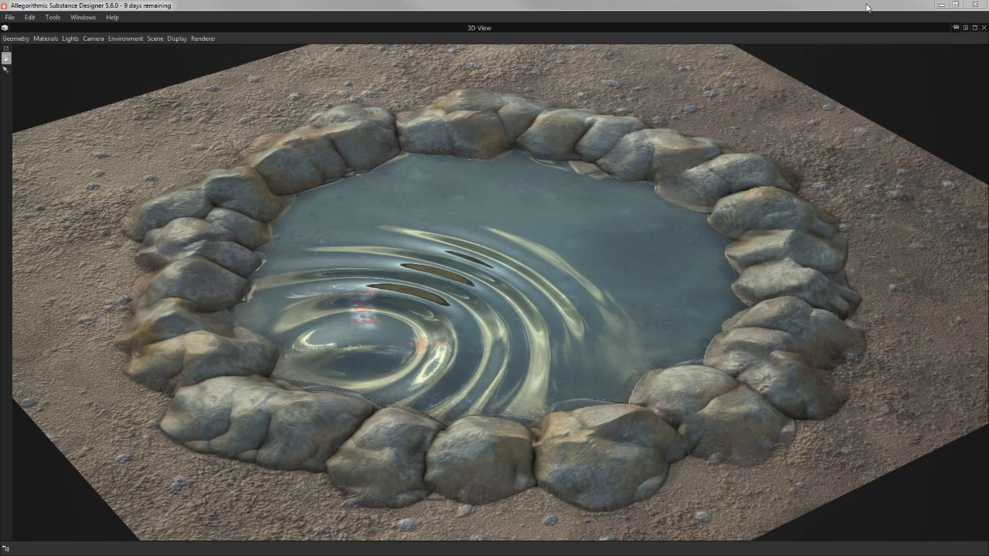
Restore the full workspace from the maximized 3D view, zoom out the graph, and show the Explorer
{"action": "left_click", "coordinate": [717, 5]}
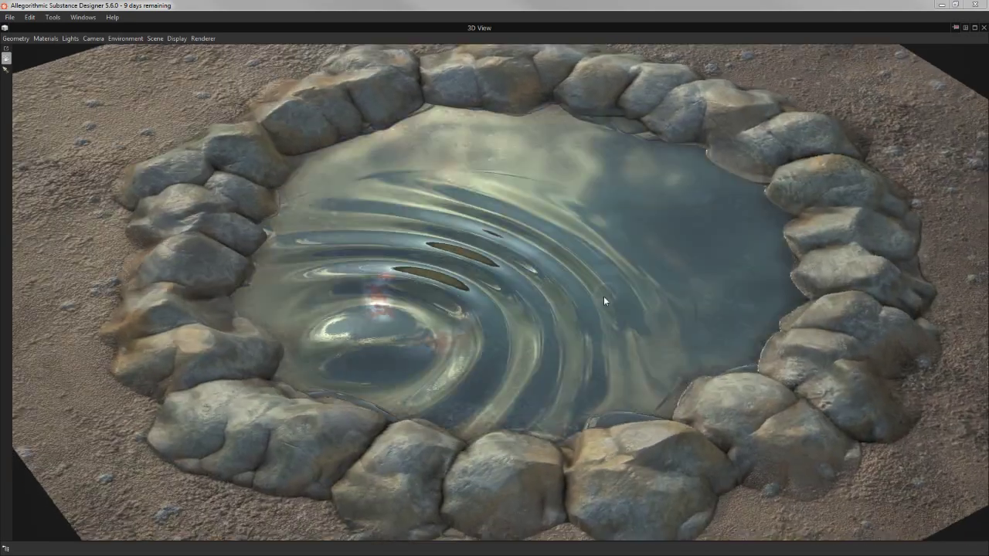
{"action": "double_click", "coordinate": [475, 29]}
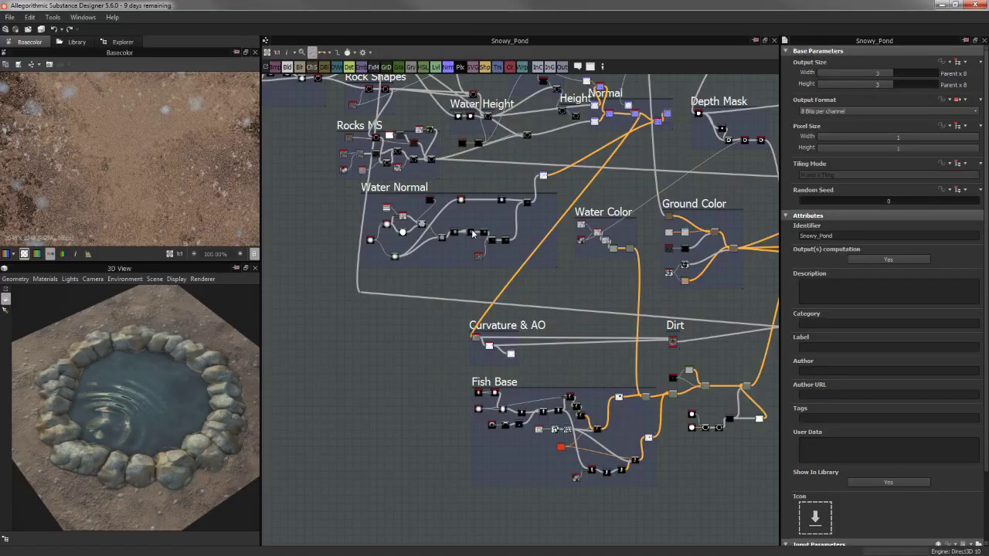
{"action": "scroll", "coordinate": [414, 306], "scroll_direction": "down", "scroll_amount": 1}
{"action": "scroll", "coordinate": [357, 338], "scroll_direction": "down", "scroll_amount": 1}
{"action": "scroll", "coordinate": [362, 338], "scroll_direction": "down", "scroll_amount": 2}
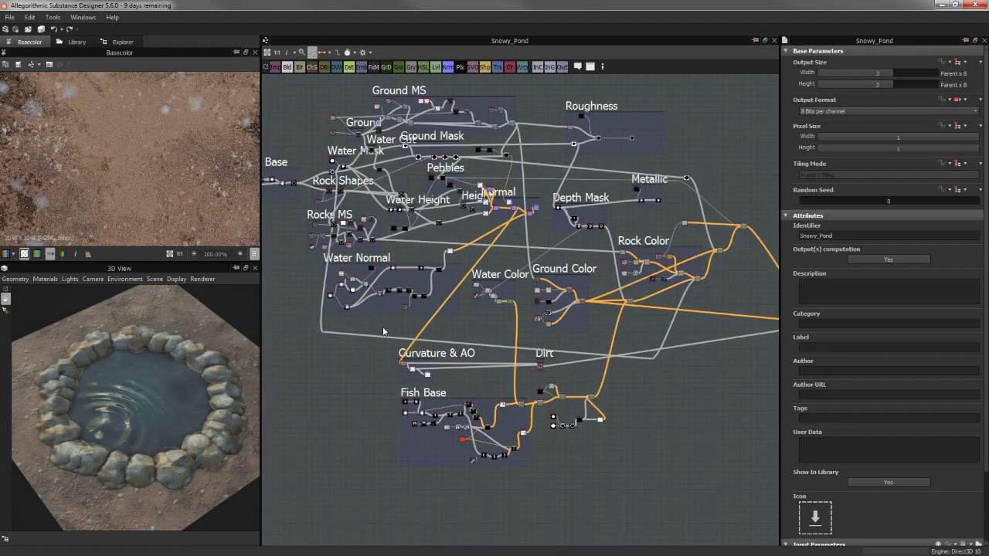
{"action": "scroll", "coordinate": [382, 326], "scroll_direction": "down", "scroll_amount": 2}
{"action": "scroll", "coordinate": [421, 315], "scroll_direction": "up", "scroll_amount": 1}
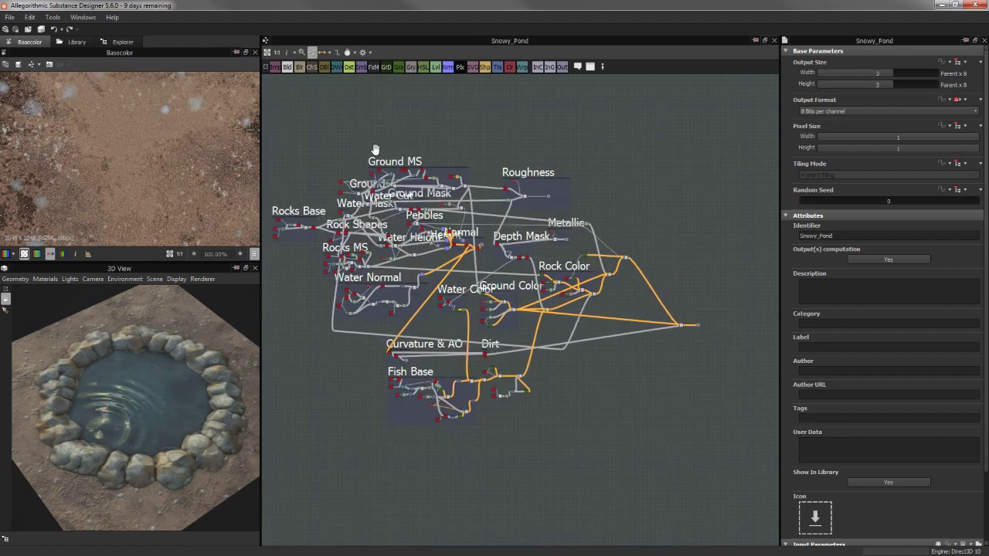
{"action": "scroll", "coordinate": [379, 152], "scroll_direction": "up", "scroll_amount": 1}
{"action": "middle_click_drag", "start_coordinate": [393, 142], "coordinate": [397, 136]}
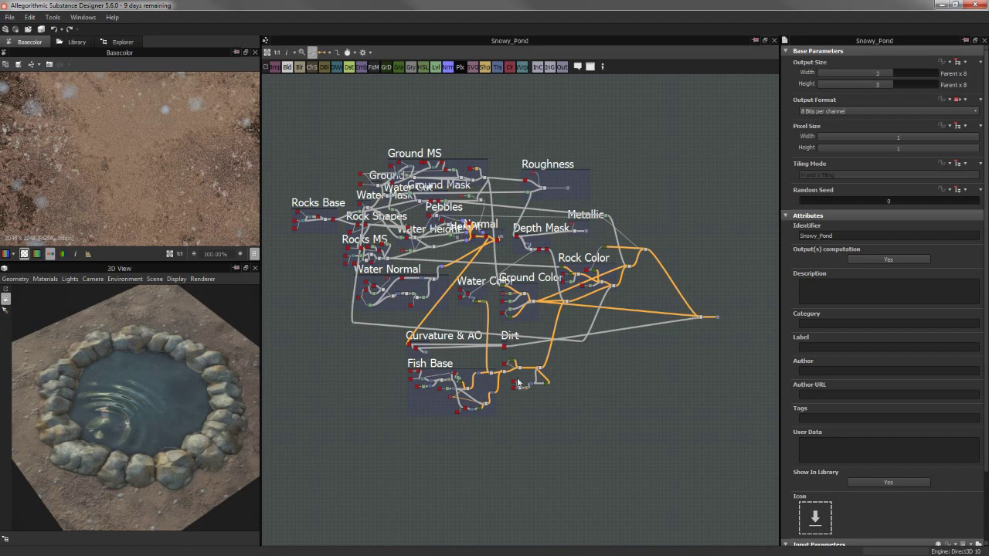
{"action": "scroll", "coordinate": [513, 347], "scroll_direction": "up", "scroll_amount": 1}
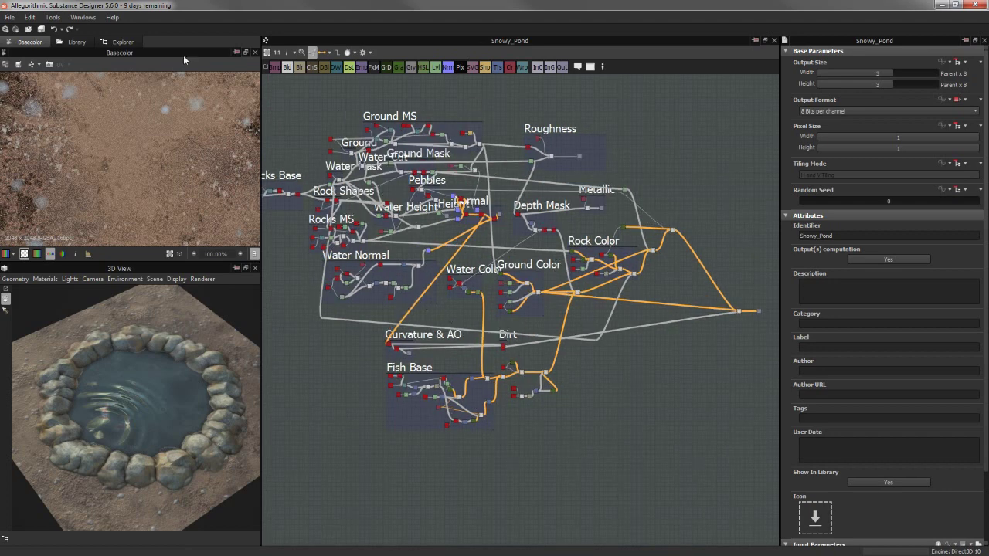
{"action": "left_click", "coordinate": [124, 43]}
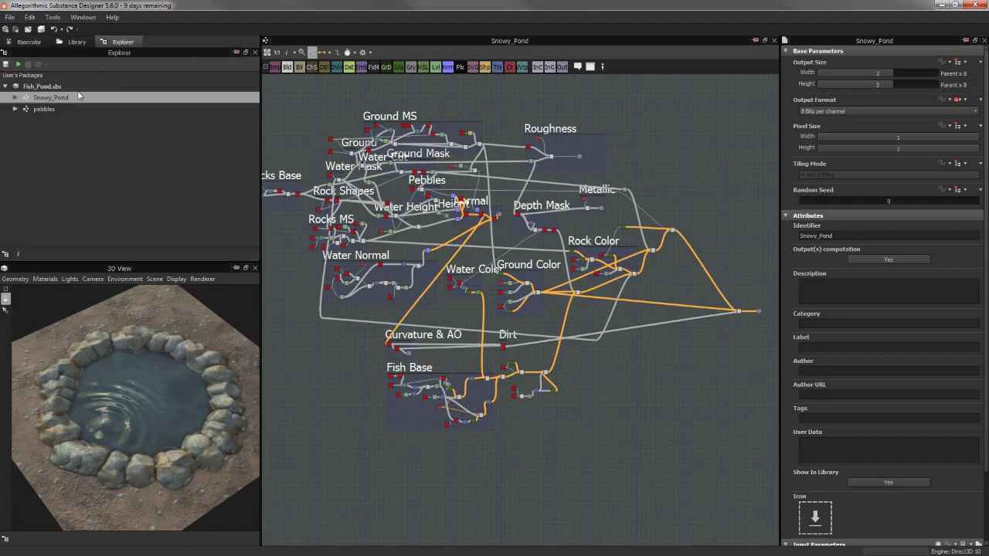
Open the pebbles graph and frame its nodes in the Graph view
{"action": "double_click", "coordinate": [44, 109]}
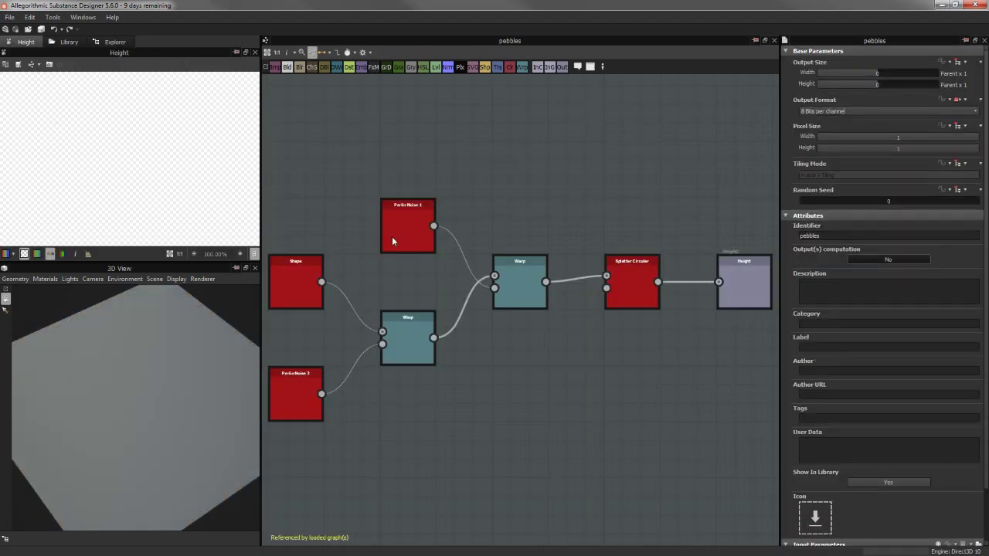
{"action": "middle_click_drag", "start_coordinate": [358, 164], "coordinate": [400, 167]}
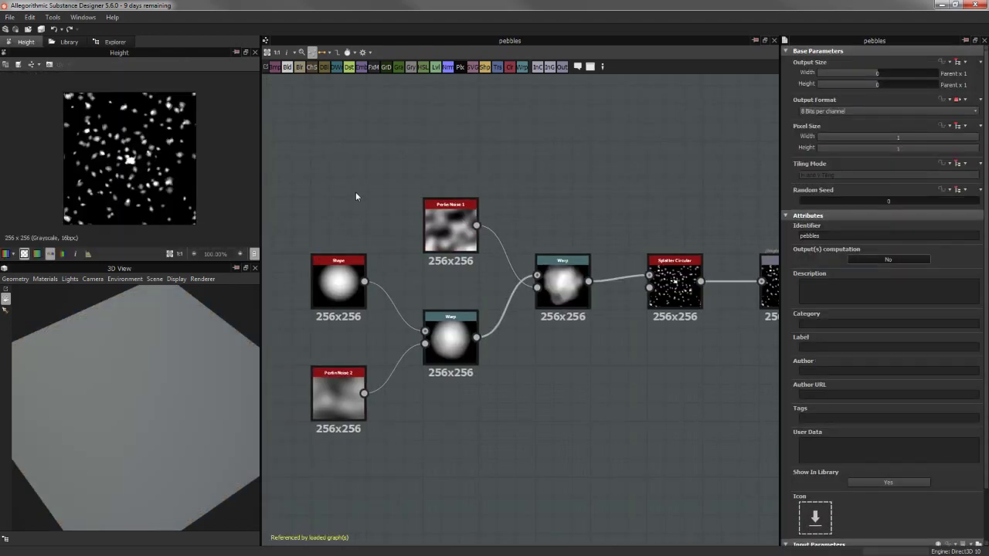
{"action": "scroll", "coordinate": [355, 194], "scroll_direction": "up", "scroll_amount": 1}
{"action": "middle_click_drag", "start_coordinate": [382, 204], "coordinate": [382, 188]}
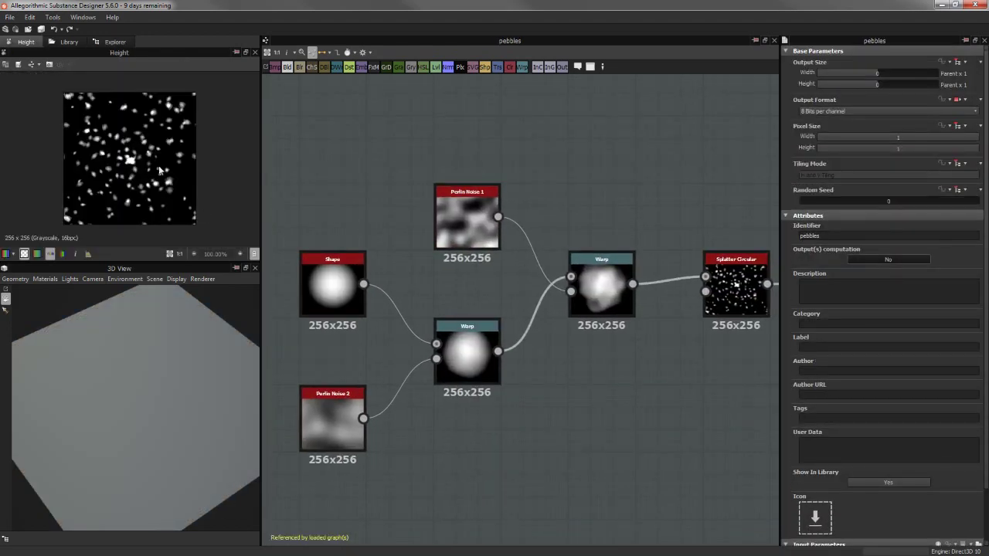
{"action": "middle_click_drag", "start_coordinate": [431, 159], "coordinate": [448, 120]}
Inspect the Shape, Perlin Noise 1 and 2, and both Warp nodes of the pebbles graph
{"action": "left_click", "coordinate": [353, 244]}
{"action": "middle_click_drag", "start_coordinate": [384, 162], "coordinate": [439, 155]}
{"action": "left_click", "coordinate": [419, 367]}
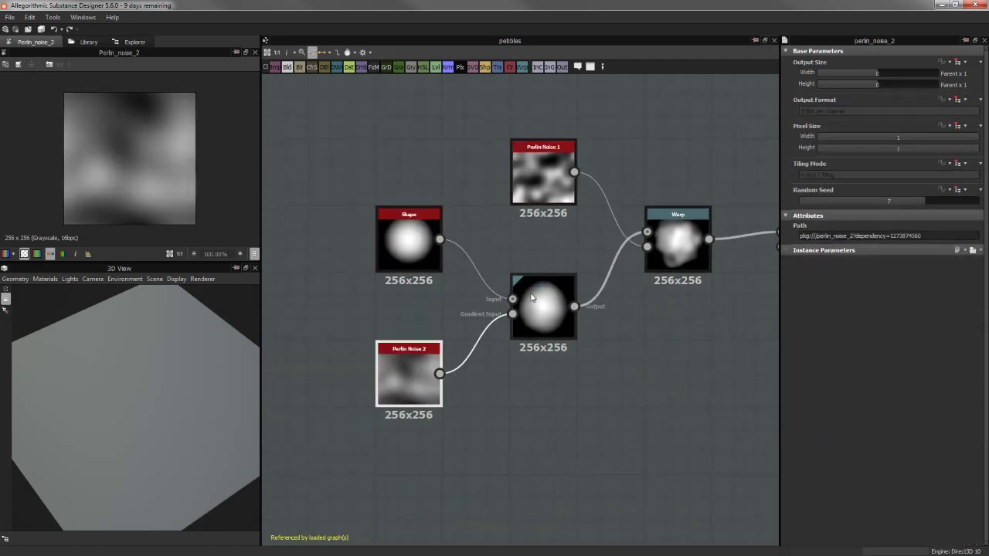
{"action": "left_click", "coordinate": [541, 305]}
{"action": "left_click", "coordinate": [436, 395]}
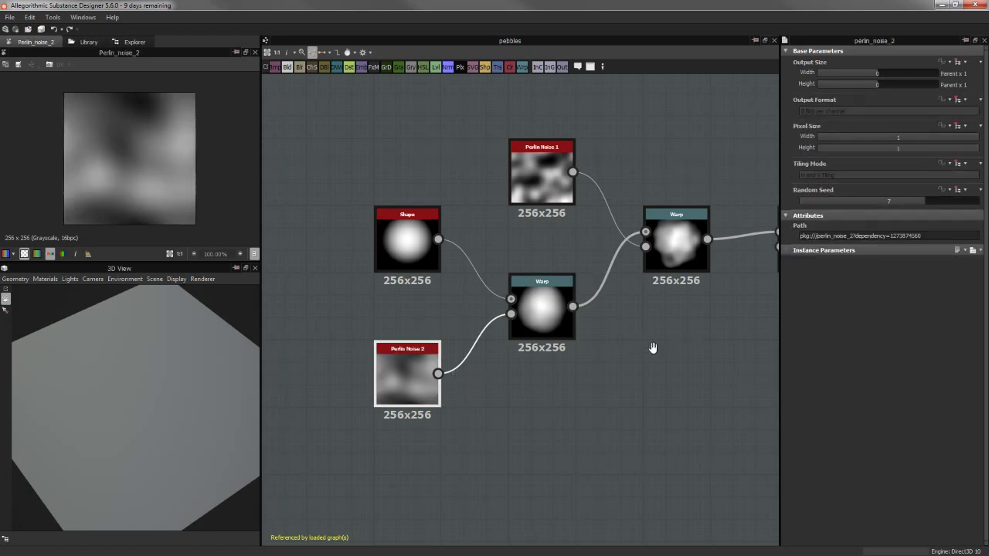
{"action": "middle_click_drag", "start_coordinate": [654, 434], "coordinate": [574, 467]}
{"action": "left_click", "coordinate": [595, 274]}
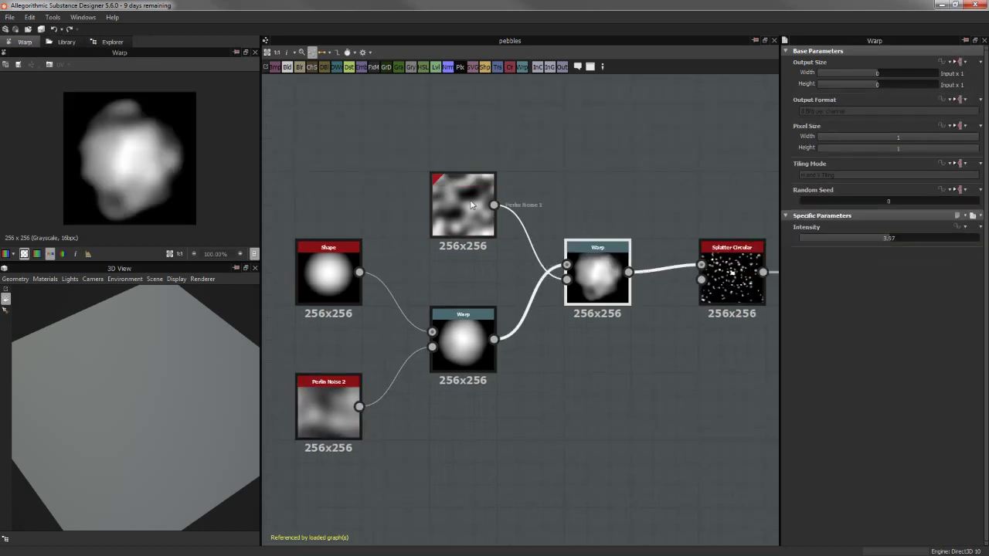
{"action": "left_click", "coordinate": [463, 202]}
Inspect the Splatter Circular settings and the Height output node
{"action": "middle_click_drag", "start_coordinate": [601, 168], "coordinate": [466, 160]}
{"action": "left_click", "coordinate": [614, 260]}
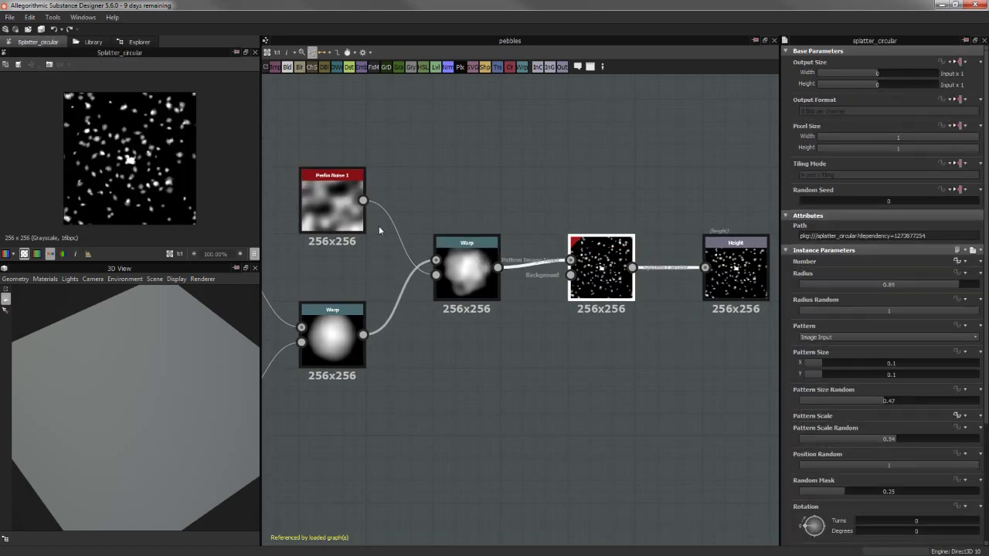
{"action": "scroll", "coordinate": [883, 337], "scroll_direction": "down", "scroll_amount": 2}
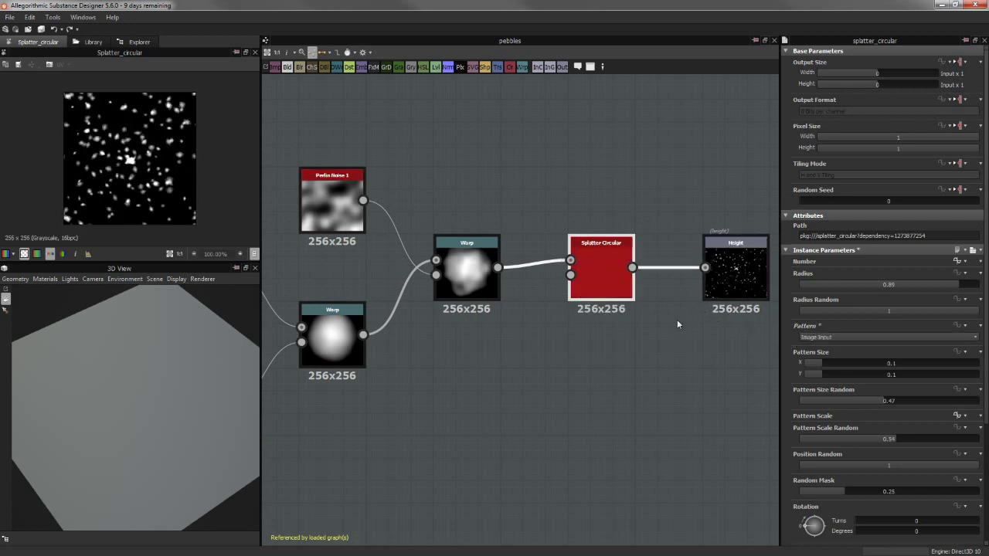
{"action": "scroll", "coordinate": [829, 342], "scroll_direction": "up", "scroll_amount": 2}
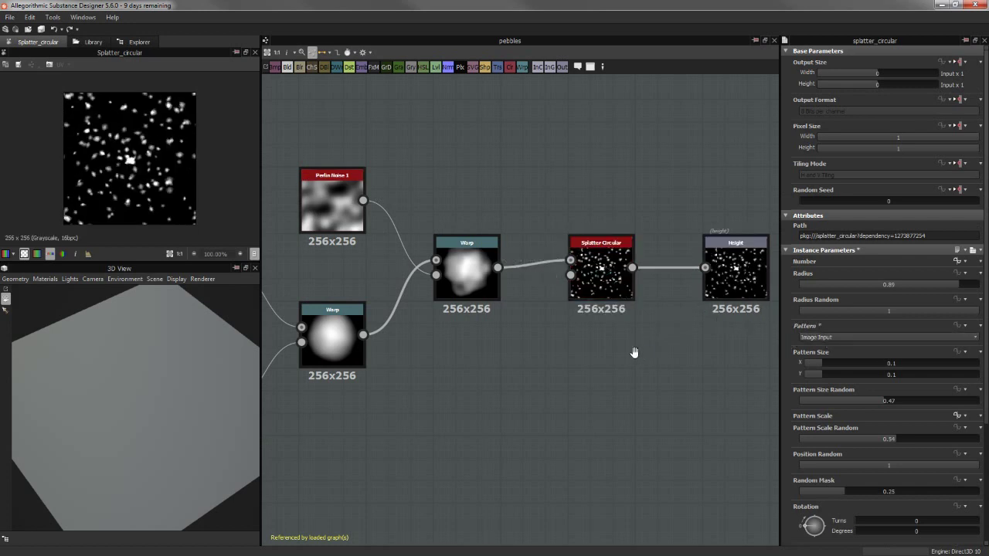
{"action": "middle_click_drag", "start_coordinate": [662, 354], "coordinate": [468, 358]}
{"action": "left_click", "coordinate": [545, 284]}
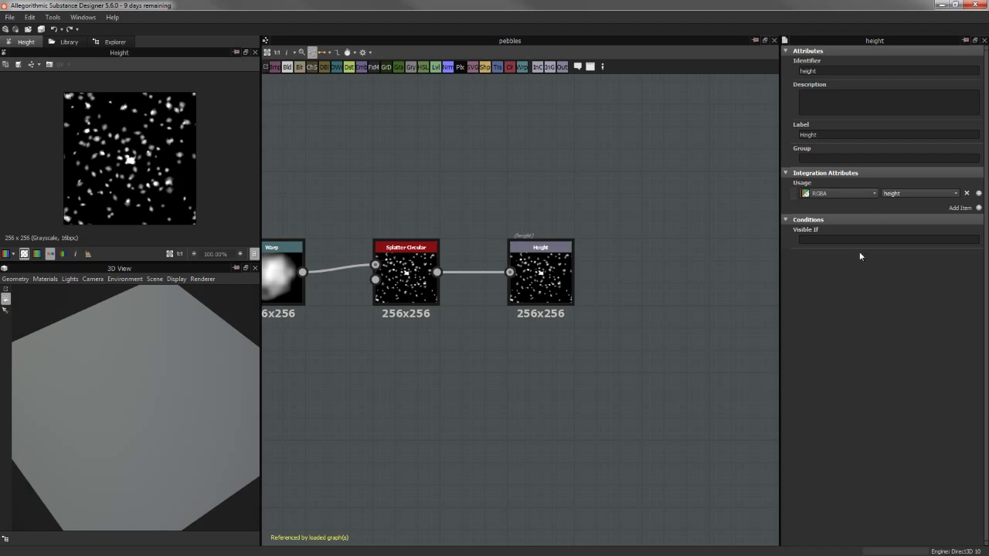
{"action": "middle_click_drag", "start_coordinate": [589, 191], "coordinate": [674, 173]}
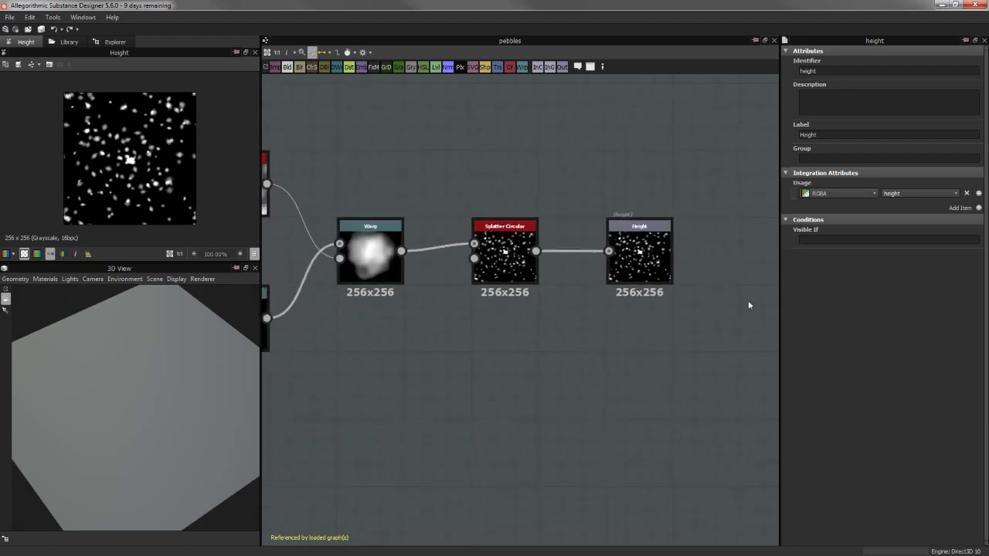
Bring back the package's graph list and fit the entire pebbles graph in view
{"action": "left_click", "coordinate": [117, 42]}
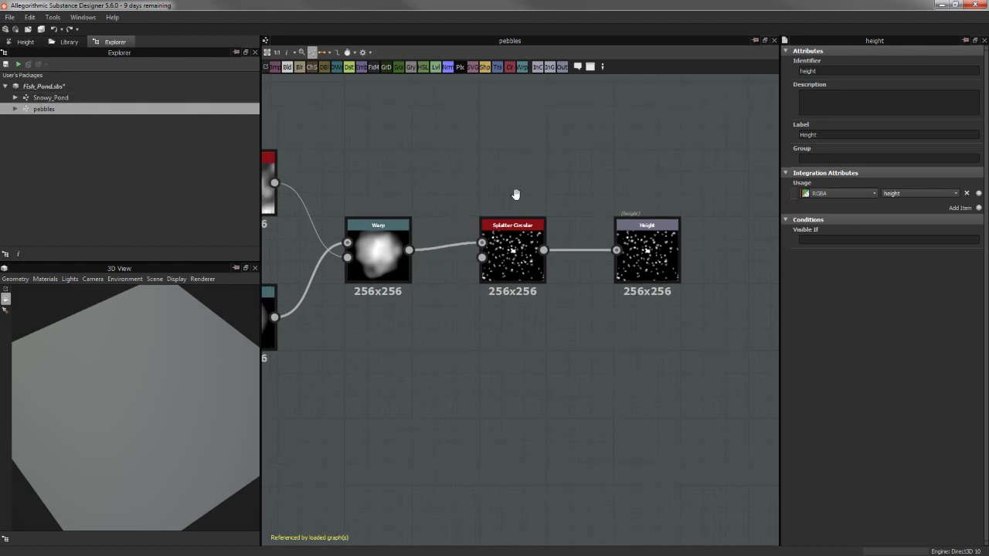
{"action": "middle_click_drag", "start_coordinate": [515, 194], "coordinate": [578, 190]}
{"action": "scroll", "coordinate": [578, 190], "scroll_direction": "down", "scroll_amount": 3}
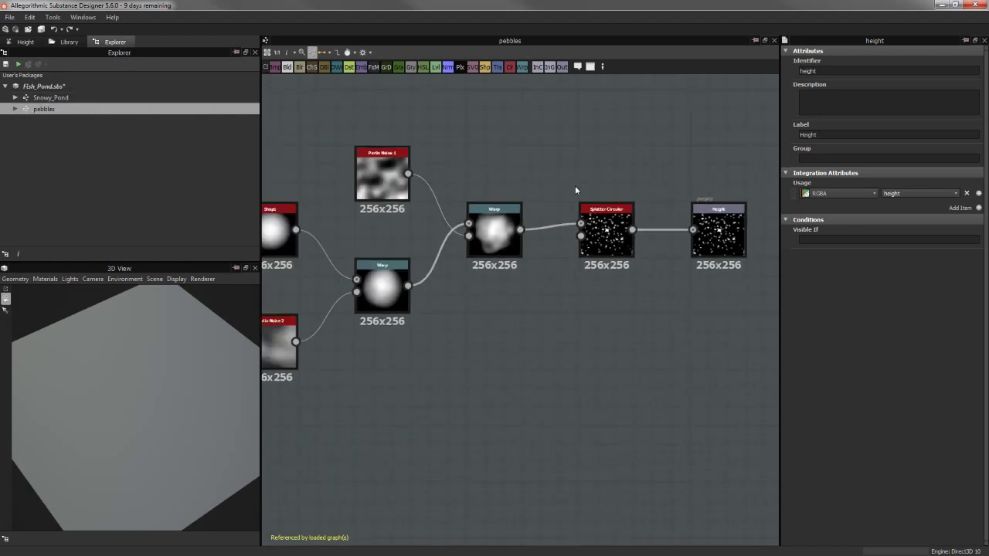
Reopen the Snowy_Pond graph and maximize the 3D View showing the rocky pond render
{"action": "double_click", "coordinate": [46, 97]}
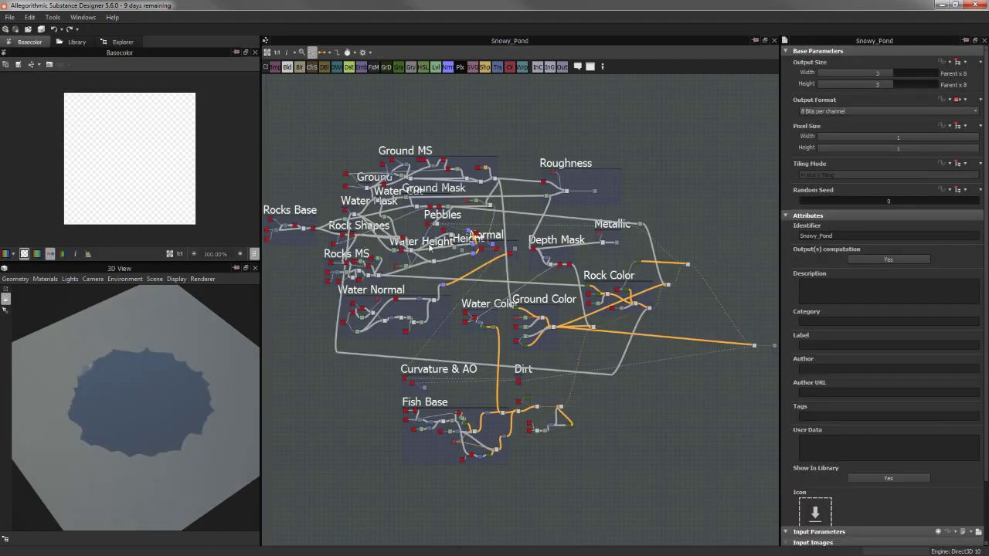
{"action": "middle_click_drag", "start_coordinate": [474, 129], "coordinate": [502, 129]}
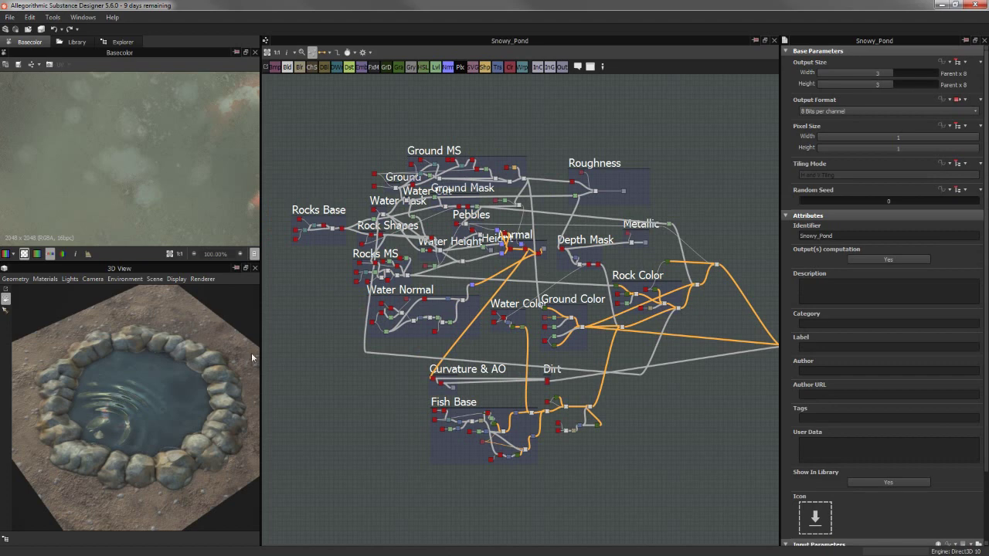
{"action": "double_click", "coordinate": [132, 272]}
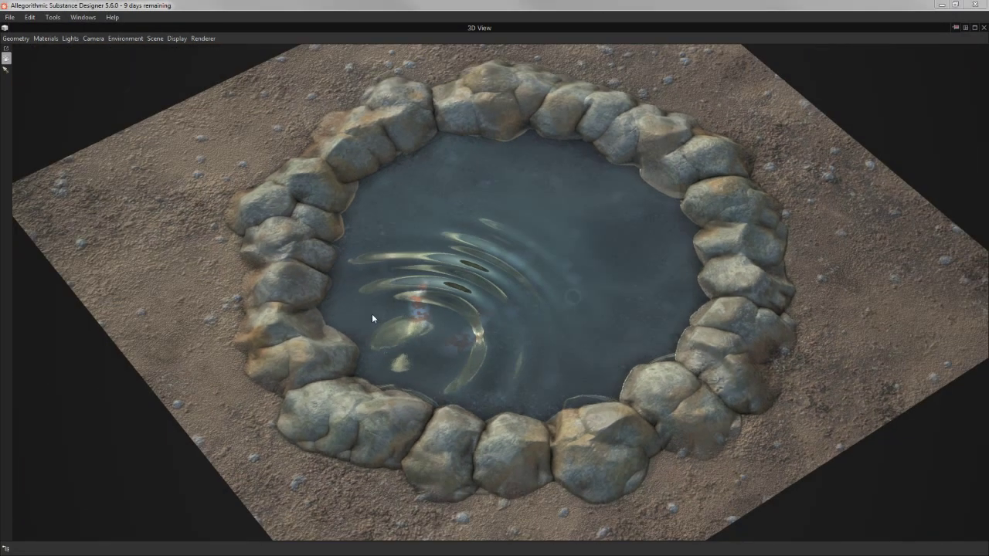
Orbit the maximized 3D view around the pond and rock ring from several angles
{"action": "left_click_drag", "start_coordinate": [372, 318], "coordinate": [324, 350]}
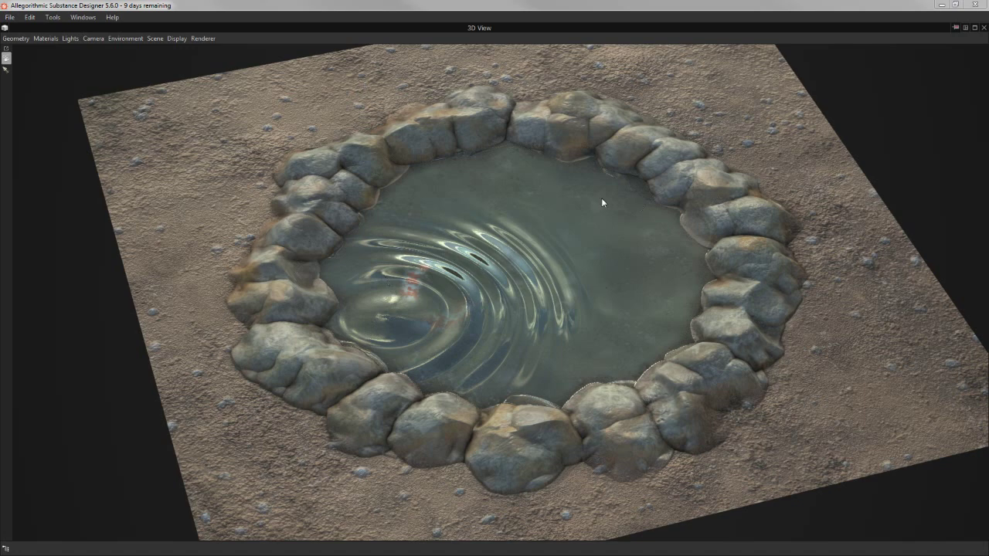
{"action": "left_click_drag", "start_coordinate": [449, 258], "coordinate": [425, 218]}
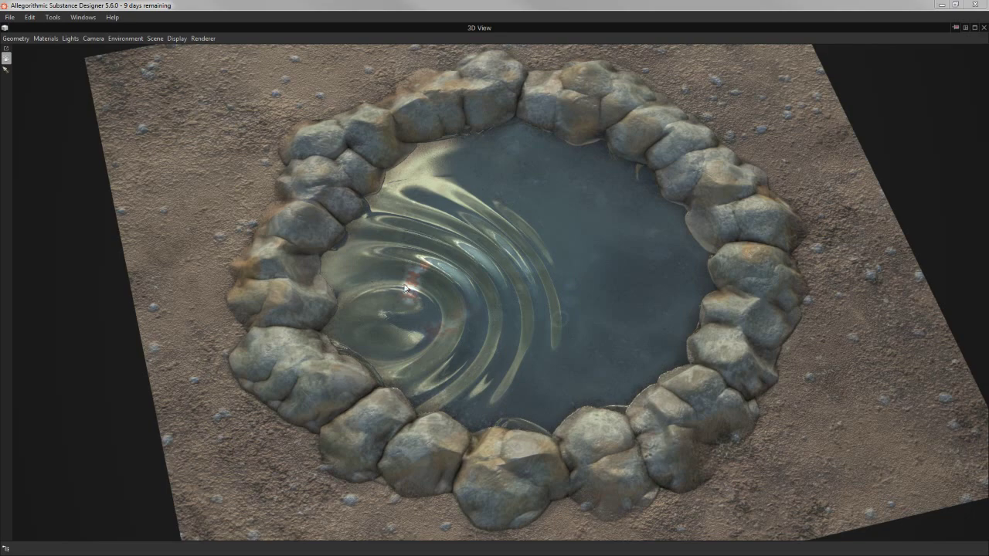
{"action": "left_click_drag", "start_coordinate": [501, 272], "coordinate": [472, 261]}
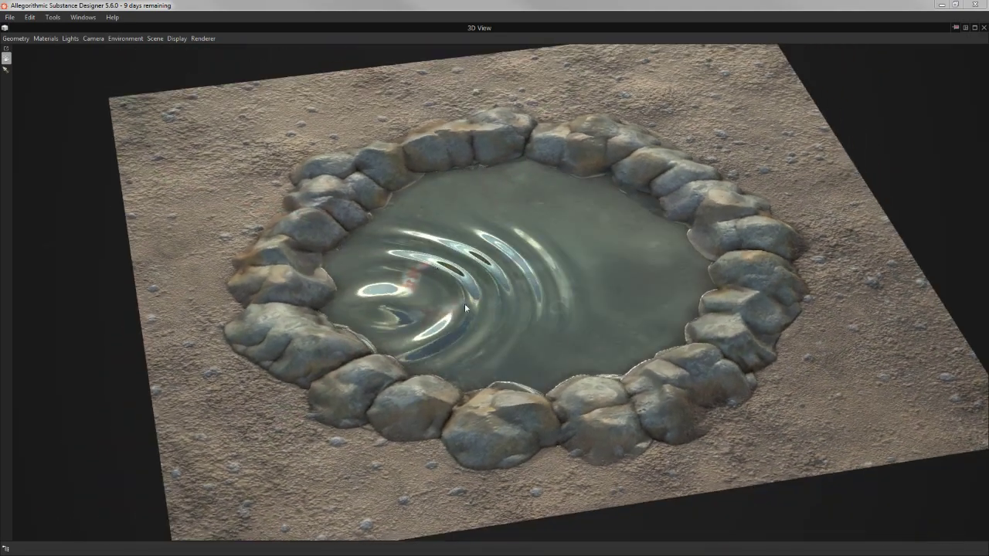
{"action": "mouse_move", "coordinate": [464, 303]}
{"action": "left_mouse_down"}
{"action": "mouse_move", "coordinate": [479, 310]}
{"action": "mouse_move", "coordinate": [419, 241]}
{"action": "mouse_move", "coordinate": [569, 326]}
{"action": "left_mouse_up"}
{"action": "left_click_drag", "start_coordinate": [652, 322], "coordinate": [430, 222]}
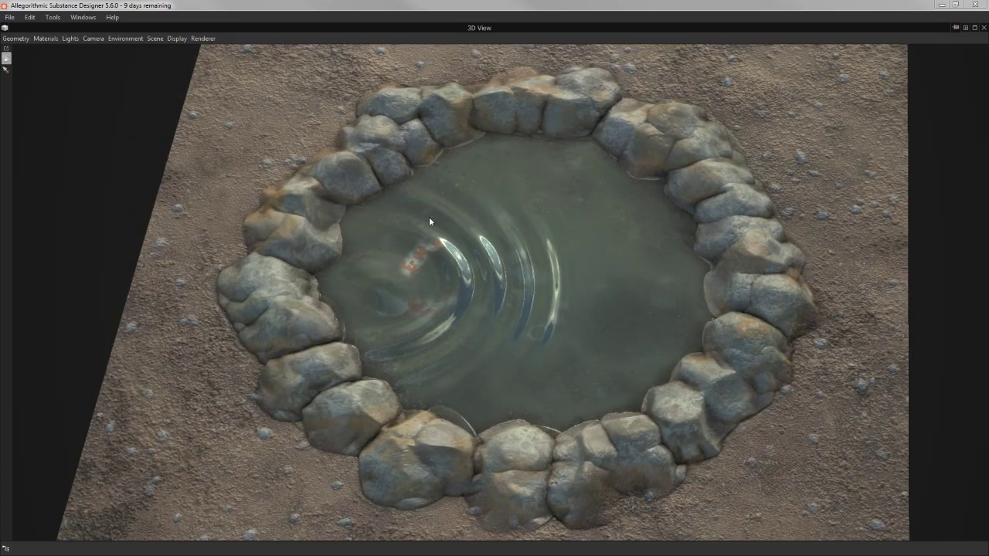
{"action": "mouse_move", "coordinate": [414, 315]}
{"action": "left_mouse_down"}
{"action": "mouse_move", "coordinate": [431, 300]}
{"action": "mouse_move", "coordinate": [474, 347]}
{"action": "left_mouse_up"}
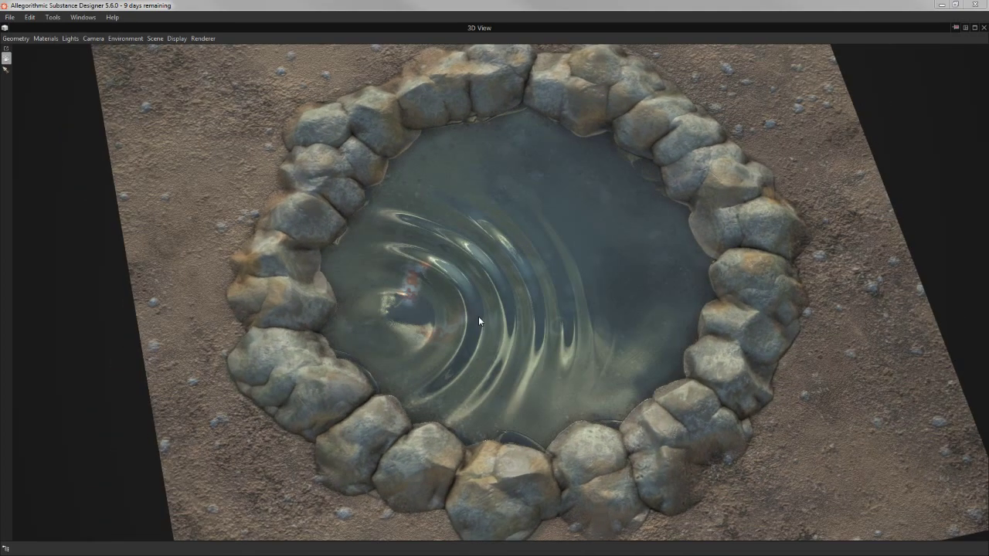
Zoom in, tilt to top-down and oblique pond views, then restore the full workspace layout
{"action": "scroll", "coordinate": [480, 319], "scroll_direction": "up", "scroll_amount": 2}
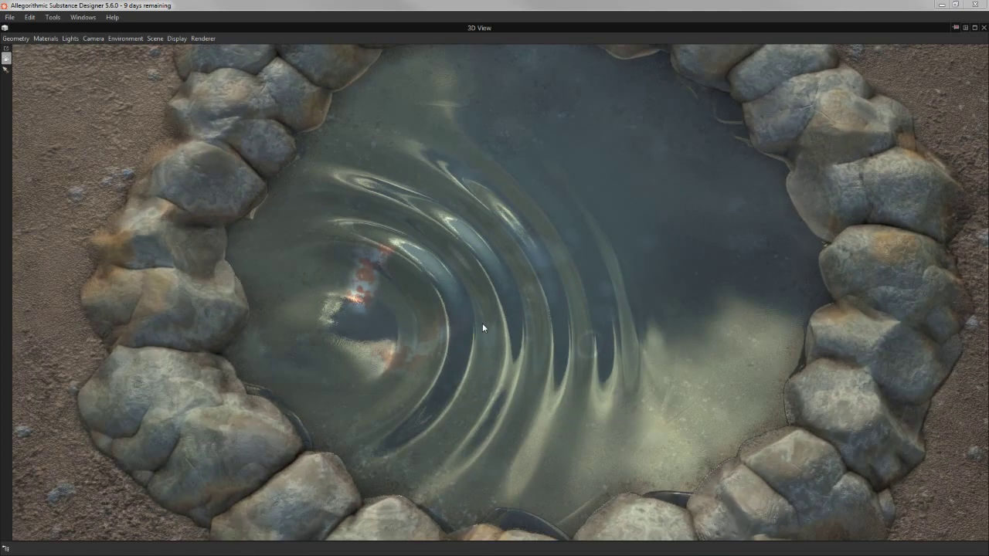
{"action": "scroll", "coordinate": [490, 322], "scroll_direction": "up", "scroll_amount": 2}
{"action": "scroll", "coordinate": [505, 317], "scroll_direction": "up", "scroll_amount": 2}
{"action": "left_click_drag", "start_coordinate": [513, 316], "coordinate": [367, 334]}
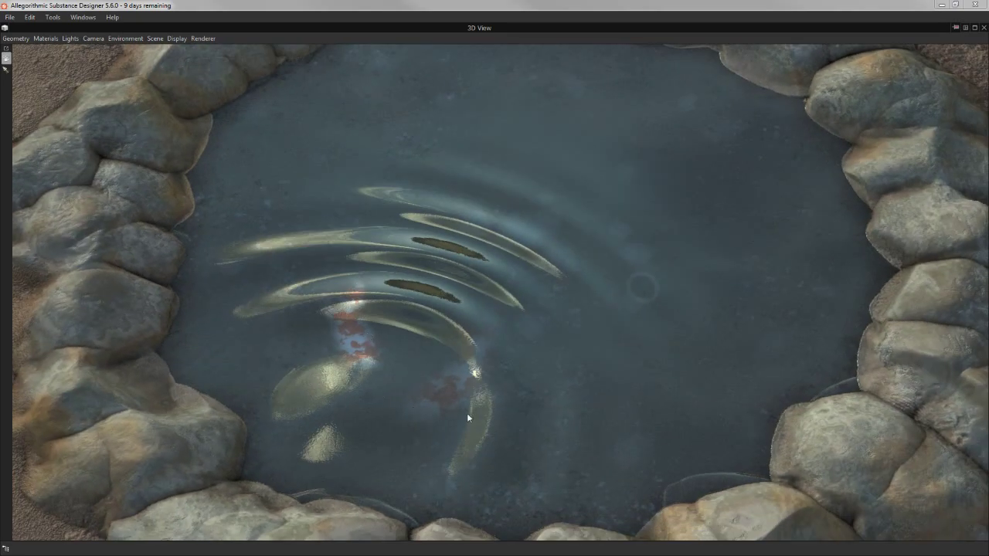
{"action": "scroll", "coordinate": [464, 380], "scroll_direction": "down", "scroll_amount": 5}
{"action": "mouse_move", "coordinate": [463, 389]}
{"action": "left_mouse_down"}
{"action": "mouse_move", "coordinate": [439, 380]}
{"action": "mouse_move", "coordinate": [385, 196]}
{"action": "left_mouse_up"}
{"action": "left_click_drag", "start_coordinate": [298, 289], "coordinate": [264, 144]}
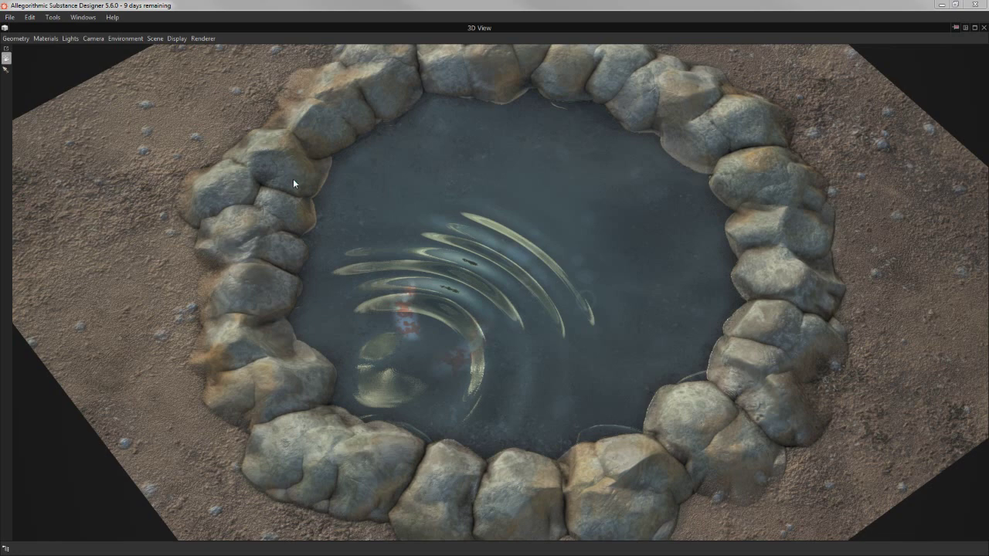
{"action": "mouse_move", "coordinate": [385, 196]}
{"action": "left_mouse_down"}
{"action": "mouse_move", "coordinate": [370, 192]}
{"action": "mouse_move", "coordinate": [397, 303]}
{"action": "left_mouse_up"}
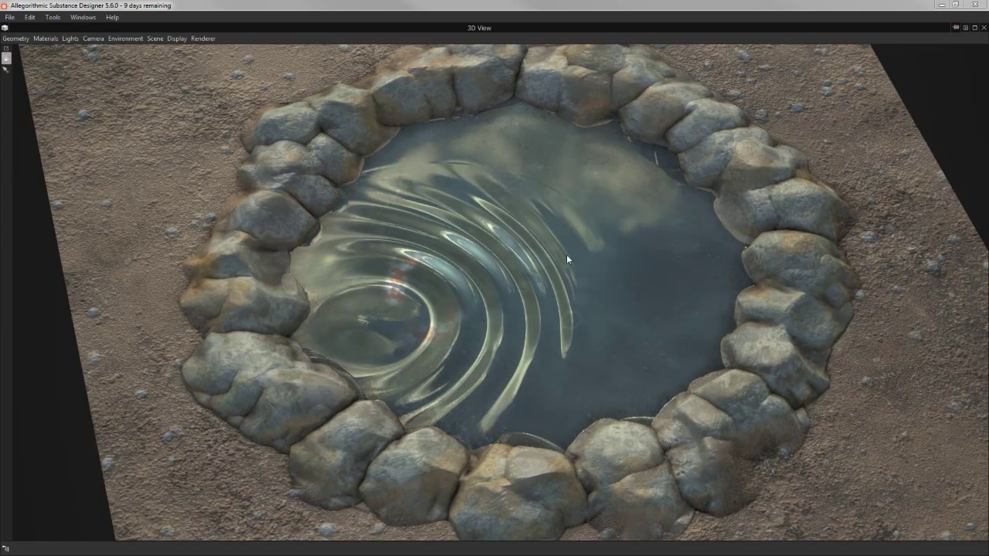
{"action": "double_click", "coordinate": [486, 32]}
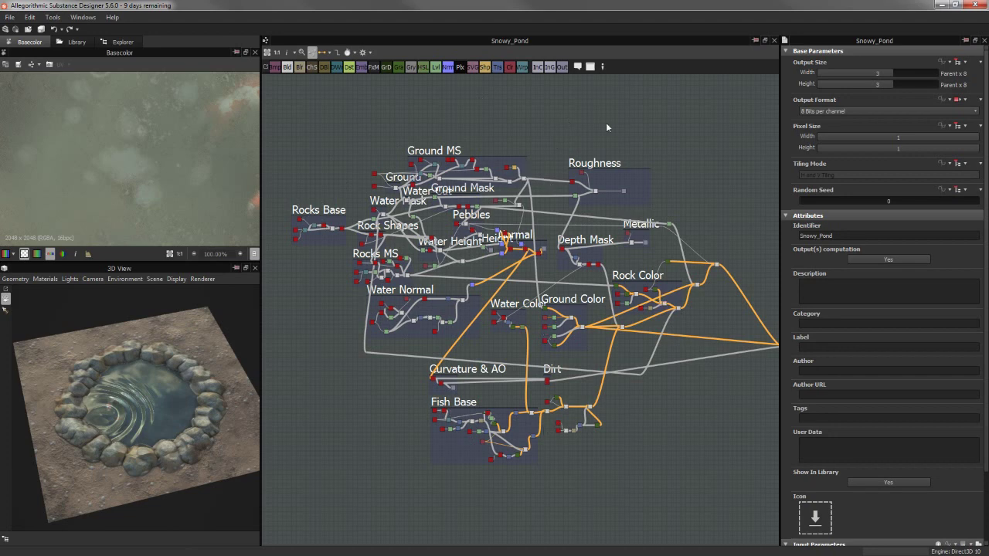
Pan and zoom the Snowy_Pond graph until the Rocks Base frame fills the view
{"action": "scroll", "coordinate": [587, 137], "scroll_direction": "up", "scroll_amount": 3}
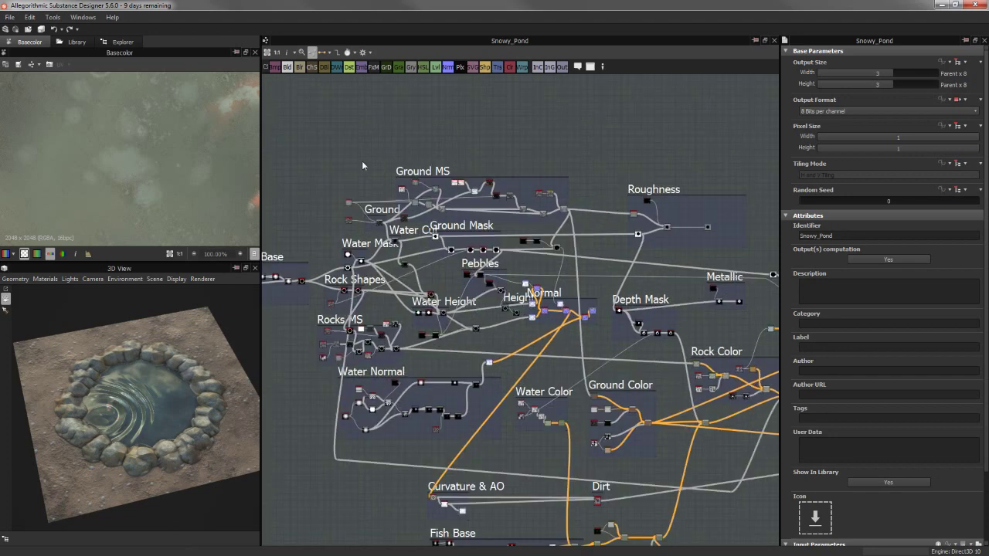
{"action": "middle_click_drag", "start_coordinate": [362, 161], "coordinate": [473, 127]}
{"action": "scroll", "coordinate": [537, 137], "scroll_direction": "up", "scroll_amount": 3}
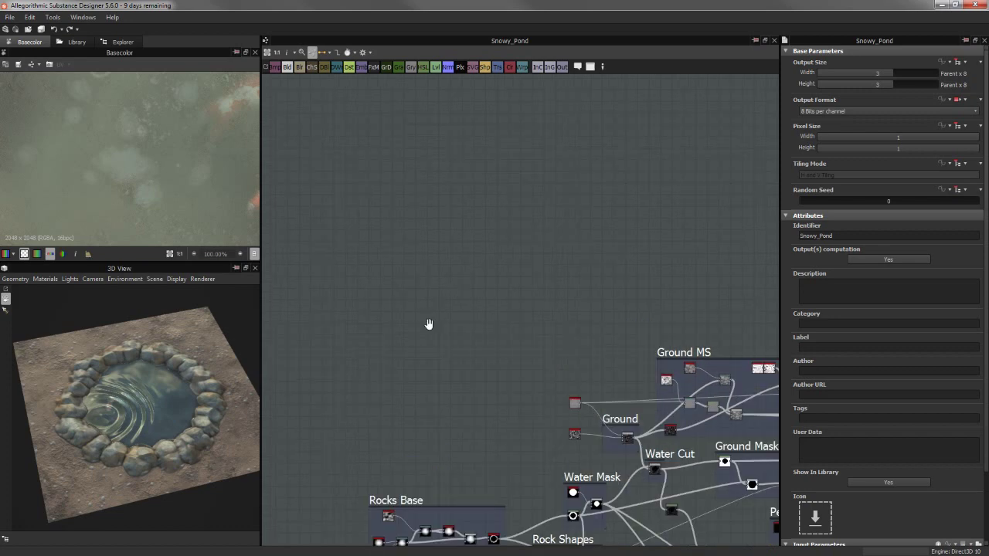
{"action": "middle_click_drag", "start_coordinate": [429, 324], "coordinate": [433, 154]}
{"action": "scroll", "coordinate": [455, 205], "scroll_direction": "up", "scroll_amount": 3}
{"action": "middle_click_drag", "start_coordinate": [433, 254], "coordinate": [441, 163]}
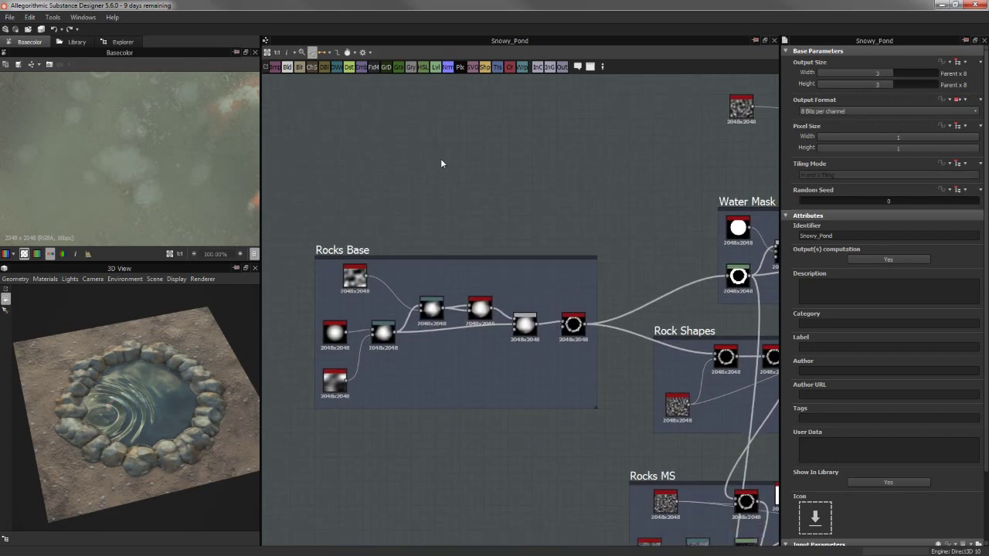
{"action": "scroll", "coordinate": [441, 163], "scroll_direction": "up", "scroll_amount": 2}
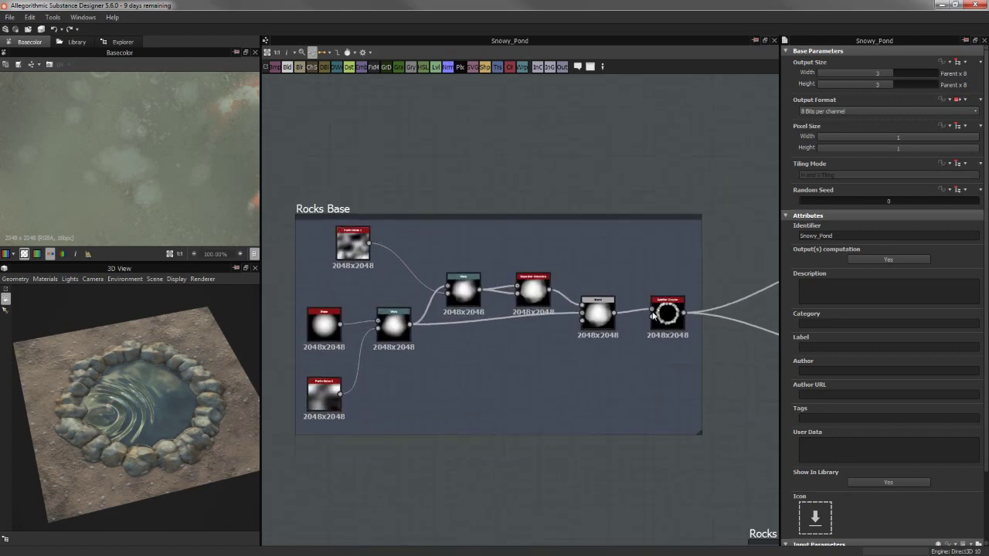
Preview the Splatter Circular rock ring in an enlarged, fitted 2D view
{"action": "double_click", "coordinate": [654, 313]}
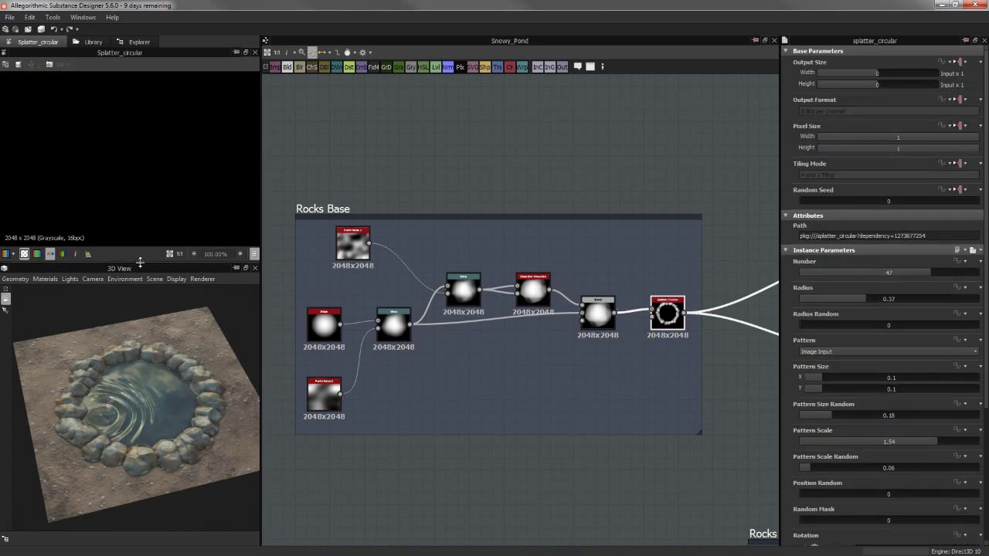
{"action": "left_click_drag", "start_coordinate": [140, 263], "coordinate": [156, 349]}
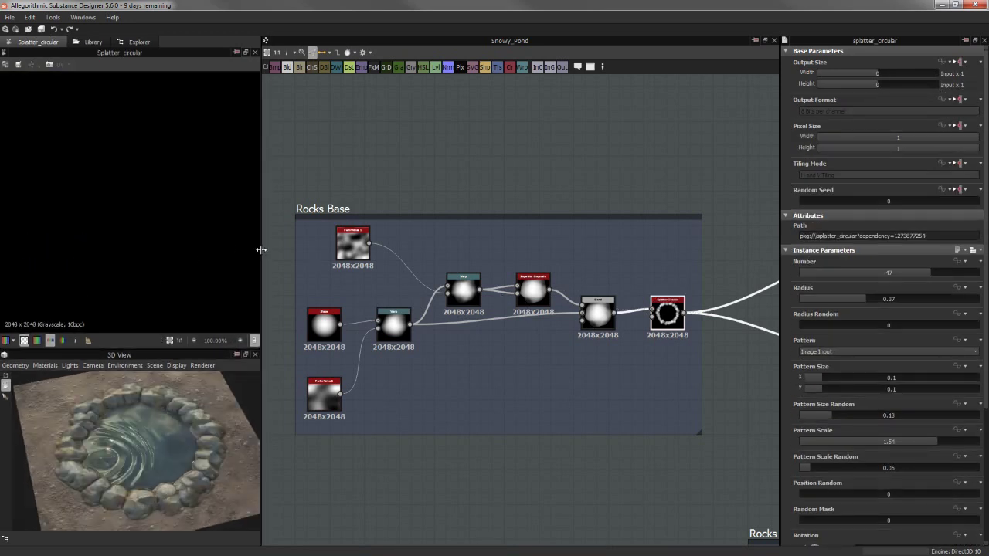
{"action": "left_click_drag", "start_coordinate": [261, 249], "coordinate": [284, 253]}
{"action": "key", "text": "f"}
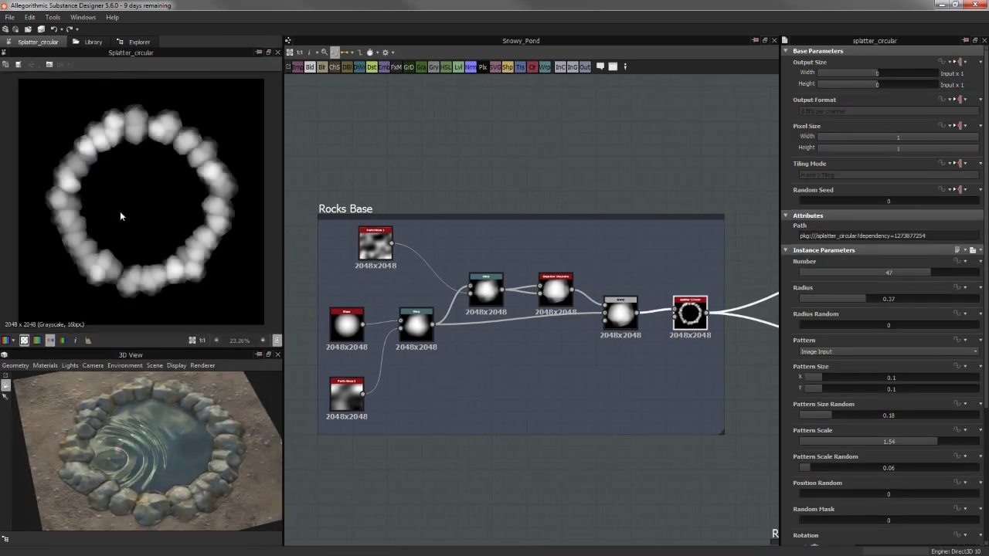
{"action": "scroll", "coordinate": [120, 211], "scroll_direction": "down", "scroll_amount": 1}
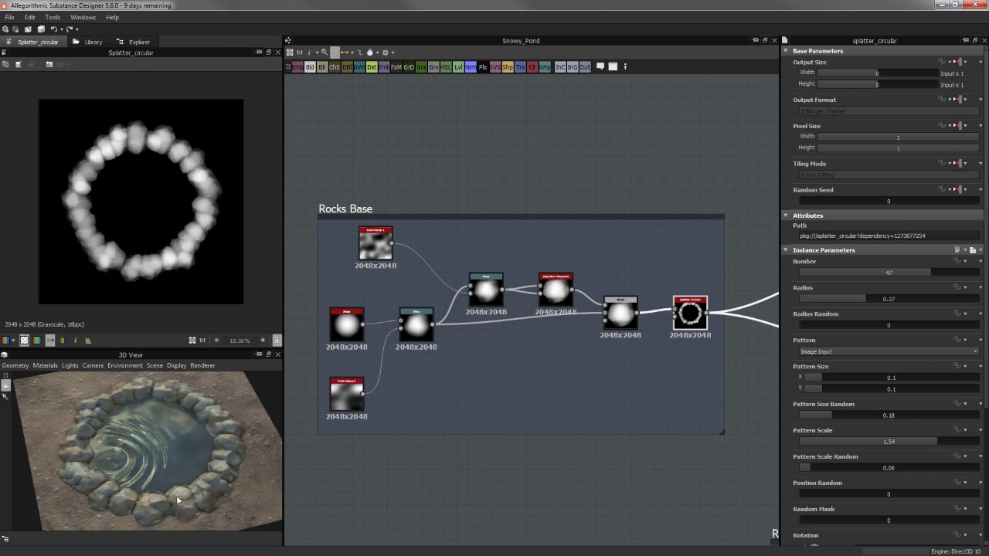
{"action": "middle_click_drag", "start_coordinate": [404, 177], "coordinate": [408, 150]}
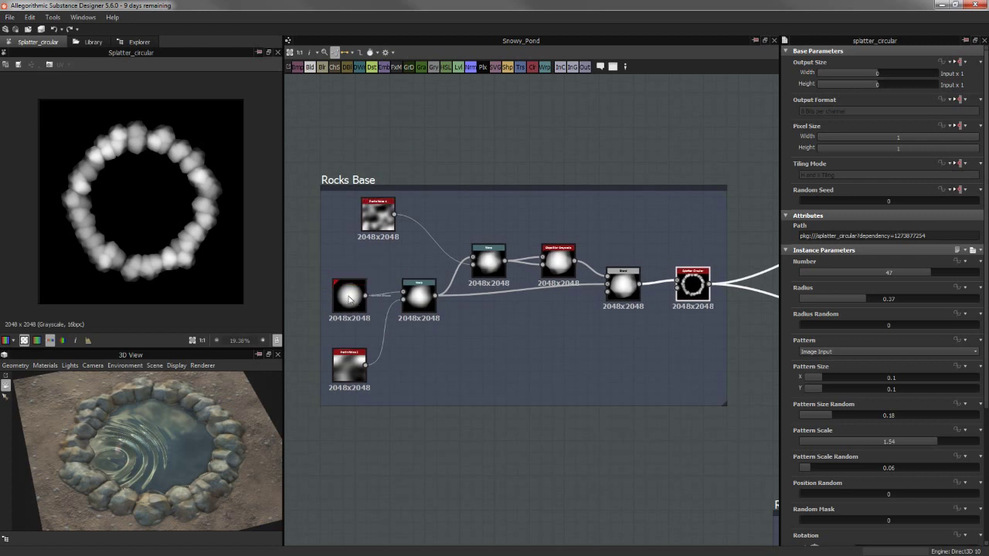
Preview the Shape blob, both Warp outputs, perlin_noise_1 and the Slope Blur Grayscale result
{"action": "left_click", "coordinate": [350, 299]}
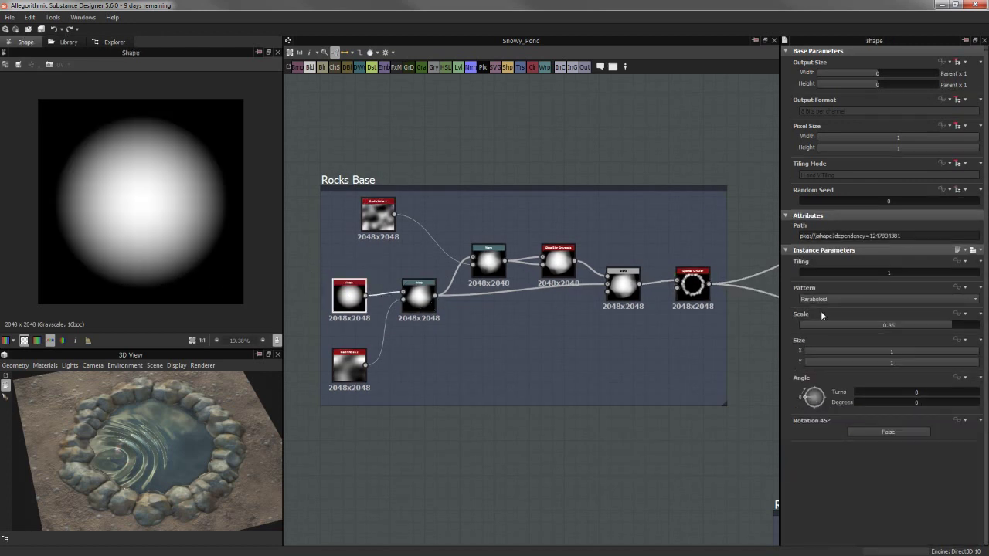
{"action": "left_click", "coordinate": [430, 296]}
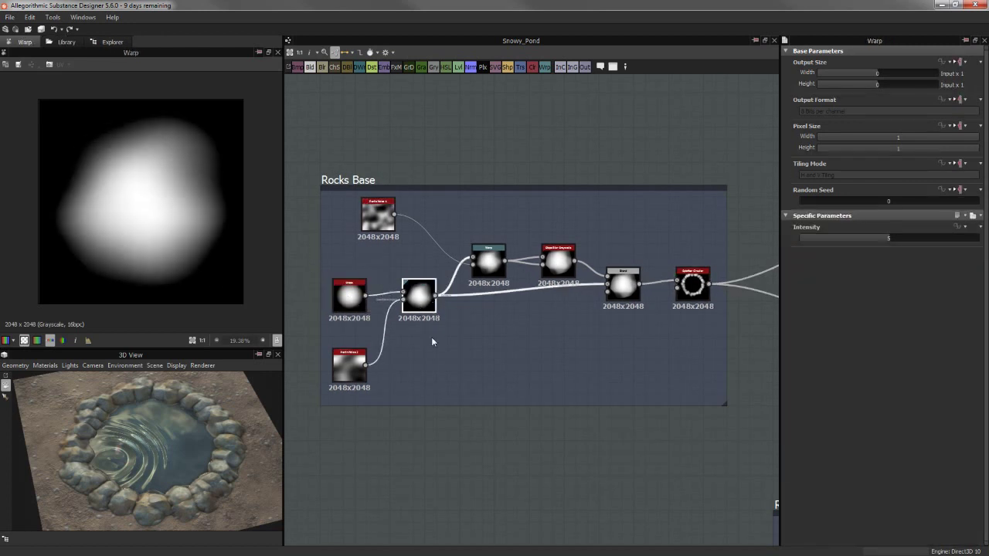
{"action": "left_click", "coordinate": [487, 257]}
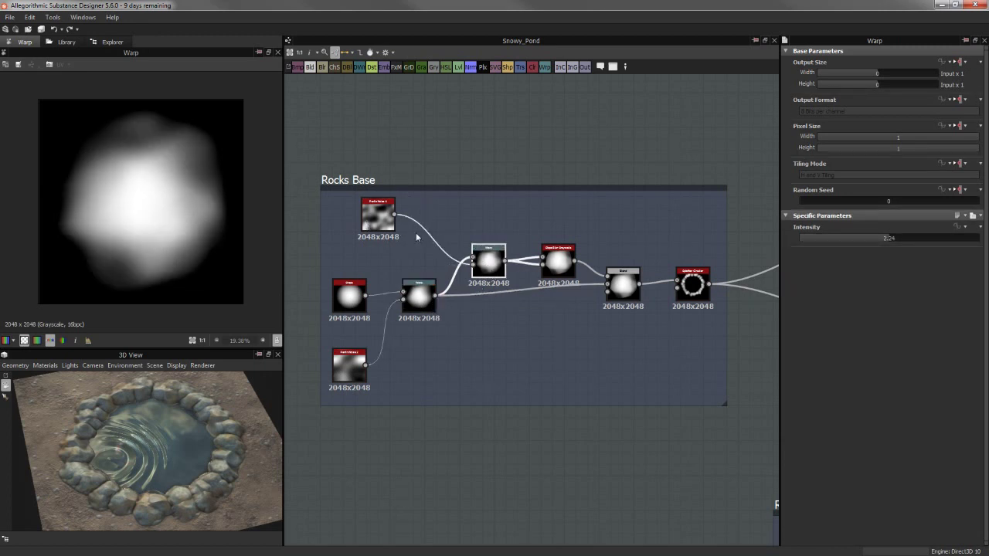
{"action": "left_click", "coordinate": [379, 213]}
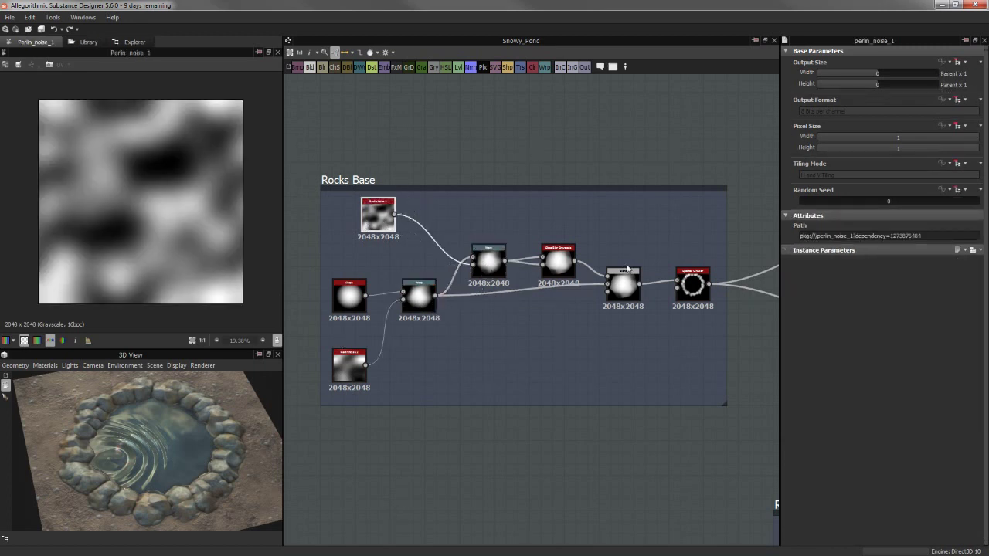
{"action": "middle_click_drag", "start_coordinate": [531, 316], "coordinate": [492, 301]}
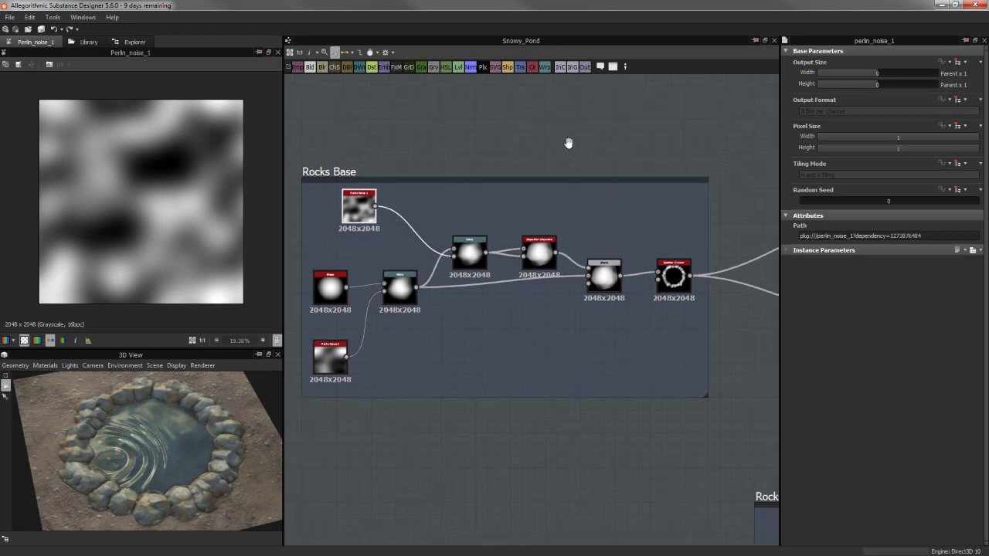
{"action": "middle_click_drag", "start_coordinate": [528, 161], "coordinate": [544, 161]}
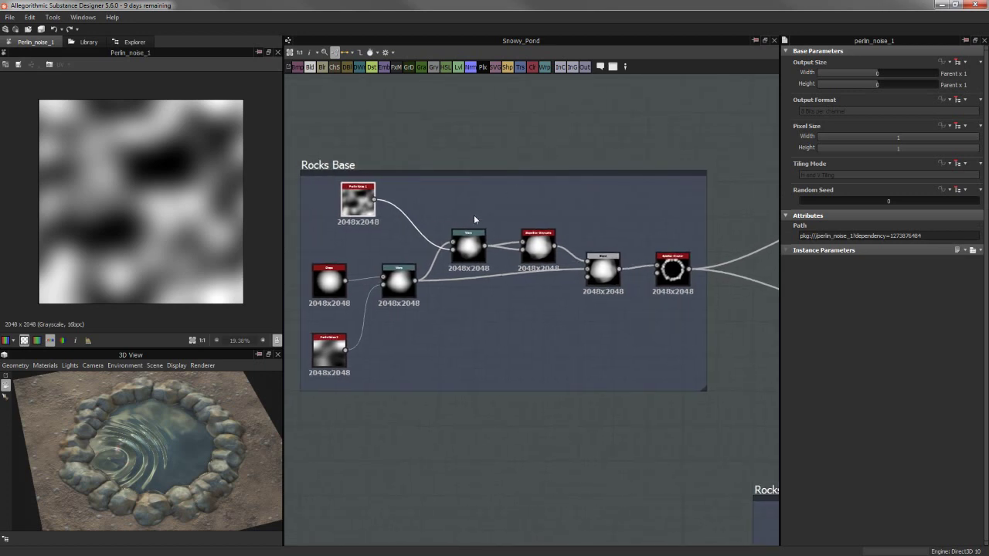
{"action": "left_click", "coordinate": [538, 246]}
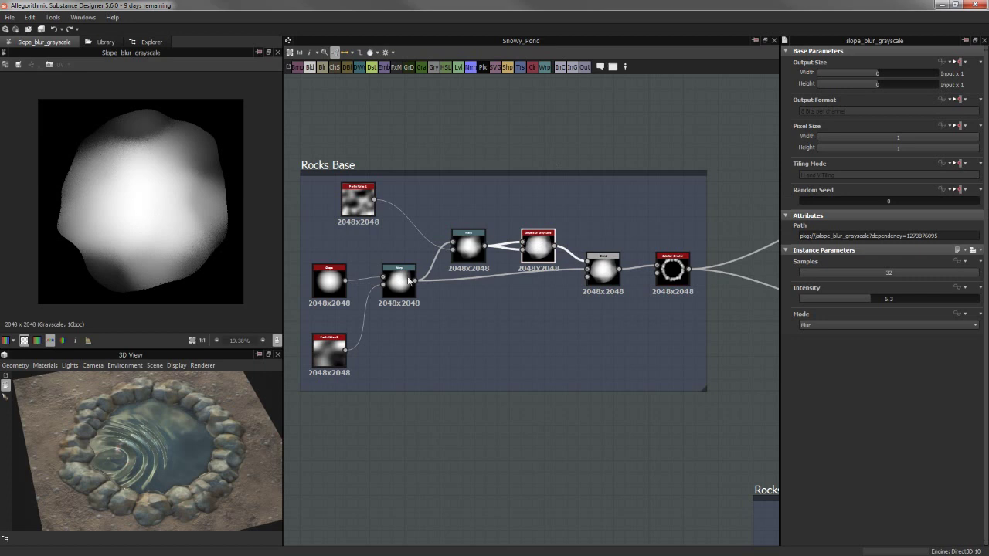
Compare the Warp and Slope Blur outputs against the Blend node's lumpy rock shape
{"action": "scroll", "coordinate": [531, 255], "scroll_direction": "up", "scroll_amount": 2}
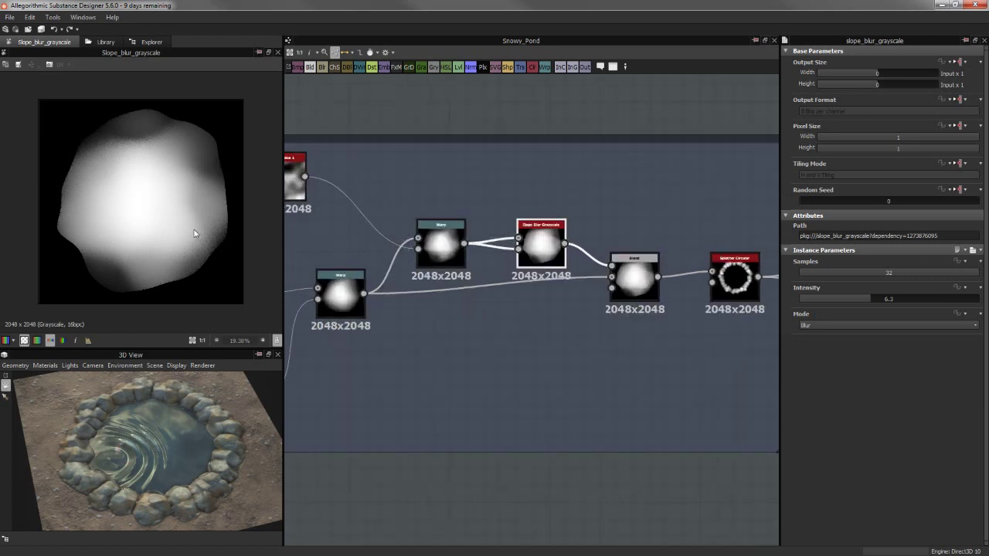
{"action": "scroll", "coordinate": [197, 220], "scroll_direction": "up", "scroll_amount": 1}
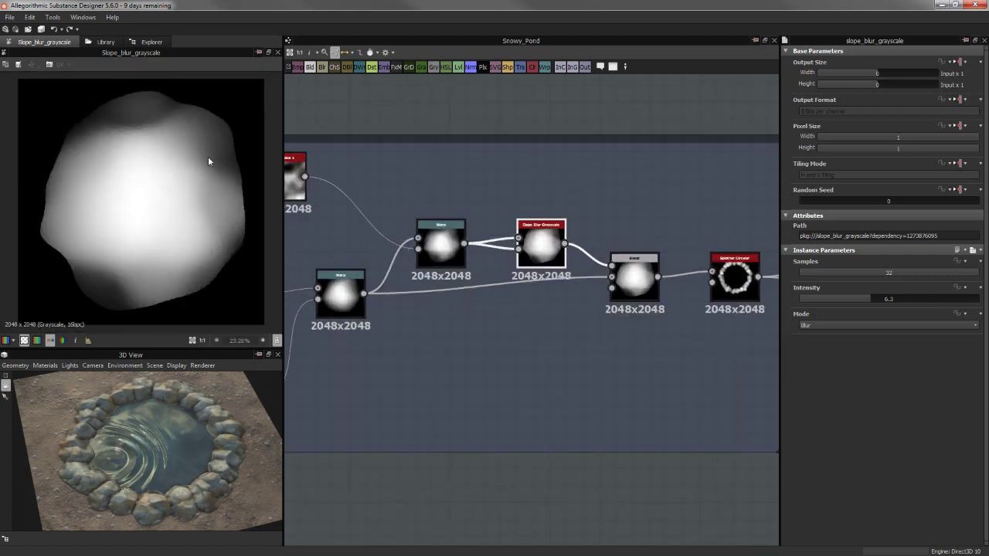
{"action": "left_click", "coordinate": [444, 247]}
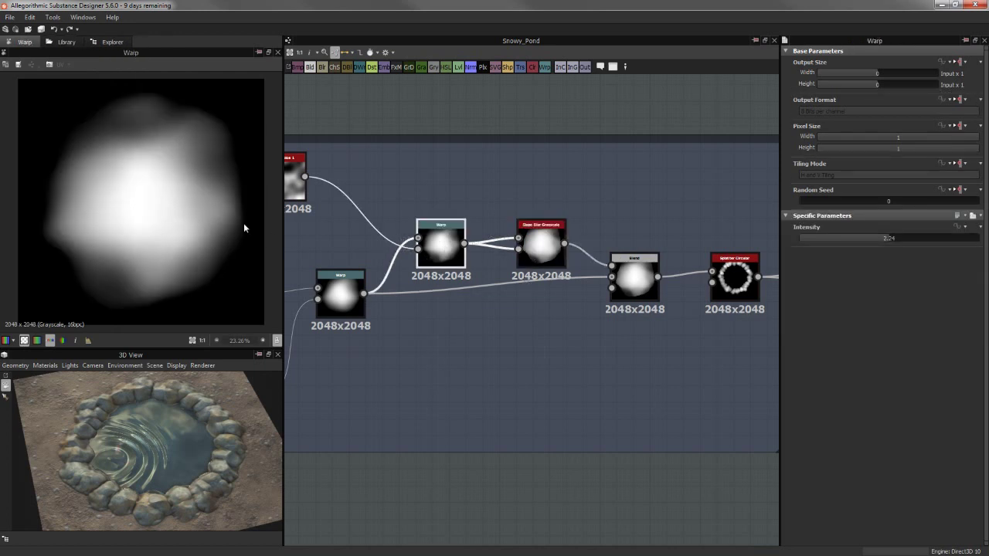
{"action": "left_click", "coordinate": [541, 246]}
{"action": "left_click", "coordinate": [640, 280]}
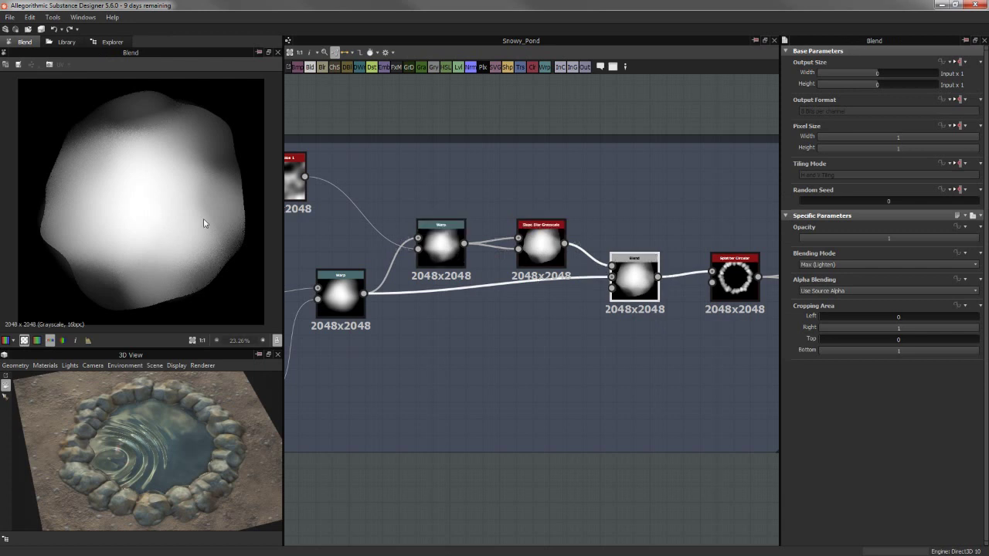
{"action": "left_click", "coordinate": [348, 297]}
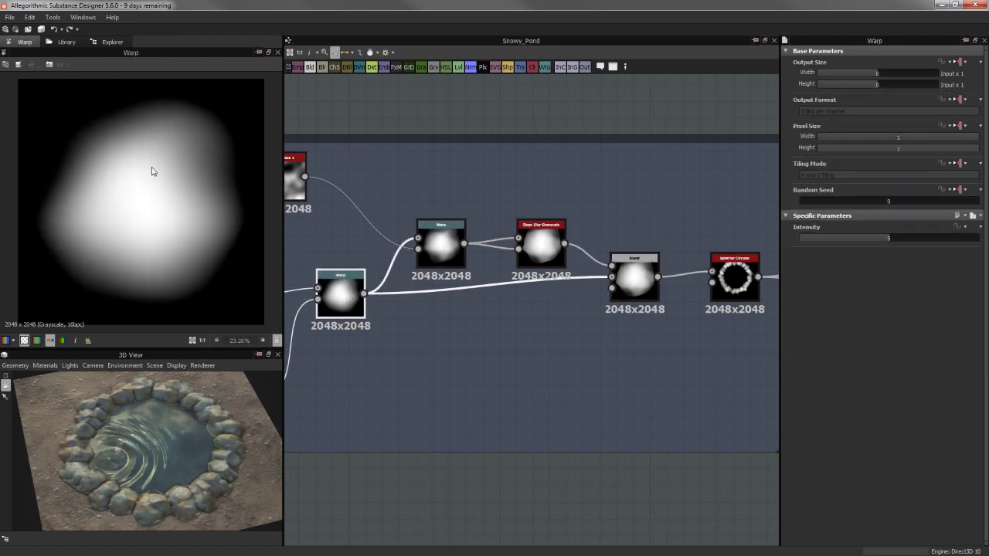
{"action": "left_click", "coordinate": [647, 284]}
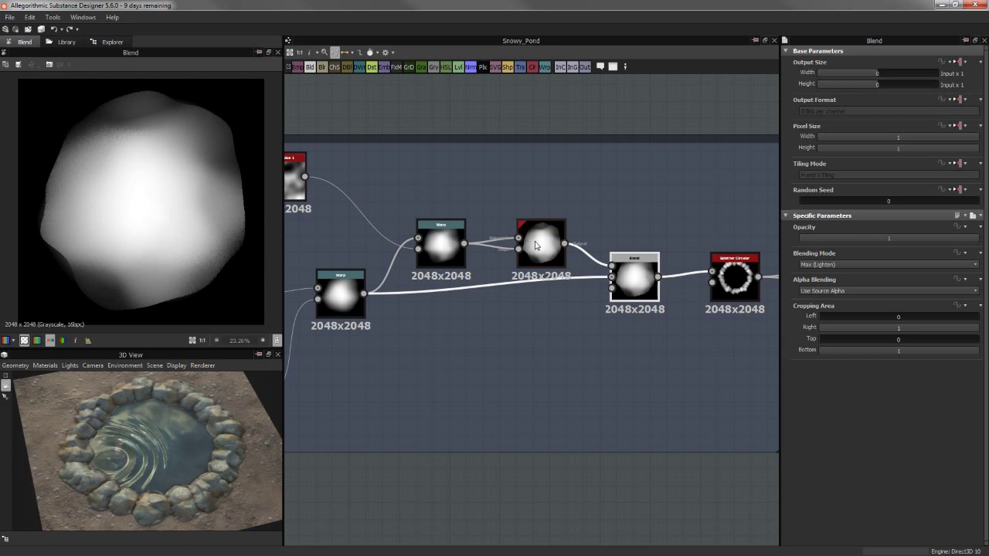
{"action": "left_click", "coordinate": [536, 245]}
{"action": "left_click", "coordinate": [635, 278]}
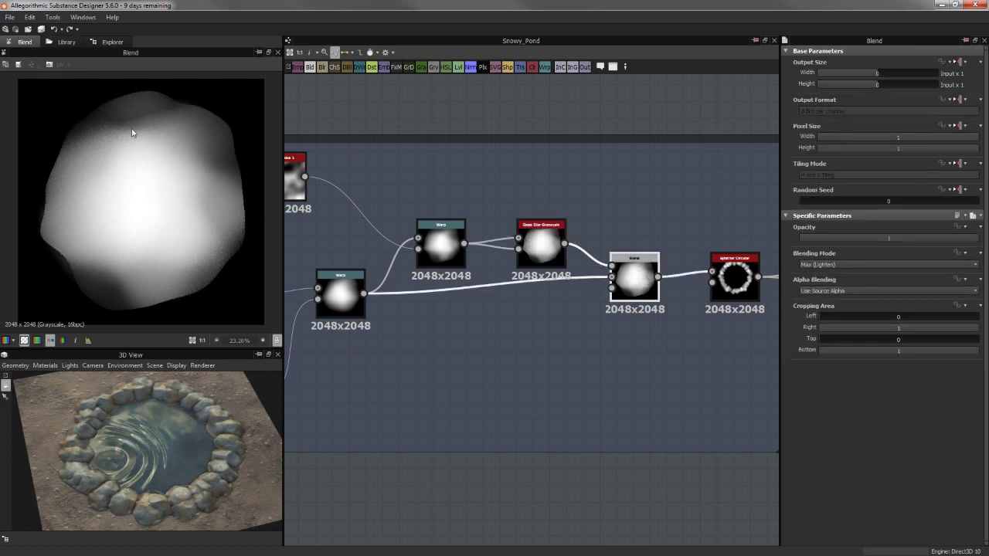
{"action": "scroll", "coordinate": [169, 123], "scroll_direction": "up", "scroll_amount": 3}
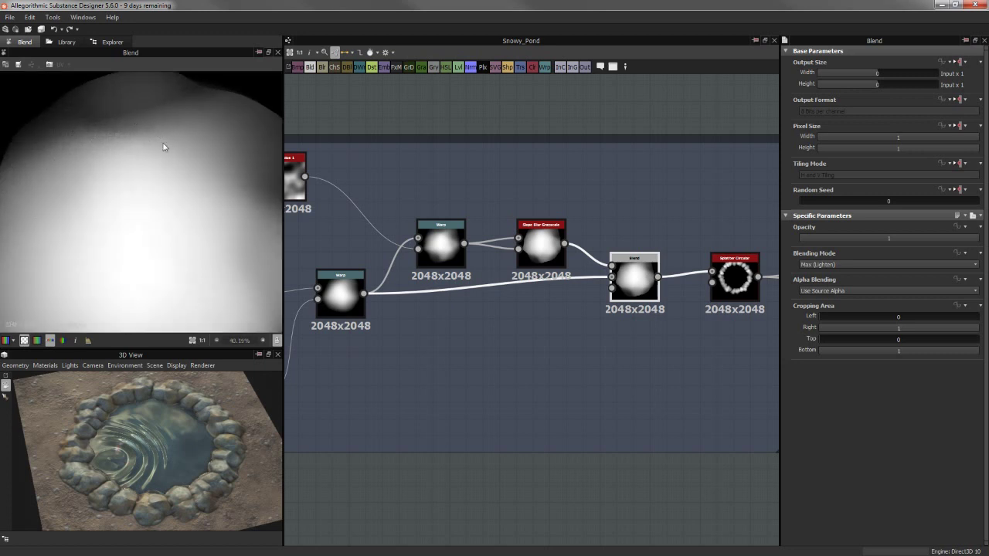
{"action": "scroll", "coordinate": [125, 148], "scroll_direction": "down", "scroll_amount": 2}
{"action": "middle_click_drag", "start_coordinate": [590, 359], "coordinate": [593, 298]}
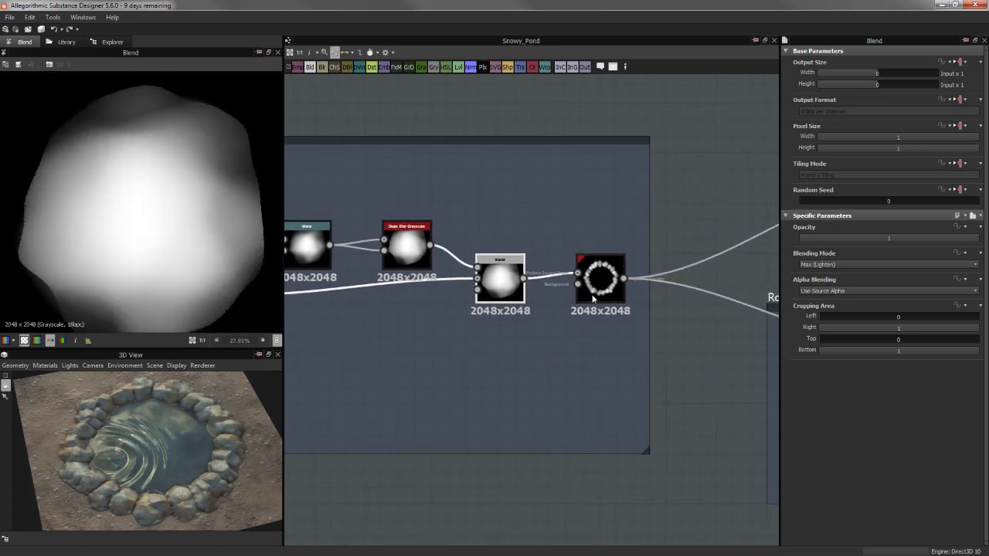
{"action": "double_click", "coordinate": [594, 298]}
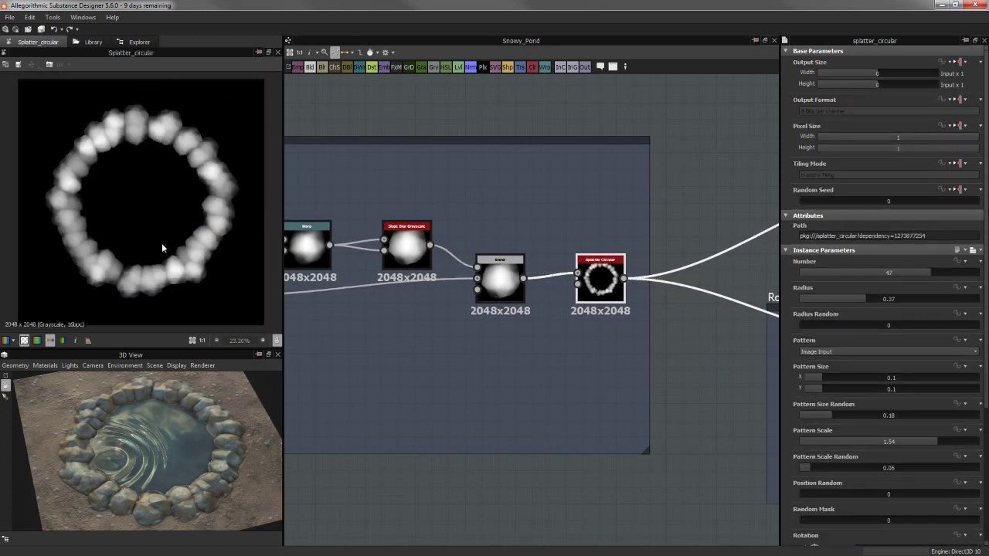
{"action": "left_click", "coordinate": [829, 353]}
{"action": "left_click", "coordinate": [837, 328]}
{"action": "scroll", "coordinate": [866, 262], "scroll_direction": "down", "scroll_amount": 1}
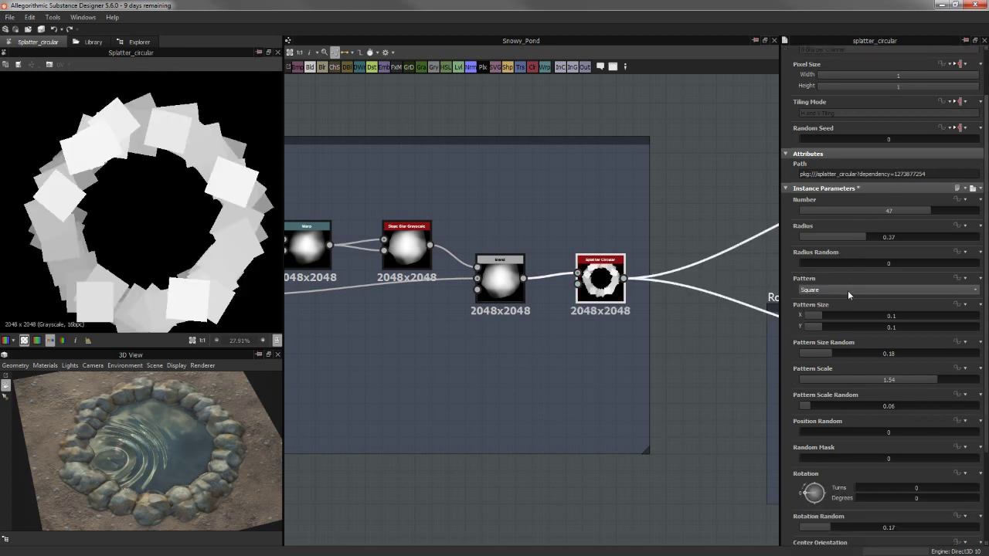
{"action": "scroll", "coordinate": [846, 292], "scroll_direction": "up", "scroll_amount": 1}
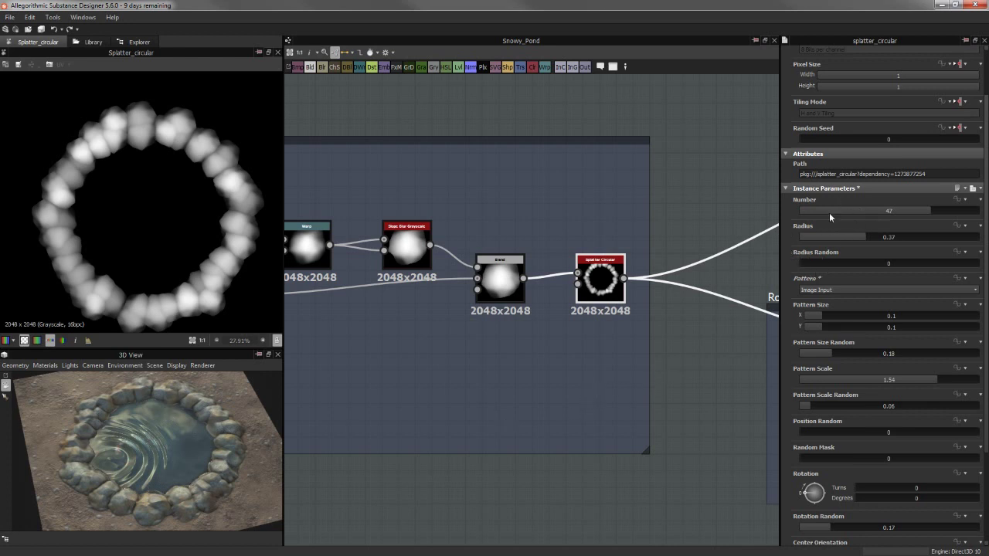
{"action": "scroll", "coordinate": [851, 325], "scroll_direction": "down", "scroll_amount": 4}
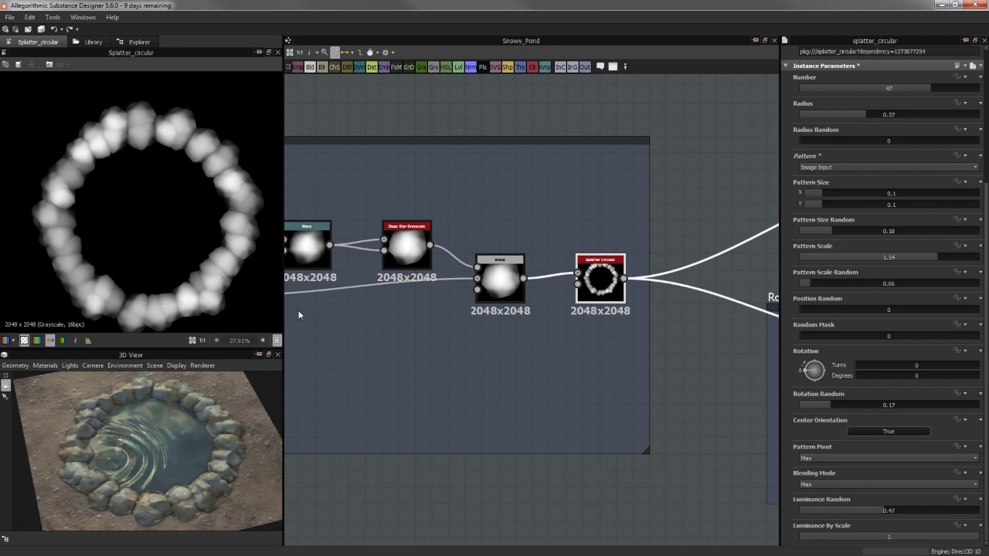
Bring the Rock Shapes frame into view and inspect its Slope Blur Grayscale result
{"action": "middle_click_drag", "start_coordinate": [710, 349], "coordinate": [530, 348]}
{"action": "scroll", "coordinate": [531, 349], "scroll_direction": "down", "scroll_amount": 2}
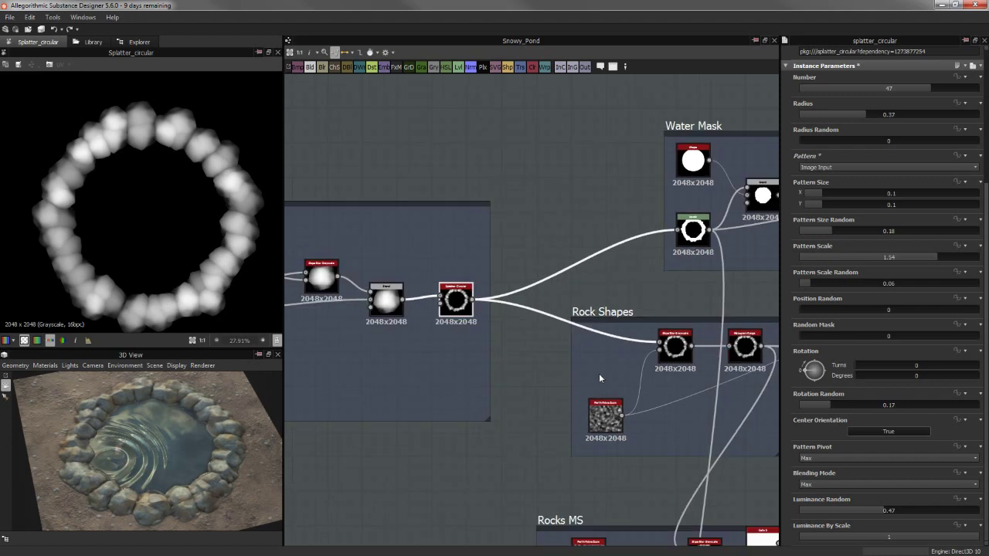
{"action": "mouse_move", "coordinate": [599, 373]}
{"action": "middle_mouse_down"}
{"action": "mouse_move", "coordinate": [518, 350]}
{"action": "mouse_move", "coordinate": [437, 309]}
{"action": "middle_mouse_up"}
{"action": "left_click", "coordinate": [514, 268]}
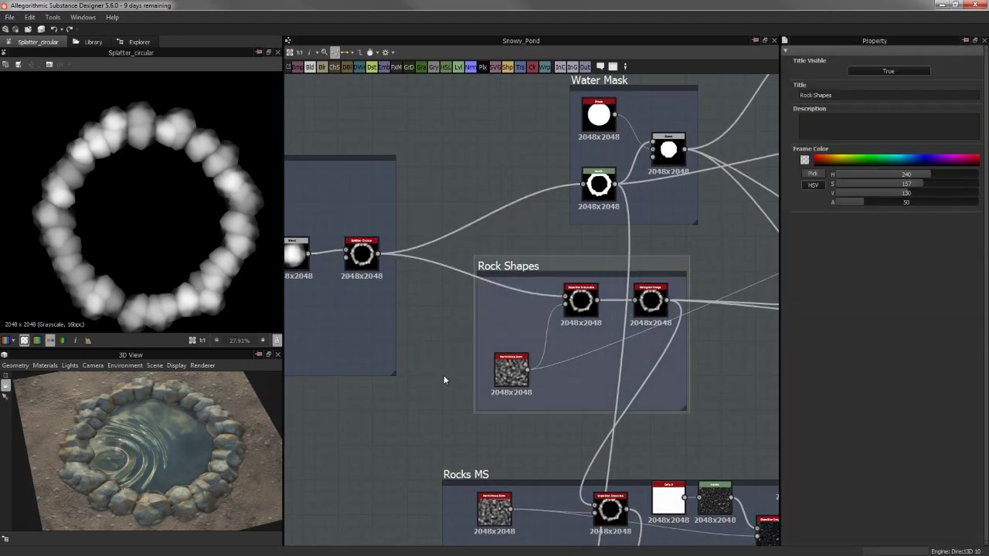
{"action": "left_click", "coordinate": [581, 306]}
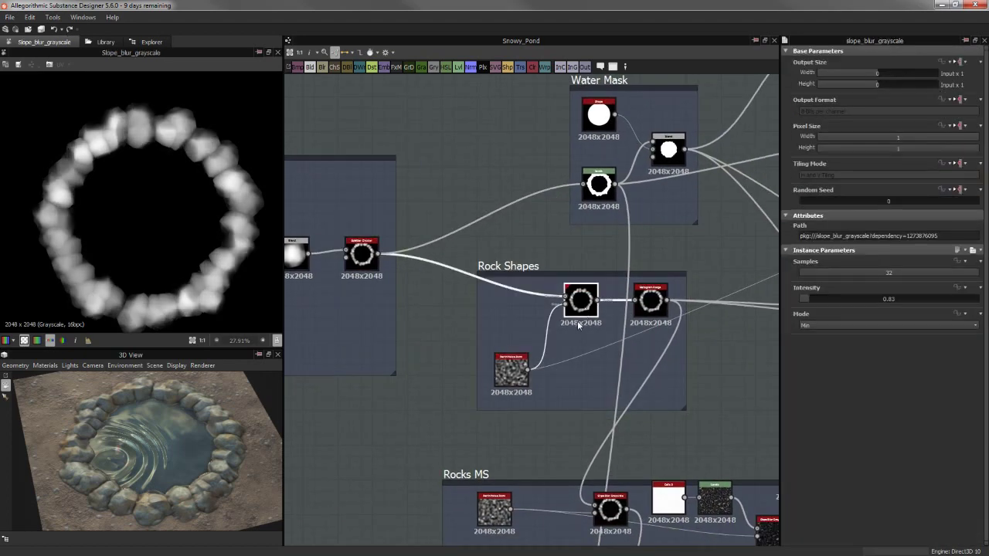
{"action": "scroll", "coordinate": [584, 316], "scroll_direction": "up", "scroll_amount": 3}
{"action": "scroll", "coordinate": [566, 300], "scroll_direction": "down", "scroll_amount": 2}
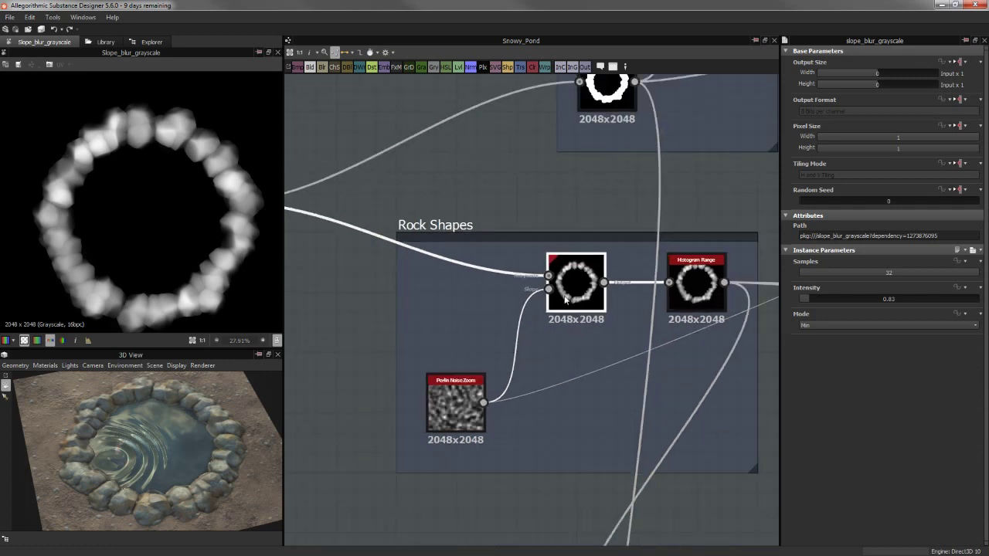
{"action": "scroll", "coordinate": [215, 152], "scroll_direction": "up", "scroll_amount": 1}
{"action": "scroll", "coordinate": [170, 162], "scroll_direction": "up", "scroll_amount": 1}
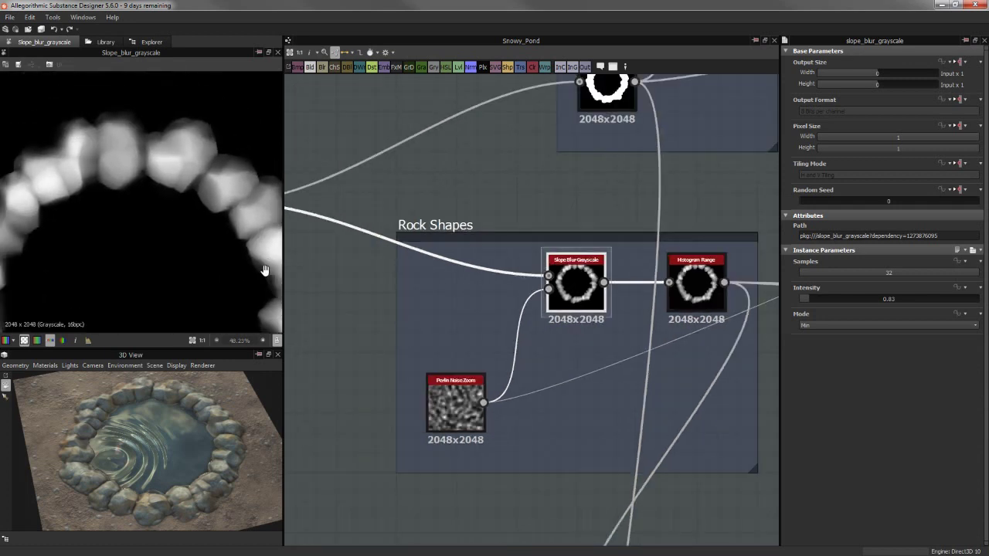
{"action": "scroll", "coordinate": [120, 172], "scroll_direction": "up", "scroll_amount": 1}
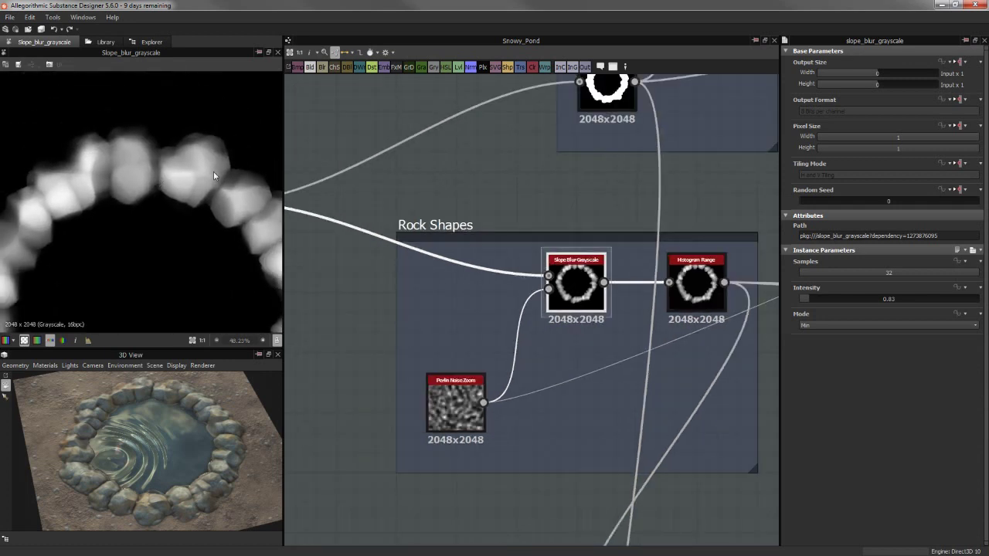
{"action": "scroll", "coordinate": [227, 214], "scroll_direction": "up", "scroll_amount": 1}
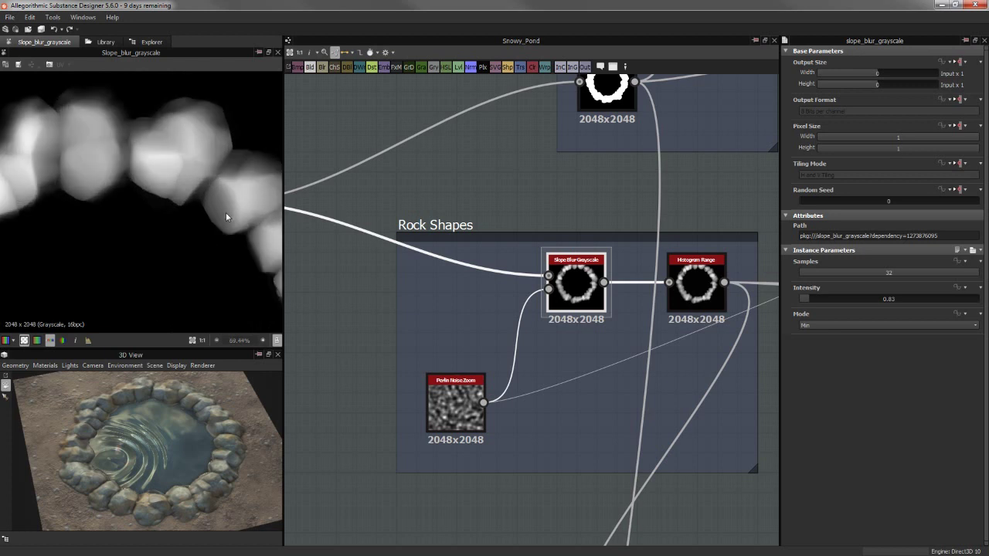
{"action": "scroll", "coordinate": [193, 203], "scroll_direction": "up", "scroll_amount": 1}
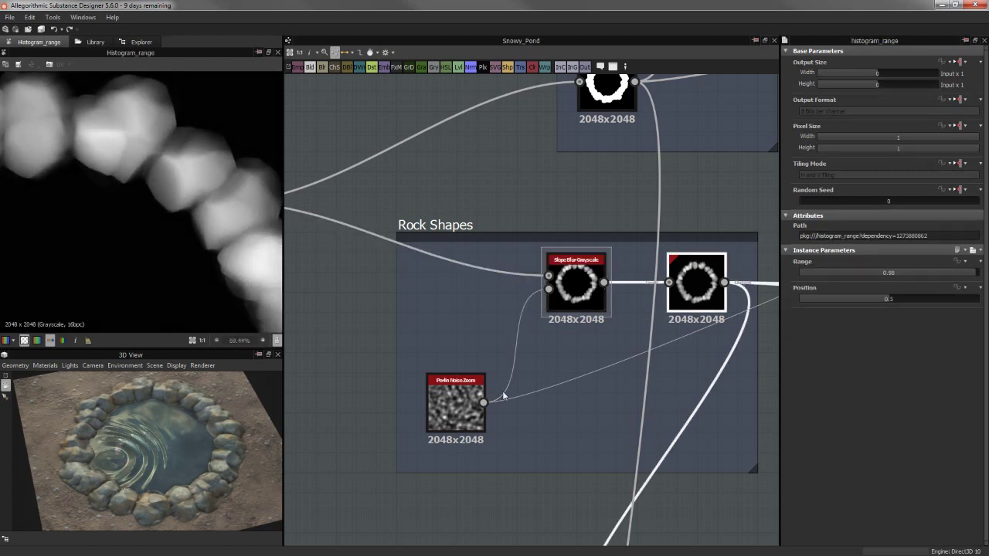
Preview the Perlin Noise Zoom texture and the Histogram Range soft rock-ring output
{"action": "double_click", "coordinate": [456, 402]}
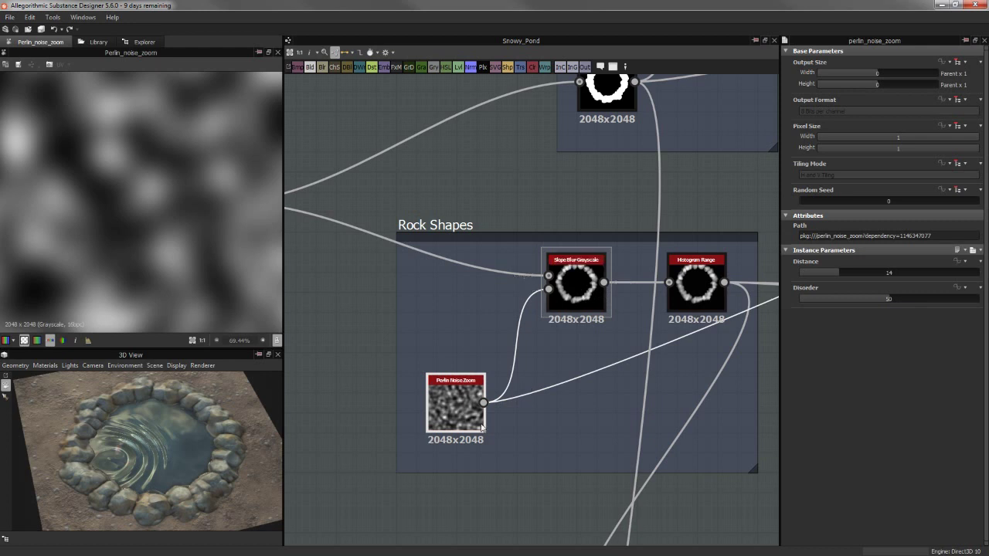
{"action": "middle_click_drag", "start_coordinate": [750, 369], "coordinate": [420, 366]}
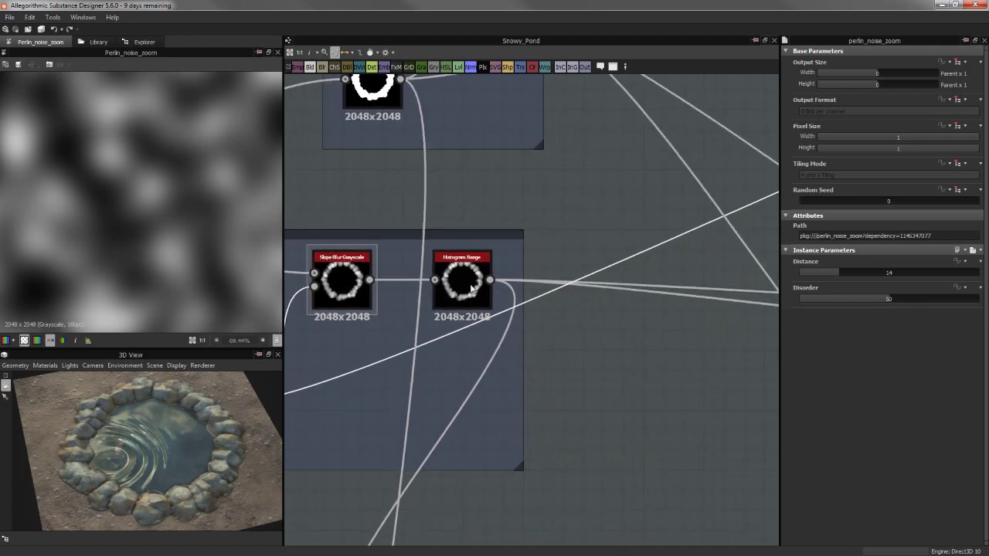
{"action": "double_click", "coordinate": [462, 283]}
{"action": "scroll", "coordinate": [162, 202], "scroll_direction": "down", "scroll_amount": 2}
{"action": "scroll", "coordinate": [174, 196], "scroll_direction": "down", "scroll_amount": 3}
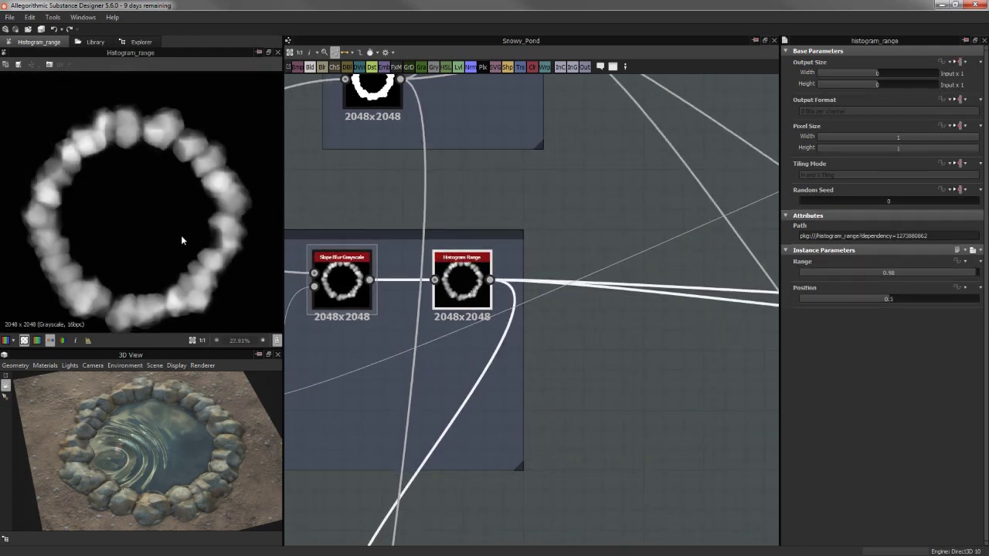
{"action": "scroll", "coordinate": [180, 240], "scroll_direction": "down", "scroll_amount": 1}
{"action": "scroll", "coordinate": [623, 398], "scroll_direction": "down", "scroll_amount": 2}
{"action": "scroll", "coordinate": [634, 397], "scroll_direction": "up", "scroll_amount": 2}
{"action": "middle_click_drag", "start_coordinate": [634, 397], "coordinate": [446, 336]}
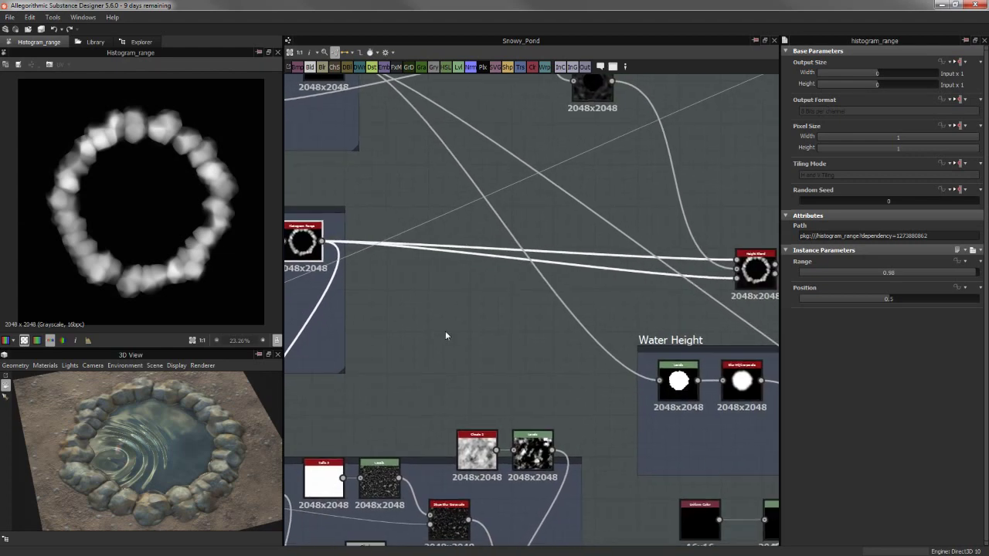
{"action": "scroll", "coordinate": [445, 337], "scroll_direction": "down", "scroll_amount": 2}
{"action": "scroll", "coordinate": [522, 356], "scroll_direction": "up", "scroll_amount": 1}
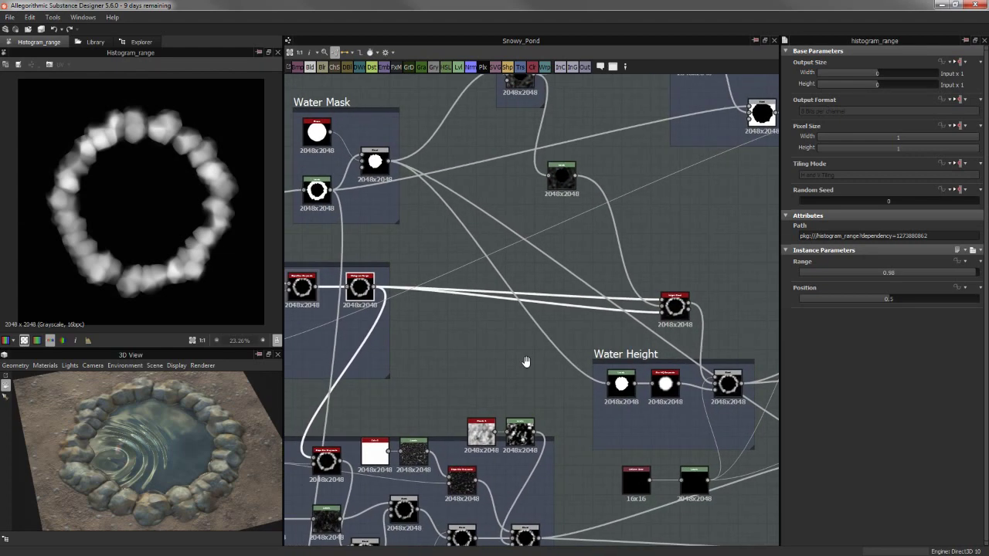
{"action": "middle_click_drag", "start_coordinate": [521, 381], "coordinate": [436, 348]}
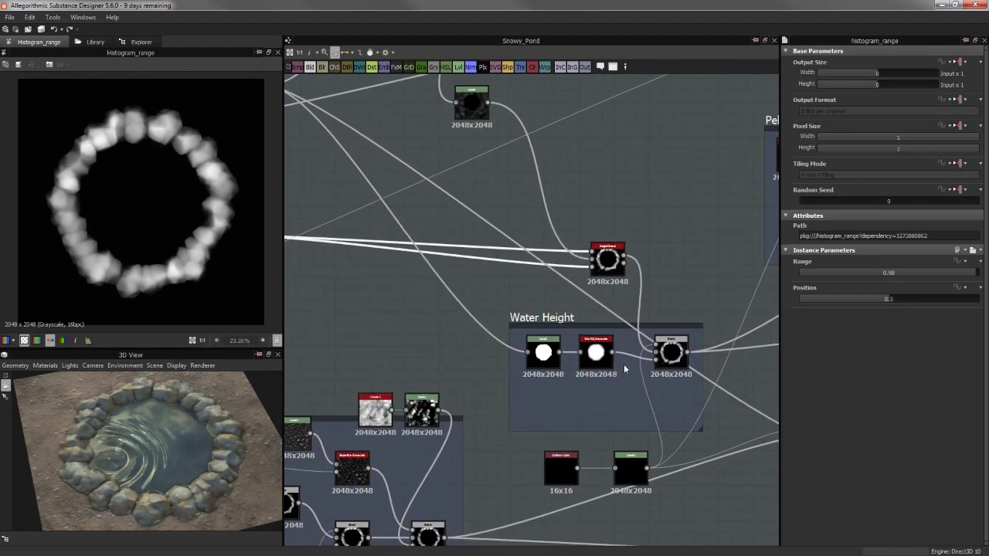
{"action": "mouse_move", "coordinate": [511, 331]}
{"action": "middle_mouse_down"}
{"action": "mouse_move", "coordinate": [468, 297]}
{"action": "mouse_move", "coordinate": [546, 289]}
{"action": "middle_mouse_up"}
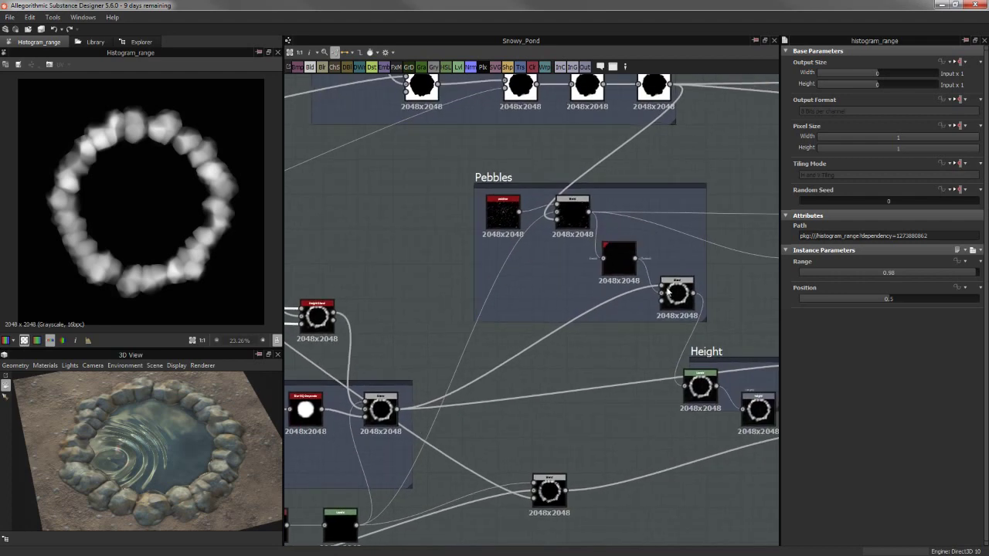
{"action": "scroll", "coordinate": [545, 288], "scroll_direction": "down", "scroll_amount": 1}
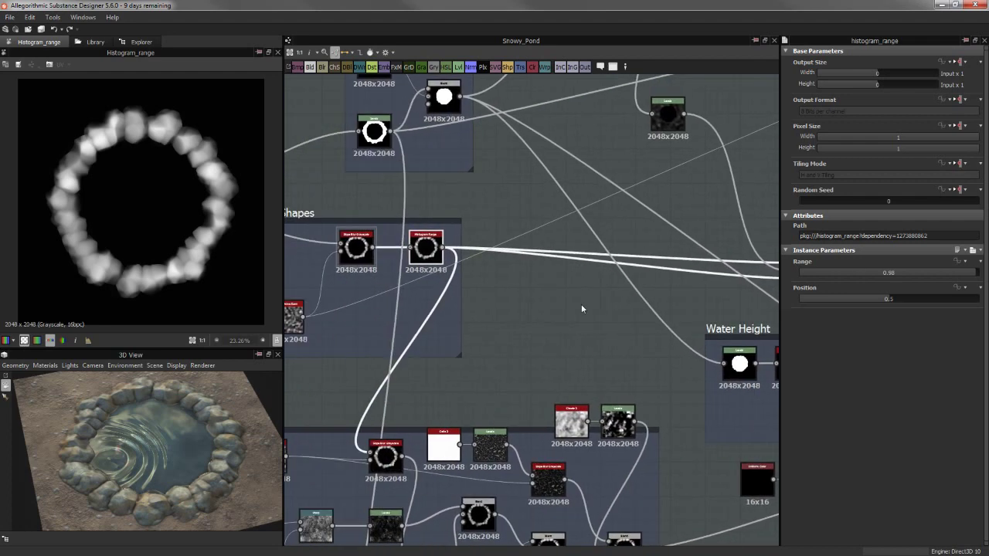
{"action": "scroll", "coordinate": [518, 315], "scroll_direction": "down", "scroll_amount": 1}
{"action": "mouse_move", "coordinate": [415, 198]}
{"action": "middle_mouse_down"}
{"action": "mouse_move", "coordinate": [438, 265]}
{"action": "mouse_move", "coordinate": [535, 255]}
{"action": "mouse_move", "coordinate": [477, 292]}
{"action": "mouse_move", "coordinate": [649, 262]}
{"action": "mouse_move", "coordinate": [433, 305]}
{"action": "middle_mouse_up"}
{"action": "scroll", "coordinate": [477, 291], "scroll_direction": "up", "scroll_amount": 2}
{"action": "scroll", "coordinate": [571, 225], "scroll_direction": "up", "scroll_amount": 2}
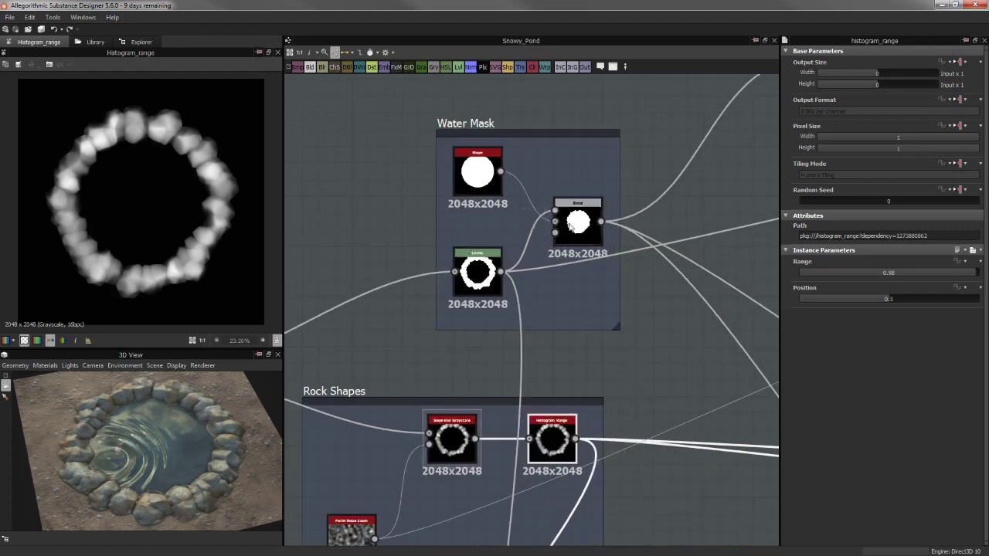
Preview the Levels rock-ring mask, Shape disc and combined Blend water mask
{"action": "left_click", "coordinate": [483, 272]}
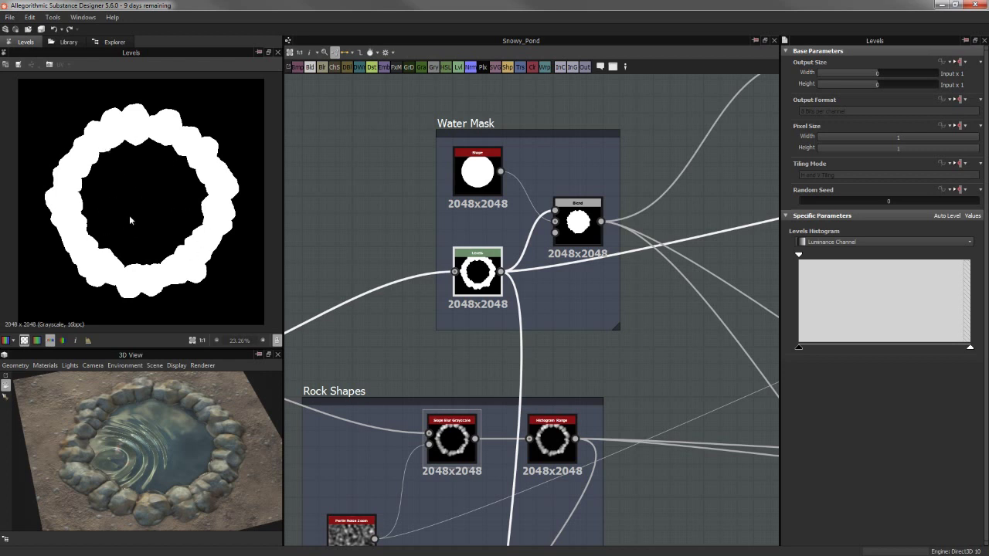
{"action": "middle_click_drag", "start_coordinate": [477, 182], "coordinate": [446, 240]}
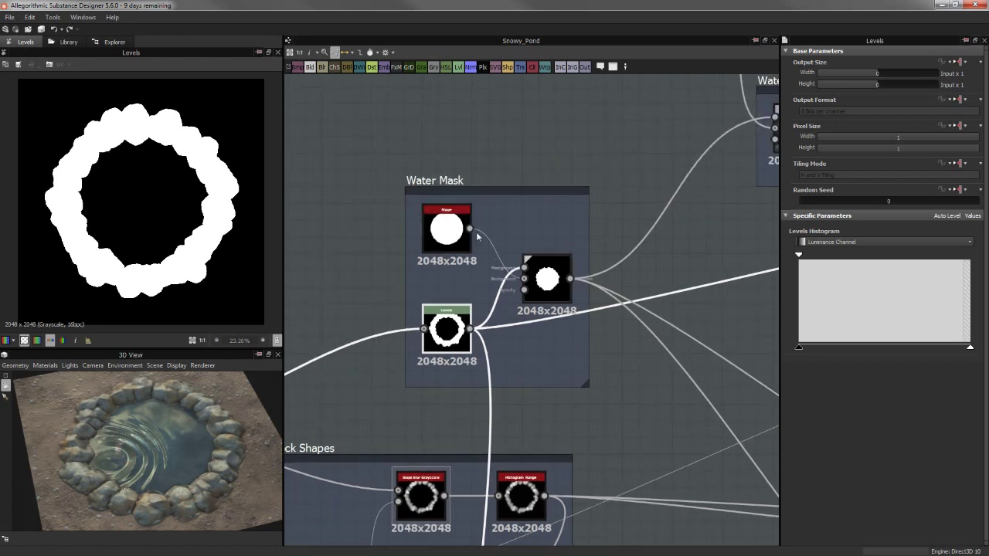
{"action": "left_click", "coordinate": [446, 240]}
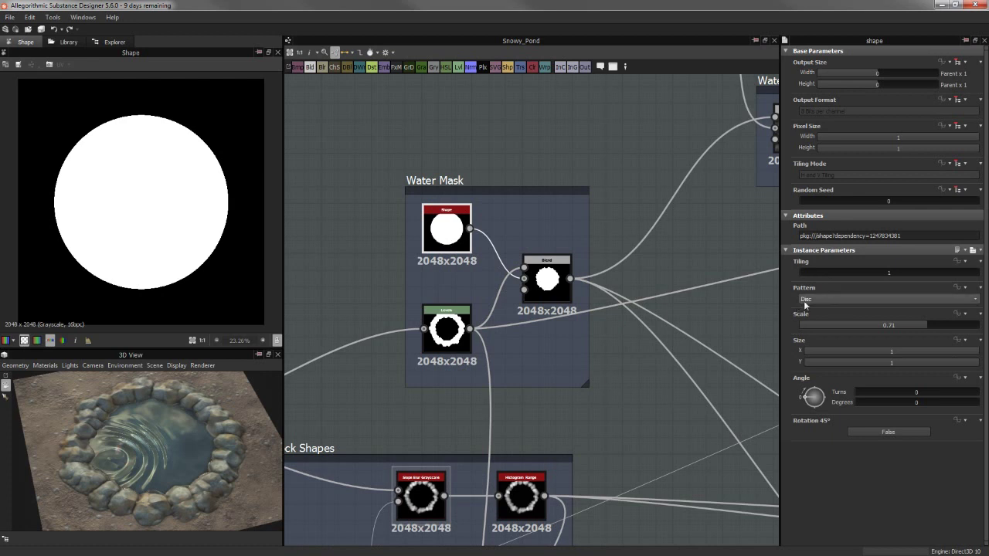
{"action": "left_click", "coordinate": [547, 276]}
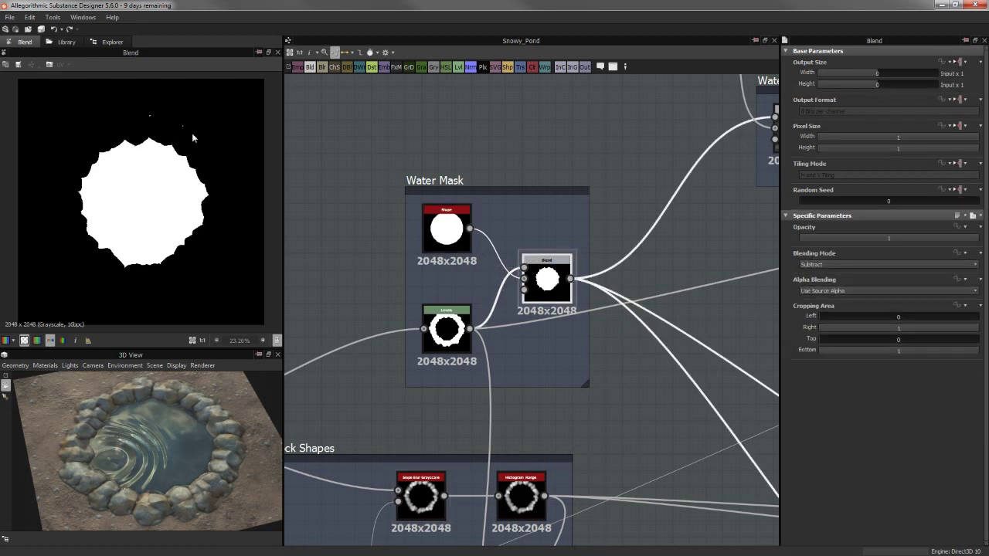
{"action": "middle_click_drag", "start_coordinate": [568, 146], "coordinate": [515, 140]}
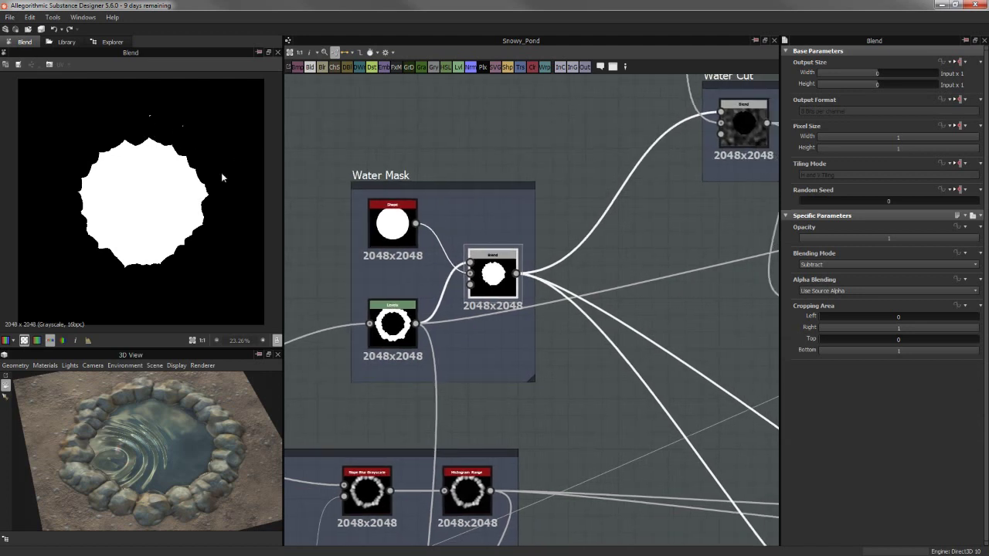
{"action": "middle_click_drag", "start_coordinate": [548, 208], "coordinate": [532, 214]}
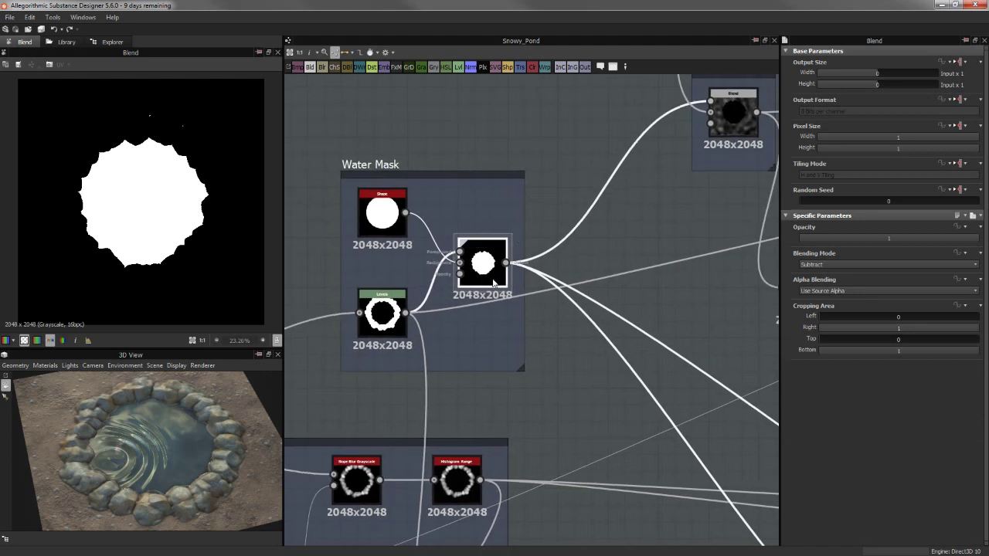
Shrink the water Shape disc scale to about 0.65 and check the smaller Blend mask
{"action": "left_click", "coordinate": [382, 213]}
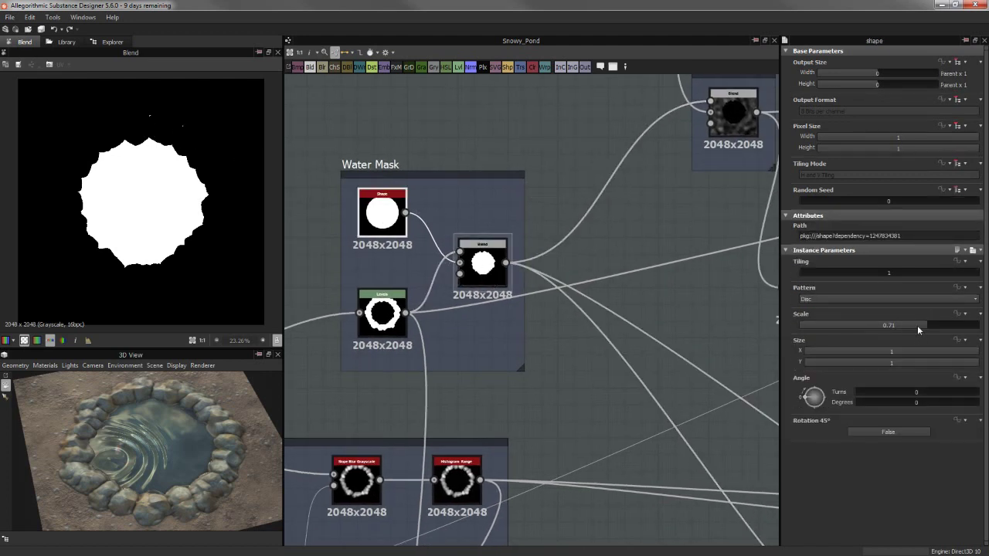
{"action": "left_click", "coordinate": [922, 326]}
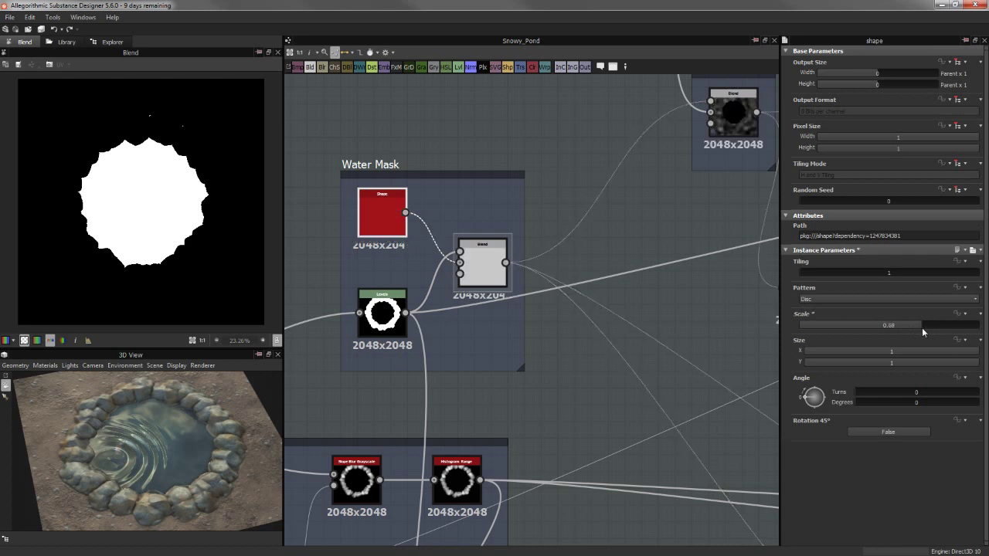
{"action": "left_click_drag", "start_coordinate": [918, 327], "coordinate": [916, 327]}
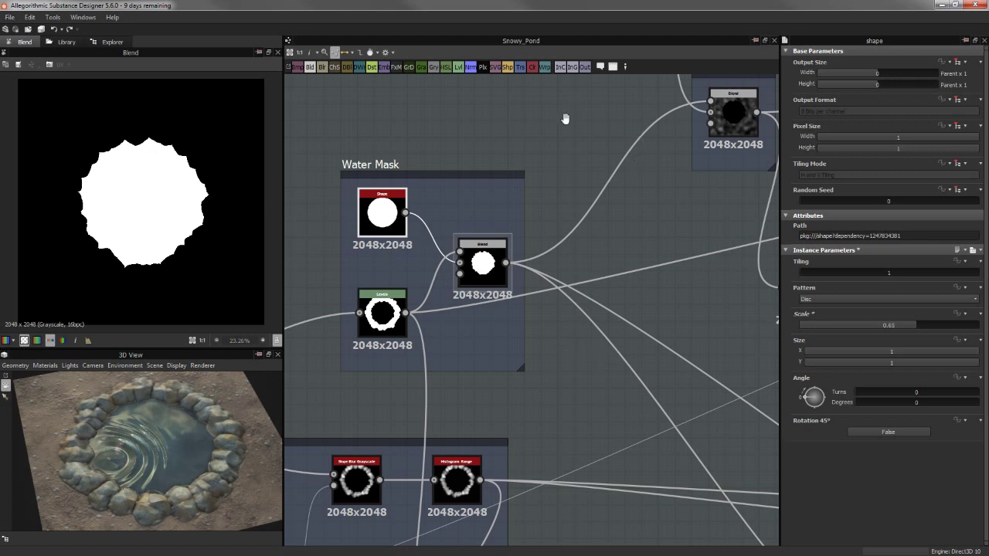
{"action": "middle_click_drag", "start_coordinate": [565, 118], "coordinate": [564, 132]}
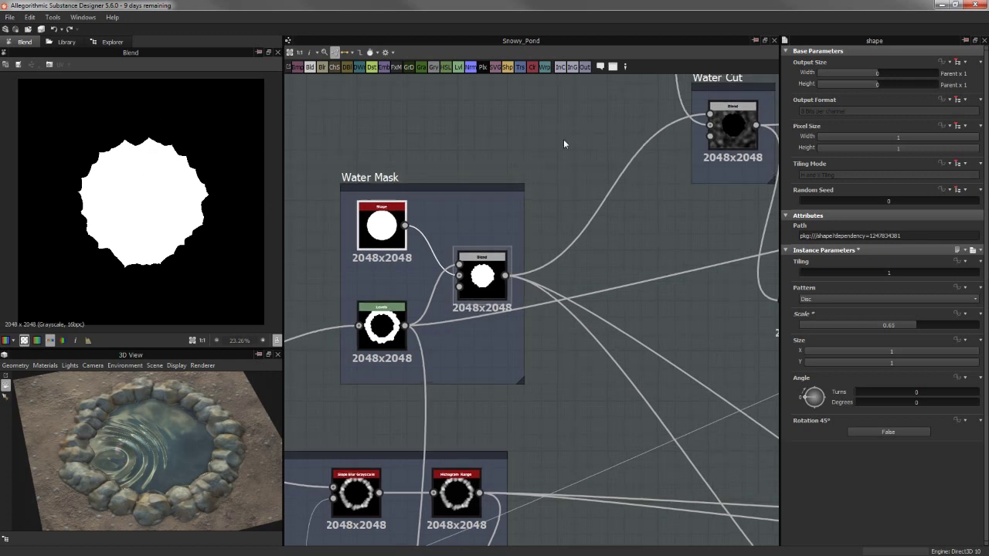
{"action": "left_click", "coordinate": [495, 277]}
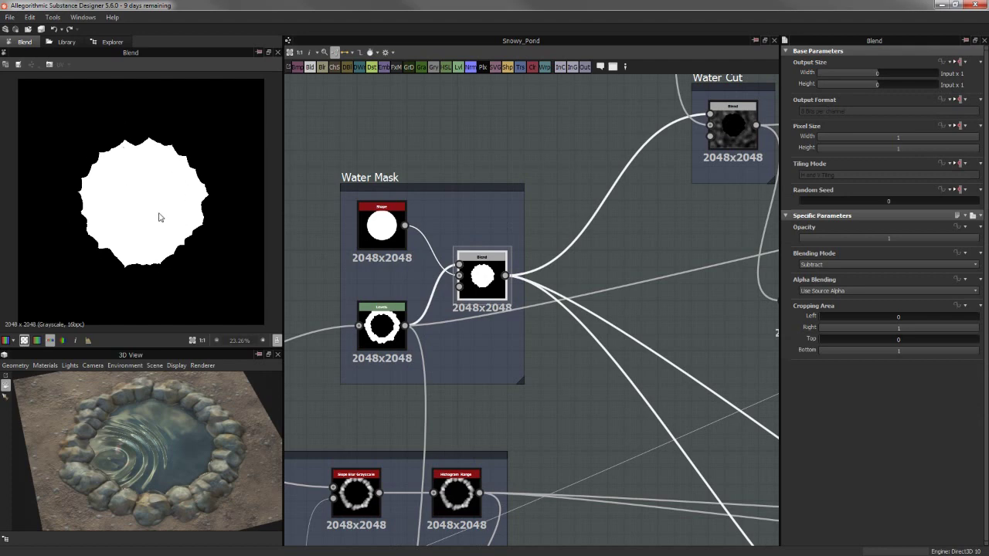
Pan and zoom the graph to the Ground frame's noise inputs beside Water Cut
{"action": "scroll", "coordinate": [456, 305], "scroll_direction": "down", "scroll_amount": 1}
{"action": "scroll", "coordinate": [482, 311], "scroll_direction": "down", "scroll_amount": 2}
{"action": "scroll", "coordinate": [464, 294], "scroll_direction": "down", "scroll_amount": 2}
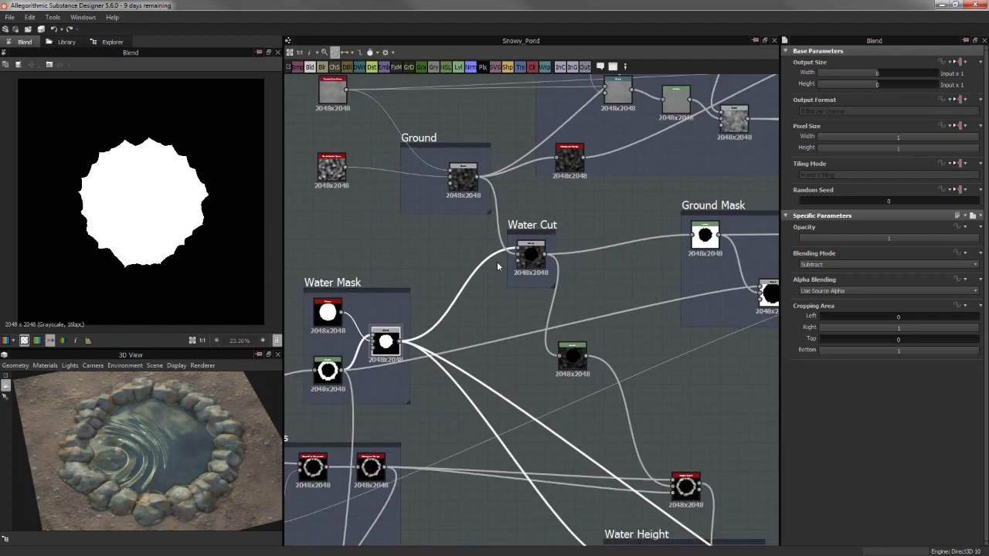
{"action": "middle_click_drag", "start_coordinate": [454, 260], "coordinate": [491, 309]}
{"action": "middle_click_drag", "start_coordinate": [420, 239], "coordinate": [531, 282]}
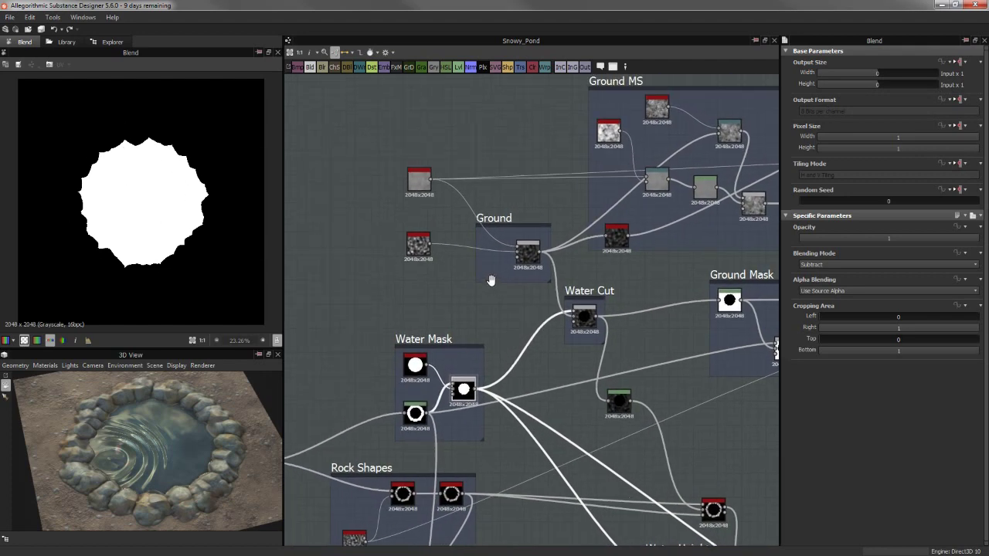
{"action": "scroll", "coordinate": [532, 282], "scroll_direction": "up", "scroll_amount": 1}
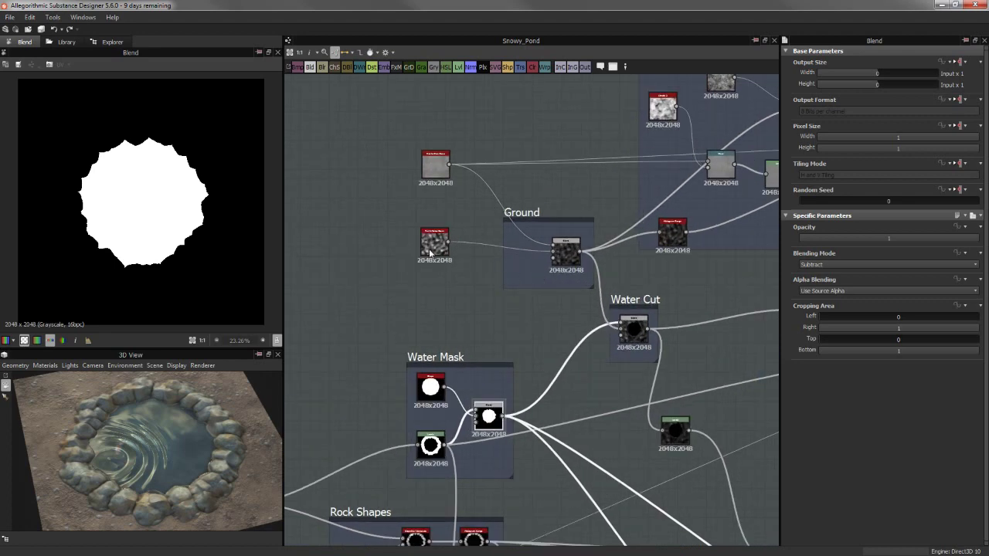
{"action": "scroll", "coordinate": [429, 252], "scroll_direction": "up", "scroll_amount": 2}
{"action": "middle_click_drag", "start_coordinate": [431, 270], "coordinate": [445, 320]}
Move the Perlin Noise Zoom and Fractal Sum Base nodes lower and to the right
{"action": "left_click", "coordinate": [448, 298]}
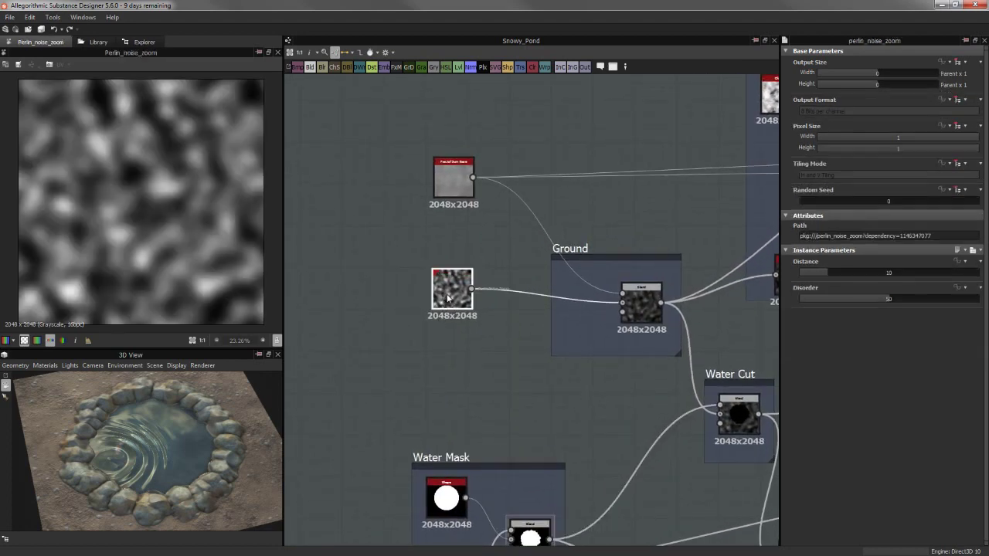
{"action": "left_click_drag", "start_coordinate": [448, 298], "coordinate": [499, 319]}
{"action": "scroll", "coordinate": [499, 319], "scroll_direction": "up", "scroll_amount": 1}
{"action": "scroll", "coordinate": [499, 319], "scroll_direction": "up", "scroll_amount": 2}
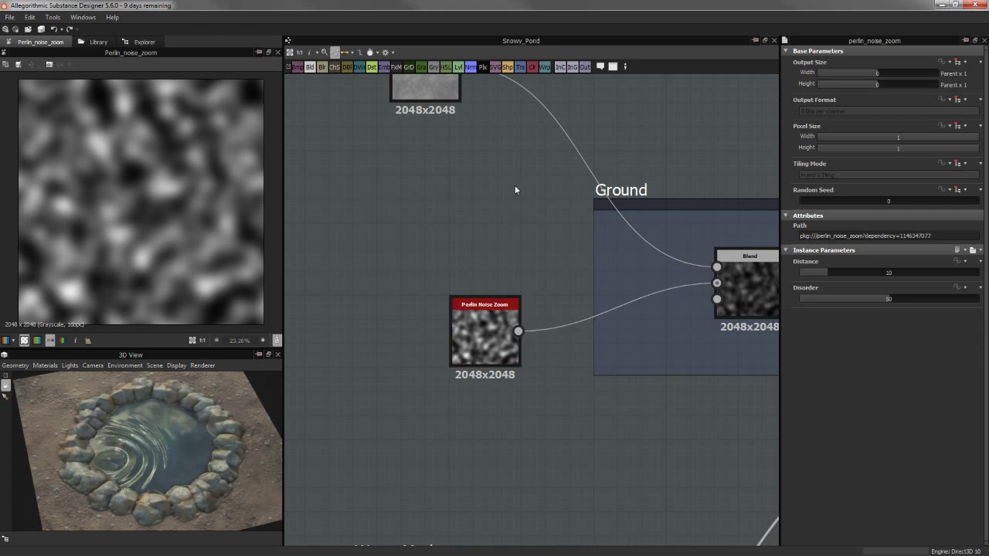
{"action": "middle_click_drag", "start_coordinate": [516, 189], "coordinate": [484, 302]}
{"action": "left_click_drag", "start_coordinate": [398, 247], "coordinate": [519, 301]}
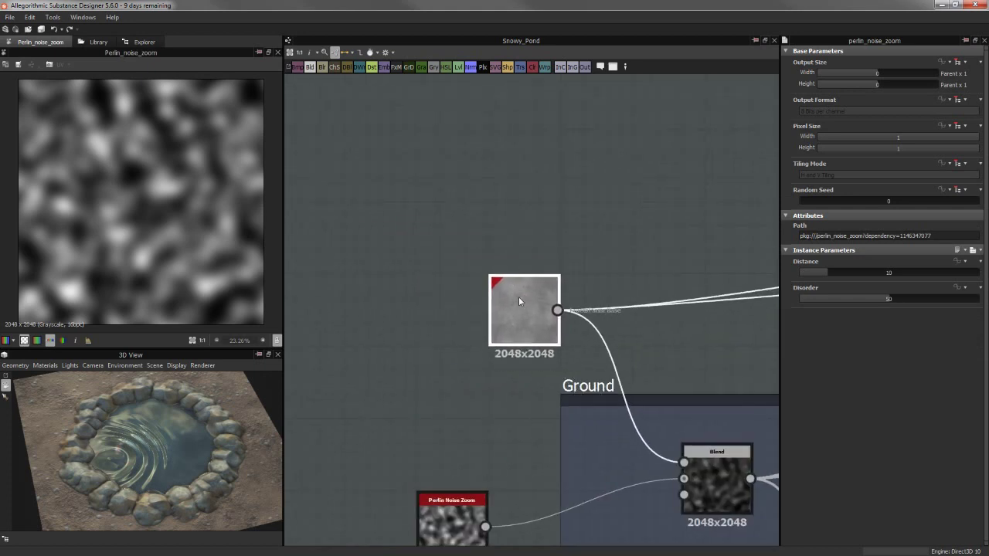
{"action": "mouse_move", "coordinate": [518, 302]}
{"action": "middle_mouse_down"}
{"action": "mouse_move", "coordinate": [387, 257]}
{"action": "mouse_move", "coordinate": [302, 247]}
{"action": "middle_mouse_up"}
Preview the Ground blend's multiplied noise result
{"action": "left_click", "coordinate": [499, 428]}
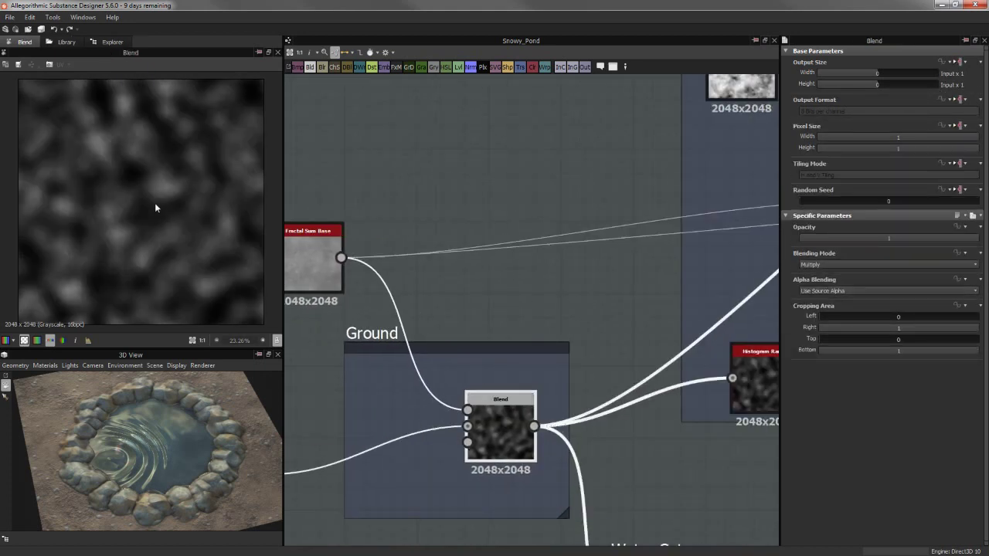
{"action": "scroll", "coordinate": [155, 203], "scroll_direction": "up", "scroll_amount": 2}
{"action": "scroll", "coordinate": [196, 155], "scroll_direction": "up", "scroll_amount": 2}
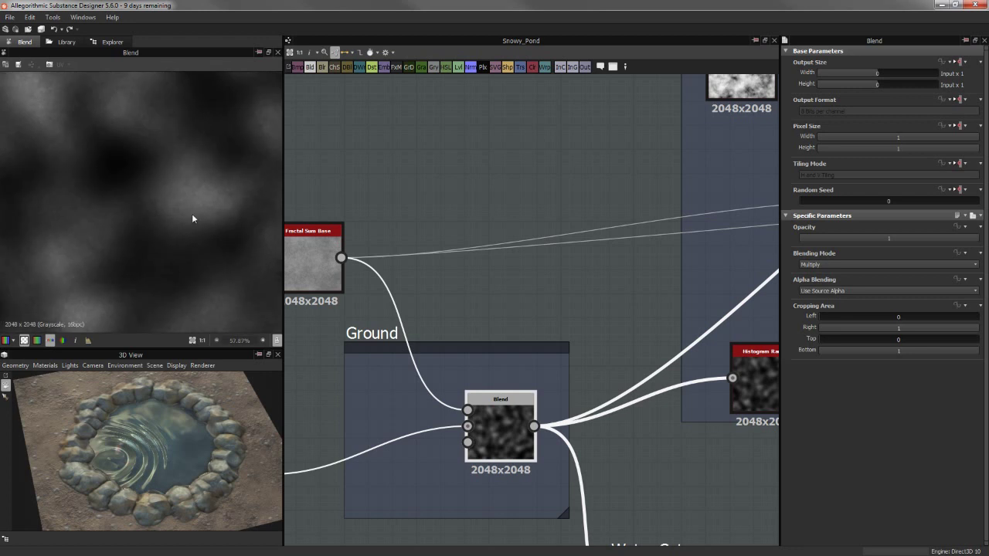
{"action": "middle_click_drag", "start_coordinate": [493, 309], "coordinate": [608, 234]}
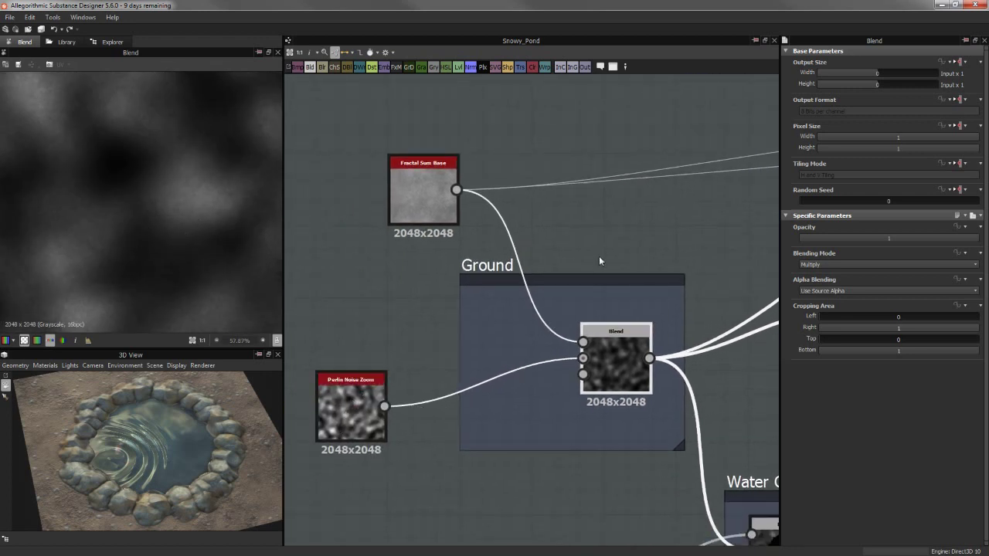
{"action": "middle_click_drag", "start_coordinate": [571, 271], "coordinate": [503, 318]}
Zoom and pan the graph to review the nodes around the Ground blend
{"action": "scroll", "coordinate": [180, 217], "scroll_direction": "up", "scroll_amount": 1}
{"action": "scroll", "coordinate": [180, 216], "scroll_direction": "up", "scroll_amount": 1}
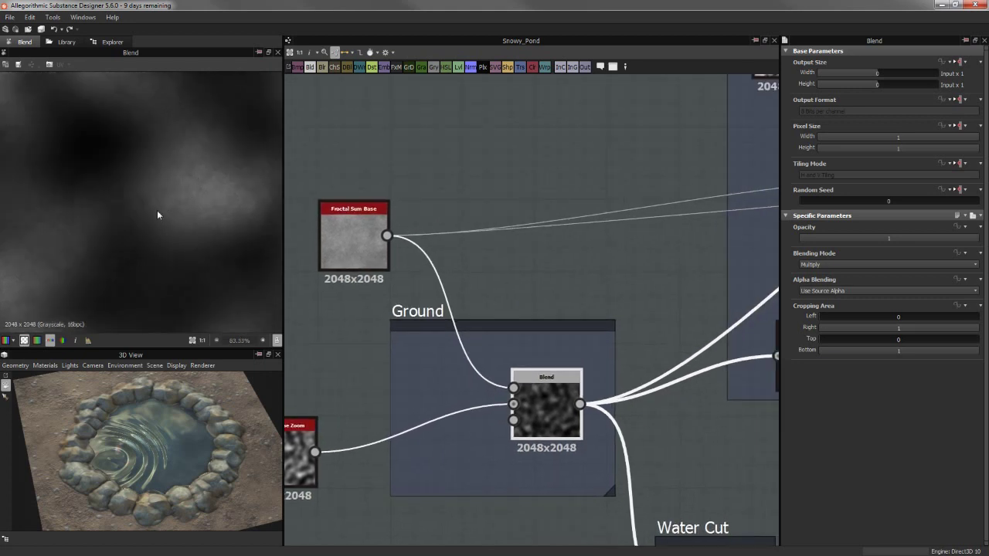
{"action": "scroll", "coordinate": [159, 214], "scroll_direction": "up", "scroll_amount": 1}
{"action": "scroll", "coordinate": [203, 198], "scroll_direction": "up", "scroll_amount": 1}
{"action": "scroll", "coordinate": [198, 175], "scroll_direction": "up", "scroll_amount": 1}
{"action": "scroll", "coordinate": [174, 244], "scroll_direction": "down", "scroll_amount": 5}
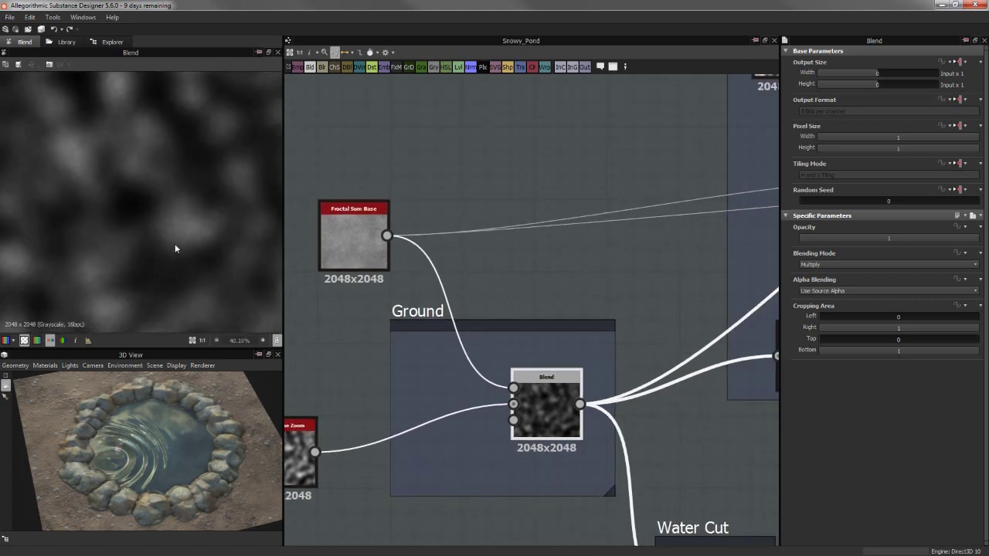
{"action": "scroll", "coordinate": [175, 244], "scroll_direction": "down", "scroll_amount": 5}
{"action": "scroll", "coordinate": [174, 244], "scroll_direction": "down", "scroll_amount": 6}
{"action": "middle_click_drag", "start_coordinate": [463, 232], "coordinate": [364, 184]}
{"action": "scroll", "coordinate": [609, 356], "scroll_direction": "down", "scroll_amount": 1}
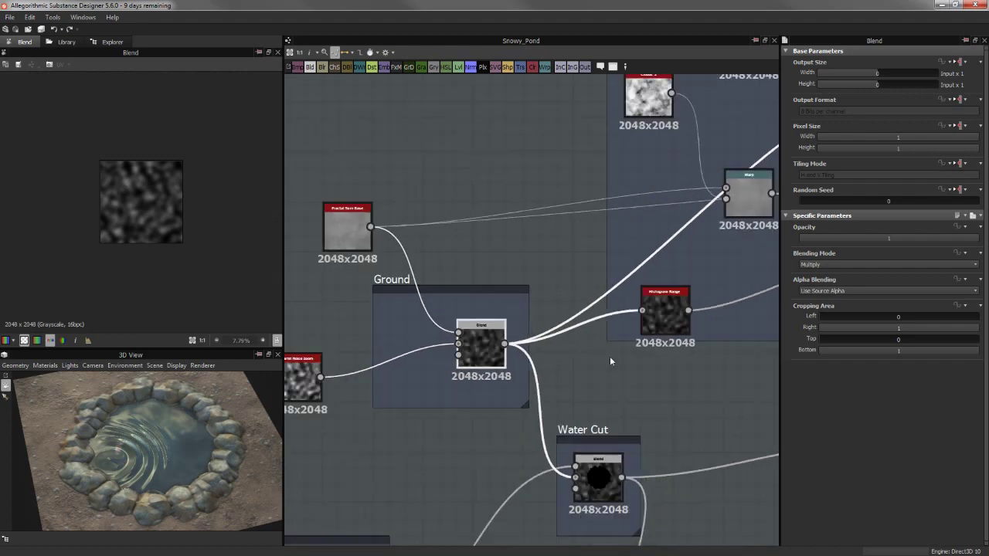
{"action": "scroll", "coordinate": [610, 368], "scroll_direction": "down", "scroll_amount": 1}
Inspect the Water Cut blend's cut-out result
{"action": "middle_click_drag", "start_coordinate": [610, 369], "coordinate": [598, 241]}
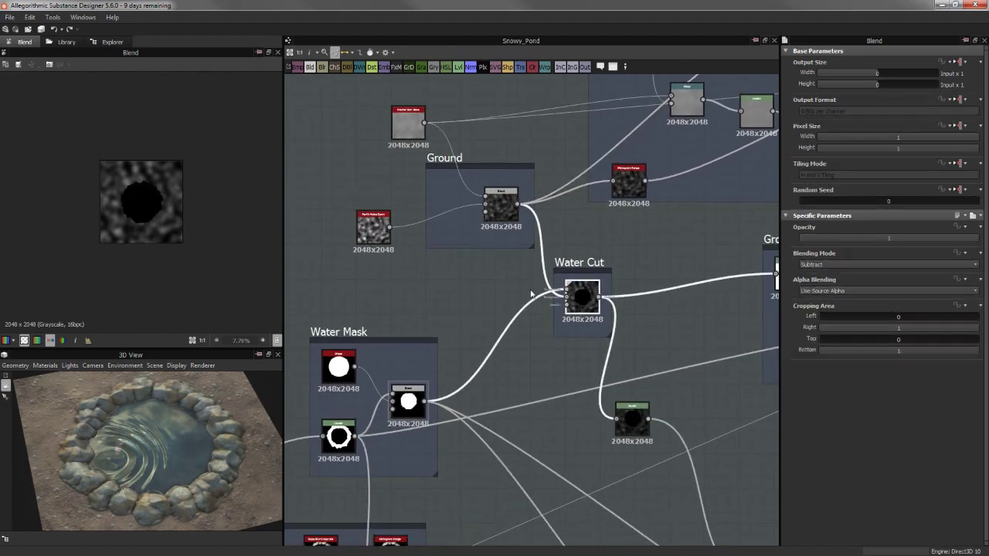
{"action": "scroll", "coordinate": [119, 242], "scroll_direction": "up", "scroll_amount": 1}
{"action": "scroll", "coordinate": [144, 217], "scroll_direction": "up", "scroll_amount": 1}
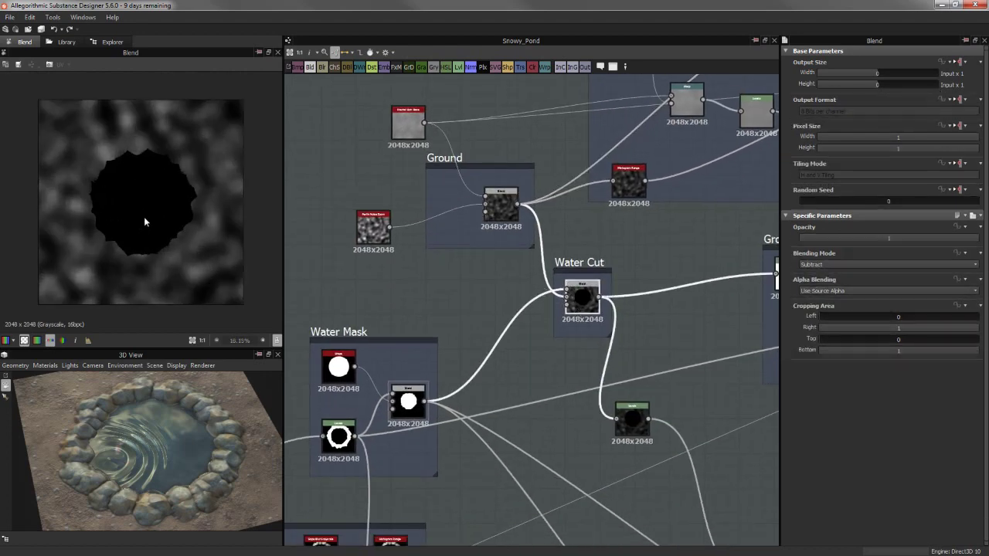
{"action": "scroll", "coordinate": [220, 244], "scroll_direction": "up", "scroll_amount": 1}
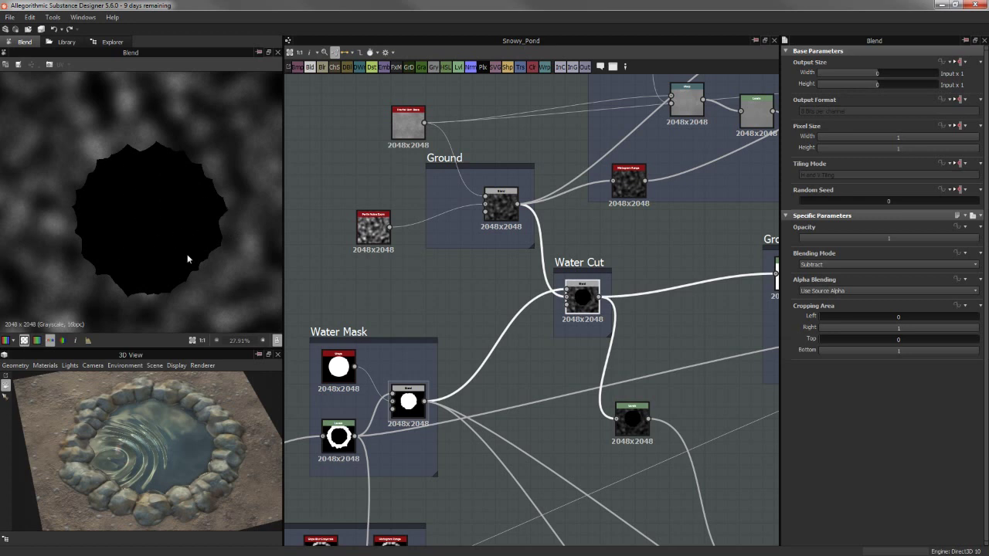
Preview the Levels node below Water Cut, then move the view toward the Water Height area
{"action": "middle_click_drag", "start_coordinate": [581, 317], "coordinate": [593, 253]}
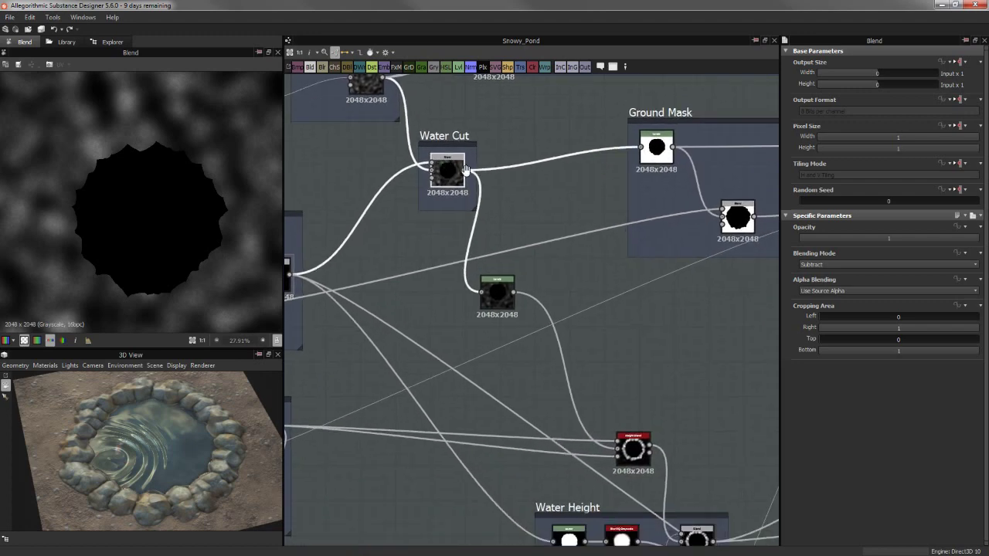
{"action": "left_click", "coordinate": [595, 251]}
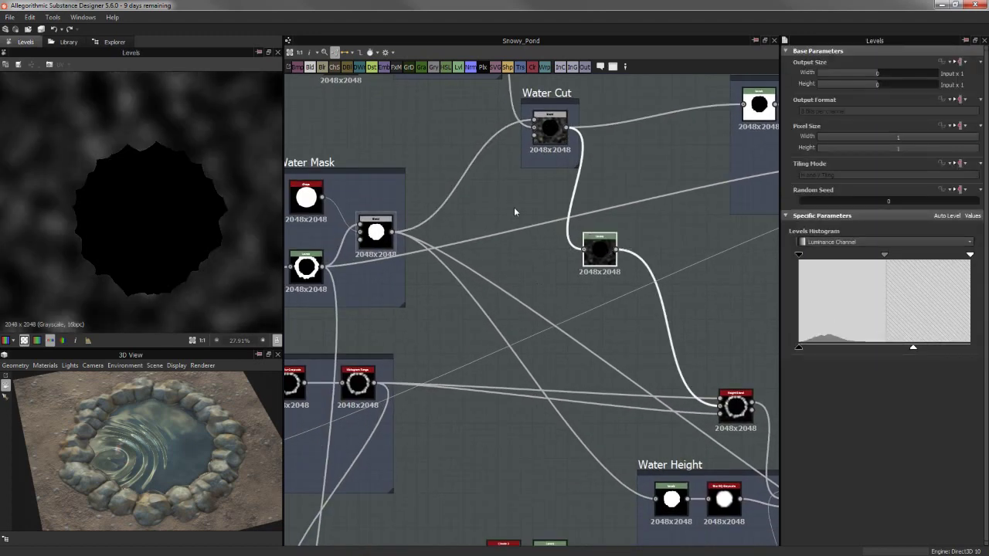
{"action": "scroll", "coordinate": [567, 295], "scroll_direction": "up", "scroll_amount": 5}
{"action": "scroll", "coordinate": [629, 408], "scroll_direction": "down", "scroll_amount": 3}
{"action": "scroll", "coordinate": [599, 451], "scroll_direction": "down", "scroll_amount": 1}
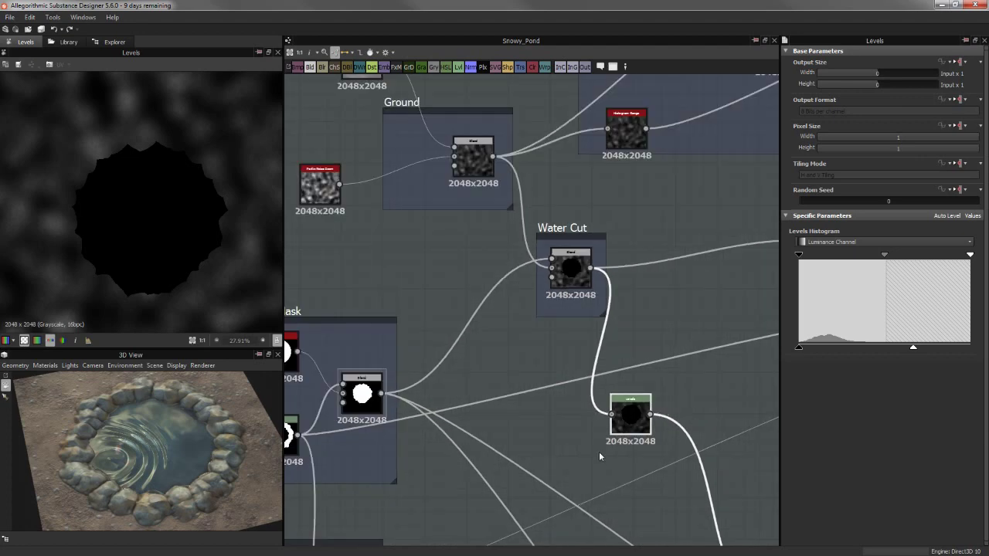
{"action": "mouse_move", "coordinate": [599, 452]}
{"action": "middle_mouse_down"}
{"action": "mouse_move", "coordinate": [613, 258]}
{"action": "mouse_move", "coordinate": [480, 307]}
{"action": "mouse_move", "coordinate": [366, 316]}
{"action": "middle_mouse_up"}
{"action": "scroll", "coordinate": [627, 336], "scroll_direction": "up", "scroll_amount": 2}
{"action": "scroll", "coordinate": [518, 327], "scroll_direction": "up", "scroll_amount": 1}
Preview the Height Blend rock ring output
{"action": "left_click", "coordinate": [569, 372]}
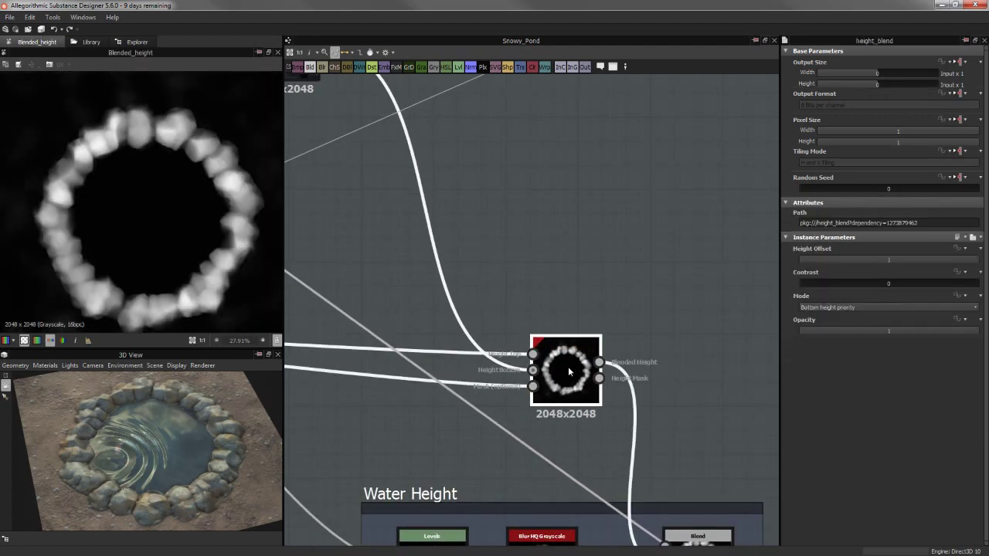
{"action": "scroll", "coordinate": [189, 259], "scroll_direction": "down", "scroll_amount": 3}
{"action": "scroll", "coordinate": [226, 205], "scroll_direction": "up", "scroll_amount": 1}
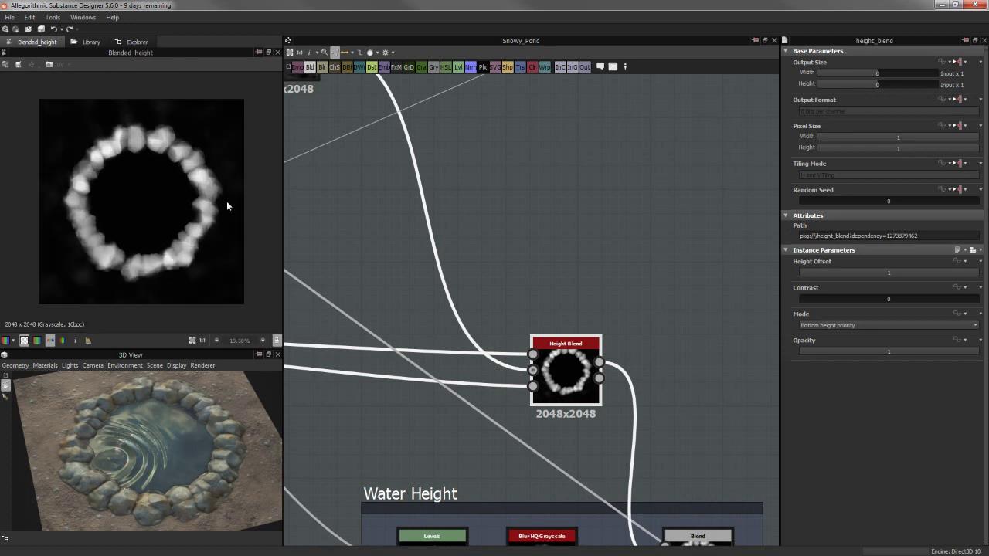
{"action": "scroll", "coordinate": [248, 244], "scroll_direction": "up", "scroll_amount": 1}
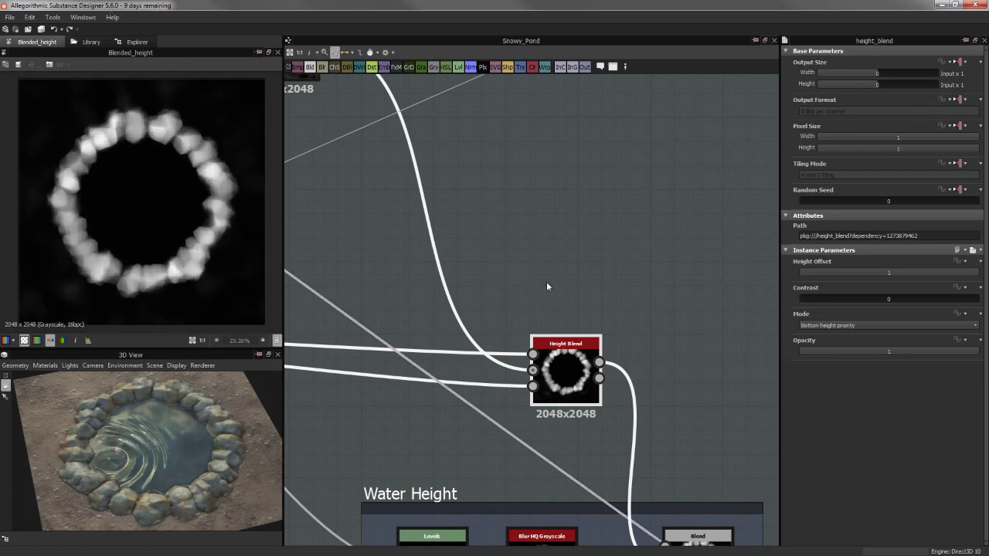
Move to the Water Height frame and select its Copy-mode Blend node
{"action": "mouse_move", "coordinate": [546, 287]}
{"action": "middle_mouse_down"}
{"action": "mouse_move", "coordinate": [619, 251]}
{"action": "mouse_move", "coordinate": [607, 259]}
{"action": "mouse_move", "coordinate": [615, 301]}
{"action": "middle_mouse_up"}
{"action": "scroll", "coordinate": [619, 251], "scroll_direction": "down", "scroll_amount": 2}
{"action": "scroll", "coordinate": [525, 287], "scroll_direction": "down", "scroll_amount": 2}
{"action": "scroll", "coordinate": [525, 288], "scroll_direction": "down", "scroll_amount": 2}
{"action": "scroll", "coordinate": [526, 282], "scroll_direction": "up", "scroll_amount": 4}
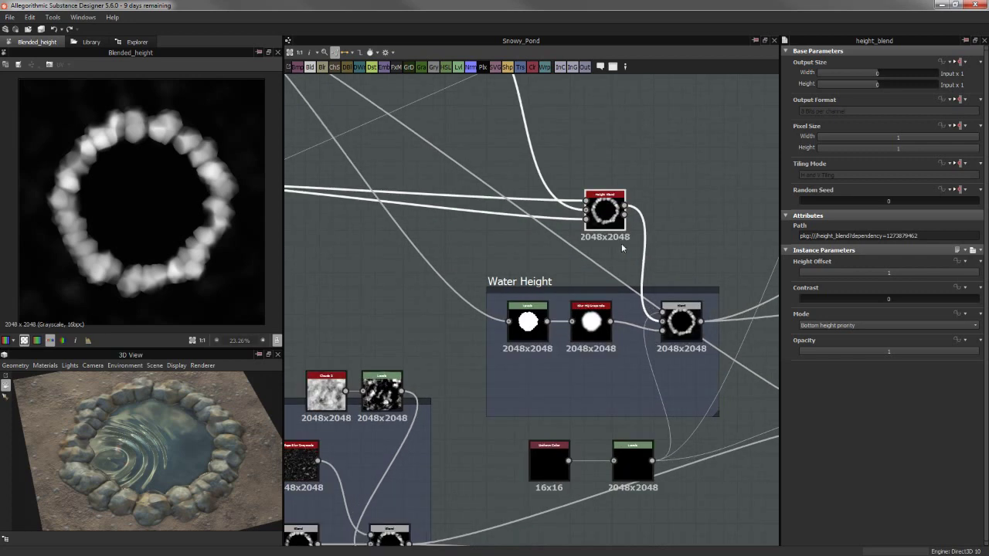
{"action": "middle_click_drag", "start_coordinate": [527, 279], "coordinate": [542, 300]}
{"action": "scroll", "coordinate": [221, 231], "scroll_direction": "up", "scroll_amount": 3}
{"action": "scroll", "coordinate": [211, 239], "scroll_direction": "up", "scroll_amount": 2}
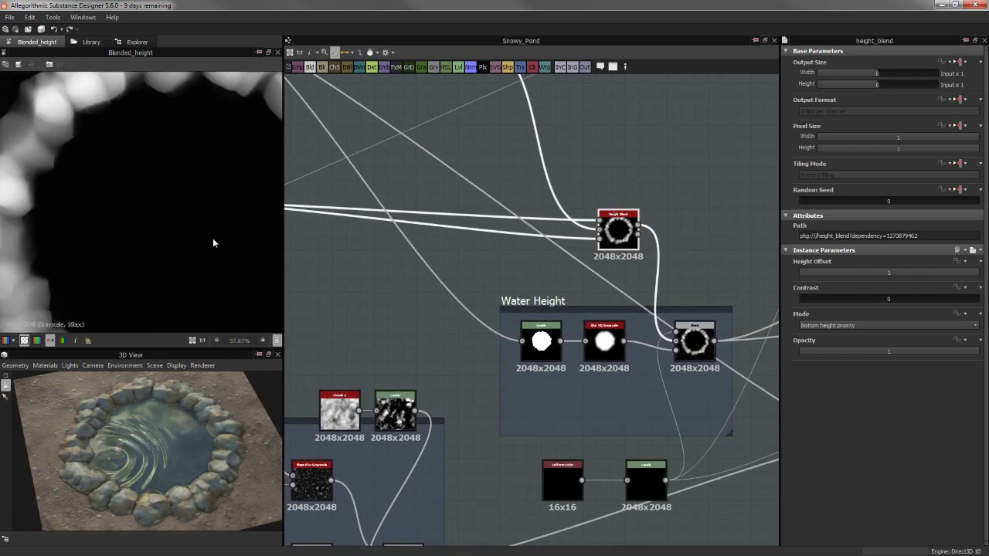
{"action": "mouse_move", "coordinate": [527, 264]}
{"action": "middle_mouse_down"}
{"action": "mouse_move", "coordinate": [372, 234]}
{"action": "mouse_move", "coordinate": [407, 267]}
{"action": "middle_mouse_up"}
{"action": "left_click", "coordinate": [540, 311]}
{"action": "scroll", "coordinate": [410, 263], "scroll_direction": "up", "scroll_amount": 1}
{"action": "scroll", "coordinate": [416, 255], "scroll_direction": "up", "scroll_amount": 1}
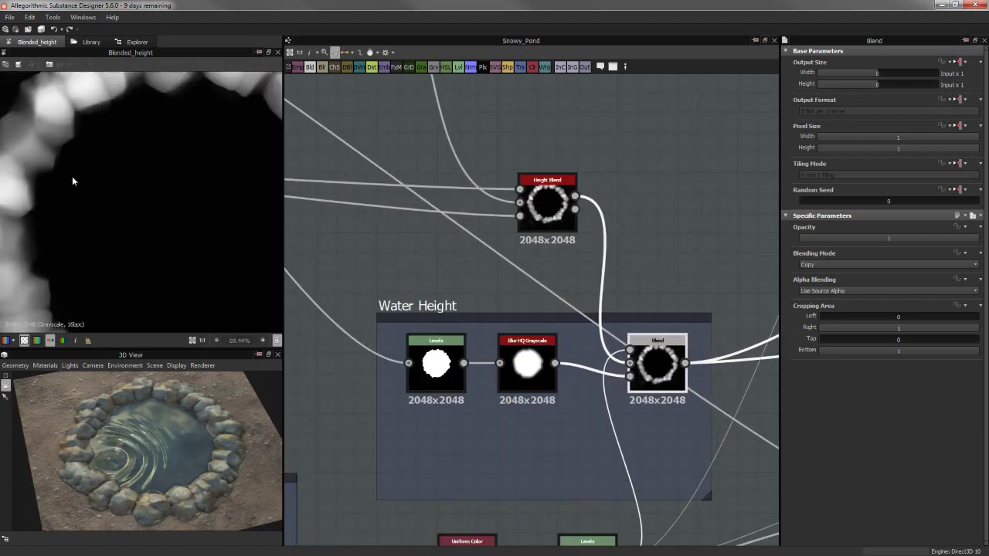
{"action": "scroll", "coordinate": [71, 177], "scroll_direction": "down", "scroll_amount": 3}
{"action": "scroll", "coordinate": [410, 263], "scroll_direction": "up", "scroll_amount": 3}
{"action": "double_click", "coordinate": [462, 427]}
{"action": "scroll", "coordinate": [371, 243], "scroll_direction": "down", "scroll_amount": 1}
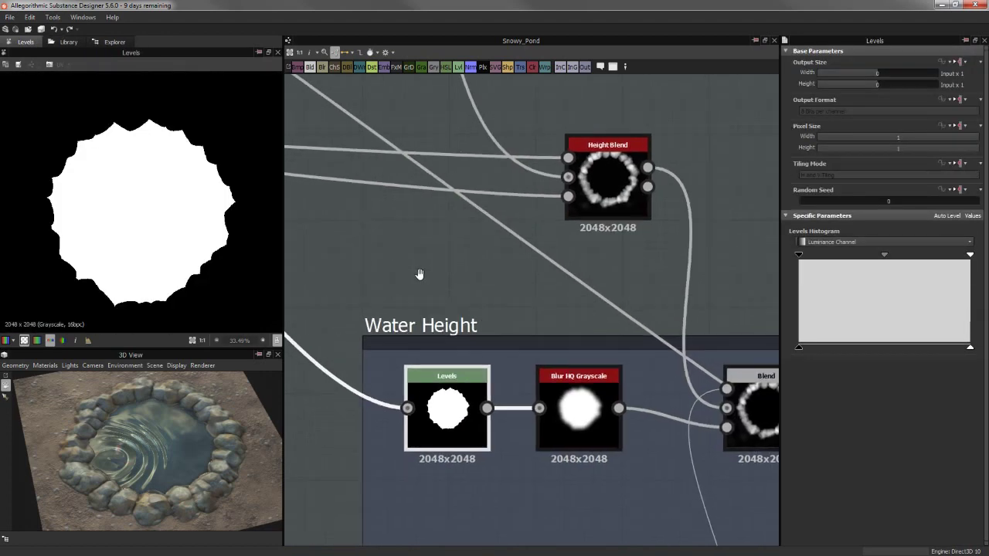
{"action": "middle_click_drag", "start_coordinate": [371, 243], "coordinate": [438, 298]}
{"action": "scroll", "coordinate": [431, 285], "scroll_direction": "down", "scroll_amount": 2}
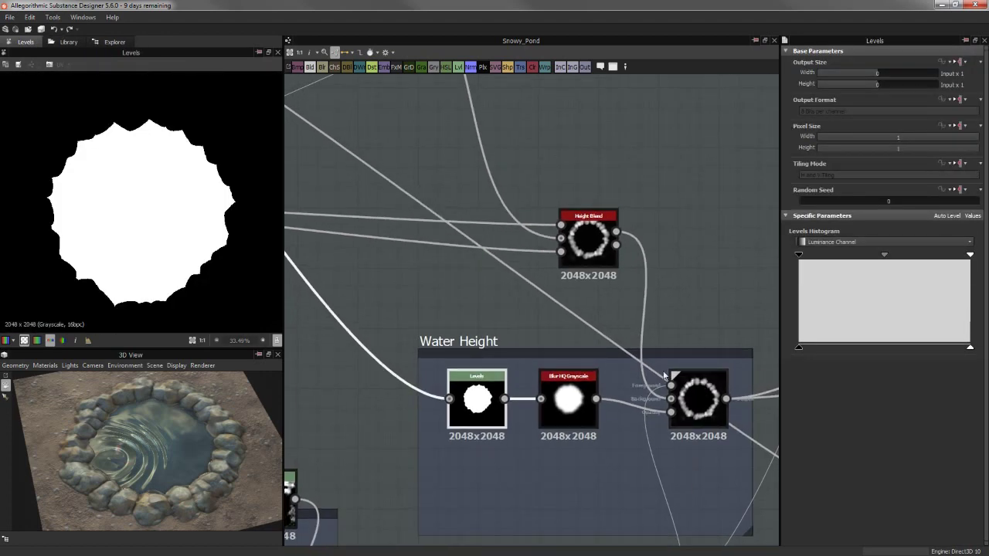
{"action": "double_click", "coordinate": [698, 398]}
{"action": "scroll", "coordinate": [594, 467], "scroll_direction": "down", "scroll_amount": 1}
{"action": "middle_click_drag", "start_coordinate": [594, 466], "coordinate": [550, 265]}
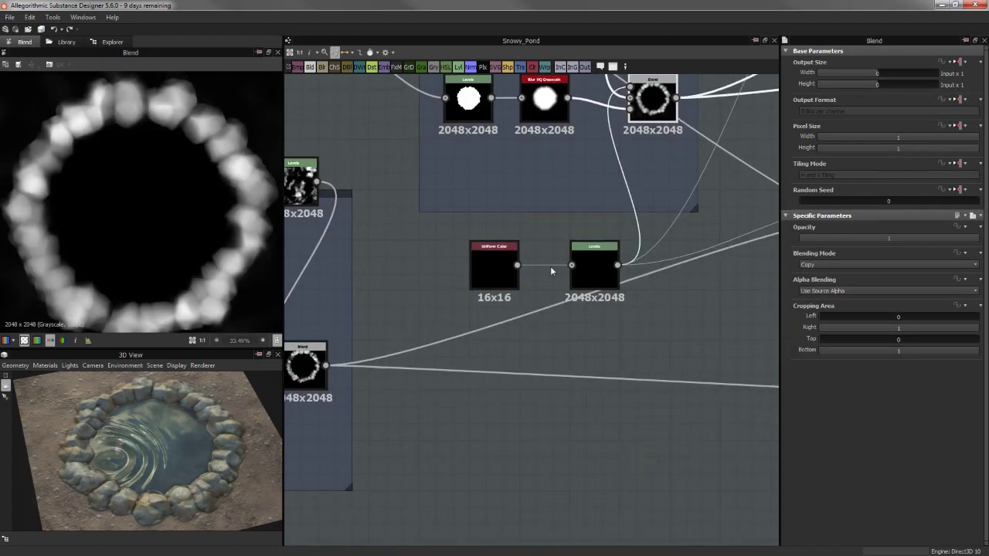
{"action": "scroll", "coordinate": [551, 265], "scroll_direction": "down", "scroll_amount": 2}
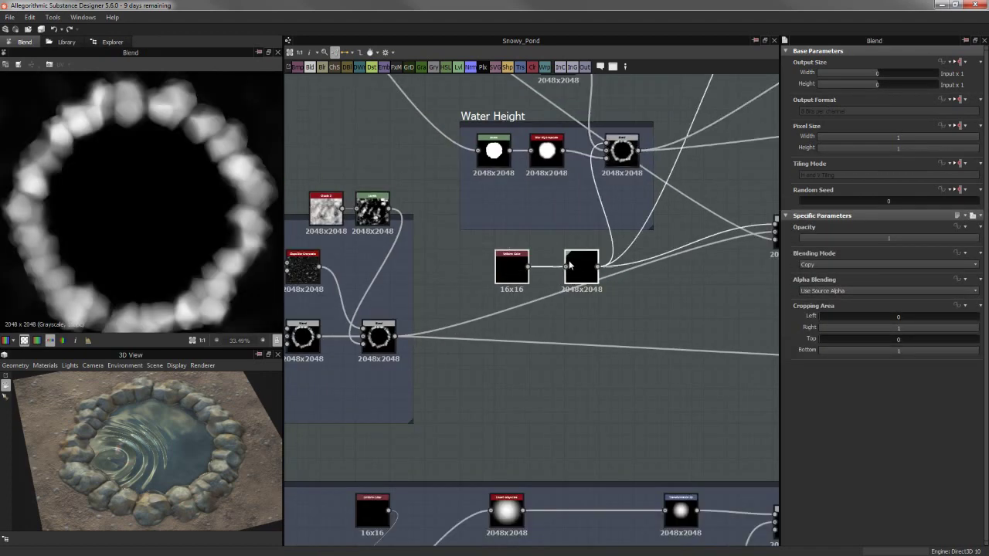
{"action": "left_click_drag", "start_coordinate": [524, 265], "coordinate": [508, 252]}
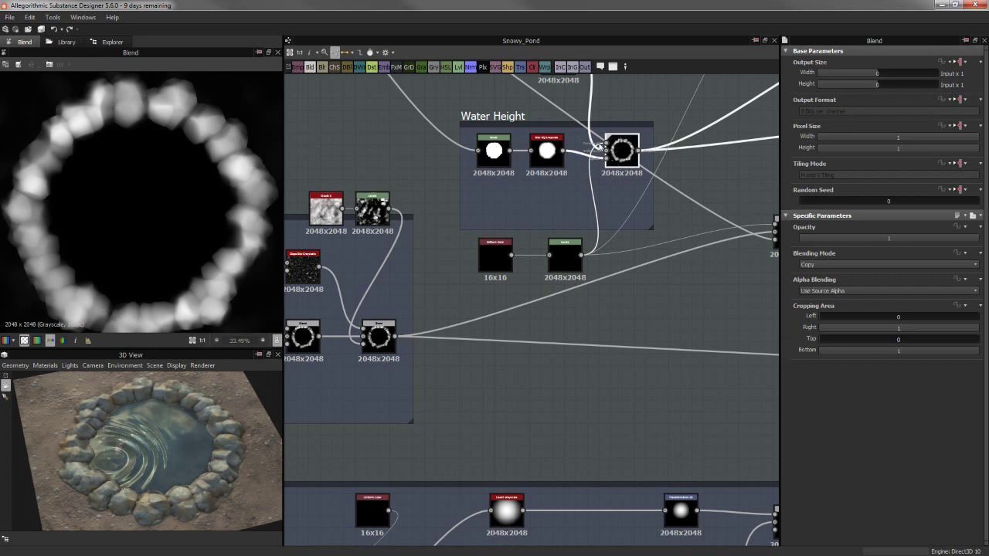
{"action": "middle_click_drag", "start_coordinate": [530, 164], "coordinate": [540, 222]}
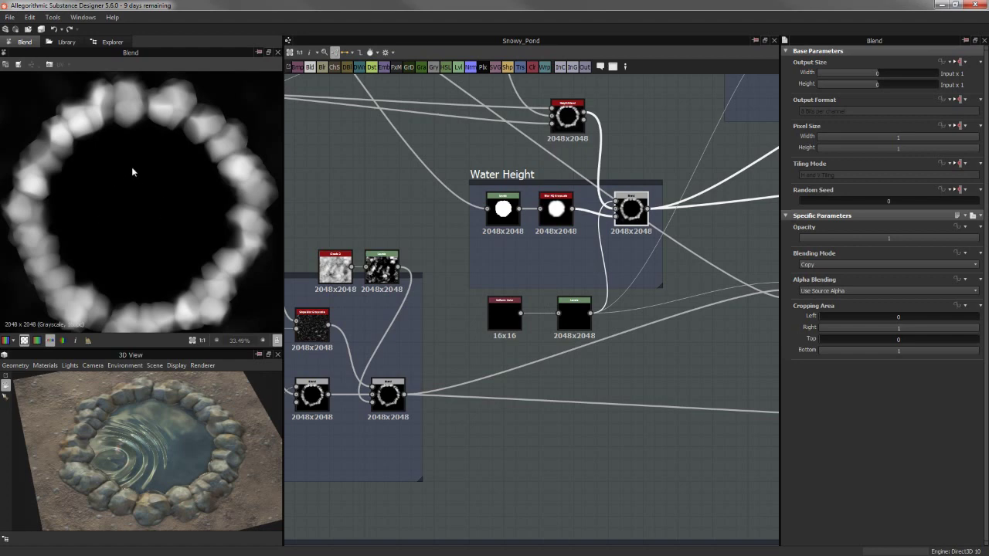
{"action": "scroll", "coordinate": [326, 216], "scroll_direction": "down", "scroll_amount": 1}
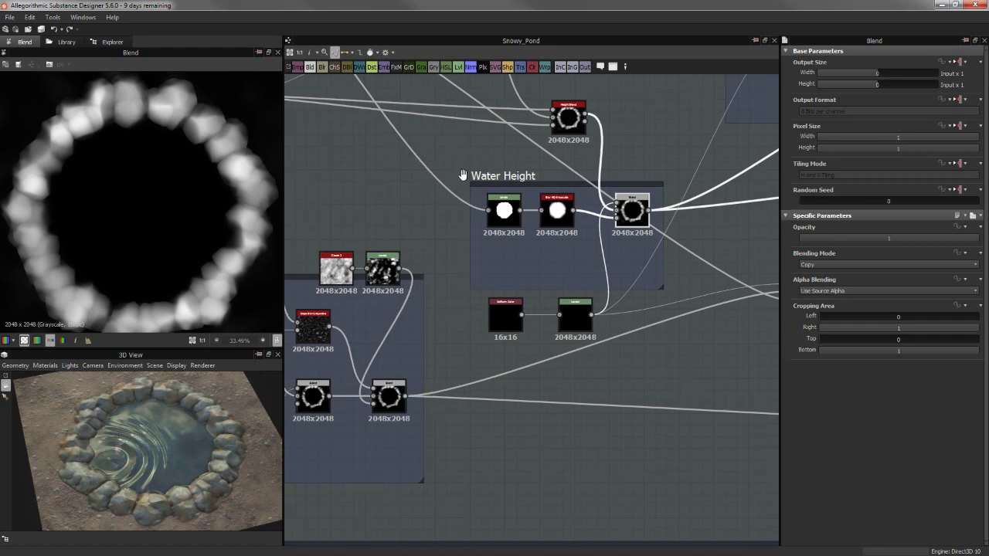
{"action": "scroll", "coordinate": [425, 255], "scroll_direction": "down", "scroll_amount": 2}
{"action": "scroll", "coordinate": [479, 278], "scroll_direction": "down", "scroll_amount": 2}
{"action": "scroll", "coordinate": [522, 297], "scroll_direction": "down", "scroll_amount": 2}
Preview the Height Blend node's output near the Rock Shapes and Rocks MS frames
{"action": "middle_click_drag", "start_coordinate": [521, 297], "coordinate": [545, 271]}
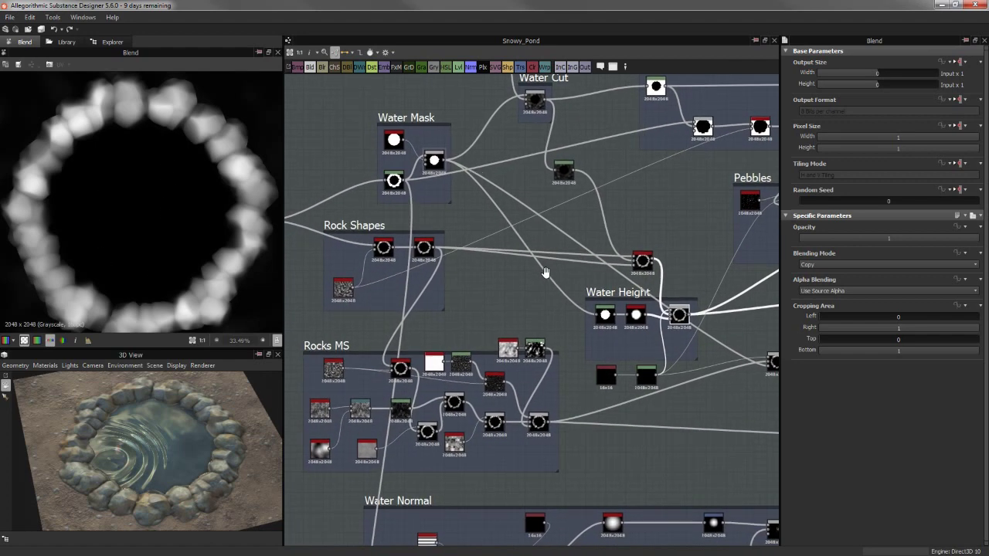
{"action": "middle_click_drag", "start_coordinate": [386, 214], "coordinate": [514, 259]}
{"action": "scroll", "coordinate": [584, 270], "scroll_direction": "up", "scroll_amount": 1}
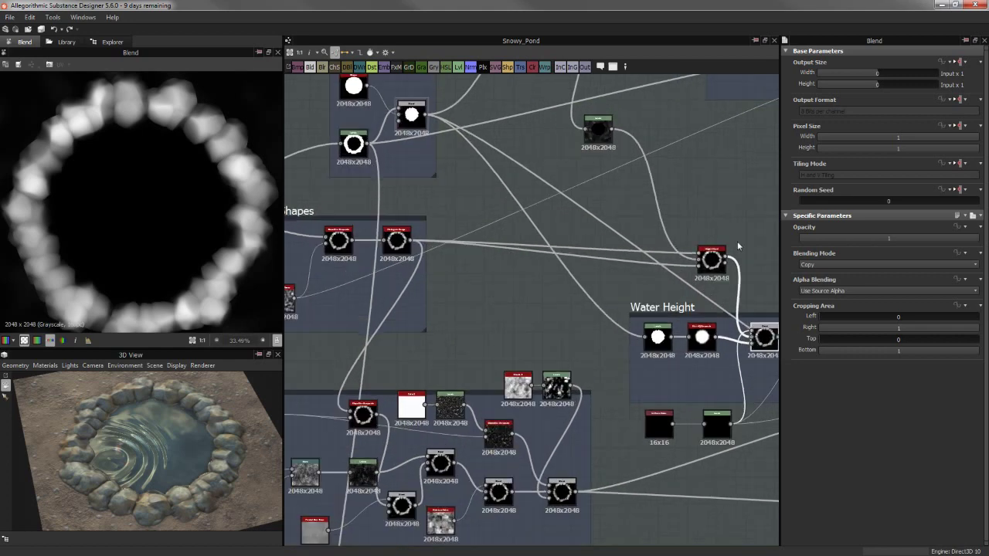
{"action": "scroll", "coordinate": [587, 279], "scroll_direction": "up", "scroll_amount": 1}
{"action": "scroll", "coordinate": [579, 290], "scroll_direction": "up", "scroll_amount": 1}
{"action": "double_click", "coordinate": [576, 294]}
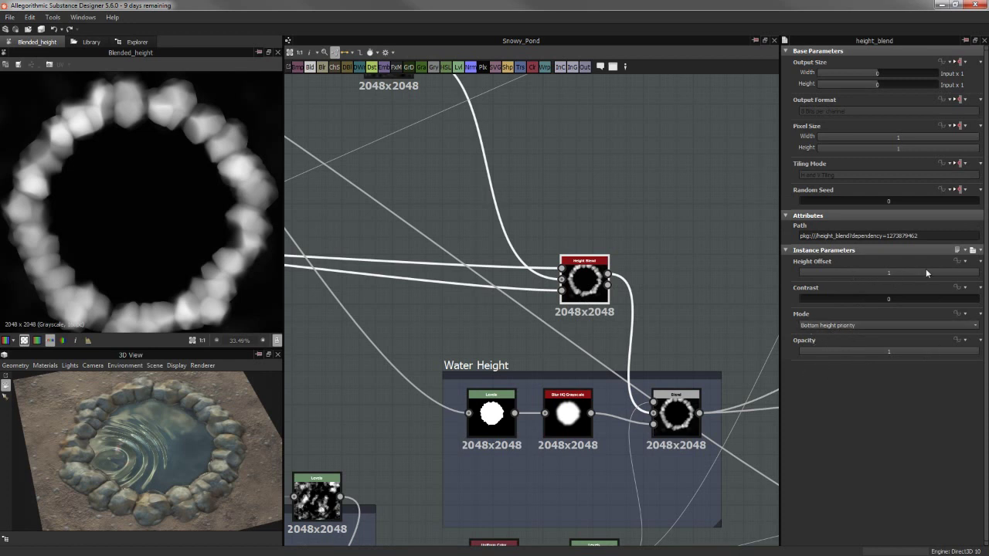
Select the Water Height Blend, Levels mask and Blur HQ Grayscale nodes in turn
{"action": "middle_click_drag", "start_coordinate": [631, 330], "coordinate": [584, 246]}
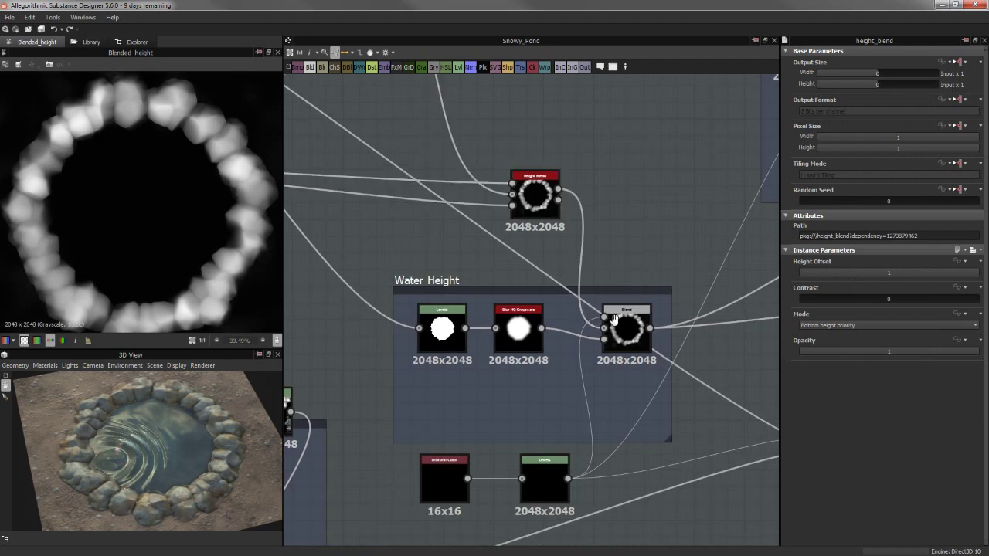
{"action": "left_click", "coordinate": [629, 309]}
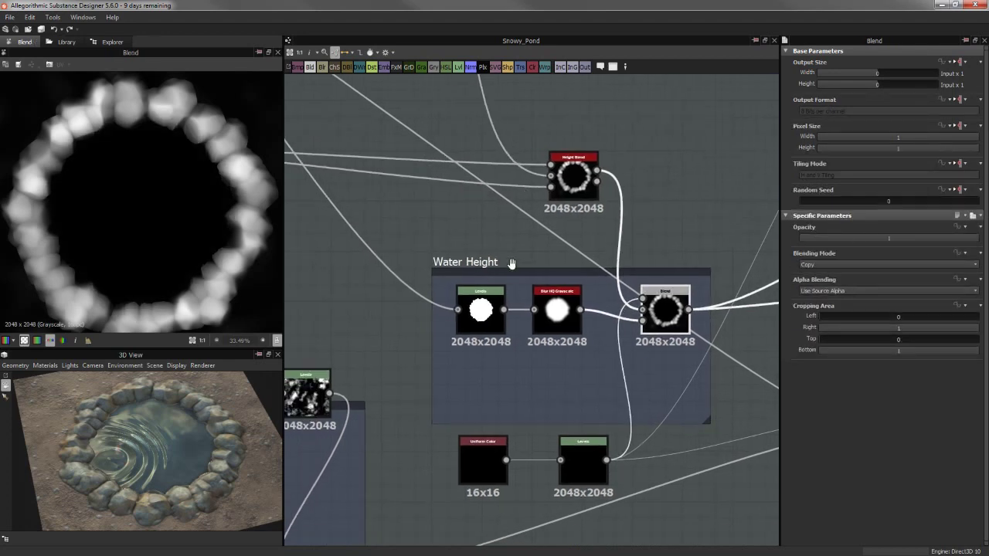
{"action": "mouse_move", "coordinate": [359, 237]}
{"action": "middle_mouse_down"}
{"action": "mouse_move", "coordinate": [409, 219]}
{"action": "mouse_move", "coordinate": [523, 221]}
{"action": "mouse_move", "coordinate": [523, 298]}
{"action": "middle_mouse_up"}
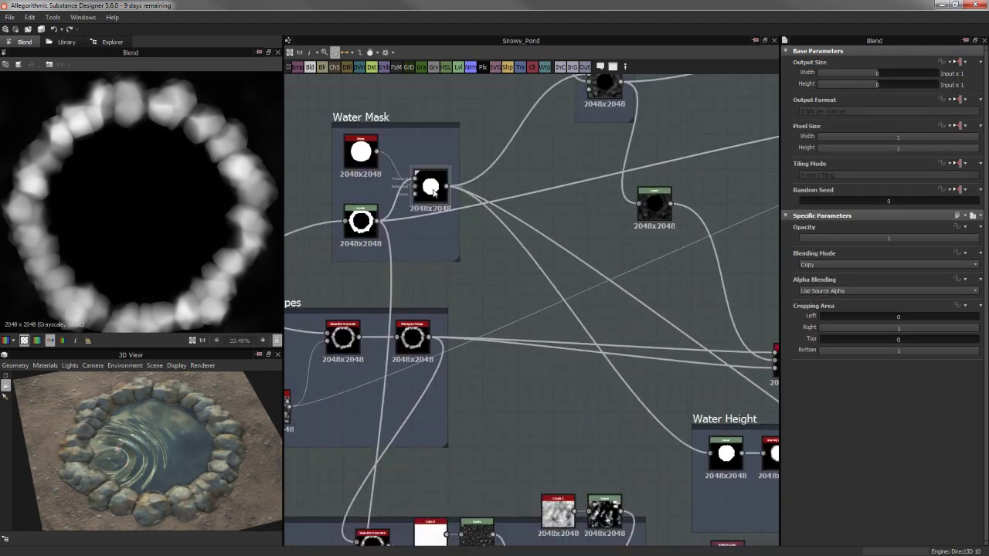
{"action": "scroll", "coordinate": [595, 409], "scroll_direction": "up", "scroll_amount": 3}
{"action": "left_click", "coordinate": [503, 333]}
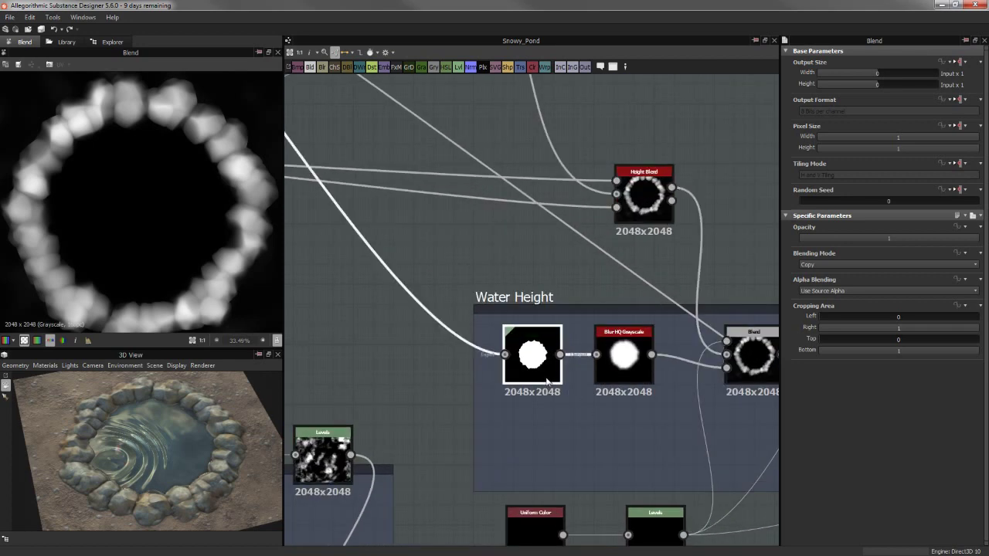
{"action": "middle_click_drag", "start_coordinate": [533, 278], "coordinate": [500, 272]}
{"action": "left_click", "coordinate": [566, 352]}
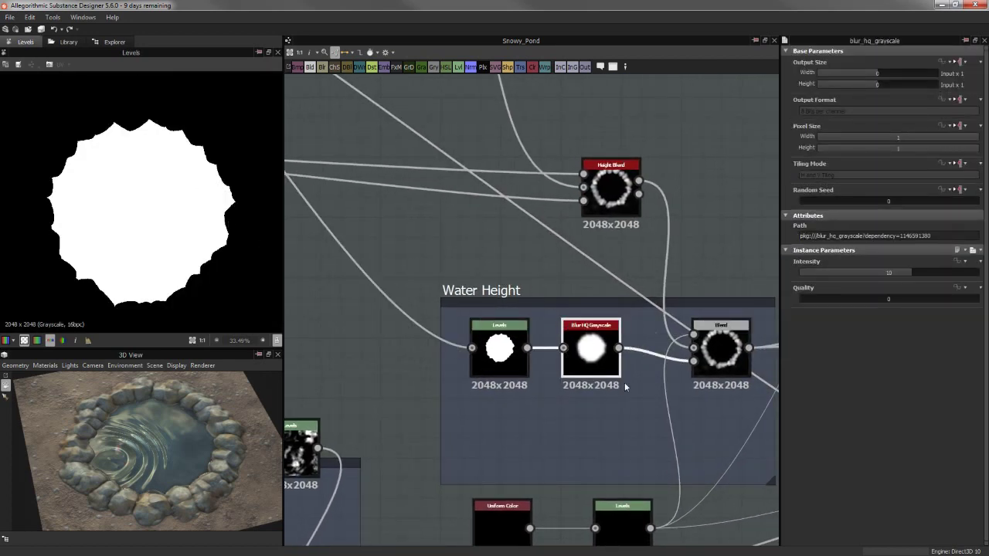
Preview the blurred pond mask, then the Water Height Blend's rock ring output
{"action": "double_click", "coordinate": [595, 348]}
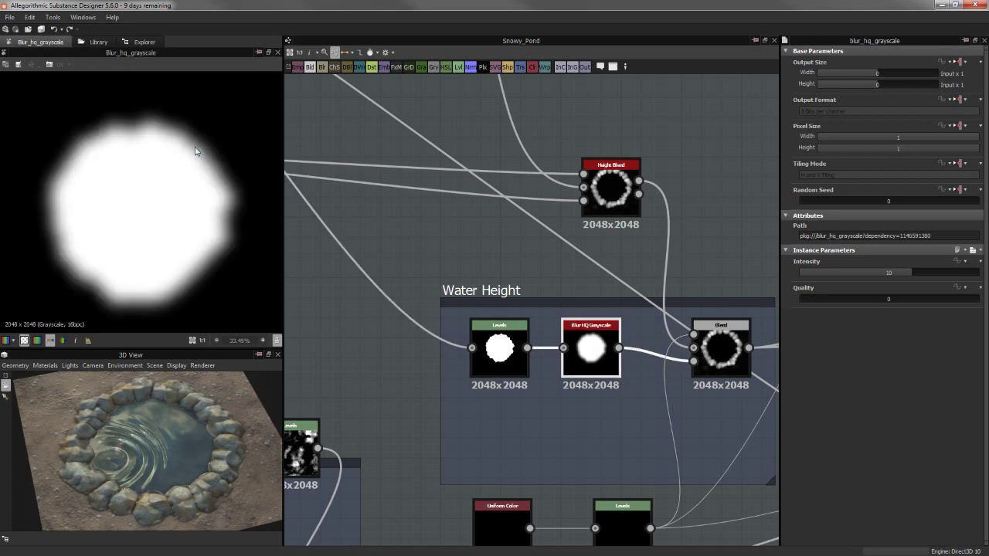
{"action": "scroll", "coordinate": [191, 149], "scroll_direction": "up", "scroll_amount": 2}
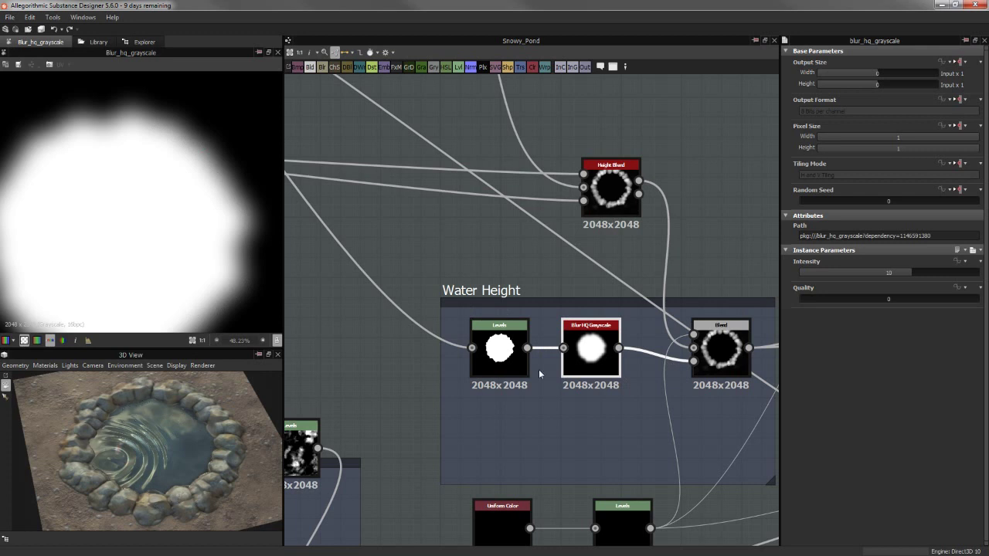
{"action": "middle_click_drag", "start_coordinate": [723, 361], "coordinate": [607, 349]}
{"action": "left_click", "coordinate": [607, 349]}
{"action": "double_click", "coordinate": [607, 349]}
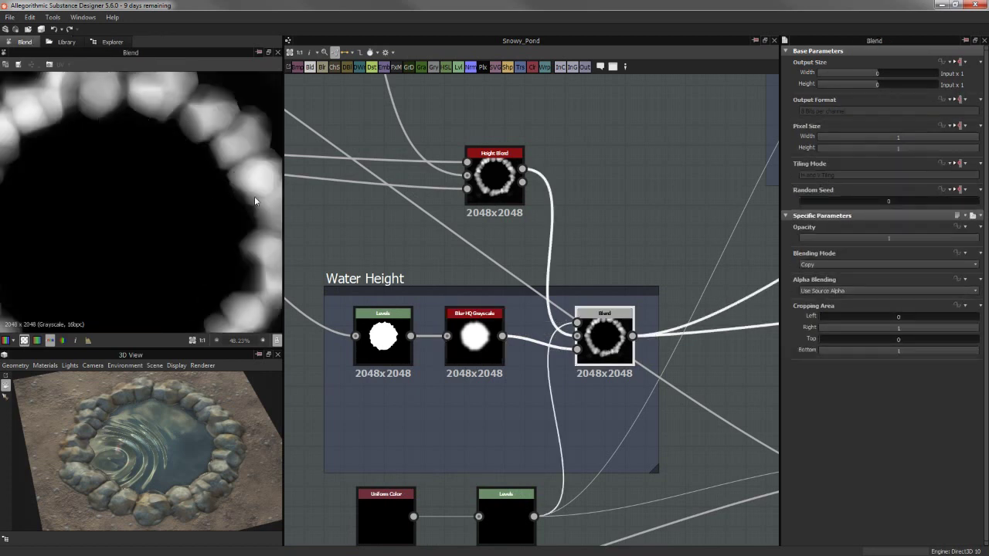
Zoom out to reveal the Pebbles, Height, Water Cut, Ground Mask and Normal frames
{"action": "scroll", "coordinate": [202, 219], "scroll_direction": "up", "scroll_amount": 2}
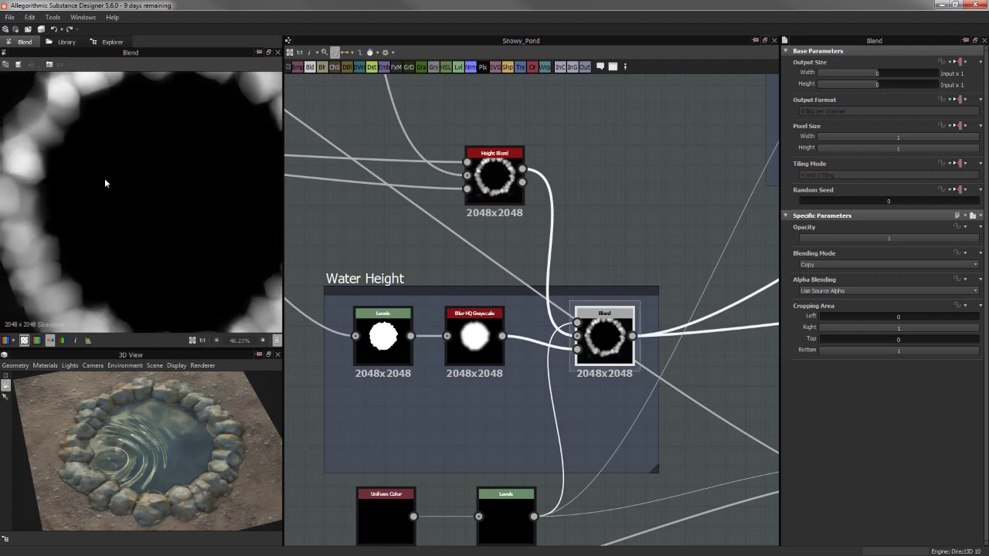
{"action": "scroll", "coordinate": [684, 289], "scroll_direction": "down", "scroll_amount": 1}
{"action": "scroll", "coordinate": [683, 289], "scroll_direction": "down", "scroll_amount": 2}
{"action": "middle_click_drag", "start_coordinate": [590, 433], "coordinate": [418, 459]}
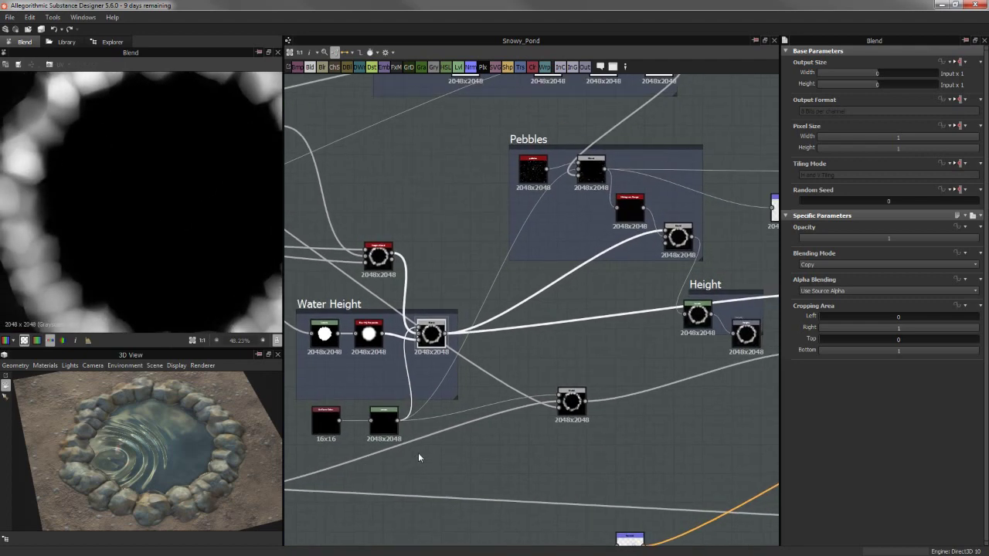
{"action": "scroll", "coordinate": [487, 352], "scroll_direction": "down", "scroll_amount": 1}
{"action": "middle_click_drag", "start_coordinate": [608, 237], "coordinate": [629, 279]}
{"action": "scroll", "coordinate": [628, 280], "scroll_direction": "down", "scroll_amount": 1}
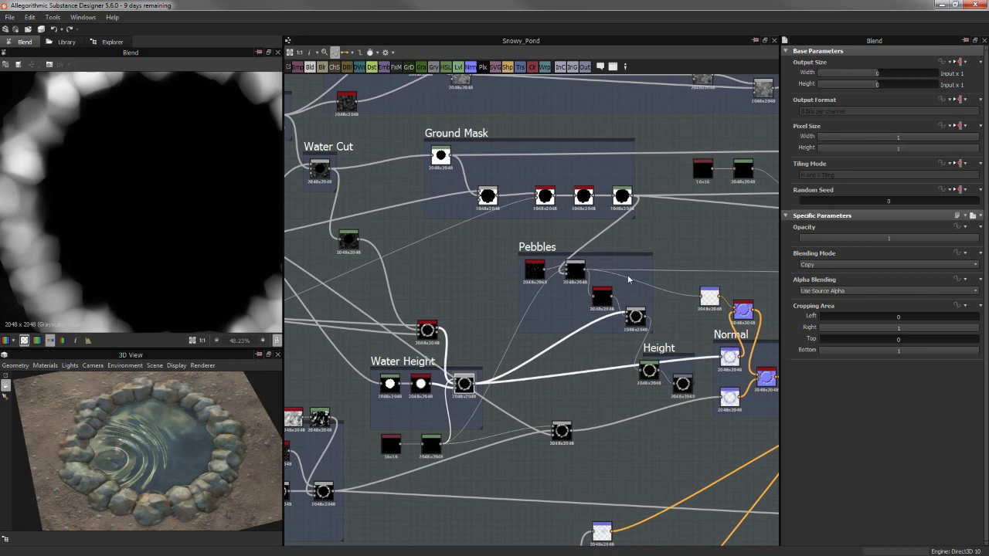
{"action": "middle_click_drag", "start_coordinate": [595, 311], "coordinate": [557, 310]}
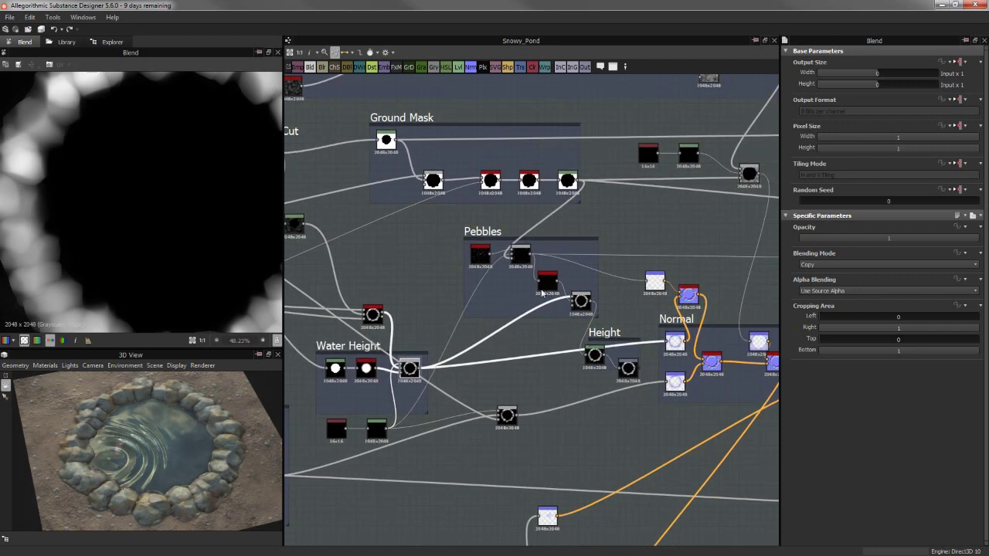
{"action": "mouse_move", "coordinate": [538, 365]}
{"action": "middle_mouse_down"}
{"action": "mouse_move", "coordinate": [605, 318]}
{"action": "mouse_move", "coordinate": [569, 361]}
{"action": "middle_mouse_up"}
{"action": "scroll", "coordinate": [570, 361], "scroll_direction": "down", "scroll_amount": 2}
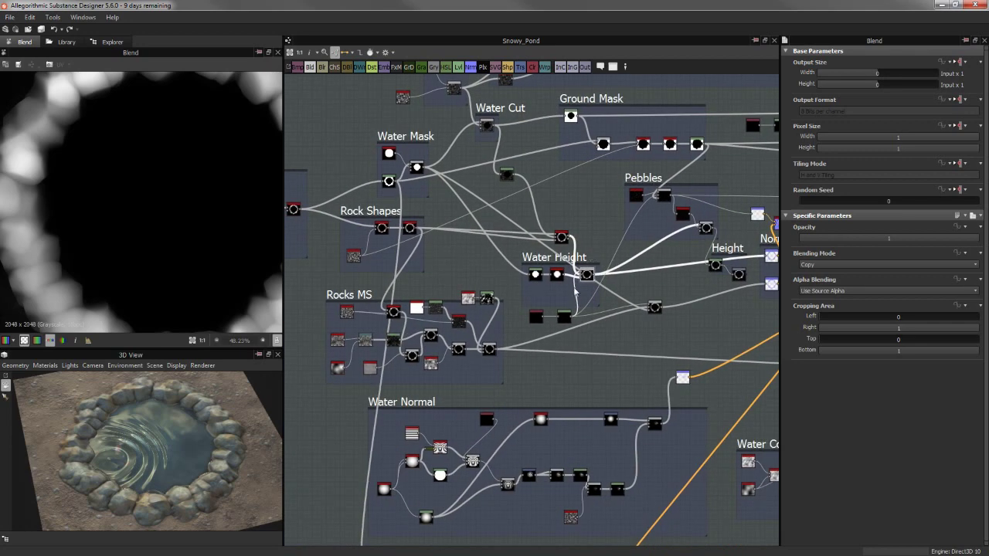
{"action": "scroll", "coordinate": [575, 289], "scroll_direction": "up", "scroll_amount": 3}
{"action": "middle_click_drag", "start_coordinate": [575, 289], "coordinate": [531, 308]}
{"action": "middle_click_drag", "start_coordinate": [744, 225], "coordinate": [518, 312]}
{"action": "mouse_move", "coordinate": [410, 191]}
{"action": "middle_mouse_down"}
{"action": "mouse_move", "coordinate": [445, 257]}
{"action": "mouse_move", "coordinate": [501, 274]}
{"action": "mouse_move", "coordinate": [561, 340]}
{"action": "middle_mouse_up"}
{"action": "scroll", "coordinate": [557, 322], "scroll_direction": "up", "scroll_amount": 1}
{"action": "scroll", "coordinate": [556, 322], "scroll_direction": "down", "scroll_amount": 4}
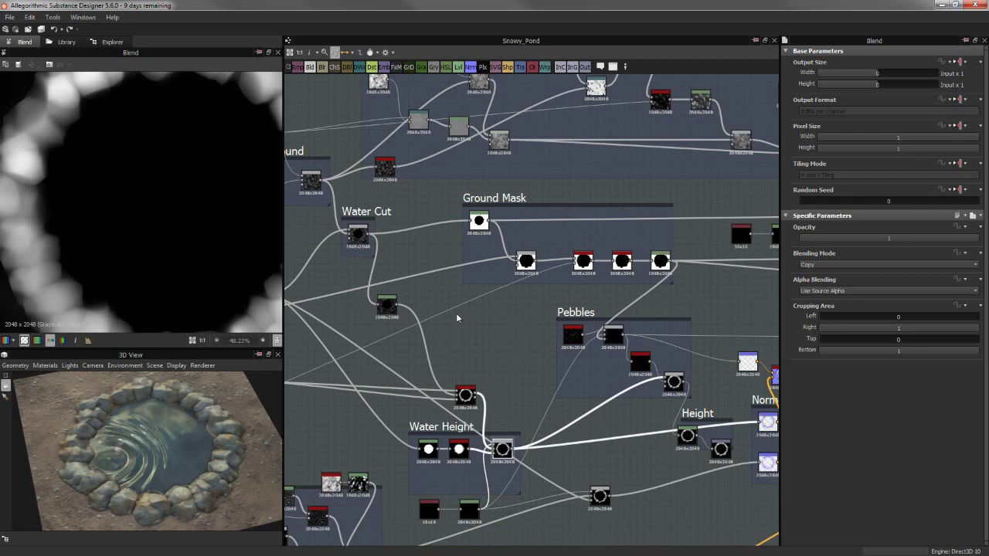
{"action": "middle_click_drag", "start_coordinate": [457, 318], "coordinate": [481, 331]}
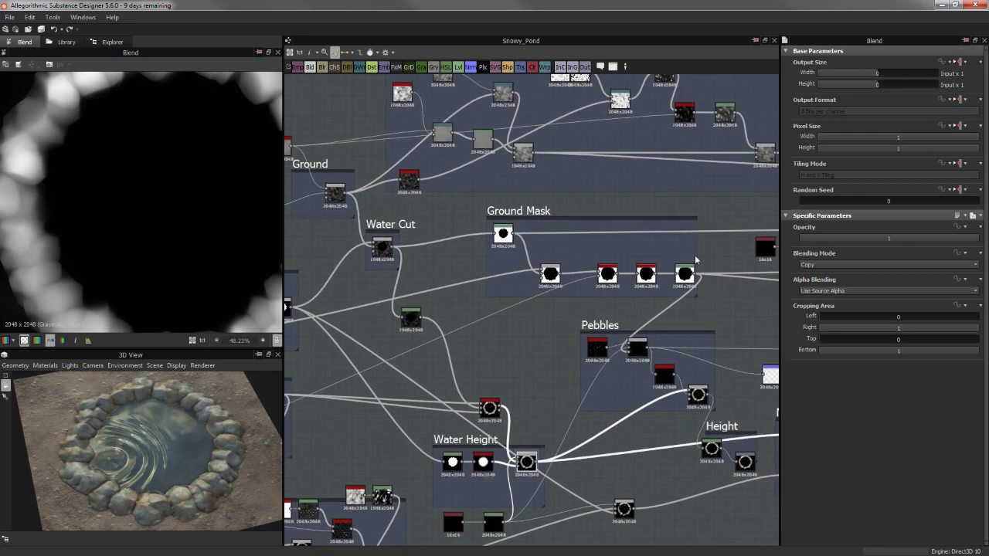
{"action": "mouse_move", "coordinate": [408, 283]}
{"action": "middle_mouse_down"}
{"action": "mouse_move", "coordinate": [404, 221]}
{"action": "mouse_move", "coordinate": [478, 239]}
{"action": "mouse_move", "coordinate": [540, 313]}
{"action": "mouse_move", "coordinate": [501, 289]}
{"action": "mouse_move", "coordinate": [457, 227]}
{"action": "mouse_move", "coordinate": [464, 265]}
{"action": "mouse_move", "coordinate": [718, 221]}
{"action": "middle_mouse_up"}
{"action": "middle_click_drag", "start_coordinate": [425, 265], "coordinate": [643, 283]}
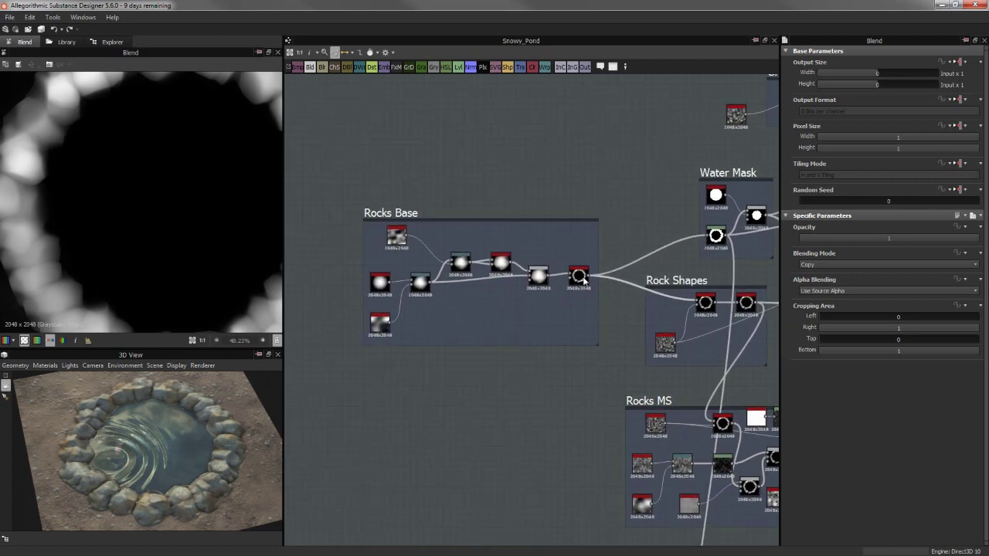
{"action": "middle_click_drag", "start_coordinate": [591, 247], "coordinate": [423, 235]}
{"action": "middle_click_drag", "start_coordinate": [524, 281], "coordinate": [447, 274]}
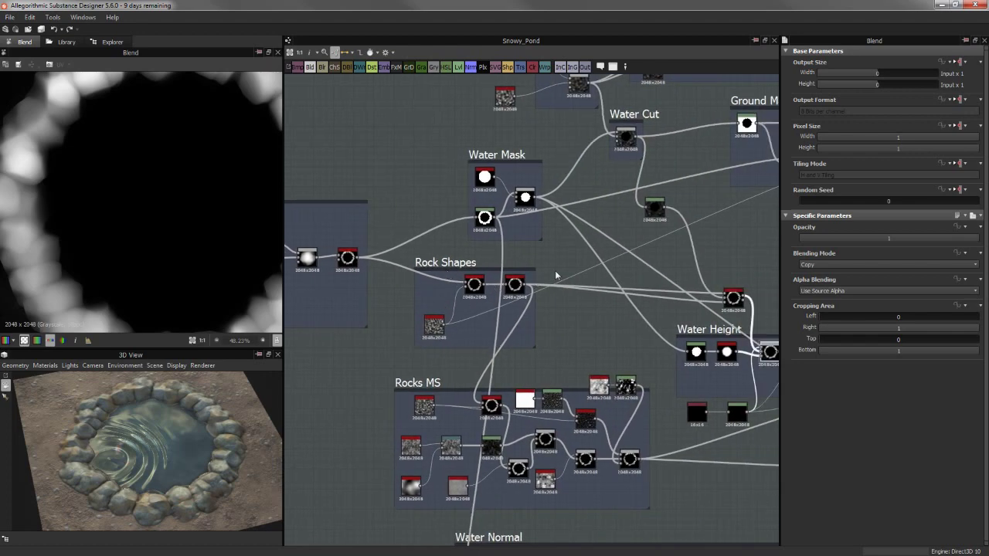
{"action": "middle_click_drag", "start_coordinate": [556, 275], "coordinate": [448, 297]}
{"action": "middle_click_drag", "start_coordinate": [460, 238], "coordinate": [560, 369]}
{"action": "middle_click_drag", "start_coordinate": [554, 291], "coordinate": [541, 287]}
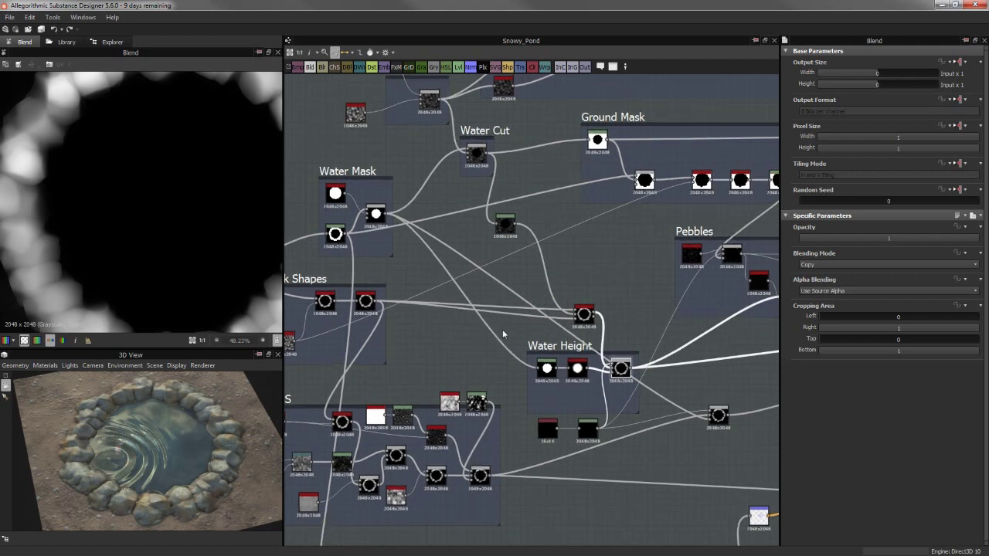
Duplicate the Uniform Color and Levels pair into Water Height, wiring the new Levels into the Blend mask
{"action": "left_click", "coordinate": [582, 433]}
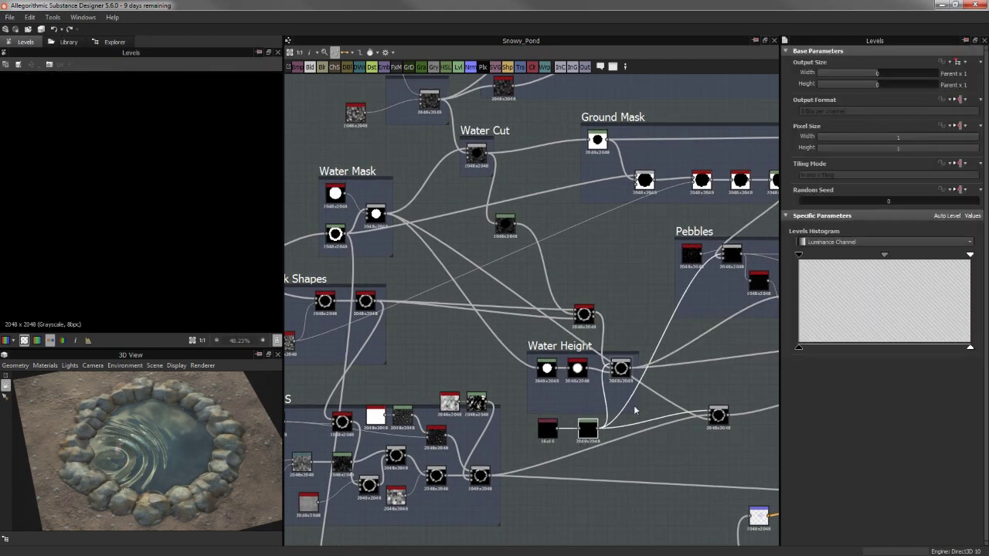
{"action": "middle_click_drag", "start_coordinate": [636, 409], "coordinate": [578, 341]}
{"action": "scroll", "coordinate": [578, 341], "scroll_direction": "up", "scroll_amount": 3}
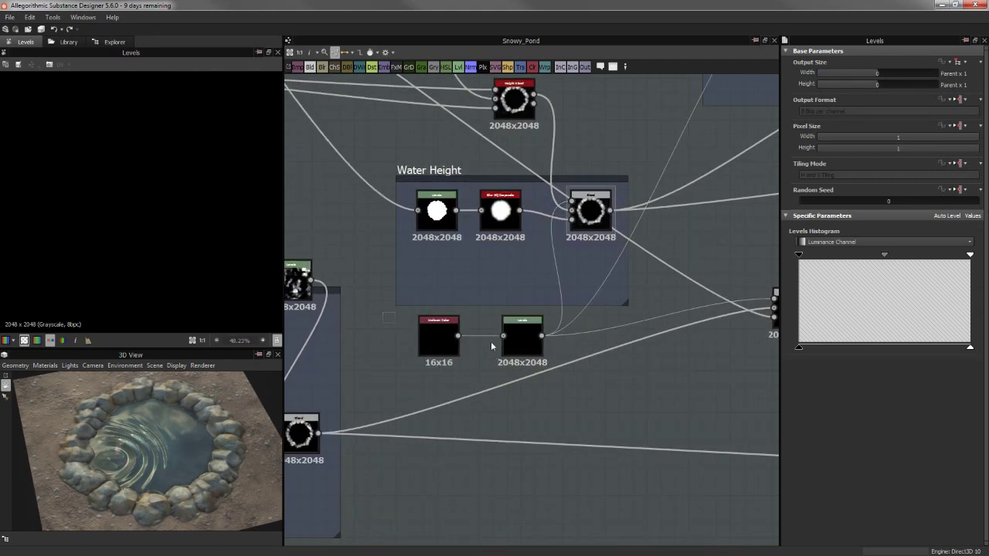
{"action": "key", "text": "ctrl+d"}
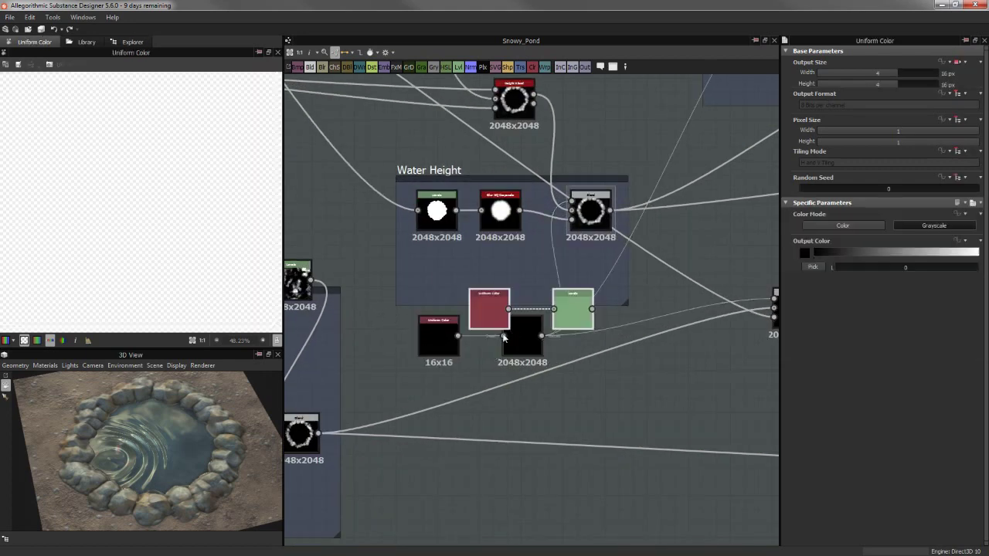
{"action": "left_click_drag", "start_coordinate": [570, 307], "coordinate": [504, 279]}
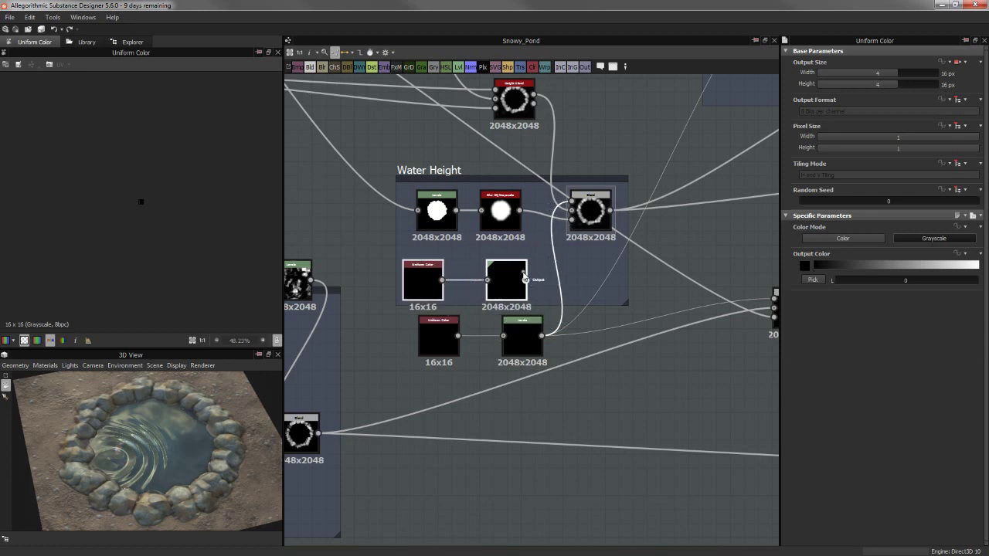
{"action": "left_click_drag", "start_coordinate": [569, 225], "coordinate": [572, 220]}
{"action": "mouse_move", "coordinate": [359, 339]}
{"action": "left_mouse_down"}
{"action": "mouse_move", "coordinate": [519, 373]}
{"action": "mouse_move", "coordinate": [668, 371]}
{"action": "left_mouse_up"}
Preview the Water Height Uniform Color output and then its Blend result
{"action": "scroll", "coordinate": [658, 386], "scroll_direction": "down", "scroll_amount": 2}
{"action": "scroll", "coordinate": [658, 386], "scroll_direction": "down", "scroll_amount": 1}
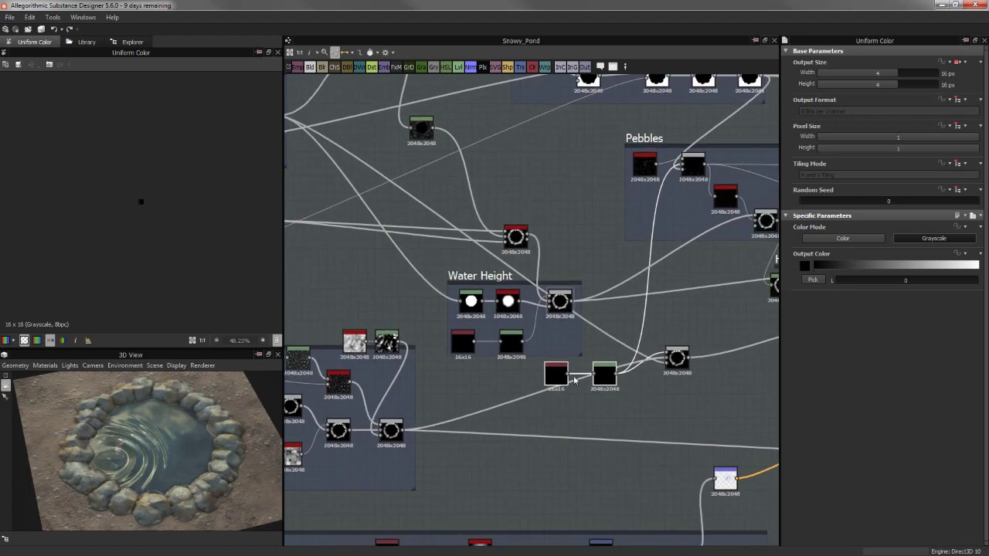
{"action": "middle_click_drag", "start_coordinate": [703, 151], "coordinate": [656, 169]}
{"action": "scroll", "coordinate": [593, 331], "scroll_direction": "up", "scroll_amount": 2}
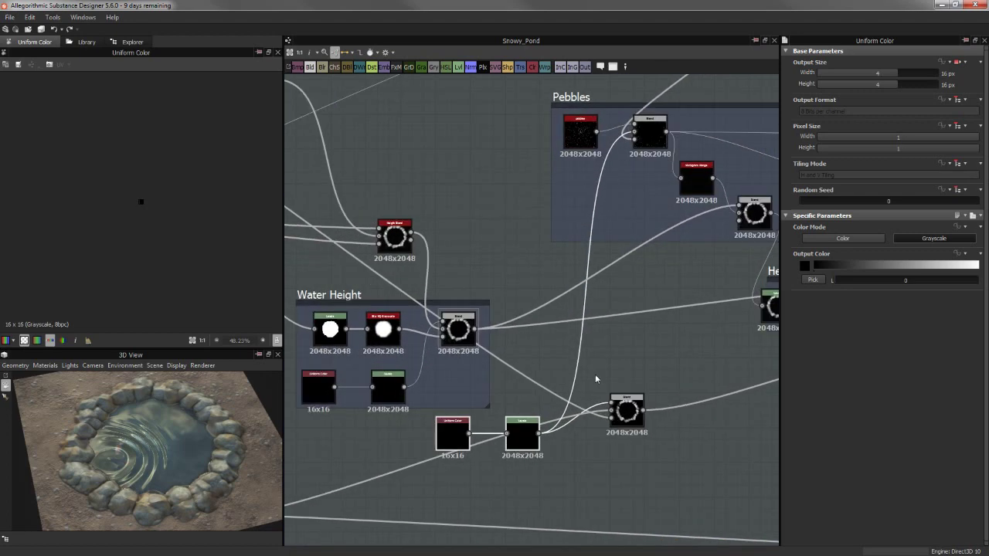
{"action": "middle_click_drag", "start_coordinate": [457, 385], "coordinate": [540, 351]}
{"action": "left_click", "coordinate": [442, 356]}
{"action": "scroll", "coordinate": [498, 301], "scroll_direction": "up", "scroll_amount": 1}
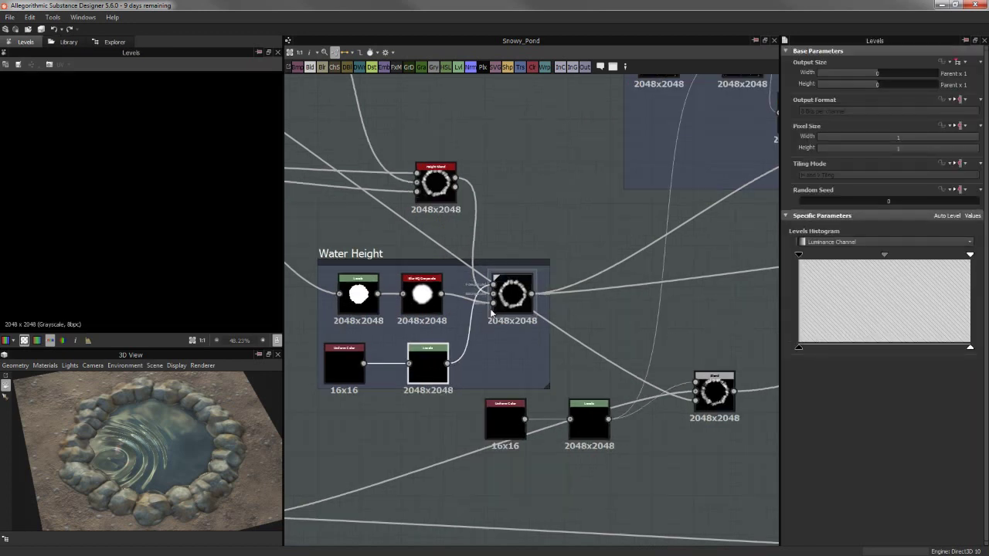
{"action": "left_click", "coordinate": [353, 360]}
{"action": "double_click", "coordinate": [352, 360]}
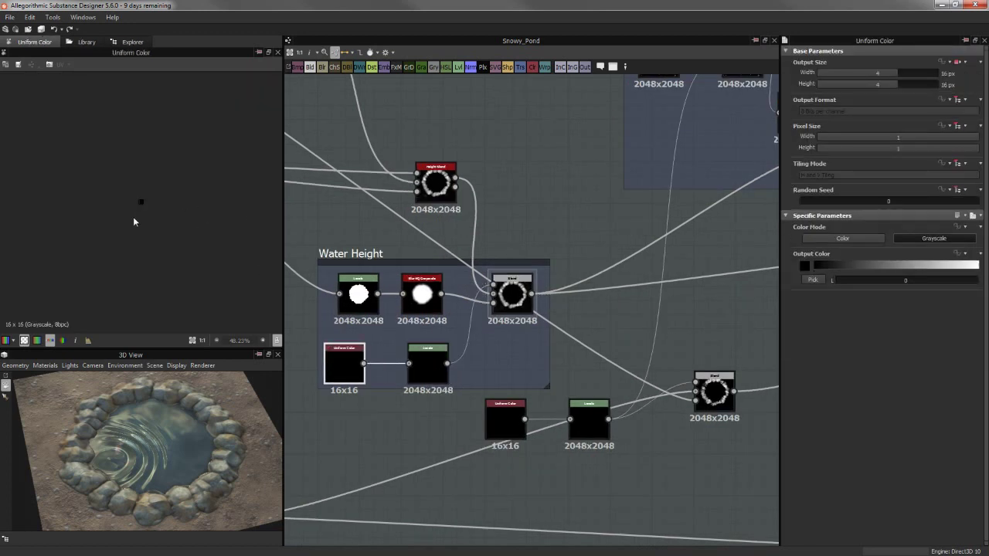
{"action": "scroll", "coordinate": [173, 196], "scroll_direction": "up", "scroll_amount": 3}
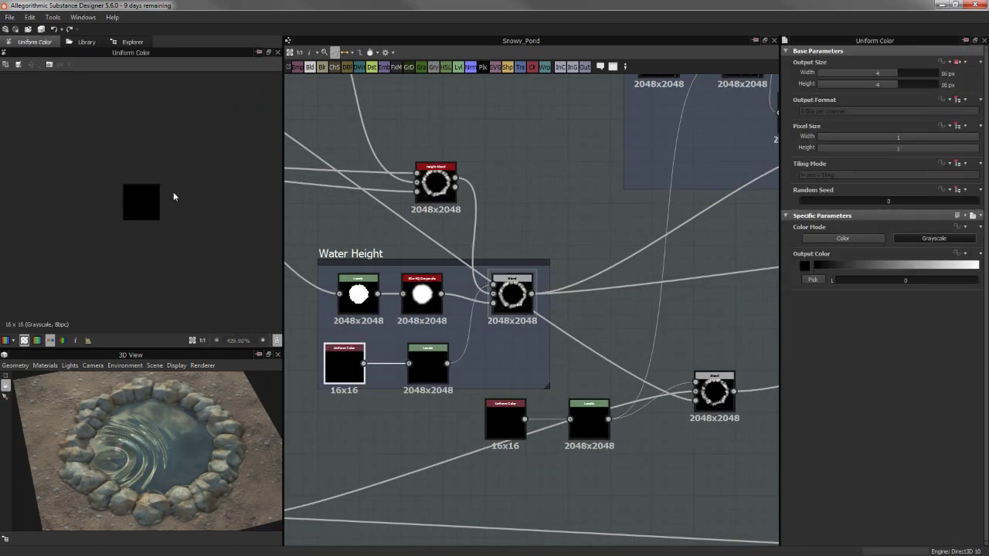
{"action": "double_click", "coordinate": [495, 287]}
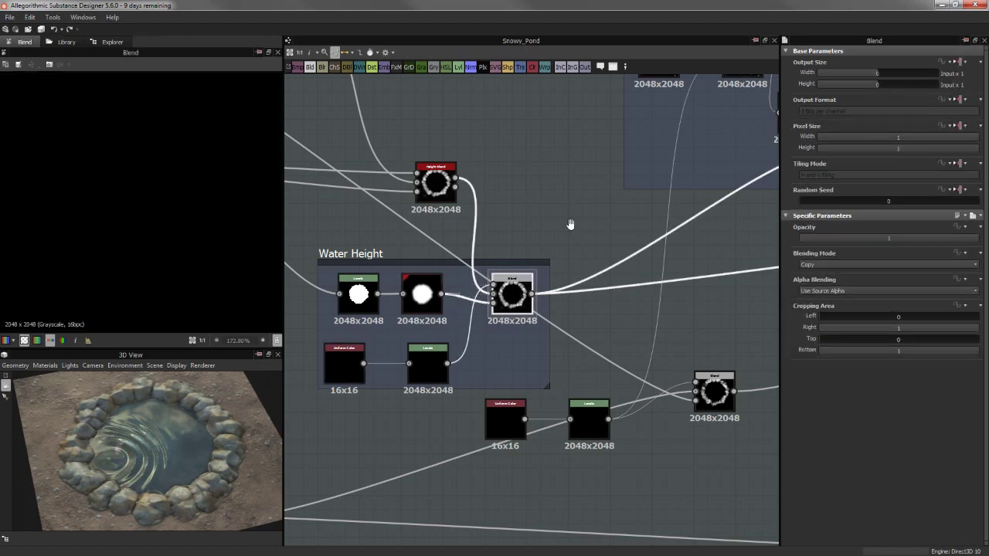
Pan and zoom the graph to centre on the Pebbles group
{"action": "middle_click_drag", "start_coordinate": [569, 224], "coordinate": [657, 238]}
{"action": "scroll", "coordinate": [511, 298], "scroll_direction": "down", "scroll_amount": 1}
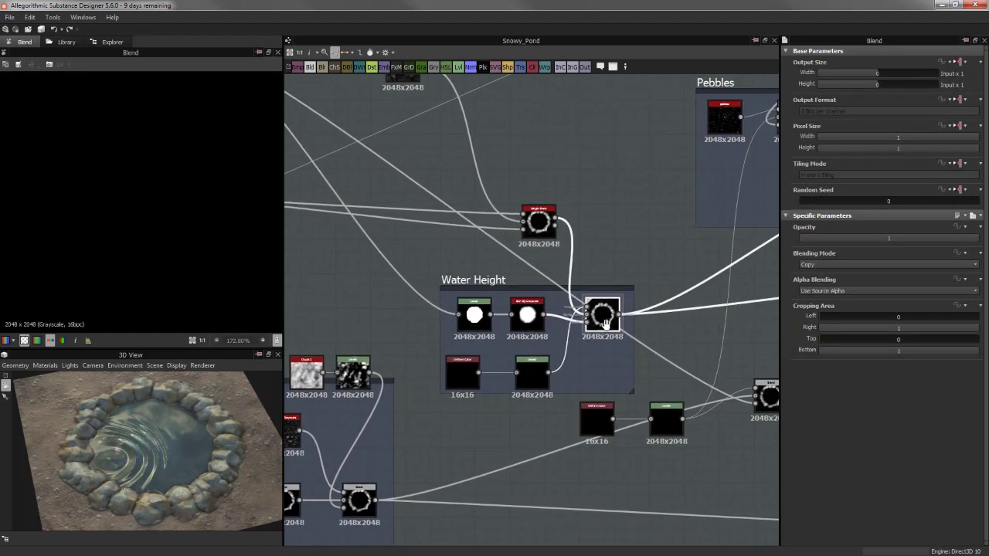
{"action": "scroll", "coordinate": [479, 305], "scroll_direction": "down", "scroll_amount": 2}
{"action": "scroll", "coordinate": [467, 318], "scroll_direction": "up", "scroll_amount": 1}
{"action": "scroll", "coordinate": [541, 340], "scroll_direction": "down", "scroll_amount": 1}
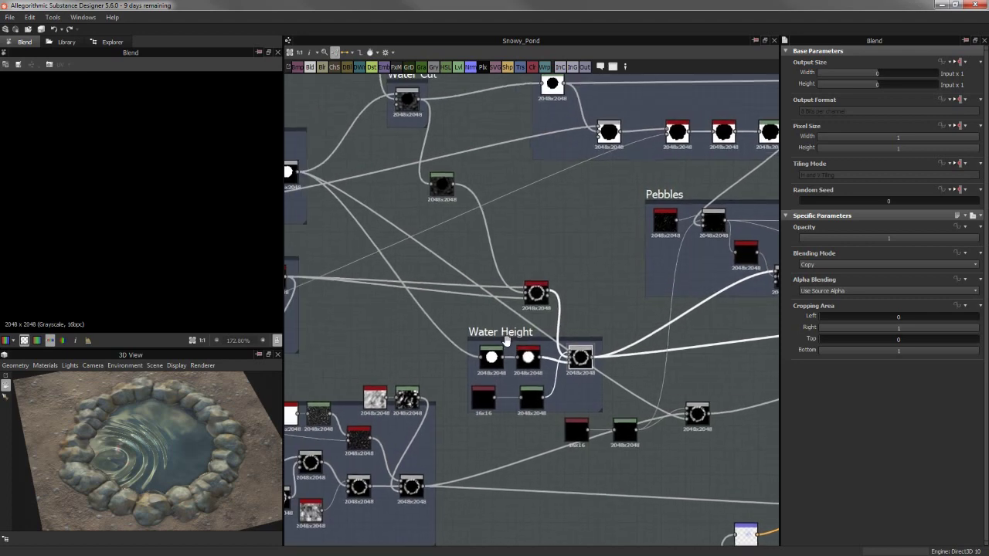
{"action": "scroll", "coordinate": [587, 363], "scroll_direction": "down", "scroll_amount": 1}
{"action": "scroll", "coordinate": [572, 359], "scroll_direction": "down", "scroll_amount": 1}
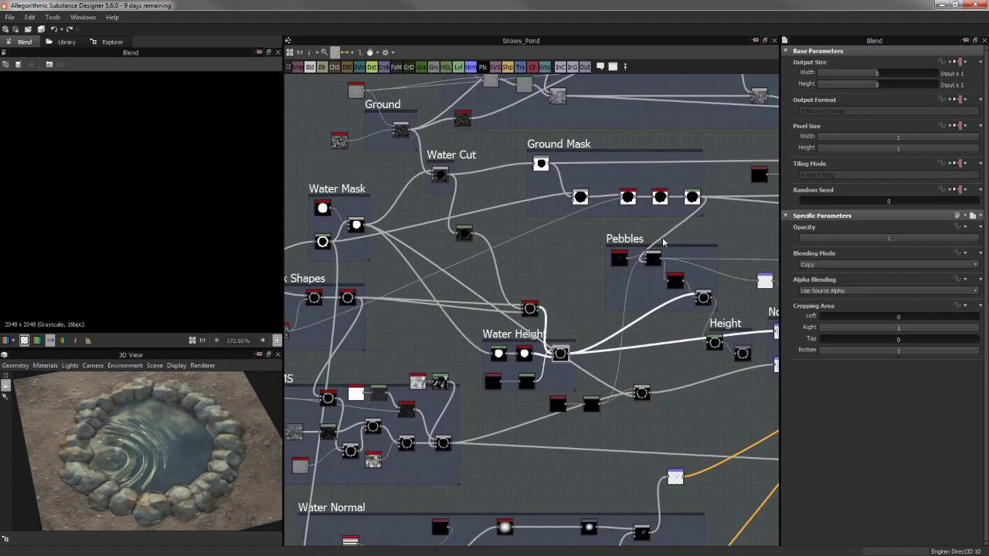
{"action": "scroll", "coordinate": [662, 236], "scroll_direction": "up", "scroll_amount": 2}
{"action": "middle_click_drag", "start_coordinate": [627, 292], "coordinate": [553, 238]}
{"action": "scroll", "coordinate": [595, 244], "scroll_direction": "up", "scroll_amount": 1}
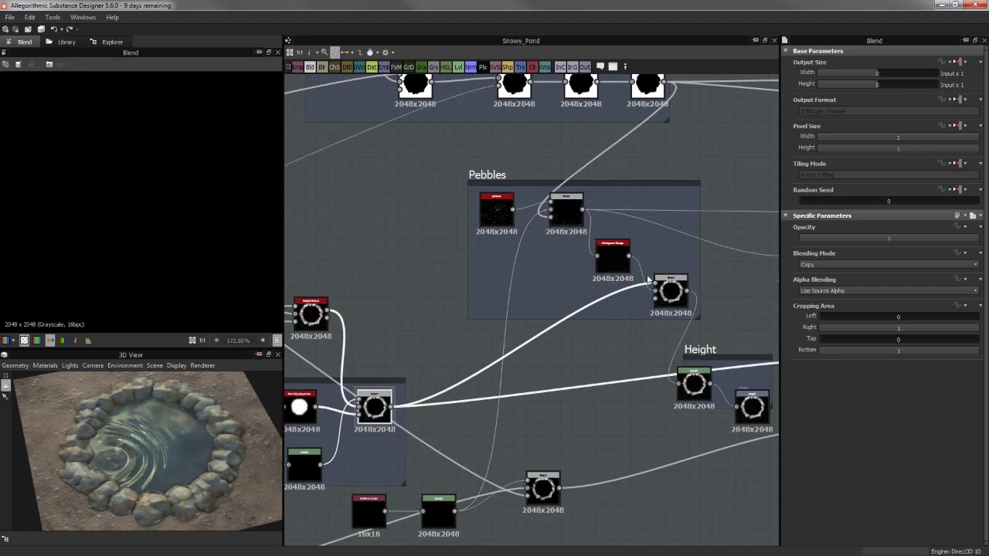
Preview the Pebbles scatter output, then the Copy-mode Pebbles Blend of white pebbles on black
{"action": "double_click", "coordinate": [501, 218]}
{"action": "scroll", "coordinate": [69, 224], "scroll_direction": "down", "scroll_amount": 3}
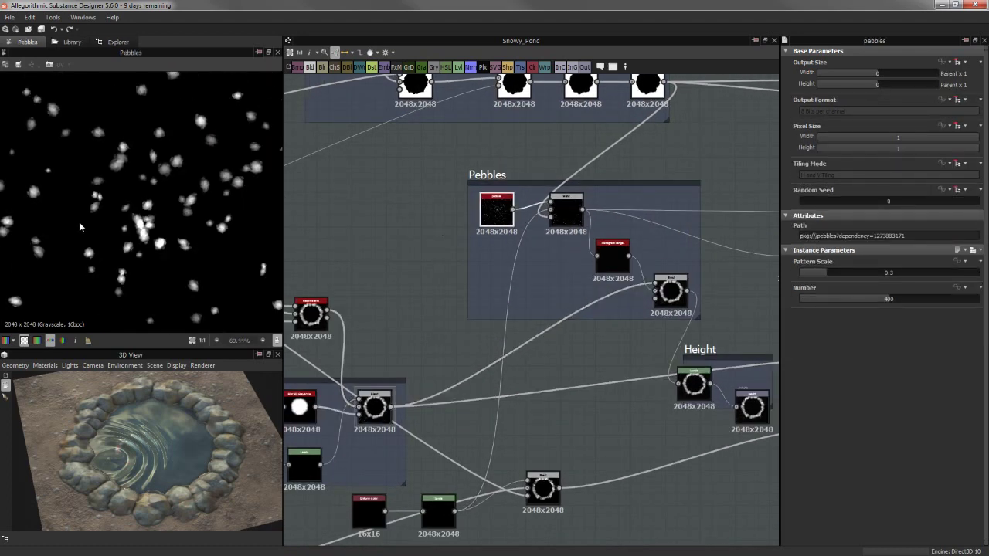
{"action": "scroll", "coordinate": [80, 222], "scroll_direction": "down", "scroll_amount": 1}
{"action": "scroll", "coordinate": [155, 190], "scroll_direction": "down", "scroll_amount": 3}
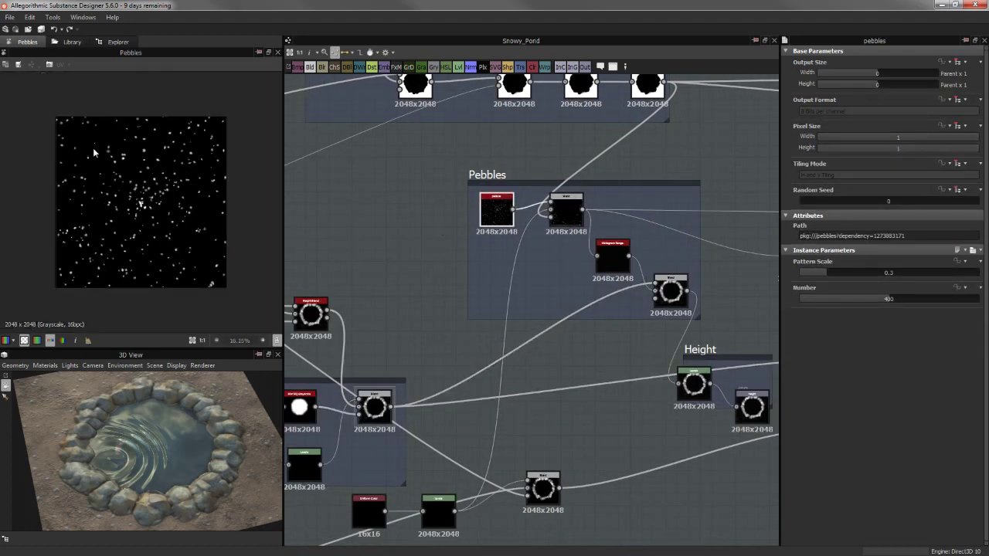
{"action": "scroll", "coordinate": [167, 194], "scroll_direction": "up", "scroll_amount": 1}
{"action": "scroll", "coordinate": [167, 193], "scroll_direction": "up", "scroll_amount": 1}
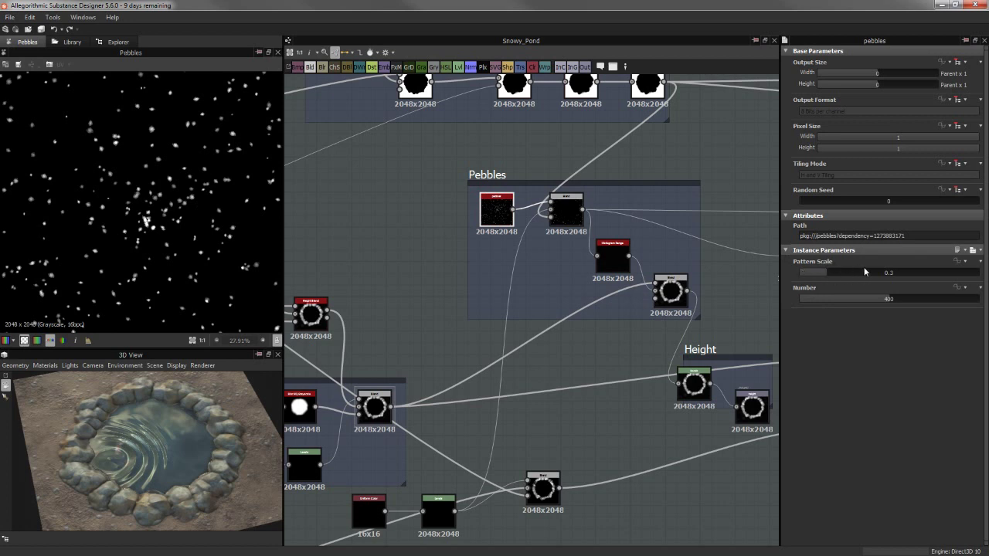
{"action": "left_click", "coordinate": [567, 210]}
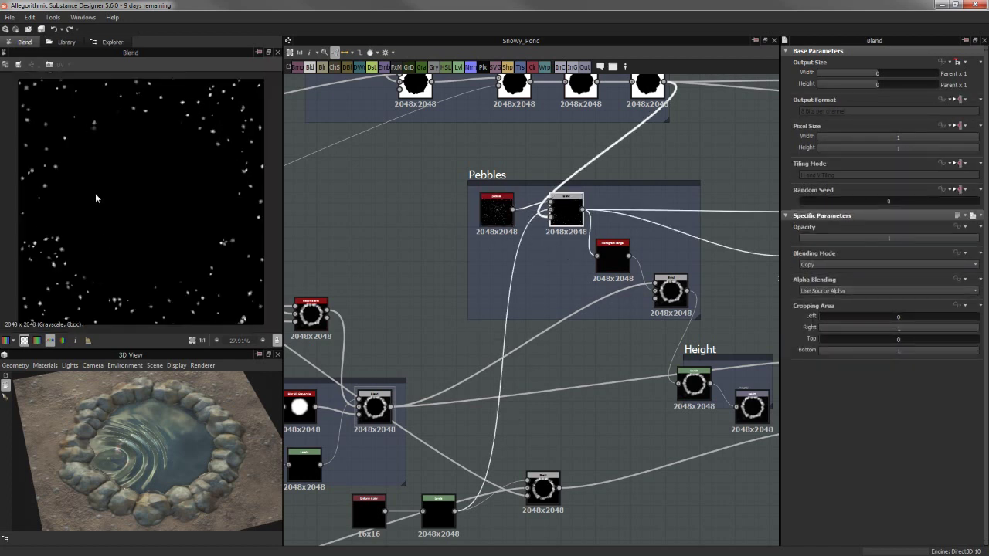
{"action": "scroll", "coordinate": [87, 180], "scroll_direction": "down", "scroll_amount": 3}
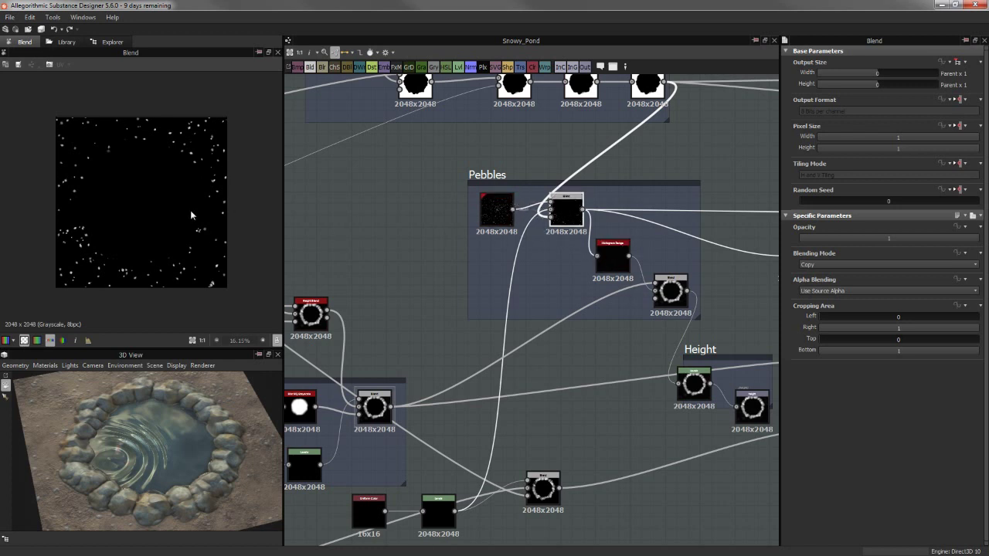
Preview the Histogram Range output and the pebbles combined with the rock ring
{"action": "left_click", "coordinate": [613, 255]}
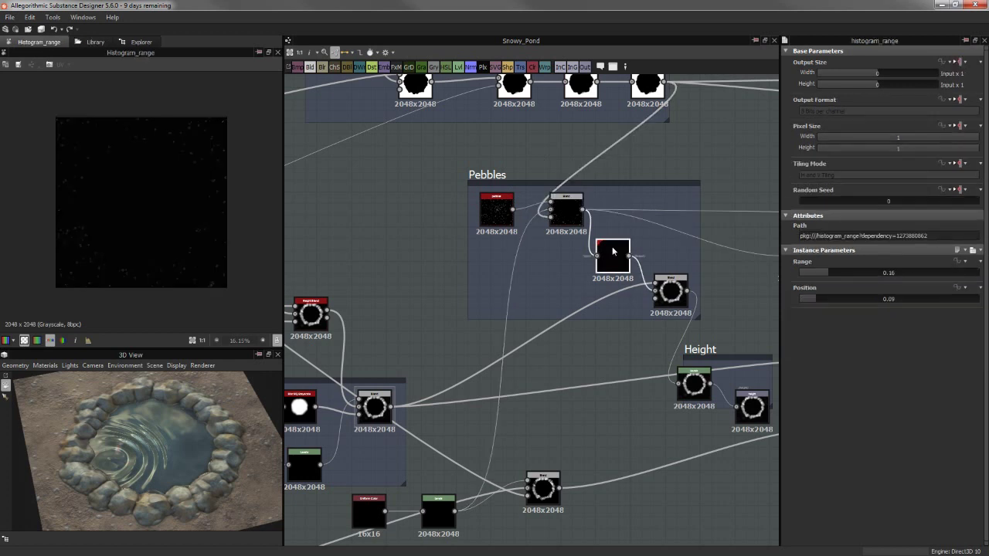
{"action": "scroll", "coordinate": [132, 204], "scroll_direction": "up", "scroll_amount": 5}
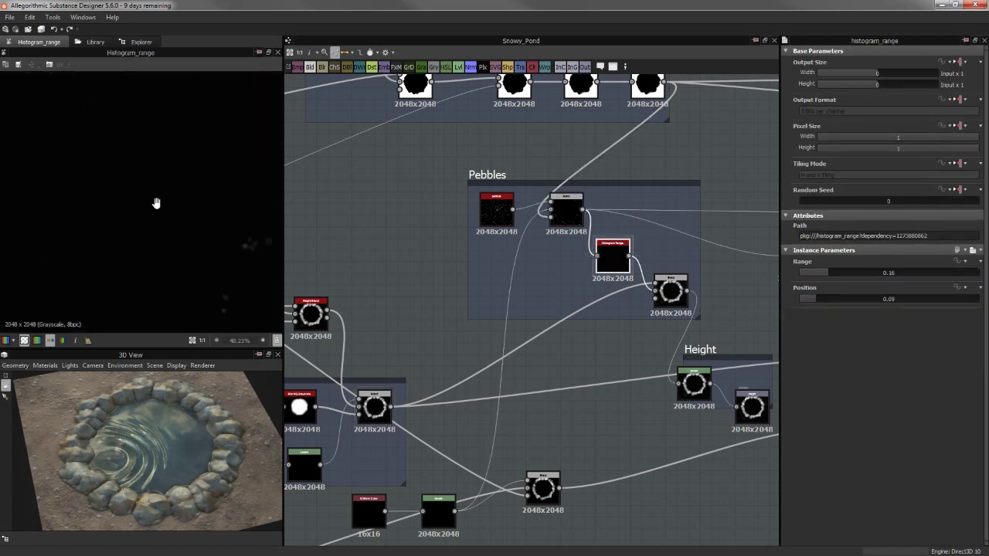
{"action": "scroll", "coordinate": [172, 217], "scroll_direction": "down", "scroll_amount": 5}
{"action": "middle_click_drag", "start_coordinate": [598, 310], "coordinate": [525, 303]}
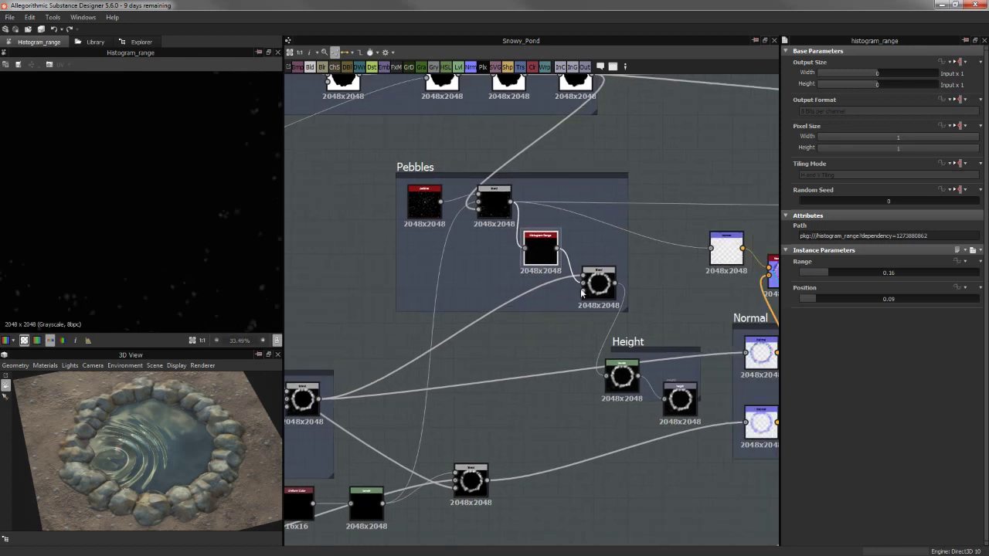
{"action": "left_click", "coordinate": [599, 284]}
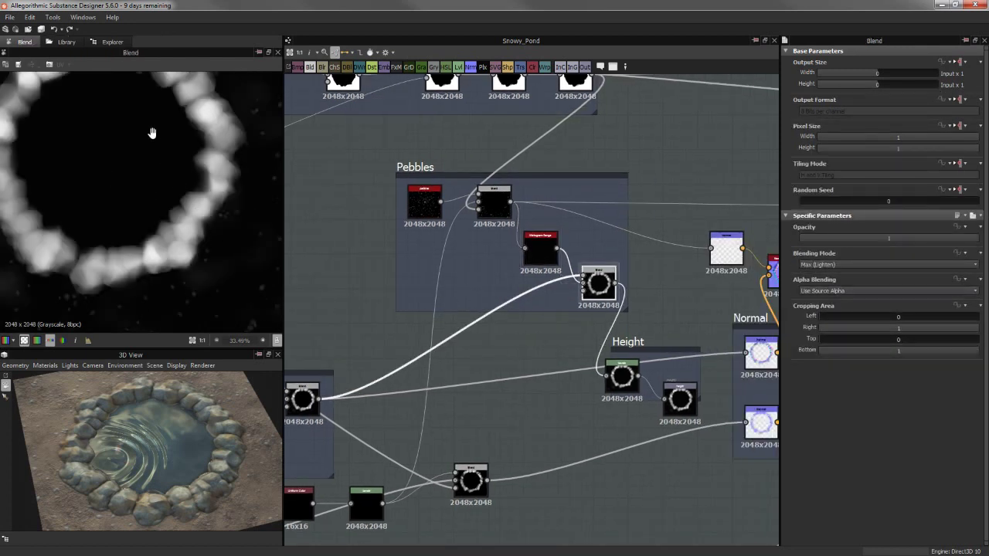
{"action": "middle_click_drag", "start_coordinate": [247, 310], "coordinate": [245, 296]}
{"action": "scroll", "coordinate": [205, 205], "scroll_direction": "down", "scroll_amount": 1}
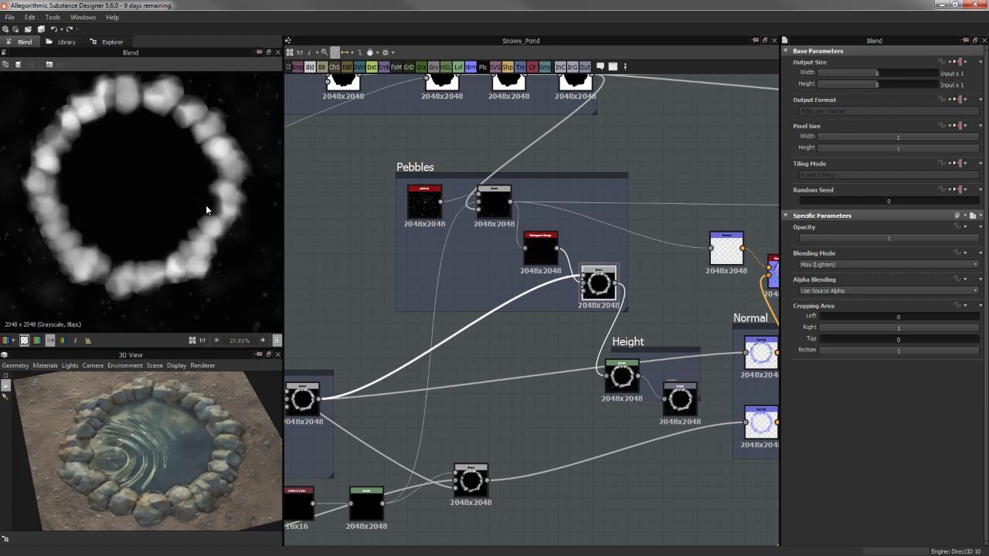
Inspect the Height group's Levels node and height output node
{"action": "left_click", "coordinate": [622, 374]}
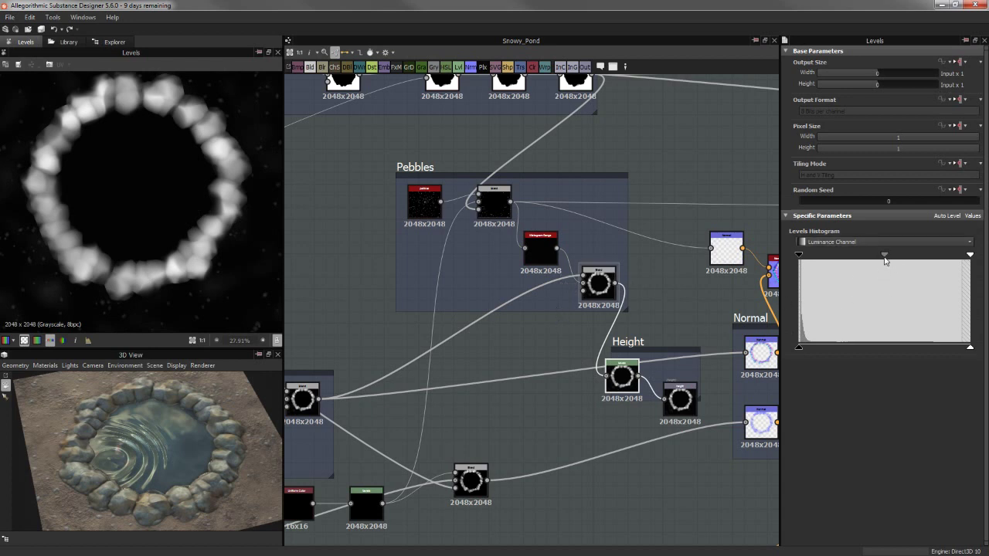
{"action": "middle_click_drag", "start_coordinate": [636, 325], "coordinate": [574, 284]}
{"action": "left_click", "coordinate": [624, 360]}
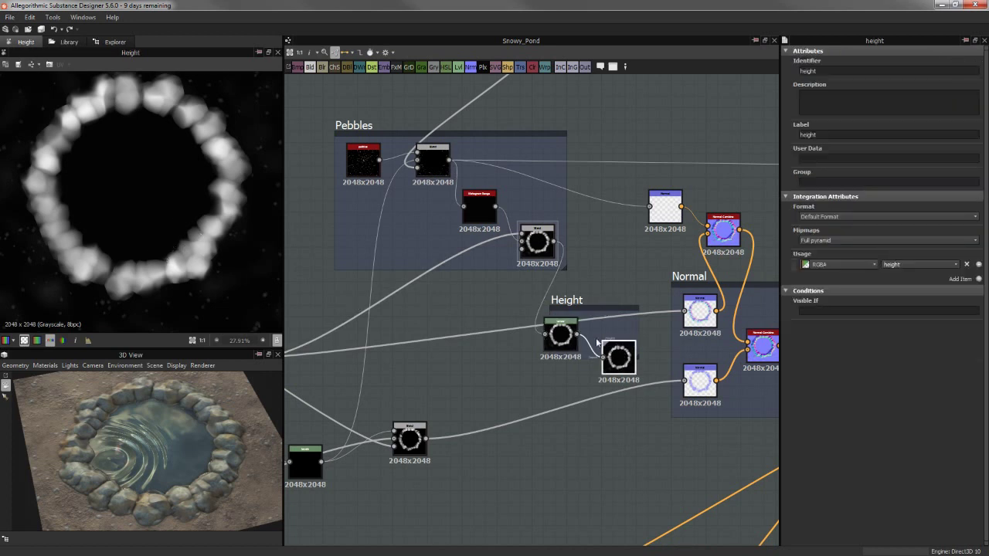
{"action": "scroll", "coordinate": [599, 246], "scroll_direction": "down", "scroll_amount": 2}
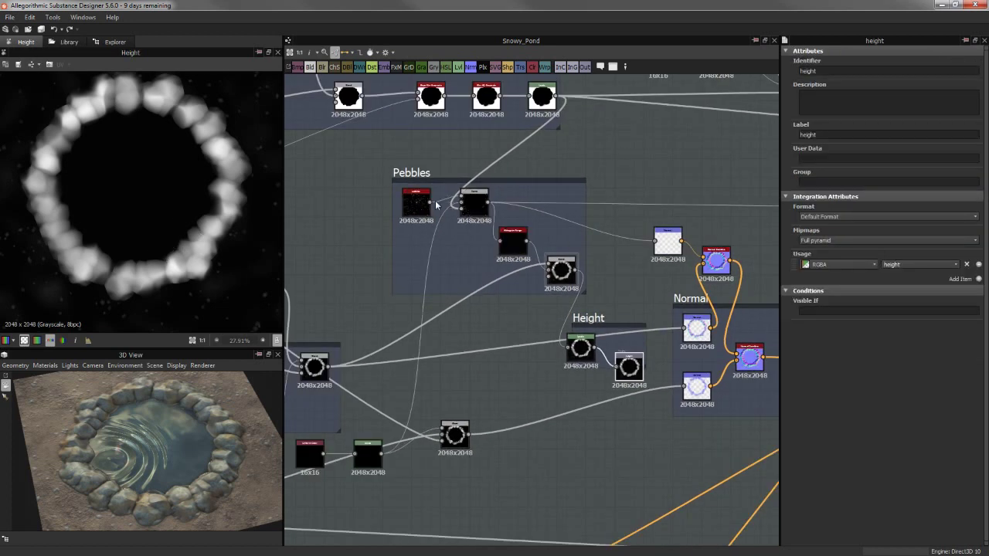
Preview the Subtract-mode Water Cut blend: a jagged black hole in cloudy ground noise
{"action": "mouse_move", "coordinate": [533, 174]}
{"action": "middle_mouse_down"}
{"action": "mouse_move", "coordinate": [565, 250]}
{"action": "mouse_move", "coordinate": [602, 275]}
{"action": "middle_mouse_up"}
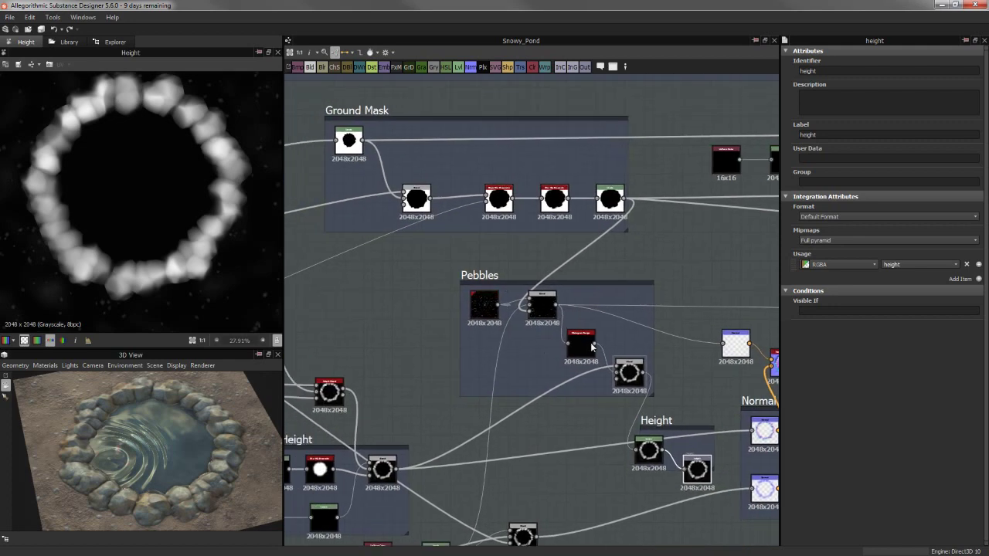
{"action": "middle_click_drag", "start_coordinate": [356, 267], "coordinate": [499, 288]}
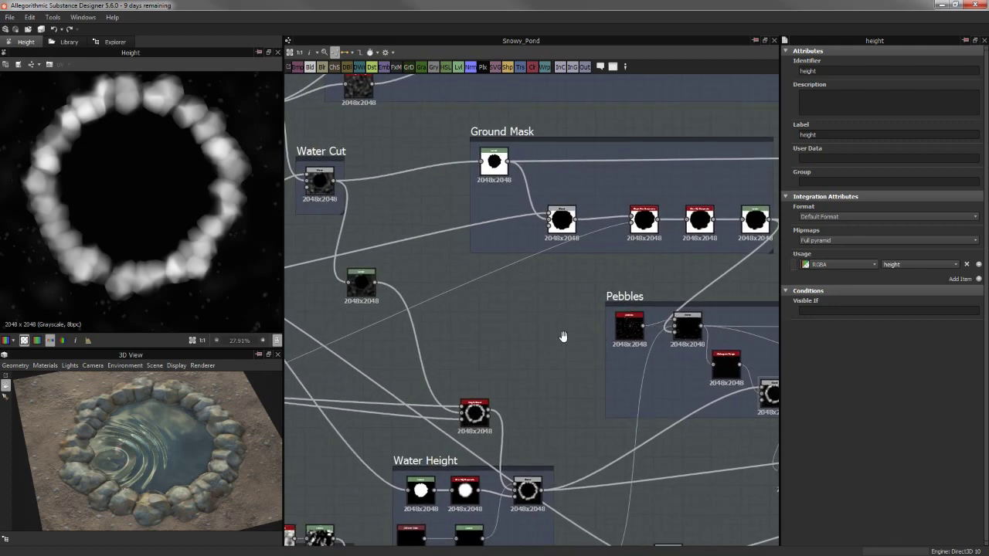
{"action": "mouse_move", "coordinate": [563, 336]}
{"action": "middle_mouse_down"}
{"action": "mouse_move", "coordinate": [541, 340]}
{"action": "mouse_move", "coordinate": [302, 222]}
{"action": "mouse_move", "coordinate": [556, 218]}
{"action": "middle_mouse_up"}
{"action": "double_click", "coordinate": [336, 218]}
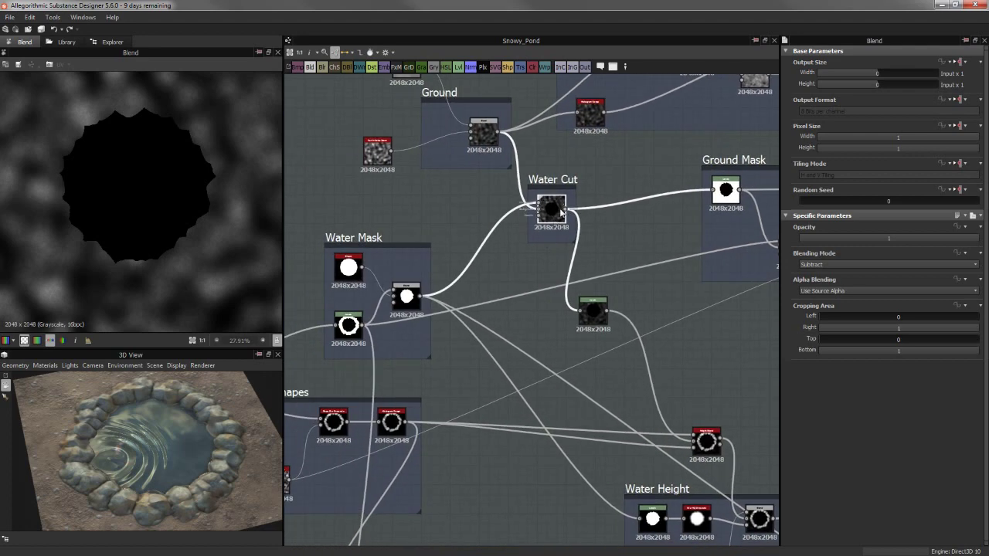
Preview the Ground Mask Levels node, then the white Water Mask ring
{"action": "middle_click_drag", "start_coordinate": [649, 230], "coordinate": [513, 227]}
{"action": "middle_click_drag", "start_coordinate": [605, 267], "coordinate": [446, 278]}
{"action": "double_click", "coordinate": [481, 216]}
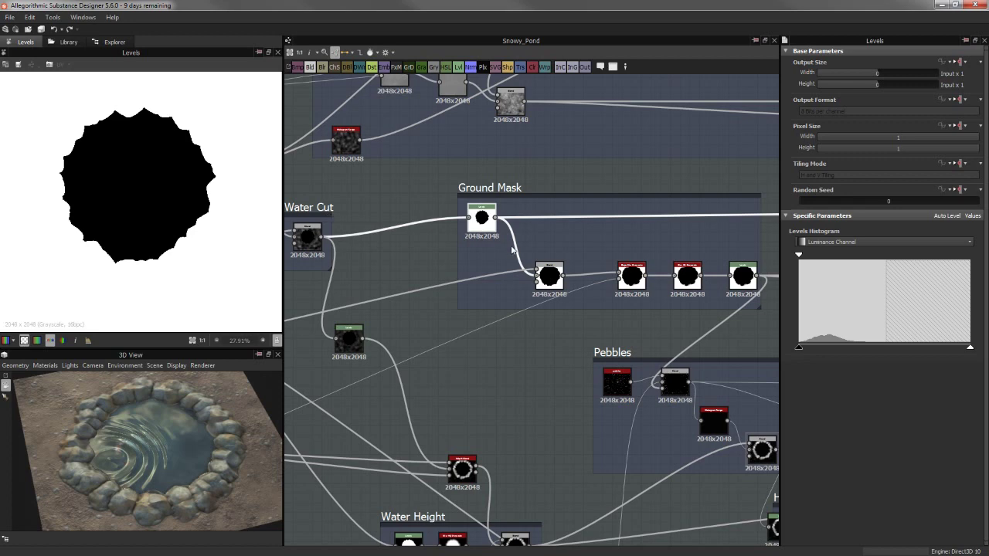
{"action": "middle_click_drag", "start_coordinate": [511, 249], "coordinate": [718, 168]}
{"action": "middle_click_drag", "start_coordinate": [353, 281], "coordinate": [479, 265]}
{"action": "left_click", "coordinate": [427, 260]}
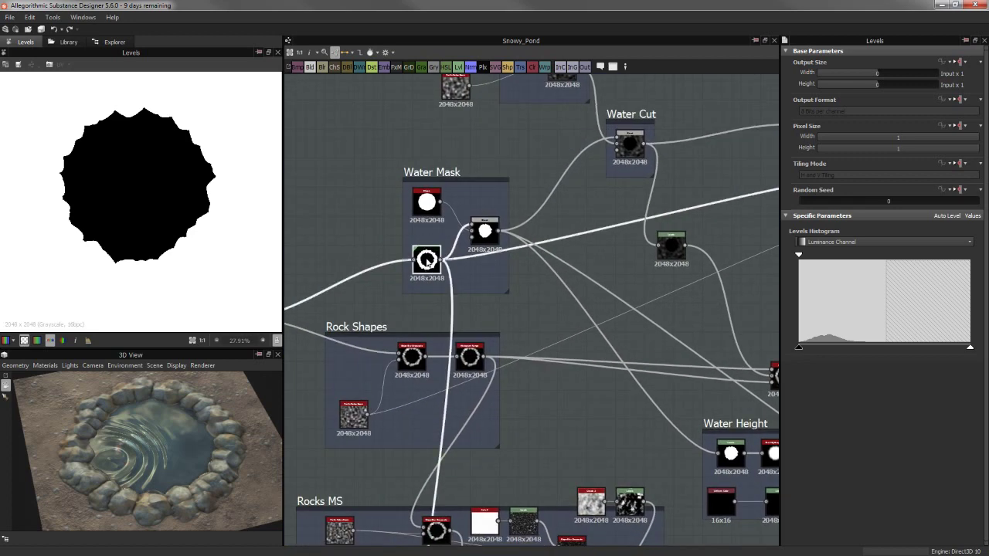
{"action": "double_click", "coordinate": [428, 260]}
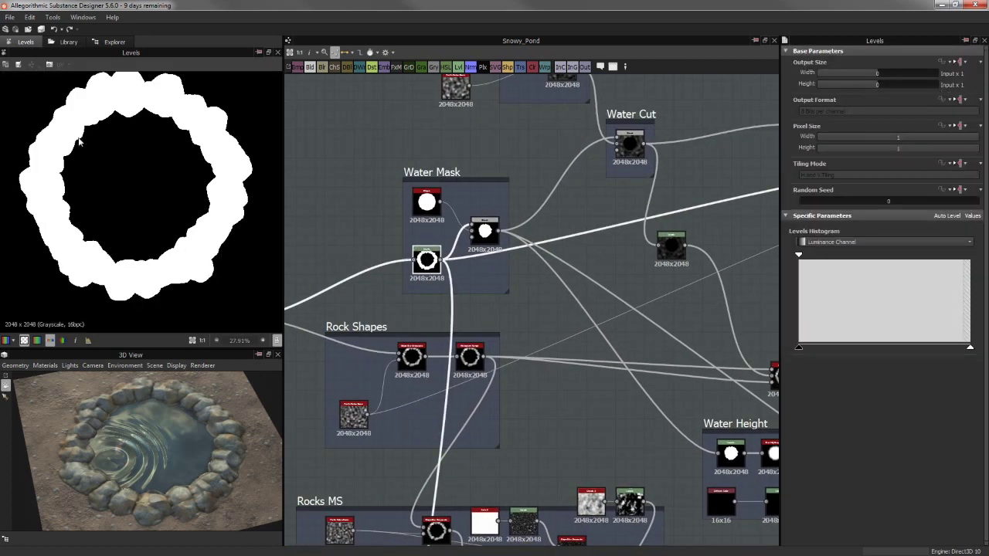
{"action": "middle_click_drag", "start_coordinate": [378, 203], "coordinate": [406, 195]}
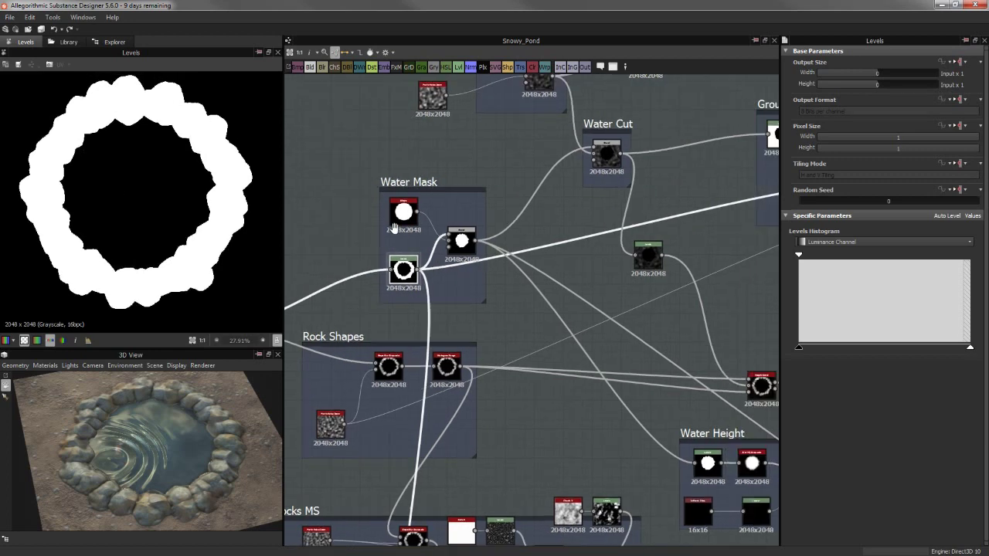
Preview the Ground Mask subtract blend, then the Slope Blur Grayscale pond (Intensity 2.57, Max)
{"action": "middle_click_drag", "start_coordinate": [773, 193], "coordinate": [434, 255]}
{"action": "double_click", "coordinate": [485, 249]}
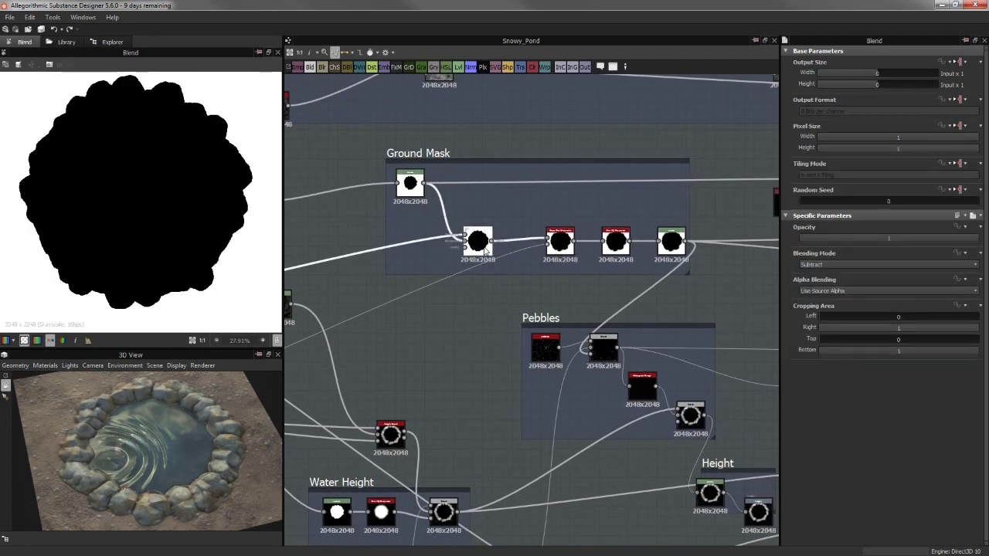
{"action": "scroll", "coordinate": [103, 150], "scroll_direction": "down", "scroll_amount": 2}
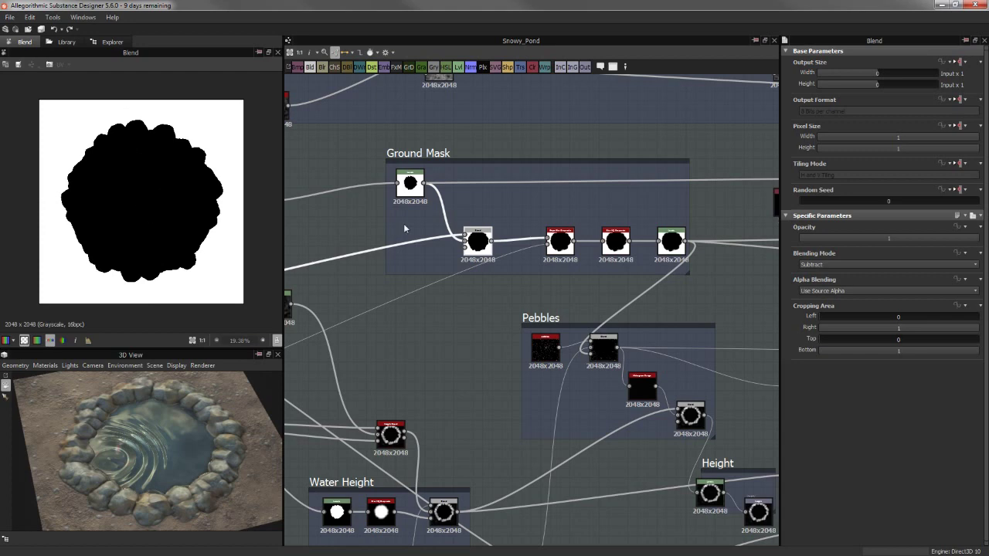
{"action": "scroll", "coordinate": [506, 205], "scroll_direction": "up", "scroll_amount": 3}
{"action": "double_click", "coordinate": [497, 251]}
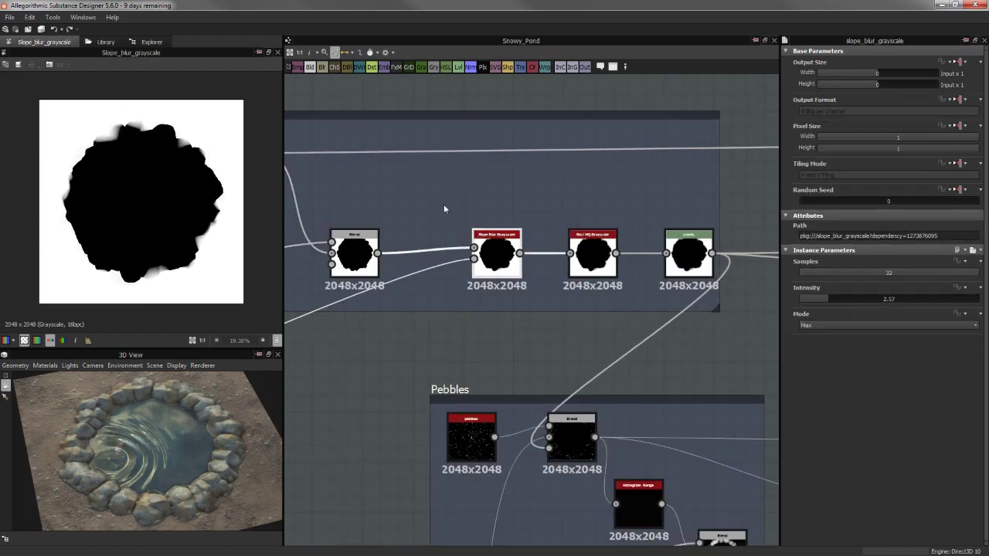
{"action": "scroll", "coordinate": [444, 209], "scroll_direction": "up", "scroll_amount": 1}
{"action": "scroll", "coordinate": [534, 248], "scroll_direction": "up", "scroll_amount": 2}
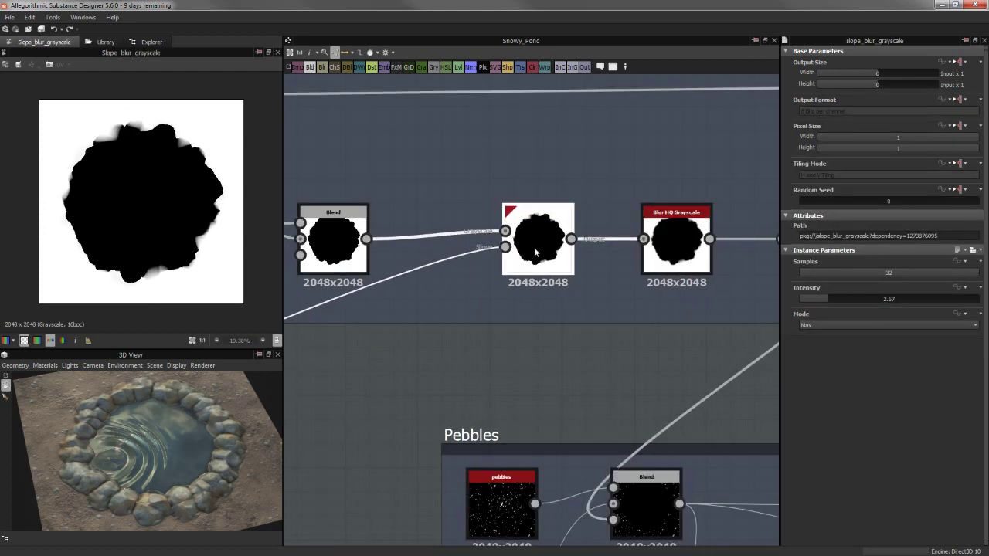
{"action": "scroll", "coordinate": [468, 335], "scroll_direction": "down", "scroll_amount": 2}
{"action": "scroll", "coordinate": [587, 274], "scroll_direction": "down", "scroll_amount": 2}
{"action": "scroll", "coordinate": [430, 309], "scroll_direction": "down", "scroll_amount": 1}
{"action": "middle_click_drag", "start_coordinate": [507, 276], "coordinate": [677, 210]}
{"action": "middle_click_drag", "start_coordinate": [294, 383], "coordinate": [413, 326]}
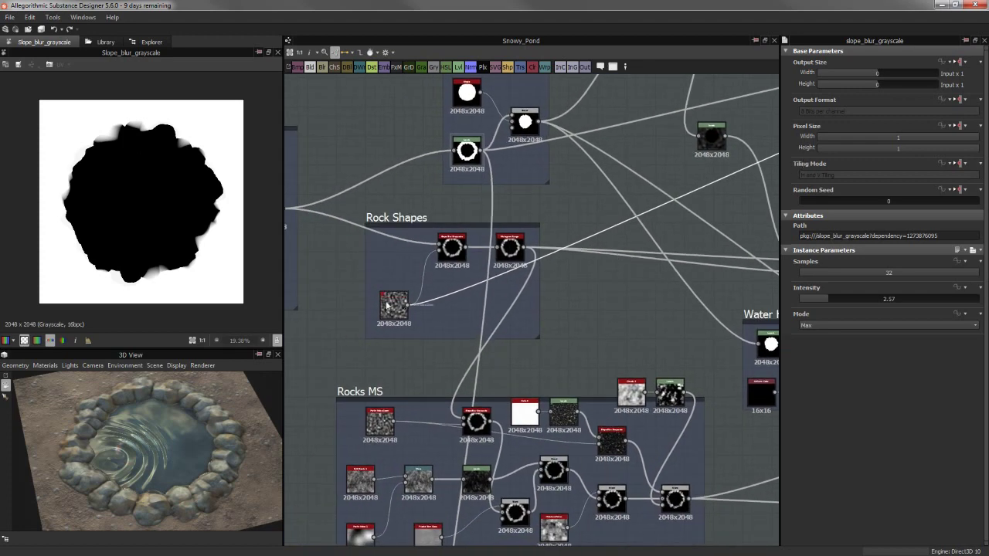
{"action": "scroll", "coordinate": [394, 305], "scroll_direction": "up", "scroll_amount": 1}
{"action": "scroll", "coordinate": [400, 313], "scroll_direction": "up", "scroll_amount": 2}
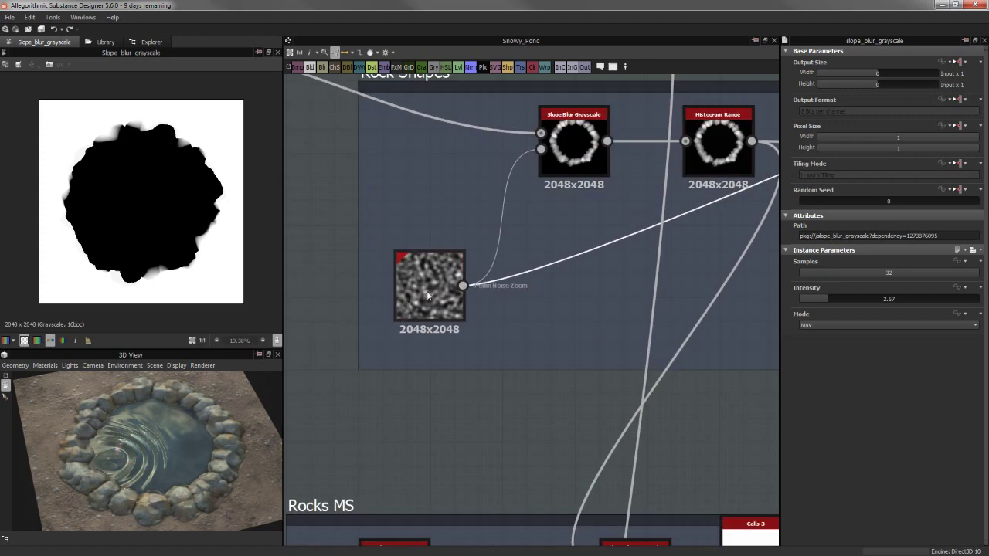
{"action": "scroll", "coordinate": [427, 290], "scroll_direction": "down", "scroll_amount": 3}
{"action": "scroll", "coordinate": [526, 292], "scroll_direction": "down", "scroll_amount": 1}
{"action": "middle_click_drag", "start_coordinate": [773, 193], "coordinate": [470, 309]}
{"action": "scroll", "coordinate": [470, 309], "scroll_direction": "up", "scroll_amount": 3}
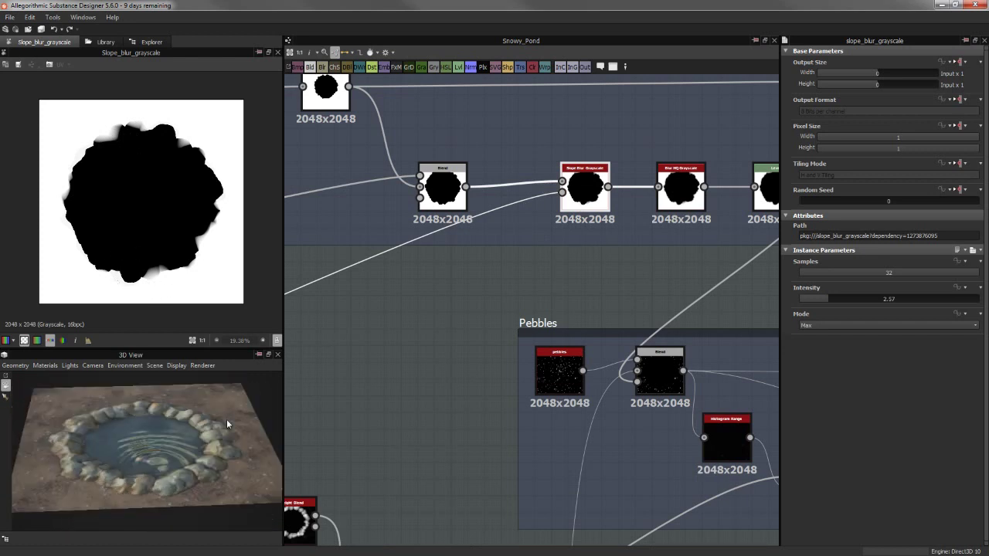
{"action": "left_click_drag", "start_coordinate": [118, 464], "coordinate": [159, 447]}
{"action": "scroll", "coordinate": [159, 447], "scroll_direction": "up", "scroll_amount": 3}
{"action": "mouse_move", "coordinate": [128, 496]}
{"action": "left_mouse_down"}
{"action": "mouse_move", "coordinate": [141, 463]}
{"action": "mouse_move", "coordinate": [162, 463]}
{"action": "mouse_move", "coordinate": [164, 442]}
{"action": "left_mouse_up"}
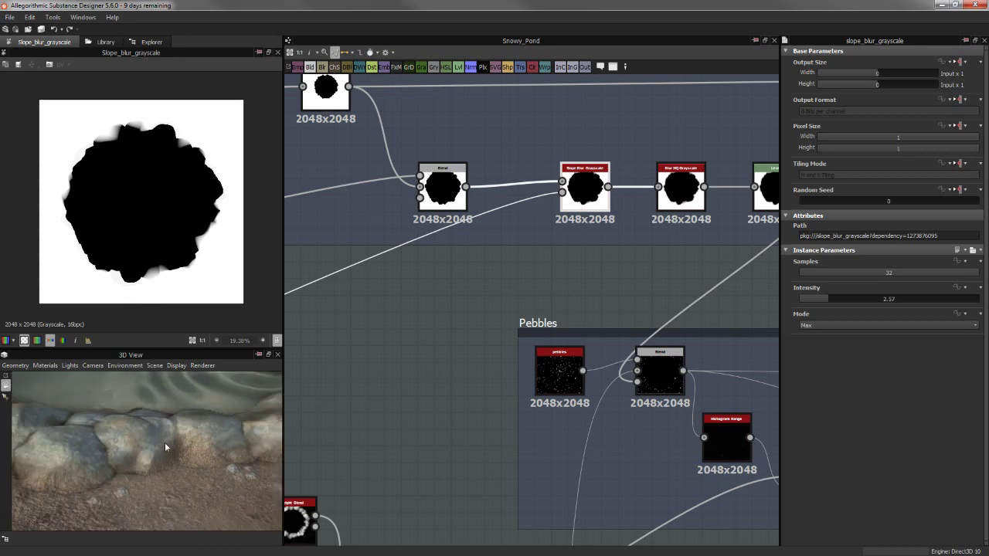
Preview the Ground Mask Blur HQ blob, then the Levels output's soft black pond shape
{"action": "middle_click_drag", "start_coordinate": [567, 263], "coordinate": [406, 290]}
{"action": "left_click", "coordinate": [541, 210]}
{"action": "scroll", "coordinate": [220, 230], "scroll_direction": "up", "scroll_amount": 3}
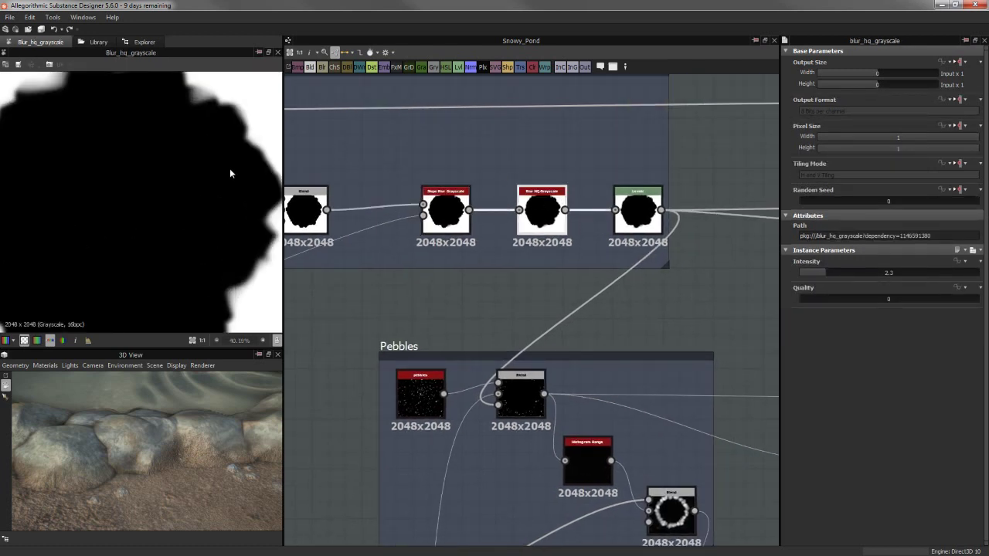
{"action": "scroll", "coordinate": [232, 214], "scroll_direction": "down", "scroll_amount": 1}
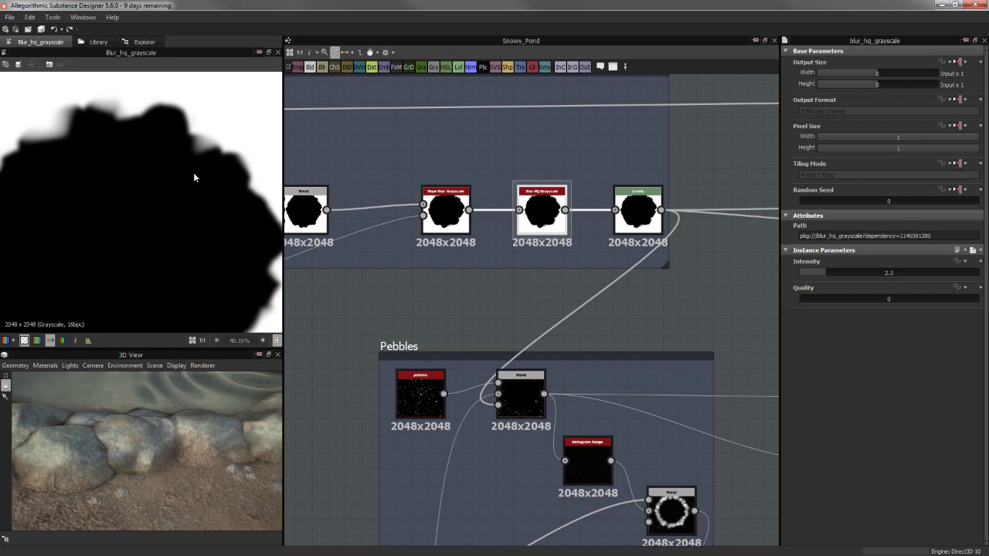
{"action": "left_click", "coordinate": [638, 213]}
{"action": "scroll", "coordinate": [212, 158], "scroll_direction": "down", "scroll_amount": 1}
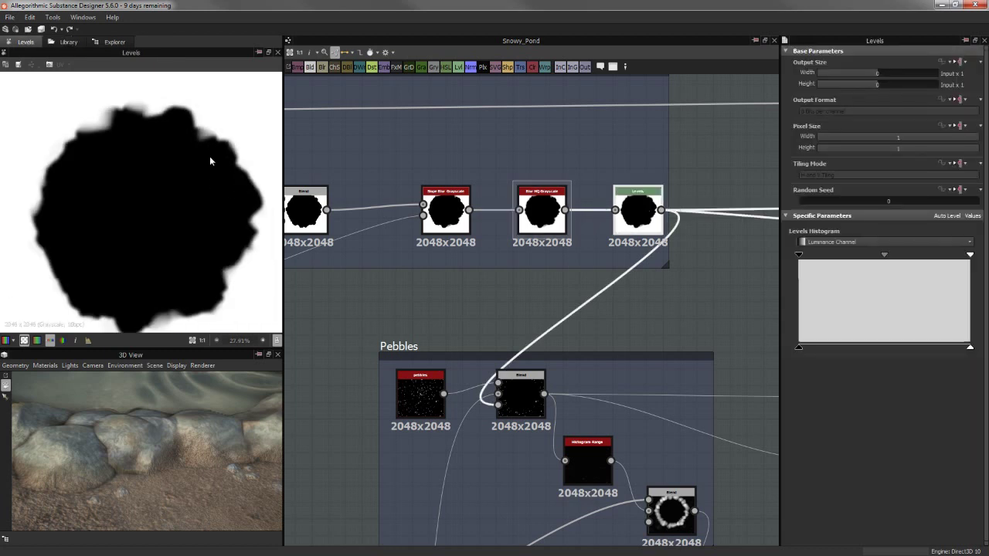
{"action": "scroll", "coordinate": [210, 158], "scroll_direction": "down", "scroll_amount": 1}
{"action": "scroll", "coordinate": [525, 294], "scroll_direction": "down", "scroll_amount": 1}
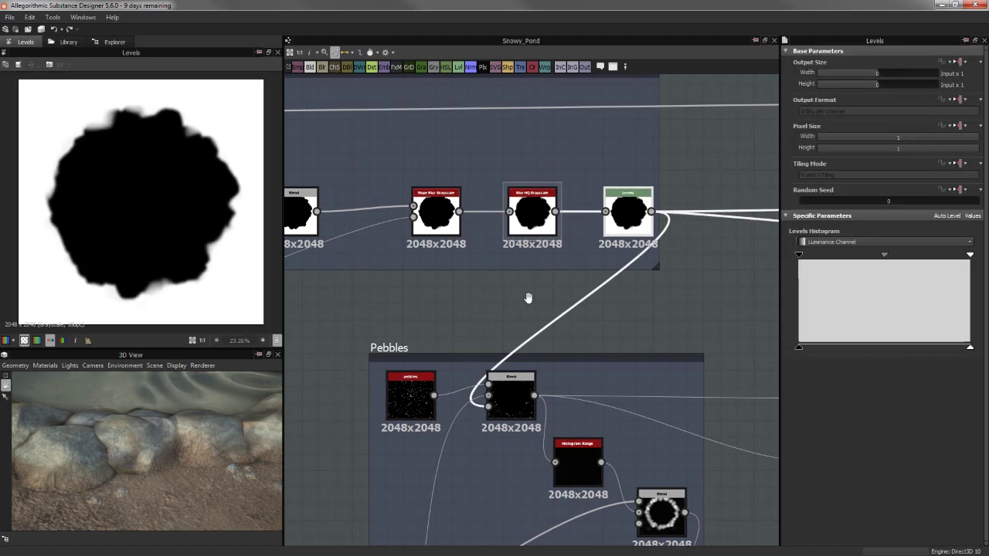
{"action": "scroll", "coordinate": [577, 257], "scroll_direction": "down", "scroll_amount": 1}
{"action": "scroll", "coordinate": [561, 274], "scroll_direction": "down", "scroll_amount": 1}
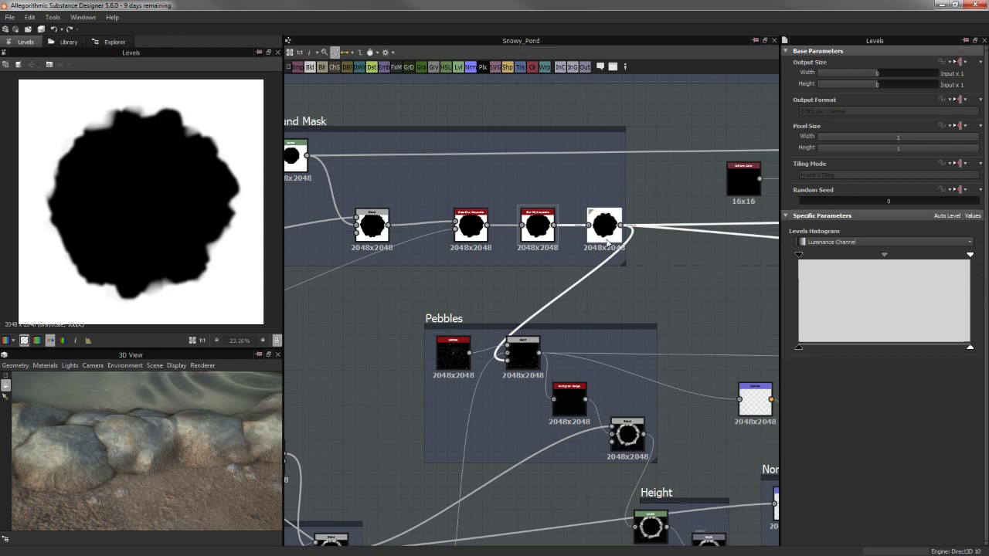
Select the Ground Mask Levels node to trace its links, then nudge the height Output node up
{"action": "middle_click_drag", "start_coordinate": [596, 282], "coordinate": [548, 192]}
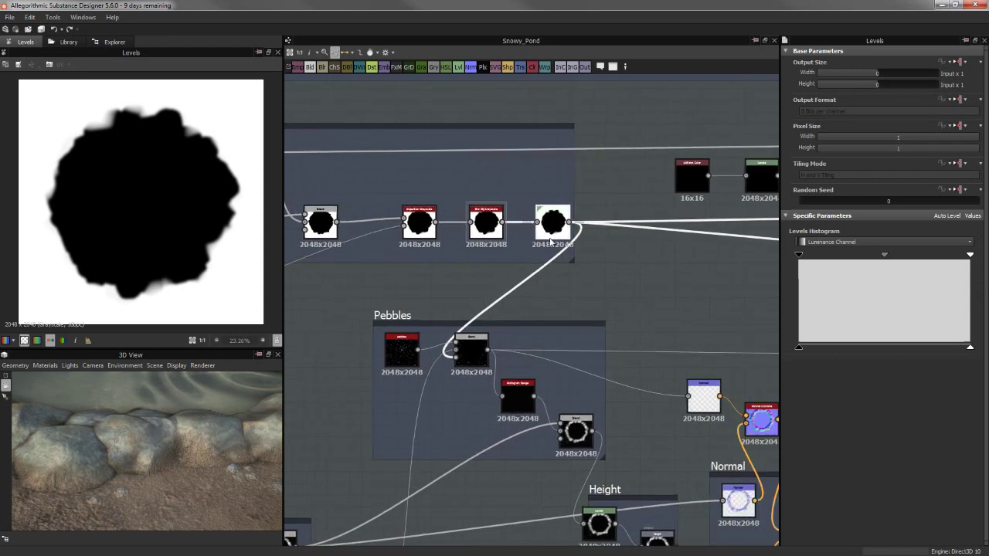
{"action": "middle_click_drag", "start_coordinate": [591, 253], "coordinate": [610, 261]}
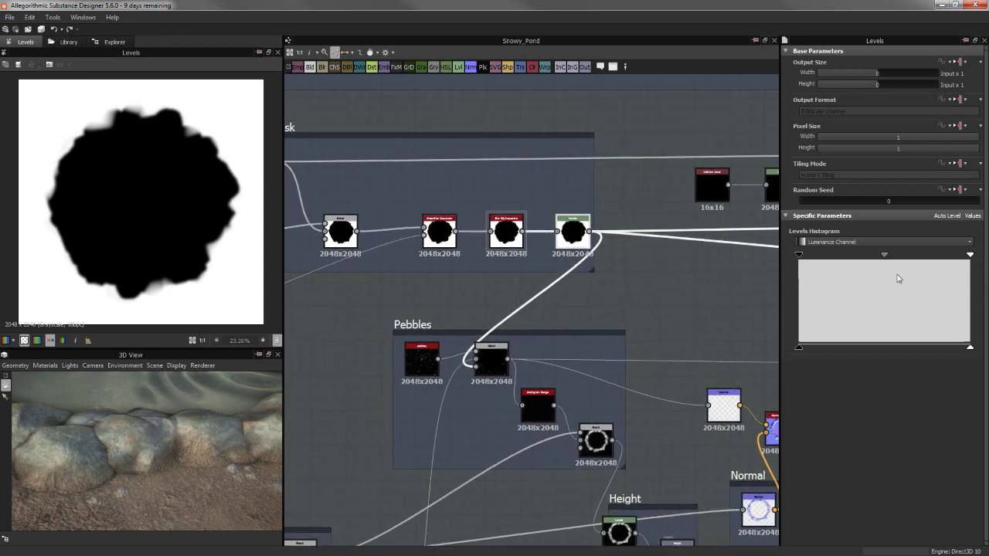
{"action": "middle_click_drag", "start_coordinate": [635, 269], "coordinate": [648, 296]}
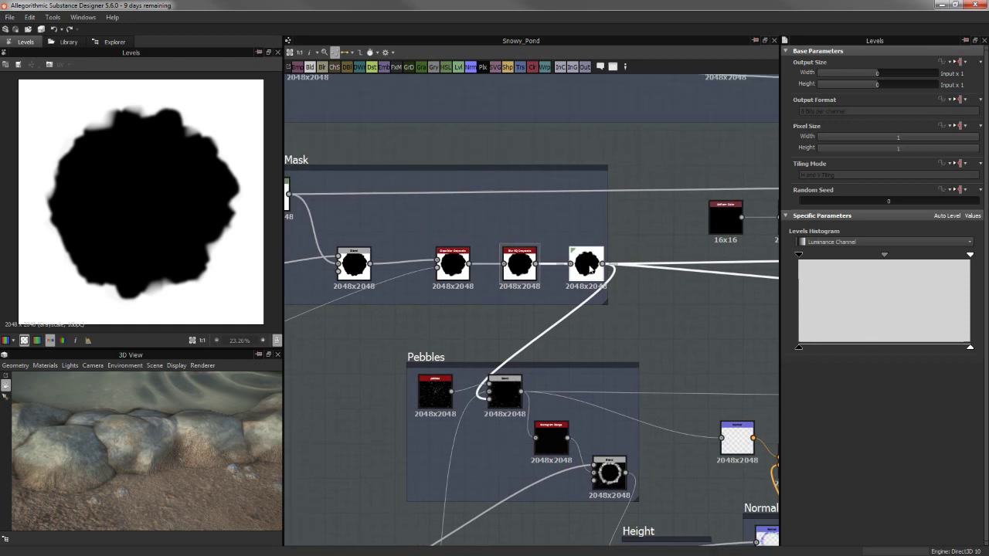
{"action": "middle_click_drag", "start_coordinate": [420, 239], "coordinate": [460, 240]}
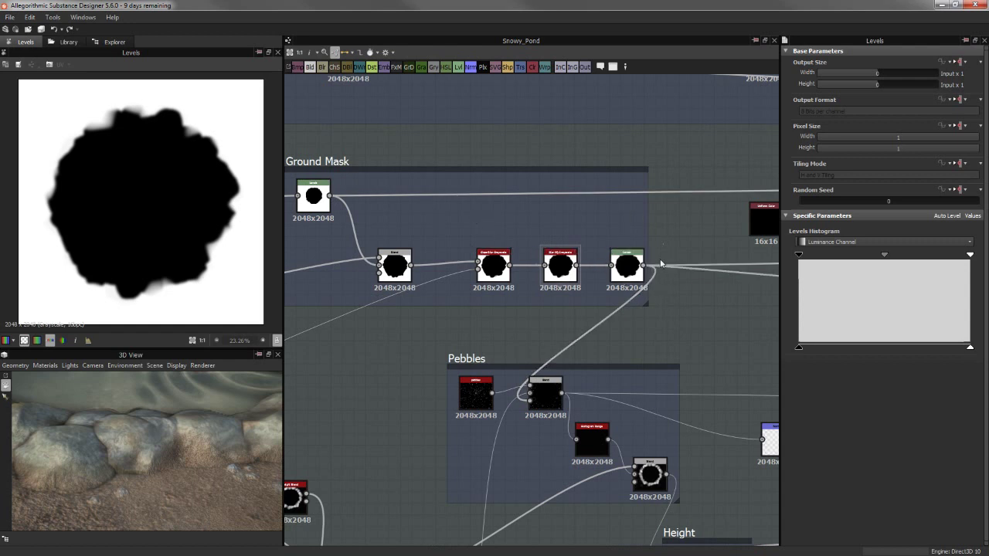
{"action": "left_click_drag", "start_coordinate": [661, 244], "coordinate": [637, 275]}
{"action": "left_click", "coordinate": [717, 346]}
{"action": "mouse_move", "coordinate": [700, 345]}
{"action": "middle_mouse_down"}
{"action": "mouse_move", "coordinate": [636, 309]}
{"action": "mouse_move", "coordinate": [614, 284]}
{"action": "mouse_move", "coordinate": [618, 253]}
{"action": "middle_mouse_up"}
{"action": "left_click", "coordinate": [596, 214]}
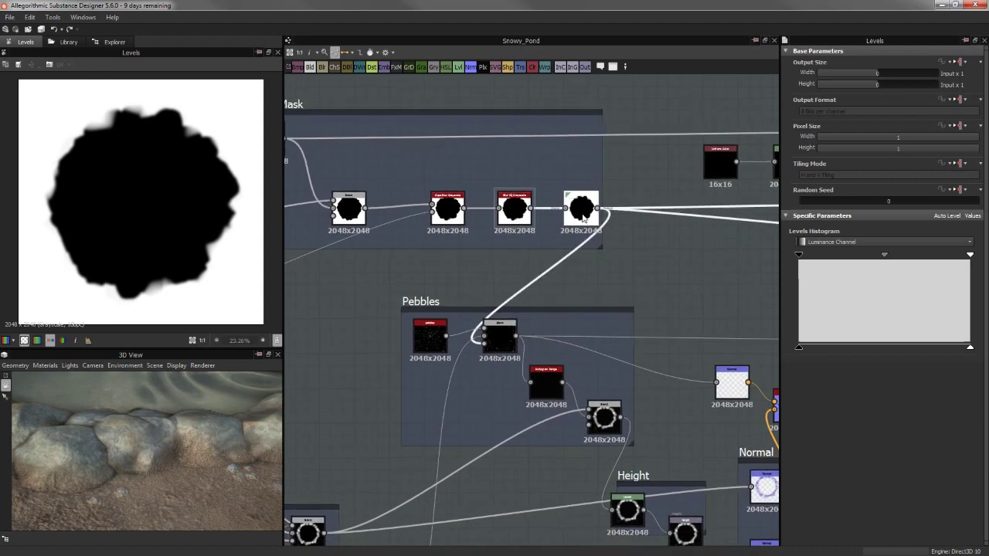
{"action": "scroll", "coordinate": [384, 220], "scroll_direction": "down", "scroll_amount": 2}
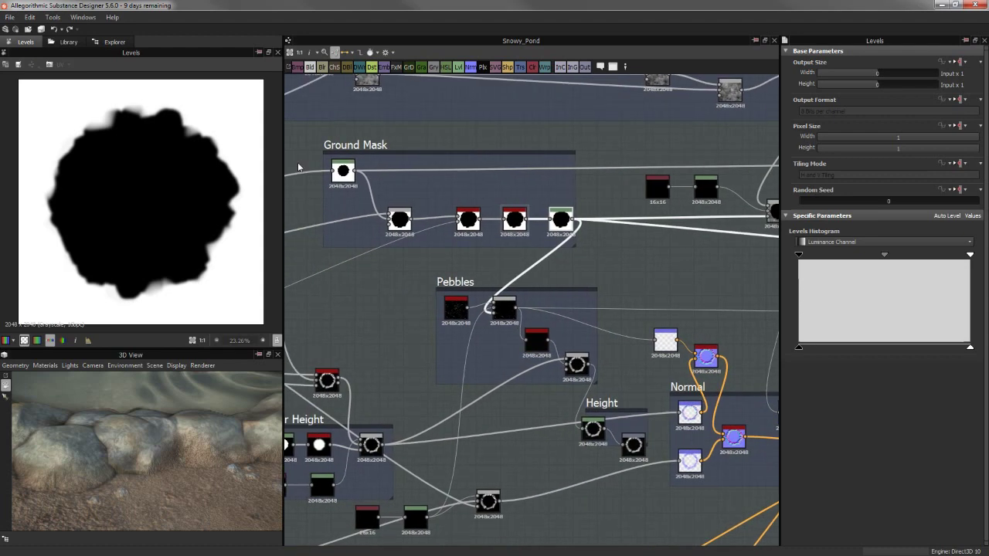
{"action": "middle_click_drag", "start_coordinate": [572, 276], "coordinate": [457, 320]}
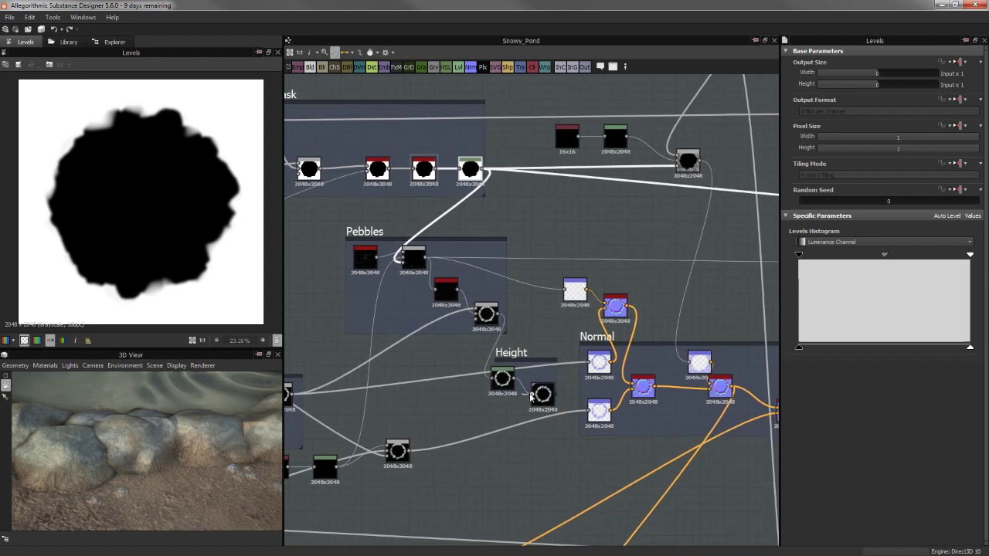
{"action": "mouse_move", "coordinate": [542, 396]}
{"action": "left_click_drag", "start_coordinate": [543, 402], "coordinate": [539, 379]}
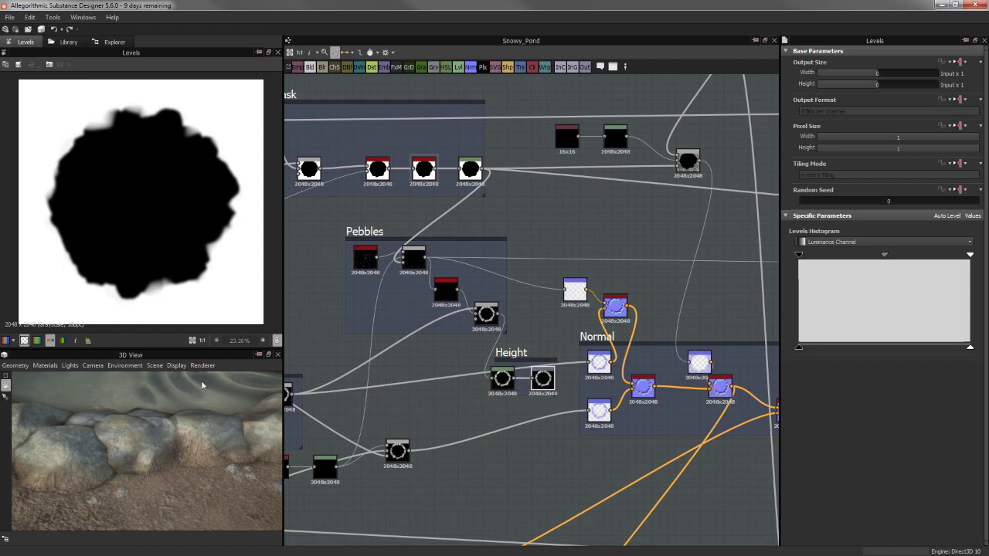
Navigate the graph past Rock Shapes and close in on the Rocks MS frame
{"action": "scroll", "coordinate": [460, 358], "scroll_direction": "down", "scroll_amount": 2}
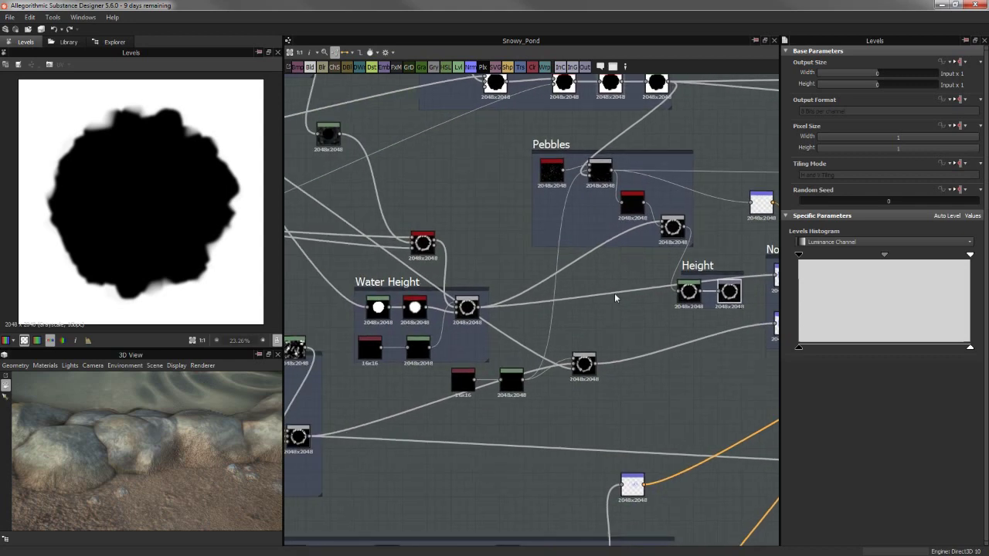
{"action": "scroll", "coordinate": [510, 349], "scroll_direction": "down", "scroll_amount": 2}
{"action": "middle_click_drag", "start_coordinate": [532, 366], "coordinate": [639, 324]}
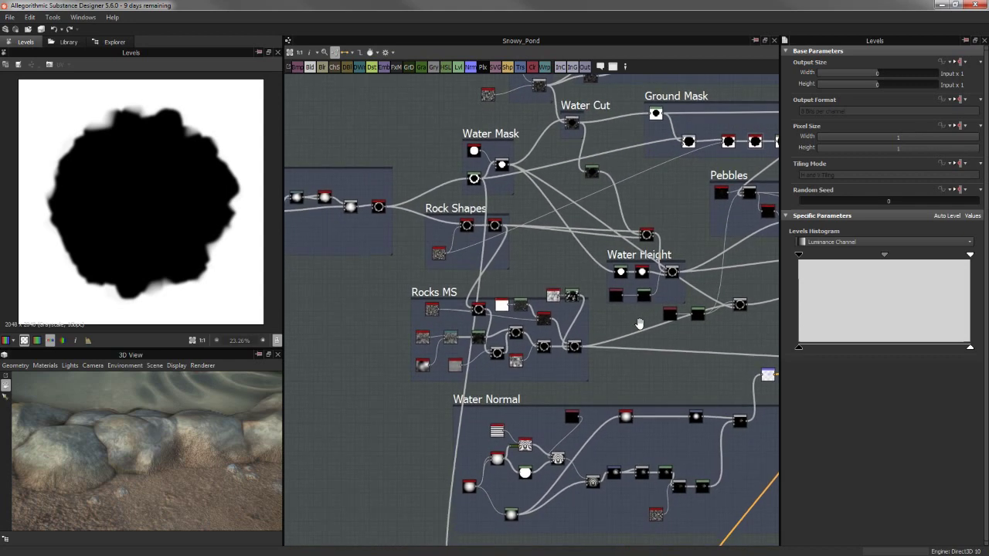
{"action": "scroll", "coordinate": [639, 324], "scroll_direction": "up", "scroll_amount": 2}
{"action": "scroll", "coordinate": [639, 324], "scroll_direction": "up", "scroll_amount": 1}
{"action": "middle_click_drag", "start_coordinate": [490, 219], "coordinate": [598, 177]}
{"action": "scroll", "coordinate": [432, 172], "scroll_direction": "up", "scroll_amount": 1}
{"action": "mouse_move", "coordinate": [431, 172]}
{"action": "middle_mouse_down"}
{"action": "mouse_move", "coordinate": [396, 125]}
{"action": "mouse_move", "coordinate": [353, 113]}
{"action": "middle_mouse_up"}
{"action": "mouse_move", "coordinate": [412, 152]}
{"action": "middle_mouse_down"}
{"action": "mouse_move", "coordinate": [390, 163]}
{"action": "mouse_move", "coordinate": [426, 179]}
{"action": "mouse_move", "coordinate": [435, 223]}
{"action": "middle_mouse_up"}
{"action": "scroll", "coordinate": [390, 163], "scroll_direction": "up", "scroll_amount": 1}
Move the Slope Blur node up-left and preview its rock ring
{"action": "left_click_drag", "start_coordinate": [553, 256], "coordinate": [502, 220]}
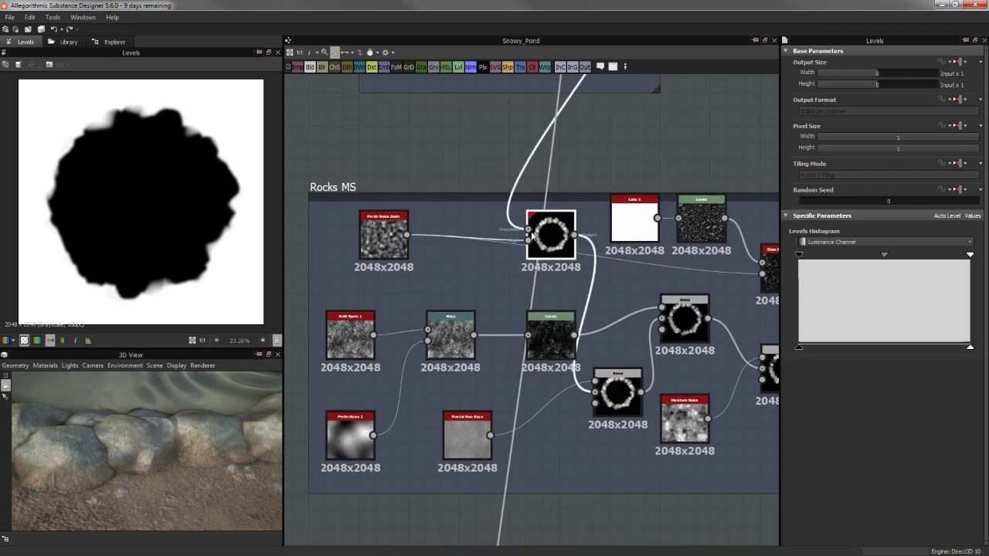
{"action": "double_click", "coordinate": [500, 197]}
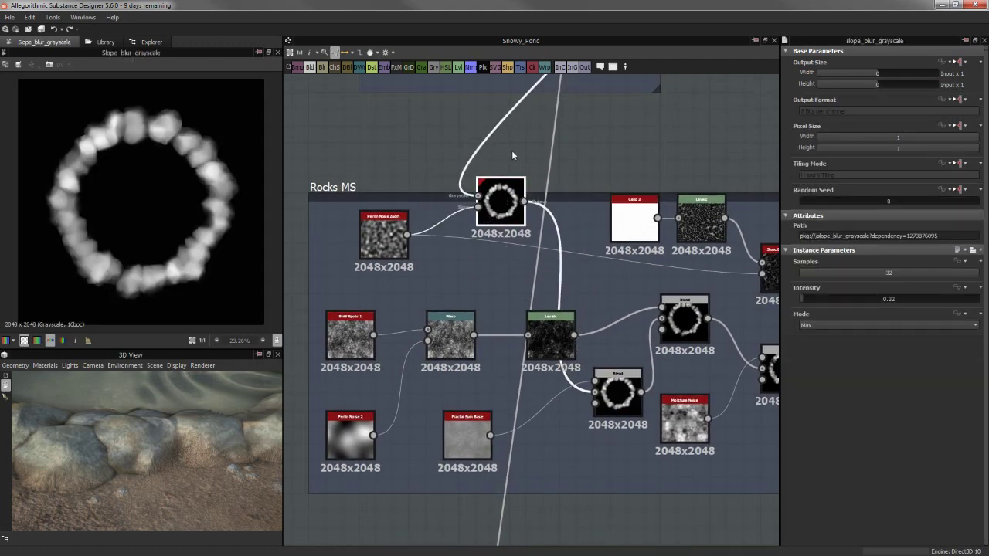
{"action": "middle_click_drag", "start_coordinate": [512, 150], "coordinate": [429, 374]}
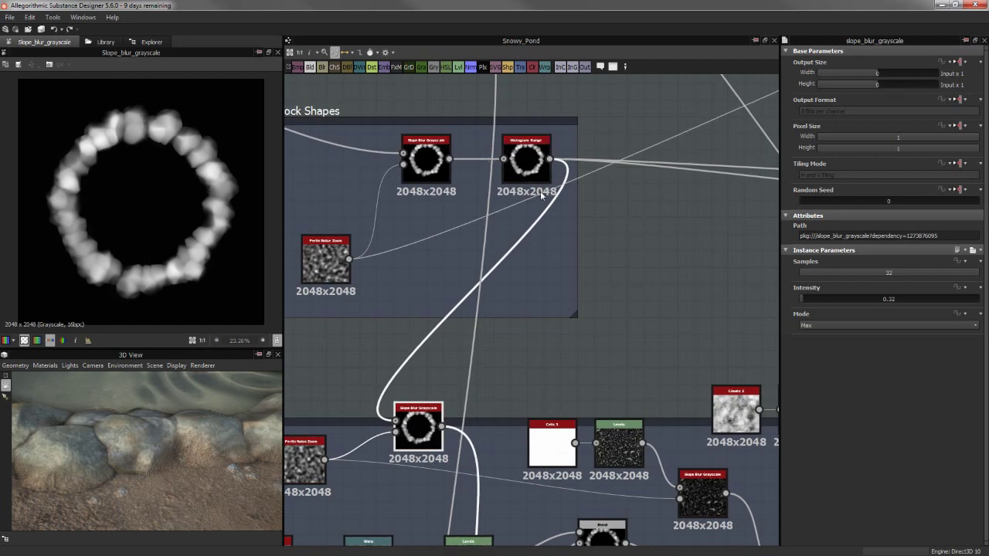
{"action": "scroll", "coordinate": [537, 161], "scroll_direction": "up", "scroll_amount": 1}
{"action": "middle_click_drag", "start_coordinate": [544, 190], "coordinate": [625, 216]}
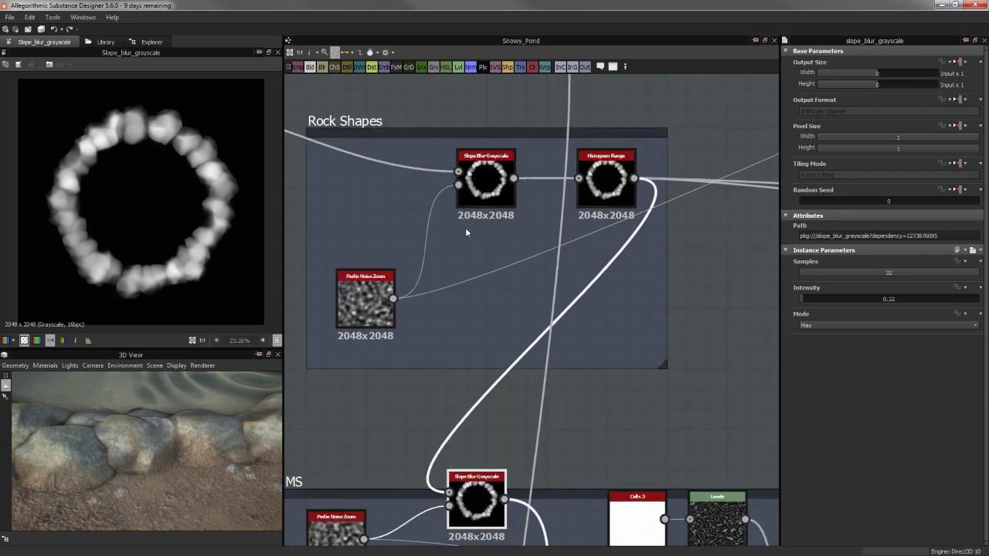
{"action": "scroll", "coordinate": [682, 216], "scroll_direction": "down", "scroll_amount": 2}
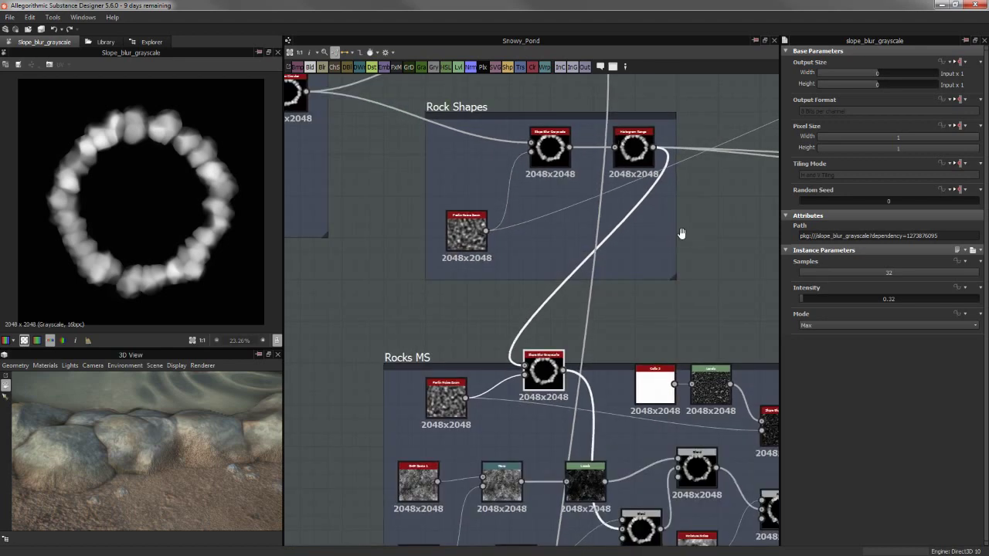
{"action": "scroll", "coordinate": [456, 97], "scroll_direction": "up", "scroll_amount": 1}
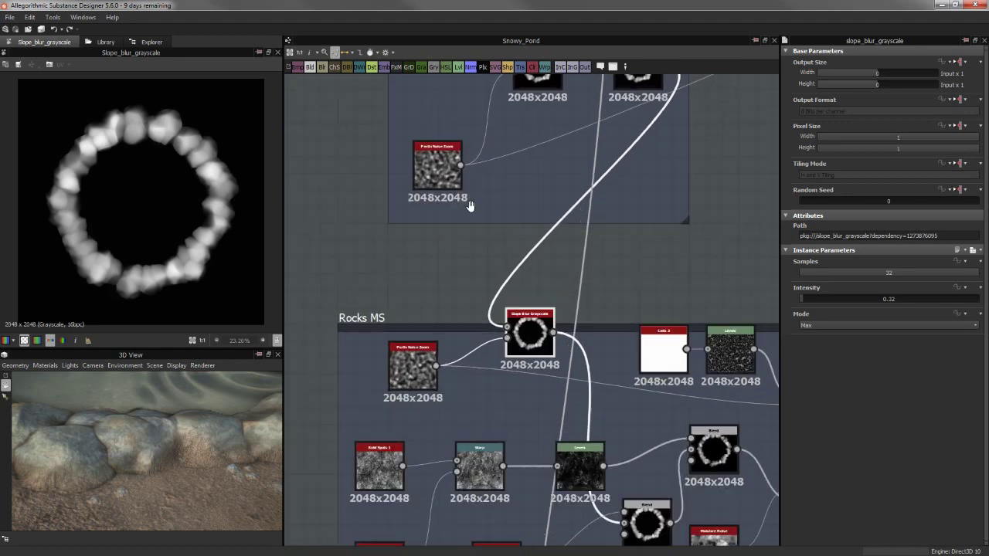
{"action": "middle_click_drag", "start_coordinate": [463, 105], "coordinate": [471, 158]}
Center the Rocks MS graph and preview the BnW Spots 1 mottled noise (Disorder 10.63)
{"action": "middle_click_drag", "start_coordinate": [579, 232], "coordinate": [564, 82]}
{"action": "scroll", "coordinate": [495, 251], "scroll_direction": "up", "scroll_amount": 1}
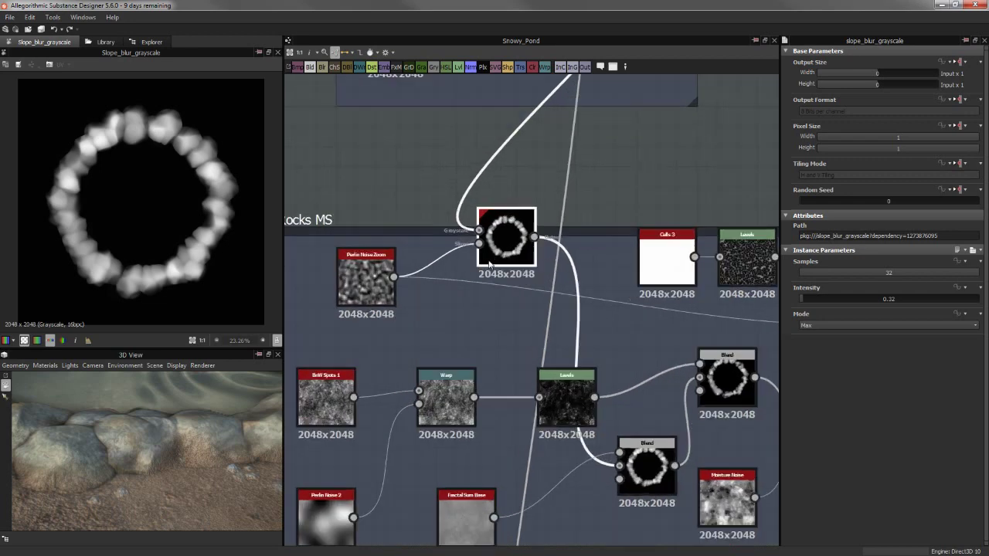
{"action": "scroll", "coordinate": [495, 251], "scroll_direction": "up", "scroll_amount": 1}
{"action": "middle_click_drag", "start_coordinate": [531, 177], "coordinate": [530, 182]}
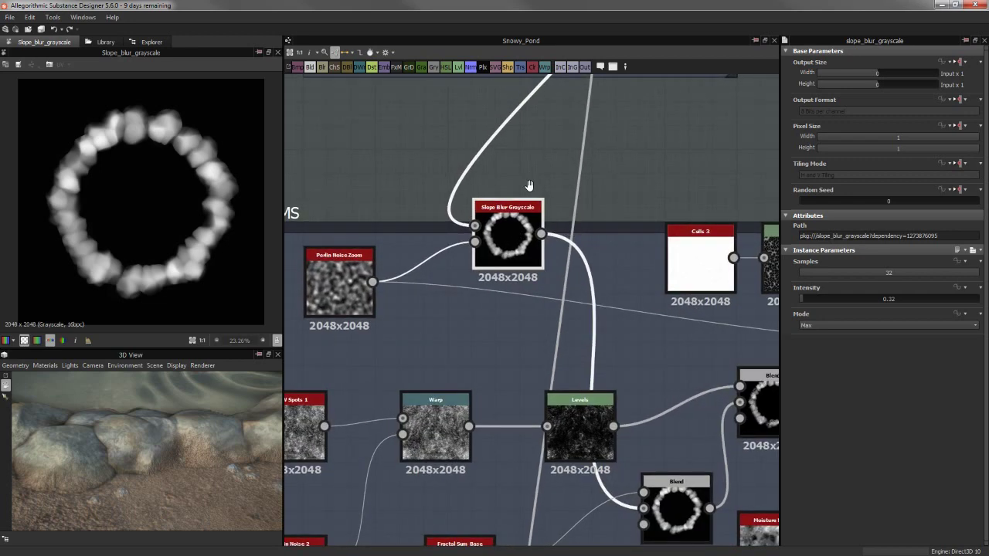
{"action": "scroll", "coordinate": [187, 198], "scroll_direction": "up", "scroll_amount": 2}
{"action": "scroll", "coordinate": [186, 197], "scroll_direction": "up", "scroll_amount": 1}
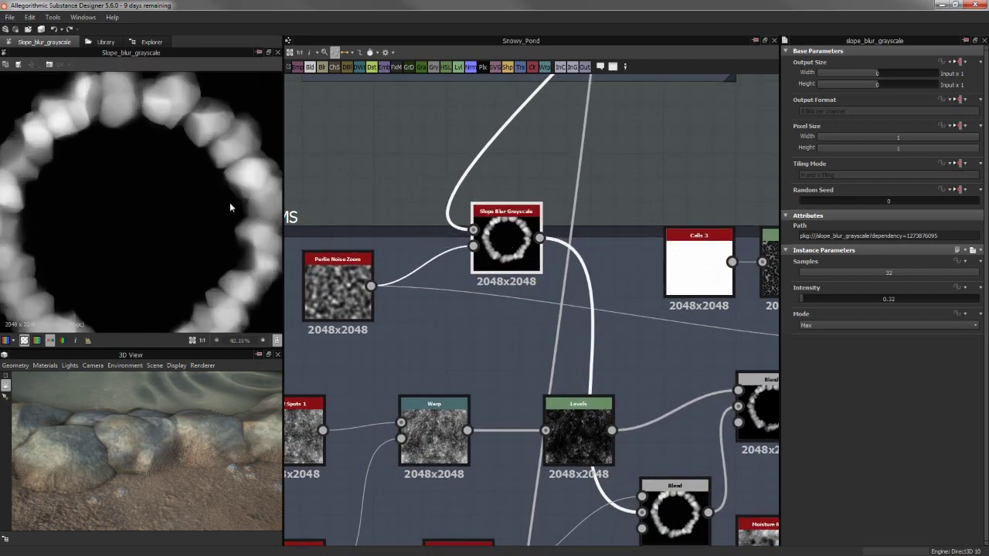
{"action": "scroll", "coordinate": [369, 288], "scroll_direction": "up", "scroll_amount": 1}
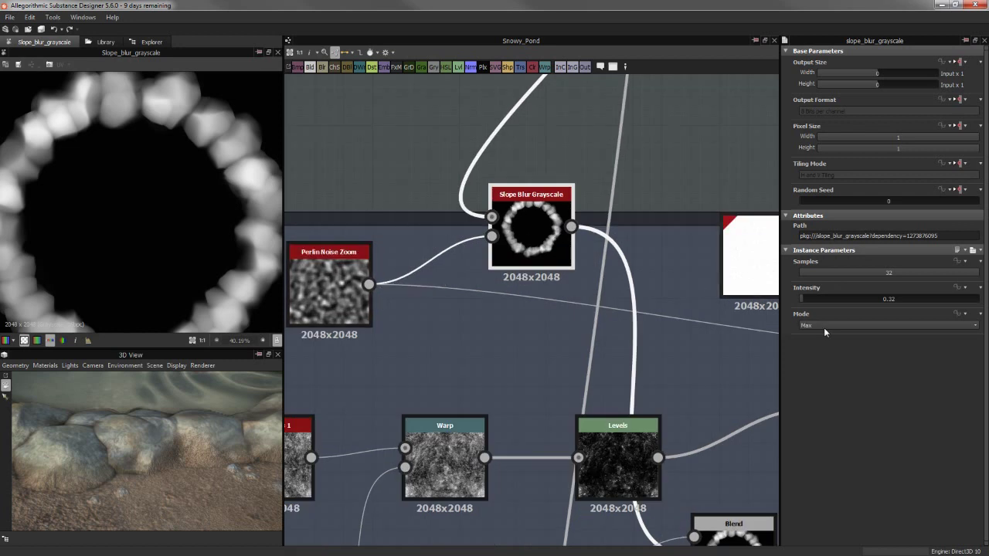
{"action": "scroll", "coordinate": [186, 159], "scroll_direction": "up", "scroll_amount": 1}
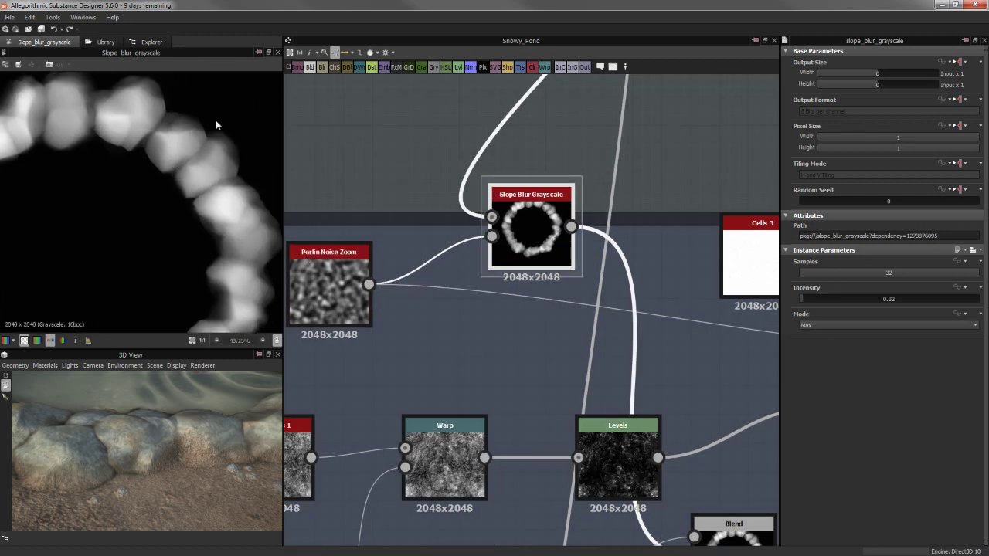
{"action": "middle_click_drag", "start_coordinate": [471, 398], "coordinate": [474, 342]}
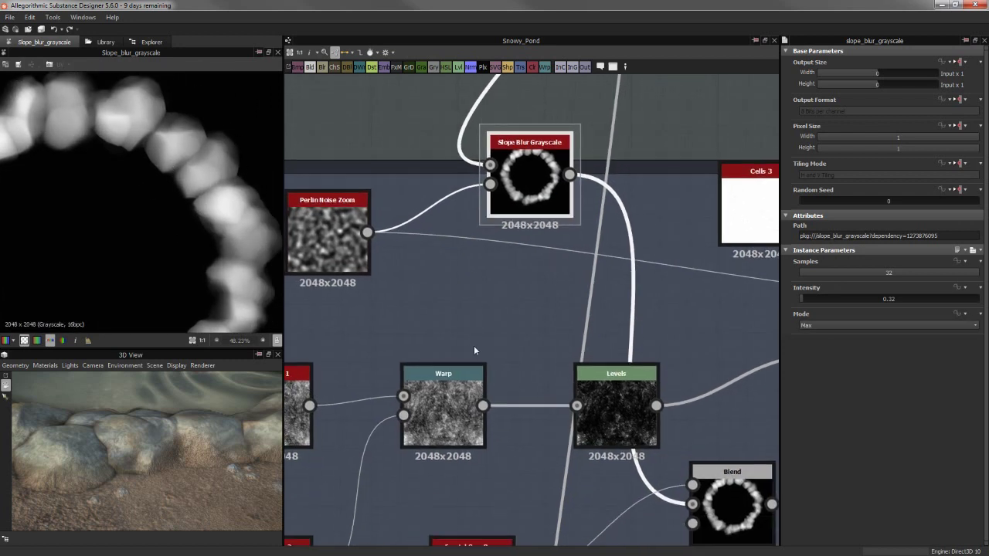
{"action": "scroll", "coordinate": [508, 325], "scroll_direction": "down", "scroll_amount": 1}
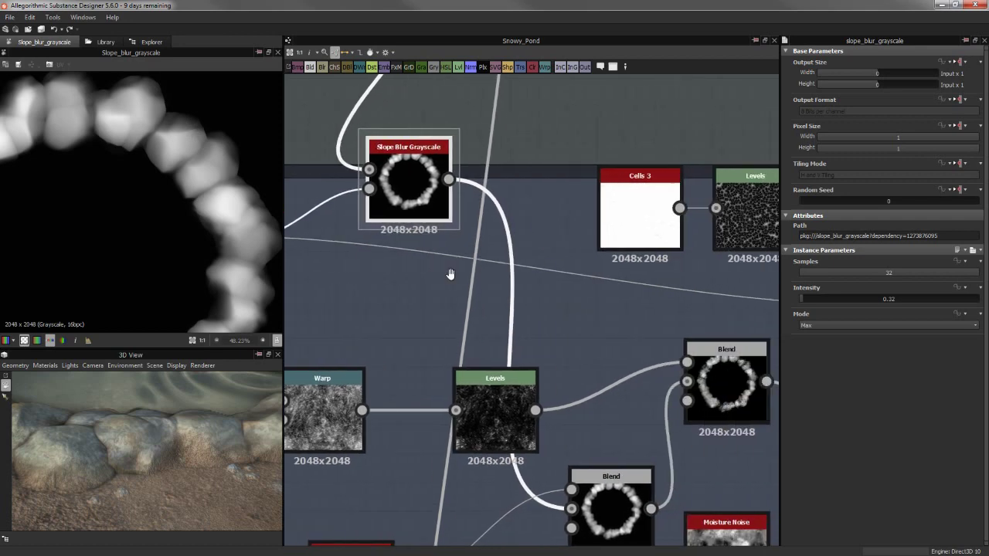
{"action": "scroll", "coordinate": [537, 233], "scroll_direction": "down", "scroll_amount": 1}
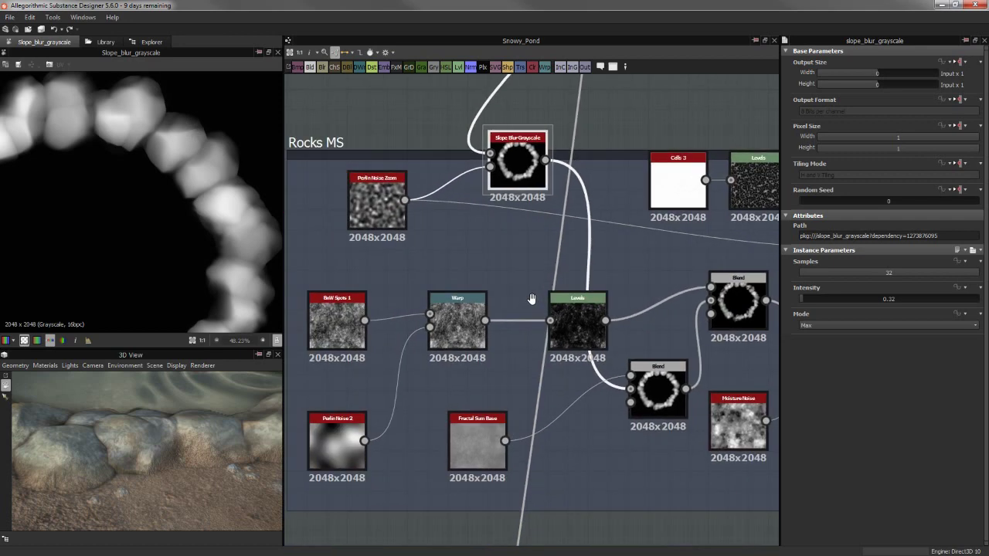
{"action": "left_click", "coordinate": [373, 282]}
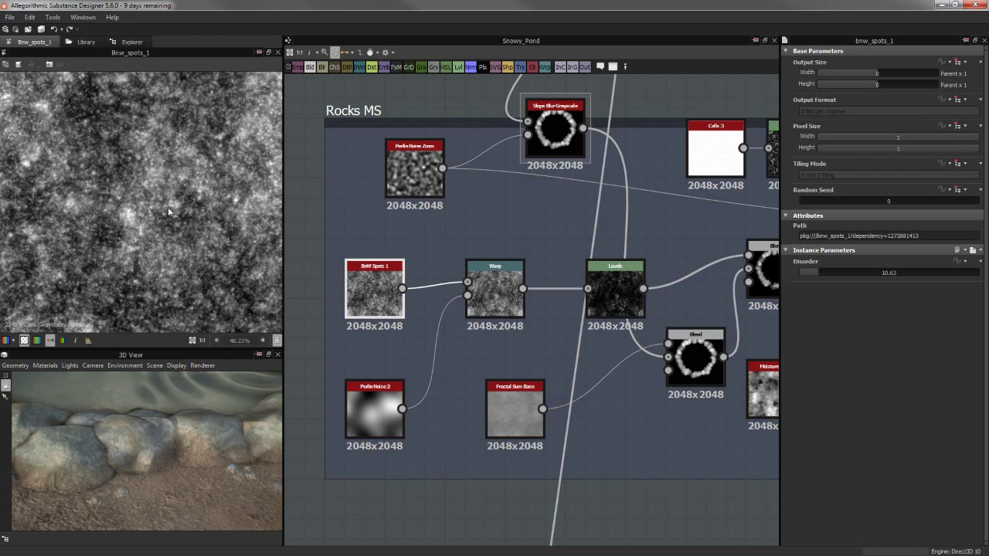
Preview the Rocks MS Warp, Perlin Noise 2, Levels and upper Blend outputs
{"action": "left_click", "coordinate": [503, 313]}
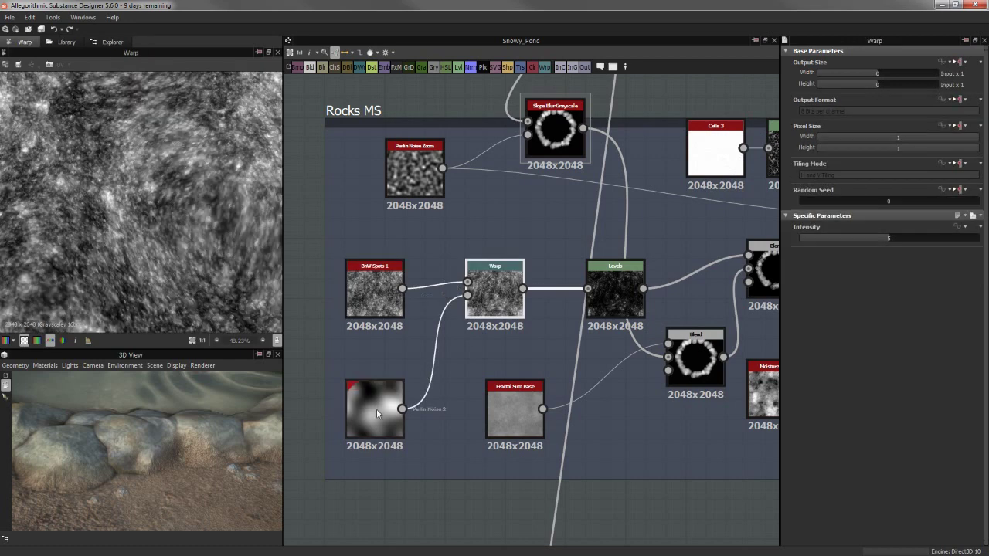
{"action": "left_click", "coordinate": [374, 411]}
{"action": "left_click", "coordinate": [506, 290]}
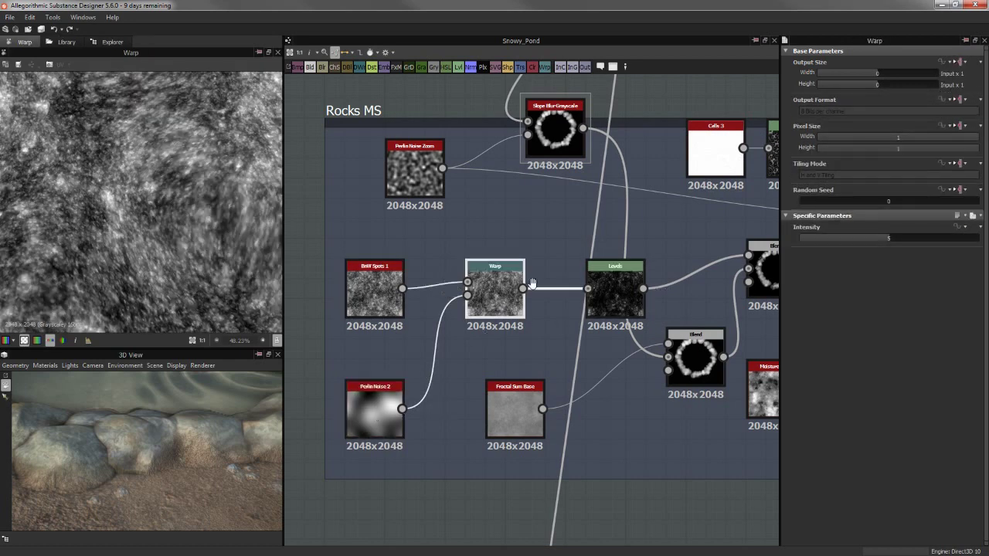
{"action": "middle_click_drag", "start_coordinate": [532, 283], "coordinate": [468, 290]}
{"action": "left_click", "coordinate": [552, 296]}
{"action": "middle_click_drag", "start_coordinate": [552, 296], "coordinate": [507, 296]}
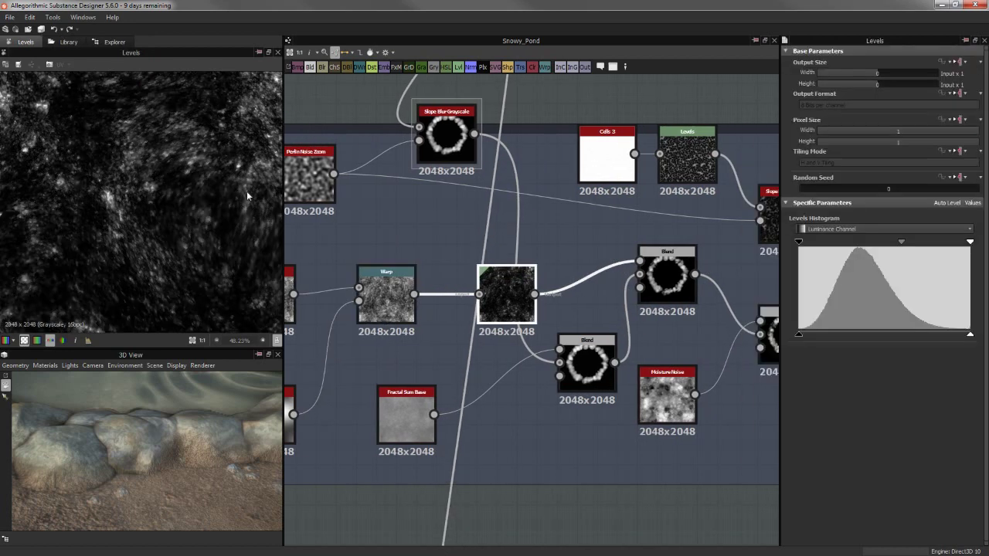
{"action": "scroll", "coordinate": [157, 187], "scroll_direction": "down", "scroll_amount": 2}
{"action": "scroll", "coordinate": [180, 162], "scroll_direction": "down", "scroll_amount": 2}
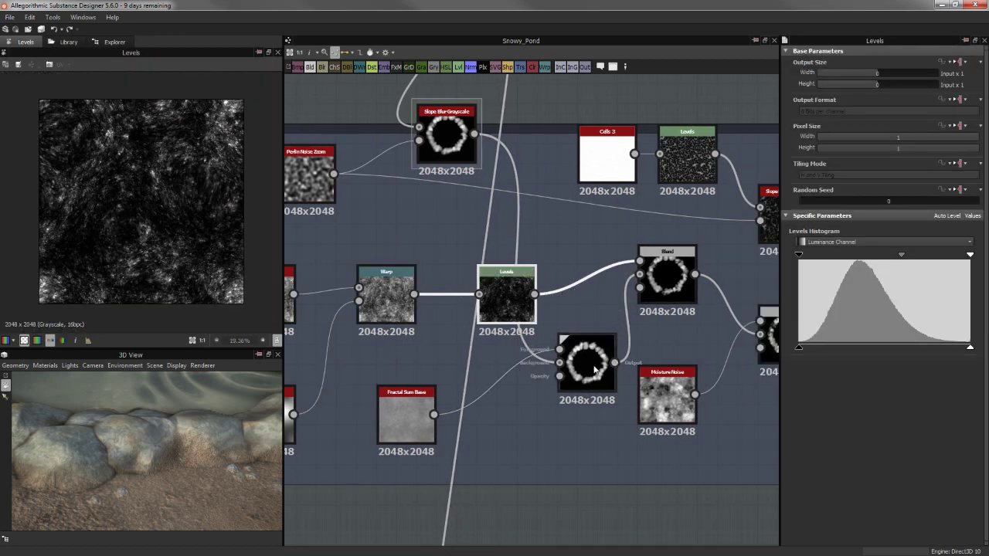
{"action": "left_click", "coordinate": [664, 287]}
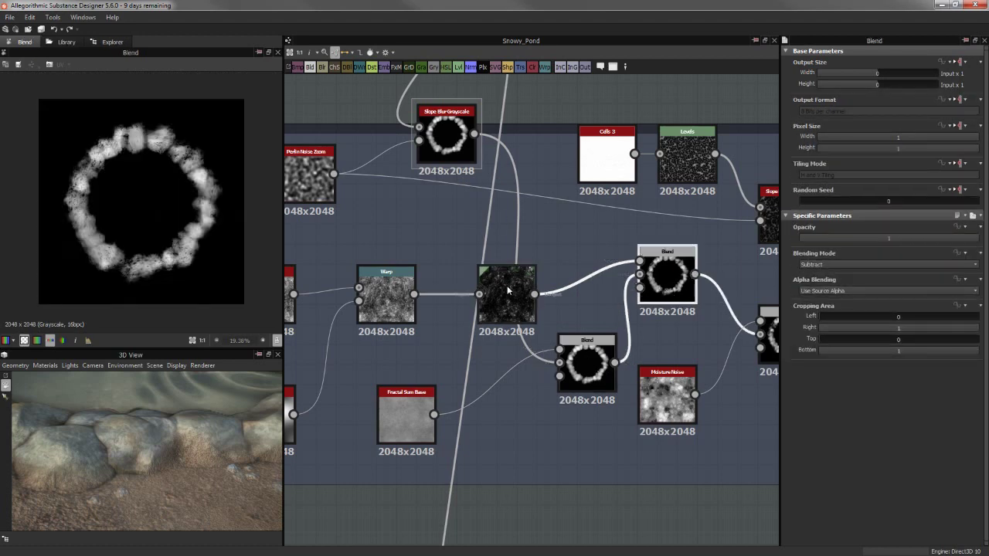
Move Levels beside the Blend, then preview Levels, Slope Blur Grayscale and the lower Blend
{"action": "mouse_move", "coordinate": [511, 283]}
{"action": "left_mouse_down"}
{"action": "mouse_move", "coordinate": [561, 244]}
{"action": "mouse_move", "coordinate": [583, 246]}
{"action": "left_mouse_up"}
{"action": "middle_click_drag", "start_coordinate": [587, 258], "coordinate": [578, 260]}
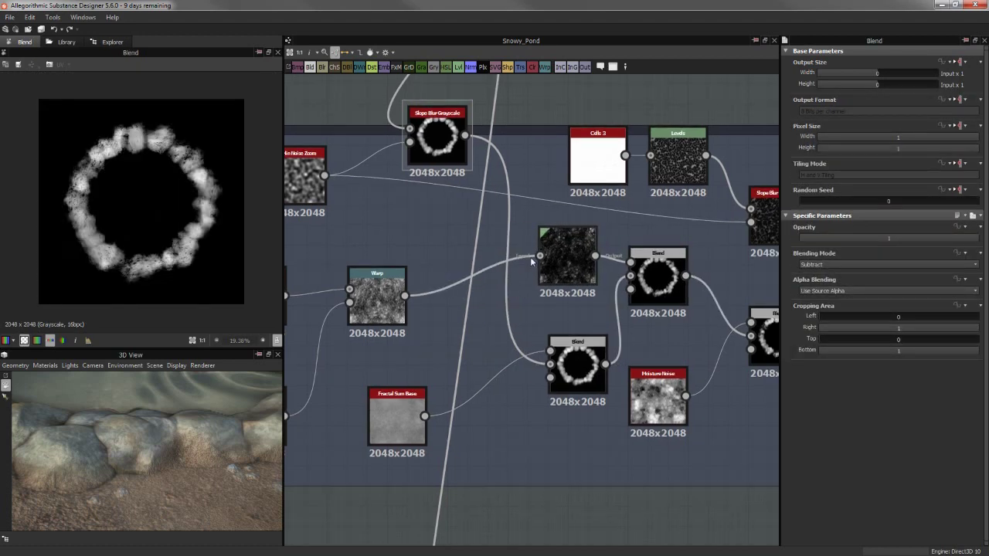
{"action": "double_click", "coordinate": [579, 260]}
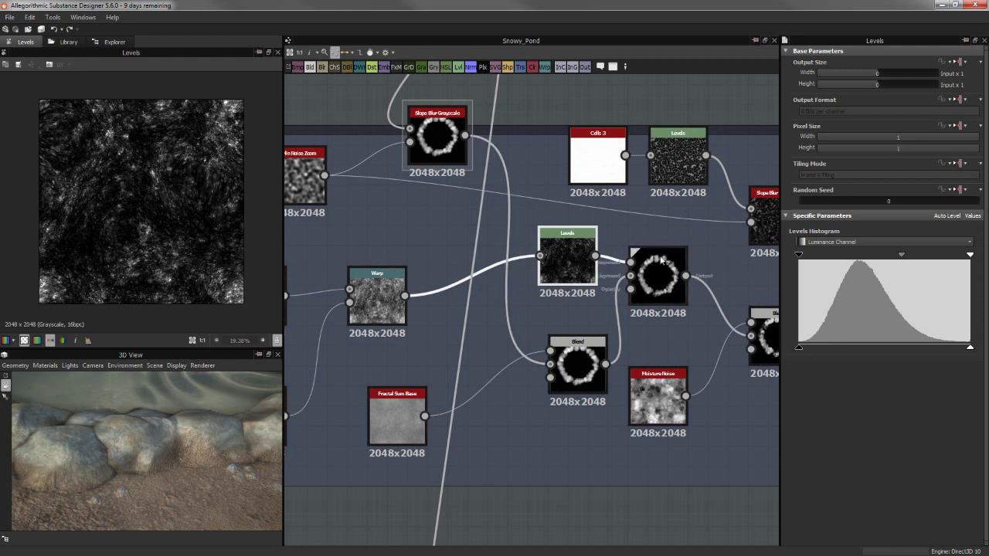
{"action": "double_click", "coordinate": [429, 129]}
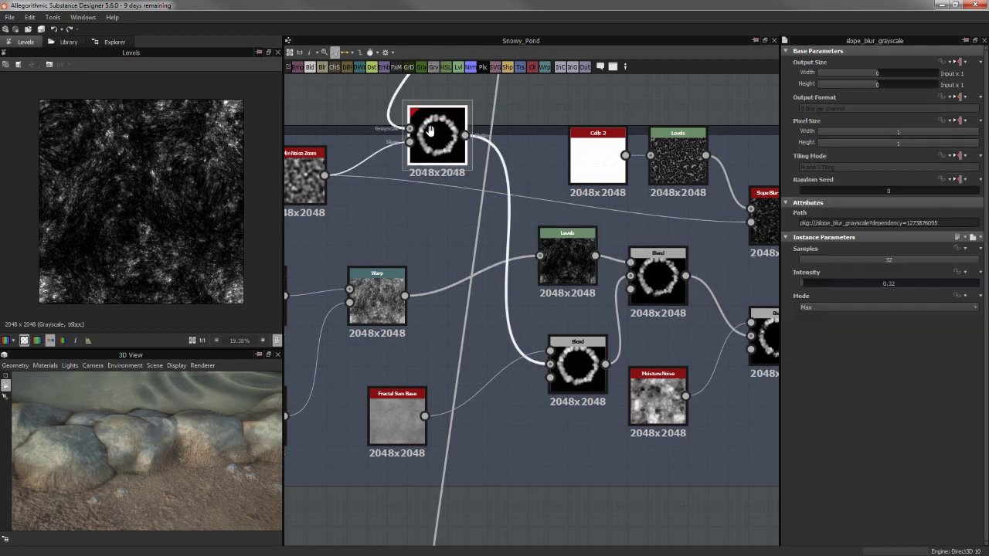
{"action": "double_click", "coordinate": [576, 365]}
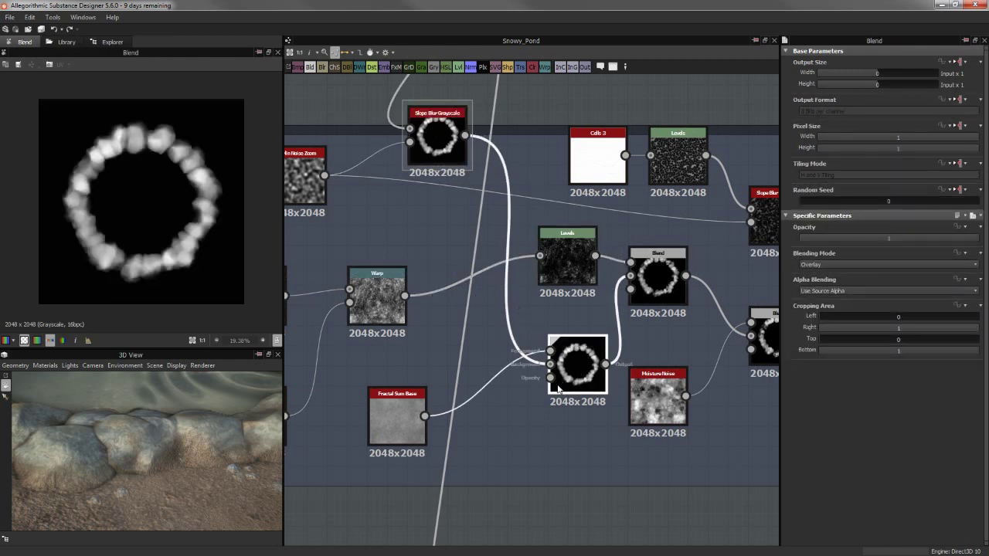
{"action": "scroll", "coordinate": [177, 217], "scroll_direction": "up", "scroll_amount": 1}
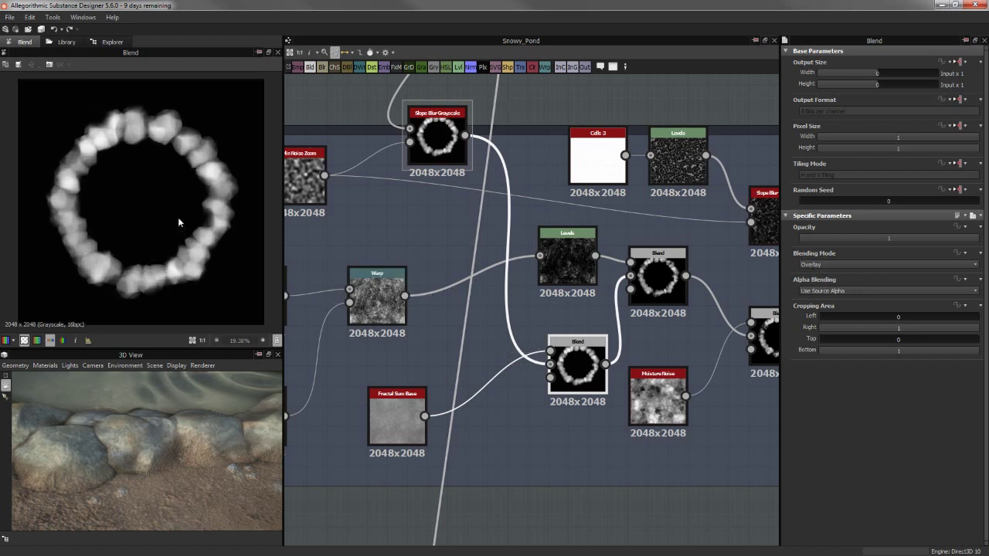
{"action": "scroll", "coordinate": [215, 190], "scroll_direction": "up", "scroll_amount": 4}
{"action": "middle_click_drag", "start_coordinate": [215, 190], "coordinate": [206, 216]}
{"action": "scroll", "coordinate": [188, 186], "scroll_direction": "up", "scroll_amount": 2}
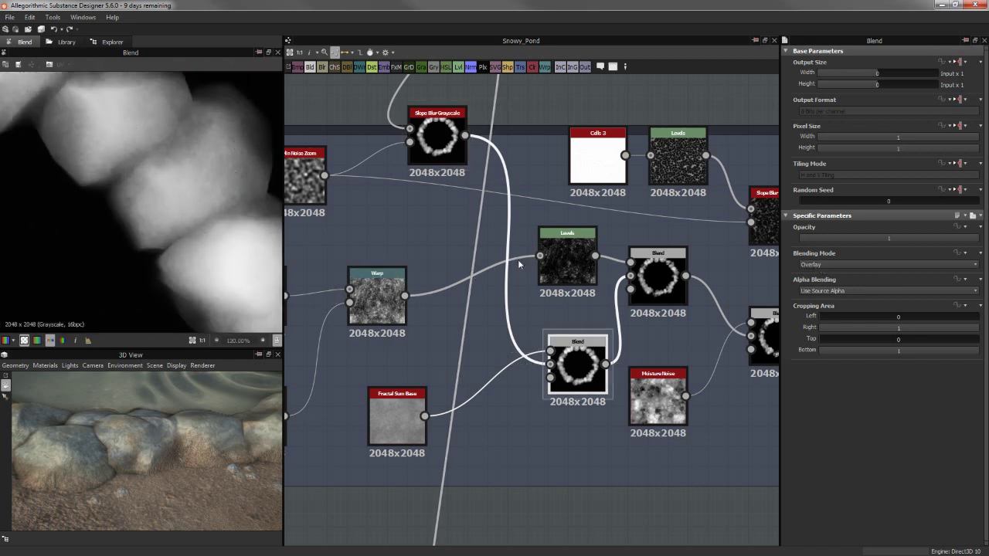
Shift the Slope Blur Grayscale node down-left and the Levels node further left
{"action": "middle_click_drag", "start_coordinate": [518, 259], "coordinate": [433, 259]}
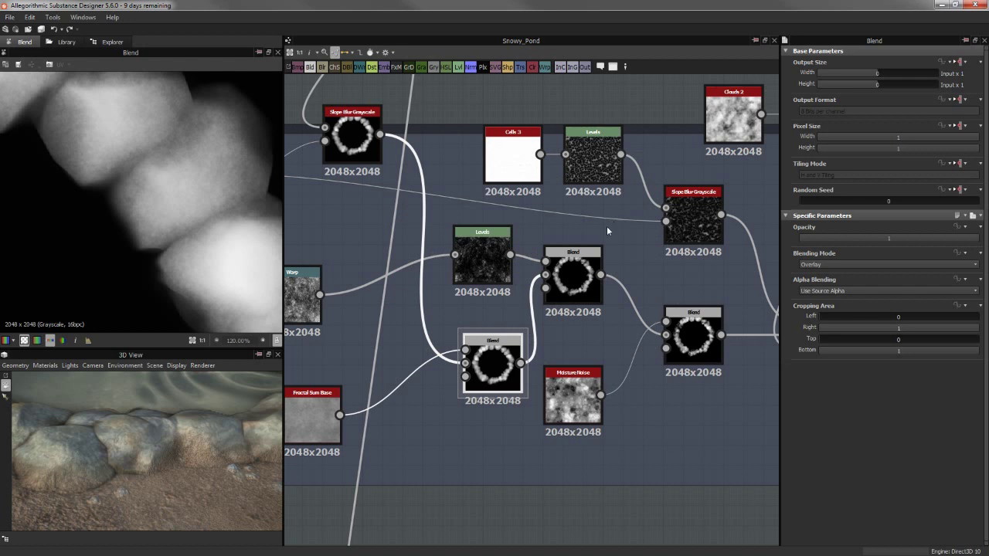
{"action": "middle_click_drag", "start_coordinate": [582, 221], "coordinate": [658, 223]}
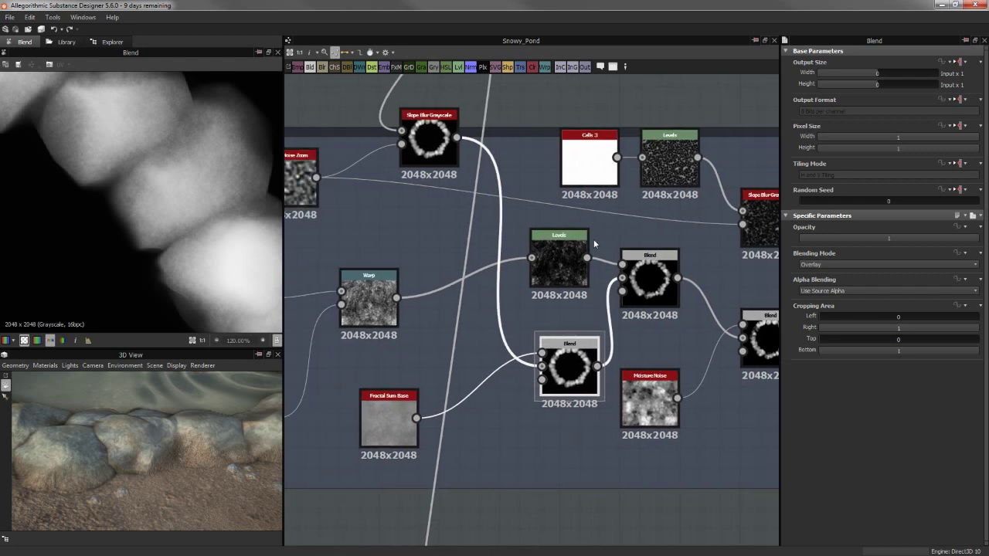
{"action": "left_click_drag", "start_coordinate": [437, 162], "coordinate": [418, 182]}
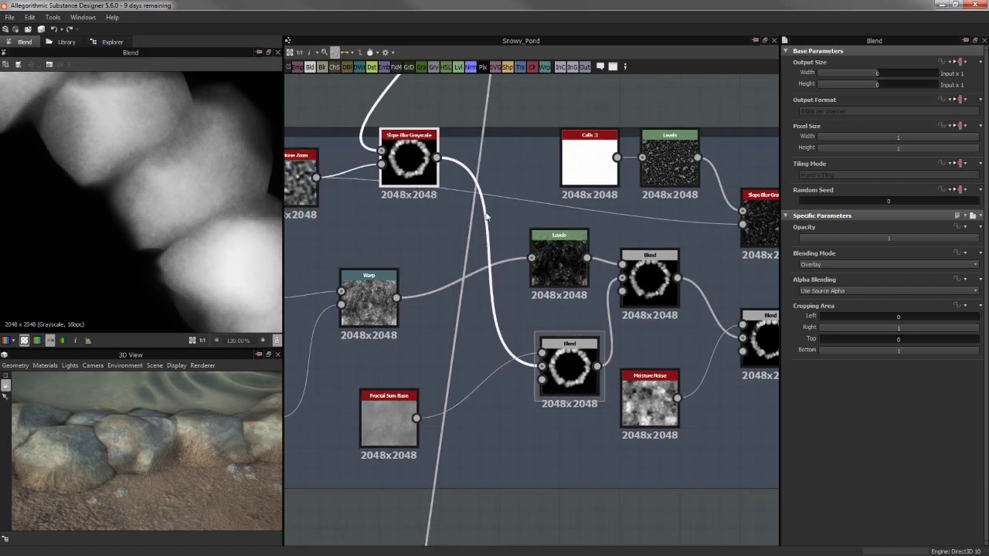
{"action": "left_click", "coordinate": [541, 246]}
{"action": "middle_click_drag", "start_coordinate": [554, 262], "coordinate": [473, 259]}
{"action": "left_click_drag", "start_coordinate": [474, 259], "coordinate": [444, 262]}
{"action": "left_click_drag", "start_coordinate": [384, 292], "coordinate": [398, 294]}
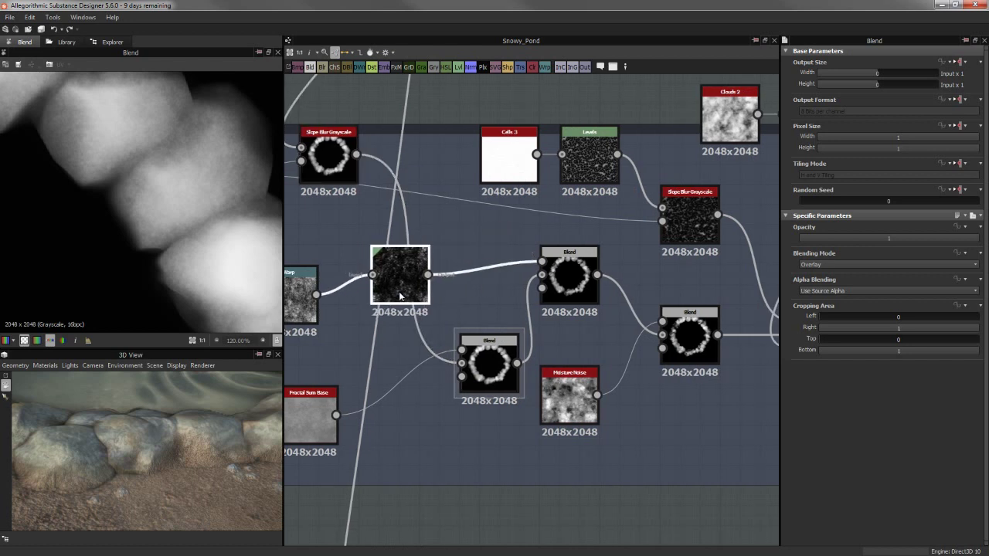
{"action": "left_click", "coordinate": [472, 351]}
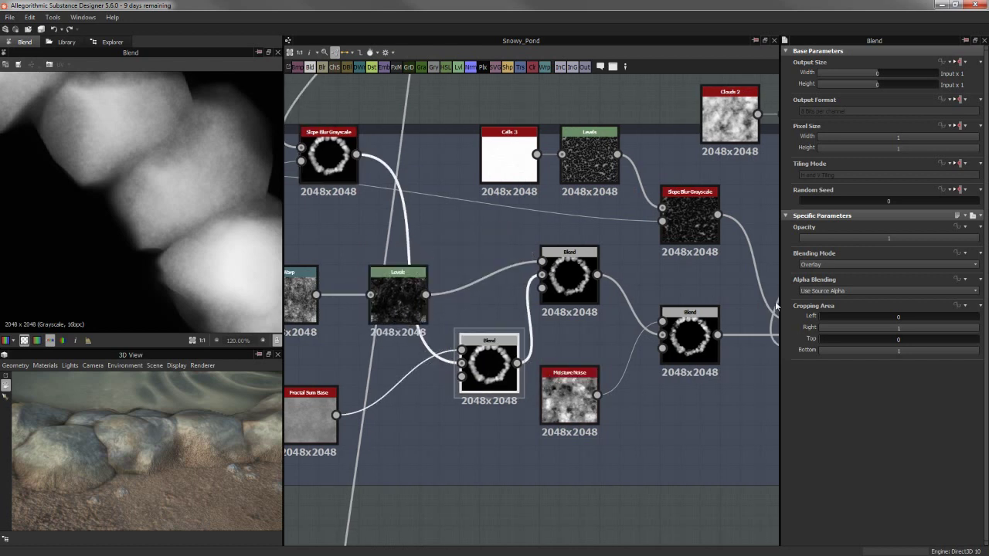
Move Moisture Noise and the right Blend slightly right, previewing the Overlay Blend at 0.99
{"action": "middle_click_drag", "start_coordinate": [564, 283], "coordinate": [518, 281]}
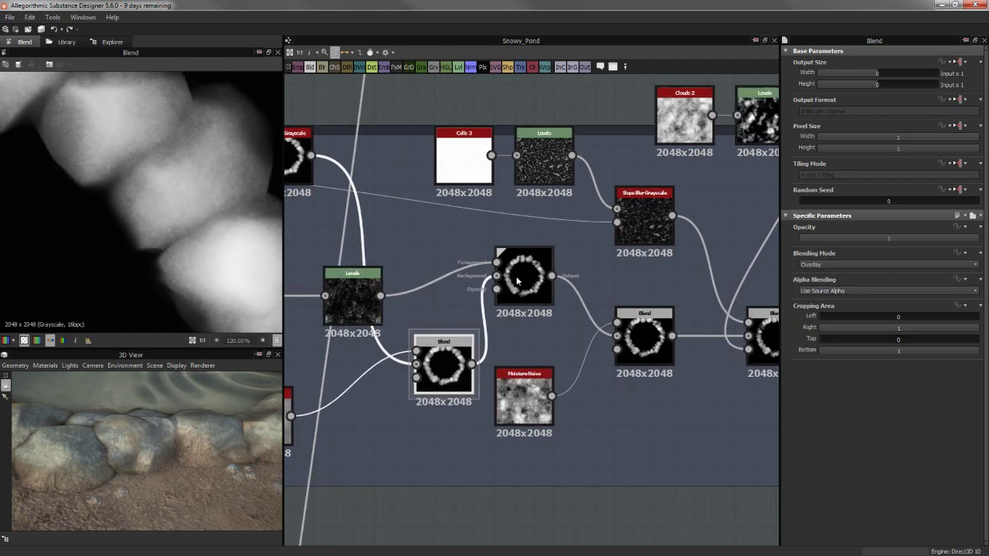
{"action": "left_click", "coordinate": [518, 281]}
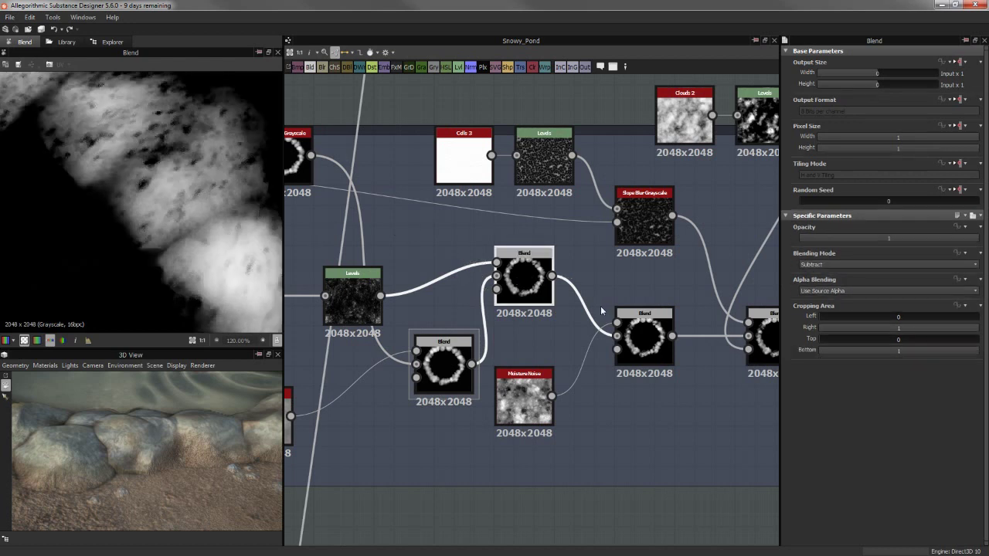
{"action": "middle_click_drag", "start_coordinate": [601, 308], "coordinate": [538, 295]}
{"action": "left_click_drag", "start_coordinate": [464, 379], "coordinate": [491, 381]}
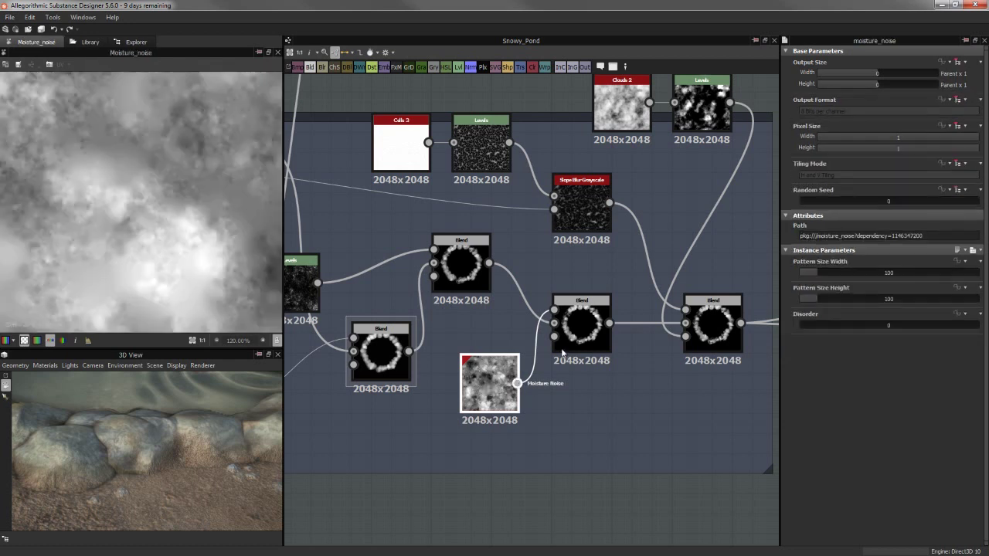
{"action": "left_click", "coordinate": [564, 344]}
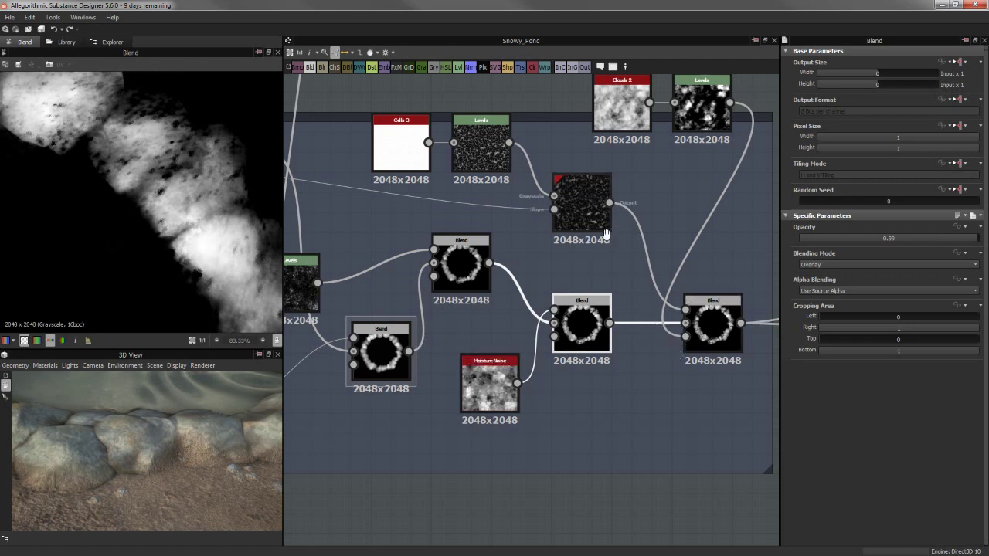
{"action": "middle_click_drag", "start_coordinate": [721, 328], "coordinate": [635, 357]}
{"action": "left_click_drag", "start_coordinate": [635, 357], "coordinate": [645, 357]}
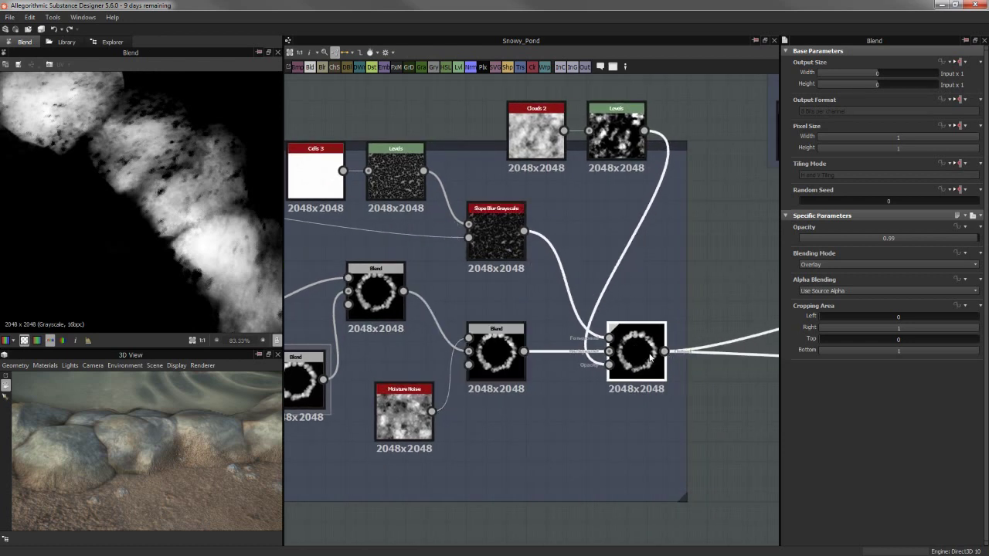
Preview Cells 3, its Levels, and the cracked Slope Blur Grayscale (Intensity 1.38, Min)
{"action": "double_click", "coordinate": [328, 167]}
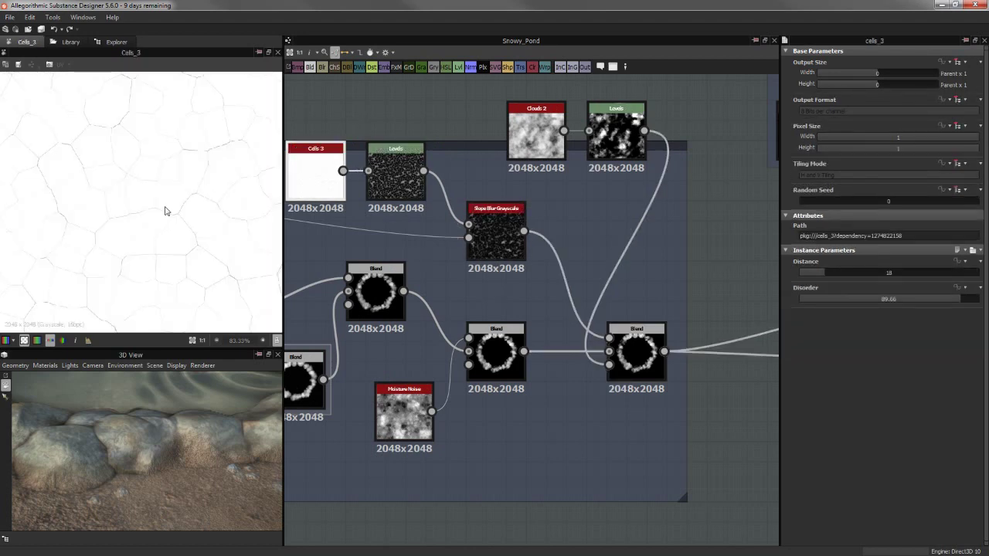
{"action": "double_click", "coordinate": [395, 174]}
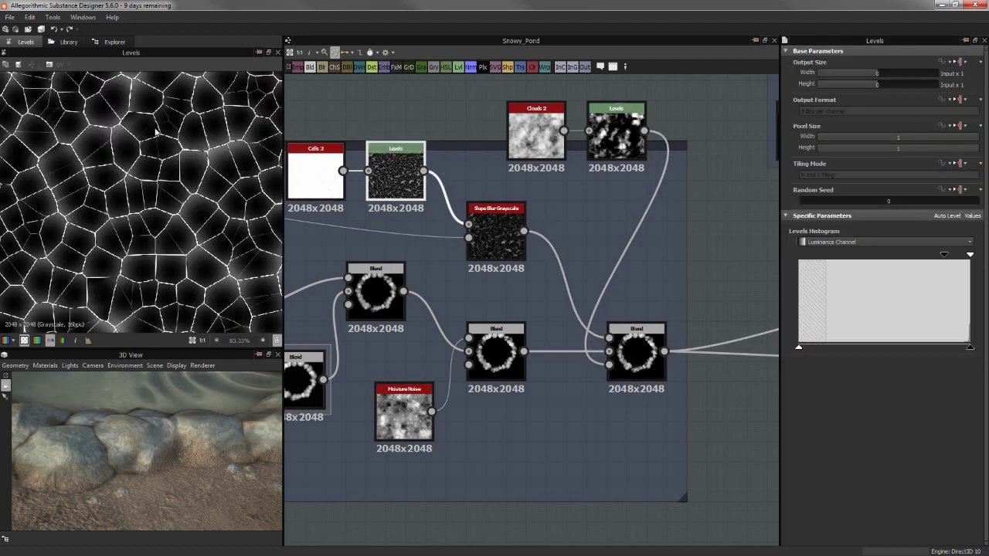
{"action": "left_click", "coordinate": [396, 174]}
{"action": "left_click", "coordinate": [494, 236]}
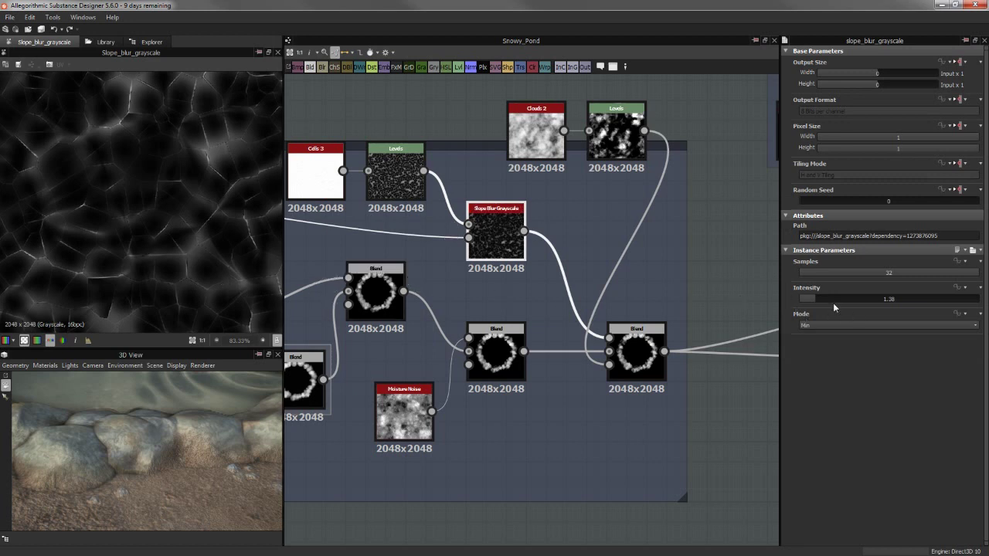
{"action": "middle_click_drag", "start_coordinate": [332, 112], "coordinate": [669, 126]}
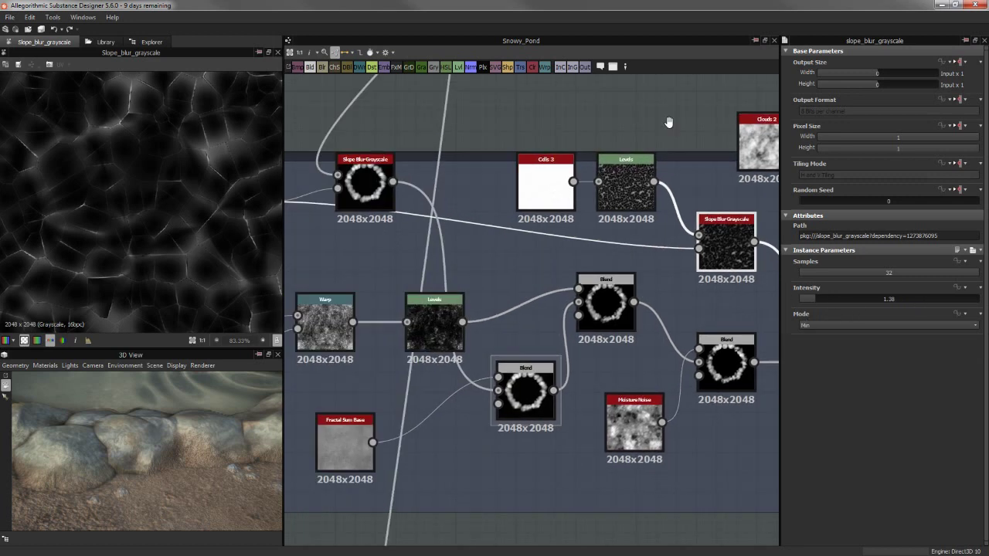
{"action": "scroll", "coordinate": [669, 126], "scroll_direction": "down", "scroll_amount": 2}
Place Perlin Noise Zoom beside Warp and the middle Blend beside Moisture Noise; shift Slope Blur right
{"action": "mouse_move", "coordinate": [436, 184]}
{"action": "left_mouse_down"}
{"action": "mouse_move", "coordinate": [480, 231]}
{"action": "mouse_move", "coordinate": [402, 219]}
{"action": "left_mouse_up"}
{"action": "scroll", "coordinate": [483, 235], "scroll_direction": "up", "scroll_amount": 2}
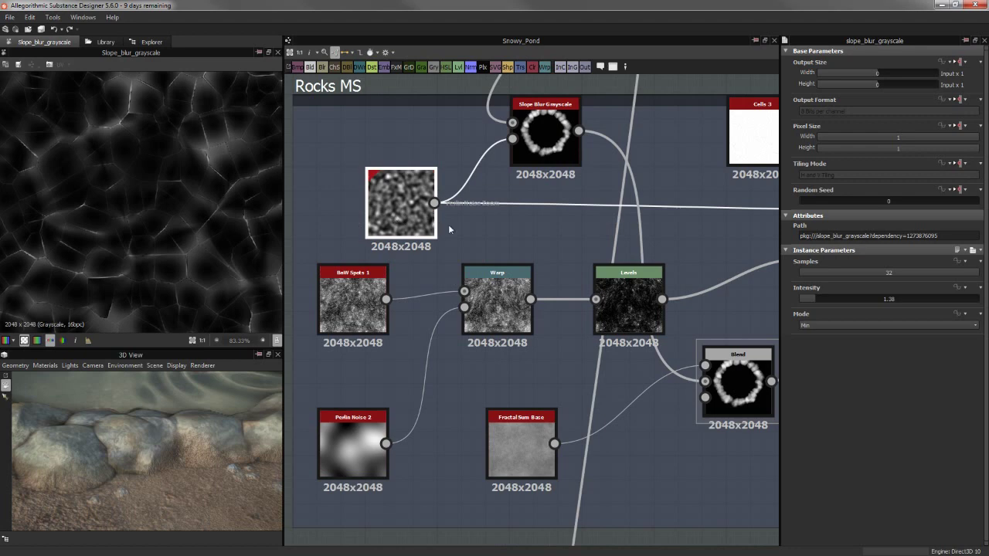
{"action": "scroll", "coordinate": [448, 226], "scroll_direction": "down", "scroll_amount": 1}
{"action": "left_click_drag", "start_coordinate": [422, 221], "coordinate": [381, 221]}
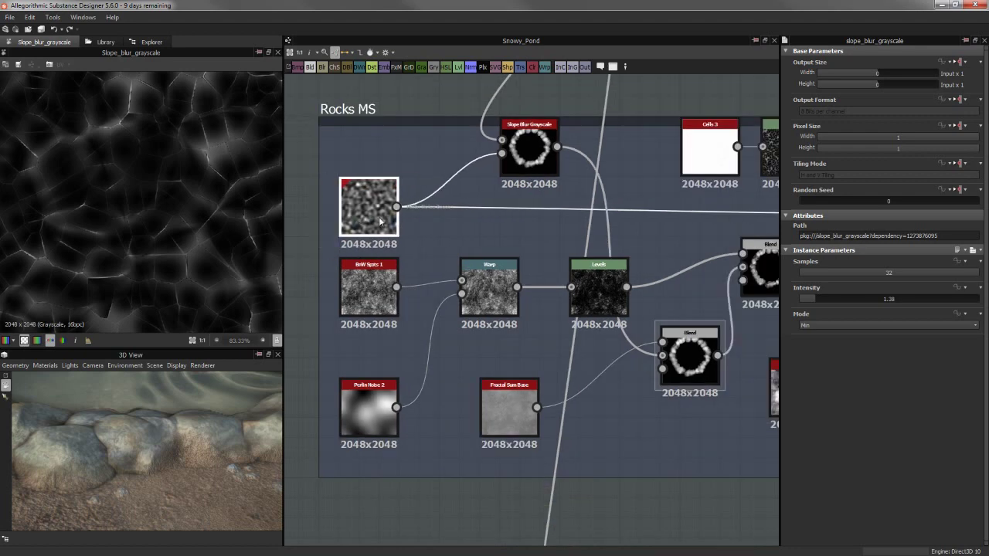
{"action": "middle_click_drag", "start_coordinate": [451, 245], "coordinate": [415, 265]}
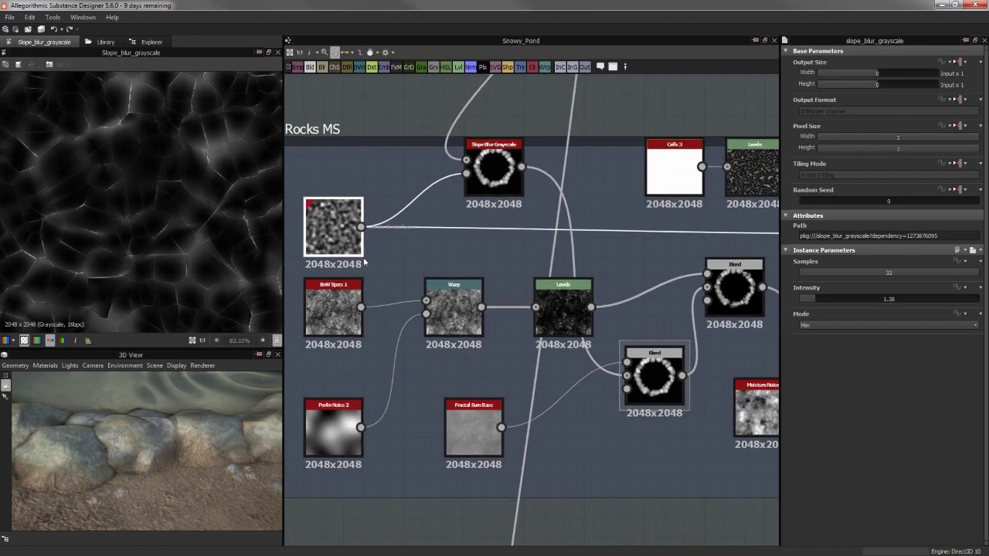
{"action": "mouse_move", "coordinate": [474, 269]}
{"action": "middle_mouse_down"}
{"action": "mouse_move", "coordinate": [446, 273]}
{"action": "mouse_move", "coordinate": [400, 245]}
{"action": "middle_mouse_up"}
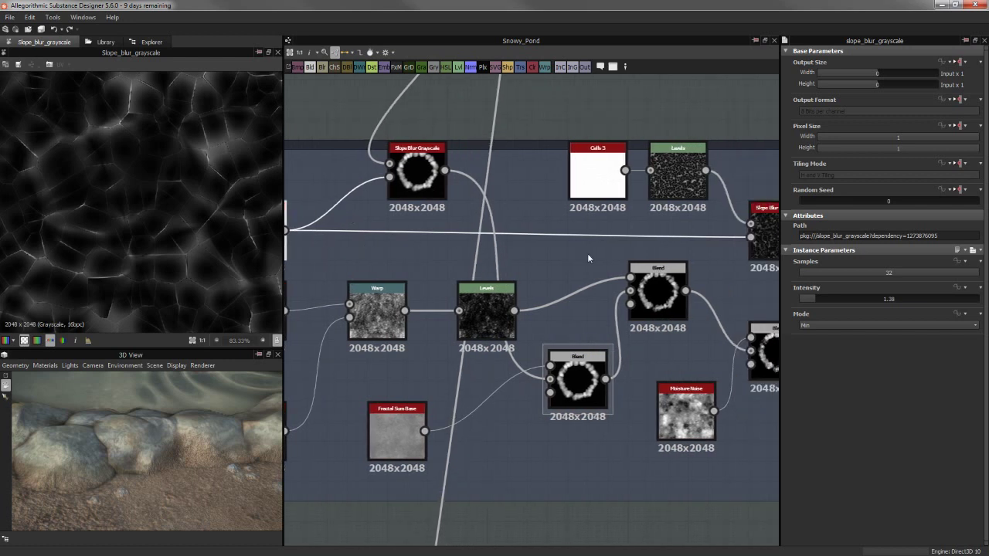
{"action": "middle_click_drag", "start_coordinate": [587, 254], "coordinate": [390, 267]}
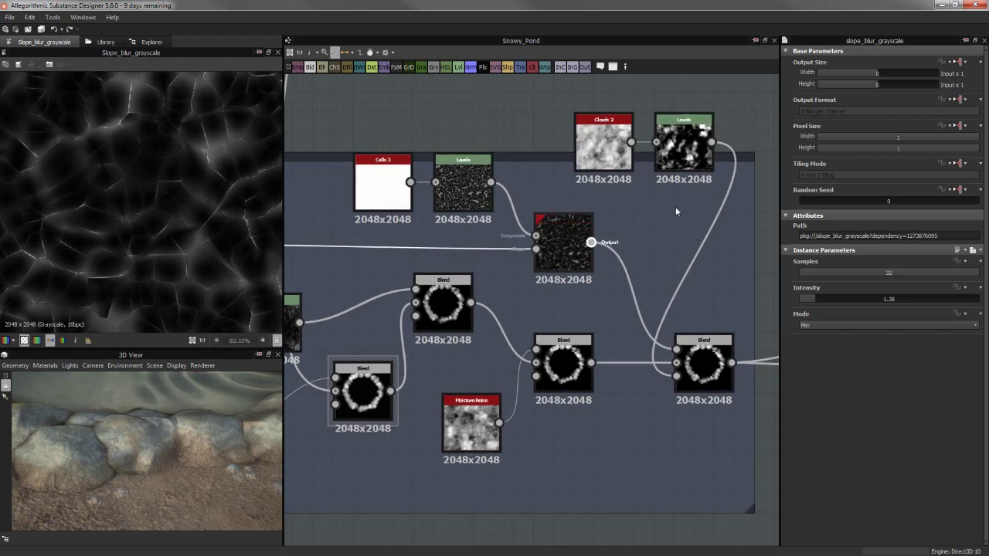
{"action": "middle_click_drag", "start_coordinate": [675, 206], "coordinate": [647, 247]}
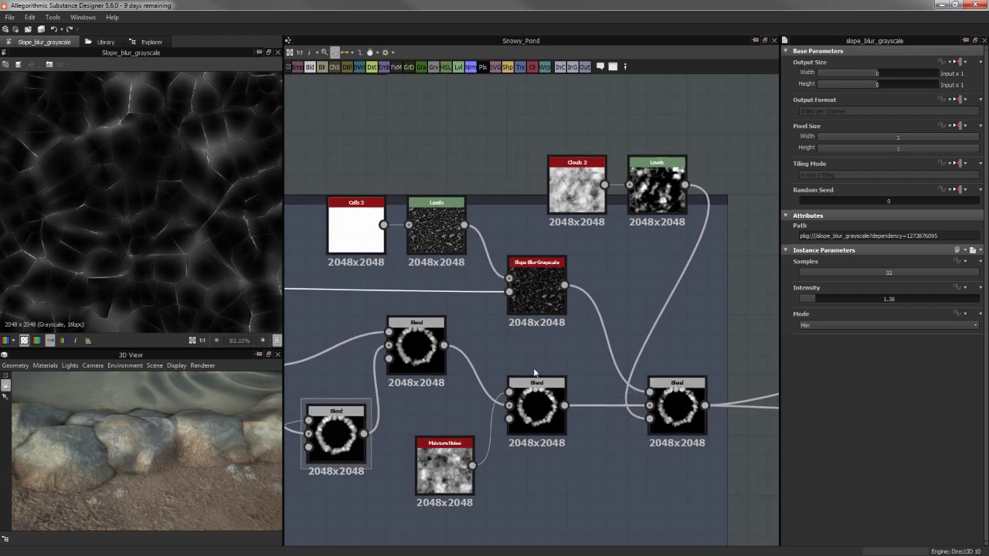
{"action": "left_click_drag", "start_coordinate": [530, 413], "coordinate": [530, 473]}
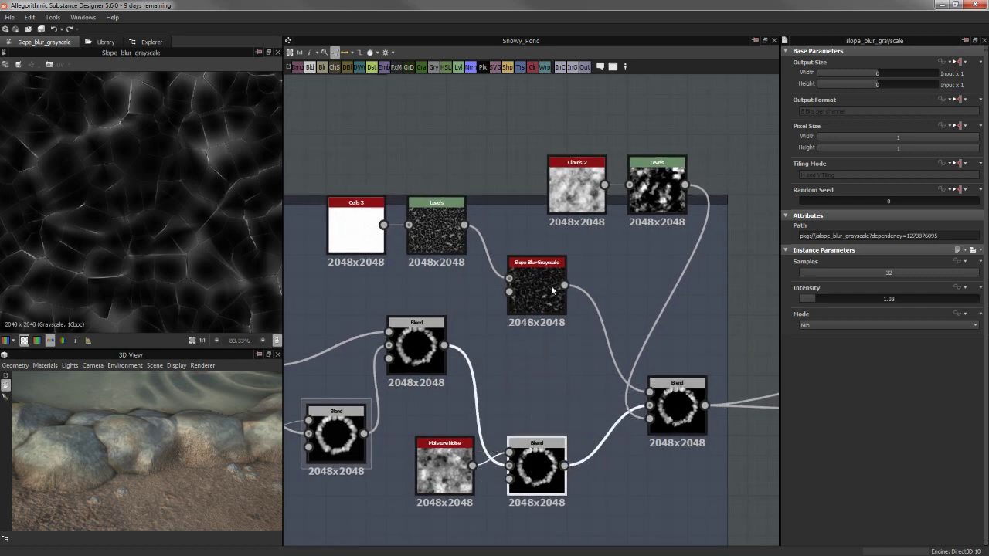
{"action": "left_click_drag", "start_coordinate": [549, 308], "coordinate": [579, 307]}
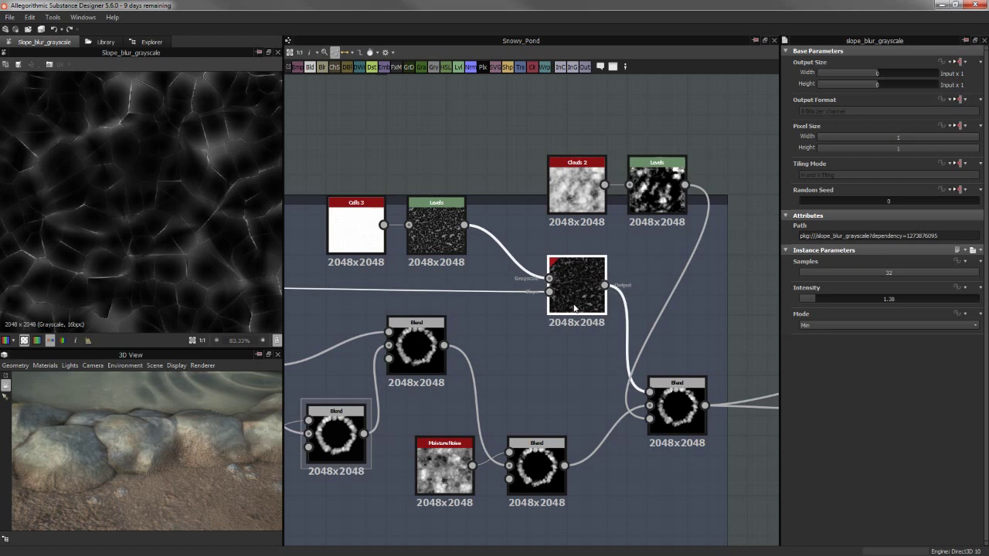
Box-select the Cells 3 and Levels nodes and shift them slightly
{"action": "left_click", "coordinate": [342, 177]}
{"action": "left_click", "coordinate": [404, 204]}
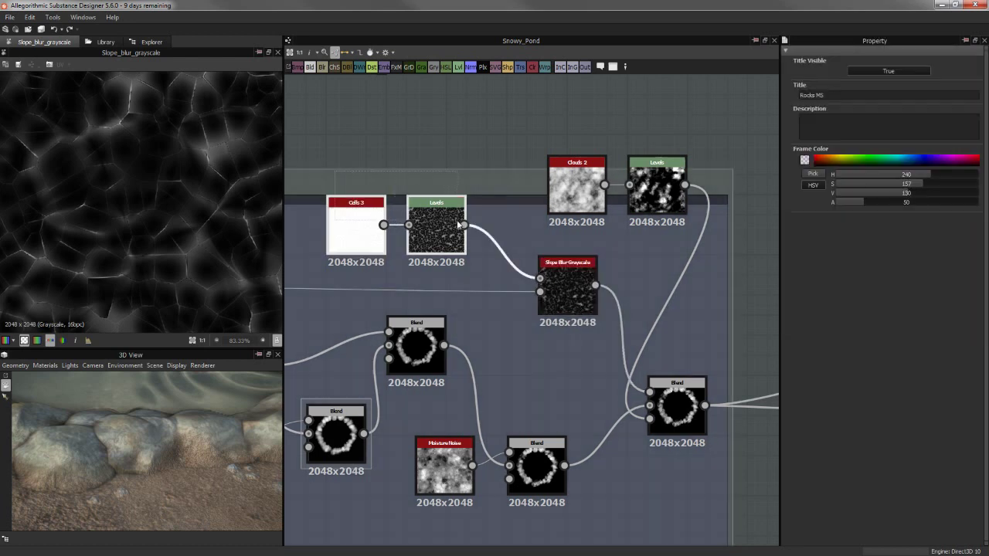
{"action": "left_click", "coordinate": [446, 163]}
{"action": "mouse_move", "coordinate": [303, 225]}
{"action": "left_mouse_down"}
{"action": "mouse_move", "coordinate": [442, 254]}
{"action": "mouse_move", "coordinate": [462, 274]}
{"action": "left_mouse_up"}
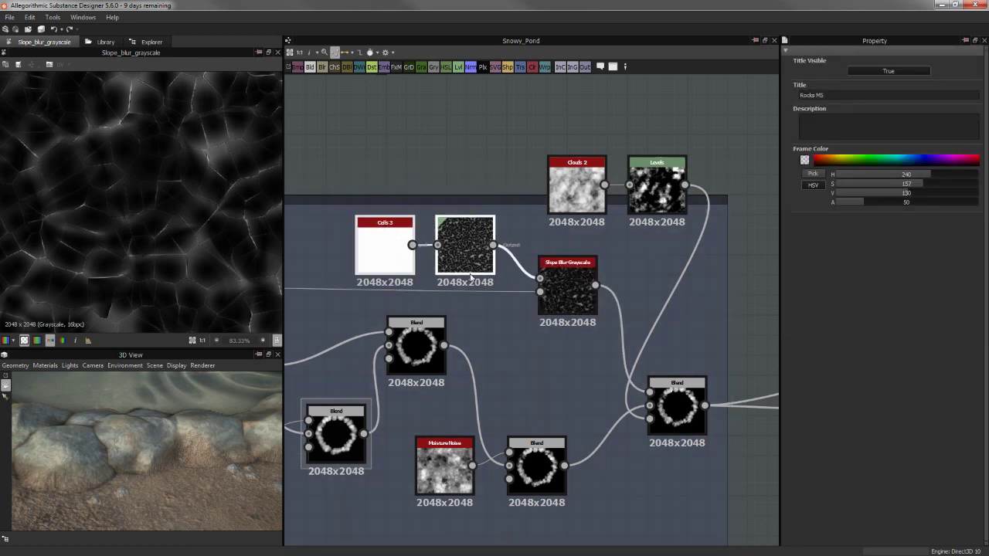
{"action": "middle_click_drag", "start_coordinate": [514, 191], "coordinate": [414, 162]}
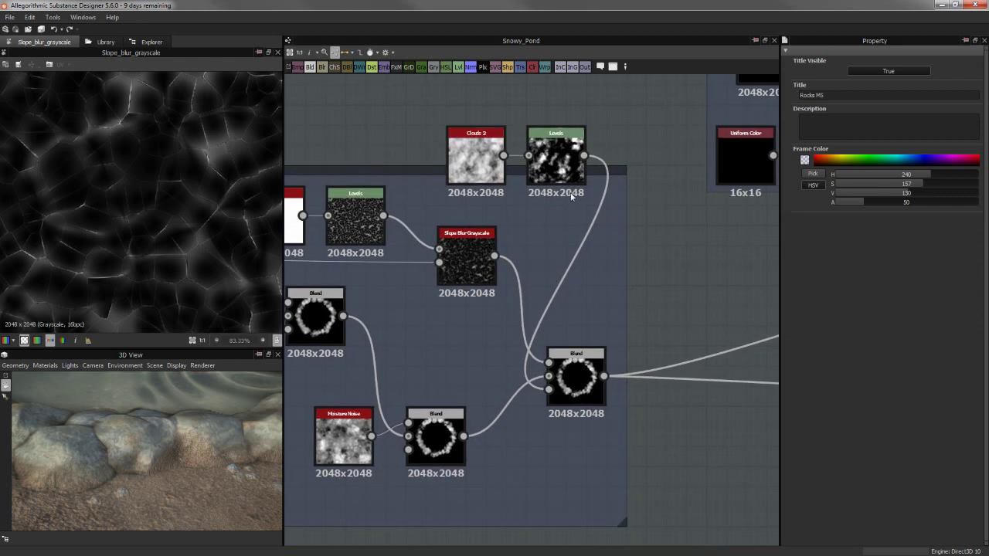
Orbit the 3D view, then preview Clouds 2, its Levels, and the rock-ring Blend (Subtract 0.71)
{"action": "mouse_move", "coordinate": [216, 408]}
{"action": "left_mouse_down"}
{"action": "mouse_move", "coordinate": [196, 431]}
{"action": "mouse_move", "coordinate": [213, 451]}
{"action": "left_mouse_up"}
{"action": "middle_click_drag", "start_coordinate": [557, 393], "coordinate": [591, 391]}
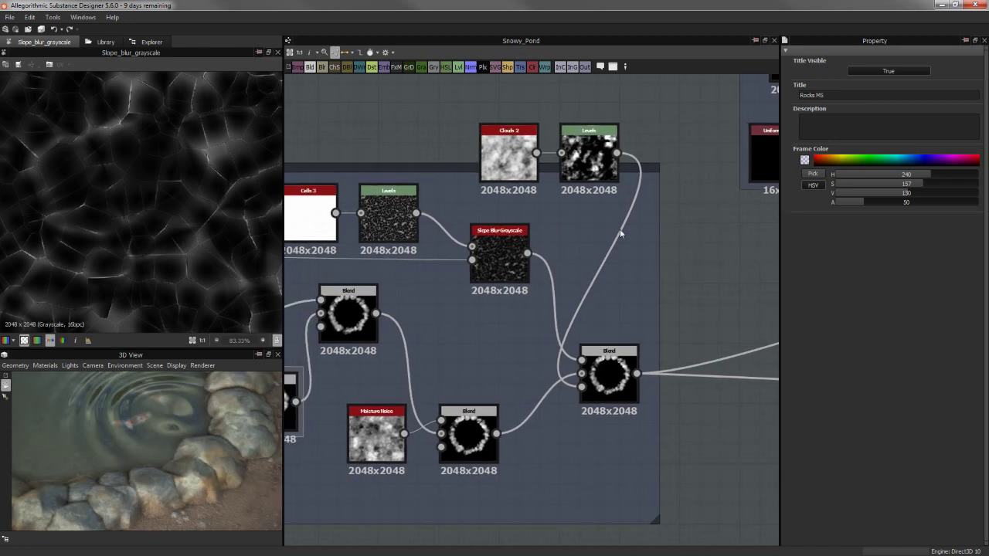
{"action": "double_click", "coordinate": [591, 392]}
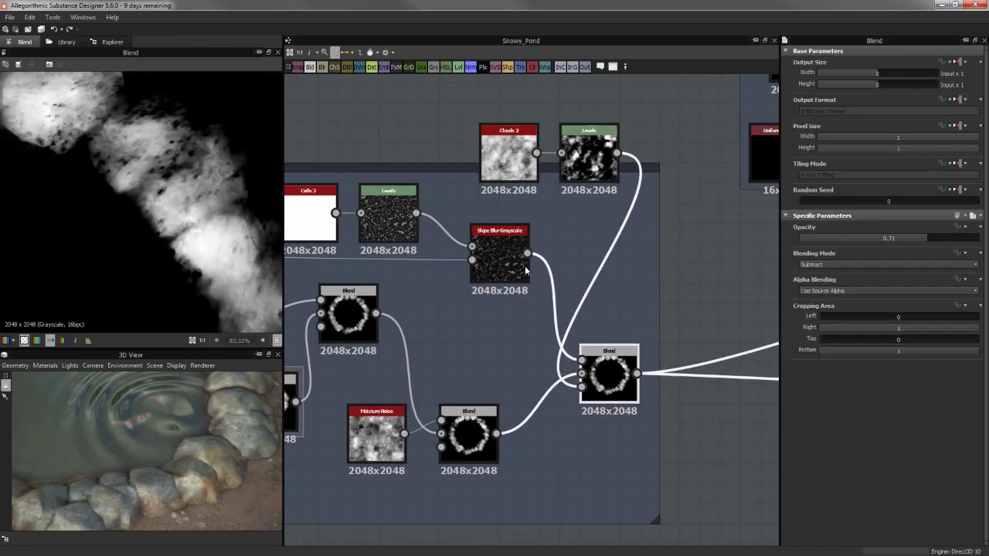
{"action": "double_click", "coordinate": [509, 154]}
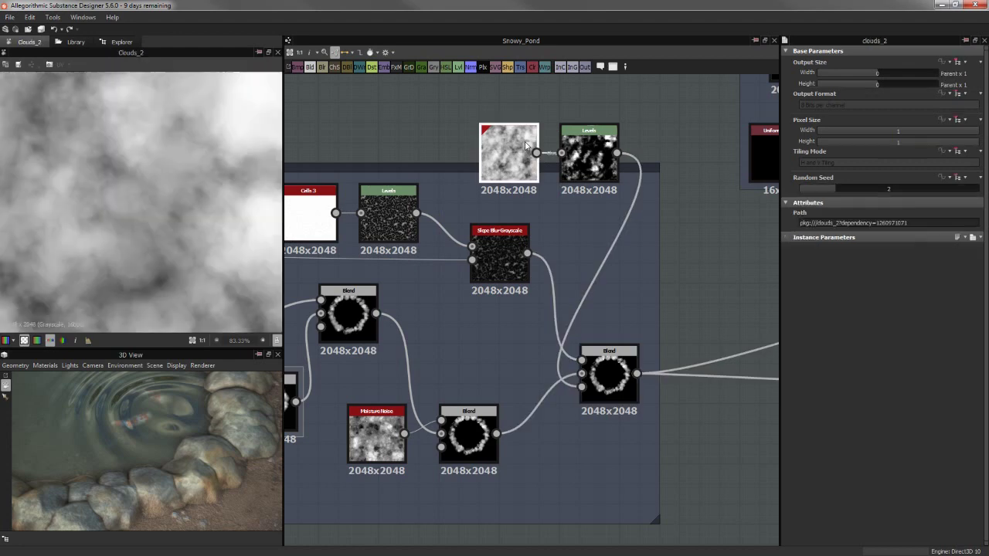
{"action": "key", "text": "f"}
{"action": "left_click", "coordinate": [589, 147]}
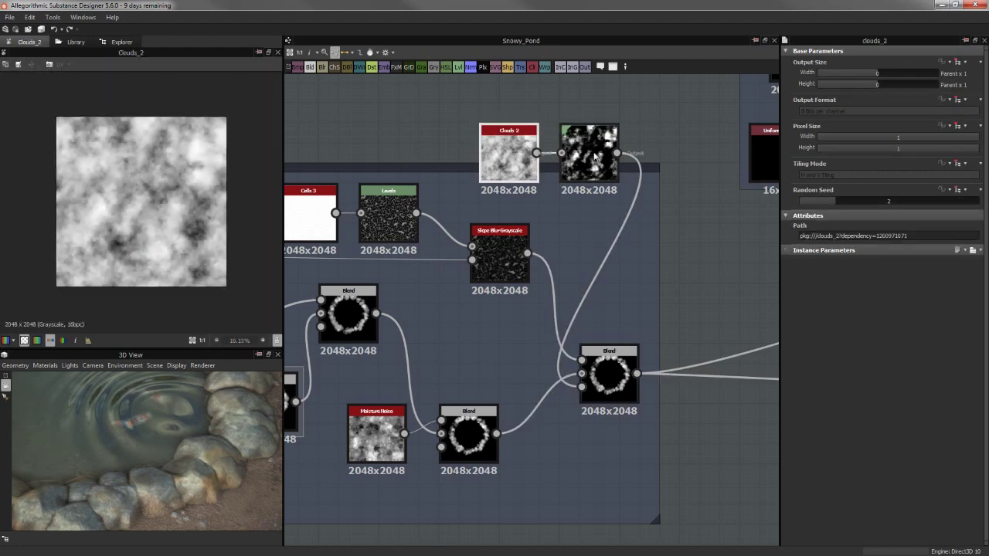
{"action": "double_click", "coordinate": [568, 170]}
{"action": "key", "text": "f"}
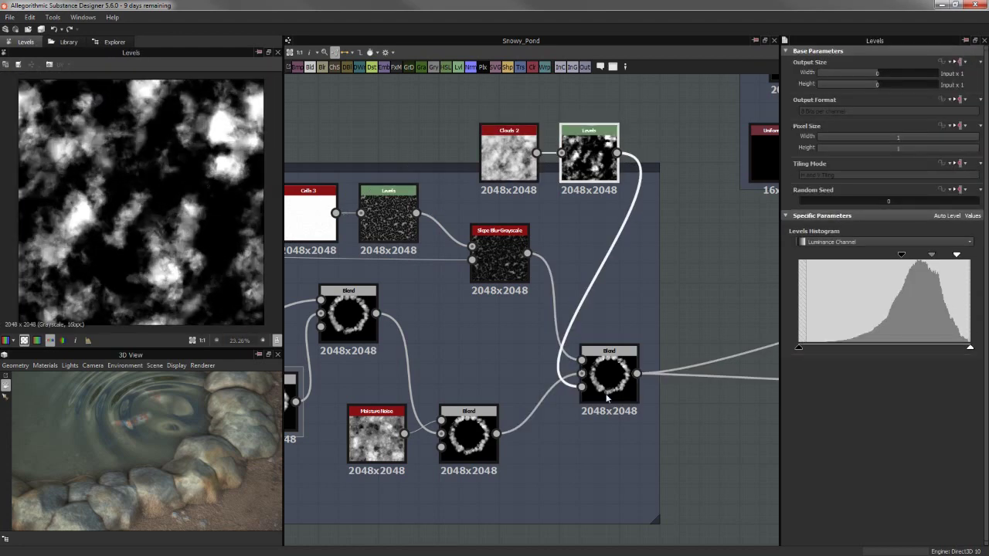
{"action": "double_click", "coordinate": [610, 387]}
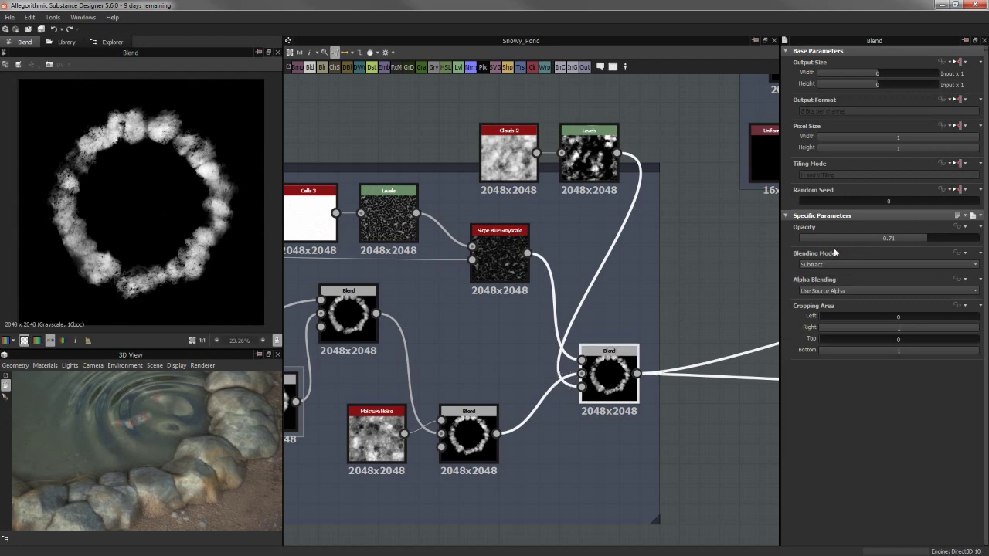
{"action": "scroll", "coordinate": [214, 210], "scroll_direction": "up", "scroll_amount": 2}
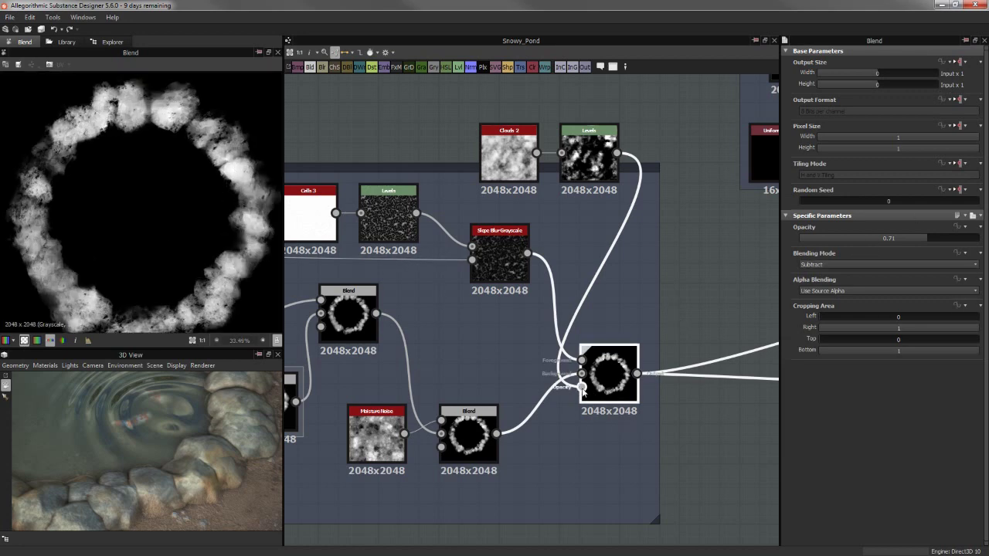
Bring the Water Height frame into view and drag its loose Blend node down-left
{"action": "scroll", "coordinate": [551, 371], "scroll_direction": "down", "scroll_amount": 3}
{"action": "scroll", "coordinate": [551, 368], "scroll_direction": "down", "scroll_amount": 3}
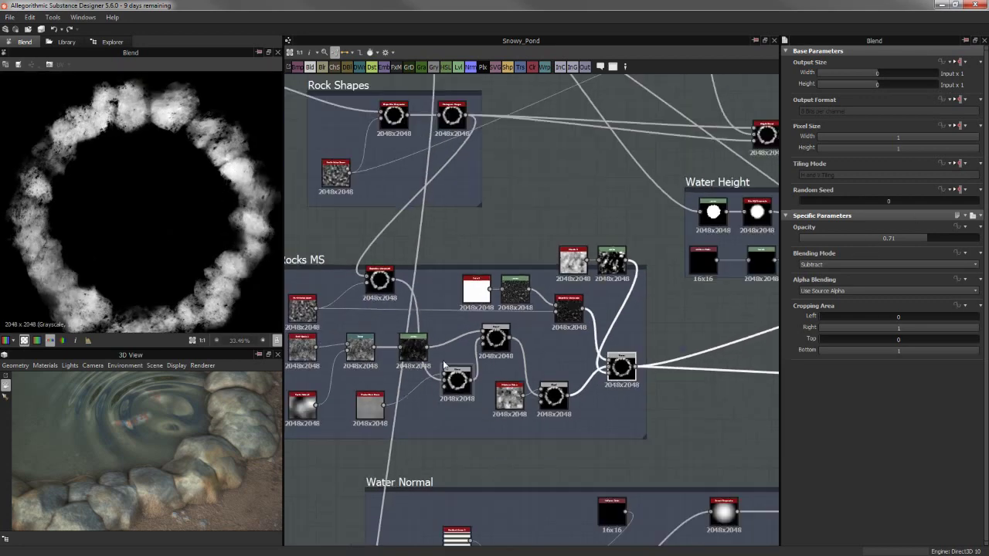
{"action": "scroll", "coordinate": [521, 390], "scroll_direction": "up", "scroll_amount": 2}
{"action": "middle_click_drag", "start_coordinate": [521, 389], "coordinate": [554, 367]}
{"action": "scroll", "coordinate": [554, 368], "scroll_direction": "down", "scroll_amount": 2}
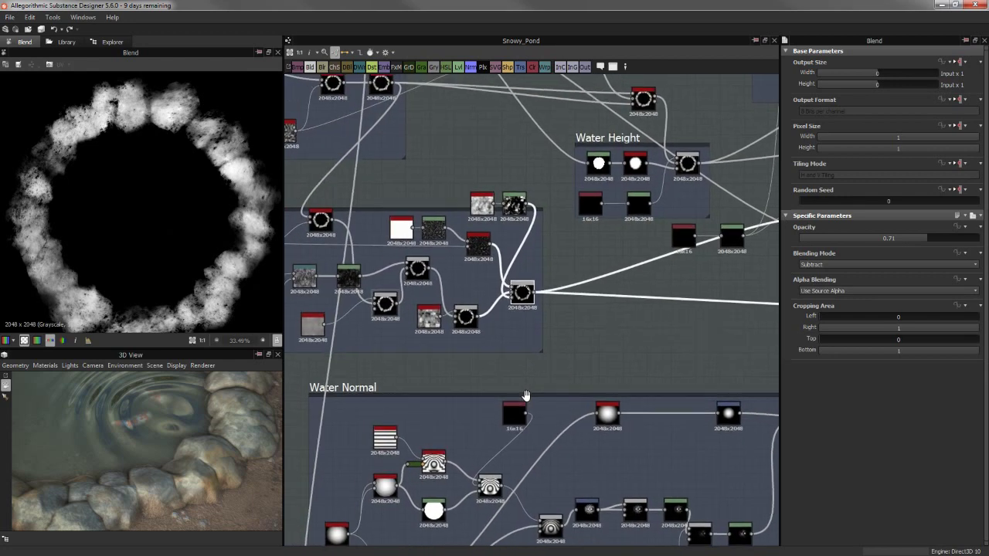
{"action": "scroll", "coordinate": [554, 368], "scroll_direction": "up", "scroll_amount": 2}
{"action": "middle_click_drag", "start_coordinate": [382, 408], "coordinate": [425, 404]}
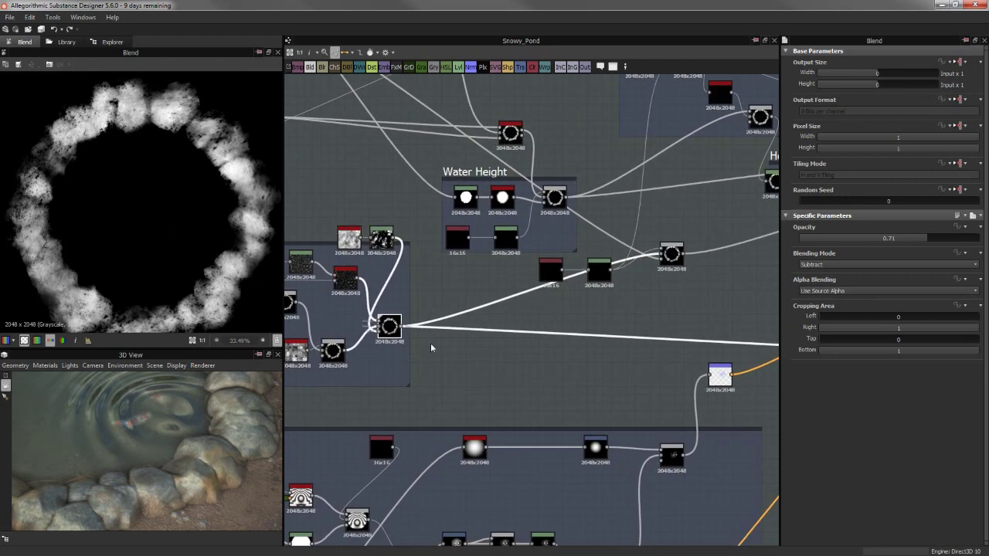
{"action": "middle_click_drag", "start_coordinate": [691, 298], "coordinate": [644, 363]}
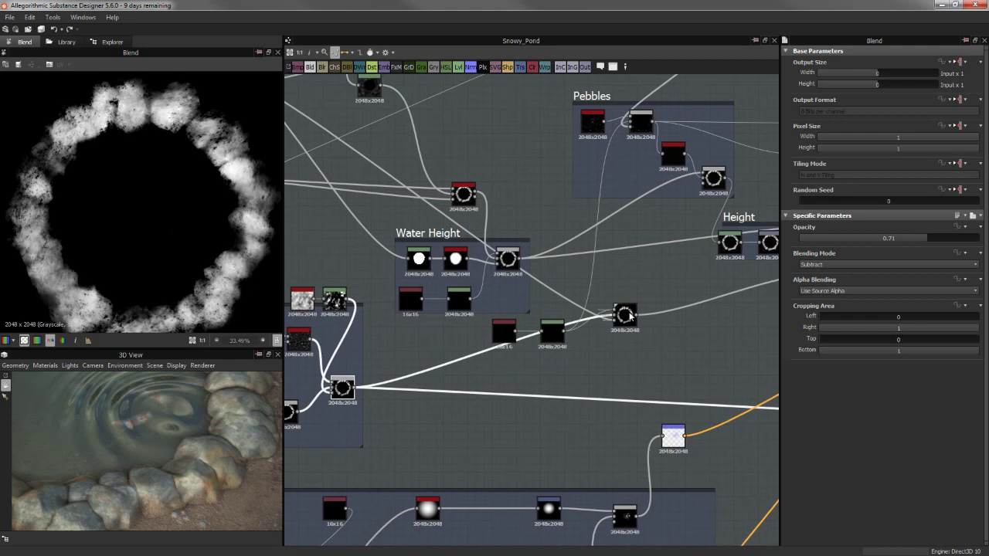
{"action": "mouse_move", "coordinate": [630, 314]}
{"action": "left_mouse_down"}
{"action": "mouse_move", "coordinate": [504, 386]}
{"action": "mouse_move", "coordinate": [460, 379]}
{"action": "left_mouse_up"}
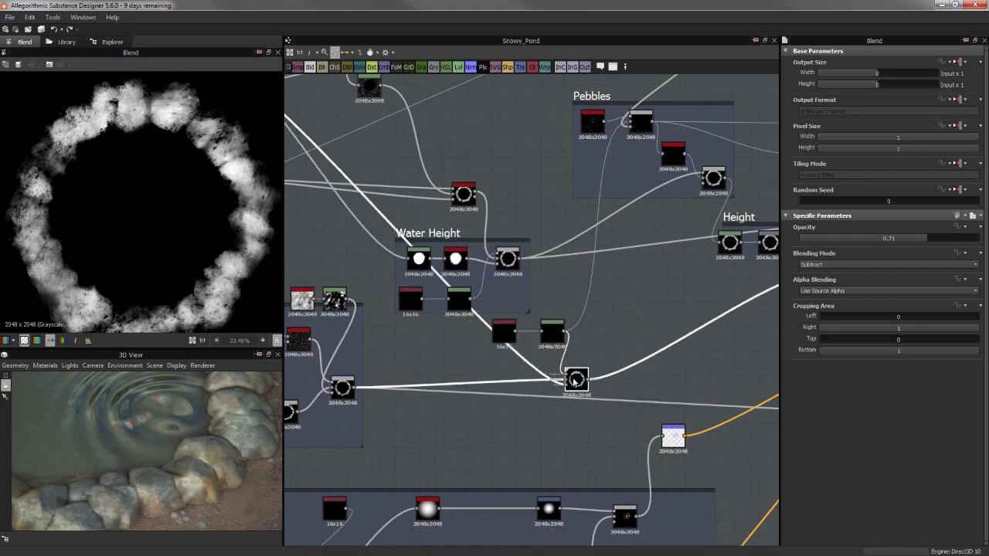
Shift the Blend node right to sit under the 16x16 Uniform Color and Levels pair
{"action": "middle_click_drag", "start_coordinate": [620, 354], "coordinate": [414, 363]}
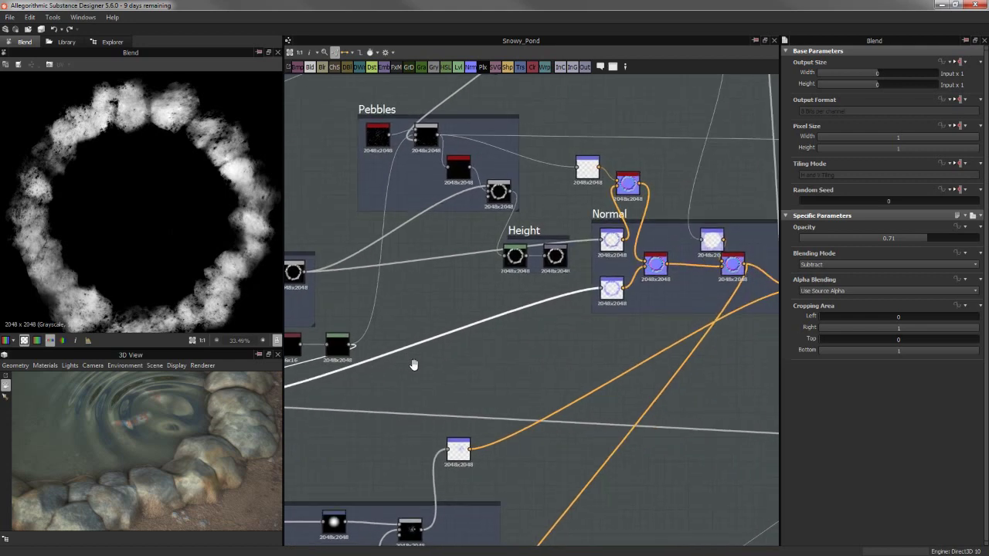
{"action": "middle_click_drag", "start_coordinate": [519, 343], "coordinate": [670, 307]}
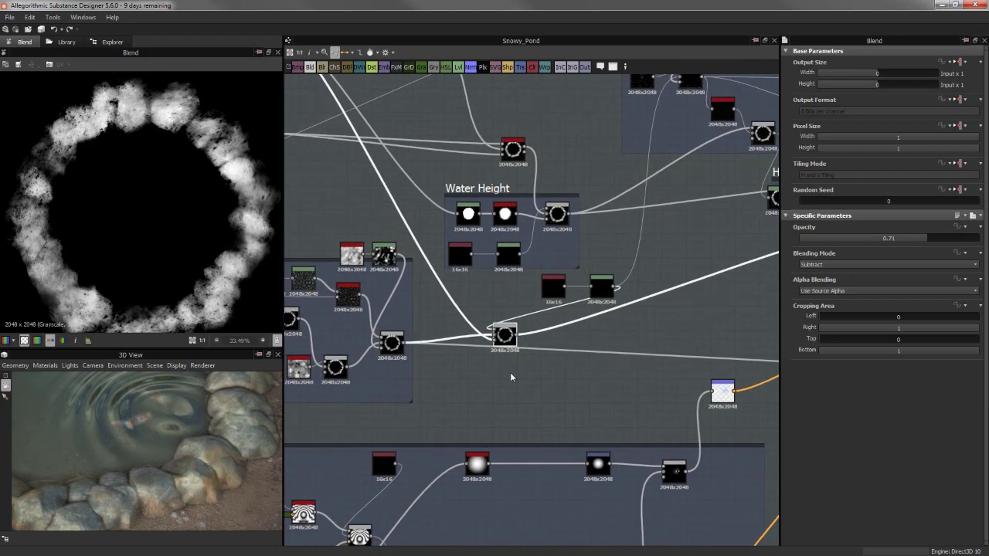
{"action": "scroll", "coordinate": [320, 311], "scroll_direction": "down", "scroll_amount": 2}
{"action": "scroll", "coordinate": [453, 332], "scroll_direction": "up", "scroll_amount": 2}
{"action": "scroll", "coordinate": [444, 313], "scroll_direction": "up", "scroll_amount": 2}
{"action": "scroll", "coordinate": [445, 313], "scroll_direction": "up", "scroll_amount": 1}
{"action": "mouse_move", "coordinate": [444, 313]}
{"action": "middle_mouse_down"}
{"action": "mouse_move", "coordinate": [505, 303]}
{"action": "mouse_move", "coordinate": [604, 430]}
{"action": "middle_mouse_up"}
{"action": "scroll", "coordinate": [505, 303], "scroll_direction": "down", "scroll_amount": 1}
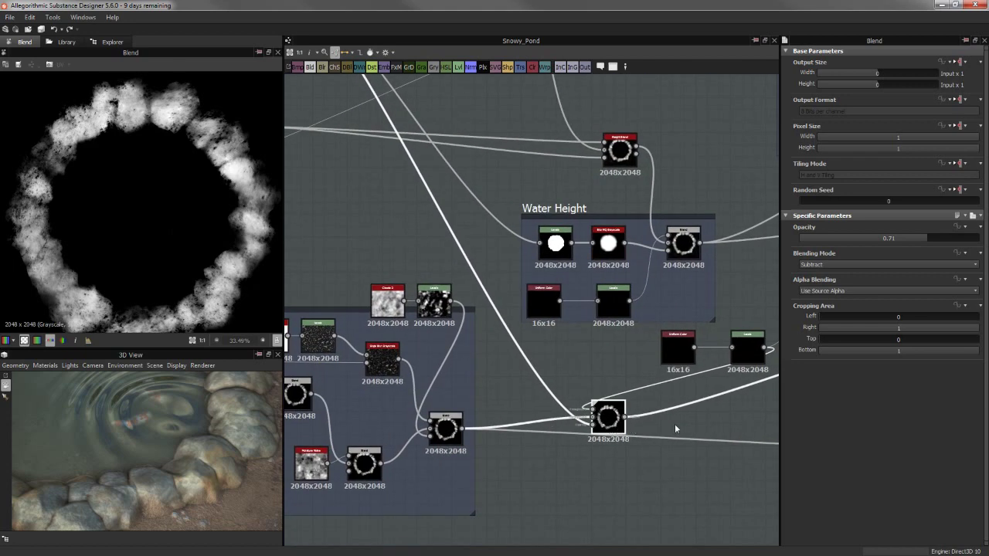
{"action": "left_click_drag", "start_coordinate": [605, 430], "coordinate": [713, 418]}
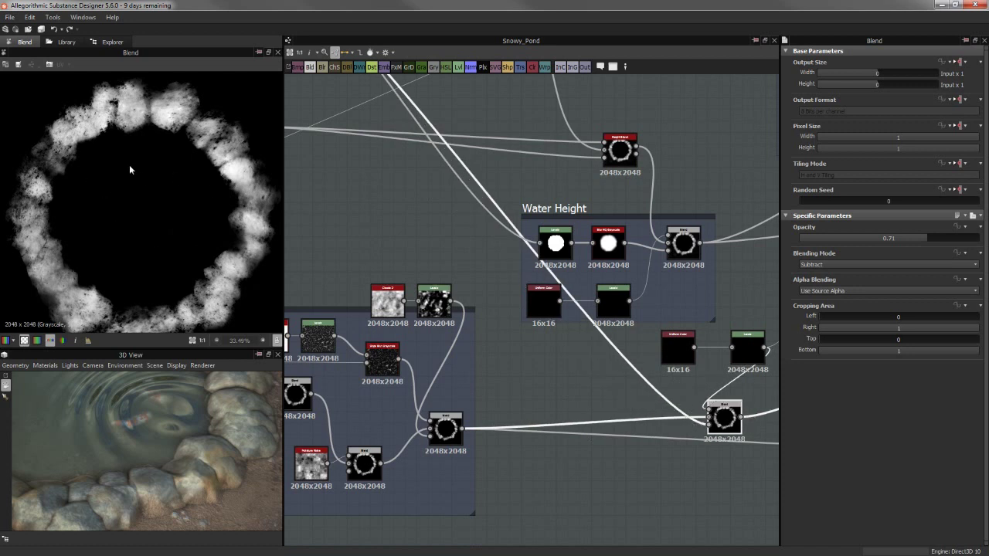
{"action": "scroll", "coordinate": [129, 164], "scroll_direction": "up", "scroll_amount": 3}
{"action": "scroll", "coordinate": [144, 165], "scroll_direction": "up", "scroll_amount": 3}
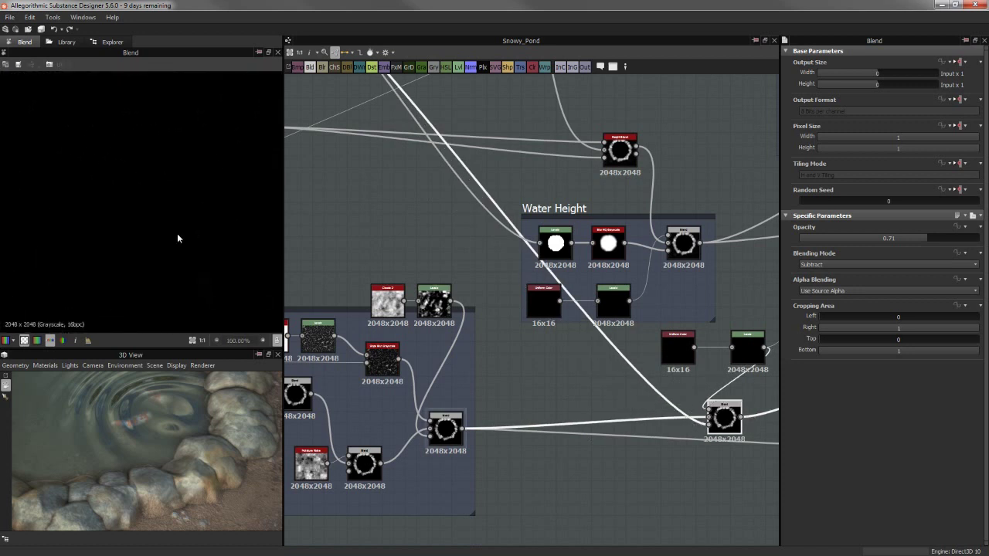
{"action": "scroll", "coordinate": [89, 131], "scroll_direction": "down", "scroll_amount": 5}
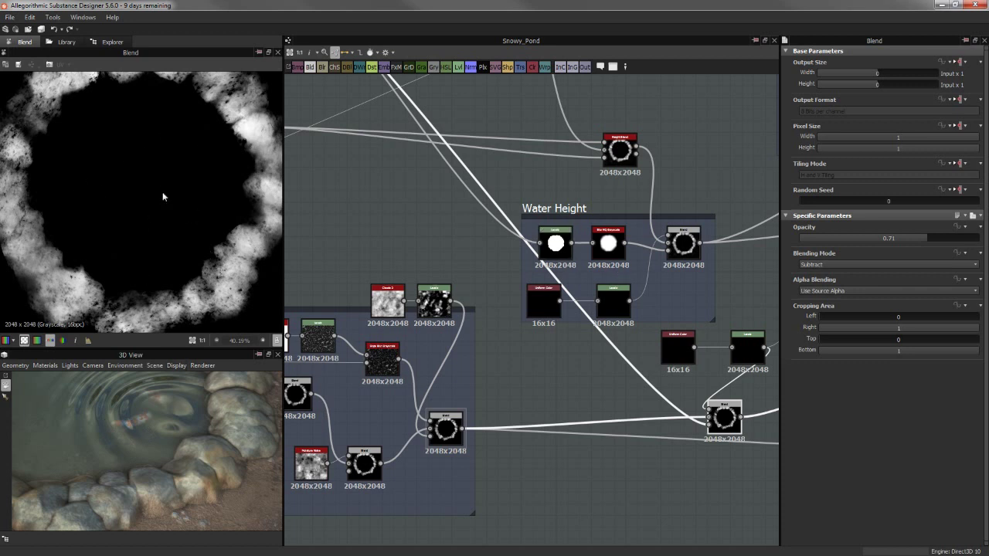
Inspect the Uniform Color and Blend nodes to the right of Water Height
{"action": "scroll", "coordinate": [162, 196], "scroll_direction": "up", "scroll_amount": 3}
{"action": "scroll", "coordinate": [135, 221], "scroll_direction": "down", "scroll_amount": 3}
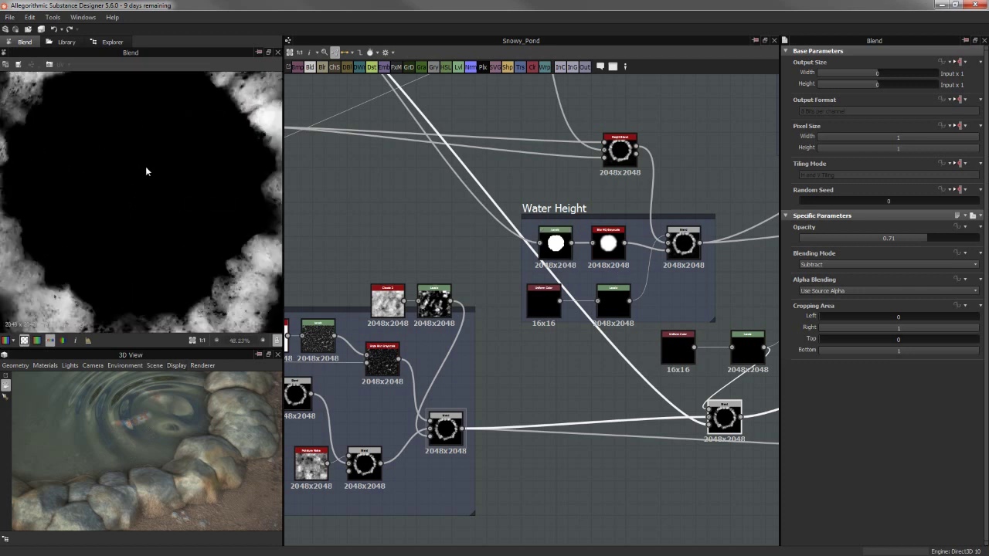
{"action": "scroll", "coordinate": [193, 178], "scroll_direction": "up", "scroll_amount": 1}
{"action": "middle_click_drag", "start_coordinate": [605, 300], "coordinate": [458, 299]}
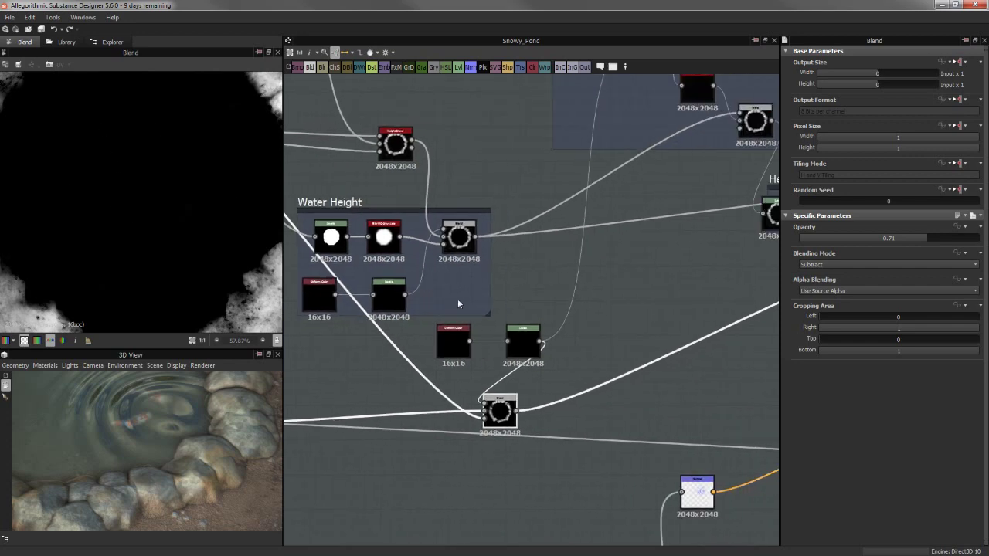
{"action": "left_click", "coordinate": [455, 341]}
{"action": "left_click", "coordinate": [396, 143]}
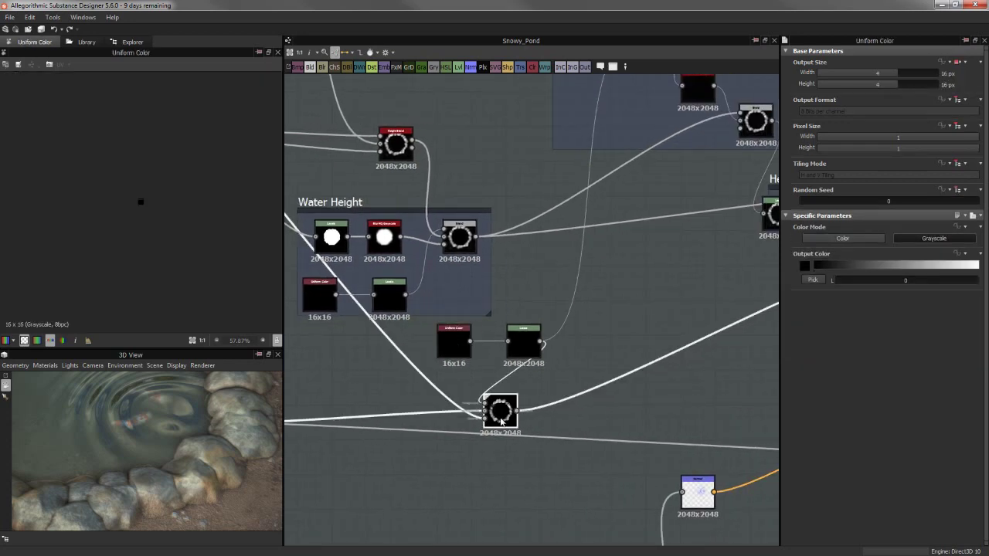
Pan past Water Mask and Water Height to the Height and Normal frames
{"action": "middle_click_drag", "start_coordinate": [371, 202], "coordinate": [651, 285]}
{"action": "scroll", "coordinate": [651, 285], "scroll_direction": "down", "scroll_amount": 2}
{"action": "middle_click_drag", "start_coordinate": [413, 94], "coordinate": [452, 147]}
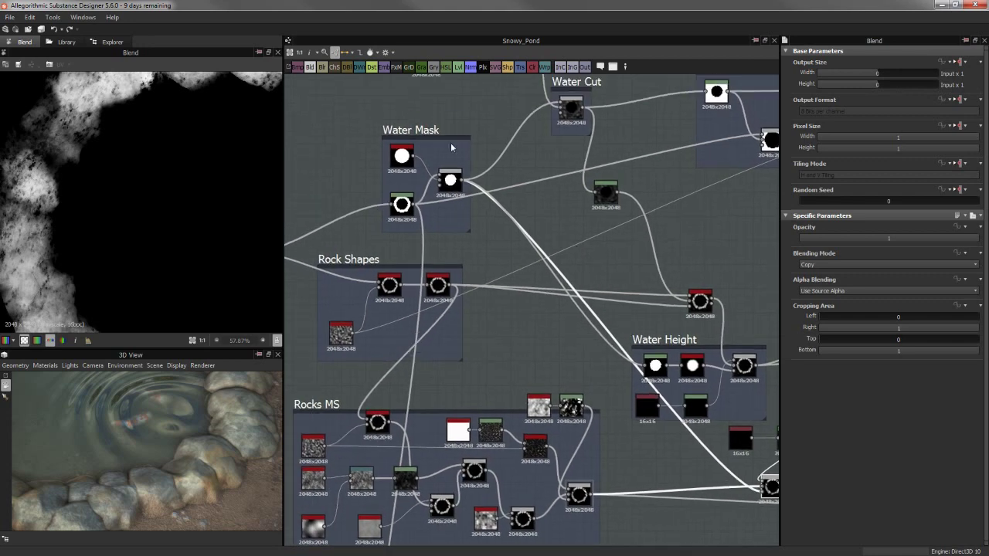
{"action": "middle_click_drag", "start_coordinate": [599, 320], "coordinate": [376, 209]}
{"action": "scroll", "coordinate": [493, 334], "scroll_direction": "up", "scroll_amount": 1}
{"action": "middle_click_drag", "start_coordinate": [493, 334], "coordinate": [462, 308]}
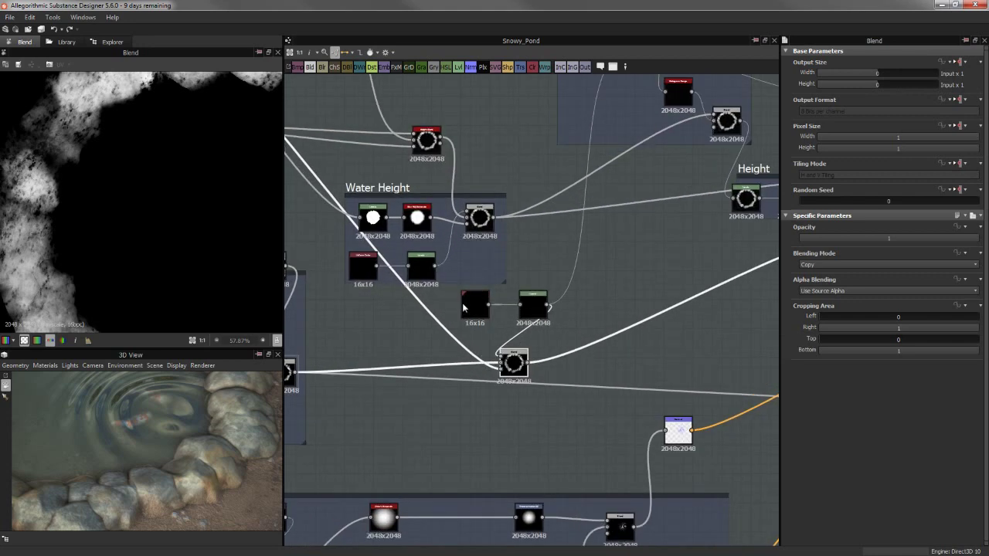
{"action": "mouse_move", "coordinate": [337, 259]}
{"action": "middle_mouse_down"}
{"action": "mouse_move", "coordinate": [531, 368]}
{"action": "mouse_move", "coordinate": [583, 316]}
{"action": "mouse_move", "coordinate": [507, 331]}
{"action": "middle_mouse_up"}
{"action": "scroll", "coordinate": [507, 331], "scroll_direction": "up", "scroll_amount": 2}
Preview the lower Normal node with the full normal map shown in the 2D view
{"action": "double_click", "coordinate": [589, 282]}
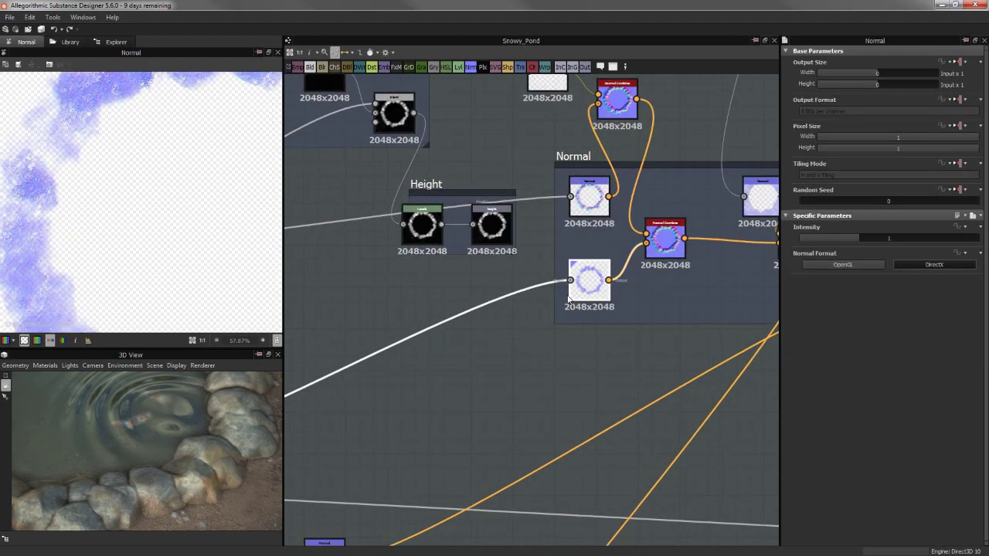
{"action": "scroll", "coordinate": [152, 190], "scroll_direction": "down", "scroll_amount": 2}
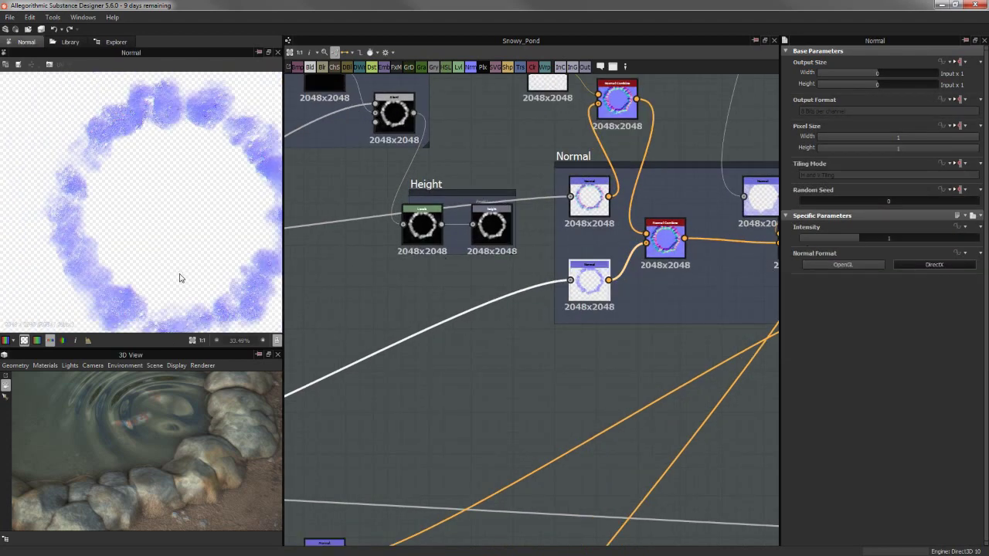
{"action": "left_click", "coordinate": [49, 340]}
{"action": "scroll", "coordinate": [606, 241], "scroll_direction": "up", "scroll_amount": 1}
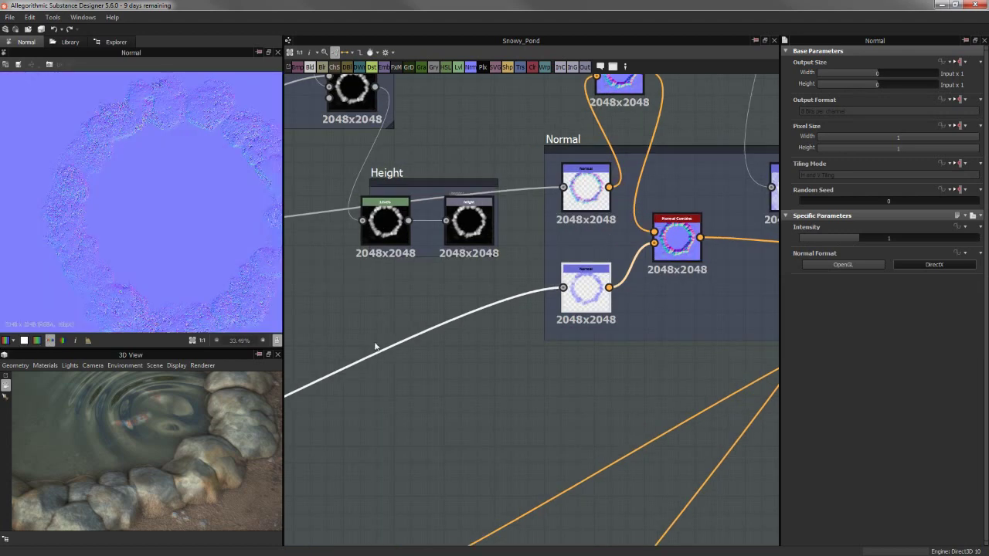
{"action": "scroll", "coordinate": [69, 133], "scroll_direction": "up", "scroll_amount": 1}
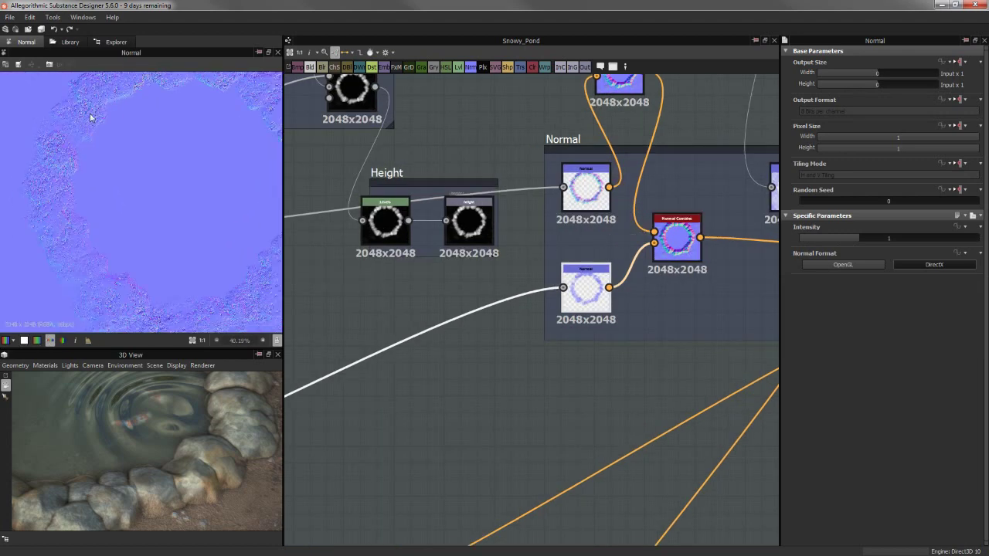
{"action": "left_click_drag", "start_coordinate": [88, 211], "coordinate": [125, 248]}
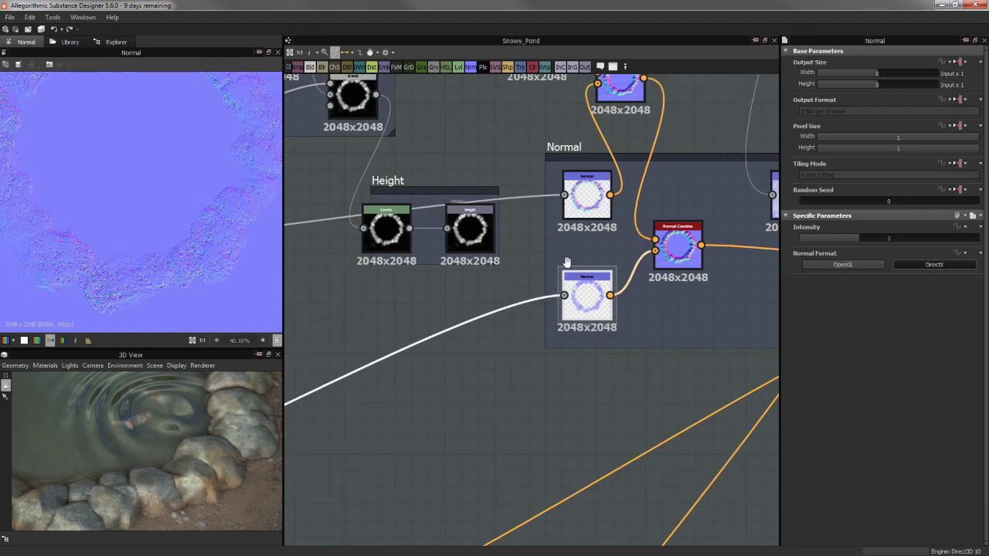
Preview the Water Height blend result and frame the Pebbles and Height frames
{"action": "scroll", "coordinate": [576, 287], "scroll_direction": "up", "scroll_amount": 1}
{"action": "scroll", "coordinate": [577, 288], "scroll_direction": "down", "scroll_amount": 2}
{"action": "scroll", "coordinate": [408, 292], "scroll_direction": "down", "scroll_amount": 2}
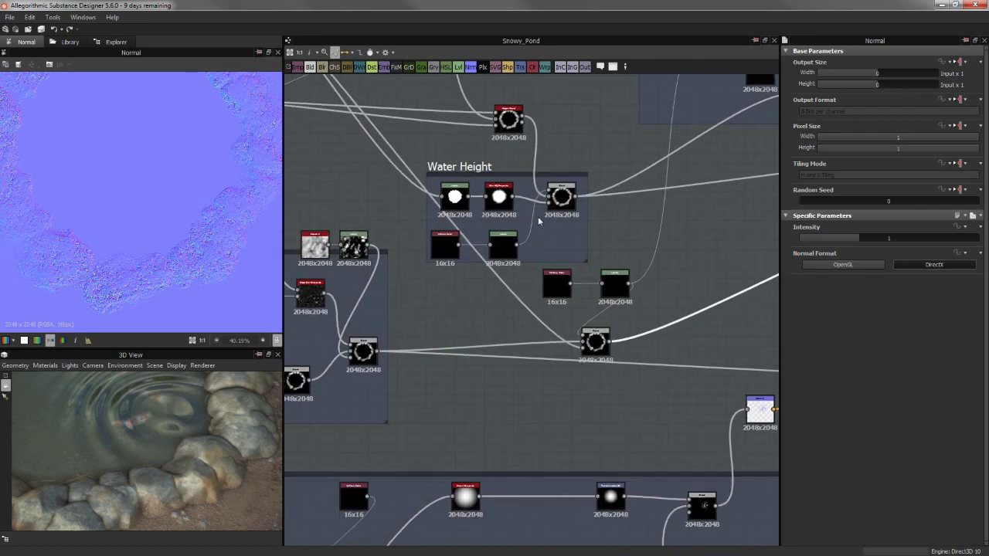
{"action": "mouse_move", "coordinate": [549, 231]}
{"action": "middle_mouse_down"}
{"action": "mouse_move", "coordinate": [533, 287]}
{"action": "mouse_move", "coordinate": [570, 299]}
{"action": "middle_mouse_up"}
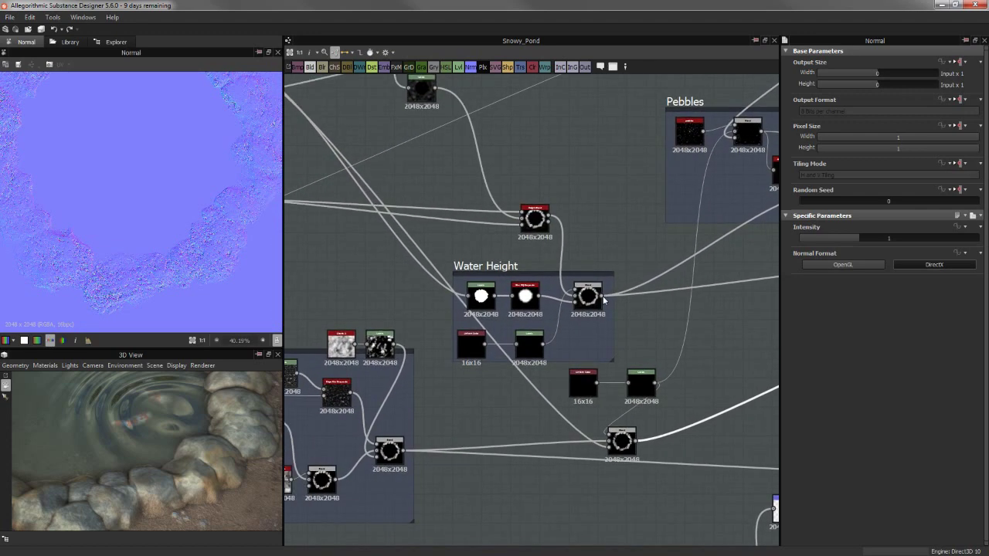
{"action": "left_click", "coordinate": [587, 296]}
{"action": "scroll", "coordinate": [114, 202], "scroll_direction": "down", "scroll_amount": 2}
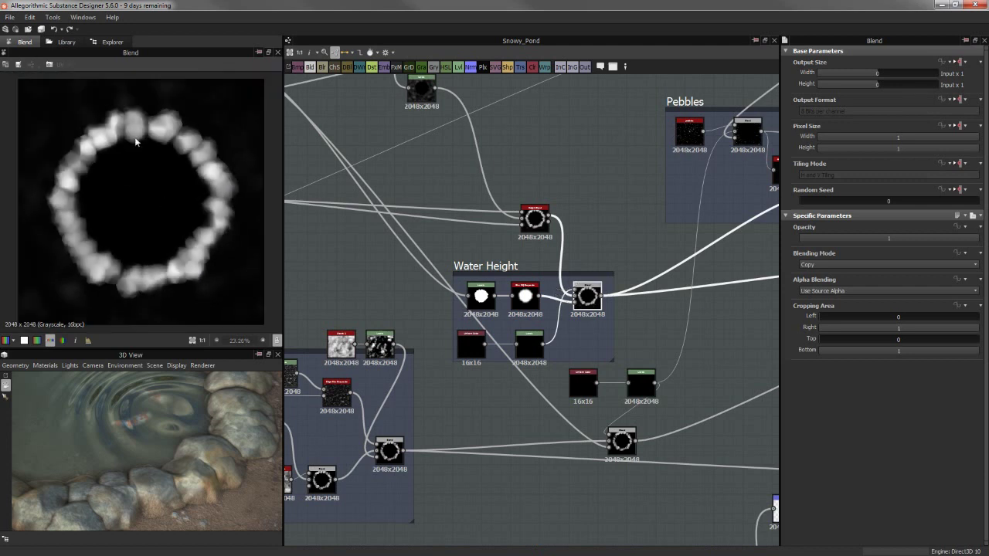
{"action": "middle_click_drag", "start_coordinate": [597, 230], "coordinate": [425, 239]}
{"action": "middle_click_drag", "start_coordinate": [428, 179], "coordinate": [399, 182]}
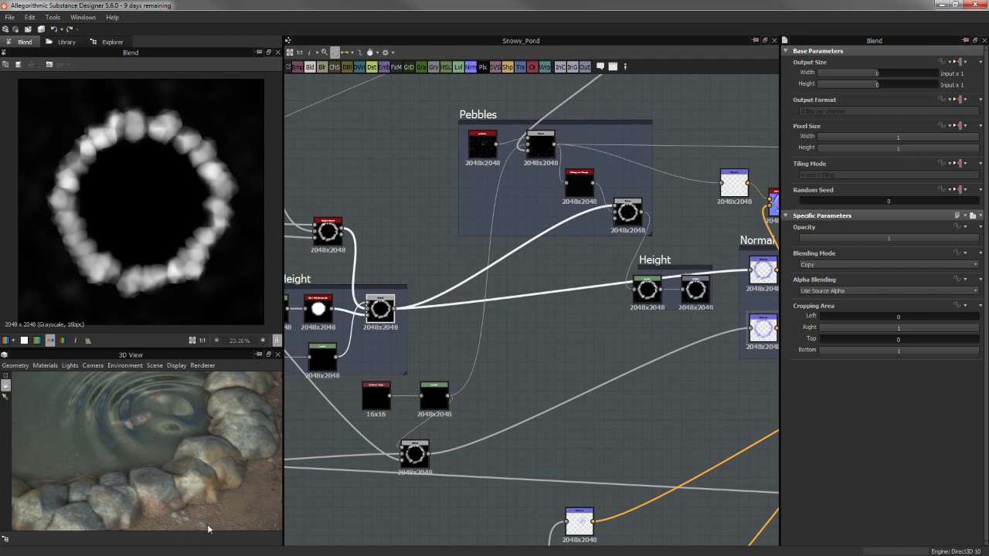
Orbit the 3D pond, preview the upper Normal node, and frame the Height Blend node
{"action": "mouse_move", "coordinate": [209, 529]}
{"action": "left_mouse_down"}
{"action": "mouse_move", "coordinate": [201, 483]}
{"action": "mouse_move", "coordinate": [241, 473]}
{"action": "left_mouse_up"}
{"action": "middle_click_drag", "start_coordinate": [502, 328], "coordinate": [464, 335]}
{"action": "double_click", "coordinate": [725, 275]}
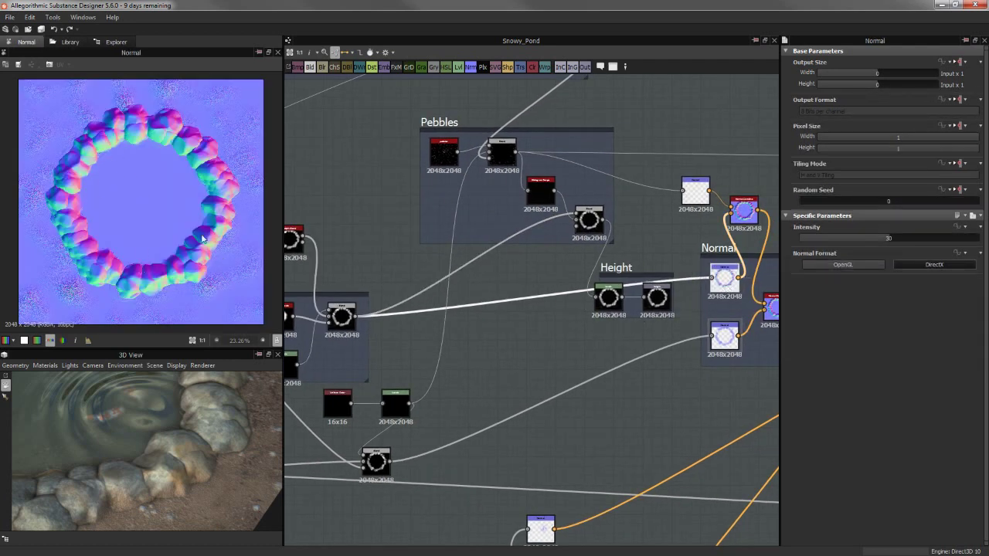
{"action": "middle_click_drag", "start_coordinate": [431, 278], "coordinate": [438, 280]}
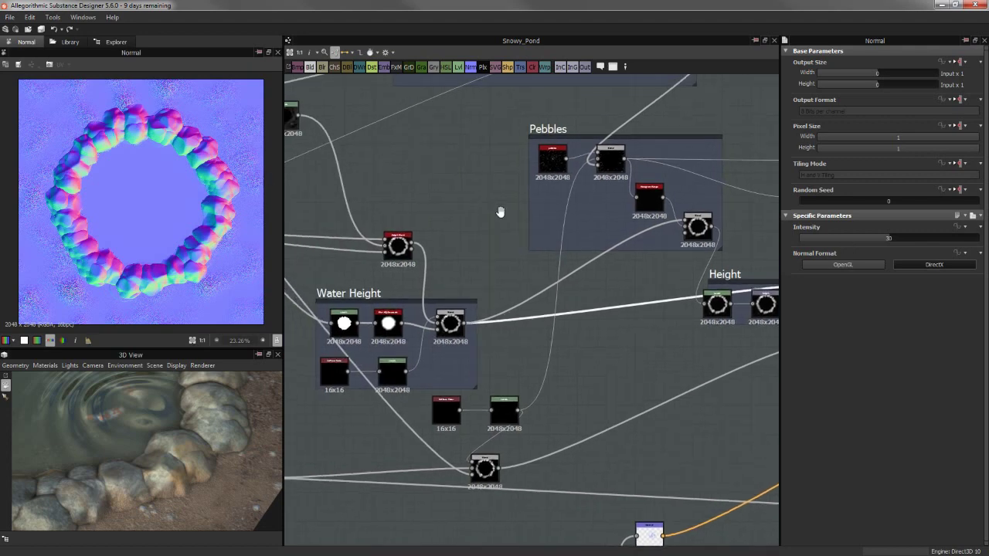
{"action": "mouse_move", "coordinate": [499, 214]}
{"action": "middle_mouse_down"}
{"action": "mouse_move", "coordinate": [563, 335]}
{"action": "mouse_move", "coordinate": [561, 420]}
{"action": "middle_mouse_up"}
{"action": "middle_click_drag", "start_coordinate": [556, 360], "coordinate": [537, 183]}
{"action": "scroll", "coordinate": [395, 195], "scroll_direction": "up", "scroll_amount": 2}
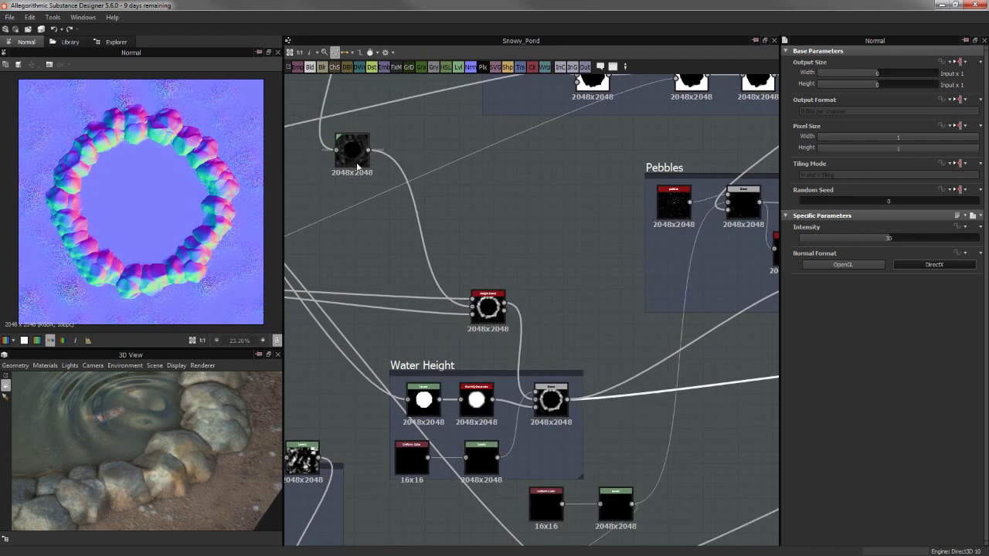
{"action": "scroll", "coordinate": [395, 195], "scroll_direction": "up", "scroll_amount": 2}
{"action": "mouse_move", "coordinate": [471, 294]}
{"action": "middle_mouse_down"}
{"action": "mouse_move", "coordinate": [395, 248]}
{"action": "mouse_move", "coordinate": [438, 251]}
{"action": "mouse_move", "coordinate": [494, 332]}
{"action": "middle_mouse_up"}
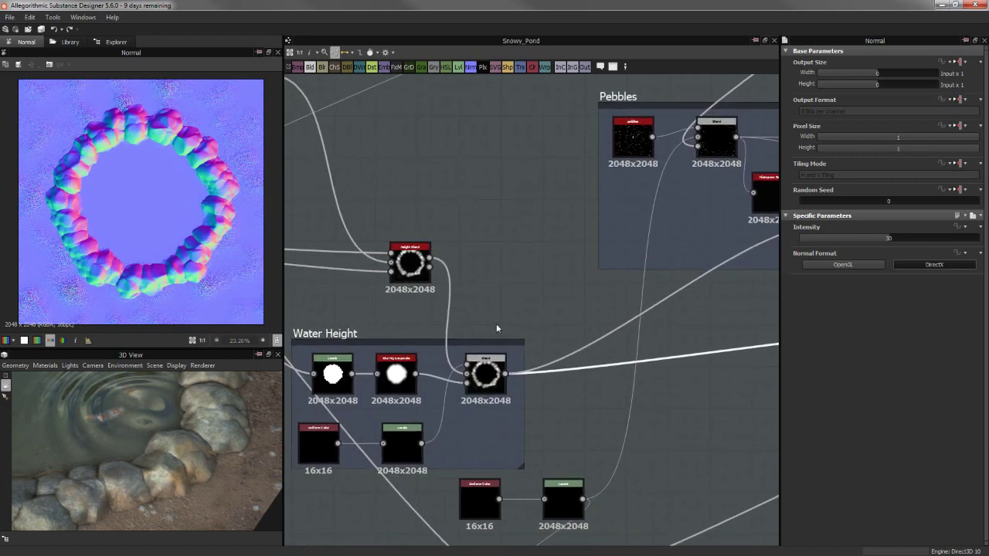
Zoom into the Pebbles frame and preview its Blend node output
{"action": "scroll", "coordinate": [538, 361], "scroll_direction": "down", "scroll_amount": 2}
{"action": "scroll", "coordinate": [536, 361], "scroll_direction": "down", "scroll_amount": 2}
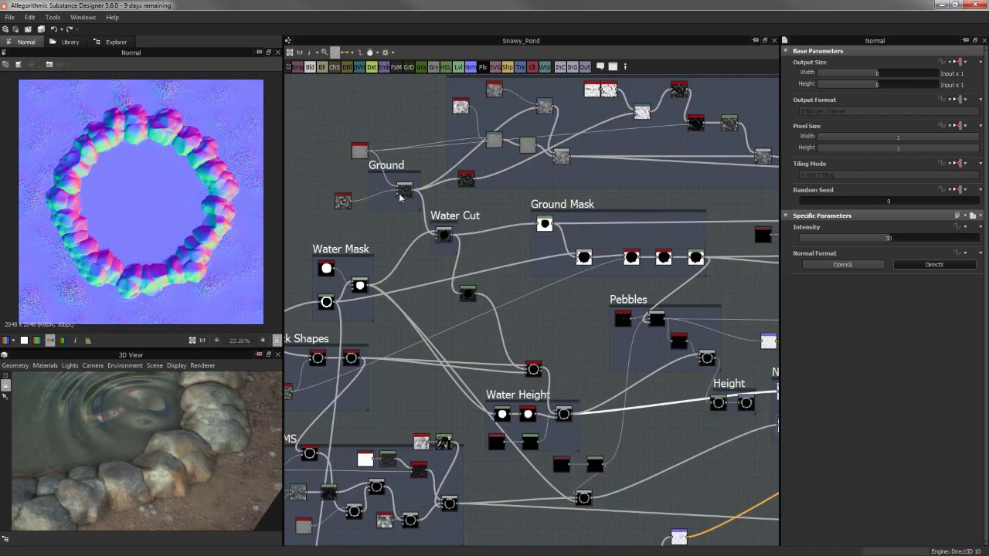
{"action": "middle_click_drag", "start_coordinate": [614, 374], "coordinate": [572, 369]}
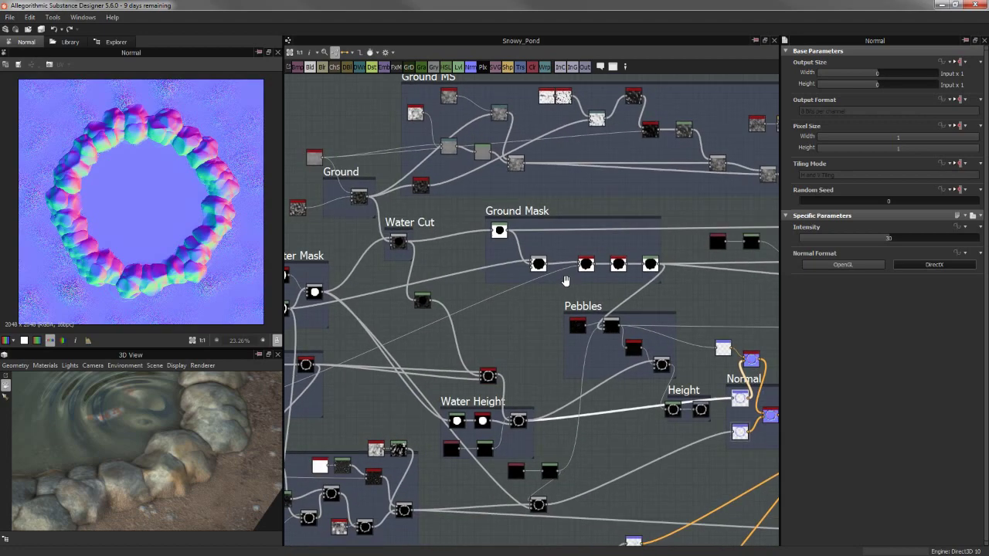
{"action": "scroll", "coordinate": [539, 426], "scroll_direction": "up", "scroll_amount": 3}
{"action": "middle_click_drag", "start_coordinate": [539, 425], "coordinate": [432, 253]}
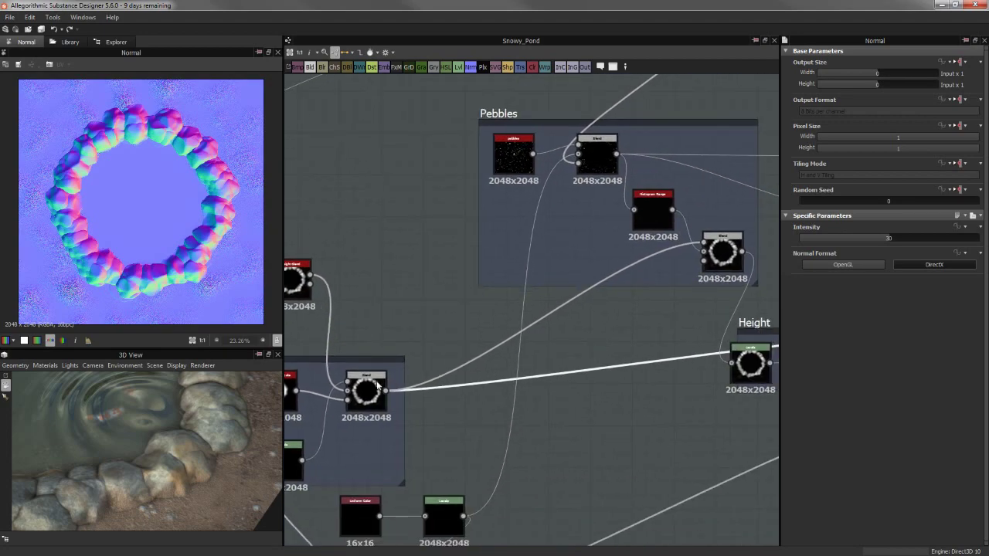
{"action": "left_click", "coordinate": [364, 391]}
Compare the upper and lower Normal node outputs and trace the pebbles normal chain
{"action": "mouse_move", "coordinate": [770, 335]}
{"action": "middle_mouse_down"}
{"action": "mouse_move", "coordinate": [486, 309]}
{"action": "mouse_move", "coordinate": [485, 241]}
{"action": "middle_mouse_up"}
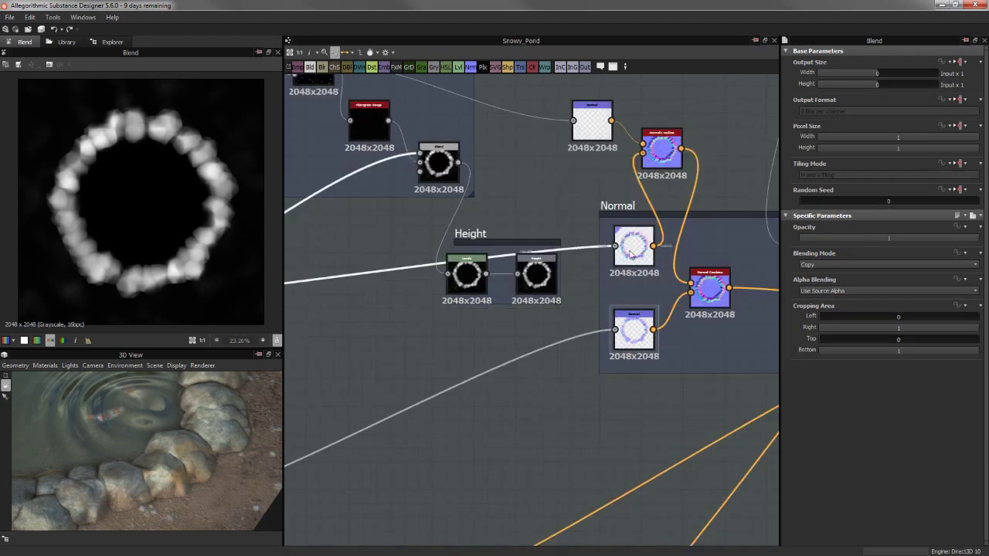
{"action": "left_click", "coordinate": [633, 246]}
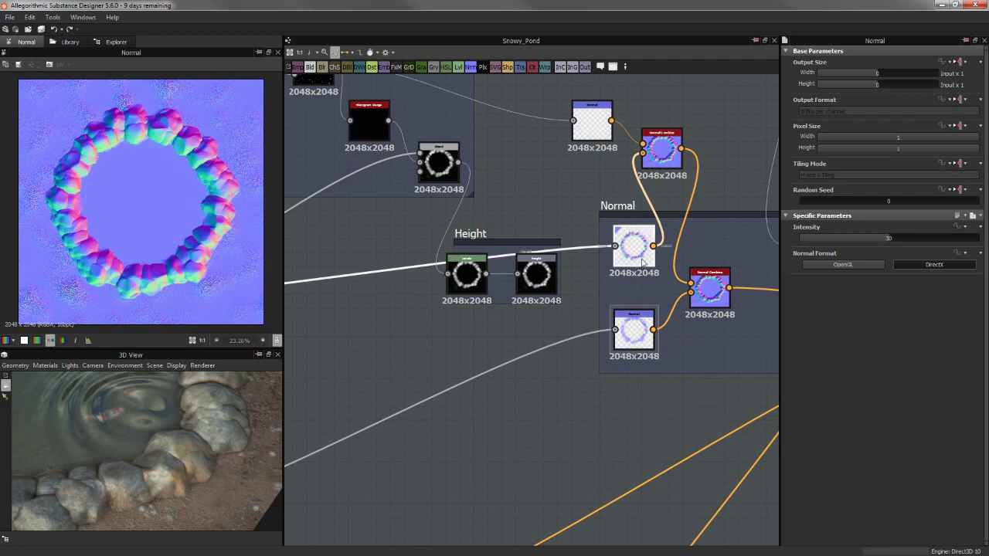
{"action": "middle_click_drag", "start_coordinate": [644, 257], "coordinate": [554, 286]}
{"action": "left_click", "coordinate": [550, 285]}
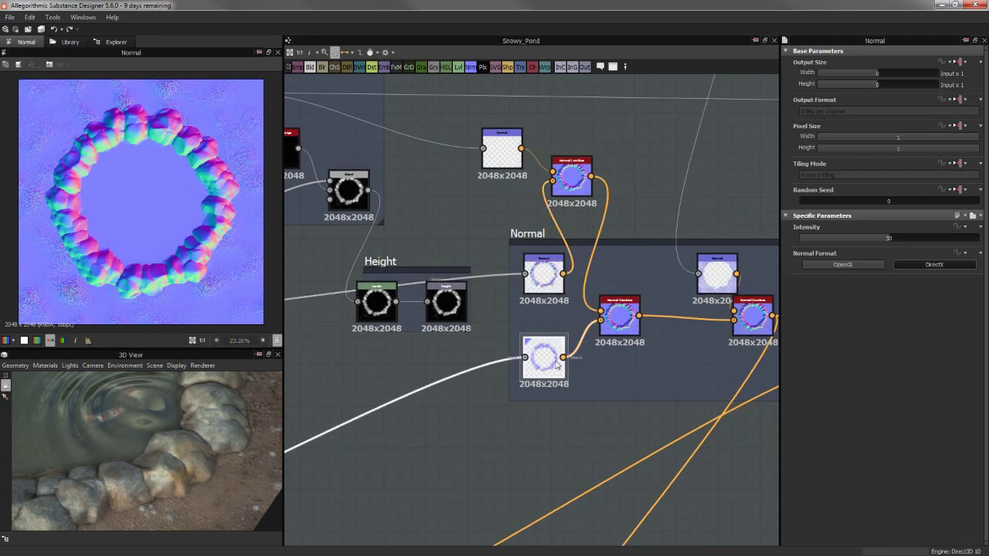
{"action": "left_click", "coordinate": [543, 272]}
{"action": "left_click", "coordinate": [541, 357]}
{"action": "middle_click_drag", "start_coordinate": [547, 189], "coordinate": [445, 224]}
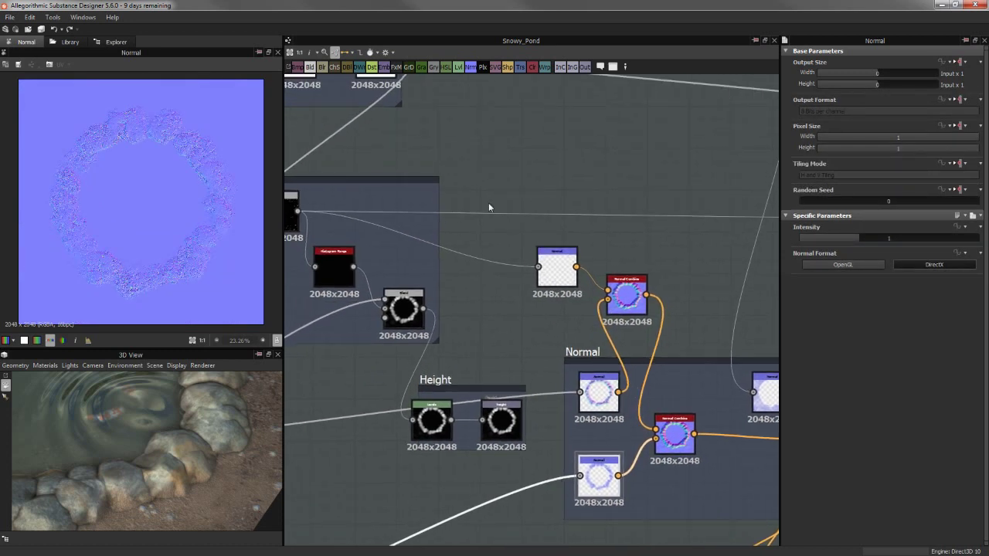
{"action": "middle_click_drag", "start_coordinate": [495, 197], "coordinate": [726, 223]}
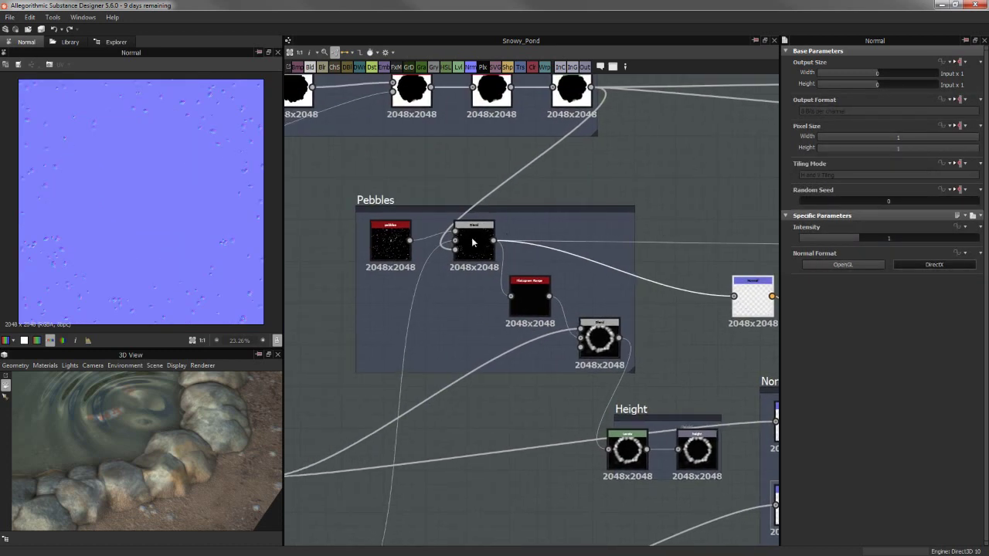
{"action": "middle_click_drag", "start_coordinate": [773, 309], "coordinate": [604, 288]}
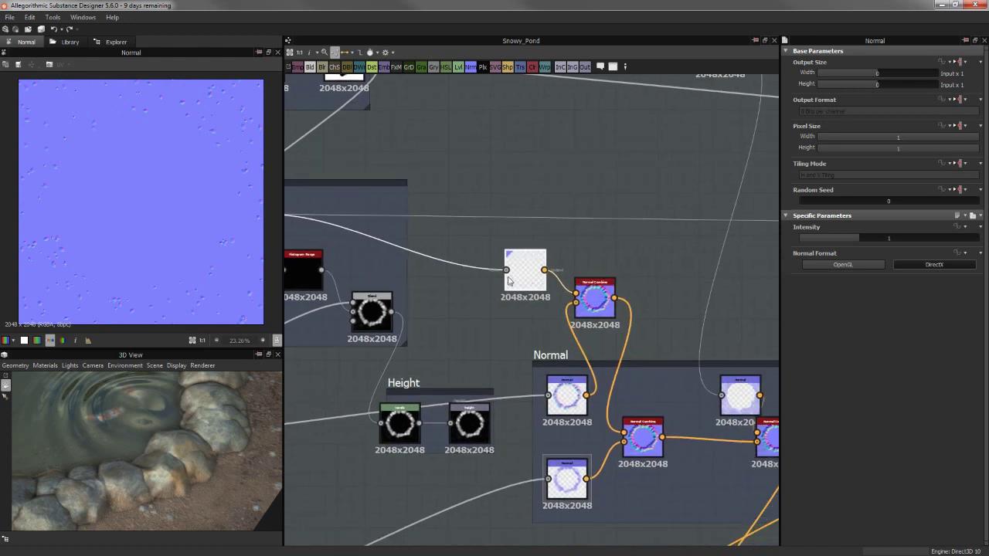
Try pebbles Normal intensity values of 3 and 5, checking the rocks in 3D
{"action": "left_click", "coordinate": [887, 238]}
{"action": "scroll", "coordinate": [148, 456], "scroll_direction": "down", "scroll_amount": 3}
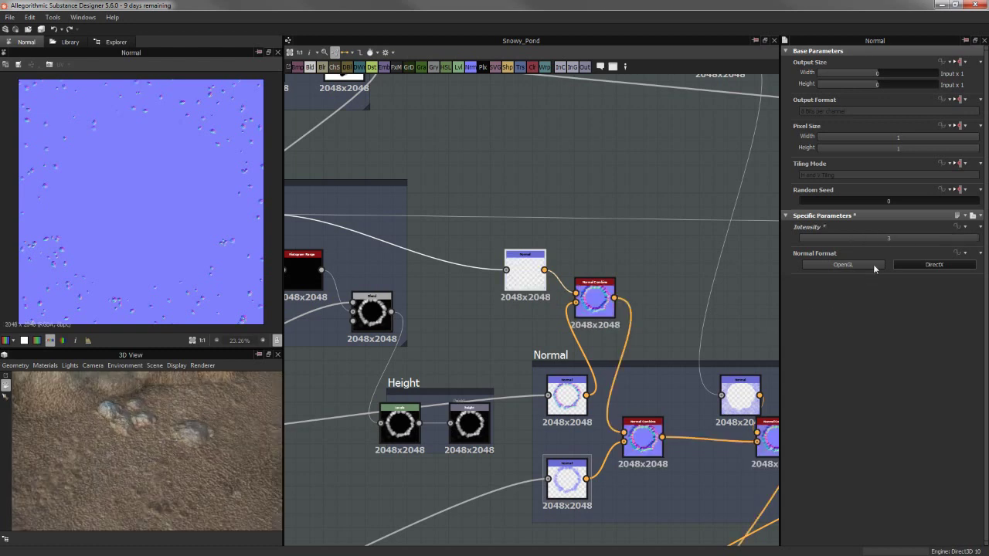
{"action": "left_click", "coordinate": [890, 239]}
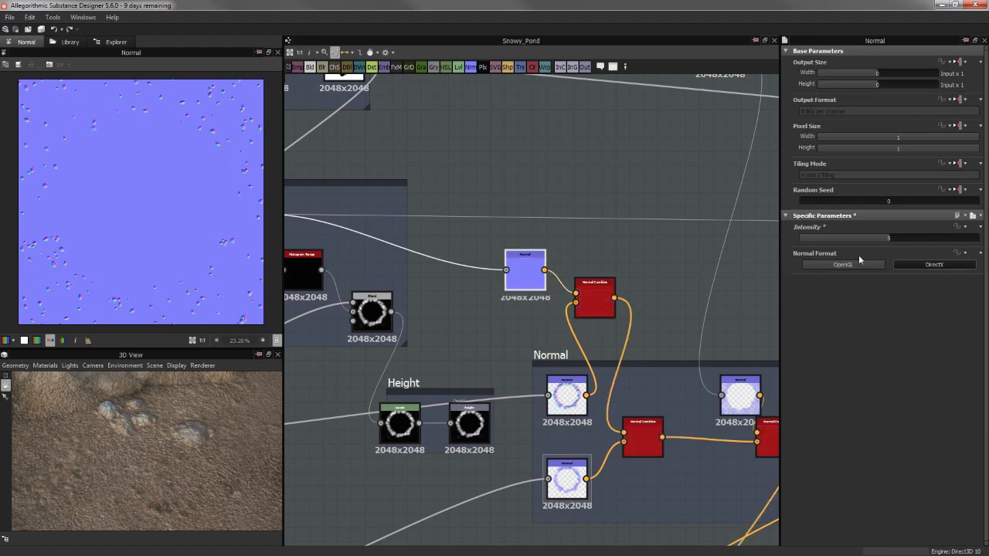
{"action": "scroll", "coordinate": [151, 436], "scroll_direction": "down", "scroll_amount": 2}
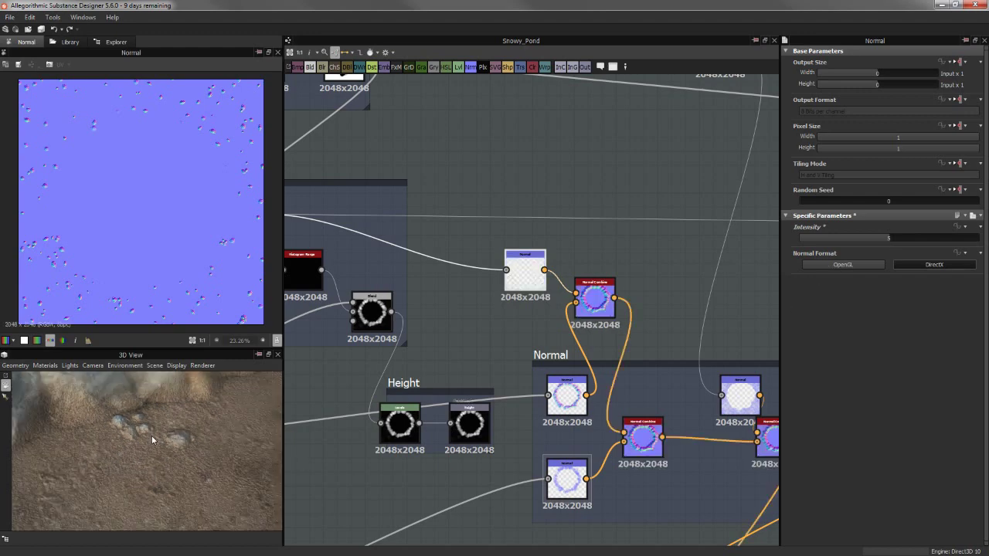
{"action": "mouse_move", "coordinate": [152, 435]}
{"action": "left_mouse_down"}
{"action": "mouse_move", "coordinate": [175, 451]}
{"action": "mouse_move", "coordinate": [125, 470]}
{"action": "mouse_move", "coordinate": [115, 455]}
{"action": "mouse_move", "coordinate": [97, 462]}
{"action": "mouse_move", "coordinate": [192, 449]}
{"action": "mouse_move", "coordinate": [172, 435]}
{"action": "mouse_move", "coordinate": [181, 425]}
{"action": "left_mouse_up"}
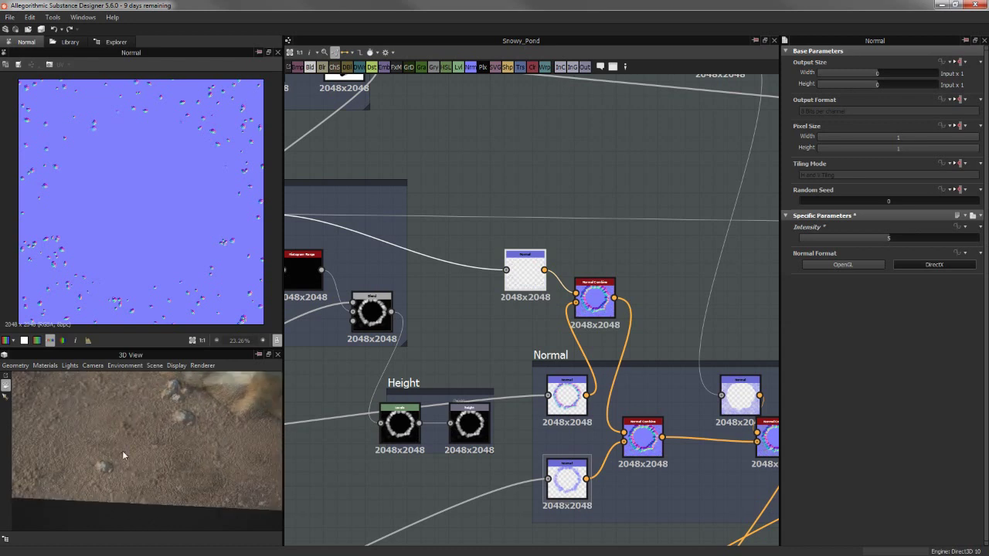
{"action": "left_click_drag", "start_coordinate": [123, 450], "coordinate": [185, 454]}
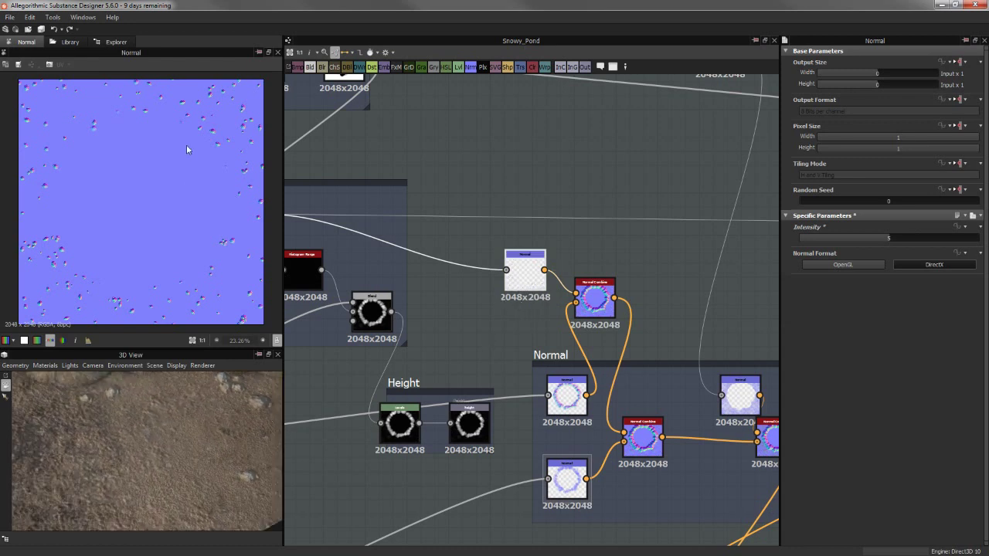
Enter an exact Normal intensity of 2 and check the rock wall in 3D
{"action": "double_click", "coordinate": [884, 237]}
{"action": "type", "text": "2"}
{"action": "key", "text": "Return"}
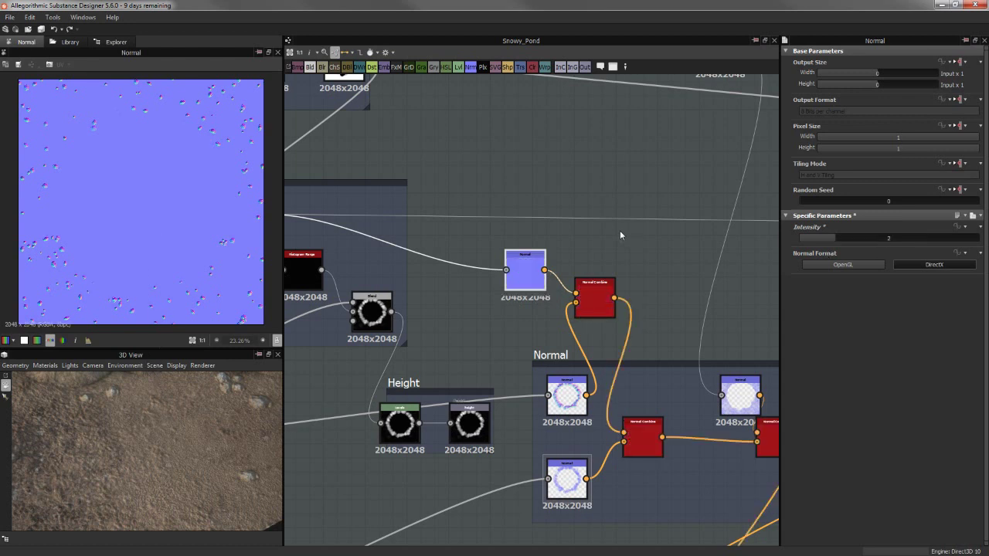
{"action": "mouse_move", "coordinate": [206, 468]}
{"action": "left_mouse_down"}
{"action": "mouse_move", "coordinate": [197, 456]}
{"action": "mouse_move", "coordinate": [202, 476]}
{"action": "left_mouse_up"}
{"action": "scroll", "coordinate": [641, 303], "scroll_direction": "down", "scroll_amount": 2}
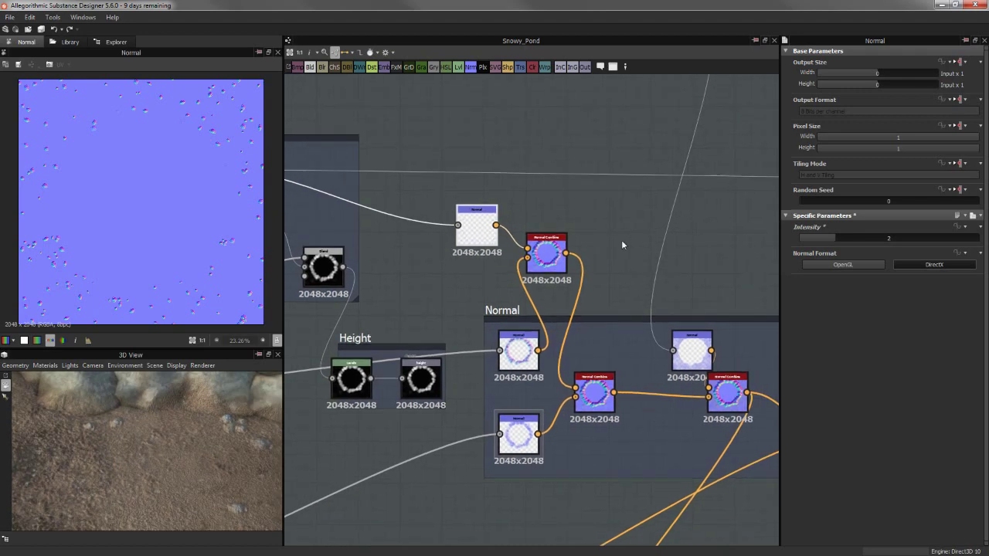
{"action": "scroll", "coordinate": [622, 240], "scroll_direction": "down", "scroll_amount": 1}
Set the top Normal Combine technique to Detail Oriented (High Quality)
{"action": "double_click", "coordinate": [558, 255]}
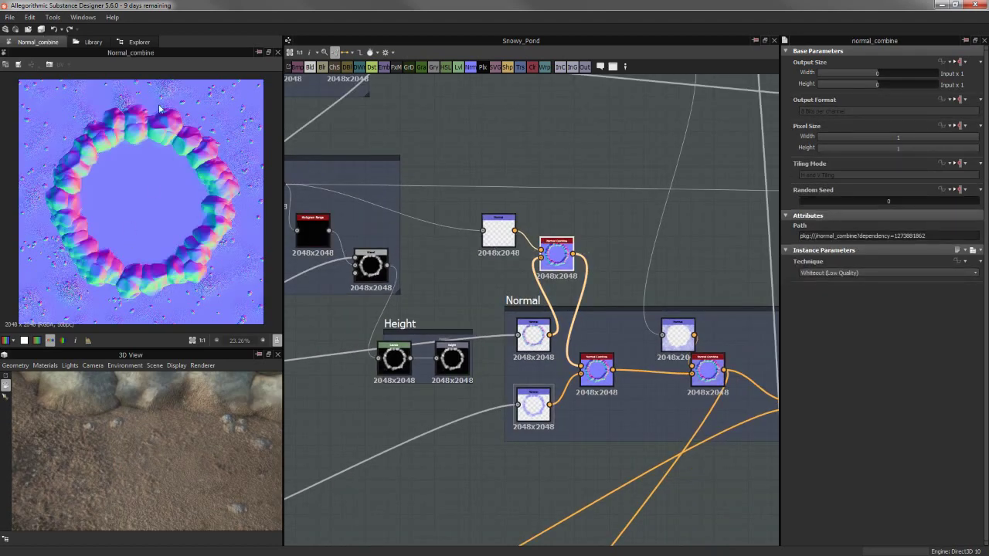
{"action": "left_click", "coordinate": [596, 371]}
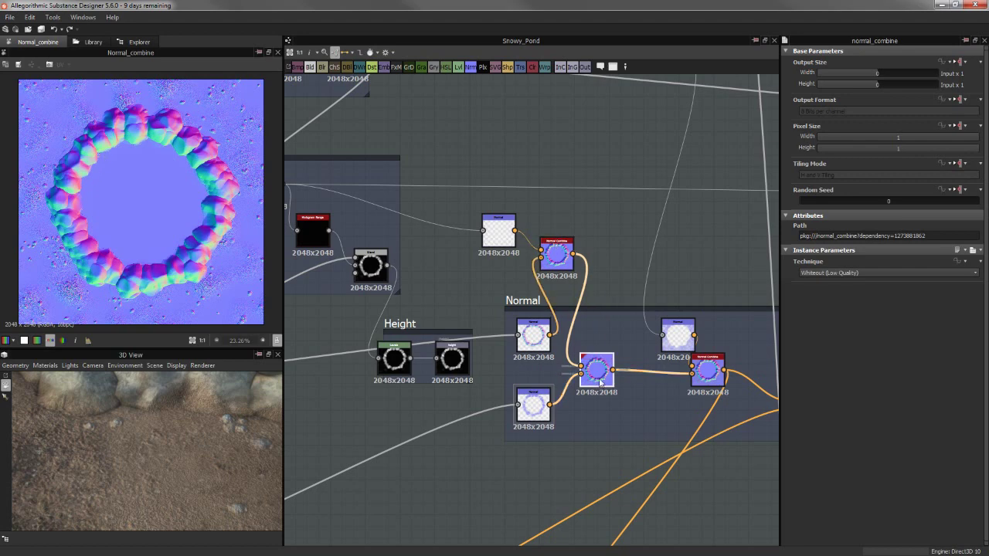
{"action": "scroll", "coordinate": [168, 213], "scroll_direction": "up", "scroll_amount": 3}
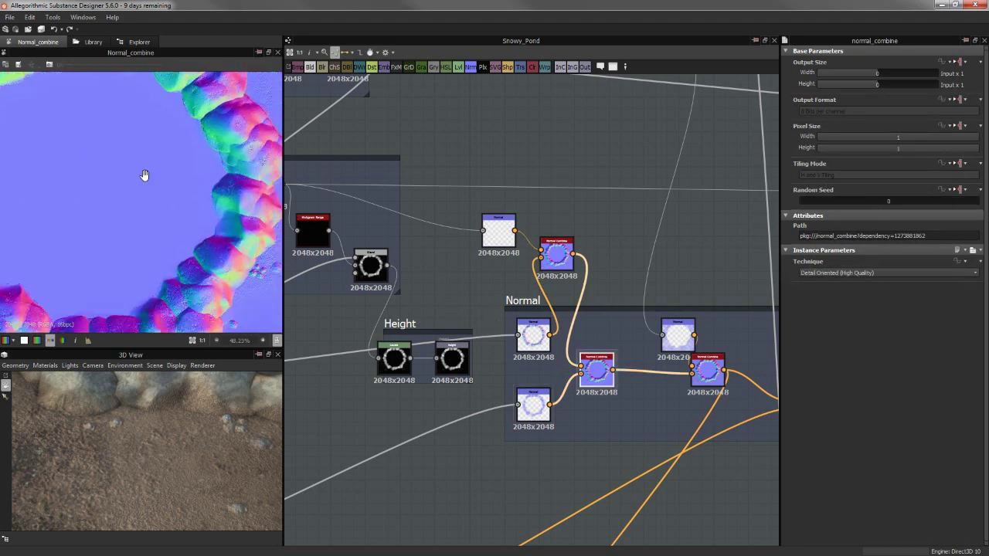
{"action": "scroll", "coordinate": [144, 177], "scroll_direction": "up", "scroll_amount": 3}
{"action": "scroll", "coordinate": [190, 194], "scroll_direction": "up", "scroll_amount": 3}
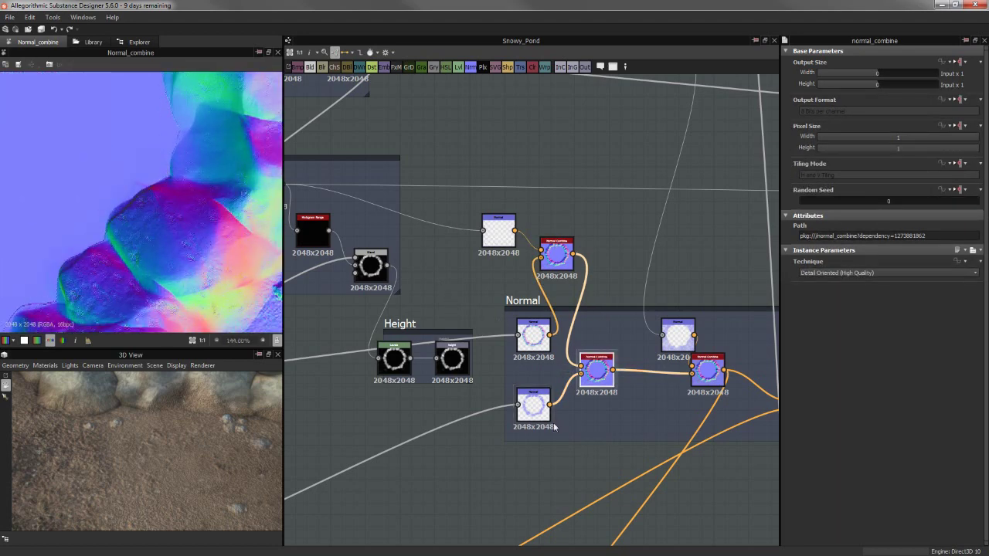
Compare the lower Normal, Normal Combine and second-combine Normal node previews
{"action": "double_click", "coordinate": [533, 405]}
{"action": "double_click", "coordinate": [596, 371]}
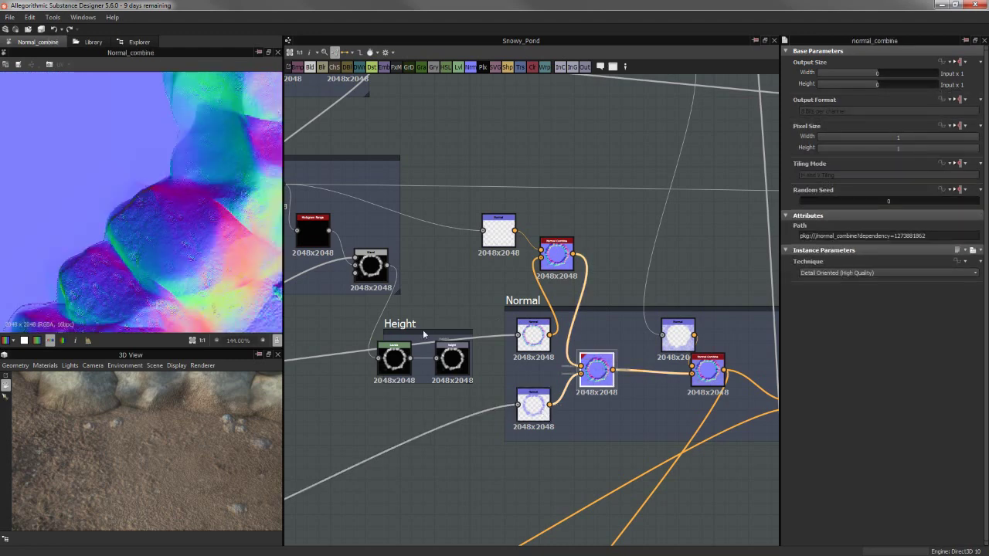
{"action": "middle_click_drag", "start_coordinate": [619, 203], "coordinate": [516, 155]}
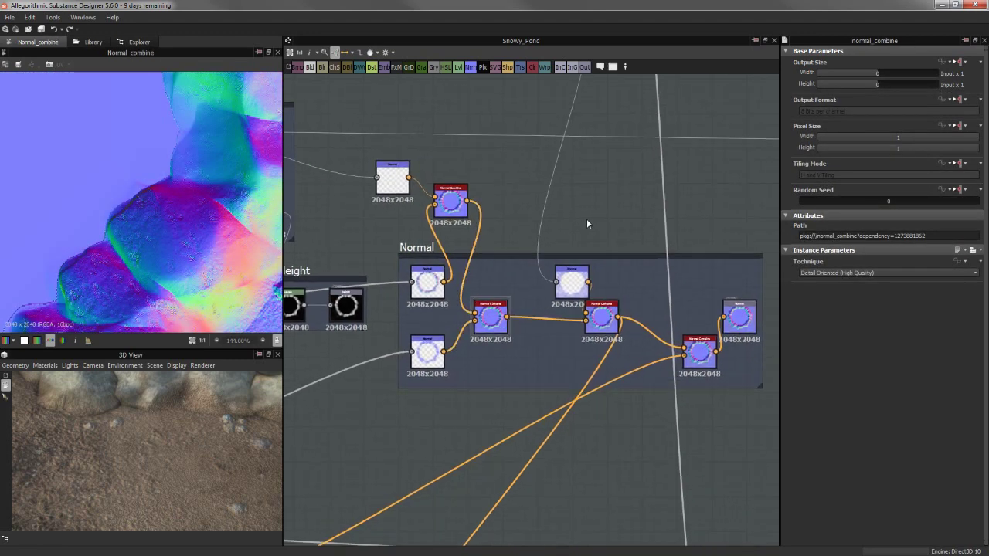
{"action": "double_click", "coordinate": [577, 288]}
{"action": "left_click_drag", "start_coordinate": [577, 288], "coordinate": [560, 288]}
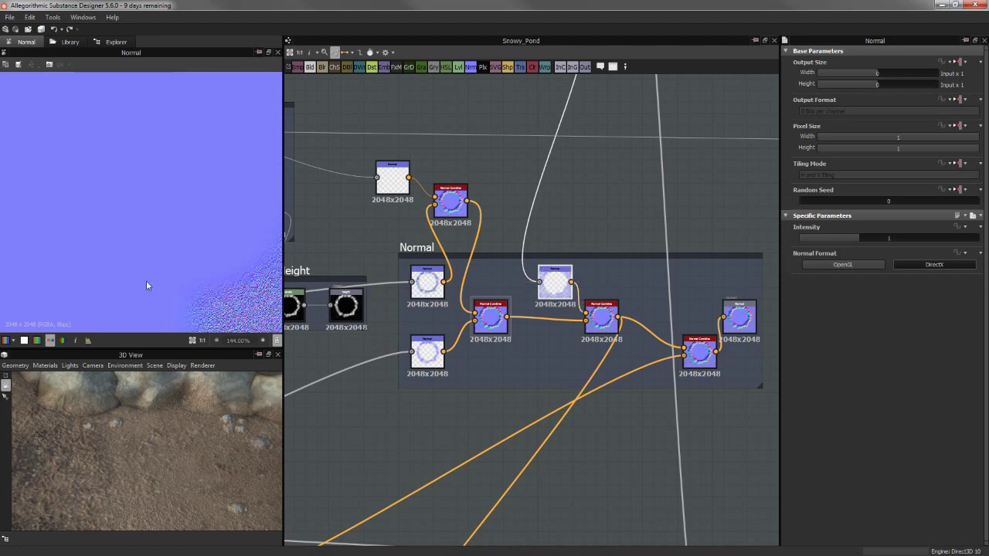
{"action": "scroll", "coordinate": [174, 276], "scroll_direction": "down", "scroll_amount": 3}
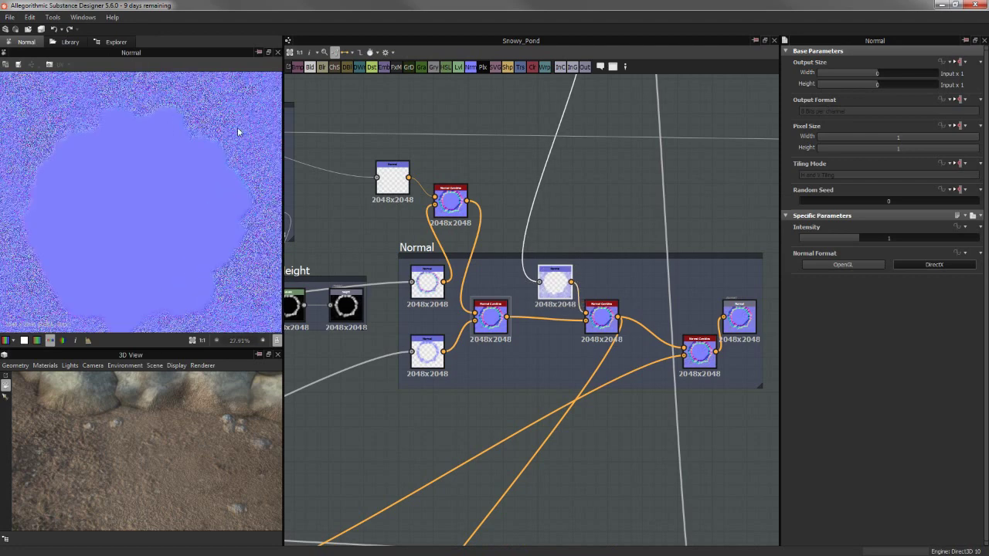
Preview the final Normal Combine and the Normal output node
{"action": "middle_click_drag", "start_coordinate": [632, 257], "coordinate": [570, 210]}
{"action": "left_click", "coordinate": [653, 317]}
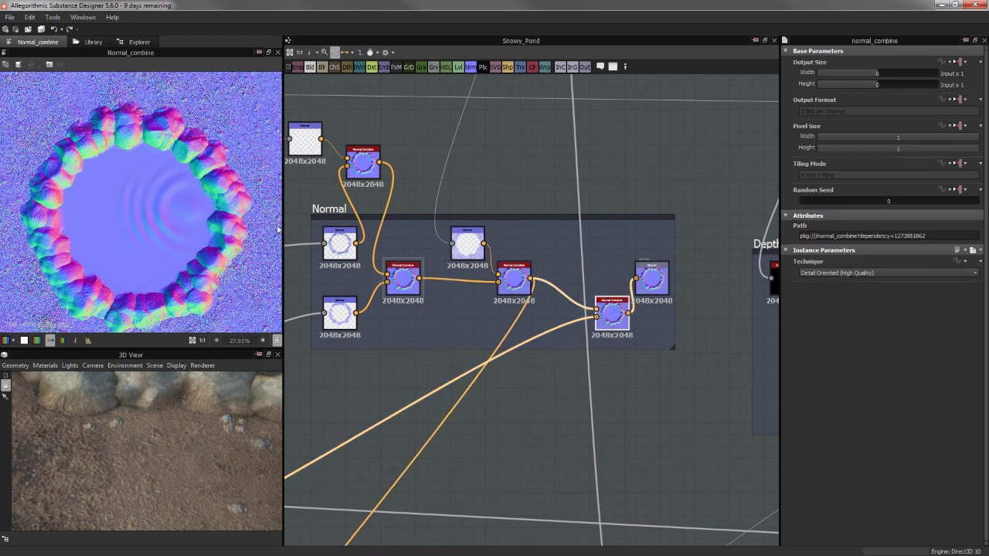
{"action": "left_click", "coordinate": [652, 280]}
{"action": "mouse_move", "coordinate": [477, 155]}
{"action": "middle_mouse_down"}
{"action": "mouse_move", "coordinate": [497, 159]}
{"action": "mouse_move", "coordinate": [526, 332]}
{"action": "middle_mouse_up"}
{"action": "left_click", "coordinate": [535, 279]}
{"action": "scroll", "coordinate": [523, 187], "scroll_direction": "down", "scroll_amount": 1}
{"action": "left_click", "coordinate": [530, 328]}
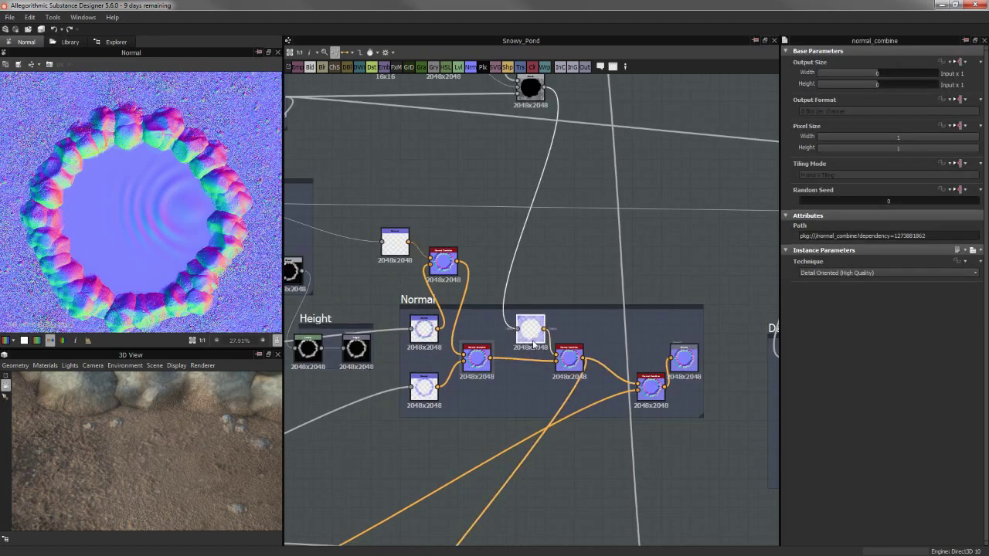
Zoom out and pan the graph to the Ground MS and Water Cut area
{"action": "scroll", "coordinate": [469, 124], "scroll_direction": "down", "scroll_amount": 3}
{"action": "scroll", "coordinate": [469, 125], "scroll_direction": "down", "scroll_amount": 2}
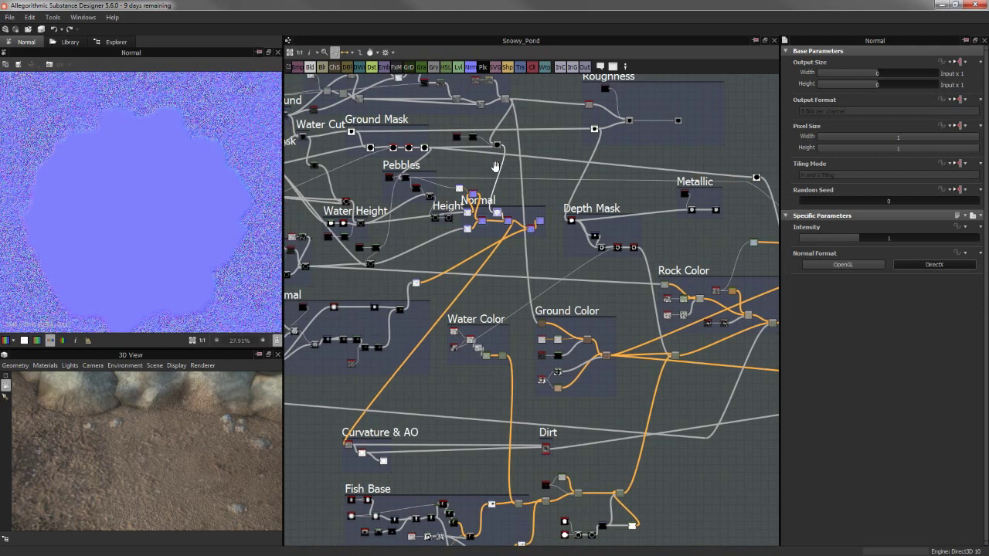
{"action": "middle_click_drag", "start_coordinate": [510, 188], "coordinate": [566, 304]}
{"action": "scroll", "coordinate": [567, 304], "scroll_direction": "up", "scroll_amount": 1}
{"action": "scroll", "coordinate": [464, 310], "scroll_direction": "up", "scroll_amount": 1}
Frame the Ground and Water Cut area and preview the Ground Blend output
{"action": "middle_click_drag", "start_coordinate": [371, 186], "coordinate": [531, 161]}
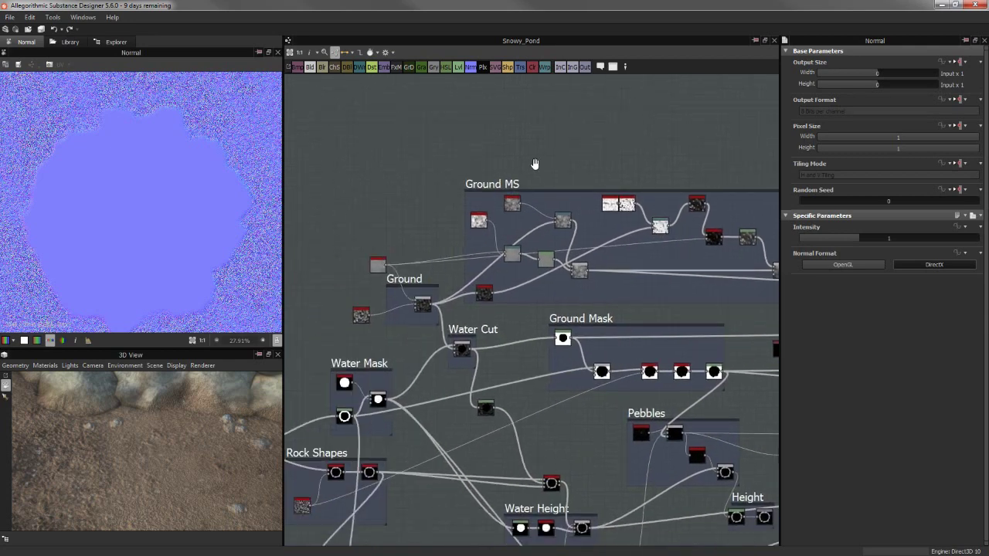
{"action": "scroll", "coordinate": [530, 162], "scroll_direction": "up", "scroll_amount": 1}
{"action": "scroll", "coordinate": [526, 165], "scroll_direction": "up", "scroll_amount": 1}
{"action": "middle_click_drag", "start_coordinate": [445, 267], "coordinate": [454, 246]}
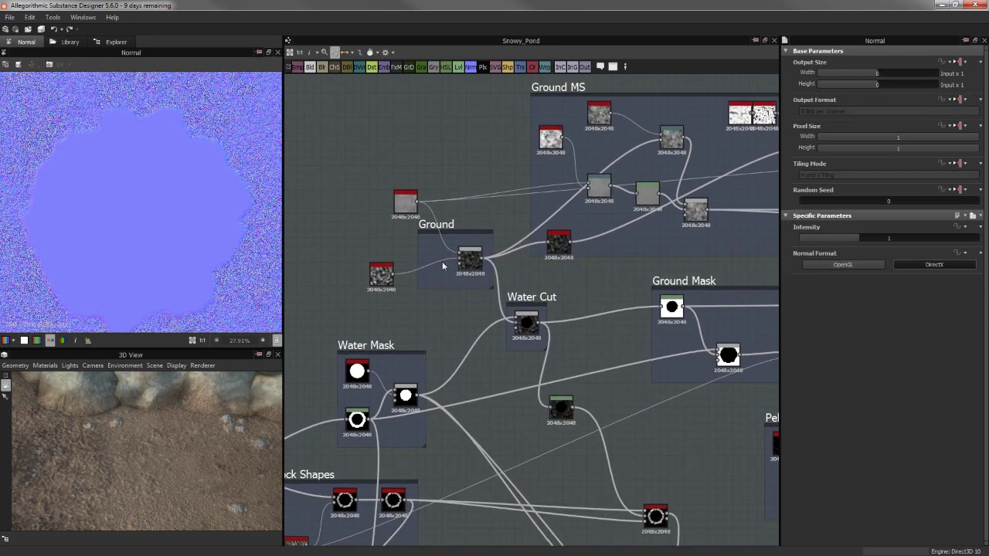
{"action": "scroll", "coordinate": [466, 214], "scroll_direction": "up", "scroll_amount": 1}
{"action": "scroll", "coordinate": [467, 214], "scroll_direction": "up", "scroll_amount": 1}
{"action": "double_click", "coordinate": [469, 278]}
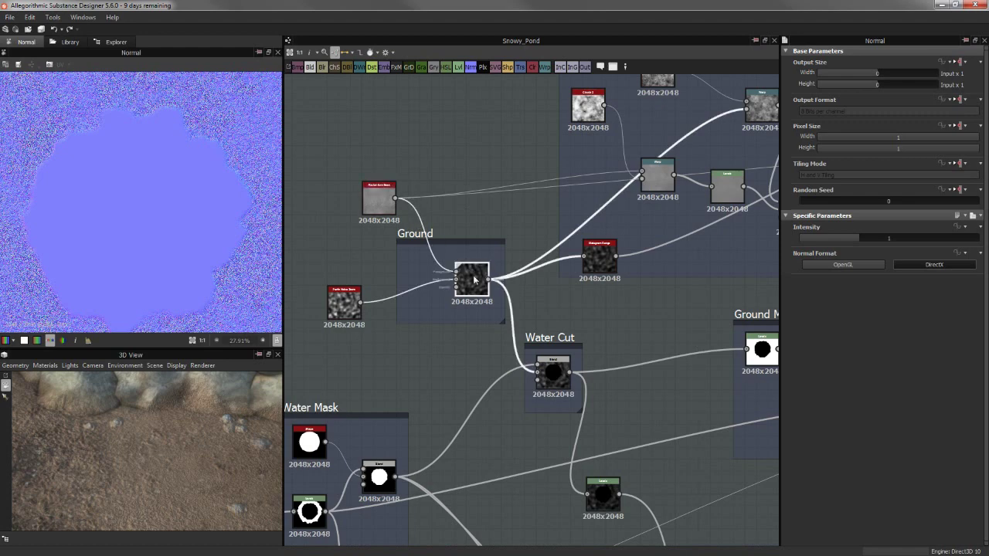
Move Perlin Noise Zoom closer to the Blend and shift the Blend left
{"action": "left_click_drag", "start_coordinate": [344, 303], "coordinate": [383, 303]}
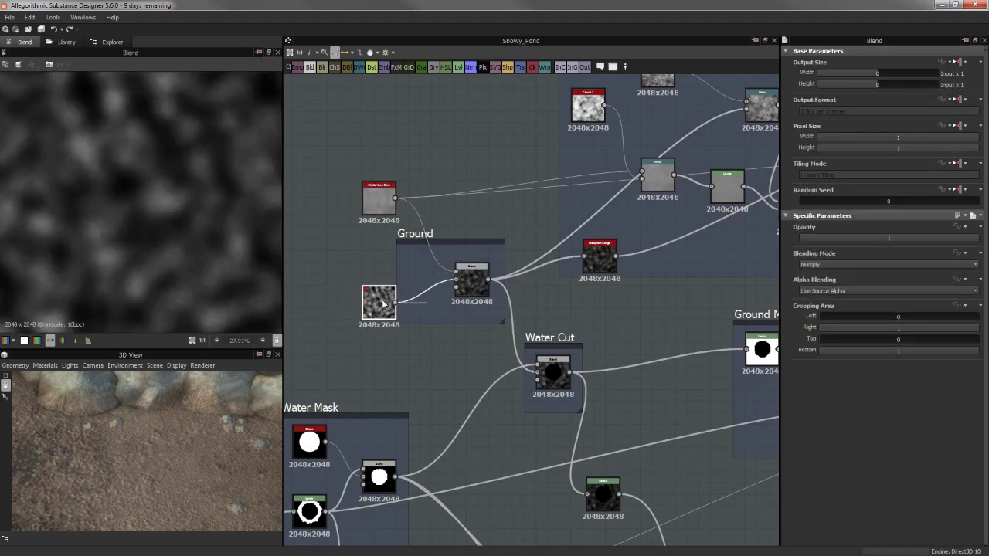
{"action": "scroll", "coordinate": [378, 292], "scroll_direction": "up", "scroll_amount": 3}
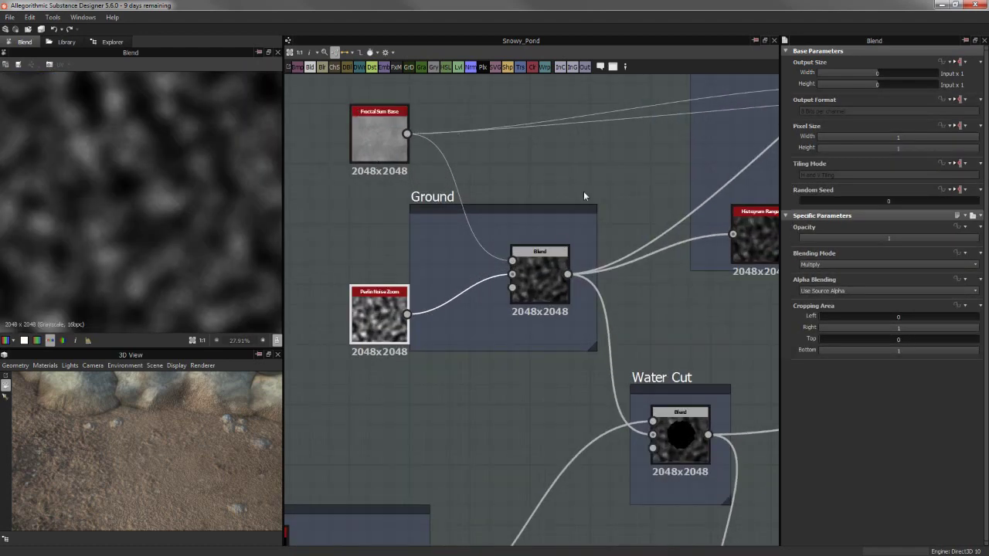
{"action": "middle_click_drag", "start_coordinate": [585, 196], "coordinate": [551, 210]}
{"action": "left_click_drag", "start_coordinate": [494, 298], "coordinate": [450, 298]}
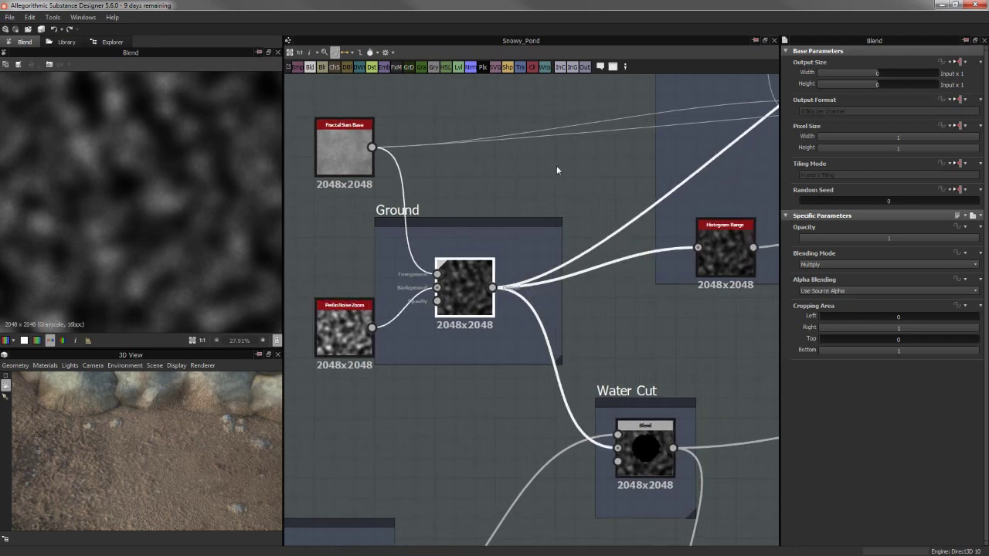
Move the Histogram Range node to the right in the Ground MS frame
{"action": "middle_click_drag", "start_coordinate": [557, 165], "coordinate": [453, 250]}
{"action": "mouse_move", "coordinate": [635, 254]}
{"action": "middle_mouse_down"}
{"action": "mouse_move", "coordinate": [496, 276]}
{"action": "mouse_move", "coordinate": [450, 390]}
{"action": "middle_mouse_up"}
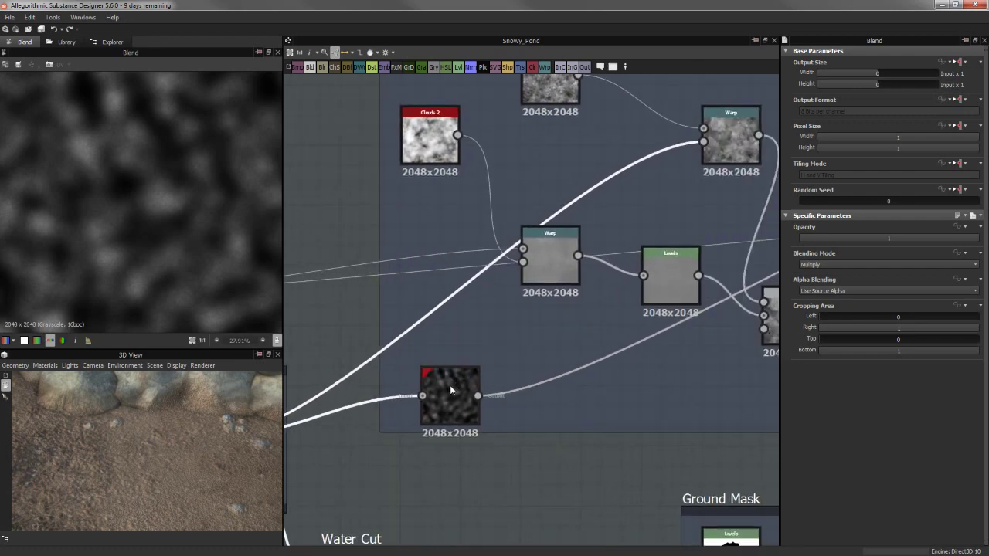
{"action": "left_click_drag", "start_coordinate": [450, 390], "coordinate": [622, 390]}
{"action": "scroll", "coordinate": [551, 369], "scroll_direction": "down", "scroll_amount": 3}
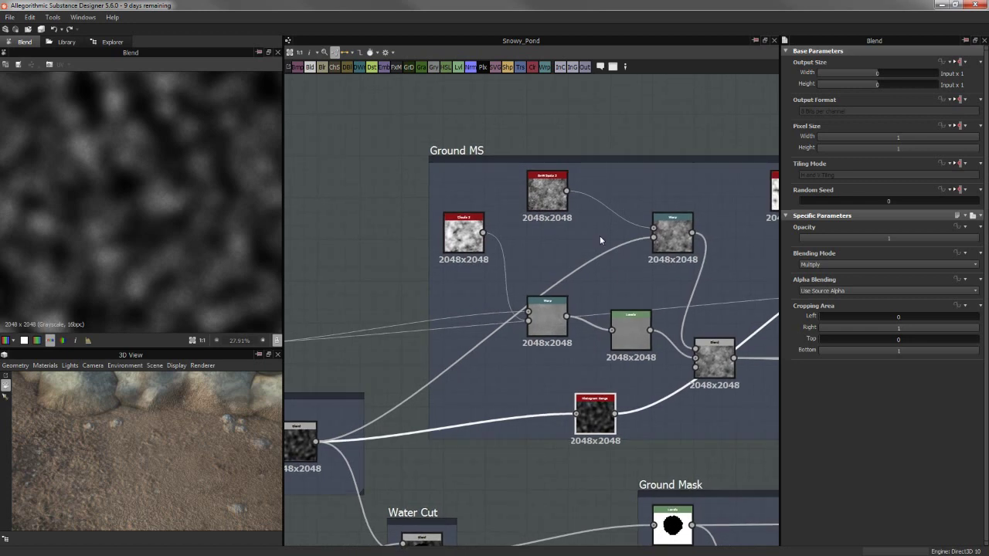
{"action": "scroll", "coordinate": [533, 240], "scroll_direction": "up", "scroll_amount": 1}
Raise Clouds 2 slightly and lift the Warp node closer to it
{"action": "left_click", "coordinate": [456, 240]}
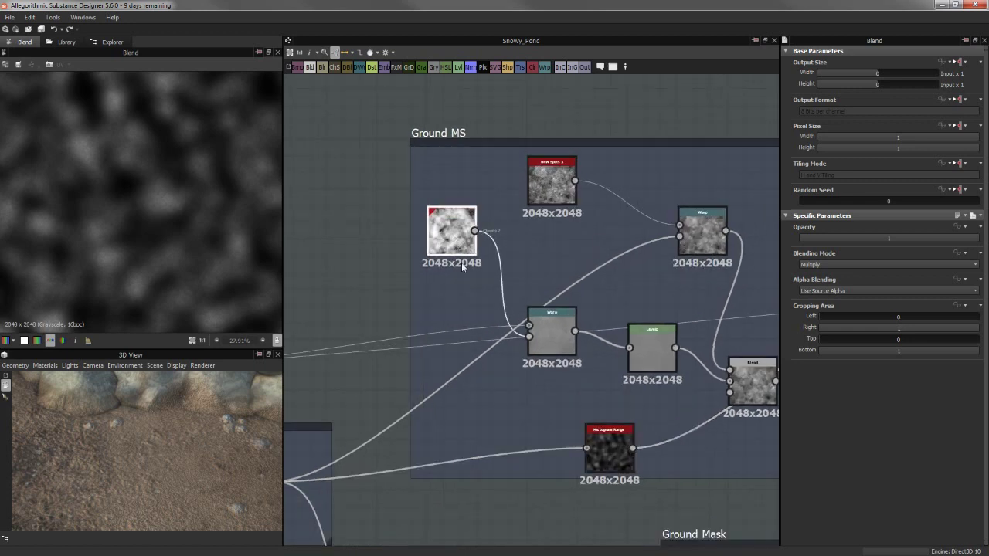
{"action": "left_click_drag", "start_coordinate": [456, 239], "coordinate": [456, 222]}
{"action": "left_click_drag", "start_coordinate": [564, 347], "coordinate": [563, 272]}
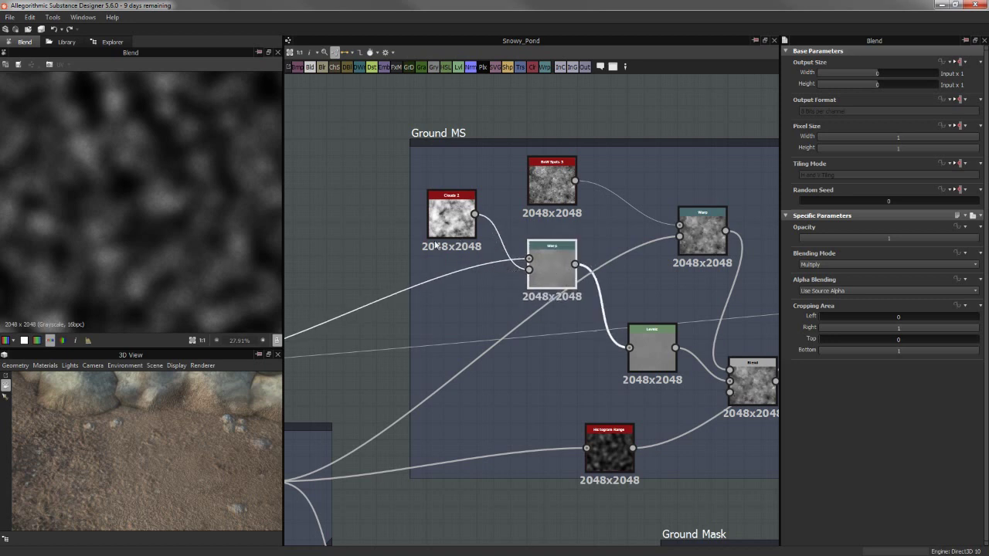
{"action": "middle_click_drag", "start_coordinate": [428, 220], "coordinate": [467, 206]}
{"action": "mouse_move", "coordinate": [572, 252]}
{"action": "middle_mouse_down"}
{"action": "mouse_move", "coordinate": [625, 232]}
{"action": "mouse_move", "coordinate": [723, 218]}
{"action": "middle_mouse_up"}
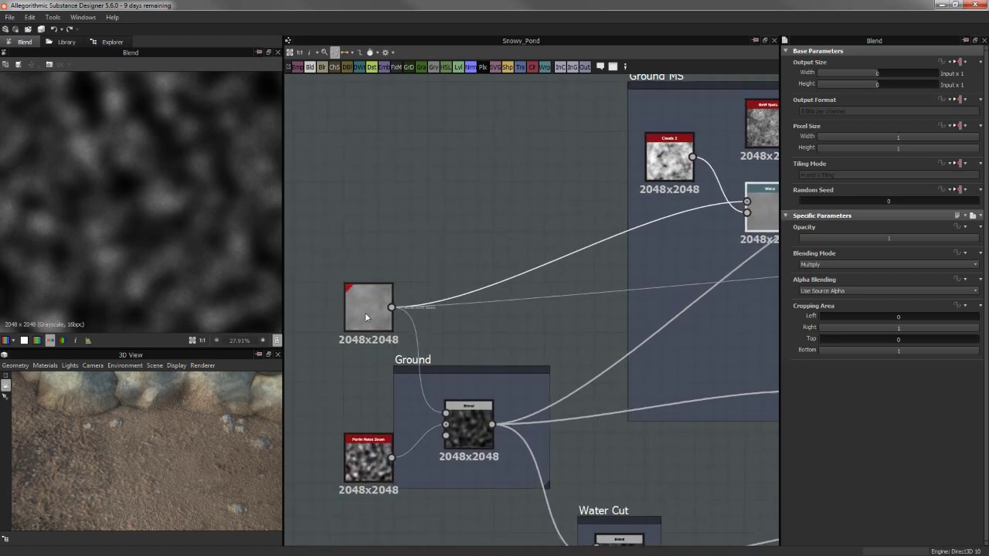
{"action": "middle_click_drag", "start_coordinate": [721, 263], "coordinate": [584, 255]}
Preview the Warp, Levels and Blend node outputs in Ground MS
{"action": "double_click", "coordinate": [618, 237]}
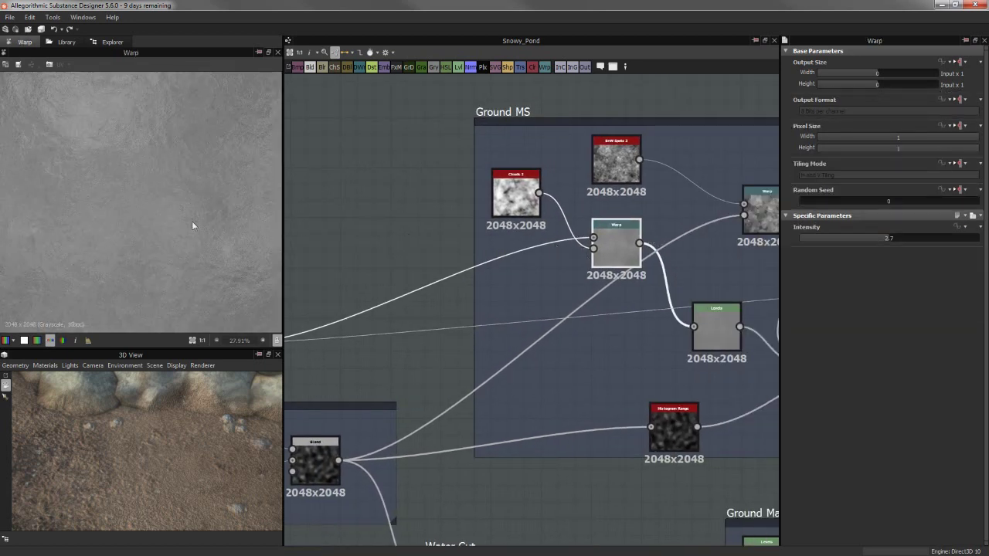
{"action": "scroll", "coordinate": [135, 197], "scroll_direction": "down", "scroll_amount": 1}
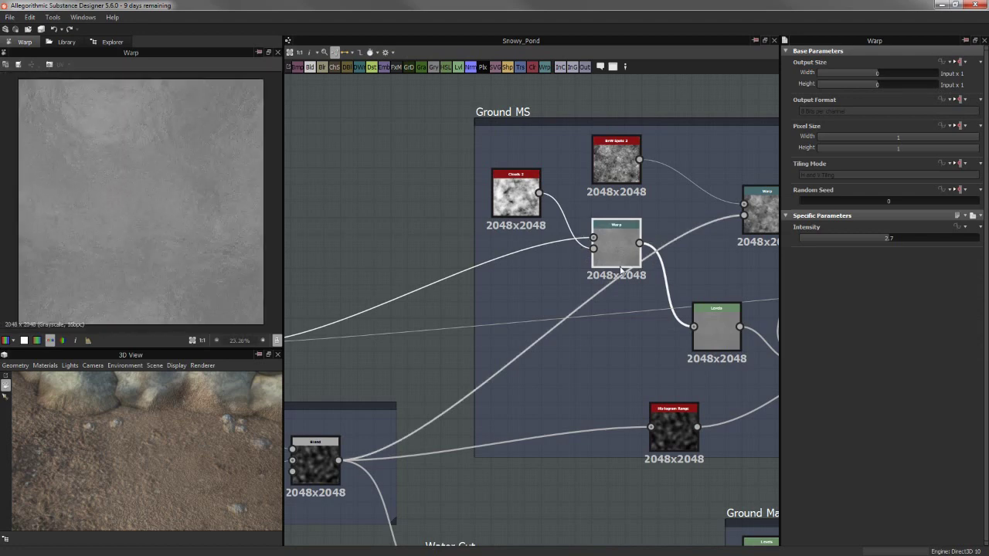
{"action": "middle_click_drag", "start_coordinate": [620, 270], "coordinate": [544, 269]}
{"action": "double_click", "coordinate": [639, 327]}
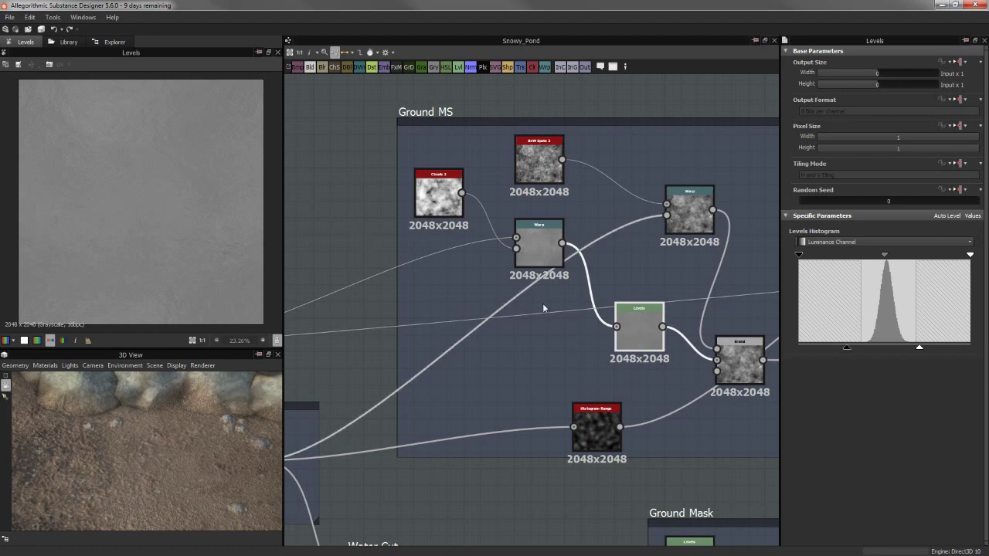
{"action": "middle_click_drag", "start_coordinate": [543, 308], "coordinate": [481, 284]}
{"action": "double_click", "coordinate": [696, 344]}
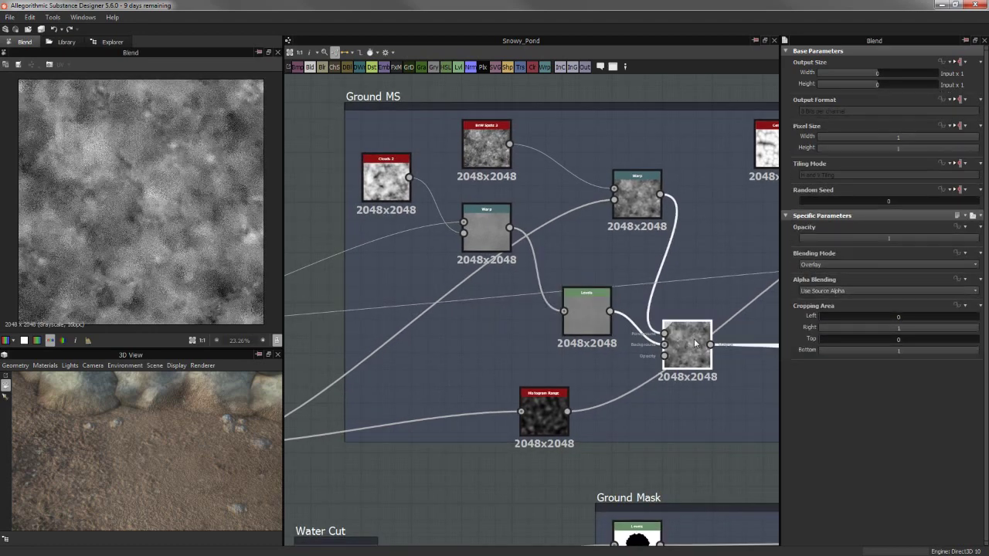
Move the Blend node up beside Warp and inspect Bnw Spots 3 and Warp
{"action": "left_click_drag", "start_coordinate": [696, 344], "coordinate": [712, 261]}
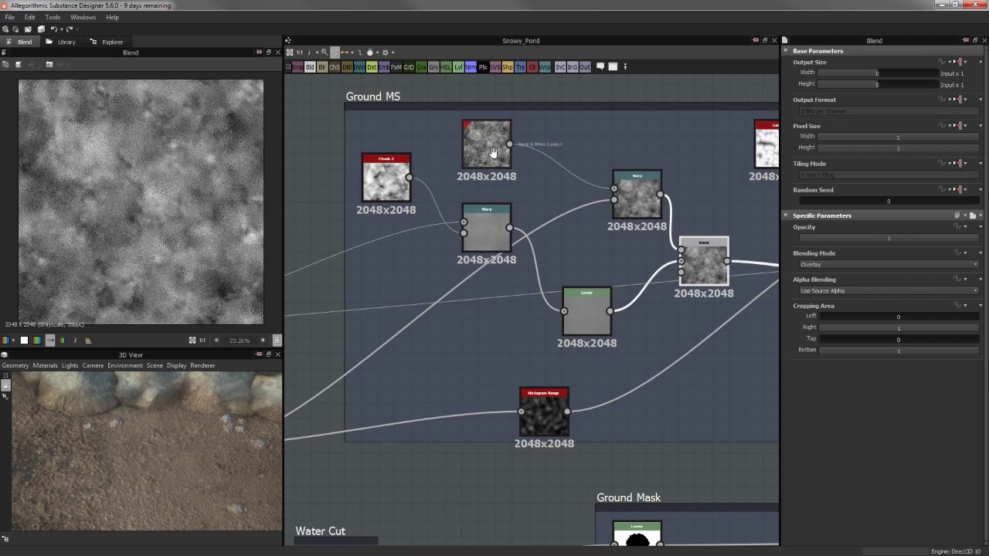
{"action": "middle_click_drag", "start_coordinate": [493, 153], "coordinate": [490, 186]}
{"action": "double_click", "coordinate": [482, 173]}
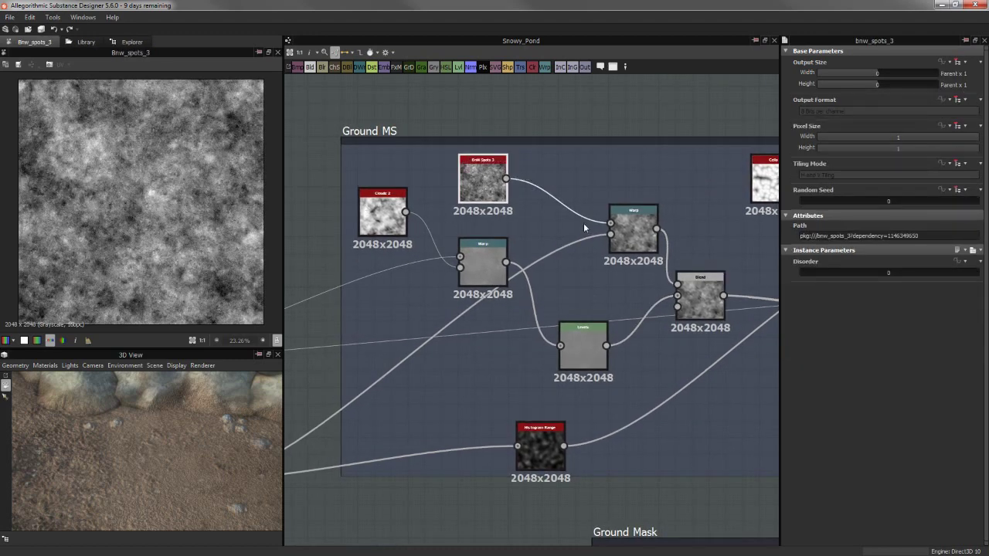
{"action": "double_click", "coordinate": [634, 232]}
{"action": "scroll", "coordinate": [126, 133], "scroll_direction": "up", "scroll_amount": 3}
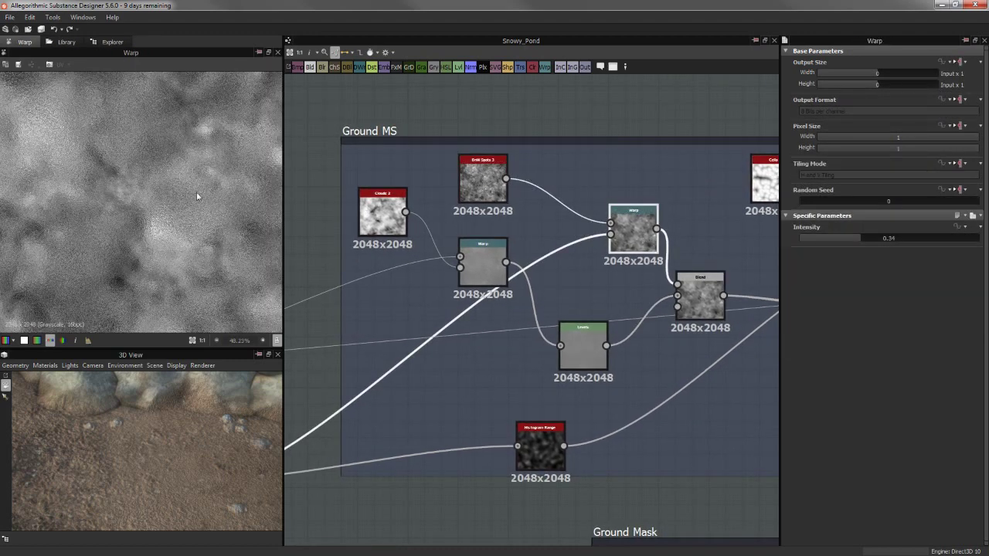
{"action": "scroll", "coordinate": [429, 270], "scroll_direction": "down", "scroll_amount": 2}
Nudge the Blend node slightly right within the Ground MS frame
{"action": "middle_click_drag", "start_coordinate": [435, 288], "coordinate": [595, 178]}
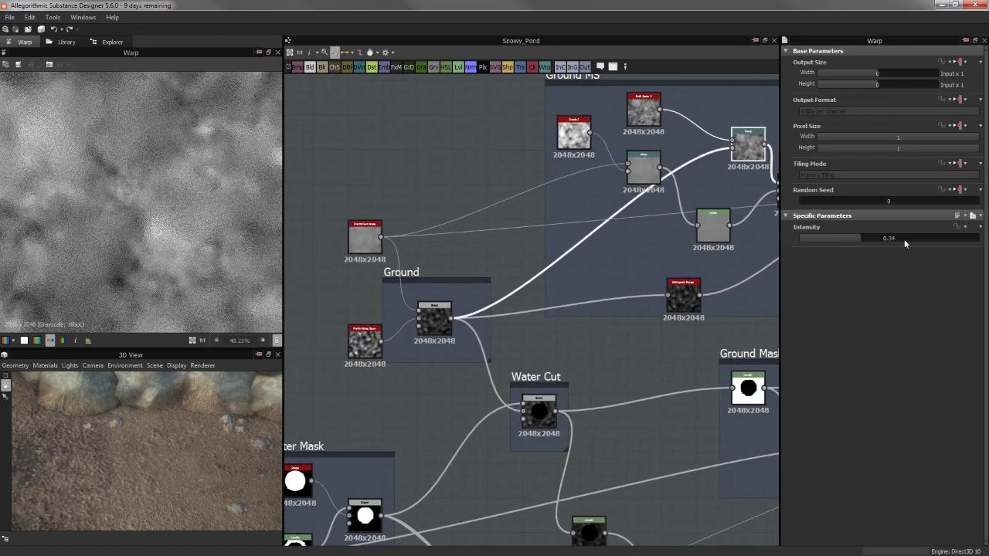
{"action": "middle_click_drag", "start_coordinate": [508, 276], "coordinate": [399, 338]}
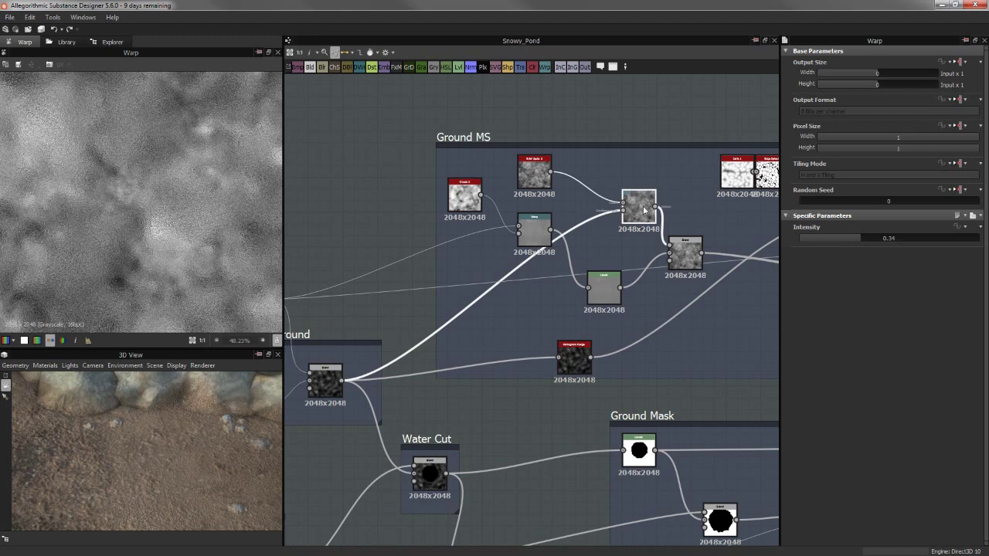
{"action": "scroll", "coordinate": [691, 237], "scroll_direction": "up", "scroll_amount": 2}
{"action": "scroll", "coordinate": [485, 304], "scroll_direction": "down", "scroll_amount": 1}
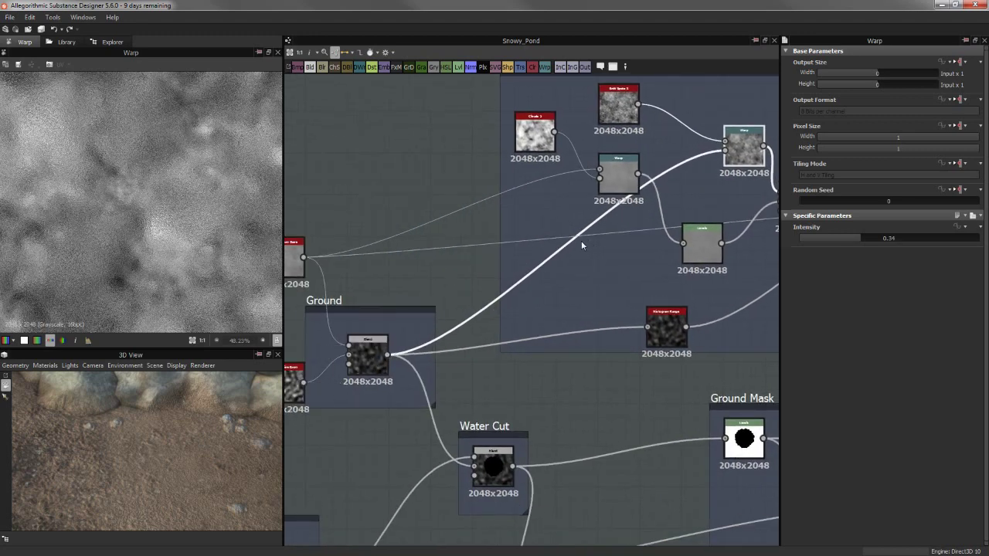
{"action": "middle_click_drag", "start_coordinate": [582, 246], "coordinate": [523, 297]}
{"action": "scroll", "coordinate": [523, 296], "scroll_direction": "up", "scroll_amount": 1}
{"action": "left_click", "coordinate": [576, 291]}
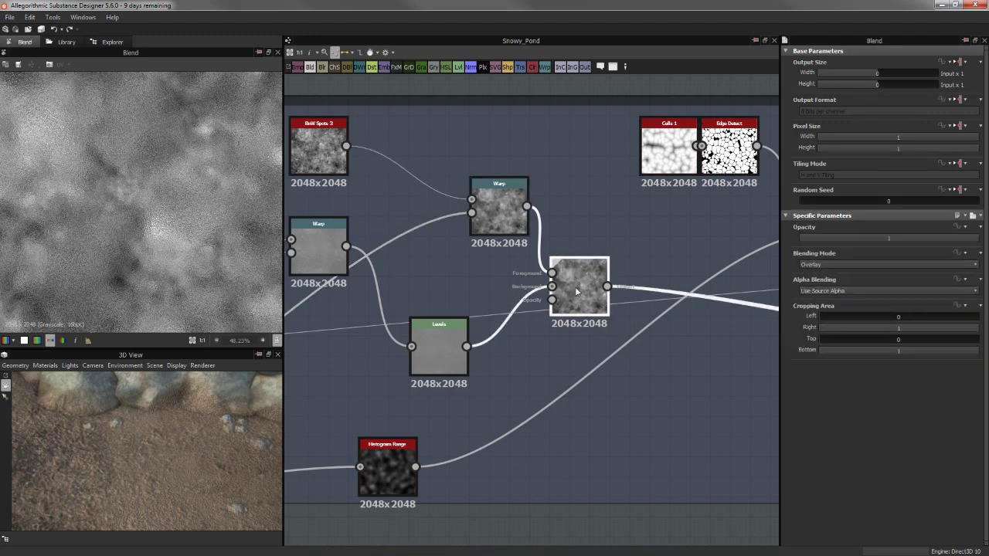
{"action": "left_click_drag", "start_coordinate": [576, 292], "coordinate": [619, 288]}
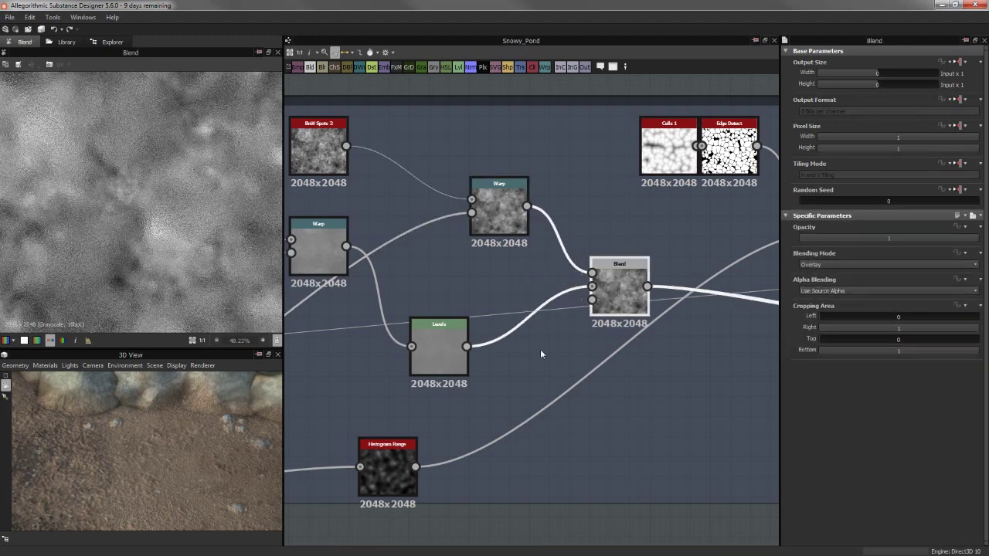
Move the Warp node up and left and preview the Overlay Blend output
{"action": "scroll", "coordinate": [464, 223], "scroll_direction": "up", "scroll_amount": 1}
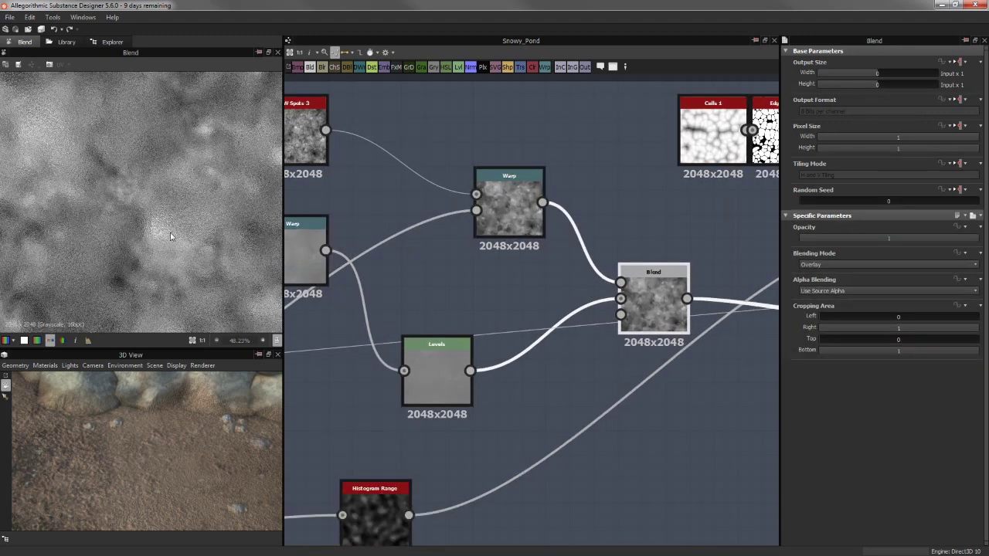
{"action": "scroll", "coordinate": [614, 282], "scroll_direction": "up", "scroll_amount": 1}
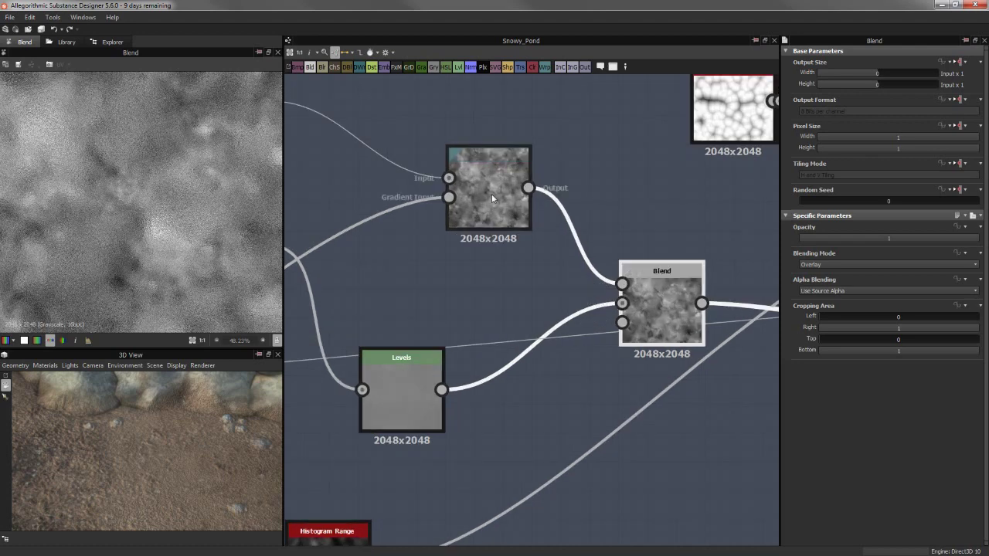
{"action": "left_click_drag", "start_coordinate": [495, 193], "coordinate": [410, 164]}
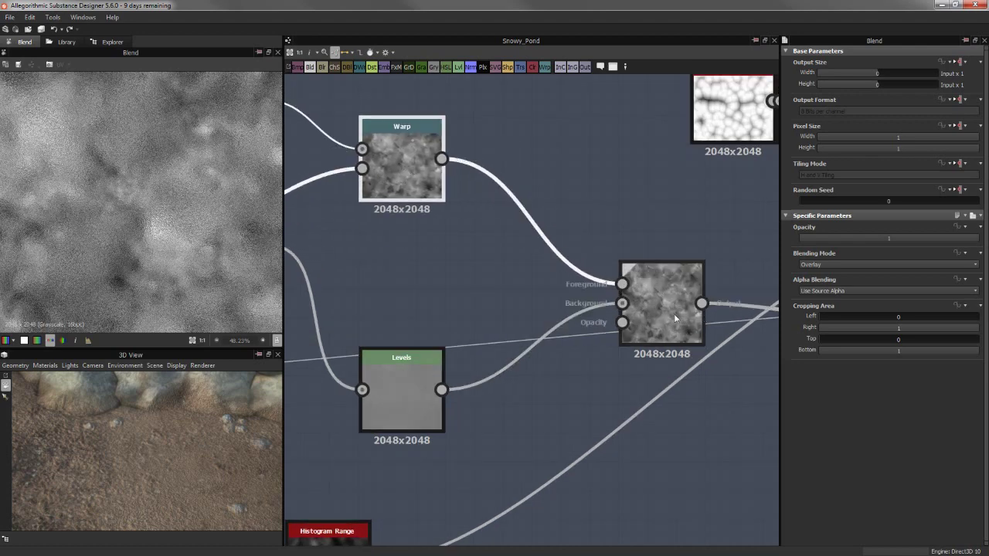
{"action": "double_click", "coordinate": [386, 375]}
{"action": "left_click", "coordinate": [404, 182]}
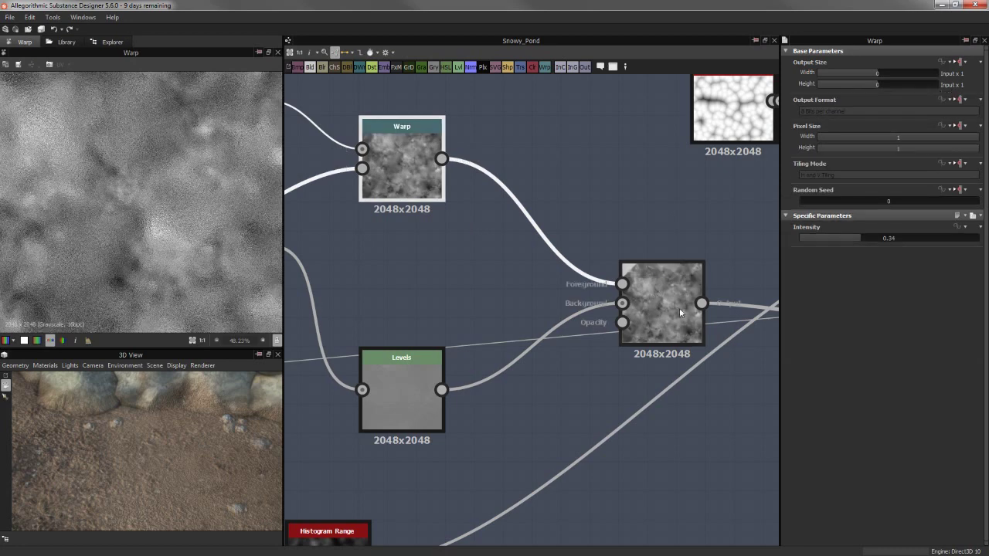
{"action": "double_click", "coordinate": [680, 307]}
{"action": "scroll", "coordinate": [170, 250], "scroll_direction": "down", "scroll_amount": 5}
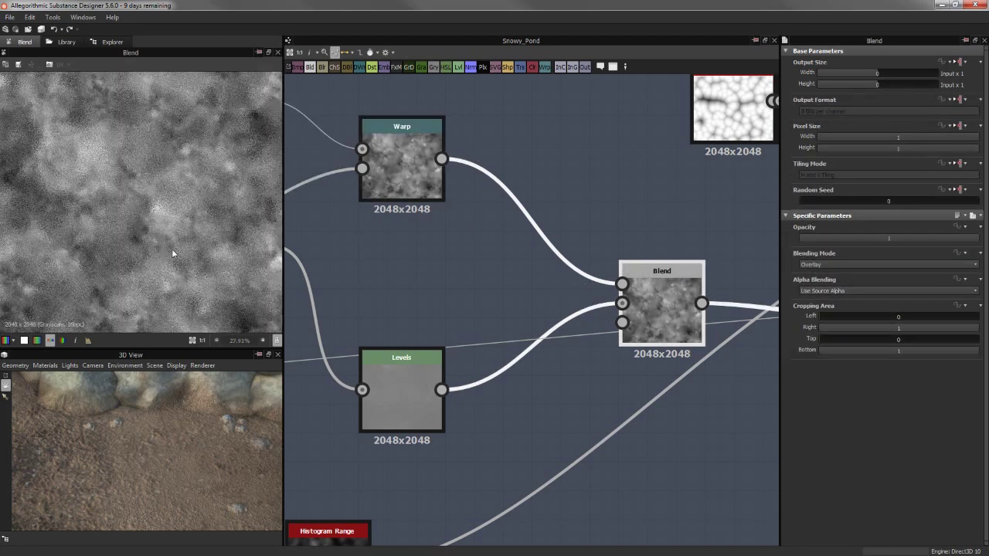
{"action": "mouse_move", "coordinate": [708, 239]}
{"action": "middle_mouse_down"}
{"action": "mouse_move", "coordinate": [479, 240]}
{"action": "mouse_move", "coordinate": [542, 267]}
{"action": "mouse_move", "coordinate": [577, 304]}
{"action": "middle_mouse_up"}
{"action": "scroll", "coordinate": [479, 239], "scroll_direction": "down", "scroll_amount": 3}
{"action": "scroll", "coordinate": [437, 221], "scroll_direction": "down", "scroll_amount": 2}
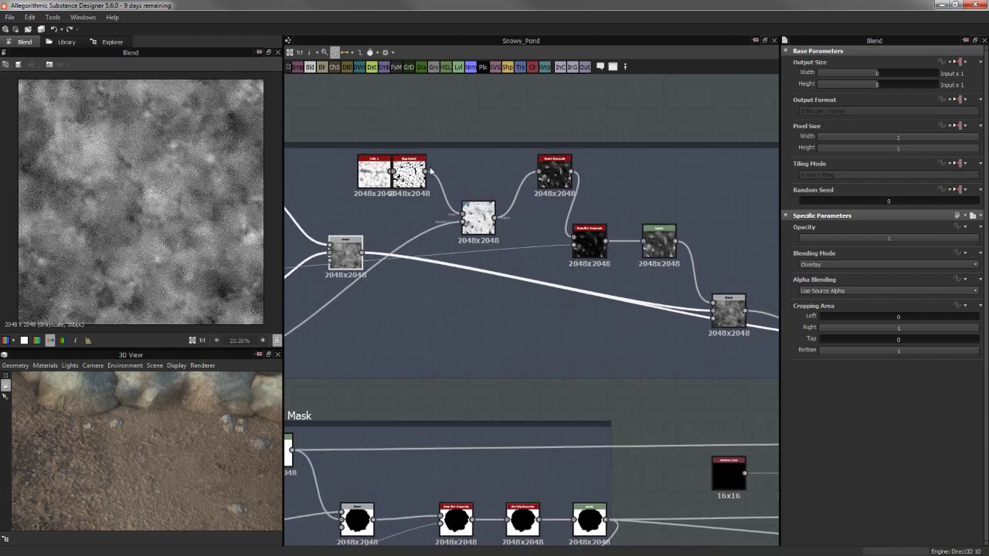
Inspect the Cells 1 texture, its Edge Detect output and the Warp distorting the cells
{"action": "scroll", "coordinate": [405, 157], "scroll_direction": "up", "scroll_amount": 2}
{"action": "middle_click_drag", "start_coordinate": [459, 154], "coordinate": [518, 159]}
{"action": "double_click", "coordinate": [451, 186]}
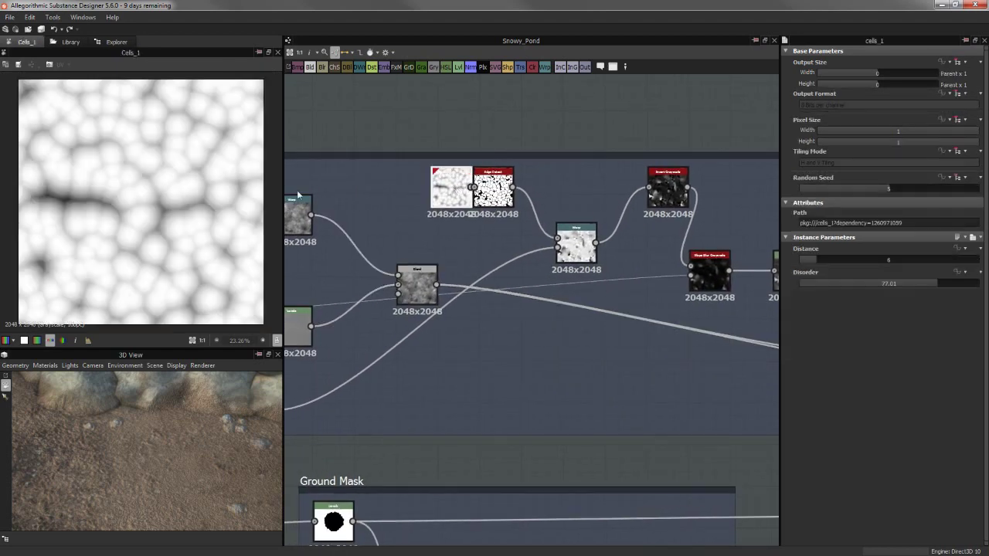
{"action": "scroll", "coordinate": [158, 192], "scroll_direction": "up", "scroll_amount": 1}
{"action": "double_click", "coordinate": [494, 192]}
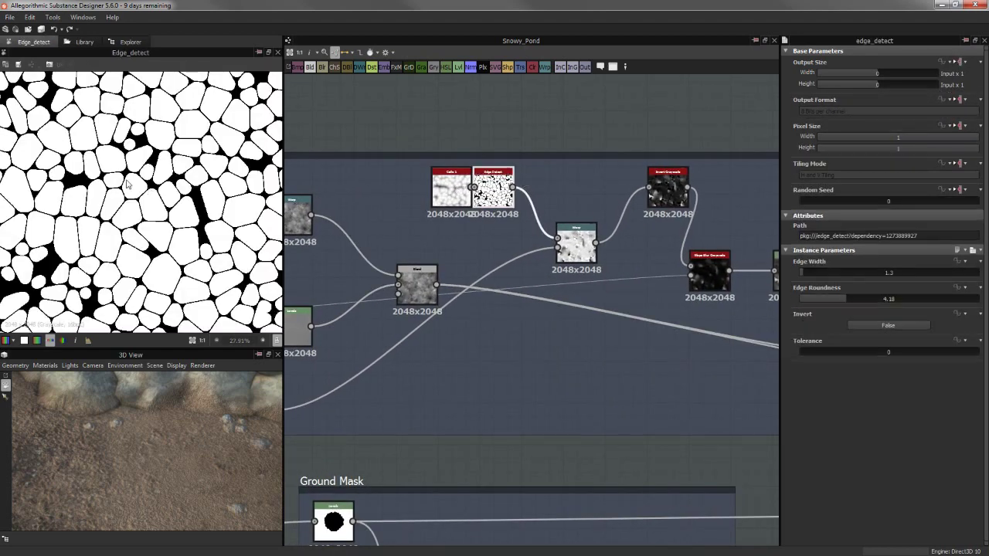
{"action": "scroll", "coordinate": [154, 203], "scroll_direction": "up", "scroll_amount": 3}
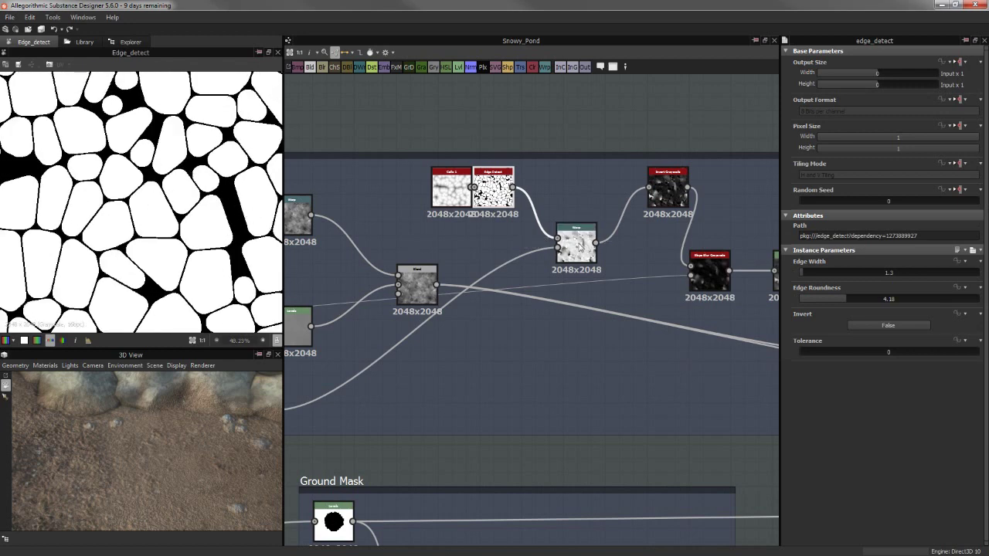
{"action": "double_click", "coordinate": [578, 246]}
Move over to the Ground frame and inspect the Histogram Range output
{"action": "scroll", "coordinate": [432, 247], "scroll_direction": "down", "scroll_amount": 2}
{"action": "mouse_move", "coordinate": [664, 263]}
{"action": "middle_mouse_down"}
{"action": "mouse_move", "coordinate": [732, 236]}
{"action": "mouse_move", "coordinate": [557, 301]}
{"action": "middle_mouse_up"}
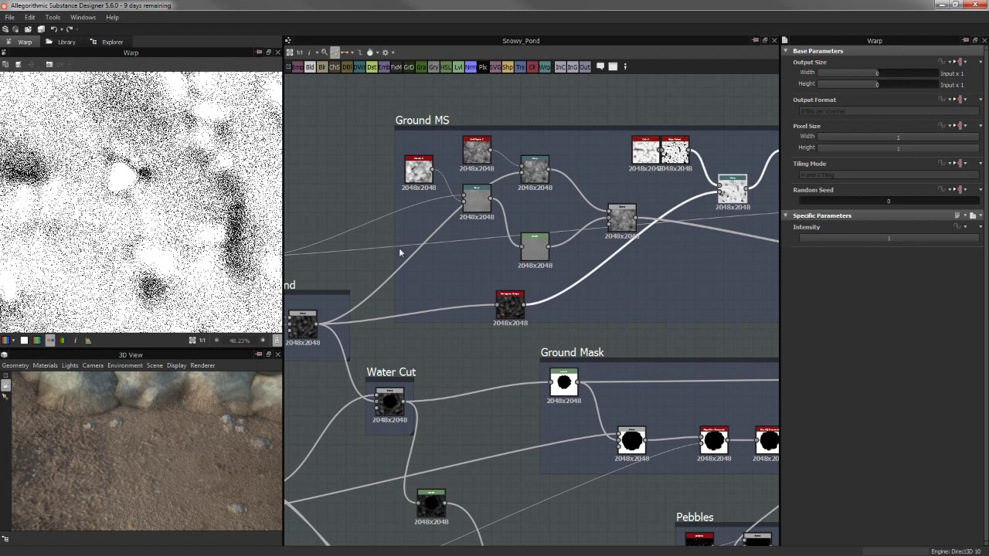
{"action": "middle_click_drag", "start_coordinate": [401, 253], "coordinate": [433, 208]}
{"action": "scroll", "coordinate": [316, 280], "scroll_direction": "up", "scroll_amount": 1}
{"action": "scroll", "coordinate": [316, 280], "scroll_direction": "up", "scroll_amount": 1}
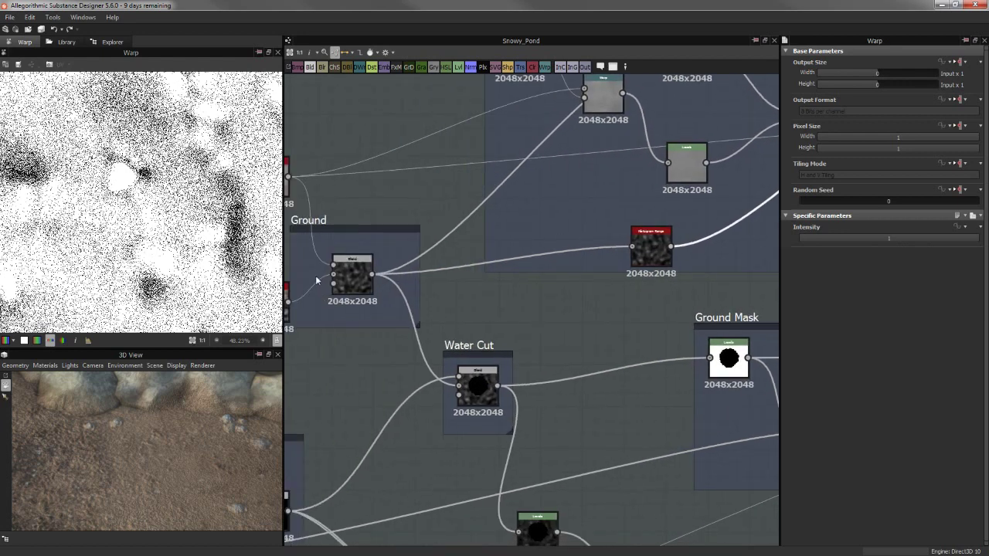
{"action": "double_click", "coordinate": [656, 245]}
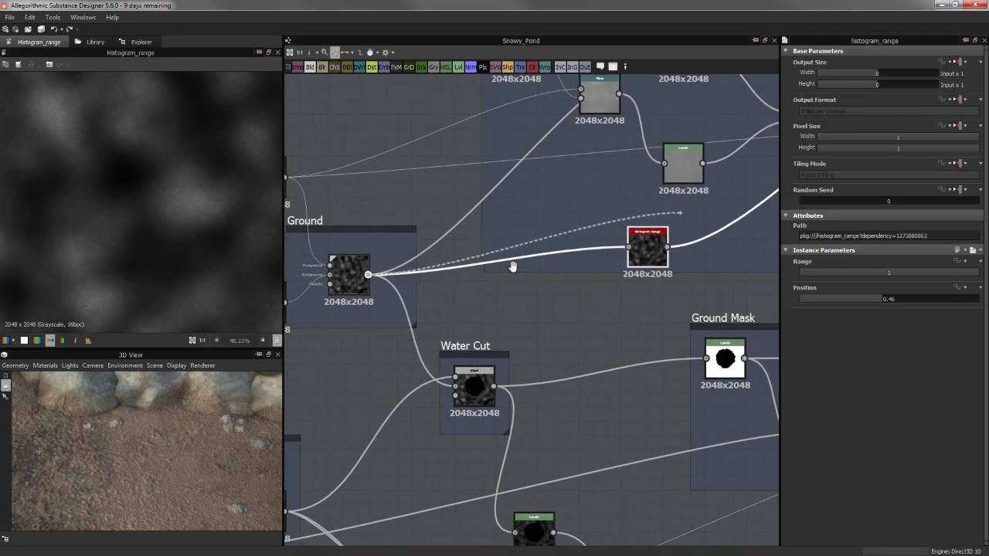
Wire the Ground blend into the cells Warp and delete the Histogram Range node
{"action": "middle_click_drag", "start_coordinate": [696, 232], "coordinate": [371, 315]}
{"action": "left_click", "coordinate": [638, 168]}
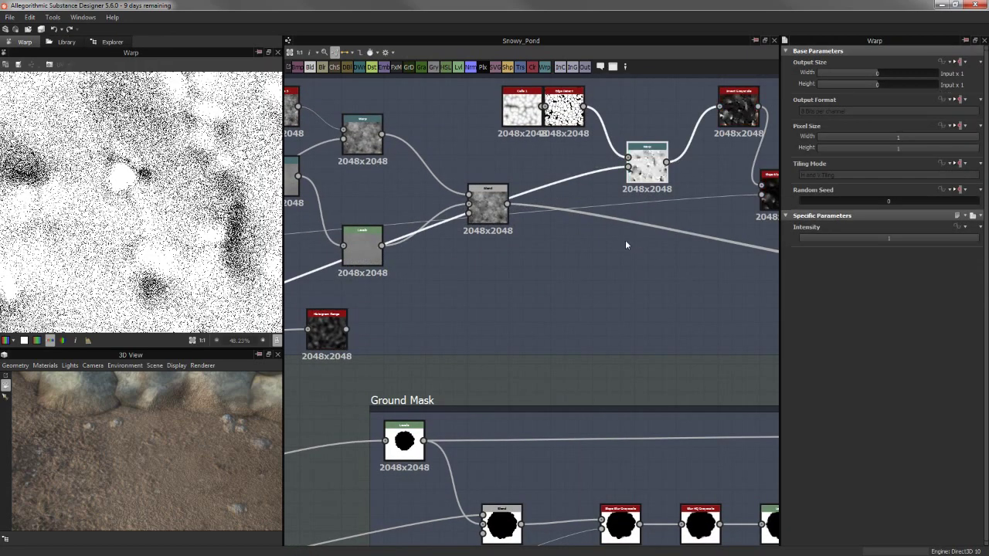
{"action": "middle_click_drag", "start_coordinate": [393, 315], "coordinate": [571, 289]}
{"action": "left_click", "coordinate": [510, 311]}
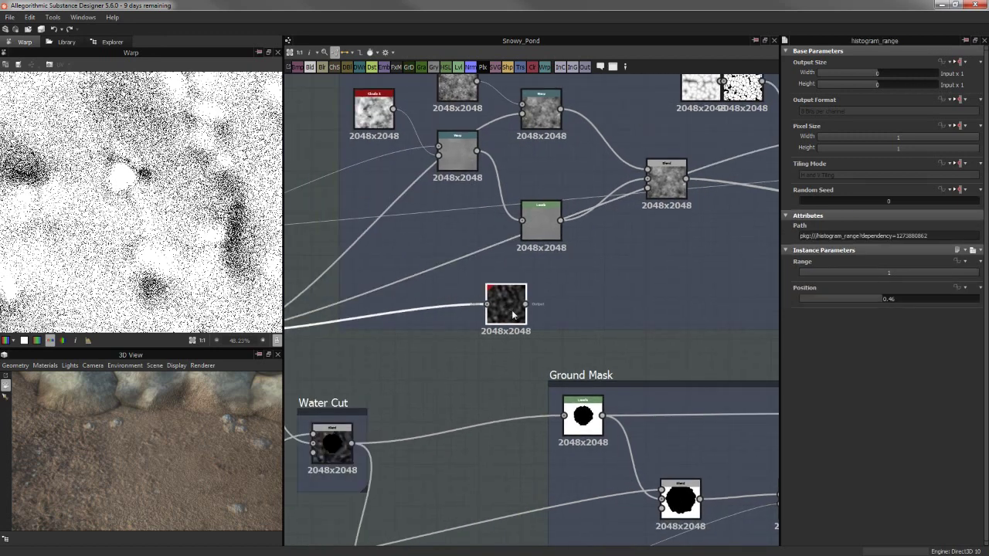
{"action": "key", "text": "Delete"}
Return to the cells branch and check the Warp result
{"action": "scroll", "coordinate": [512, 314], "scroll_direction": "down", "scroll_amount": 2}
{"action": "middle_click_drag", "start_coordinate": [430, 302], "coordinate": [332, 371]}
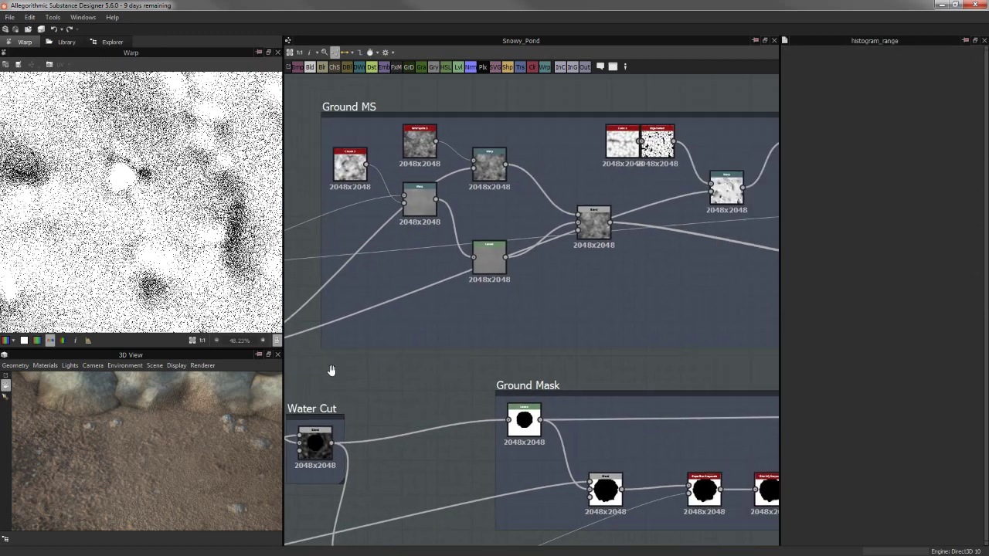
{"action": "scroll", "coordinate": [524, 262], "scroll_direction": "up", "scroll_amount": 2}
{"action": "left_click", "coordinate": [524, 264]}
{"action": "scroll", "coordinate": [185, 219], "scroll_direction": "up", "scroll_amount": 2}
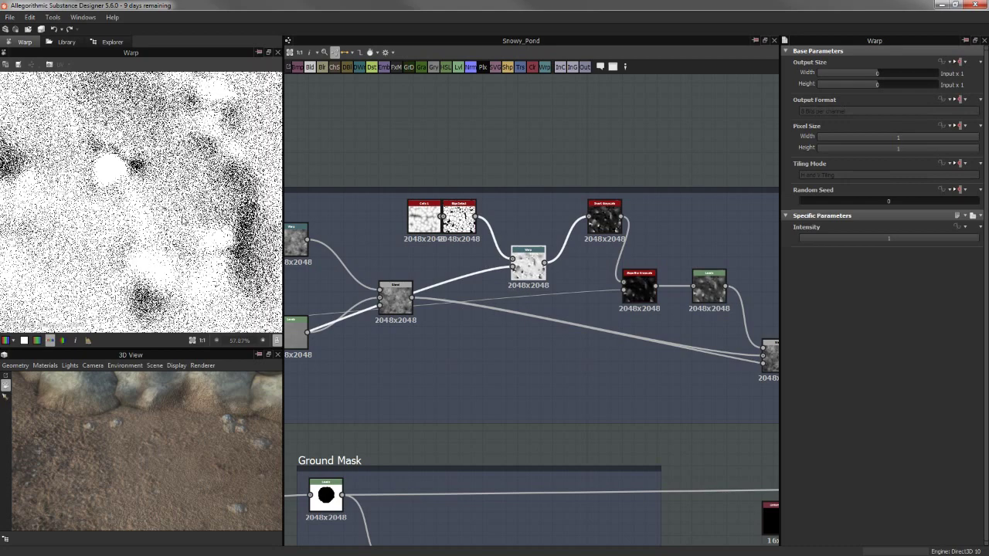
{"action": "scroll", "coordinate": [185, 220], "scroll_direction": "up", "scroll_amount": 1}
Preview the Invert Grayscale node's output
{"action": "middle_click_drag", "start_coordinate": [586, 259], "coordinate": [476, 307]}
{"action": "left_click", "coordinate": [502, 268]}
{"action": "left_click", "coordinate": [306, 265]}
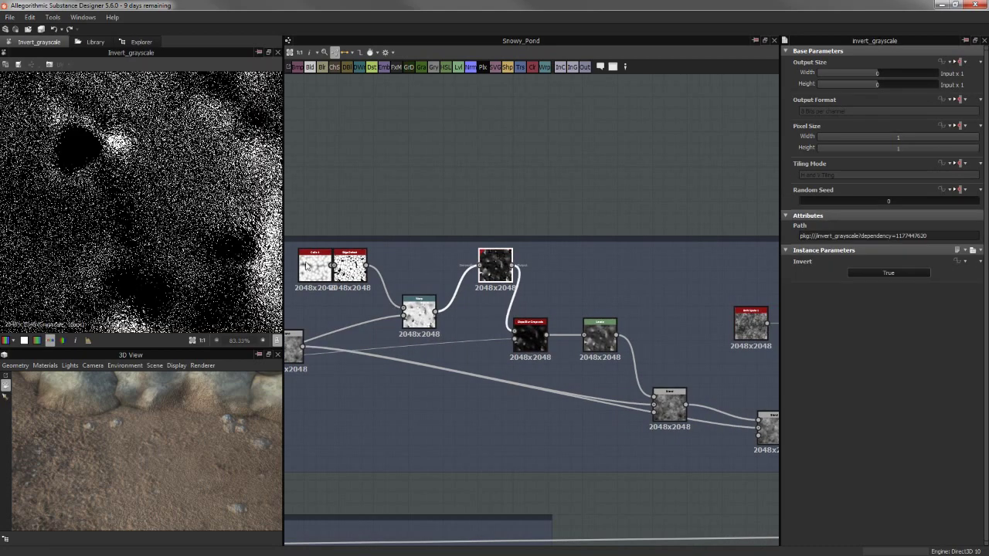
{"action": "scroll", "coordinate": [507, 268], "scroll_direction": "up", "scroll_amount": 3}
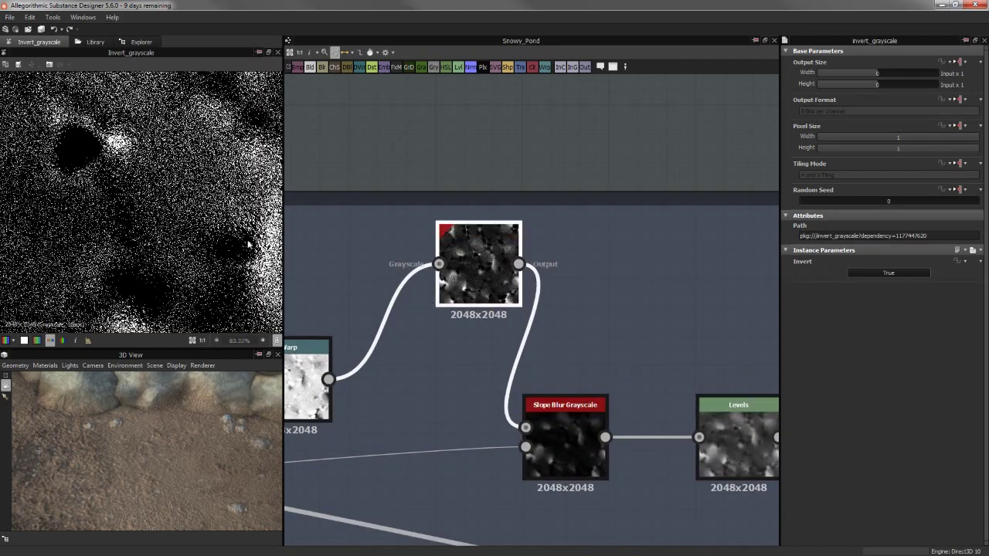
{"action": "scroll", "coordinate": [151, 216], "scroll_direction": "down", "scroll_amount": 1}
{"action": "scroll", "coordinate": [155, 219], "scroll_direction": "down", "scroll_amount": 2}
{"action": "scroll", "coordinate": [177, 220], "scroll_direction": "down", "scroll_amount": 1}
Preview the Slope Blur Grayscale output, then frame it with the Levels node
{"action": "middle_click_drag", "start_coordinate": [559, 441], "coordinate": [566, 378]}
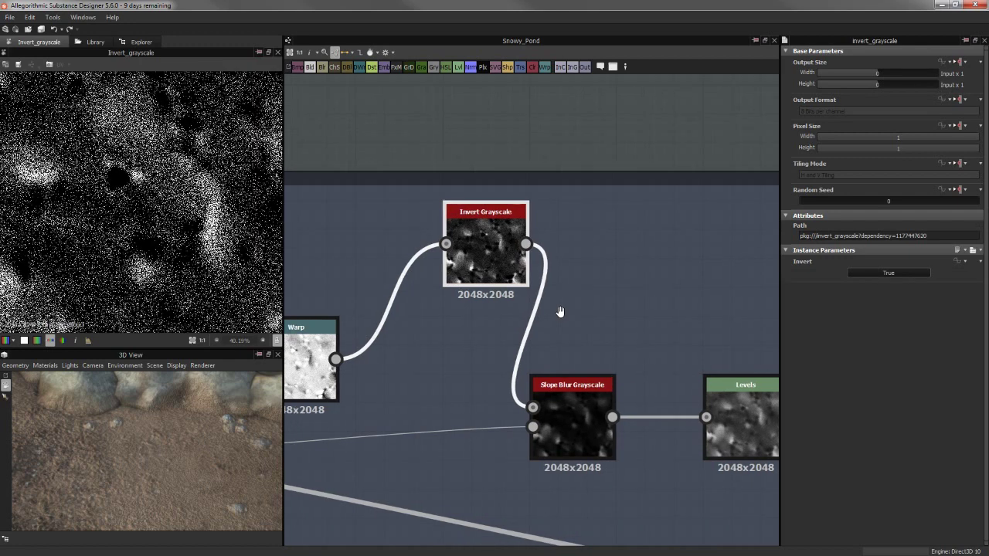
{"action": "left_click", "coordinate": [566, 377]}
{"action": "double_click", "coordinate": [567, 378]}
{"action": "scroll", "coordinate": [147, 224], "scroll_direction": "up", "scroll_amount": 1}
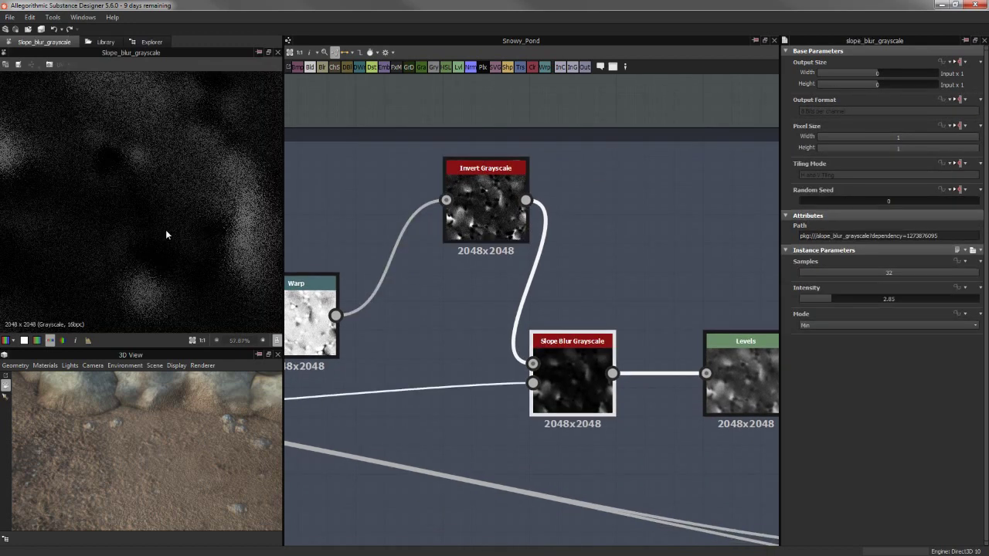
{"action": "scroll", "coordinate": [166, 235], "scroll_direction": "down", "scroll_amount": 1}
{"action": "scroll", "coordinate": [626, 358], "scroll_direction": "down", "scroll_amount": 1}
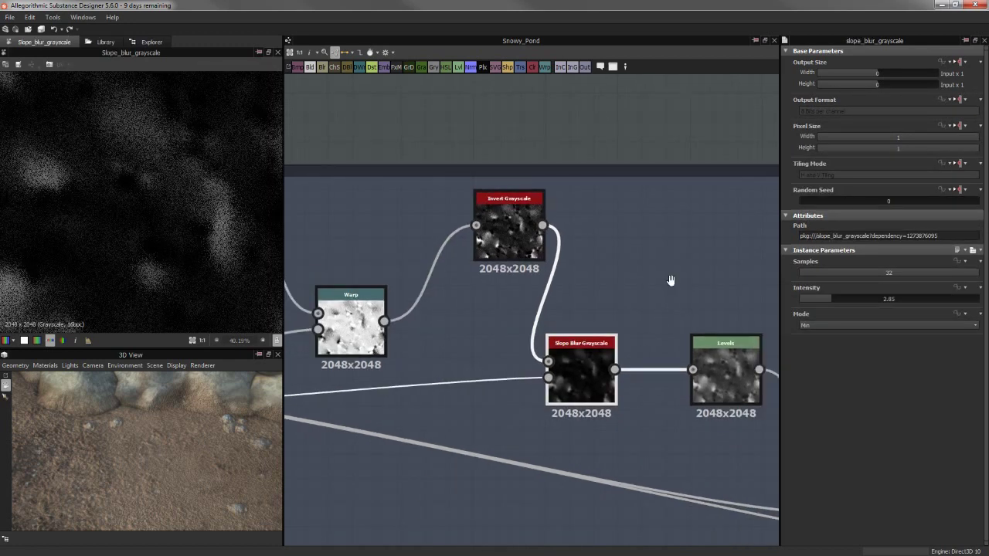
{"action": "middle_click_drag", "start_coordinate": [671, 278], "coordinate": [675, 208]}
{"action": "scroll", "coordinate": [171, 249], "scroll_direction": "down", "scroll_amount": 3}
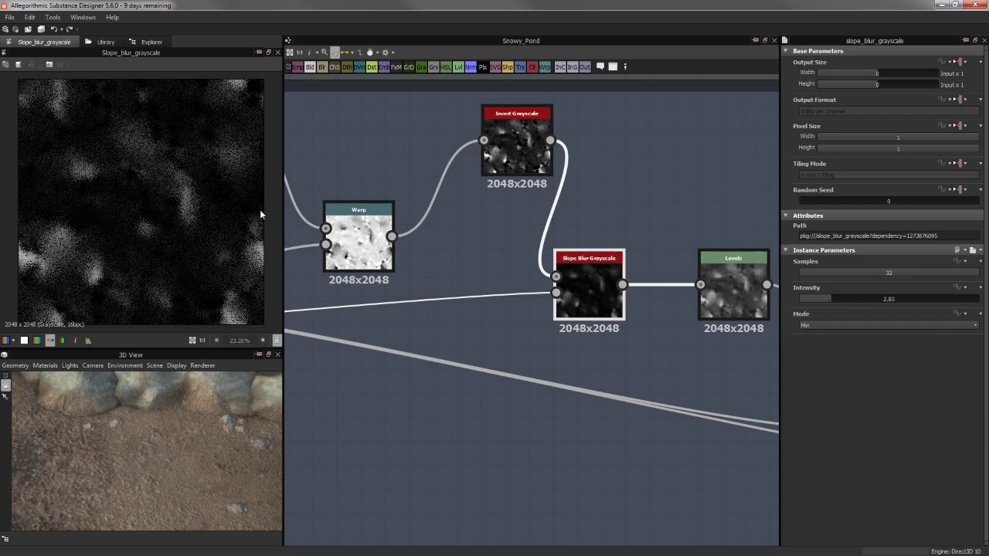
Tilt the 3D preview down onto the ground, preview Levels, and nudge the Blend up
{"action": "mouse_move", "coordinate": [206, 442]}
{"action": "left_mouse_down"}
{"action": "mouse_move", "coordinate": [91, 472]}
{"action": "mouse_move", "coordinate": [227, 456]}
{"action": "mouse_move", "coordinate": [212, 449]}
{"action": "mouse_move", "coordinate": [224, 428]}
{"action": "mouse_move", "coordinate": [149, 449]}
{"action": "mouse_move", "coordinate": [191, 424]}
{"action": "mouse_move", "coordinate": [182, 417]}
{"action": "mouse_move", "coordinate": [173, 436]}
{"action": "mouse_move", "coordinate": [199, 430]}
{"action": "mouse_move", "coordinate": [134, 448]}
{"action": "mouse_move", "coordinate": [166, 441]}
{"action": "left_mouse_up"}
{"action": "middle_click_drag", "start_coordinate": [590, 300], "coordinate": [525, 308]}
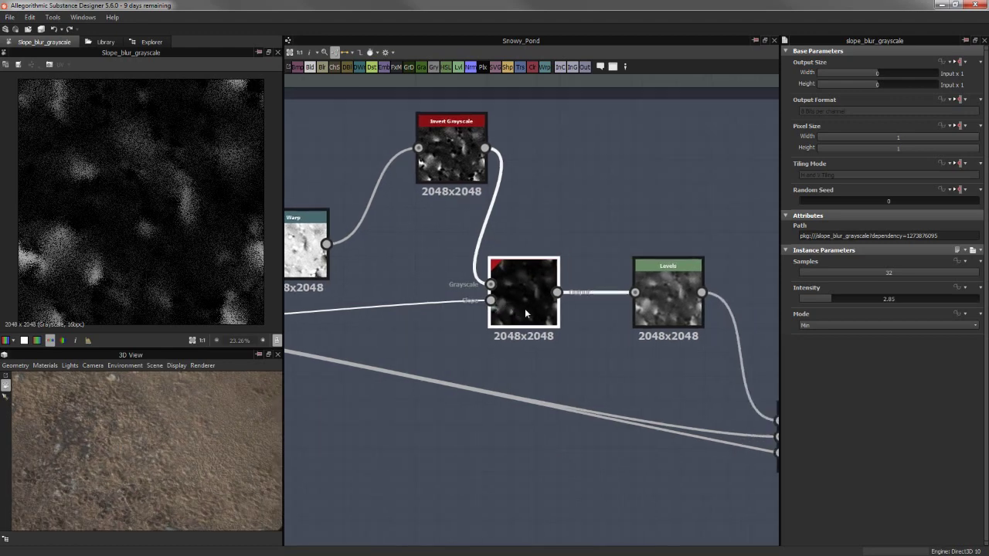
{"action": "left_click", "coordinate": [634, 303]}
{"action": "middle_click_drag", "start_coordinate": [649, 356], "coordinate": [544, 344]}
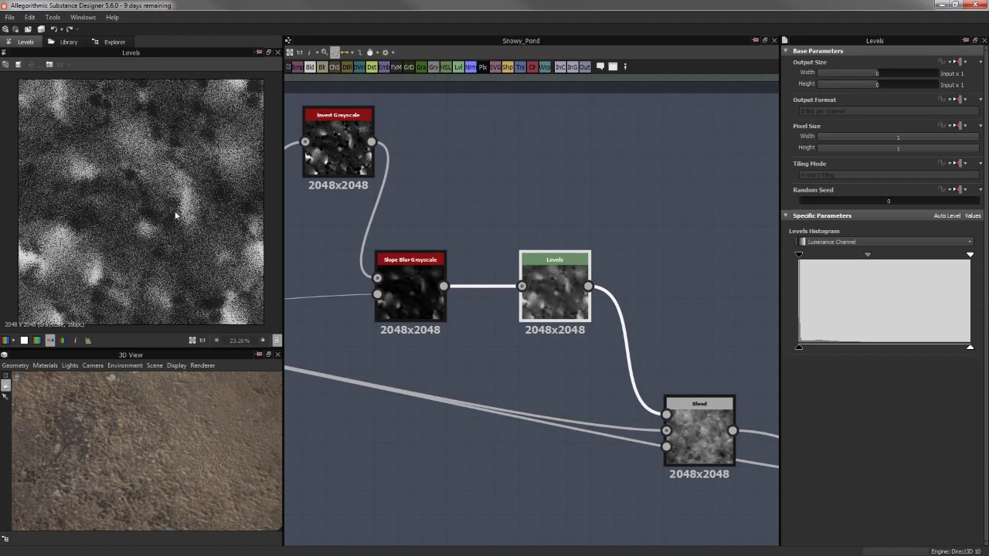
{"action": "scroll", "coordinate": [175, 216], "scroll_direction": "up", "scroll_amount": 3}
{"action": "scroll", "coordinate": [154, 185], "scroll_direction": "down", "scroll_amount": 1}
{"action": "scroll", "coordinate": [159, 208], "scroll_direction": "down", "scroll_amount": 1}
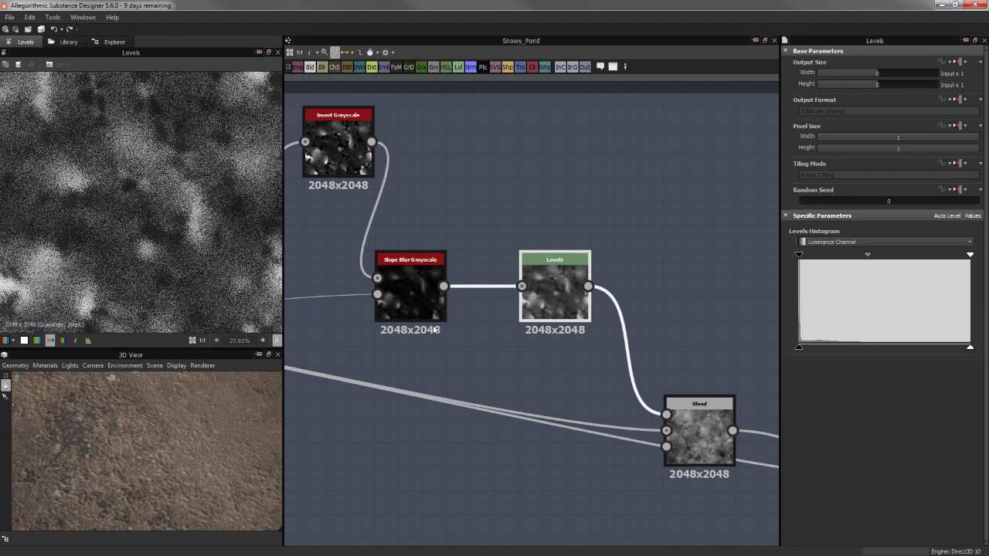
{"action": "mouse_move", "coordinate": [701, 435]}
{"action": "left_mouse_down"}
{"action": "mouse_move", "coordinate": [701, 386]}
{"action": "mouse_move", "coordinate": [702, 411]}
{"action": "left_mouse_up"}
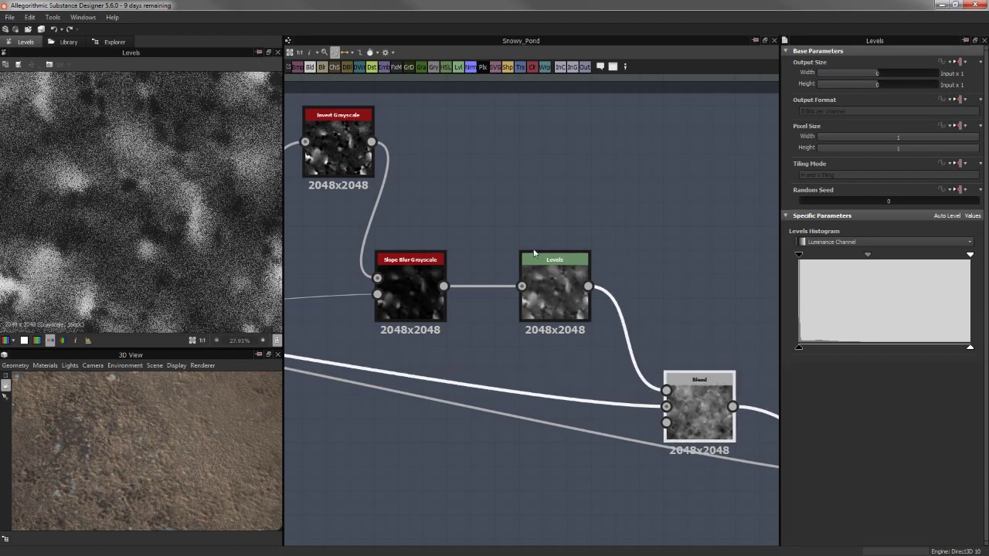
Preview the Blend node and move it down and to the right
{"action": "double_click", "coordinate": [702, 409]}
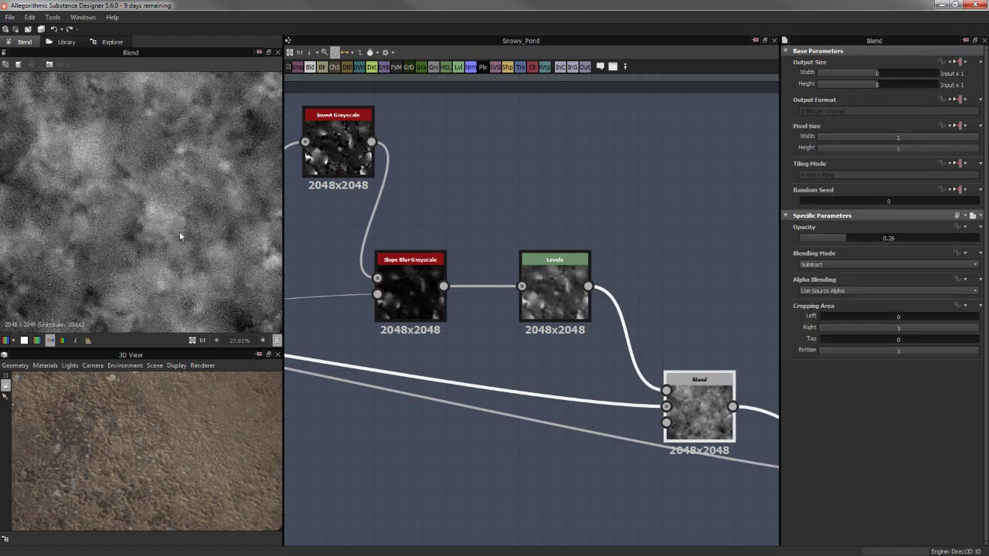
{"action": "scroll", "coordinate": [195, 243], "scroll_direction": "down", "scroll_amount": 1}
{"action": "scroll", "coordinate": [472, 366], "scroll_direction": "down", "scroll_amount": 3}
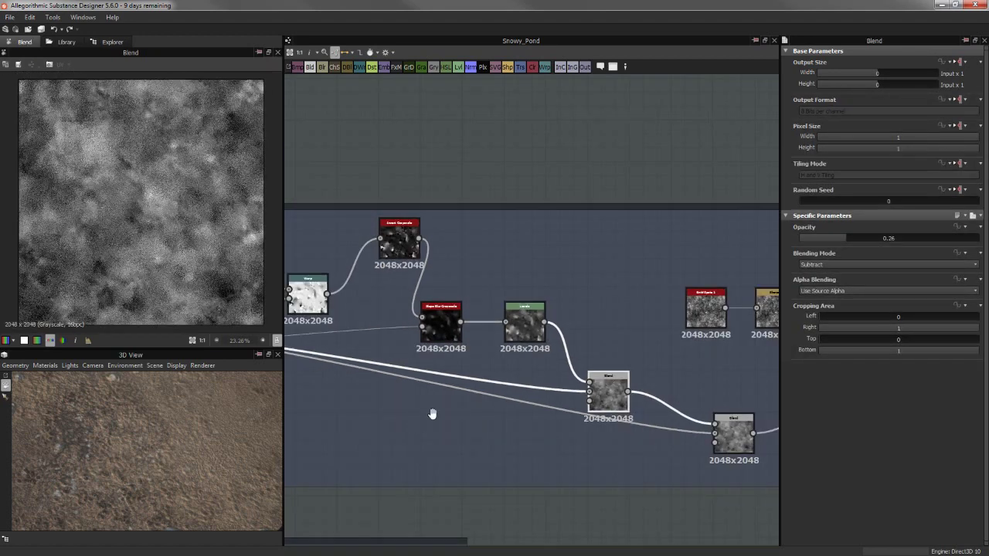
{"action": "middle_click_drag", "start_coordinate": [432, 412], "coordinate": [540, 334]}
{"action": "left_click_drag", "start_coordinate": [498, 308], "coordinate": [540, 358]}
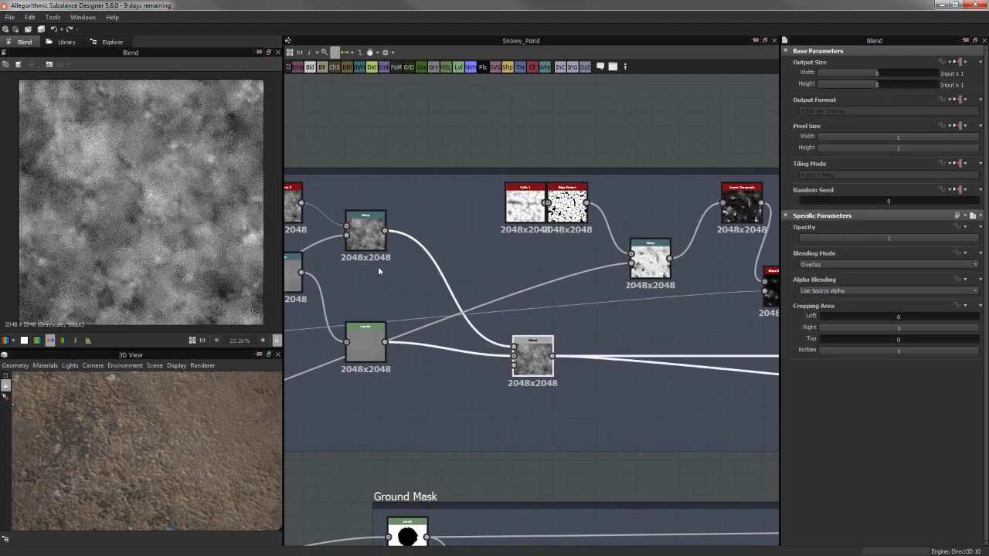
Inspect the Overlay Blend settings and nudge the Min (Darken) Blend upward
{"action": "middle_click_drag", "start_coordinate": [378, 266], "coordinate": [545, 309]}
{"action": "left_click", "coordinate": [550, 313]}
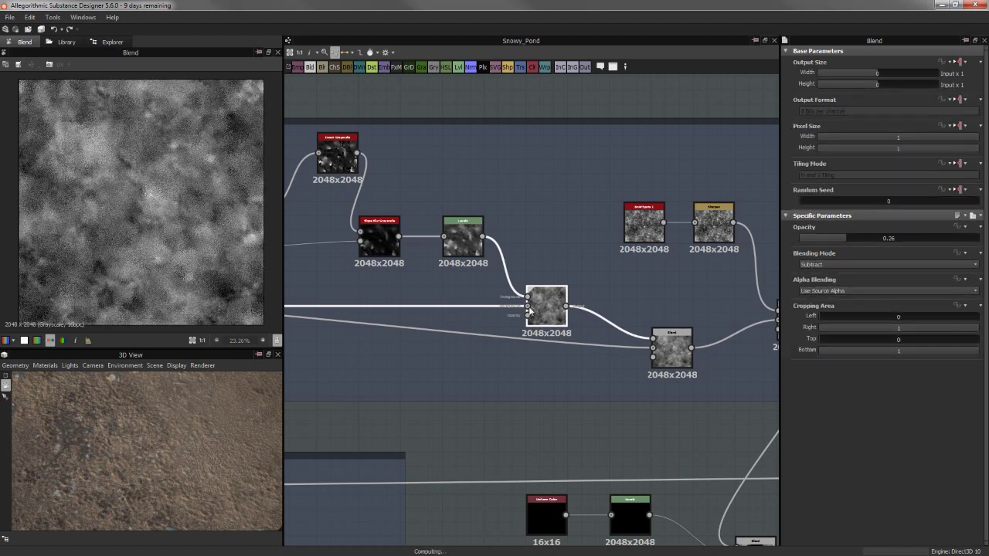
{"action": "middle_click_drag", "start_coordinate": [710, 312], "coordinate": [661, 304]}
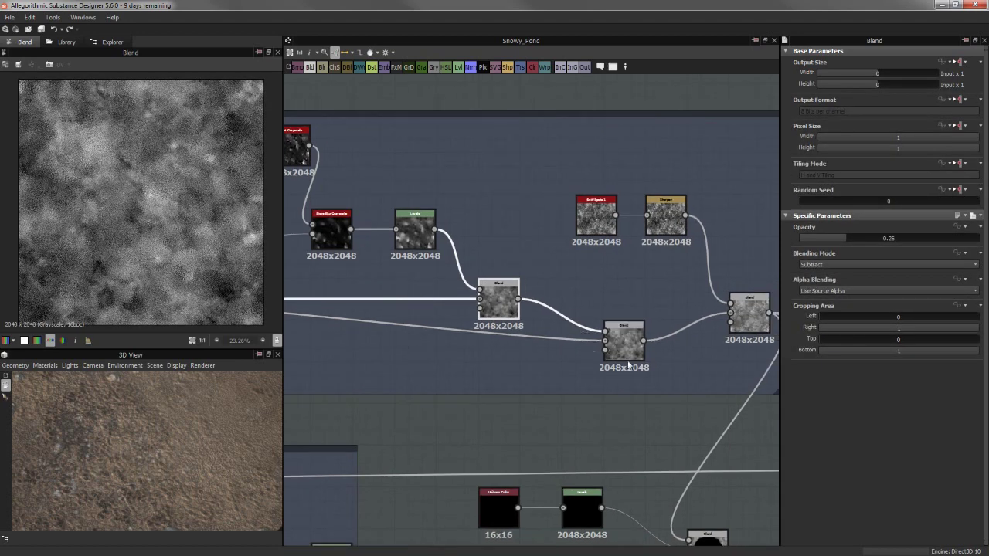
{"action": "left_click_drag", "start_coordinate": [498, 302], "coordinate": [497, 288]}
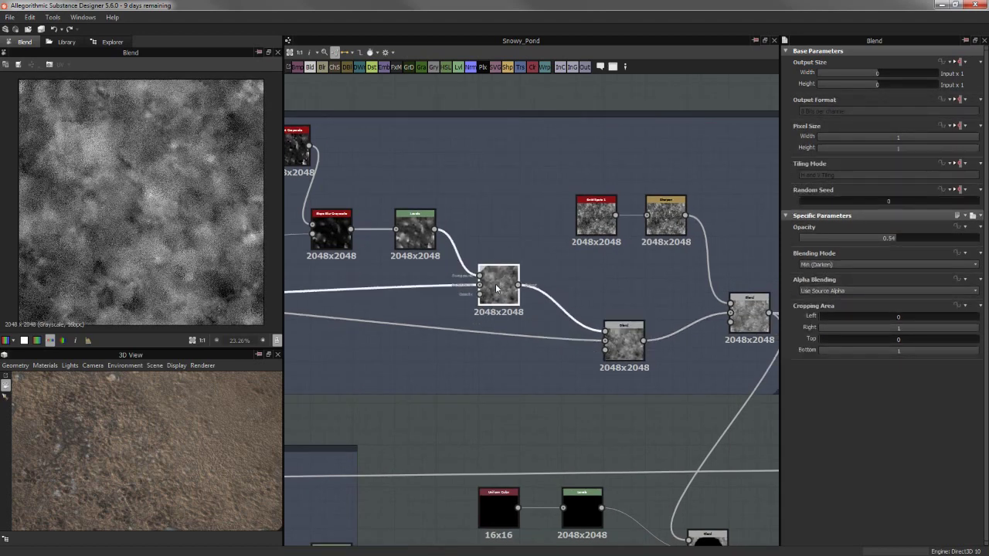
Inspect the Min (Darken) Blend node's settings
{"action": "left_click", "coordinate": [622, 345]}
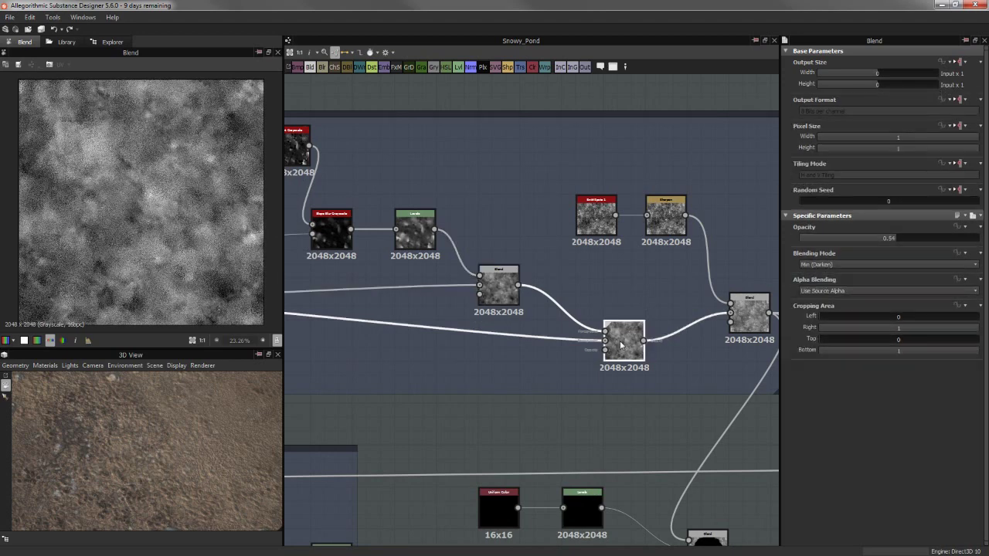
{"action": "scroll", "coordinate": [680, 348], "scroll_direction": "up", "scroll_amount": 2}
{"action": "scroll", "coordinate": [610, 325], "scroll_direction": "down", "scroll_amount": 4}
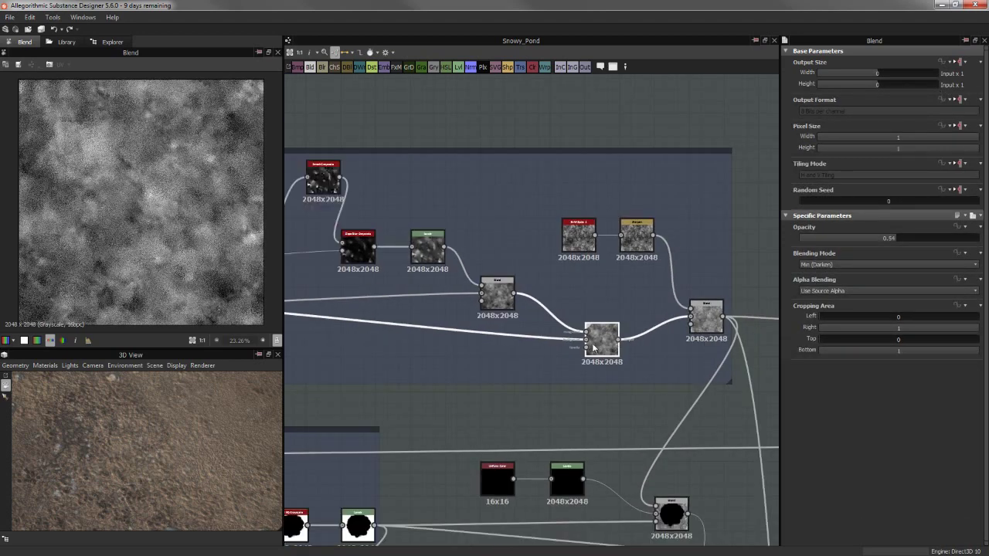
{"action": "scroll", "coordinate": [576, 326], "scroll_direction": "up", "scroll_amount": 4}
{"action": "scroll", "coordinate": [465, 330], "scroll_direction": "down", "scroll_amount": 3}
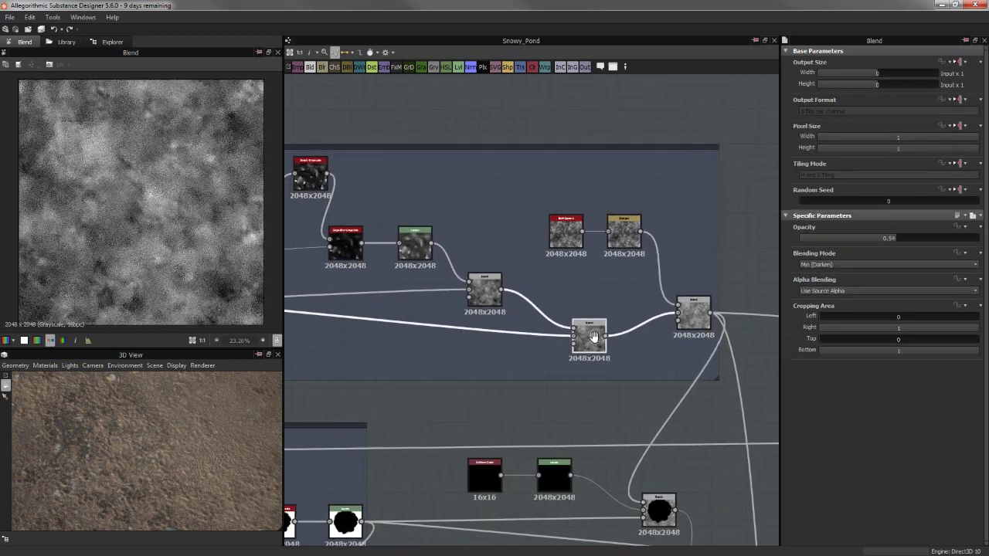
{"action": "scroll", "coordinate": [711, 340], "scroll_direction": "up", "scroll_amount": 2}
Recheck the Overlay, Subtract and Min (Darken) blends and the Levels histogram
{"action": "left_click", "coordinate": [405, 295]}
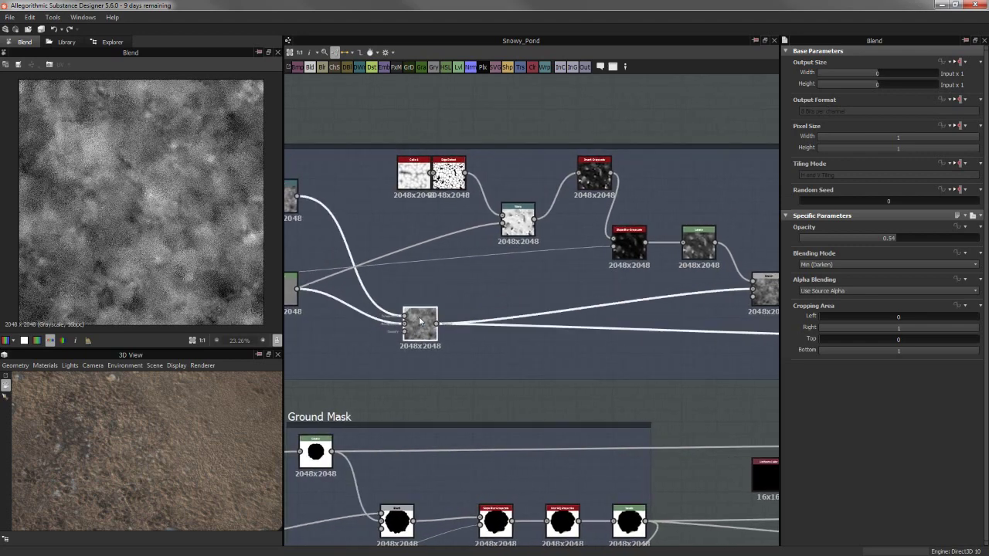
{"action": "middle_click_drag", "start_coordinate": [455, 314], "coordinate": [242, 286]}
{"action": "left_click", "coordinate": [553, 267]}
{"action": "left_click", "coordinate": [643, 302]}
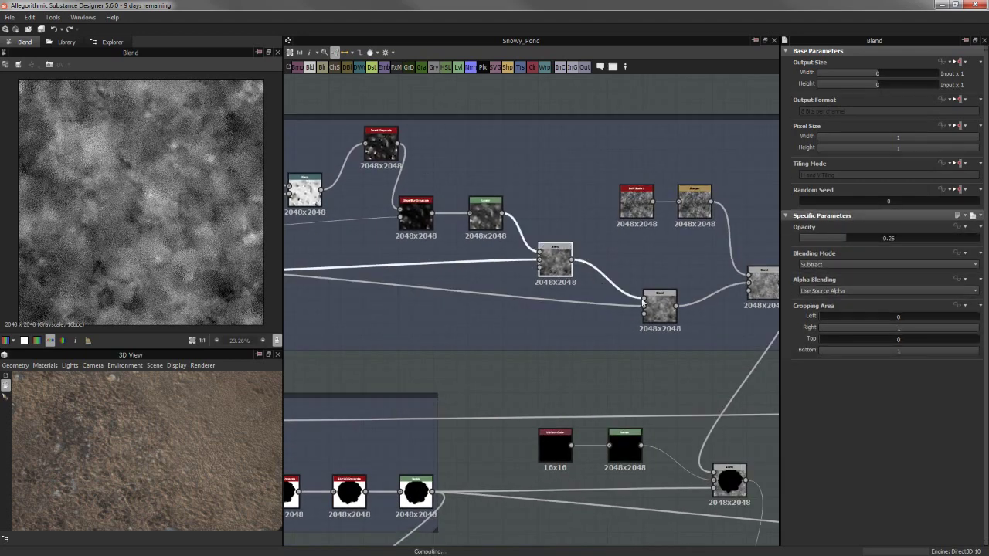
{"action": "left_click", "coordinate": [655, 309]}
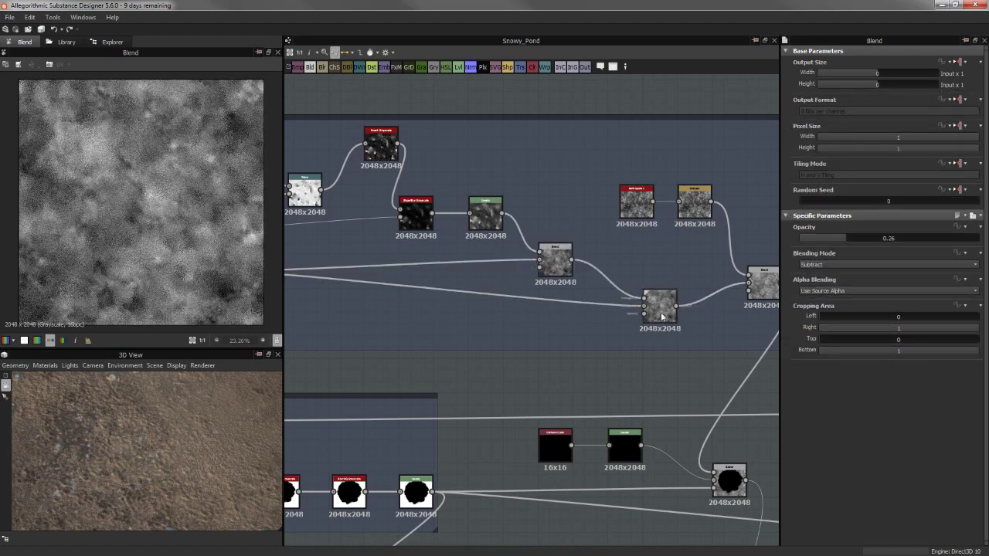
{"action": "left_click", "coordinate": [490, 224]}
{"action": "left_click", "coordinate": [657, 307]}
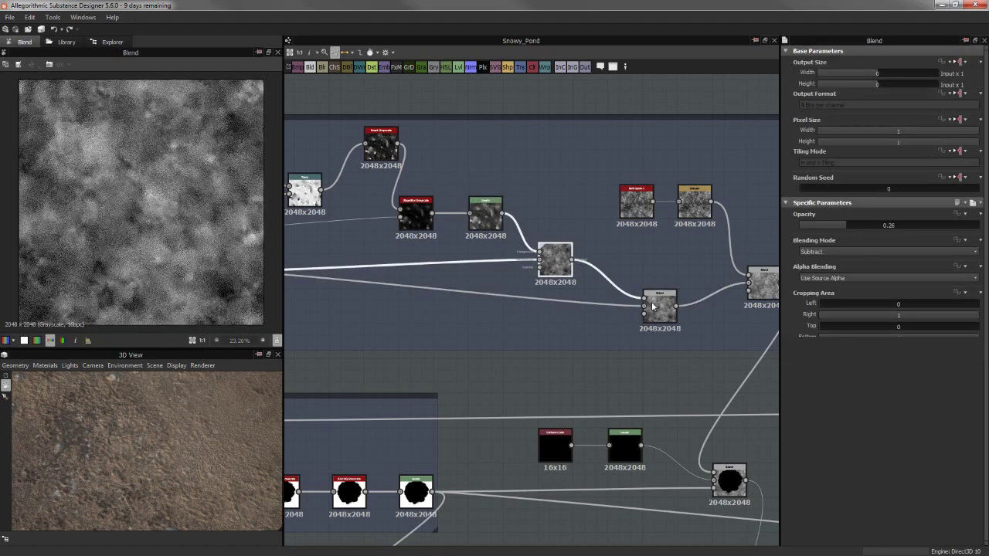
Frame the Sharpen node and select the final Max (Lighten) Blend
{"action": "scroll", "coordinate": [657, 309], "scroll_direction": "up", "scroll_amount": 2}
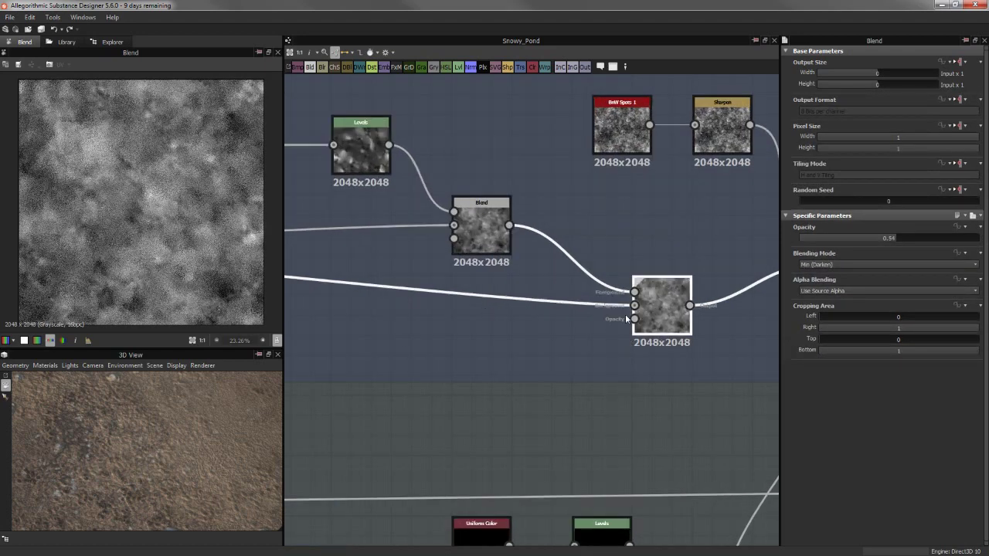
{"action": "mouse_move", "coordinate": [562, 316]}
{"action": "middle_mouse_down"}
{"action": "mouse_move", "coordinate": [480, 327]}
{"action": "mouse_move", "coordinate": [427, 321]}
{"action": "middle_mouse_up"}
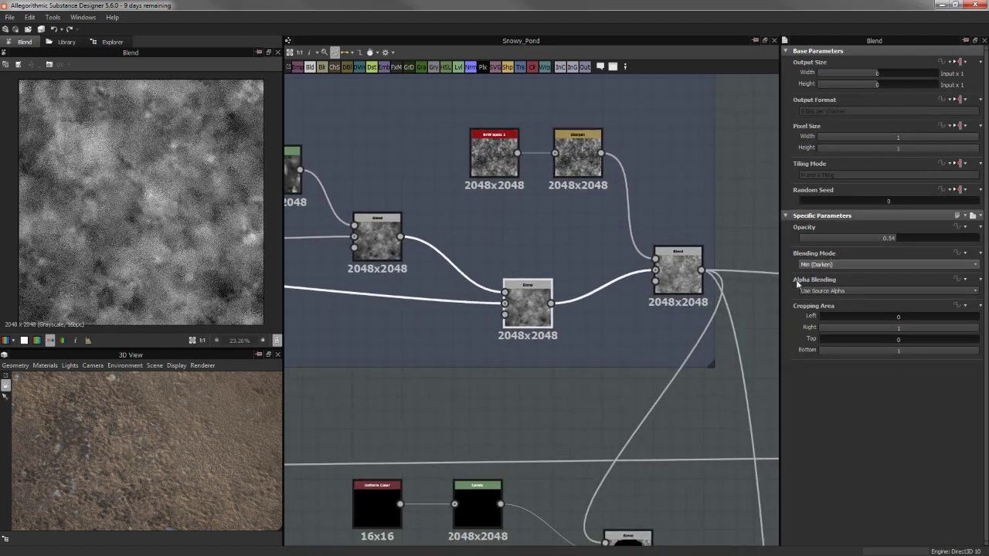
{"action": "scroll", "coordinate": [583, 200], "scroll_direction": "up", "scroll_amount": 3}
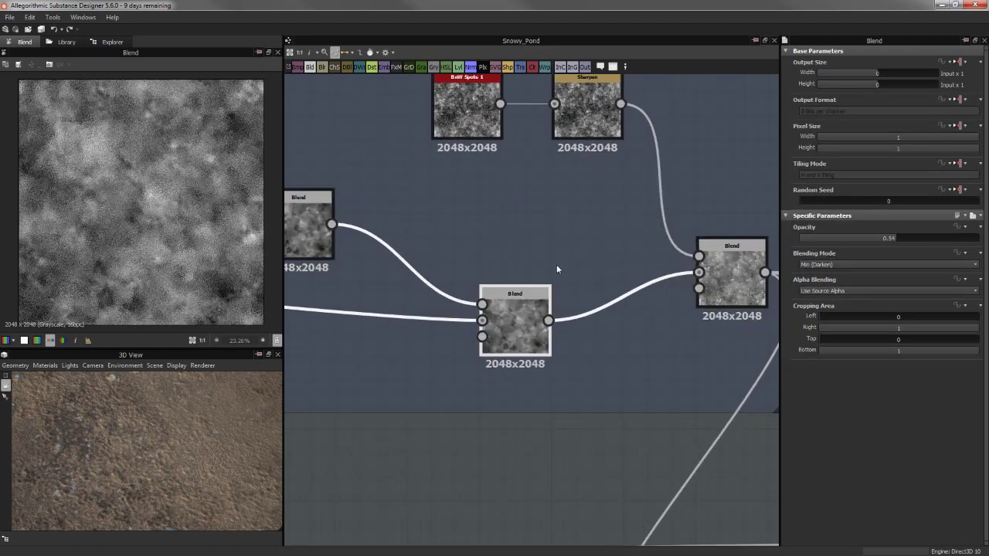
{"action": "middle_click_drag", "start_coordinate": [690, 255], "coordinate": [559, 291]}
{"action": "left_click", "coordinate": [627, 299]}
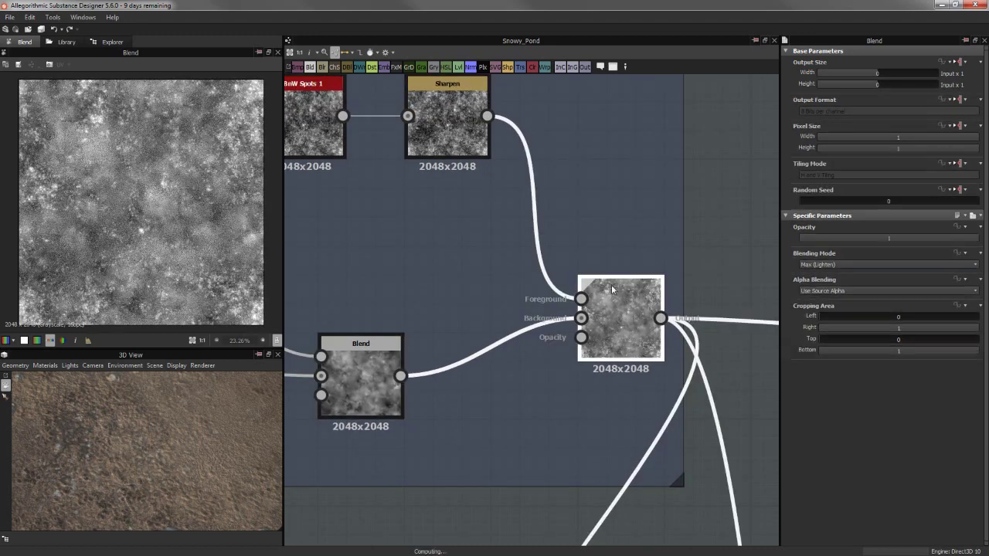
{"action": "left_click_drag", "start_coordinate": [613, 282], "coordinate": [613, 254]}
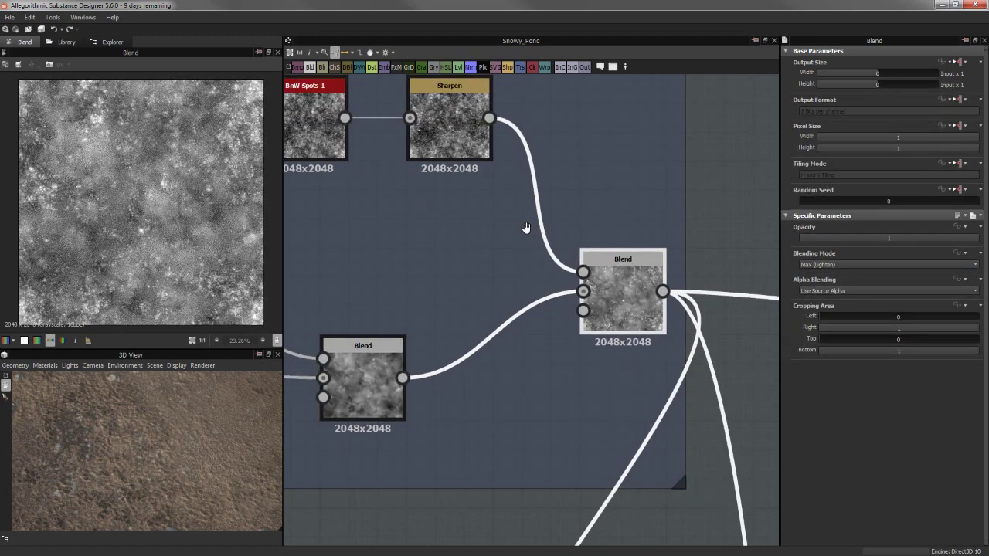
{"action": "middle_click_drag", "start_coordinate": [526, 227], "coordinate": [598, 283]}
{"action": "double_click", "coordinate": [357, 167]}
{"action": "left_click", "coordinate": [518, 172]}
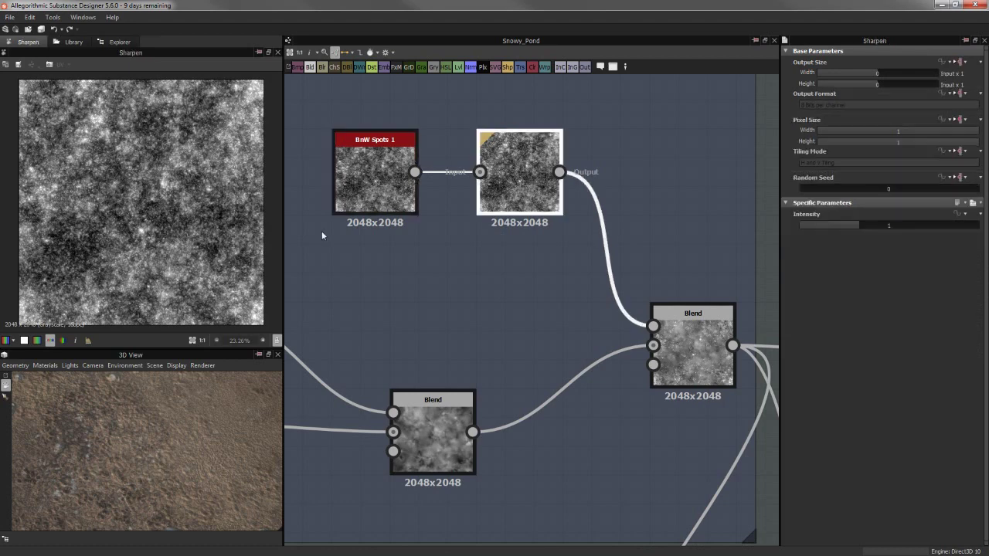
{"action": "left_click", "coordinate": [694, 351]}
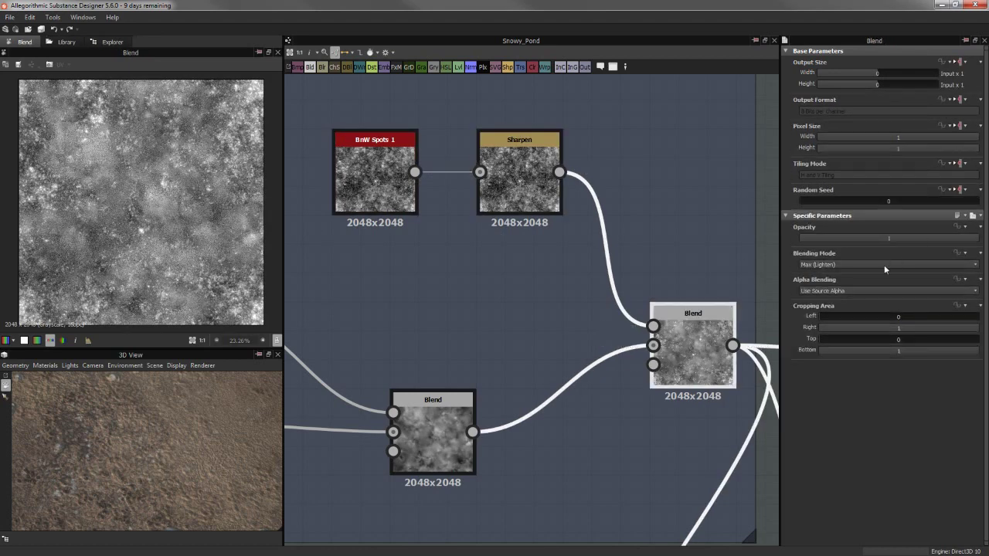
{"action": "scroll", "coordinate": [154, 201], "scroll_direction": "up", "scroll_amount": 3}
{"action": "middle_click_drag", "start_coordinate": [166, 221], "coordinate": [133, 130]}
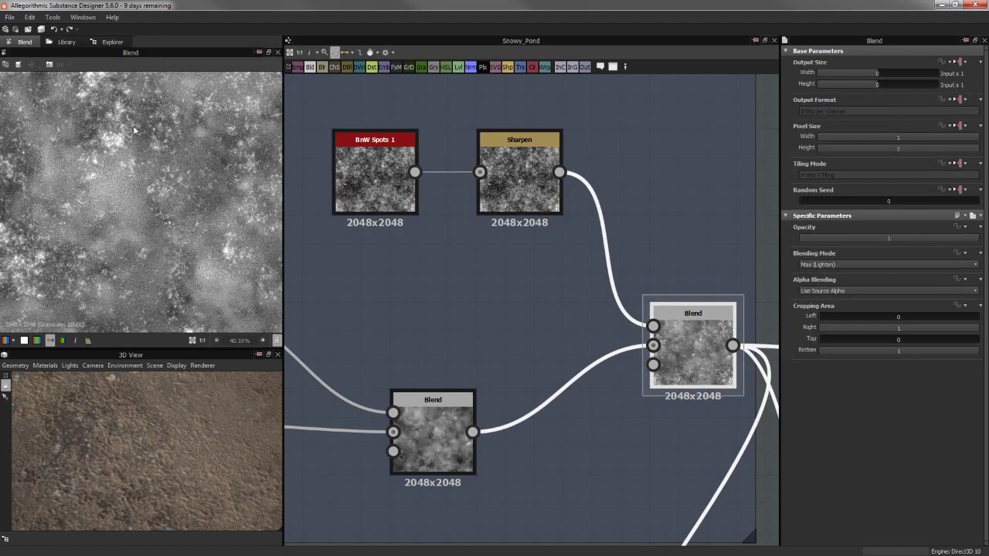
{"action": "mouse_move", "coordinate": [86, 216]}
{"action": "middle_mouse_down"}
{"action": "mouse_move", "coordinate": [154, 139]}
{"action": "mouse_move", "coordinate": [161, 247]}
{"action": "middle_mouse_up"}
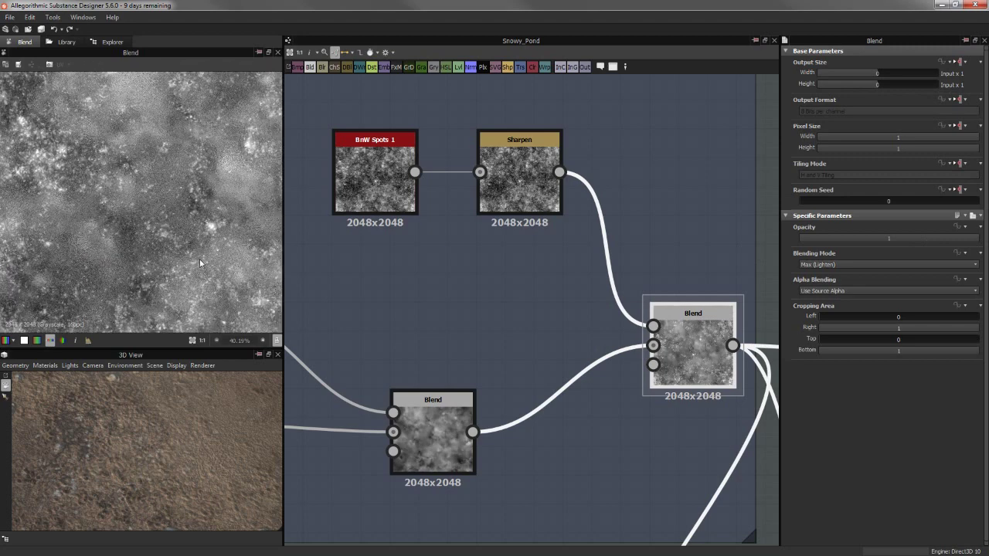
{"action": "key", "text": "f"}
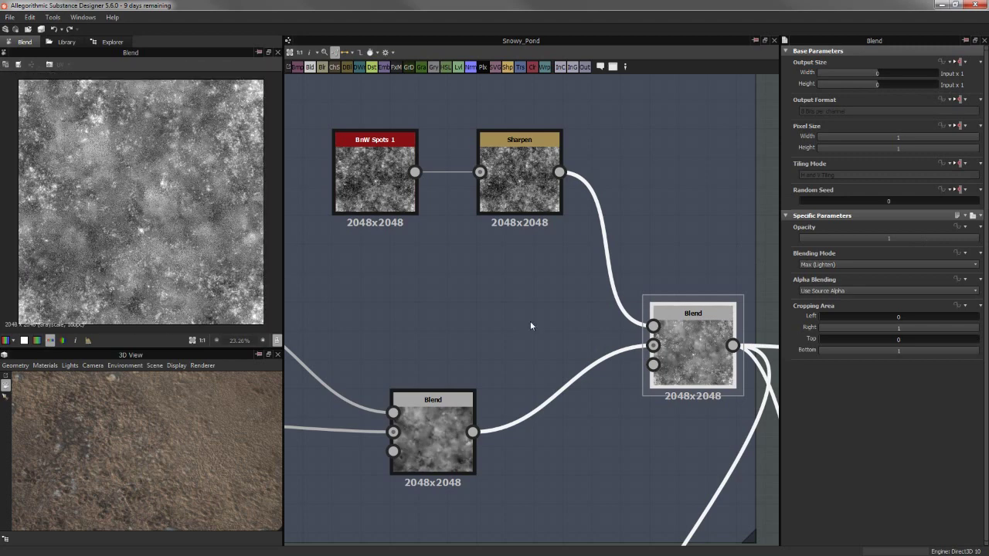
{"action": "scroll", "coordinate": [582, 340], "scroll_direction": "down", "scroll_amount": 3}
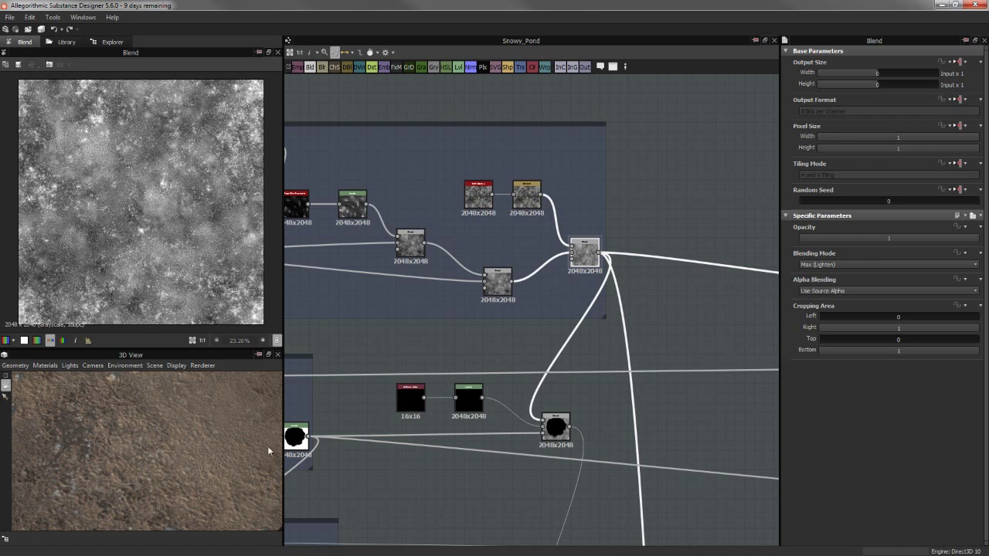
{"action": "middle_click_drag", "start_coordinate": [479, 361], "coordinate": [568, 323]}
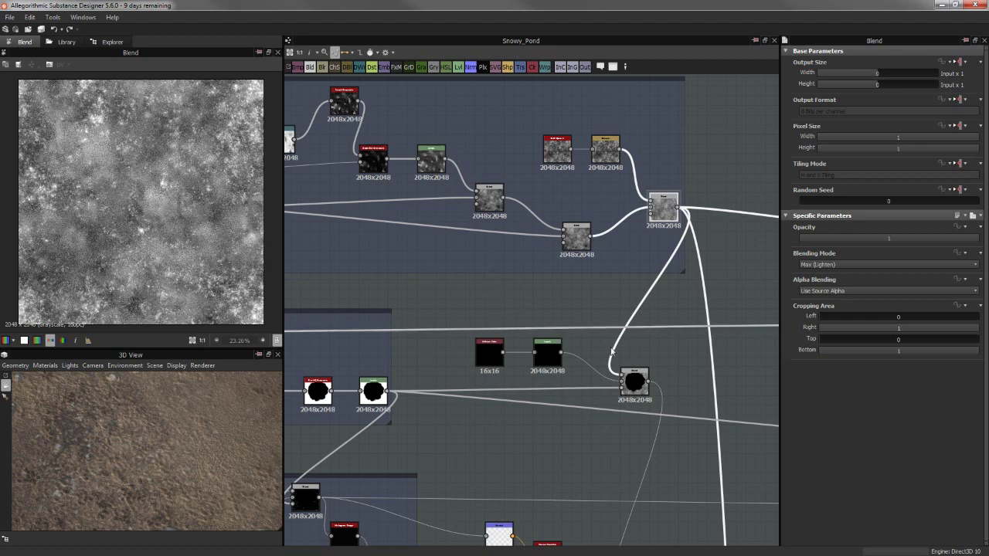
Preview the pond-mask Blend and delete the 16x16 and Levels nodes feeding it
{"action": "double_click", "coordinate": [635, 383]}
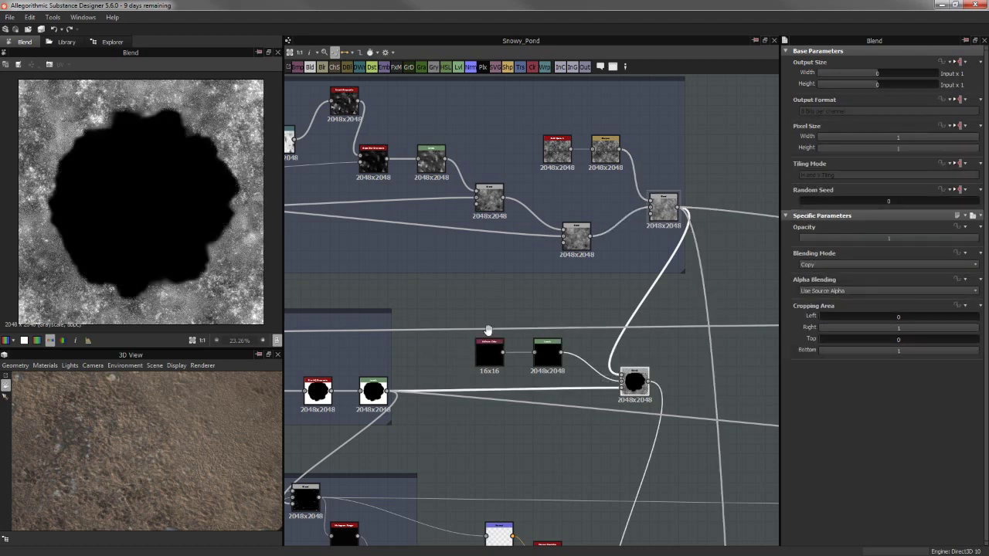
{"action": "scroll", "coordinate": [487, 331], "scroll_direction": "down", "scroll_amount": 2}
{"action": "mouse_move", "coordinate": [588, 236]}
{"action": "middle_mouse_down"}
{"action": "mouse_move", "coordinate": [674, 231]}
{"action": "mouse_move", "coordinate": [612, 282]}
{"action": "middle_mouse_up"}
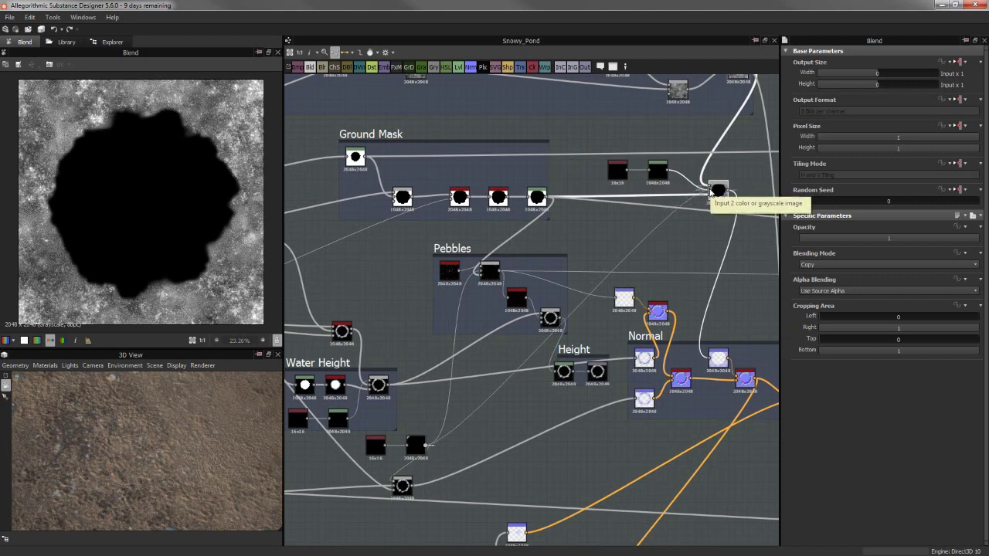
{"action": "left_click_drag", "start_coordinate": [596, 162], "coordinate": [669, 181]}
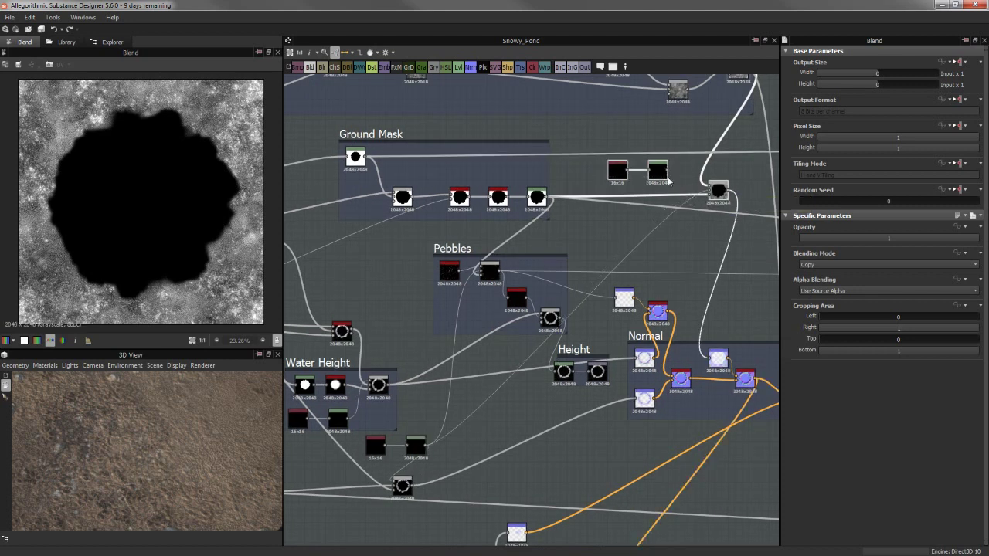
{"action": "key", "text": "Delete"}
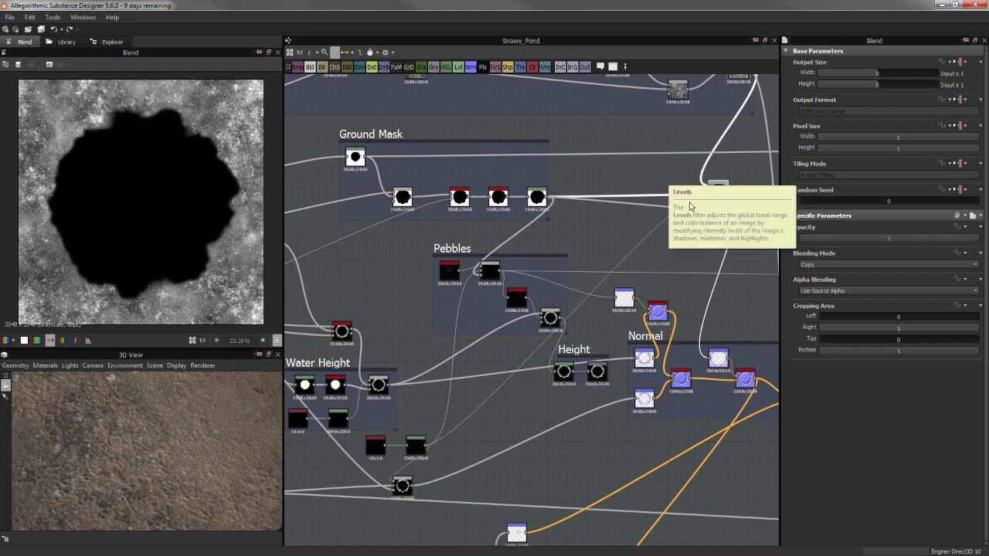
Pan past the separate Blend node to the Normal and Height frames
{"action": "scroll", "coordinate": [717, 192], "scroll_direction": "up", "scroll_amount": 3}
{"action": "mouse_move", "coordinate": [649, 228]}
{"action": "middle_mouse_down"}
{"action": "mouse_move", "coordinate": [531, 283]}
{"action": "mouse_move", "coordinate": [485, 364]}
{"action": "middle_mouse_up"}
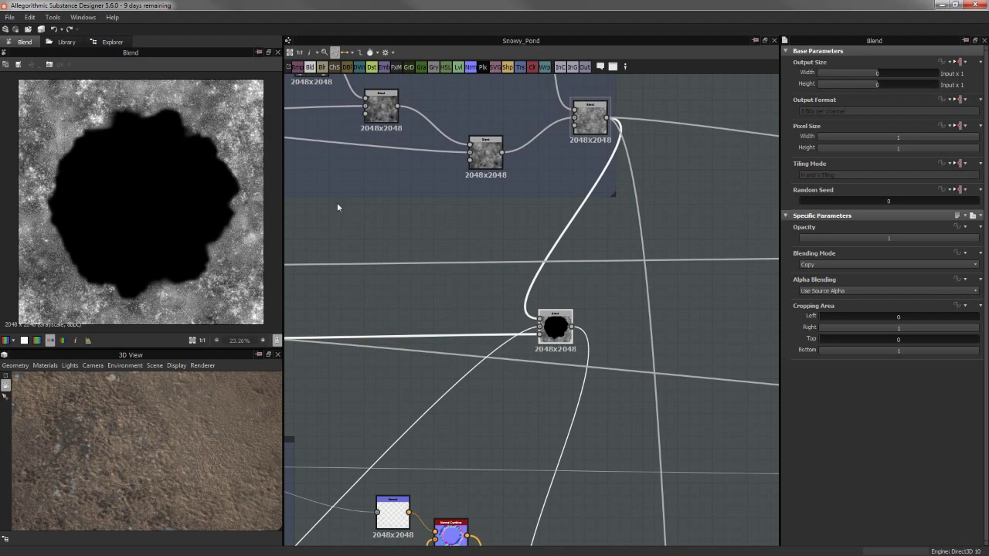
{"action": "middle_click_drag", "start_coordinate": [337, 207], "coordinate": [416, 115]}
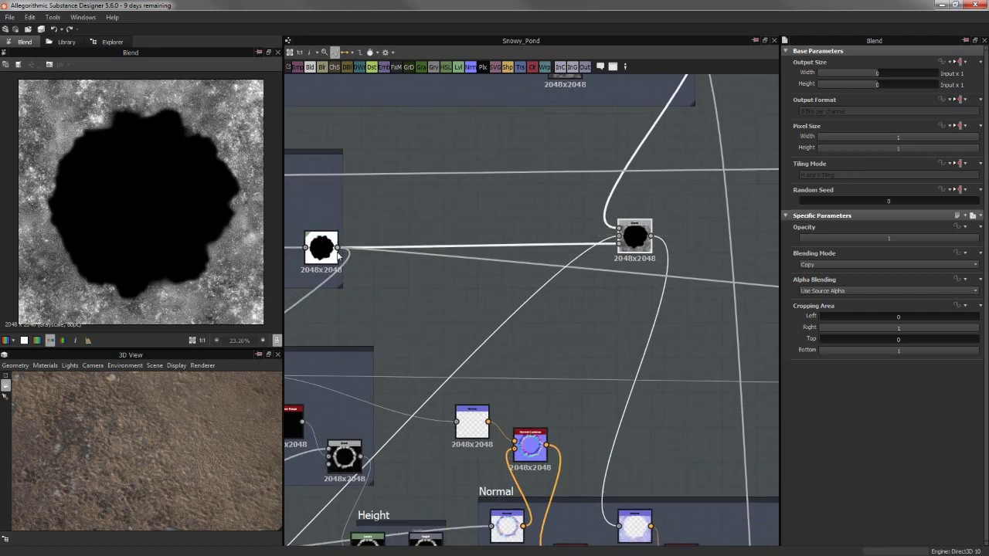
{"action": "scroll", "coordinate": [386, 201], "scroll_direction": "down", "scroll_amount": 4}
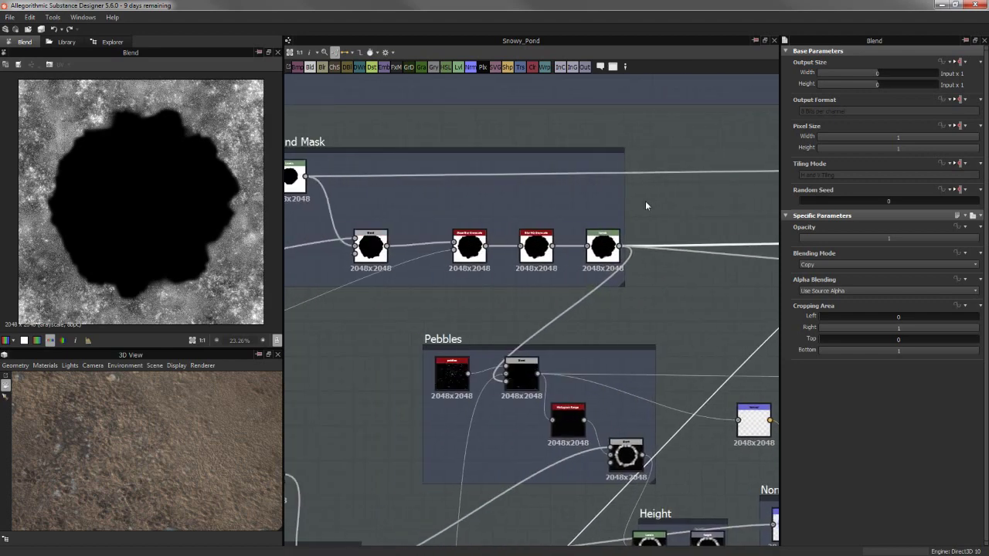
{"action": "middle_click_drag", "start_coordinate": [601, 249], "coordinate": [474, 240]}
{"action": "scroll", "coordinate": [596, 201], "scroll_direction": "up", "scroll_amount": 3}
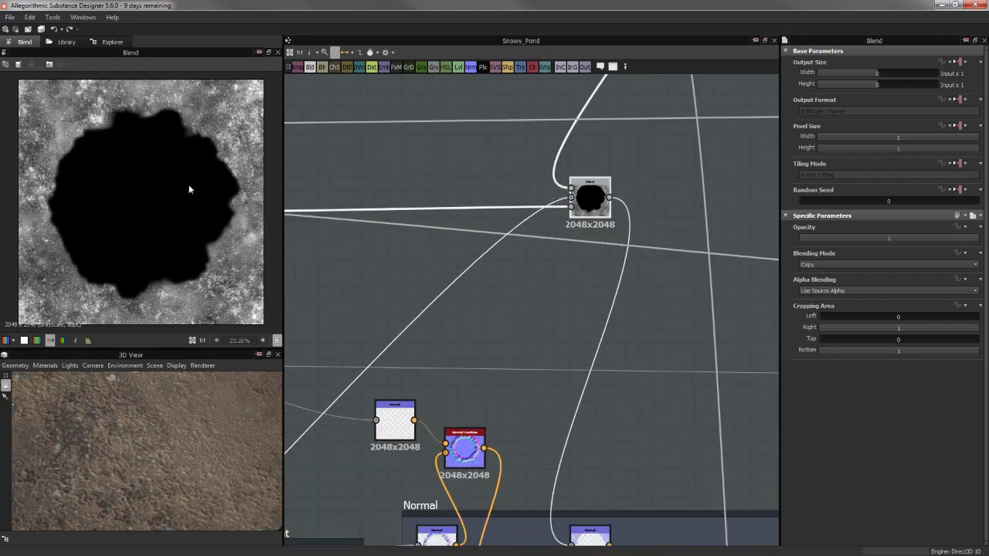
{"action": "scroll", "coordinate": [610, 263], "scroll_direction": "down", "scroll_amount": 2}
{"action": "middle_click_drag", "start_coordinate": [602, 423], "coordinate": [569, 259]}
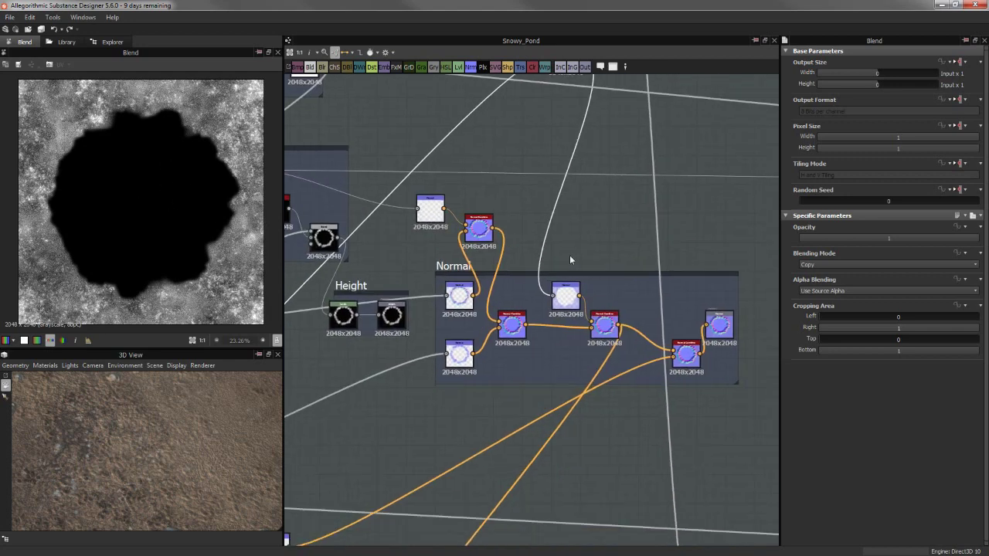
Preview the Normal node and raise its intensity to 3
{"action": "double_click", "coordinate": [568, 296]}
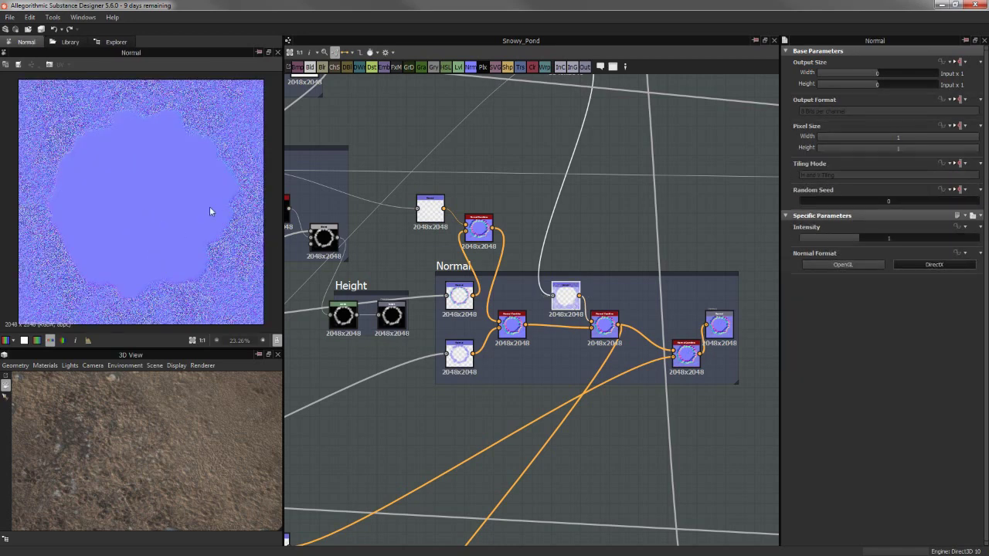
{"action": "double_click", "coordinate": [923, 239]}
{"action": "type", "text": "3"}
{"action": "key", "text": "Return"}
{"action": "left_click_drag", "start_coordinate": [194, 457], "coordinate": [196, 460]}
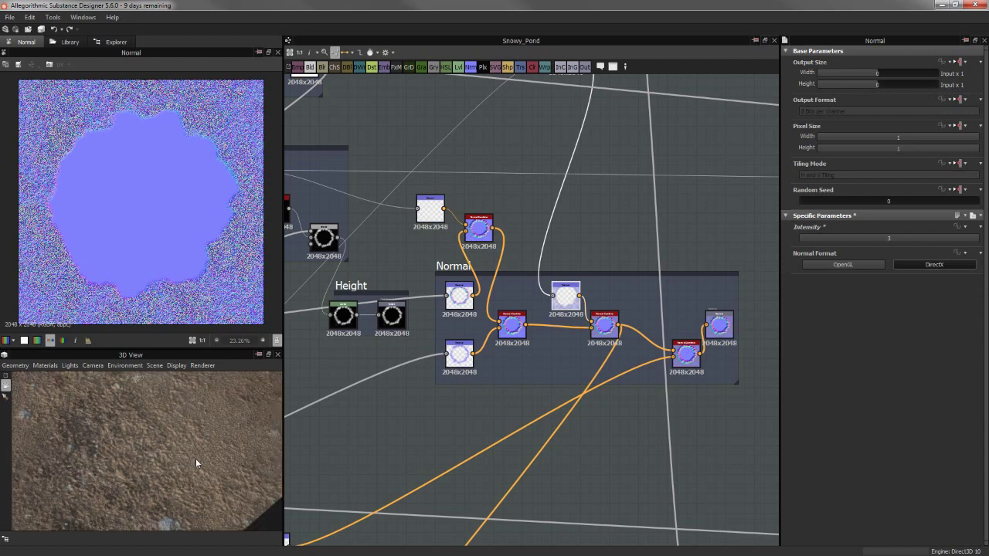
Try OpenGL format, return intensity to 1, and move Normal Combine up-left
{"action": "left_click", "coordinate": [847, 269]}
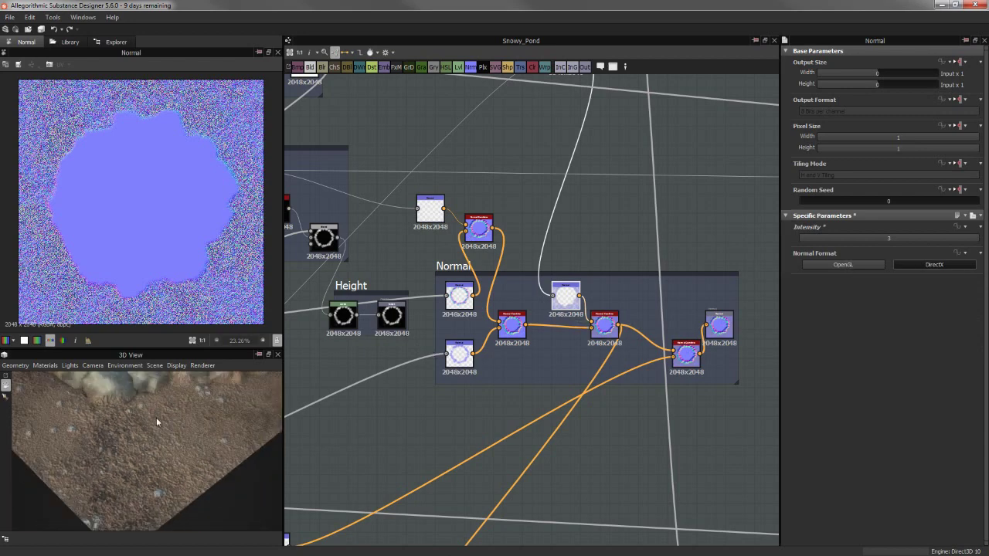
{"action": "mouse_move", "coordinate": [156, 417]}
{"action": "left_mouse_down"}
{"action": "mouse_move", "coordinate": [182, 432]}
{"action": "mouse_move", "coordinate": [183, 463]}
{"action": "mouse_move", "coordinate": [166, 467]}
{"action": "mouse_move", "coordinate": [194, 447]}
{"action": "mouse_move", "coordinate": [177, 459]}
{"action": "left_mouse_up"}
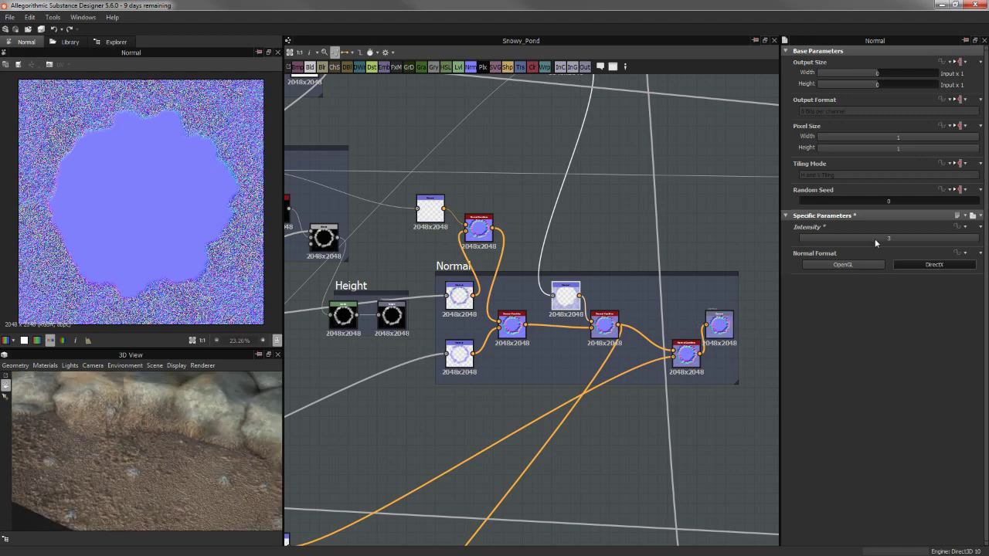
{"action": "key", "text": "Return"}
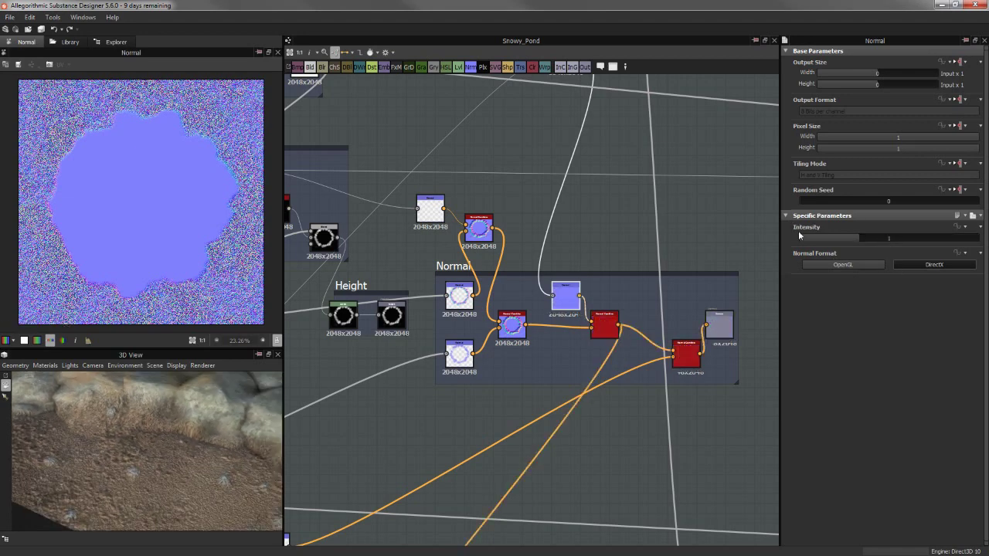
{"action": "mouse_move", "coordinate": [746, 232]}
{"action": "middle_mouse_down"}
{"action": "mouse_move", "coordinate": [711, 227]}
{"action": "mouse_move", "coordinate": [691, 244]}
{"action": "middle_mouse_up"}
{"action": "left_click_drag", "start_coordinate": [653, 352], "coordinate": [629, 337]}
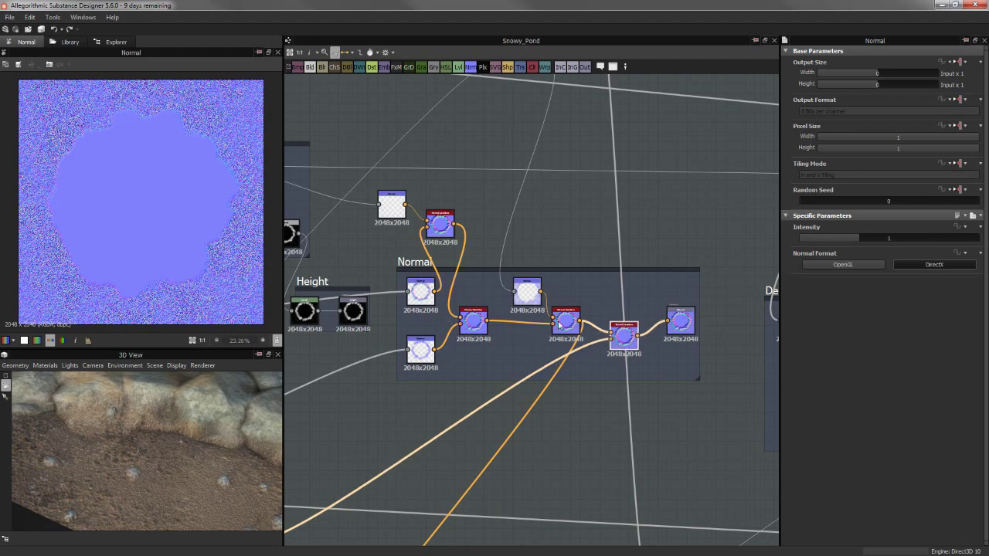
Compare the final Normal Combine with the middle combine lacking ripples
{"action": "double_click", "coordinate": [624, 334]}
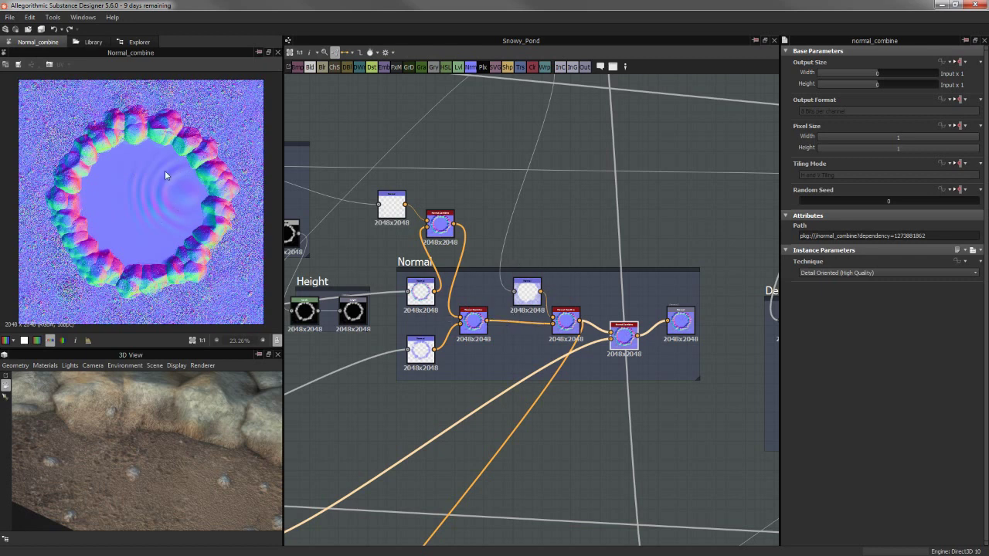
{"action": "double_click", "coordinate": [566, 320]}
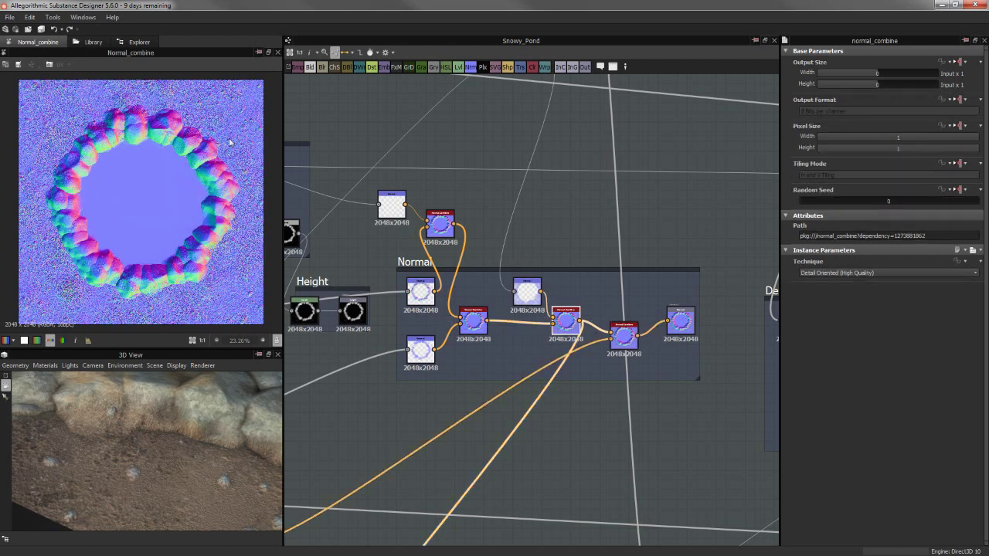
{"action": "double_click", "coordinate": [624, 334]}
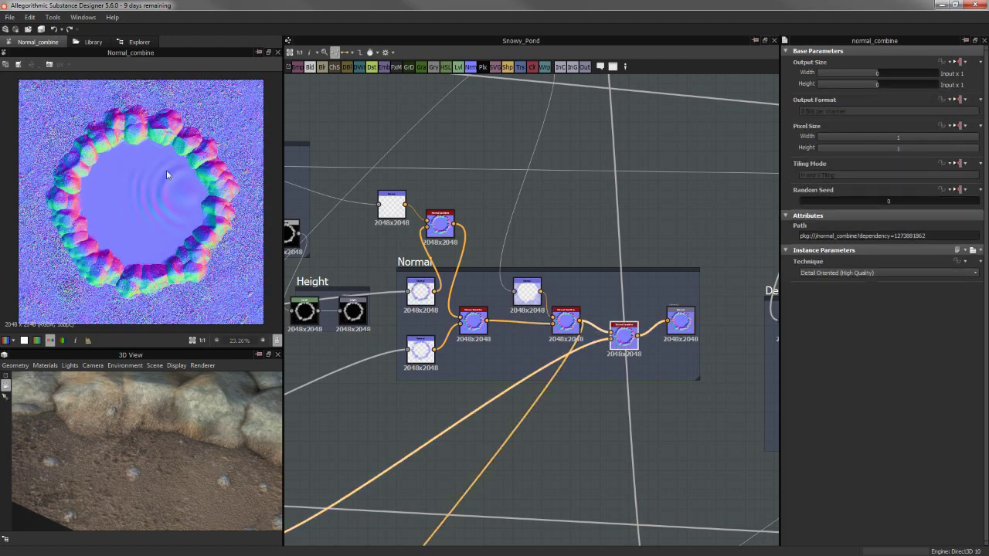
Zoom in on the Water Normal frame
{"action": "scroll", "coordinate": [493, 245], "scroll_direction": "down", "scroll_amount": 4}
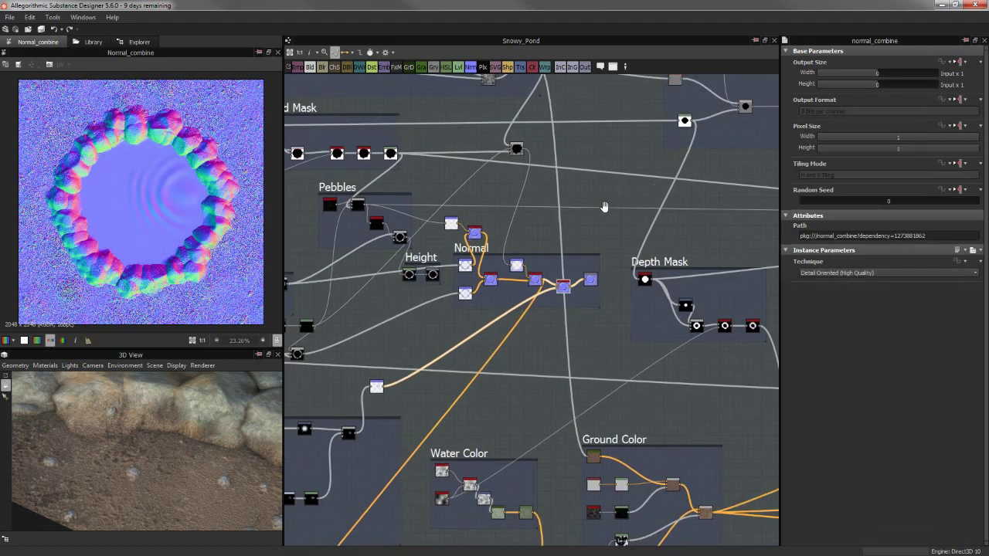
{"action": "middle_click_drag", "start_coordinate": [423, 255], "coordinate": [695, 170]}
{"action": "scroll", "coordinate": [430, 330], "scroll_direction": "up", "scroll_amount": 1}
{"action": "middle_click_drag", "start_coordinate": [430, 330], "coordinate": [564, 249]}
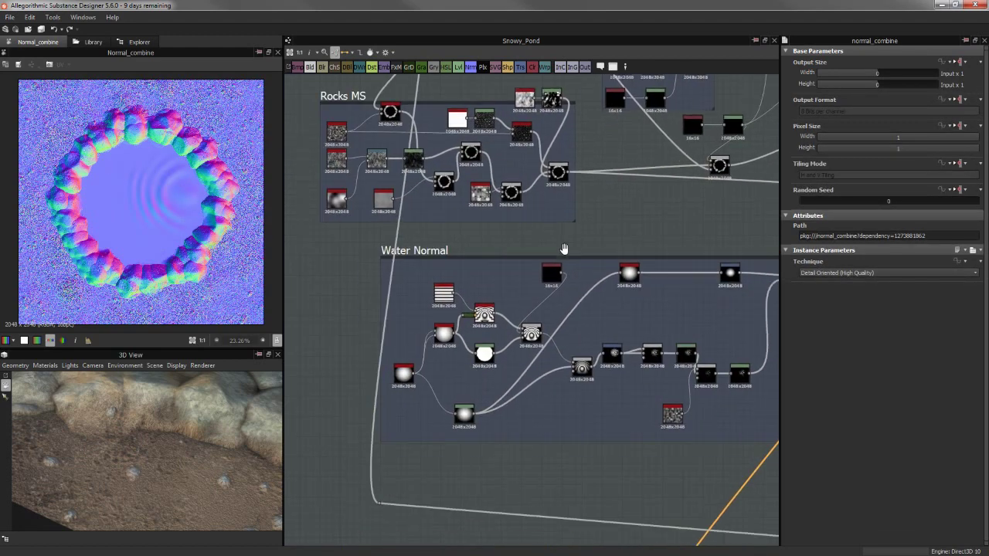
{"action": "scroll", "coordinate": [453, 221], "scroll_direction": "up", "scroll_amount": 2}
{"action": "middle_click_drag", "start_coordinate": [452, 221], "coordinate": [548, 177]}
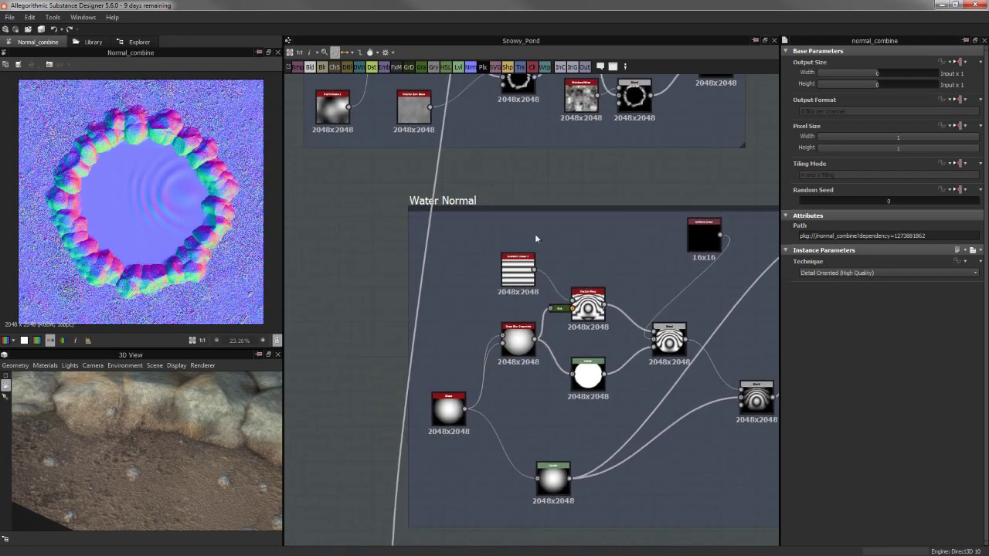
Preview the Shape, striped gradient and Vector Warp ripple outputs
{"action": "double_click", "coordinate": [449, 410]}
{"action": "middle_click_drag", "start_coordinate": [558, 190], "coordinate": [524, 184]}
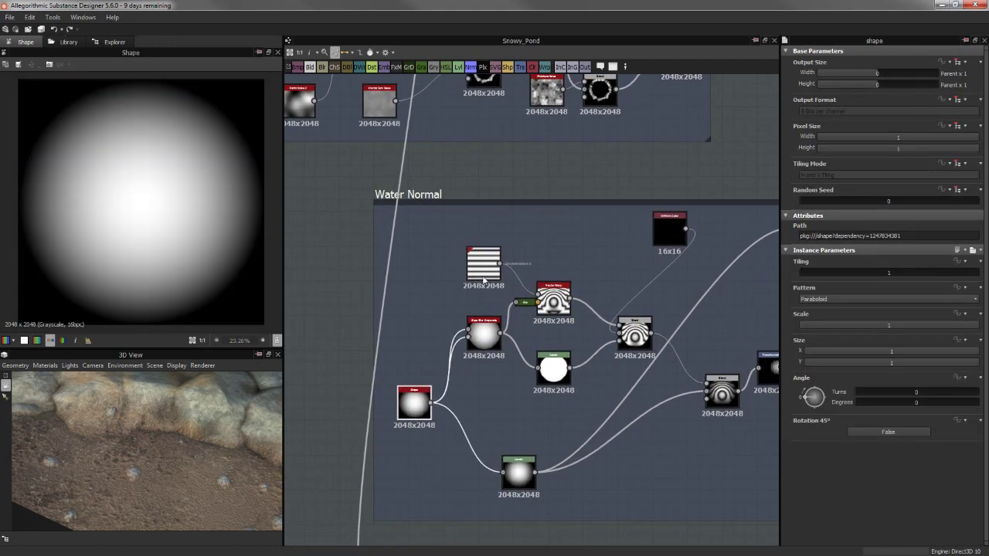
{"action": "double_click", "coordinate": [484, 265]}
{"action": "scroll", "coordinate": [551, 272], "scroll_direction": "up", "scroll_amount": 2}
{"action": "scroll", "coordinate": [551, 272], "scroll_direction": "up", "scroll_amount": 1}
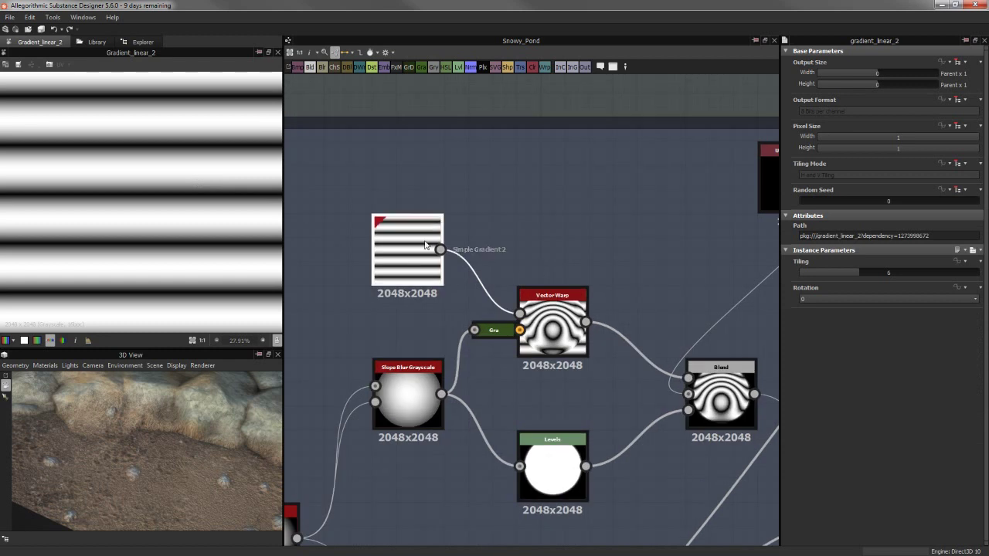
{"action": "middle_click_drag", "start_coordinate": [654, 270], "coordinate": [764, 241]}
{"action": "double_click", "coordinate": [662, 309]}
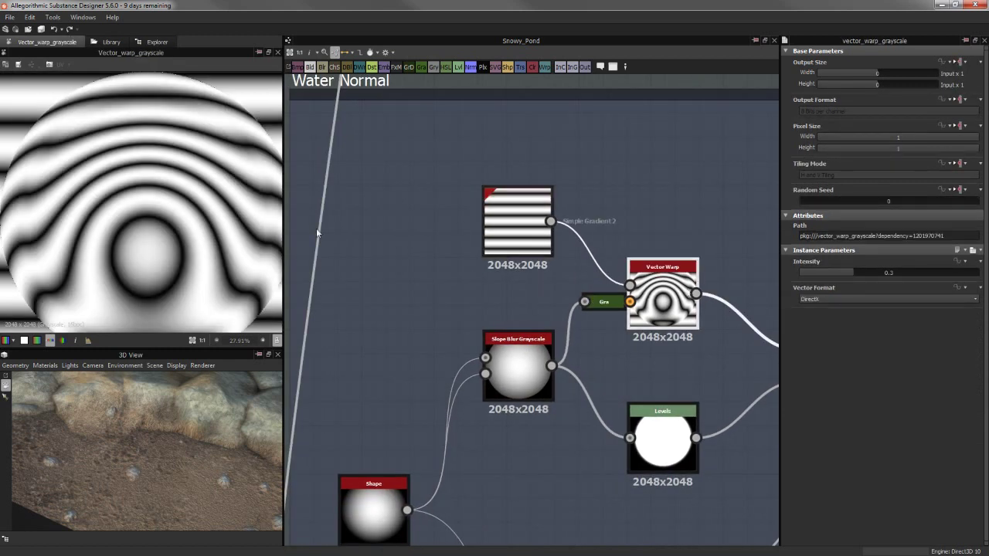
{"action": "scroll", "coordinate": [140, 204], "scroll_direction": "down", "scroll_amount": 2}
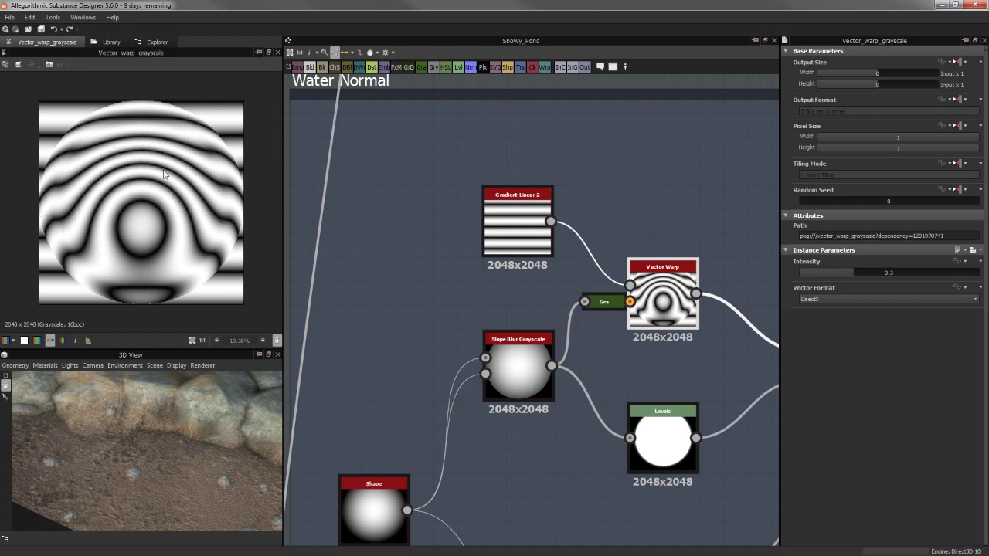
Place the collapsed Gradient Map between Slope Blur and Vector Warp
{"action": "middle_click_drag", "start_coordinate": [400, 289], "coordinate": [415, 276]}
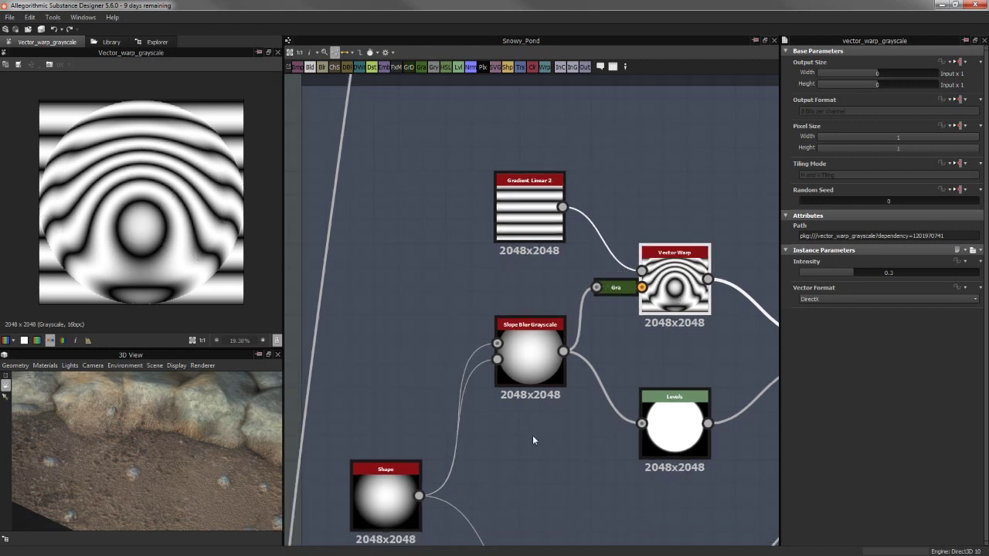
{"action": "scroll", "coordinate": [533, 442], "scroll_direction": "down", "scroll_amount": 1}
{"action": "middle_click_drag", "start_coordinate": [531, 446], "coordinate": [509, 392]}
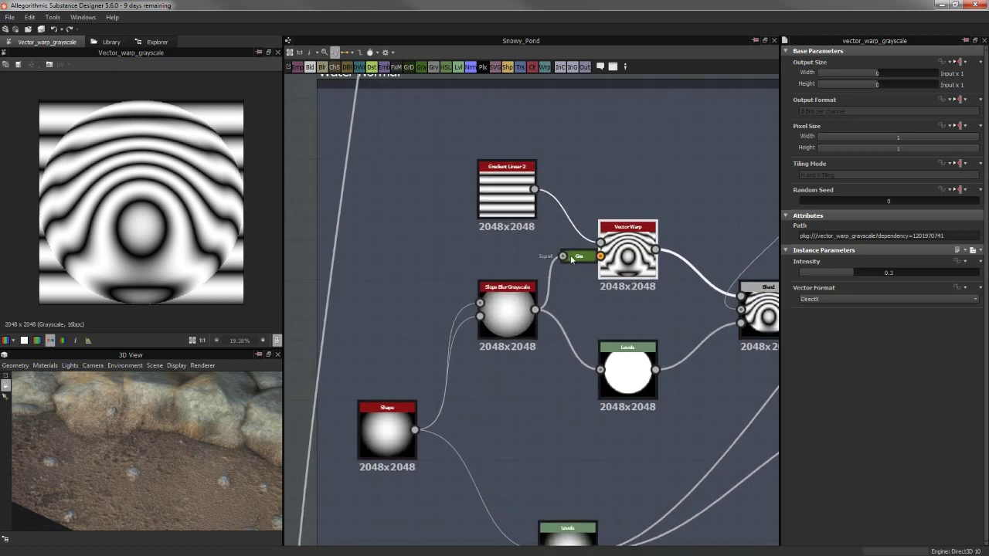
{"action": "left_click", "coordinate": [586, 263]}
{"action": "mouse_move", "coordinate": [583, 255]}
{"action": "left_mouse_down"}
{"action": "mouse_move", "coordinate": [636, 242]}
{"action": "mouse_move", "coordinate": [602, 282]}
{"action": "mouse_move", "coordinate": [708, 215]}
{"action": "left_mouse_up"}
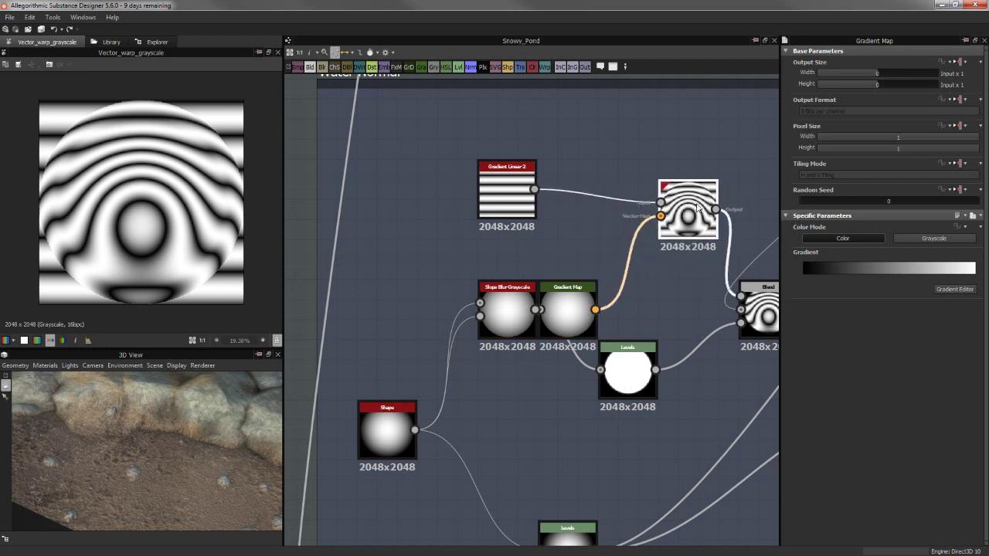
{"action": "left_click_drag", "start_coordinate": [585, 293], "coordinate": [605, 237]}
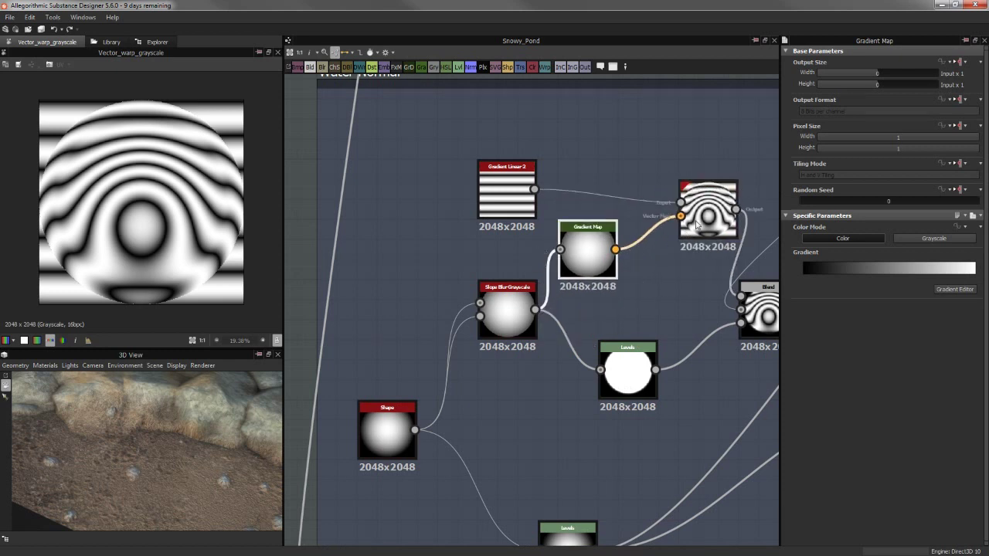
{"action": "mouse_move", "coordinate": [699, 227]}
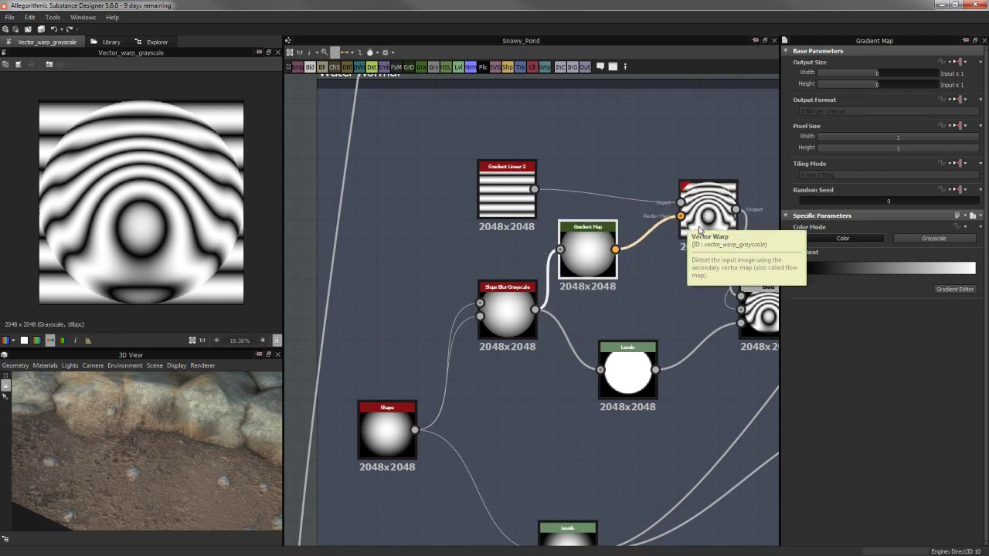
Move the Vector Warp and its Gradient Map together
{"action": "left_click", "coordinate": [686, 223]}
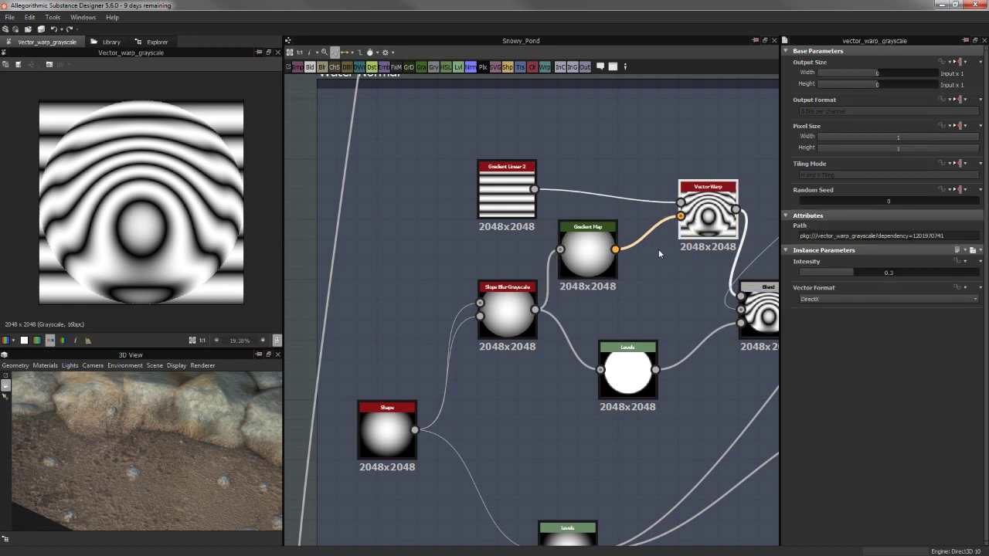
{"action": "left_click", "coordinate": [591, 254]}
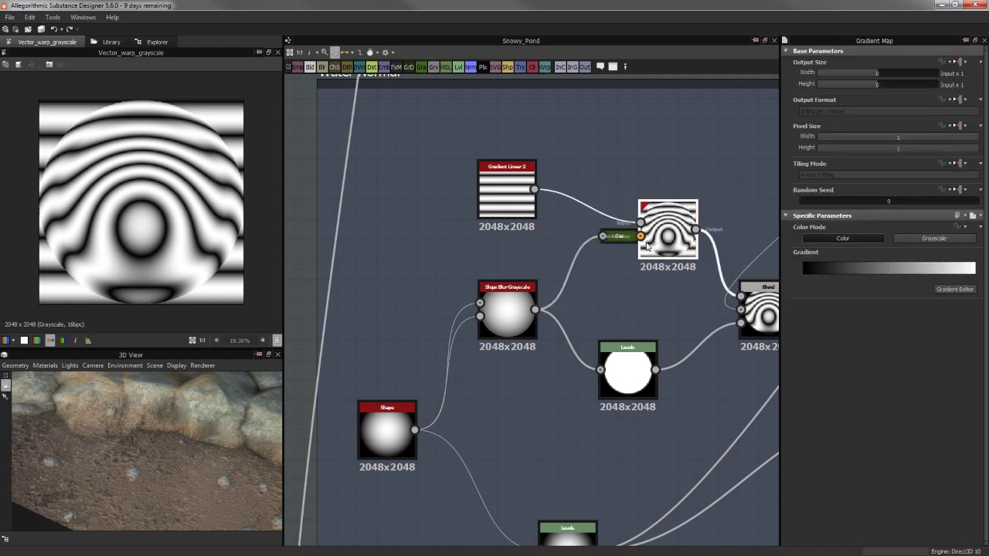
{"action": "left_click_drag", "start_coordinate": [672, 245], "coordinate": [612, 277]}
{"action": "middle_click_drag", "start_coordinate": [563, 292], "coordinate": [607, 236]}
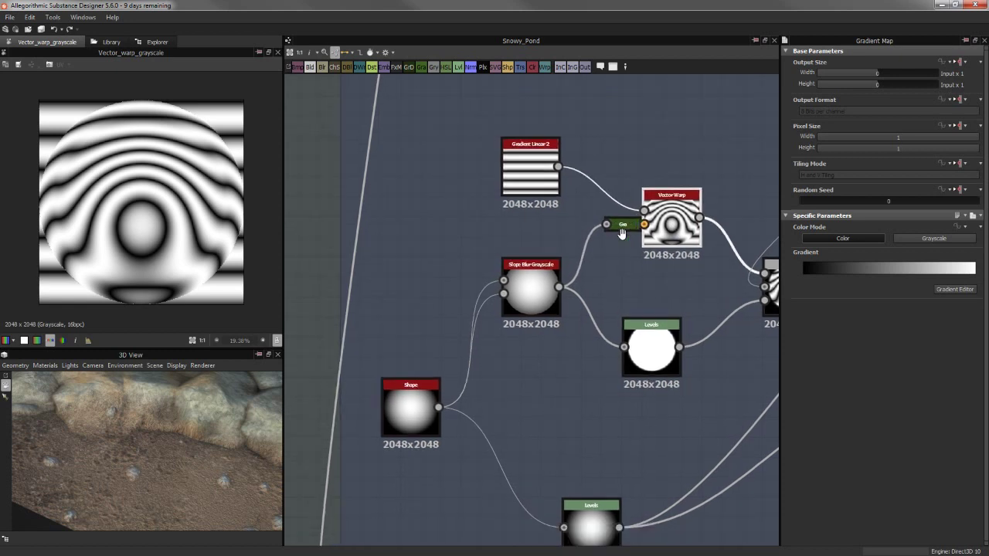
Preview the Shape, Slope Blur Grayscale and Vector Warp outputs, ending on Vector Warp
{"action": "left_click", "coordinate": [431, 379]}
{"action": "double_click", "coordinate": [686, 193]}
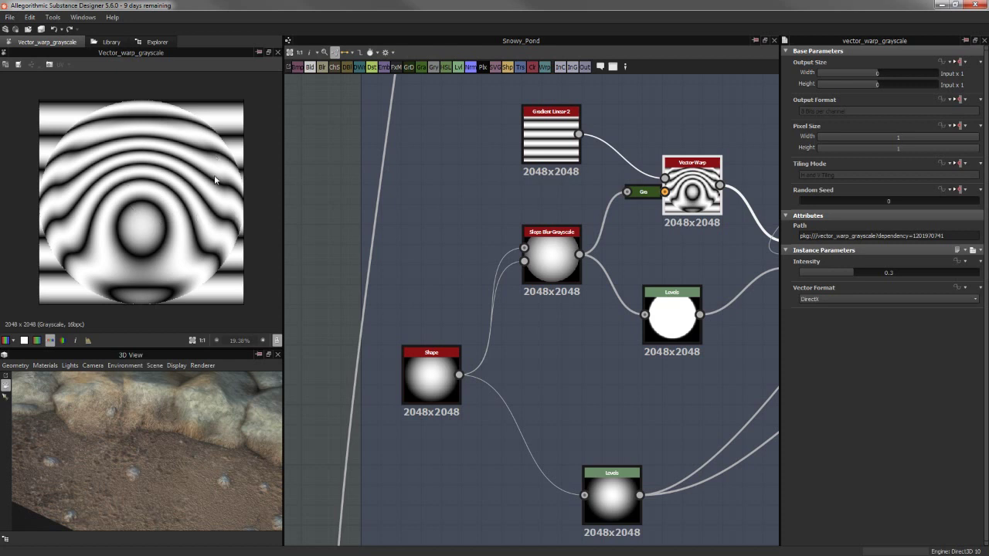
{"action": "middle_click_drag", "start_coordinate": [510, 313], "coordinate": [509, 305]}
{"action": "double_click", "coordinate": [431, 369]}
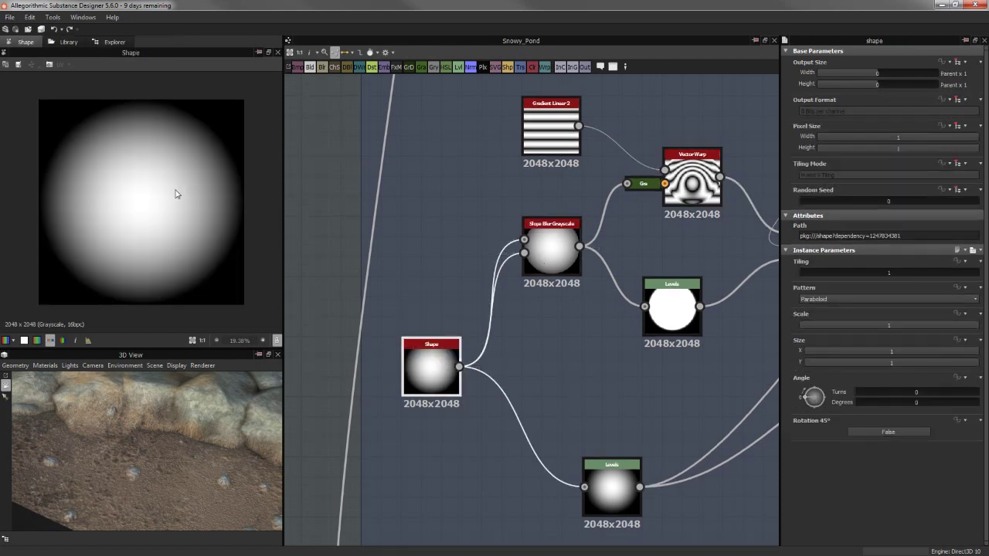
{"action": "double_click", "coordinate": [539, 249]}
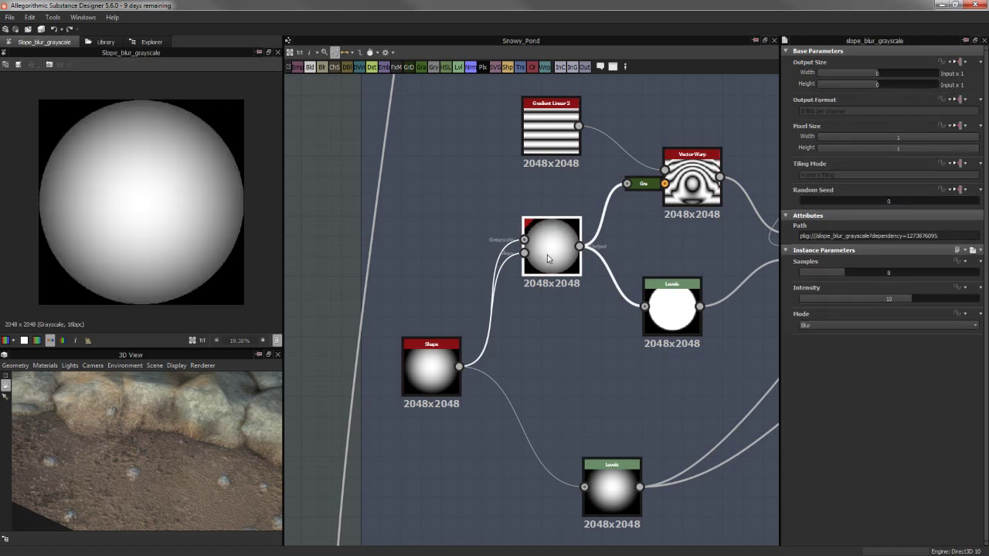
{"action": "middle_click_drag", "start_coordinate": [692, 181], "coordinate": [579, 200]}
{"action": "double_click", "coordinate": [580, 197]}
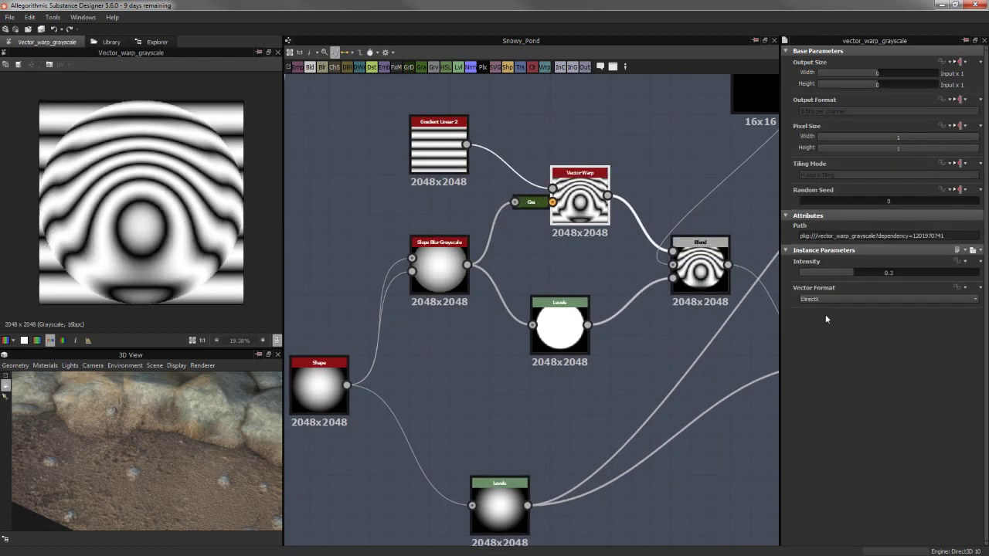
{"action": "left_click_drag", "start_coordinate": [865, 272], "coordinate": [917, 270]}
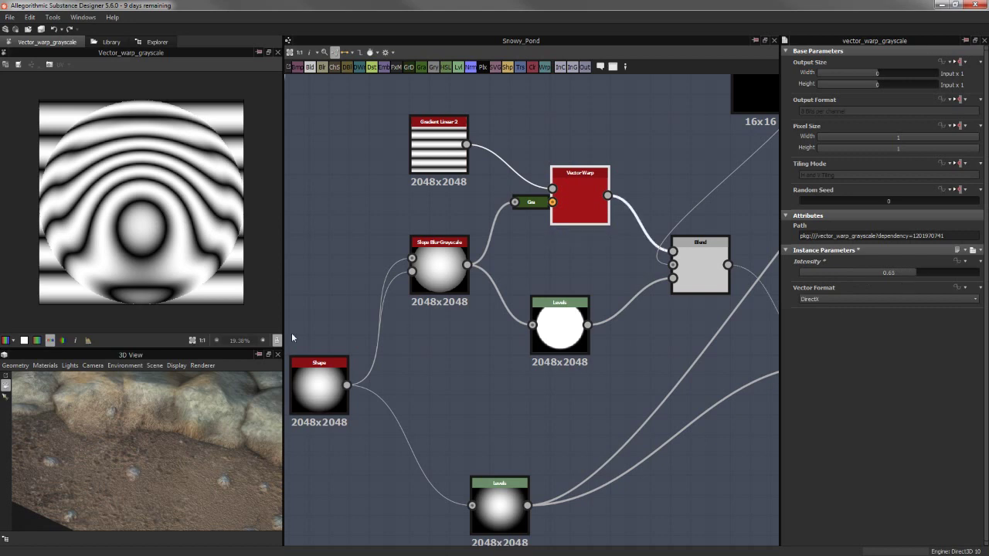
{"action": "mouse_move", "coordinate": [216, 403]}
{"action": "left_mouse_down"}
{"action": "mouse_move", "coordinate": [220, 443]}
{"action": "mouse_move", "coordinate": [163, 468]}
{"action": "mouse_move", "coordinate": [145, 455]}
{"action": "left_mouse_up"}
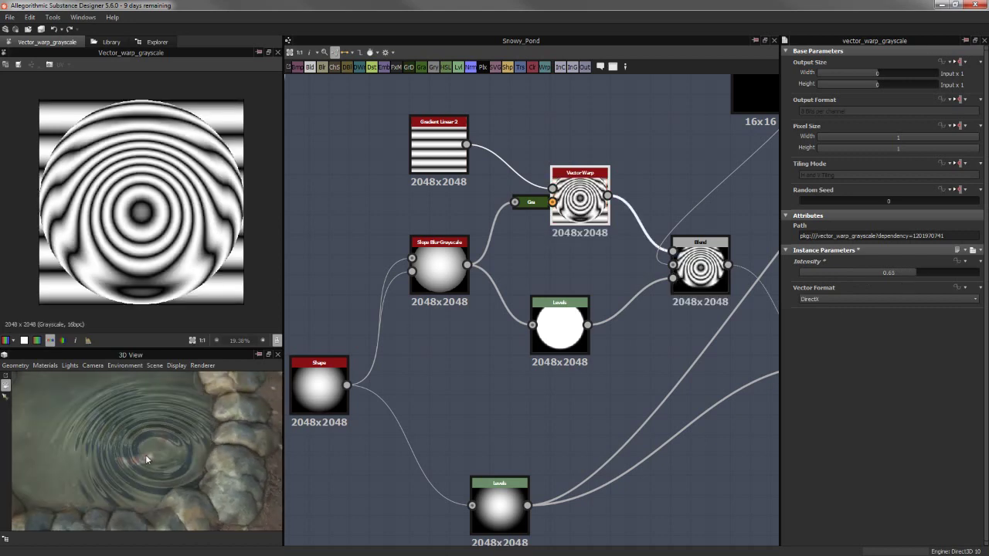
{"action": "left_click_drag", "start_coordinate": [930, 275], "coordinate": [980, 275]}
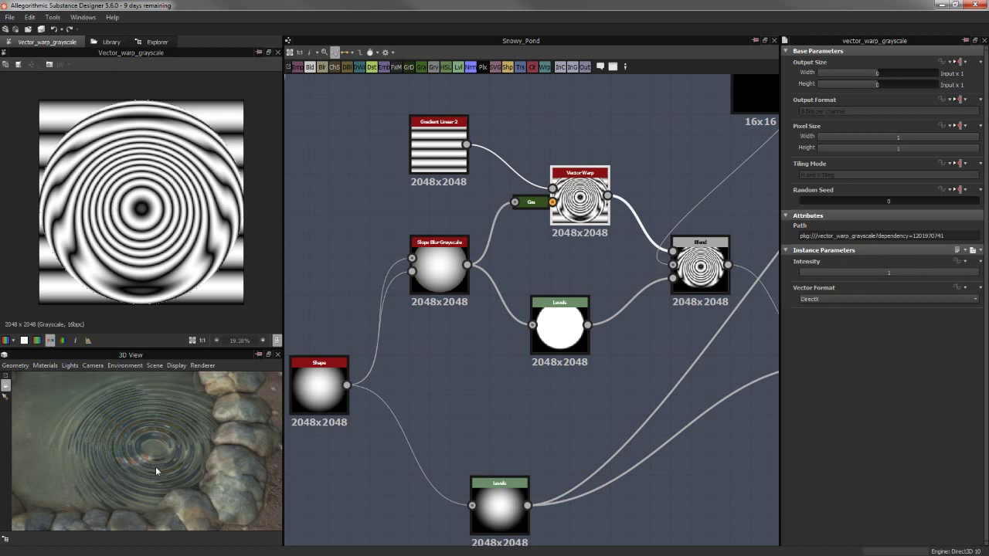
{"action": "mouse_move", "coordinate": [155, 467]}
{"action": "left_mouse_down"}
{"action": "mouse_move", "coordinate": [159, 502]}
{"action": "mouse_move", "coordinate": [153, 451]}
{"action": "left_mouse_up"}
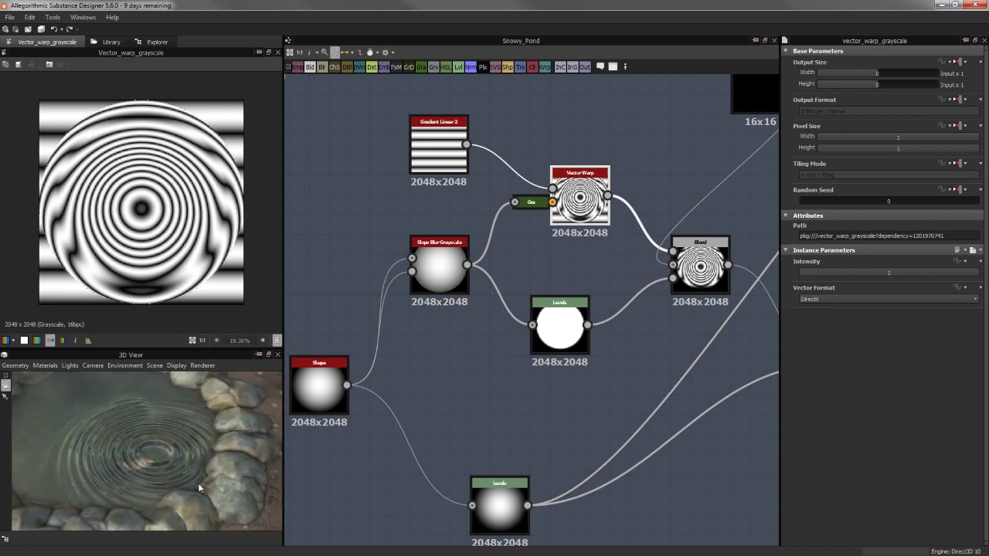
{"action": "left_click_drag", "start_coordinate": [889, 272], "coordinate": [877, 292]}
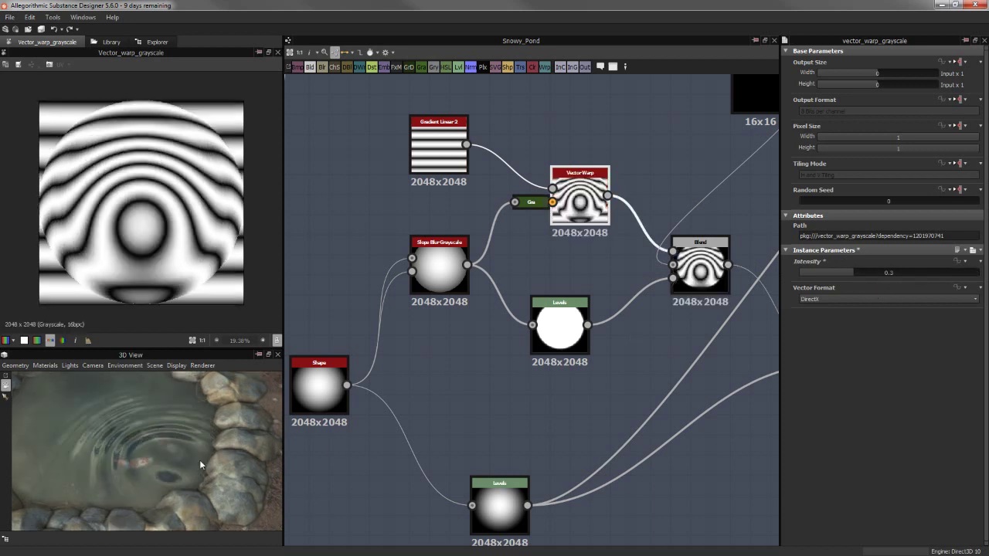
{"action": "left_click_drag", "start_coordinate": [200, 460], "coordinate": [175, 462]}
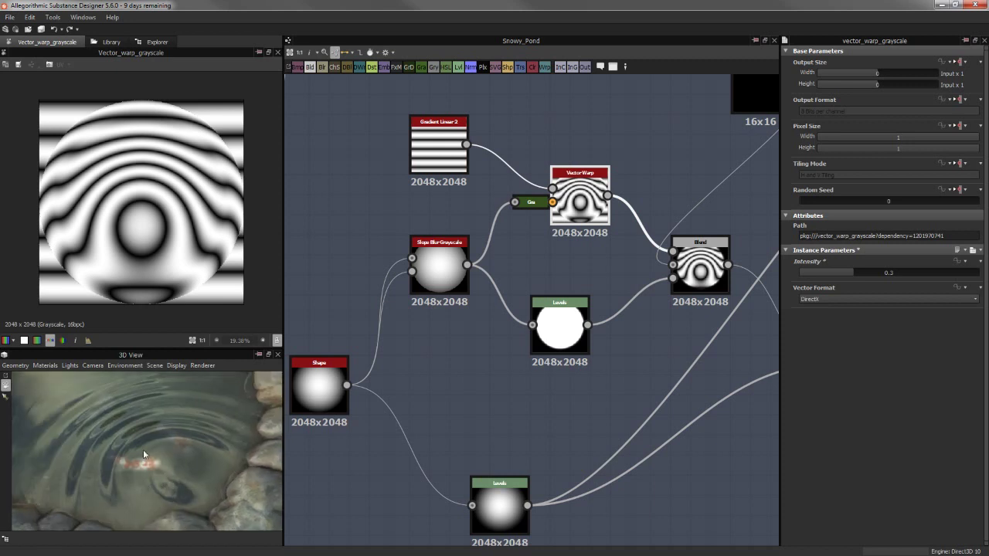
{"action": "mouse_move", "coordinate": [143, 450]}
{"action": "left_mouse_down"}
{"action": "mouse_move", "coordinate": [188, 443]}
{"action": "mouse_move", "coordinate": [151, 429]}
{"action": "mouse_move", "coordinate": [199, 435]}
{"action": "mouse_move", "coordinate": [184, 453]}
{"action": "mouse_move", "coordinate": [475, 366]}
{"action": "left_mouse_up"}
{"action": "mouse_move", "coordinate": [475, 367]}
{"action": "middle_mouse_down"}
{"action": "mouse_move", "coordinate": [569, 388]}
{"action": "mouse_move", "coordinate": [485, 393]}
{"action": "middle_mouse_up"}
{"action": "left_click", "coordinate": [638, 266]}
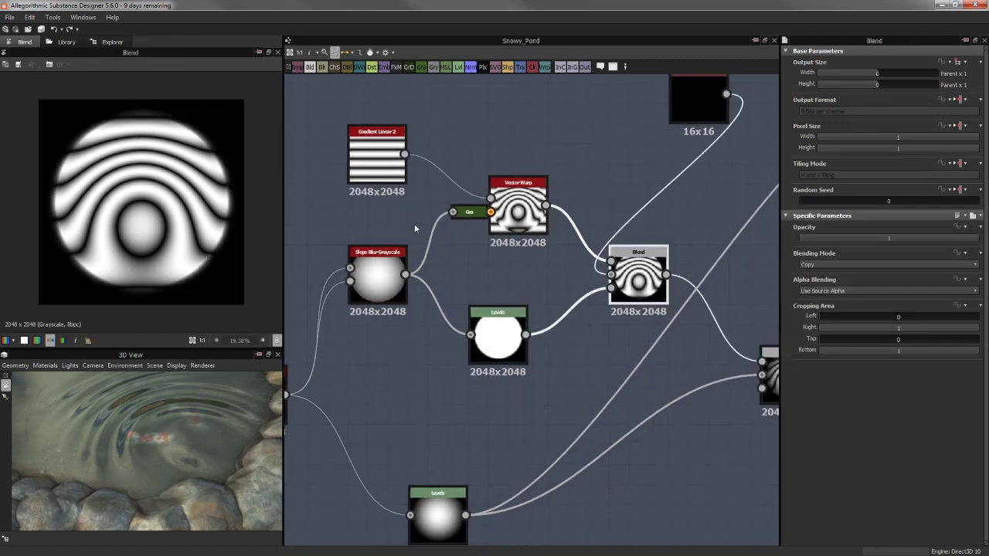
Preview the Vector Warp, middle Levels, Slope Blur Grayscale and Blend outputs of the ripple chain
{"action": "left_click", "coordinate": [516, 215]}
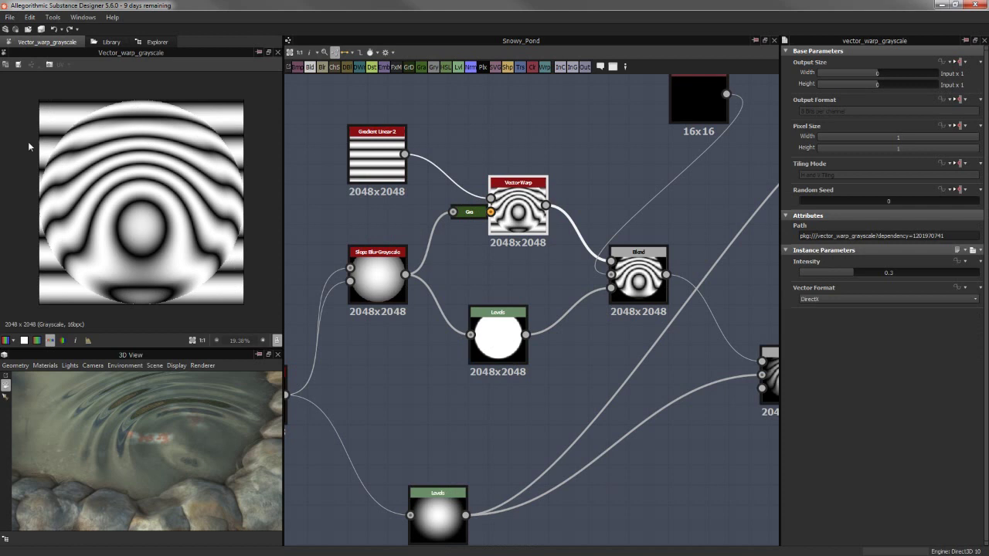
{"action": "left_click", "coordinate": [498, 332]}
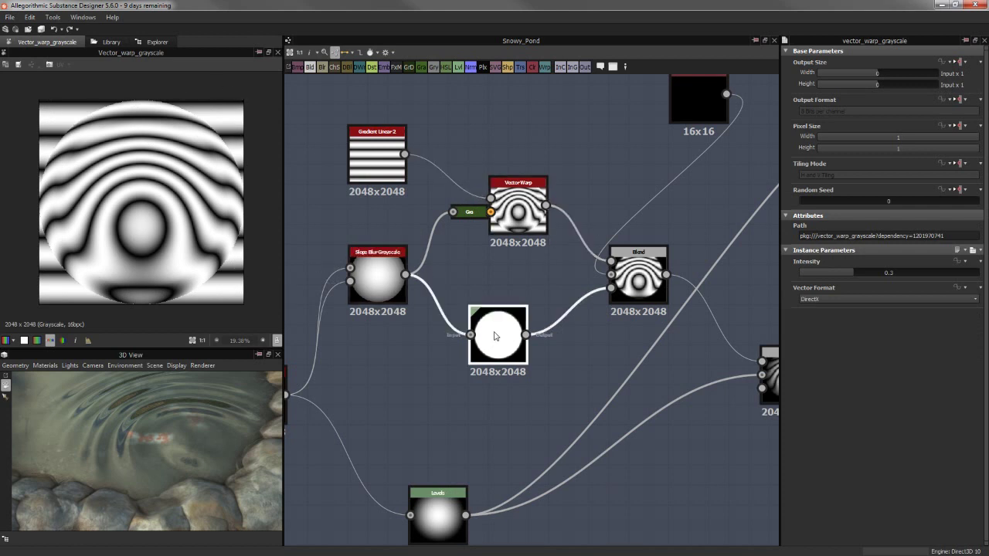
{"action": "left_click", "coordinate": [378, 276]}
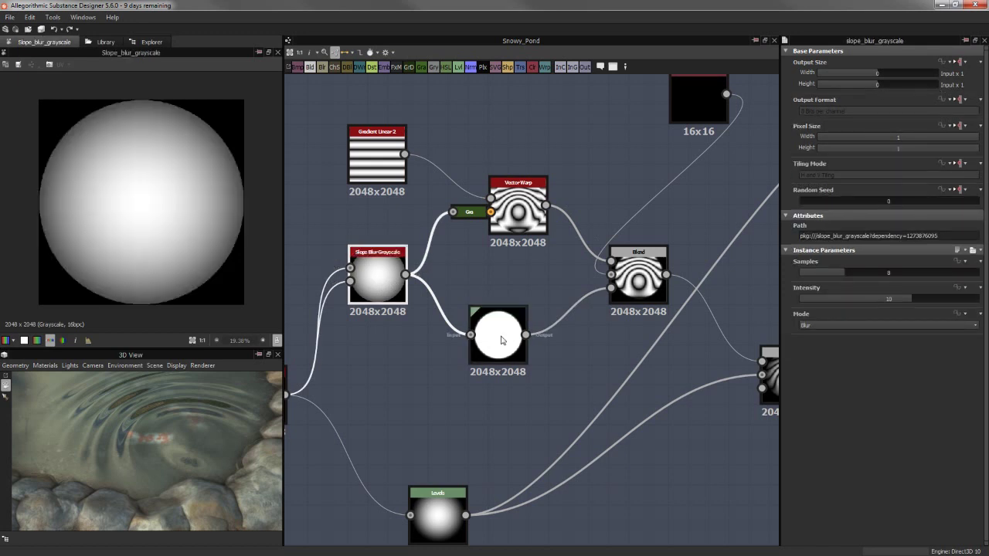
{"action": "left_click", "coordinate": [501, 340]}
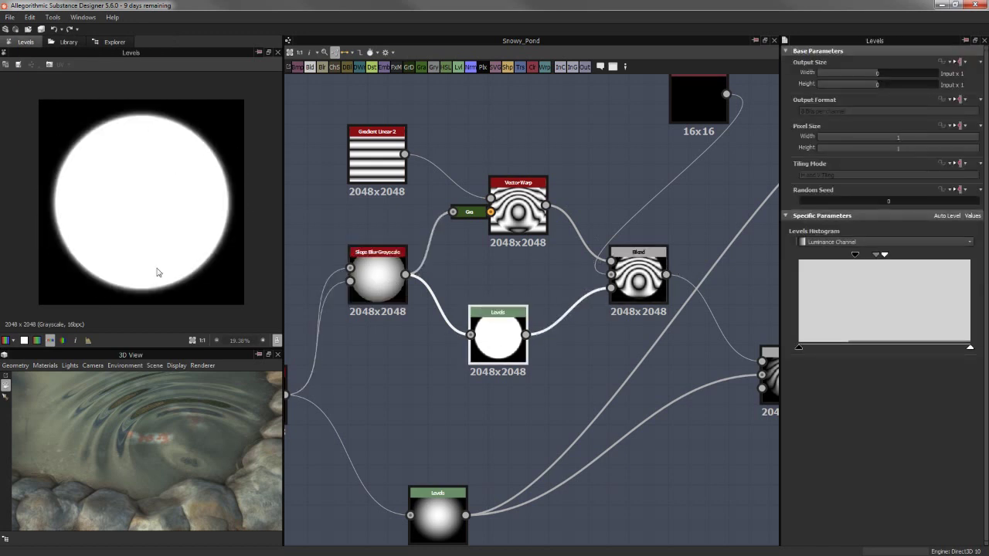
{"action": "left_click", "coordinate": [639, 270]}
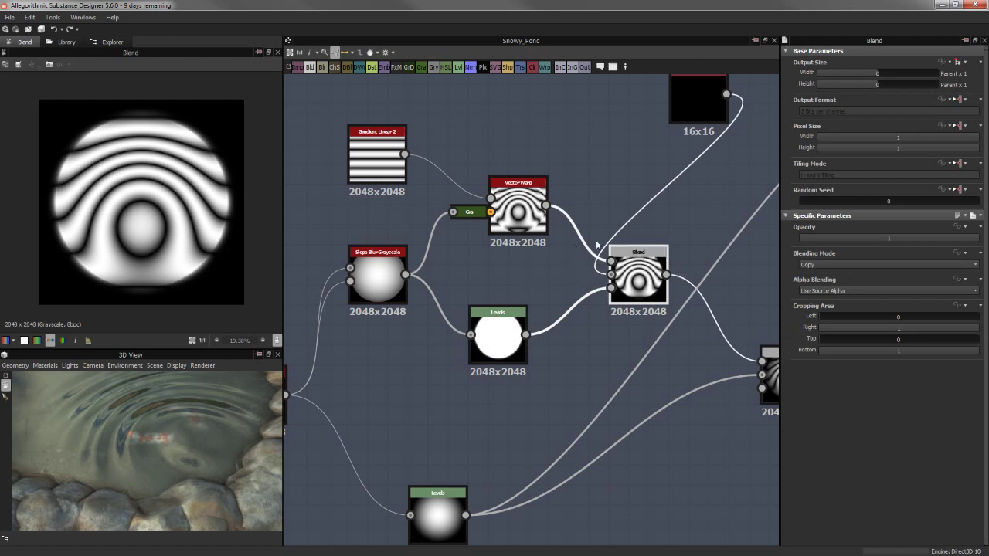
Move the 16x16 Uniform Color node left, closer above the ripple Blend
{"action": "middle_click_drag", "start_coordinate": [597, 246], "coordinate": [537, 313]}
{"action": "left_click_drag", "start_coordinate": [640, 162], "coordinate": [507, 159]}
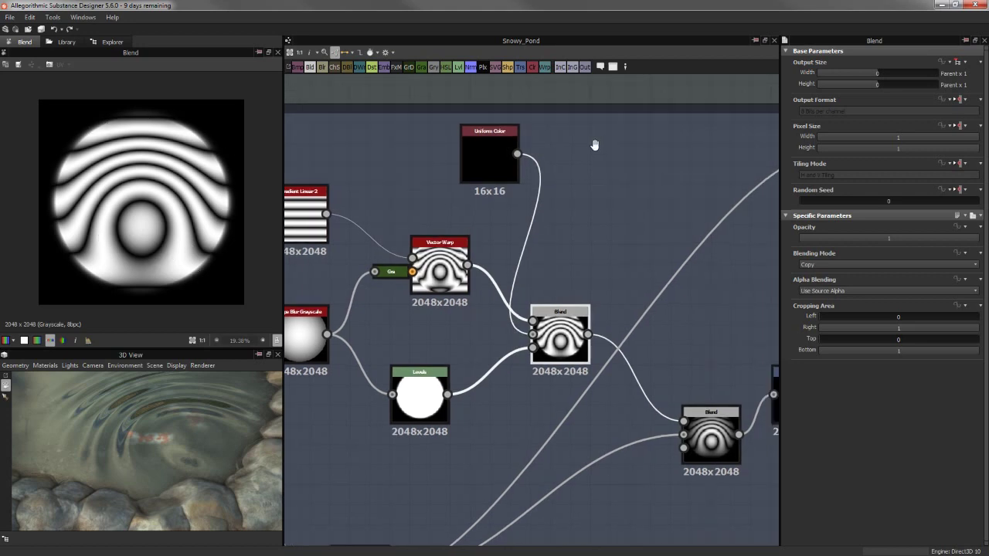
{"action": "middle_click_drag", "start_coordinate": [616, 203], "coordinate": [593, 232]}
{"action": "scroll", "coordinate": [648, 191], "scroll_direction": "down", "scroll_amount": 3}
{"action": "middle_click_drag", "start_coordinate": [648, 191], "coordinate": [641, 221]}
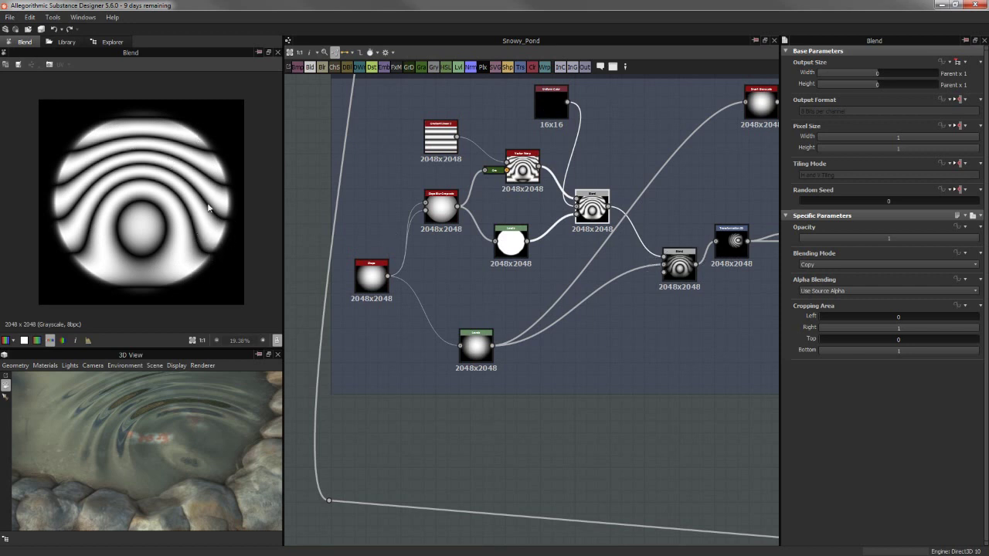
{"action": "scroll", "coordinate": [398, 309], "scroll_direction": "up", "scroll_amount": 2}
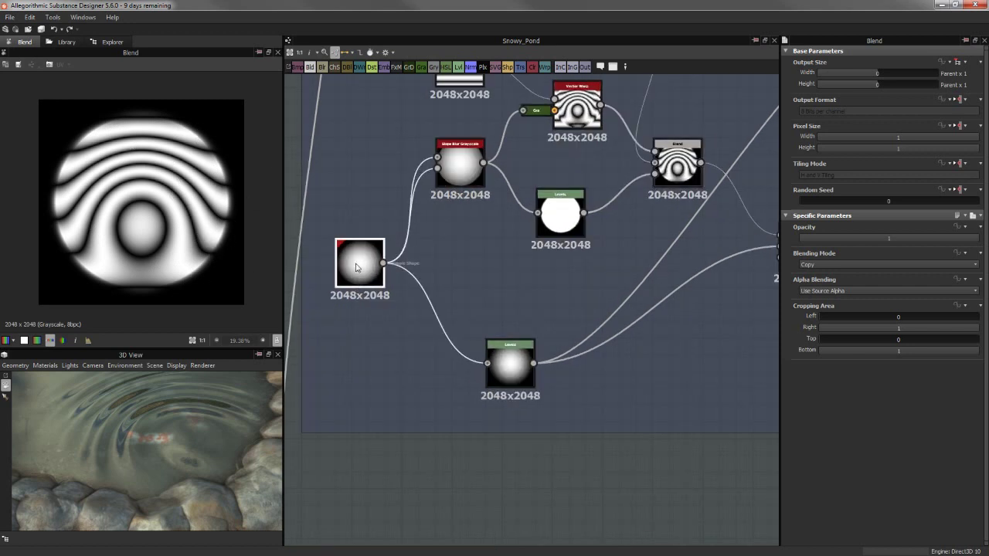
Nudge the Shape node right, then preview the lower Levels and lower Multiply Blend outputs
{"action": "left_click_drag", "start_coordinate": [360, 265], "coordinate": [376, 267]}
{"action": "left_click", "coordinate": [519, 374]}
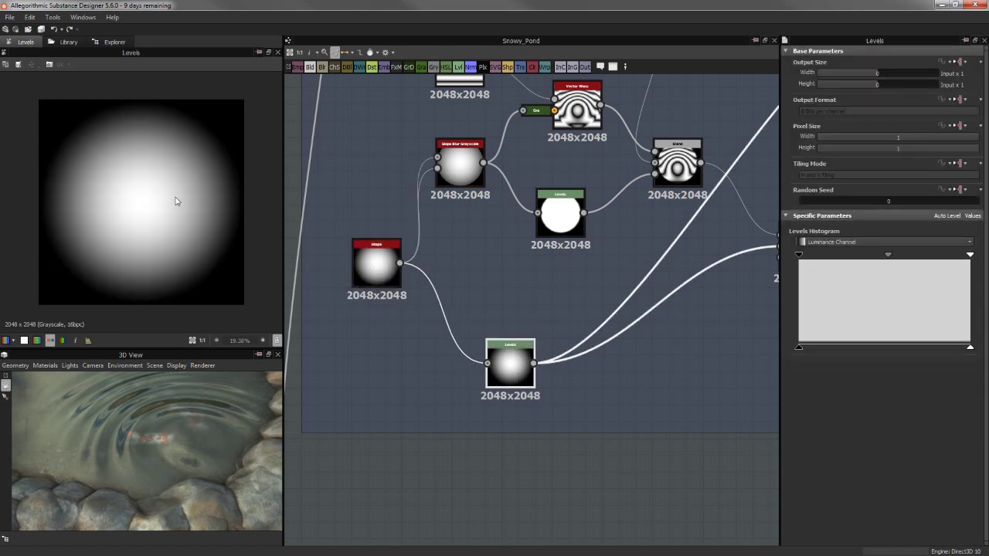
{"action": "middle_click_drag", "start_coordinate": [742, 259], "coordinate": [576, 309]}
{"action": "left_click", "coordinate": [627, 297]}
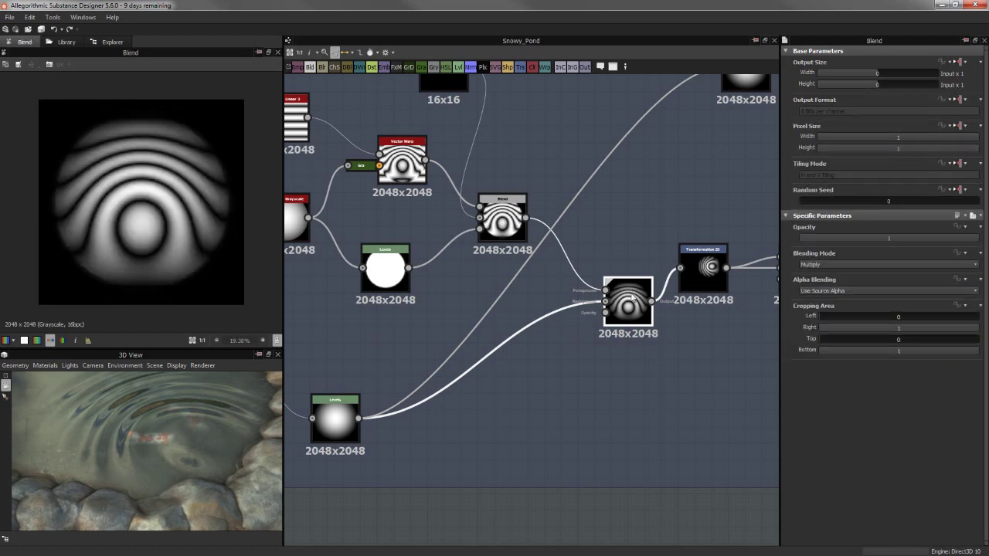
Open the Transformation 2D settings and try shifting the ripple rings up-left, then undo it
{"action": "scroll", "coordinate": [631, 297], "scroll_direction": "up", "scroll_amount": 3}
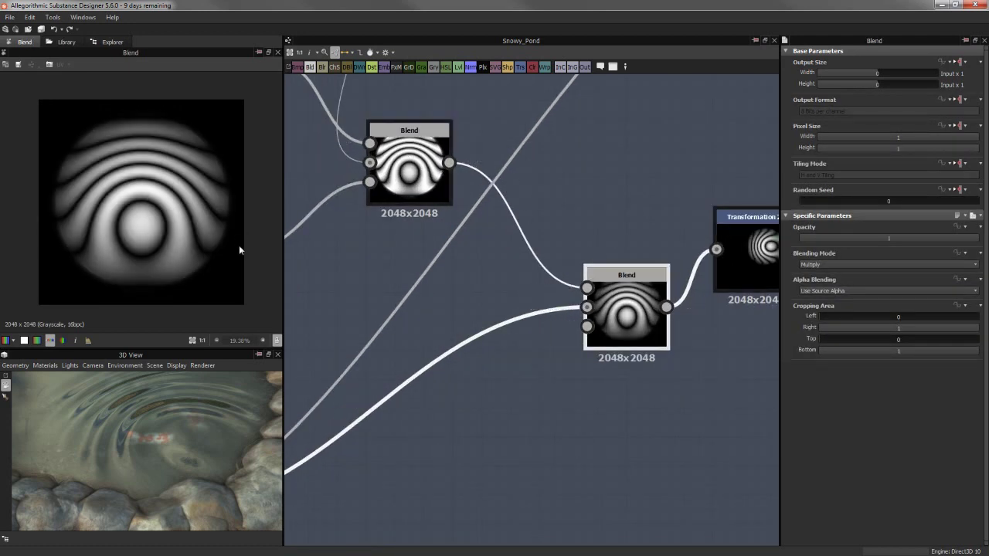
{"action": "middle_click_drag", "start_coordinate": [627, 309], "coordinate": [479, 342]}
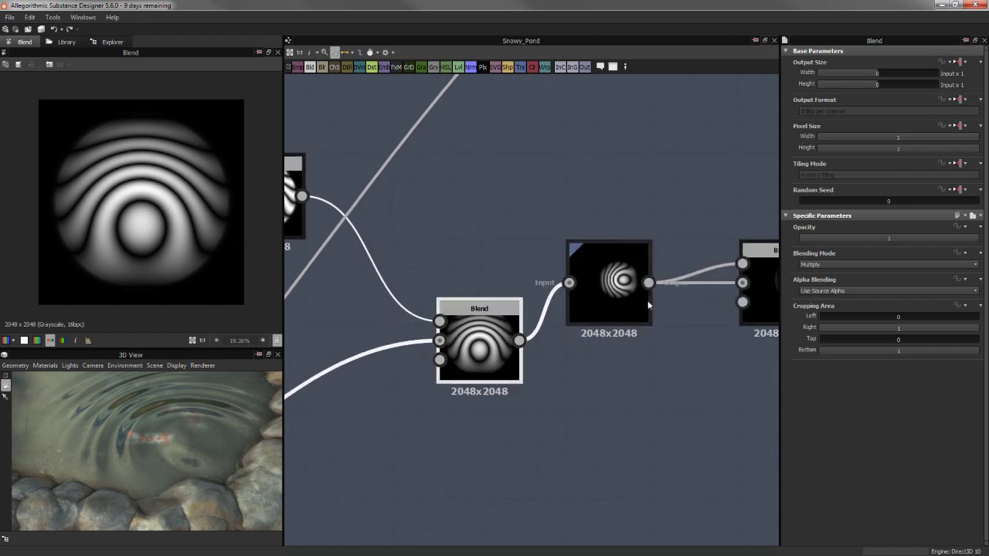
{"action": "left_click", "coordinate": [609, 284]}
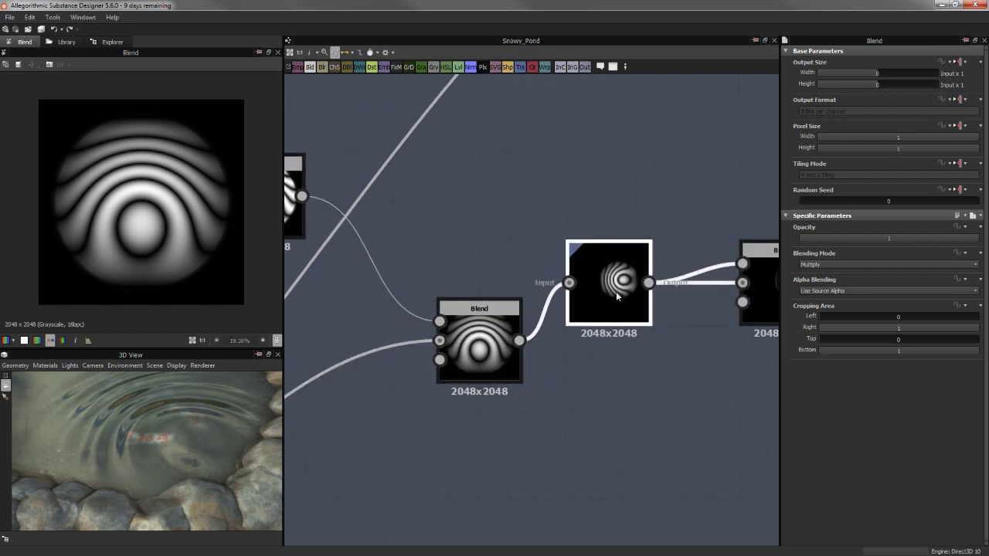
{"action": "mouse_move", "coordinate": [224, 391]}
{"action": "left_mouse_down"}
{"action": "mouse_move", "coordinate": [217, 437]}
{"action": "mouse_move", "coordinate": [195, 414]}
{"action": "left_mouse_up"}
{"action": "left_click_drag", "start_coordinate": [169, 187], "coordinate": [117, 164]}
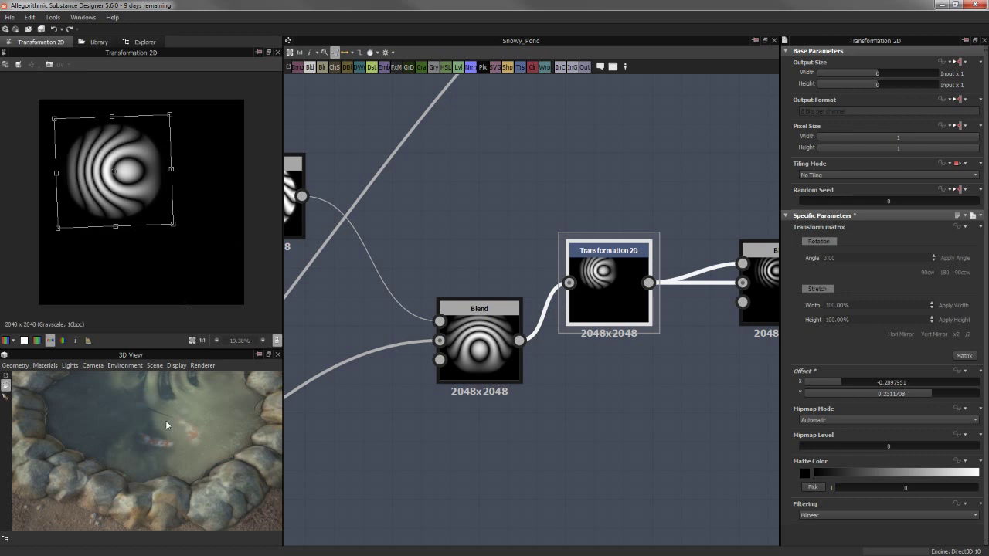
{"action": "left_click_drag", "start_coordinate": [196, 433], "coordinate": [185, 402]}
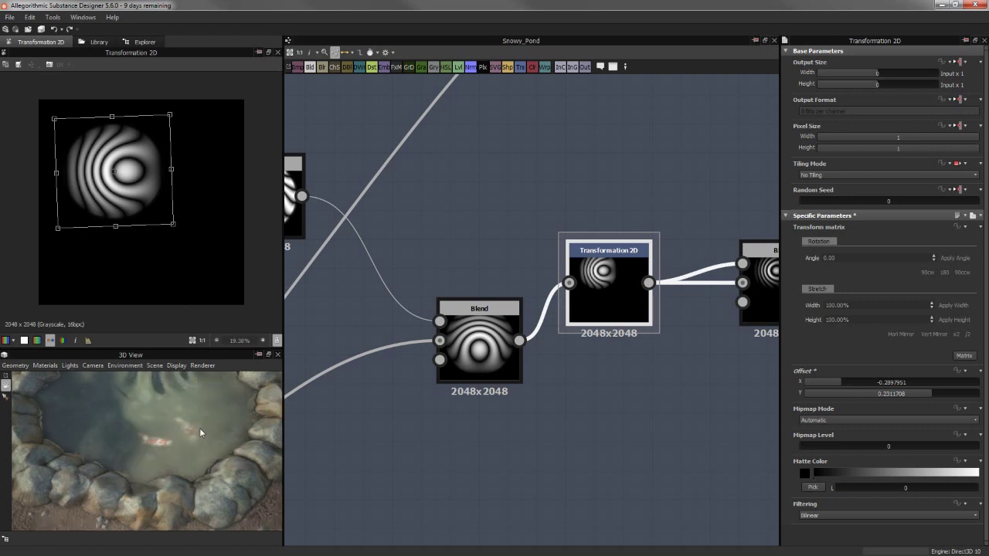
{"action": "key", "text": "ctrl+z"}
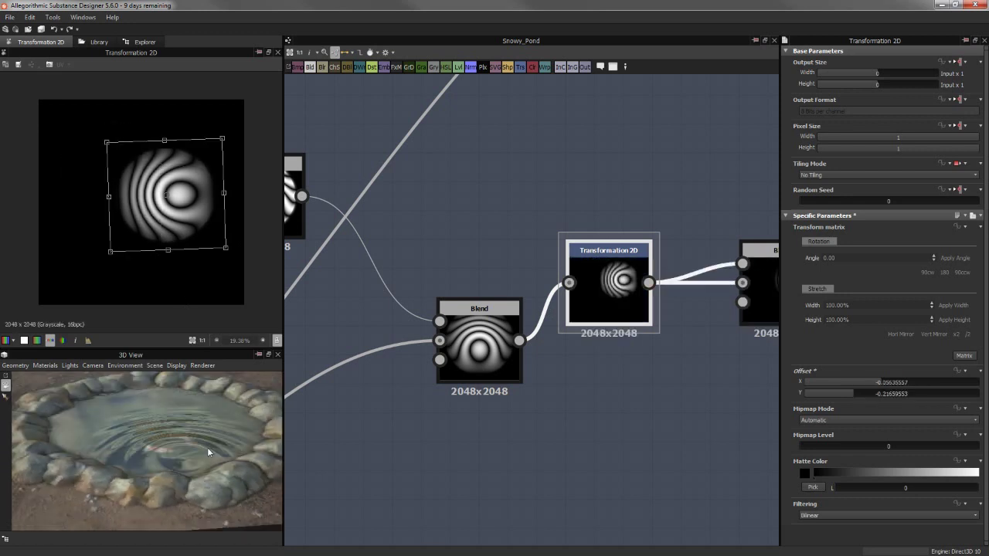
Orbit the 3D view around the pond to inspect the rippled water
{"action": "mouse_move", "coordinate": [207, 448]}
{"action": "left_mouse_down"}
{"action": "mouse_move", "coordinate": [220, 486]}
{"action": "mouse_move", "coordinate": [278, 488]}
{"action": "mouse_move", "coordinate": [130, 432]}
{"action": "mouse_move", "coordinate": [130, 452]}
{"action": "mouse_move", "coordinate": [144, 409]}
{"action": "left_mouse_up"}
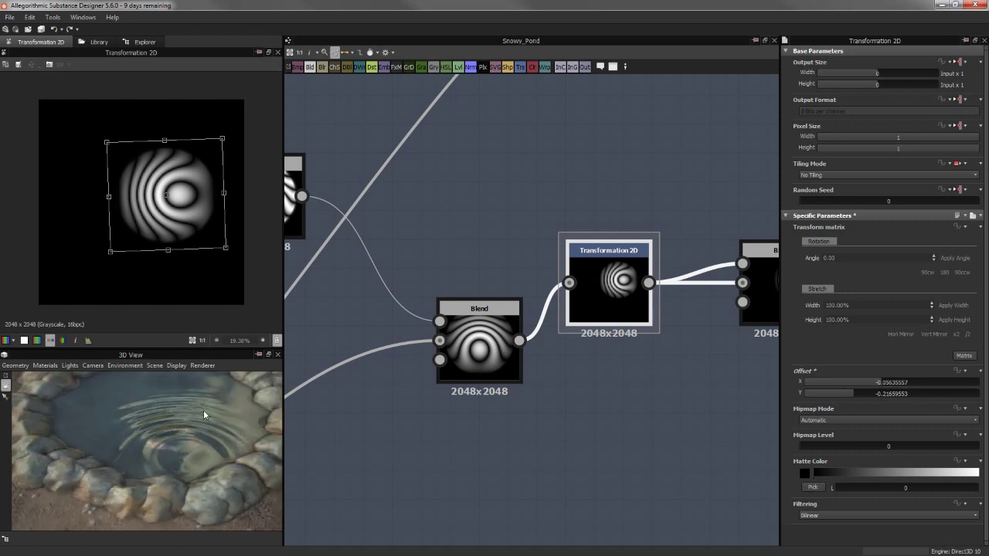
{"action": "mouse_move", "coordinate": [145, 440]}
{"action": "left_mouse_down"}
{"action": "mouse_move", "coordinate": [212, 453]}
{"action": "mouse_move", "coordinate": [150, 440]}
{"action": "left_mouse_up"}
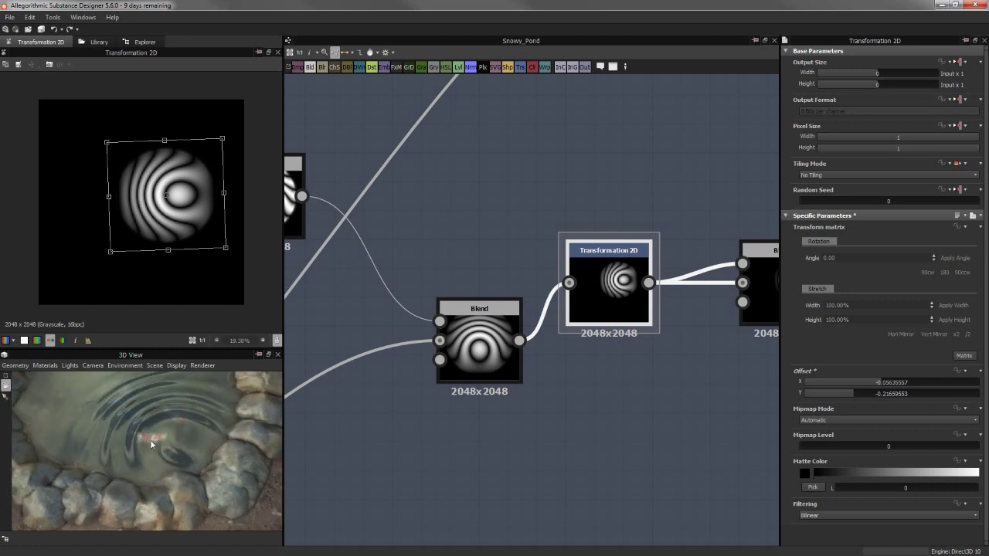
{"action": "left_click_drag", "start_coordinate": [195, 415], "coordinate": [179, 417]}
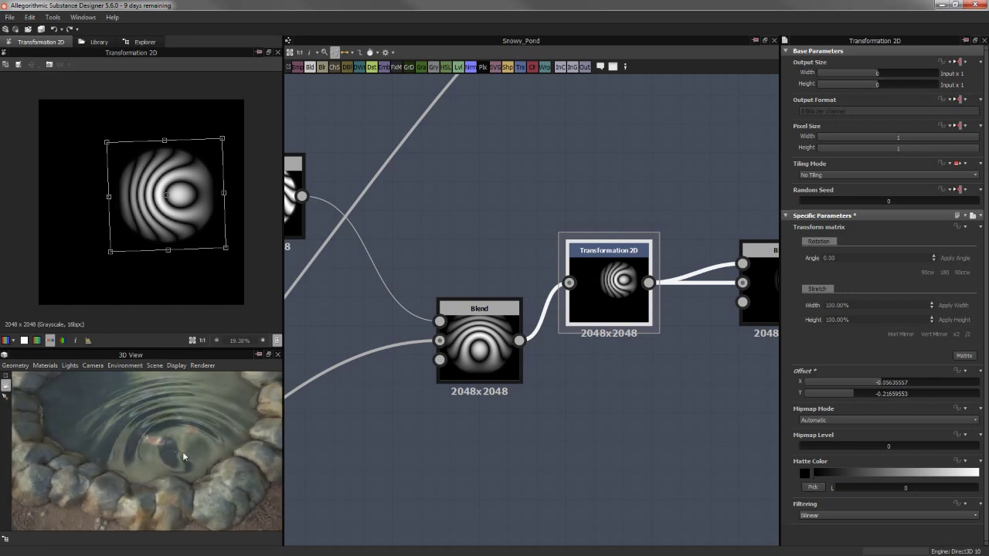
{"action": "mouse_move", "coordinate": [182, 456]}
{"action": "left_mouse_down"}
{"action": "mouse_move", "coordinate": [176, 468]}
{"action": "mouse_move", "coordinate": [193, 445]}
{"action": "left_mouse_up"}
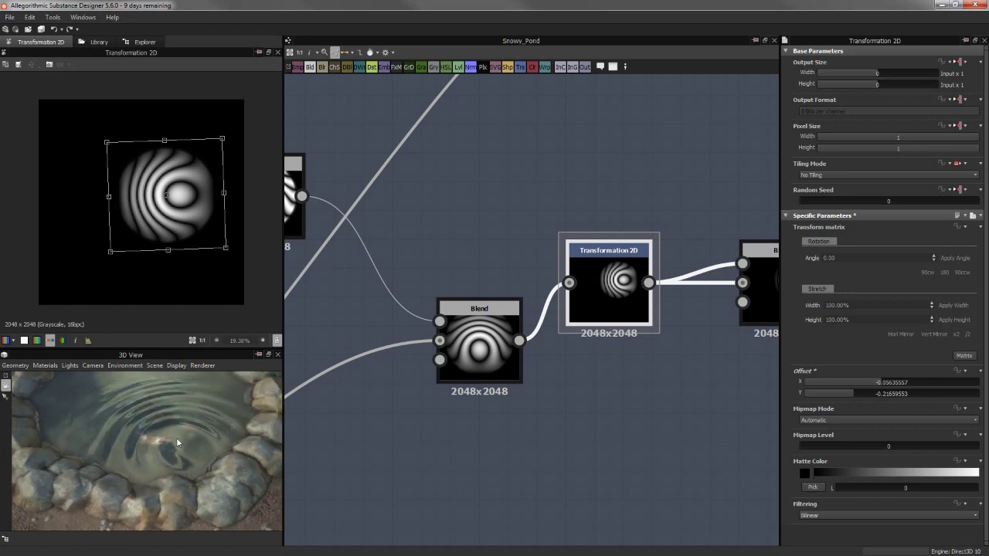
{"action": "left_click_drag", "start_coordinate": [177, 438], "coordinate": [153, 443]}
Inspect the next Blend, Transformation 2D and Levels node outputs in the ripple chain
{"action": "middle_click_drag", "start_coordinate": [742, 309], "coordinate": [576, 320]}
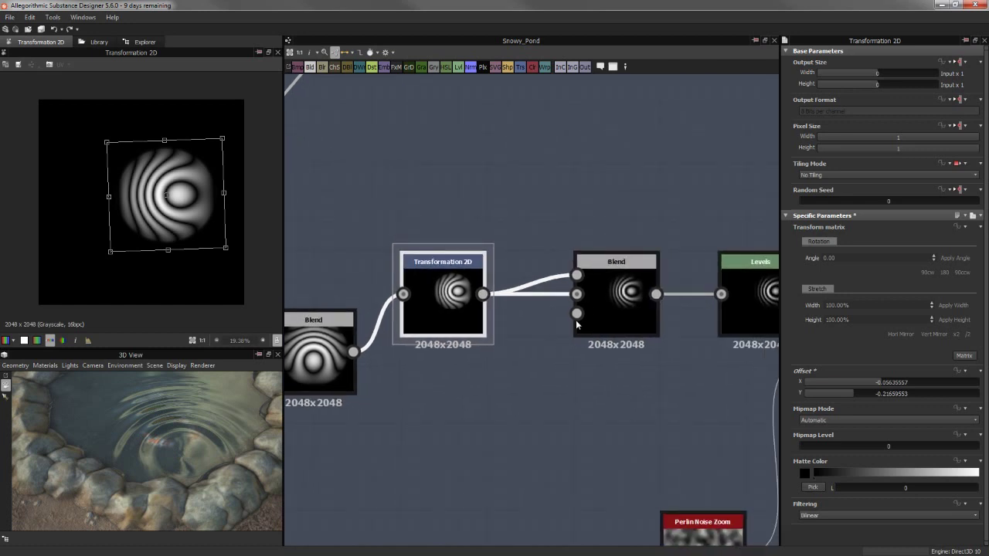
{"action": "left_click", "coordinate": [611, 310]}
{"action": "scroll", "coordinate": [177, 220], "scroll_direction": "up", "scroll_amount": 4}
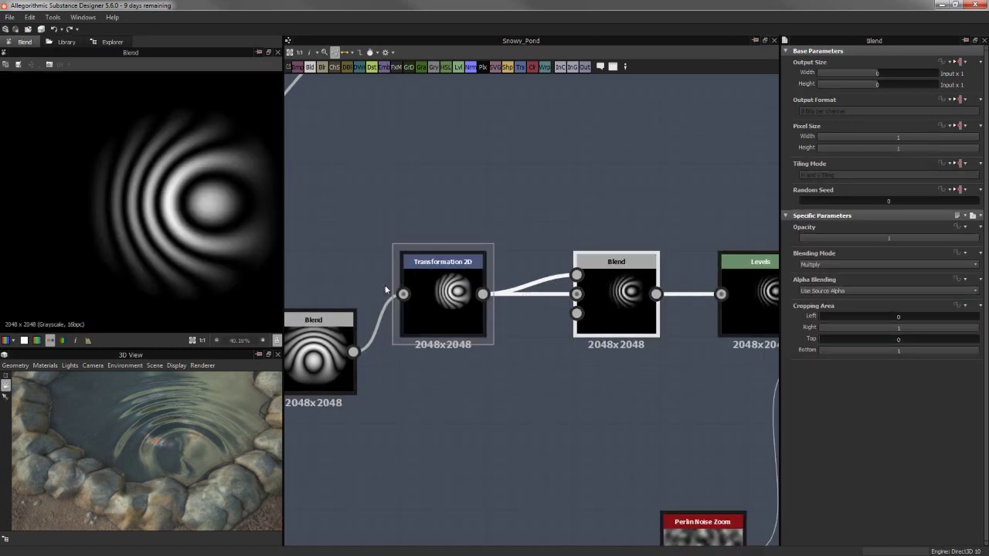
{"action": "left_click", "coordinate": [441, 305]}
{"action": "left_click", "coordinate": [616, 310]}
{"action": "middle_click_drag", "start_coordinate": [557, 205], "coordinate": [412, 202]}
{"action": "left_click", "coordinate": [612, 272]}
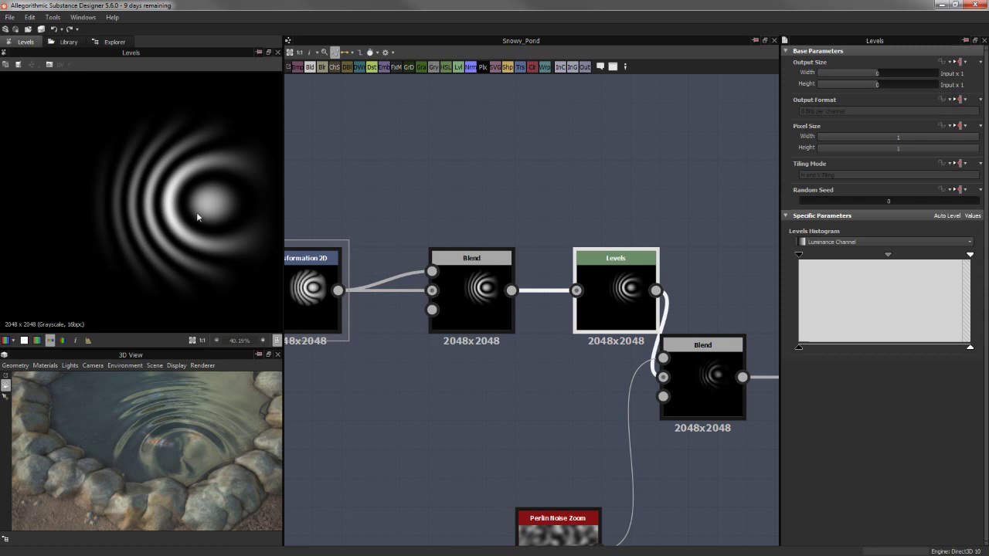
Preview the noise-masked Blend, shift it slightly right, and bring up the Perlin Noise Zoom node
{"action": "left_click", "coordinate": [703, 379]}
{"action": "middle_click_drag", "start_coordinate": [768, 394], "coordinate": [603, 384]}
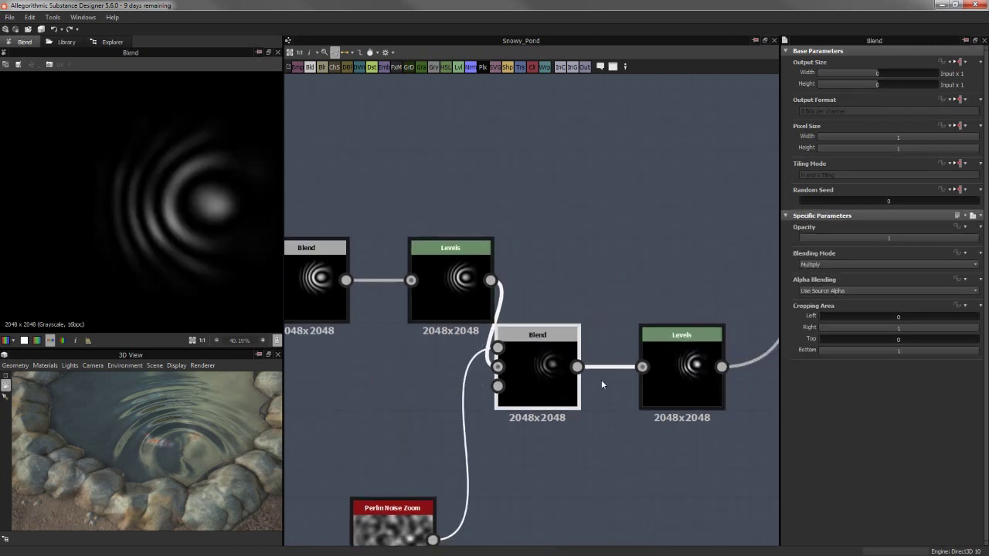
{"action": "left_click_drag", "start_coordinate": [555, 382], "coordinate": [584, 382]}
{"action": "middle_click_drag", "start_coordinate": [409, 535], "coordinate": [454, 423]}
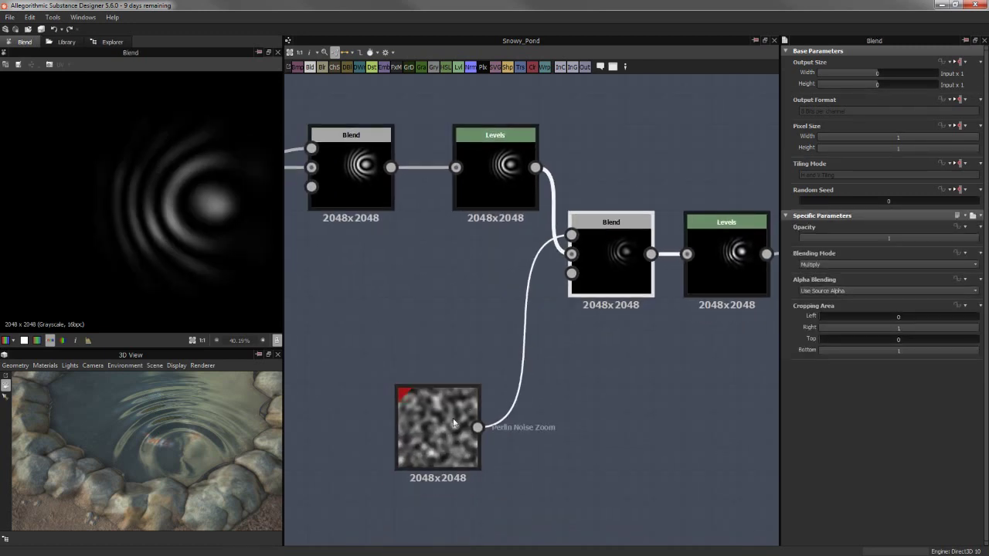
Move the Perlin Noise Zoom node up nearer the Blend and recenter the ripple nodes
{"action": "left_click_drag", "start_coordinate": [453, 423], "coordinate": [453, 337]}
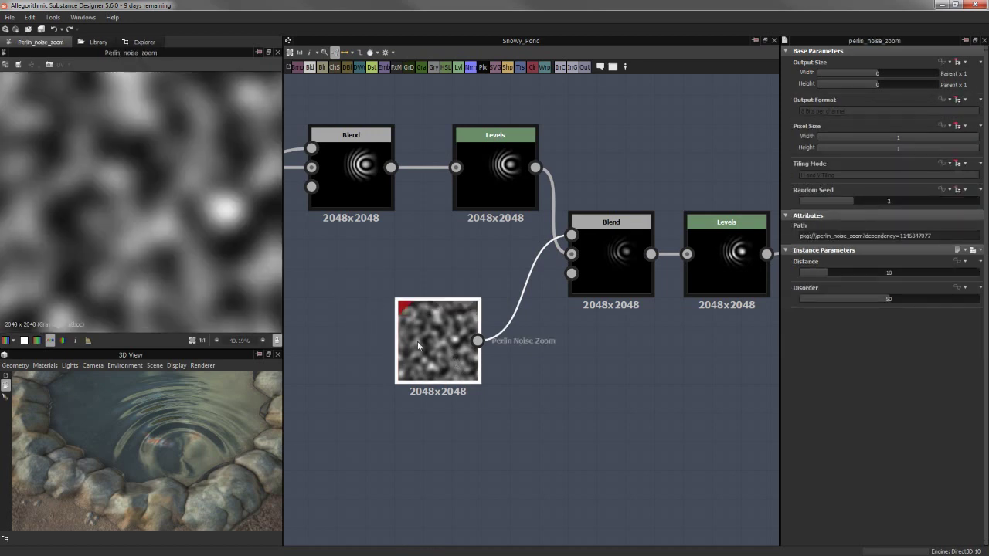
{"action": "scroll", "coordinate": [364, 354], "scroll_direction": "down", "scroll_amount": 3}
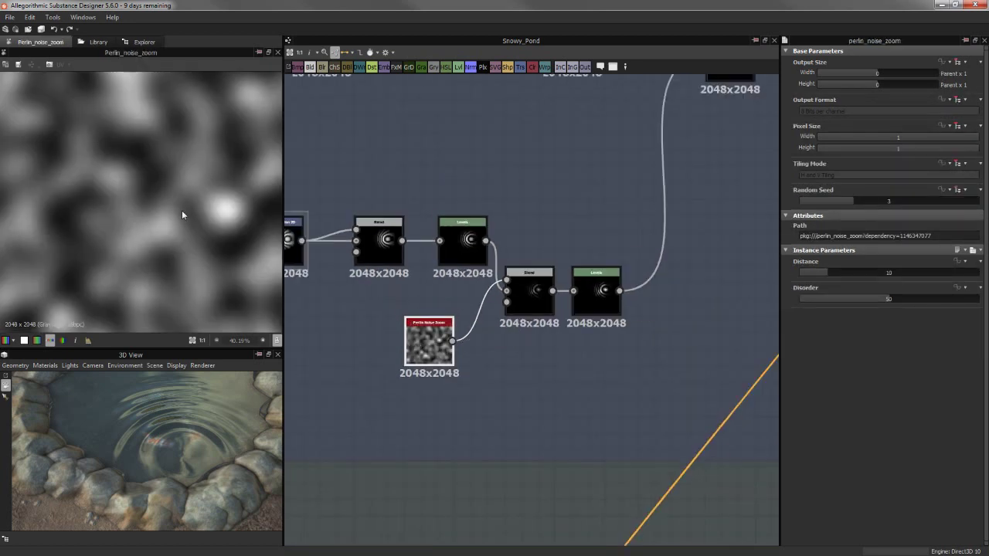
{"action": "scroll", "coordinate": [189, 228], "scroll_direction": "down", "scroll_amount": 2}
{"action": "scroll", "coordinate": [195, 243], "scroll_direction": "down", "scroll_amount": 2}
{"action": "scroll", "coordinate": [194, 244], "scroll_direction": "up", "scroll_amount": 2}
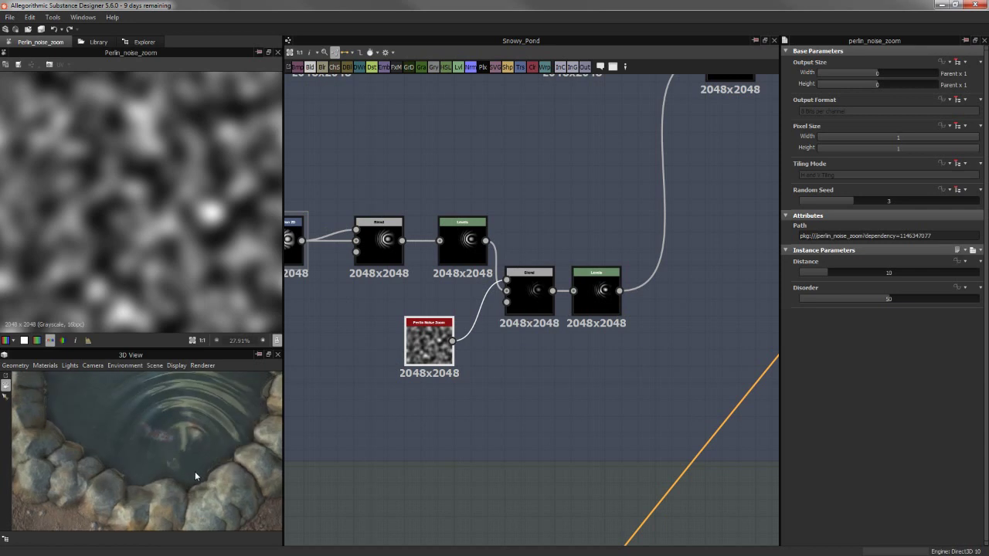
{"action": "scroll", "coordinate": [189, 438], "scroll_direction": "up", "scroll_amount": 3}
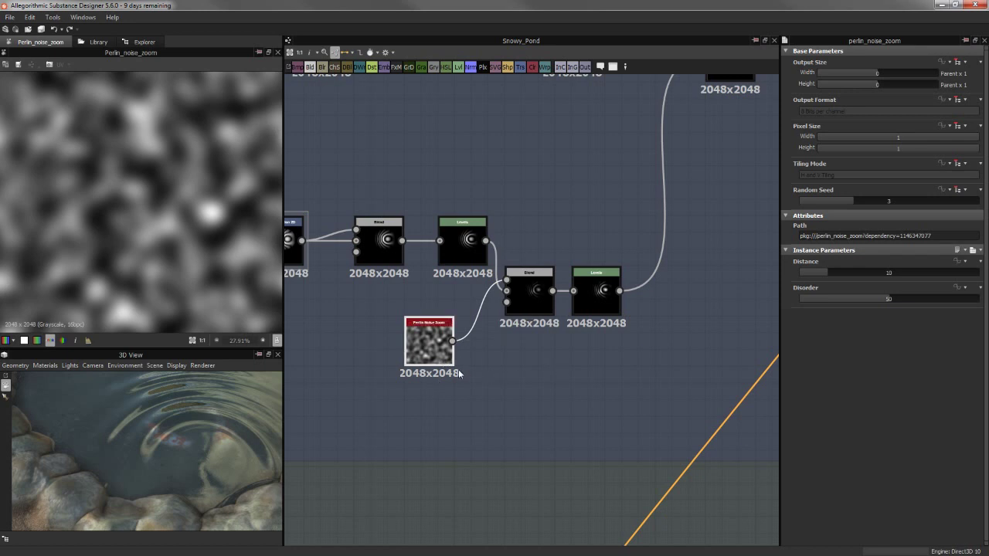
{"action": "middle_click_drag", "start_coordinate": [546, 391], "coordinate": [515, 415]}
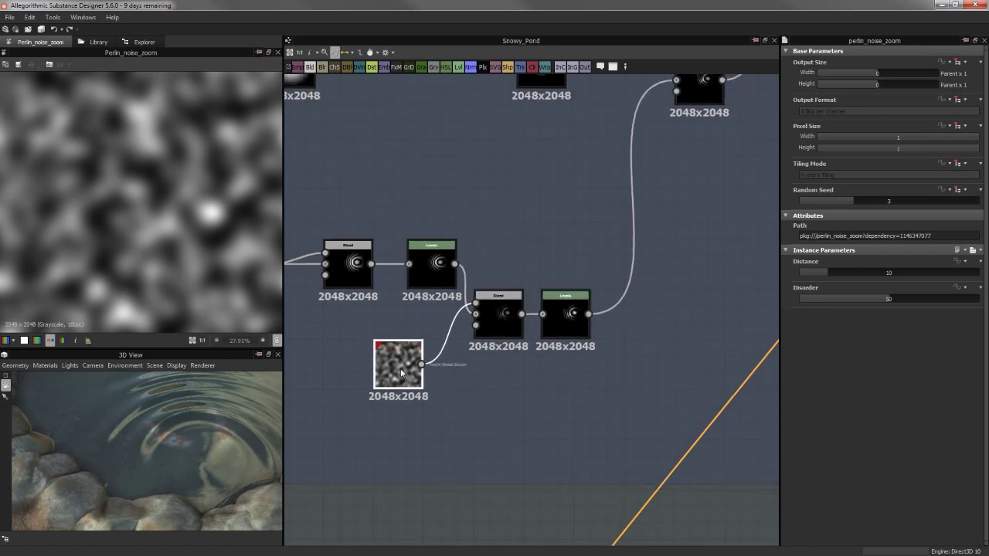
Shift Perlin Noise Zoom, Blend and Levels right into a row, then preview Blend and Levels outputs
{"action": "left_click_drag", "start_coordinate": [401, 373], "coordinate": [451, 373]}
{"action": "left_click", "coordinate": [499, 313]}
{"action": "left_click", "coordinate": [568, 309], "text": "shift"}
{"action": "left_click_drag", "start_coordinate": [574, 307], "coordinate": [680, 316]}
{"action": "left_click", "coordinate": [609, 374]}
{"action": "double_click", "coordinate": [568, 323]}
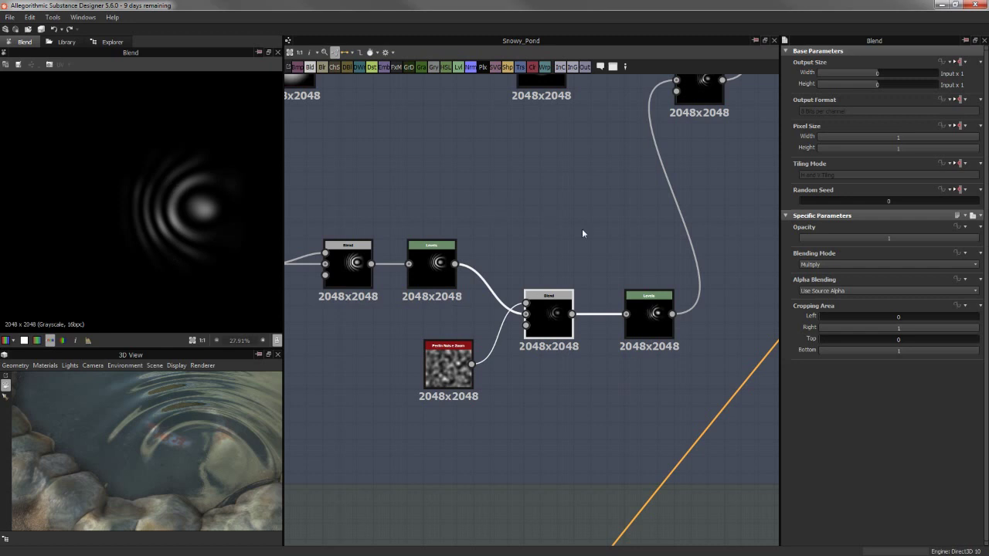
{"action": "double_click", "coordinate": [646, 296]}
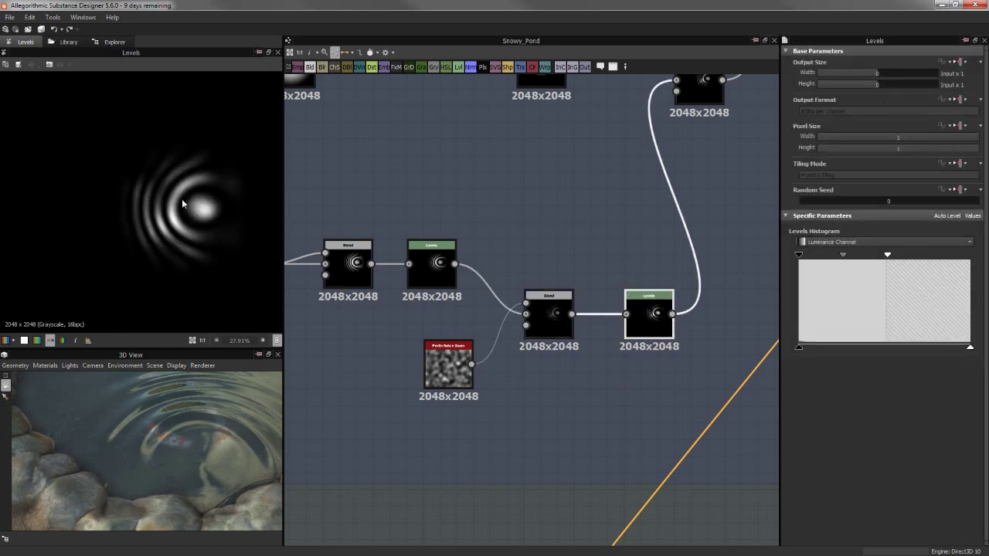
{"action": "scroll", "coordinate": [183, 203], "scroll_direction": "up", "scroll_amount": 4}
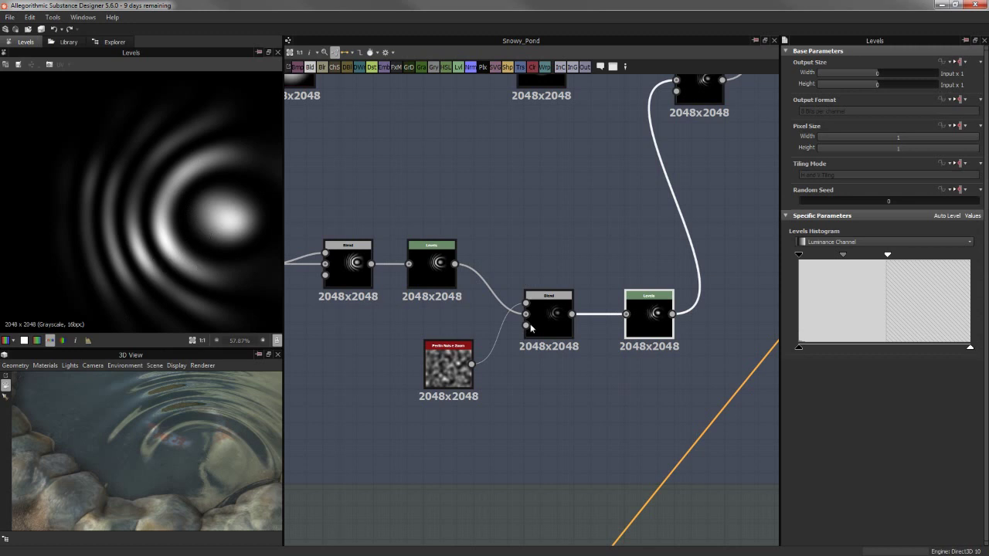
{"action": "left_click_drag", "start_coordinate": [849, 258], "coordinate": [867, 256]}
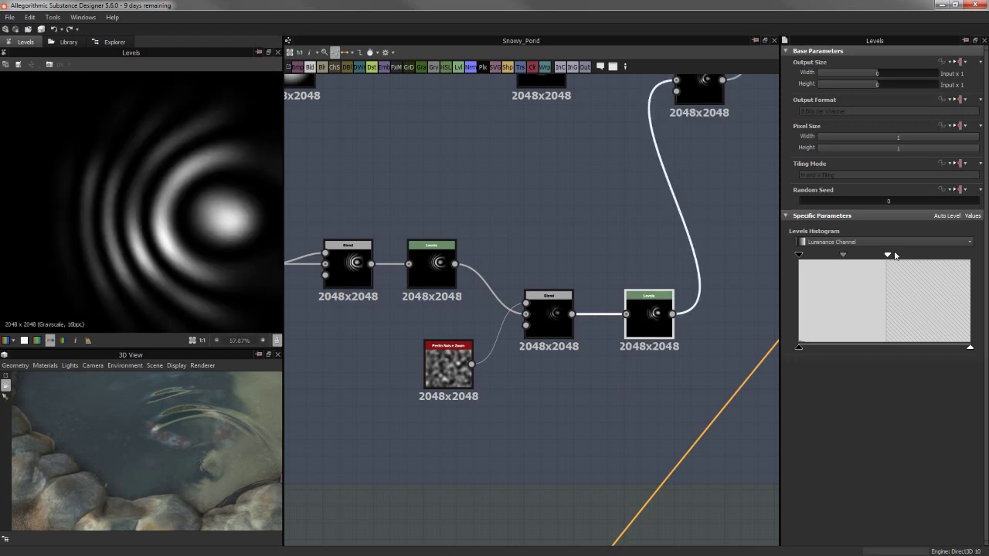
{"action": "mouse_move", "coordinate": [888, 255]}
{"action": "left_mouse_down"}
{"action": "mouse_move", "coordinate": [972, 265]}
{"action": "mouse_move", "coordinate": [888, 257]}
{"action": "left_mouse_up"}
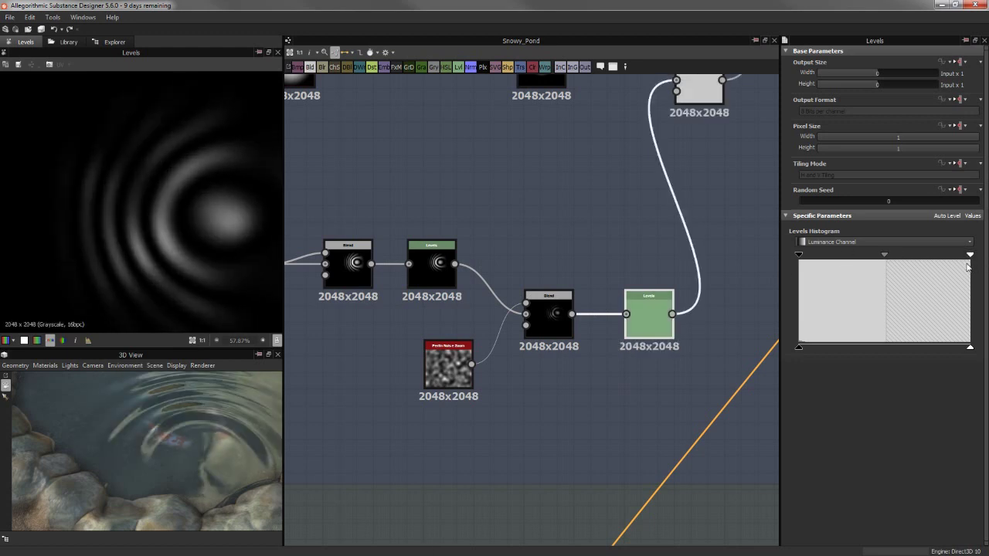
{"action": "left_click_drag", "start_coordinate": [799, 255], "coordinate": [834, 258]}
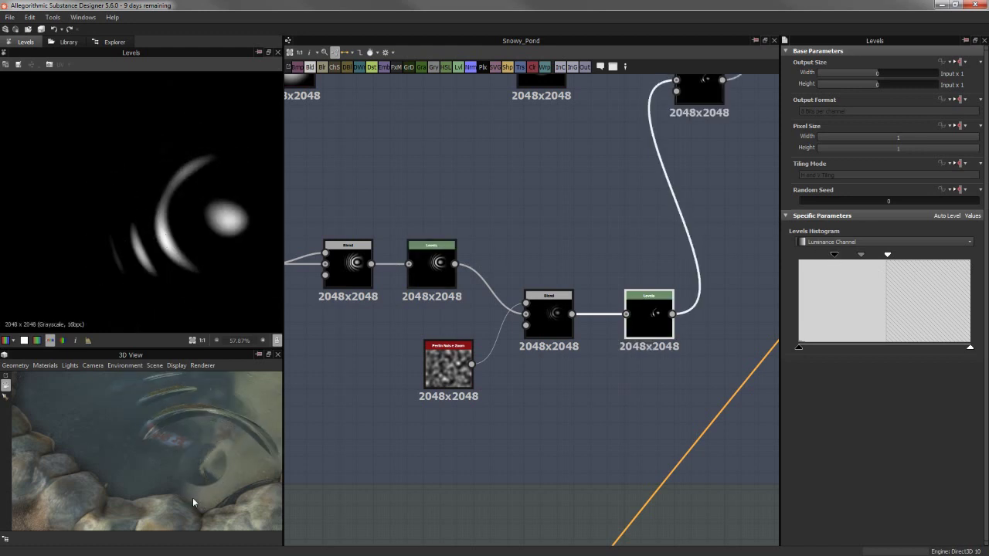
{"action": "left_click_drag", "start_coordinate": [192, 498], "coordinate": [229, 464]}
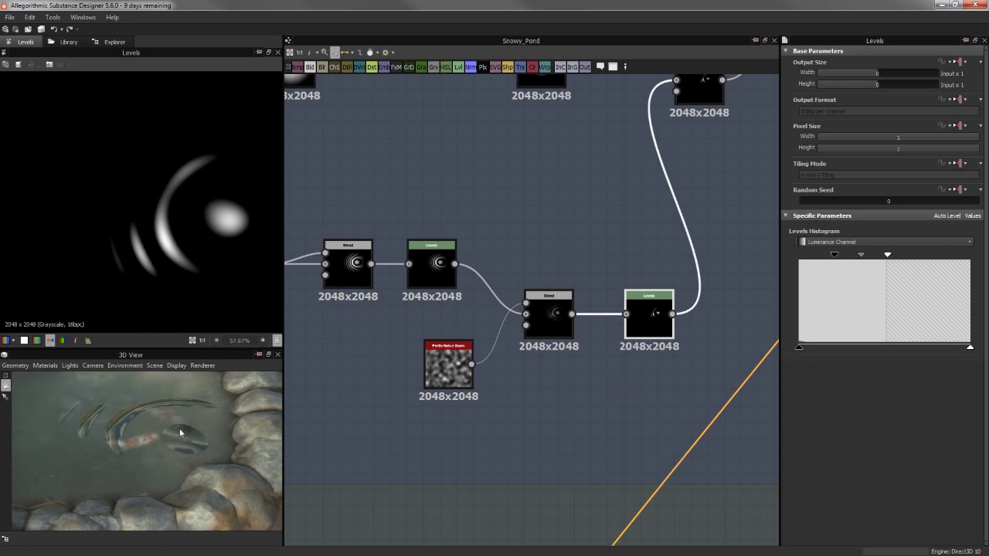
{"action": "left_click_drag", "start_coordinate": [180, 433], "coordinate": [110, 416]}
{"action": "key", "text": "ctrl+z"}
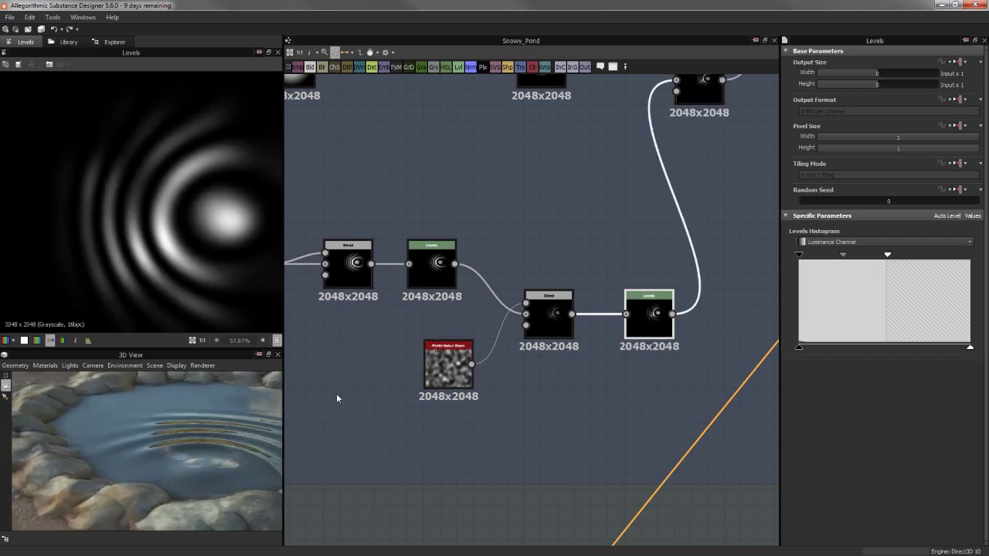
{"action": "mouse_move", "coordinate": [183, 448]}
{"action": "left_mouse_down"}
{"action": "mouse_move", "coordinate": [225, 473]}
{"action": "mouse_move", "coordinate": [215, 464]}
{"action": "left_mouse_up"}
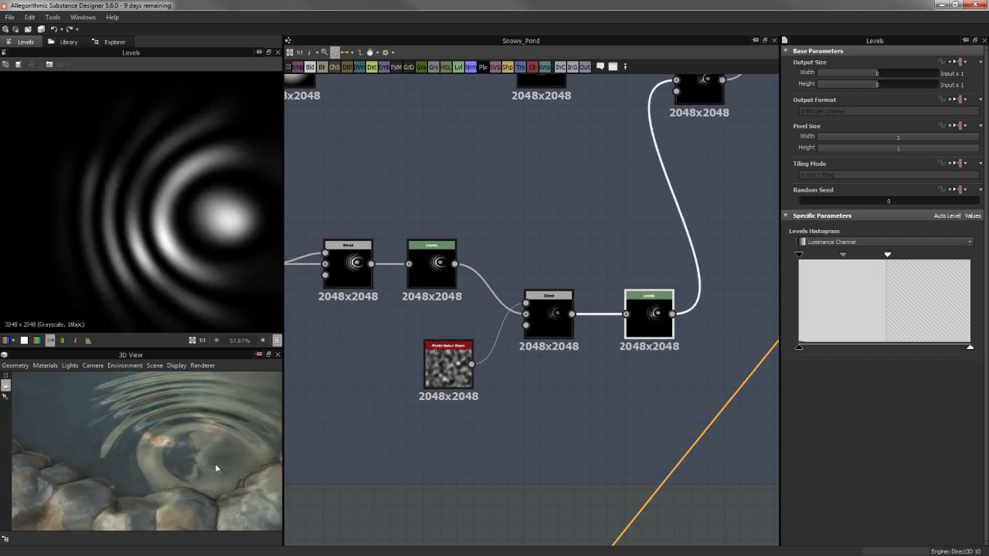
{"action": "scroll", "coordinate": [556, 271], "scroll_direction": "down", "scroll_amount": 1}
Select the Blend merging the ripple rings, then move to the earlier nodes on the left
{"action": "scroll", "coordinate": [554, 274], "scroll_direction": "down", "scroll_amount": 1}
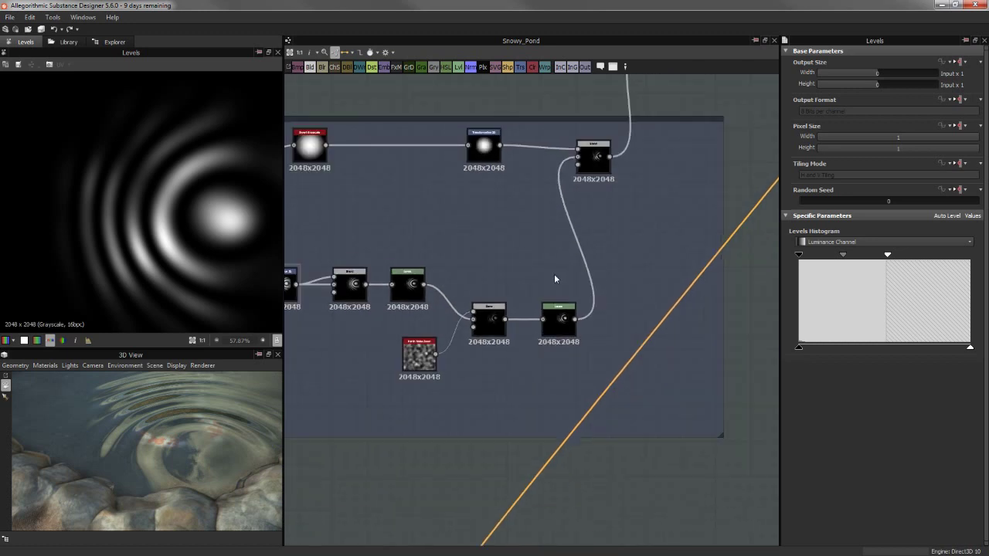
{"action": "scroll", "coordinate": [554, 274], "scroll_direction": "down", "scroll_amount": 1}
{"action": "mouse_move", "coordinate": [570, 282]}
{"action": "middle_mouse_down"}
{"action": "mouse_move", "coordinate": [592, 352]}
{"action": "mouse_move", "coordinate": [590, 339]}
{"action": "middle_mouse_up"}
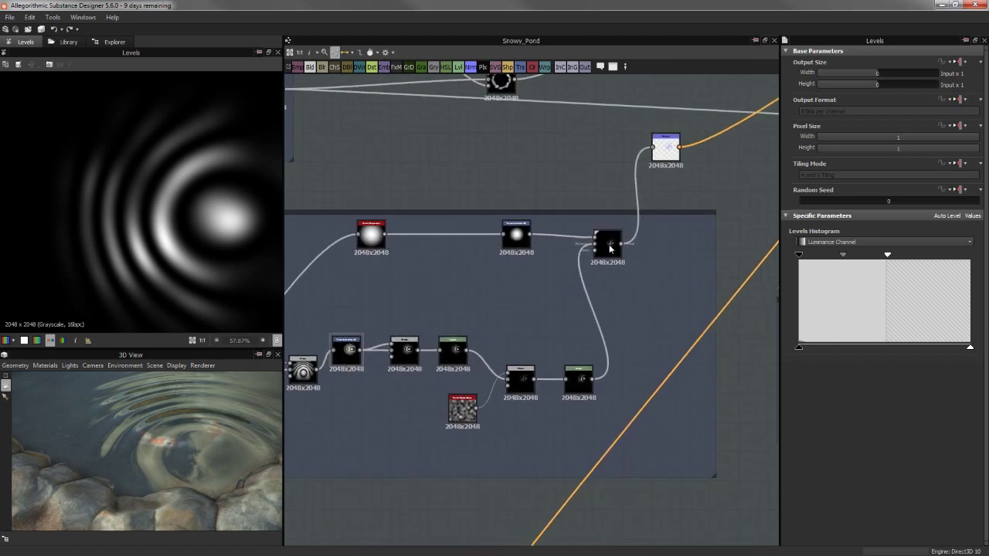
{"action": "left_click", "coordinate": [609, 244]}
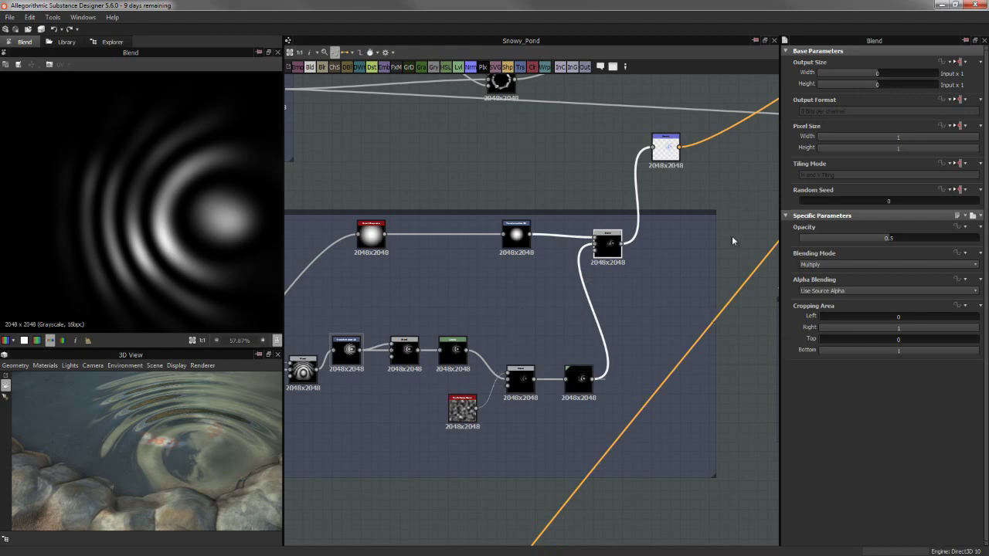
{"action": "middle_click_drag", "start_coordinate": [466, 293], "coordinate": [412, 341]}
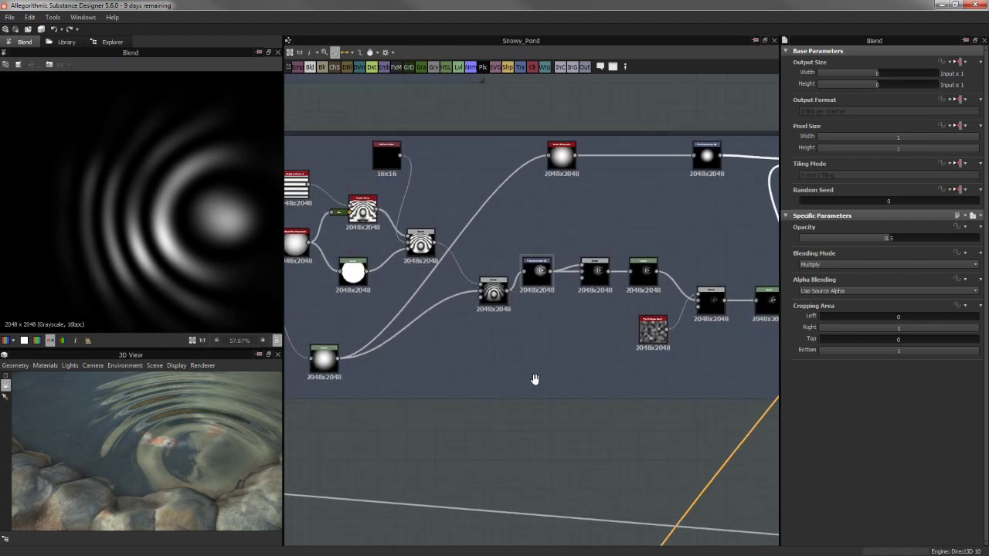
{"action": "middle_click_drag", "start_coordinate": [533, 380], "coordinate": [499, 386]}
{"action": "scroll", "coordinate": [499, 386], "scroll_direction": "up", "scroll_amount": 2}
Preview the invert_grayscale node feeding the ripple gradient, fitted in the 2D view
{"action": "left_click", "coordinate": [430, 331]}
{"action": "double_click", "coordinate": [431, 331]}
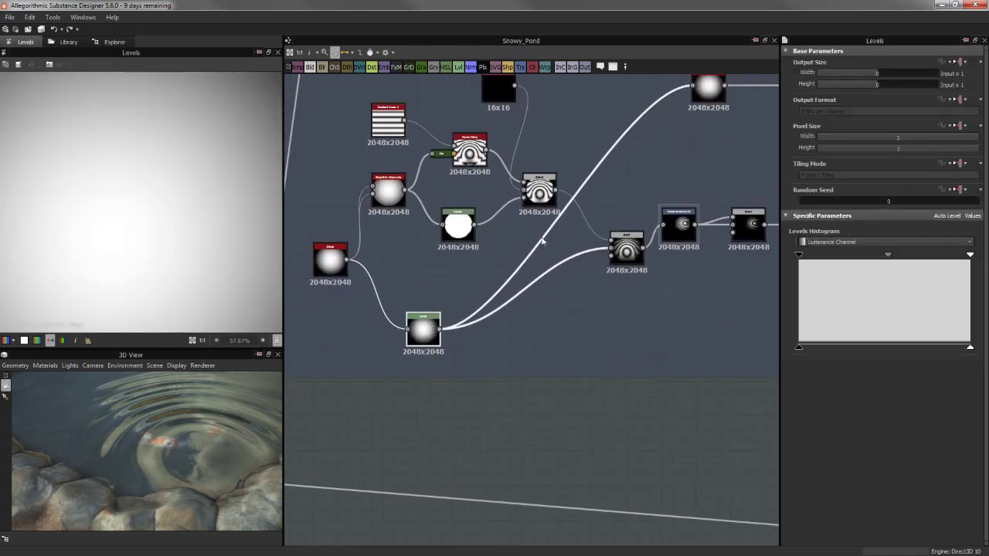
{"action": "mouse_move", "coordinate": [430, 331]}
{"action": "middle_mouse_down"}
{"action": "mouse_move", "coordinate": [336, 426]}
{"action": "mouse_move", "coordinate": [496, 287]}
{"action": "middle_mouse_up"}
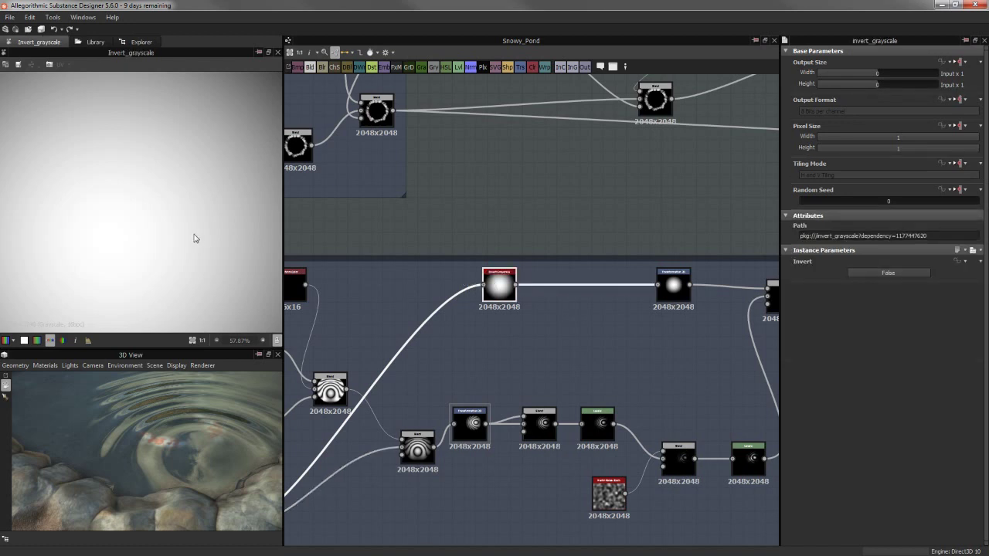
{"action": "key", "text": "f"}
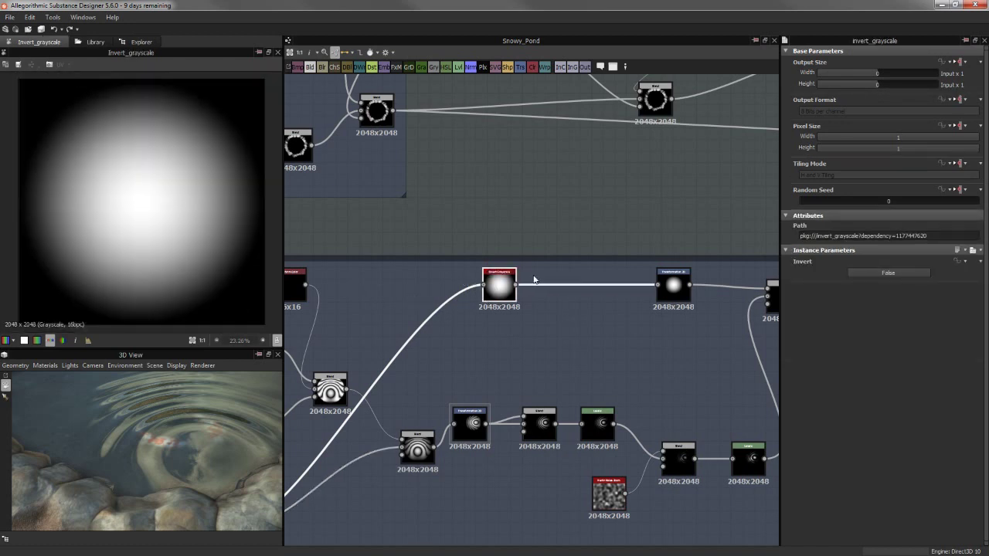
Preview the centred Transformation 2D radial gradient and the blended ripple mask
{"action": "double_click", "coordinate": [672, 285]}
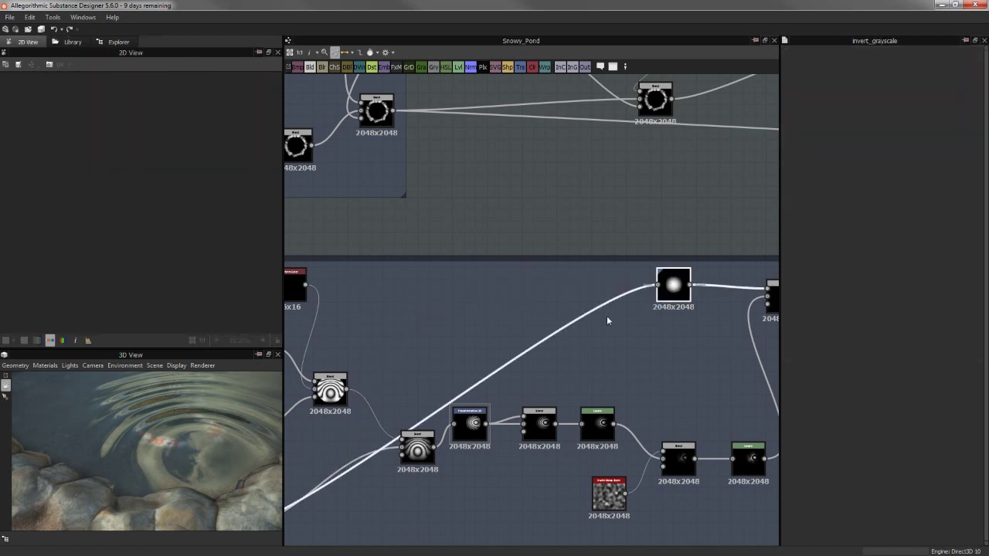
{"action": "middle_click_drag", "start_coordinate": [773, 309], "coordinate": [582, 305]}
{"action": "scroll", "coordinate": [556, 301], "scroll_direction": "up", "scroll_amount": 2}
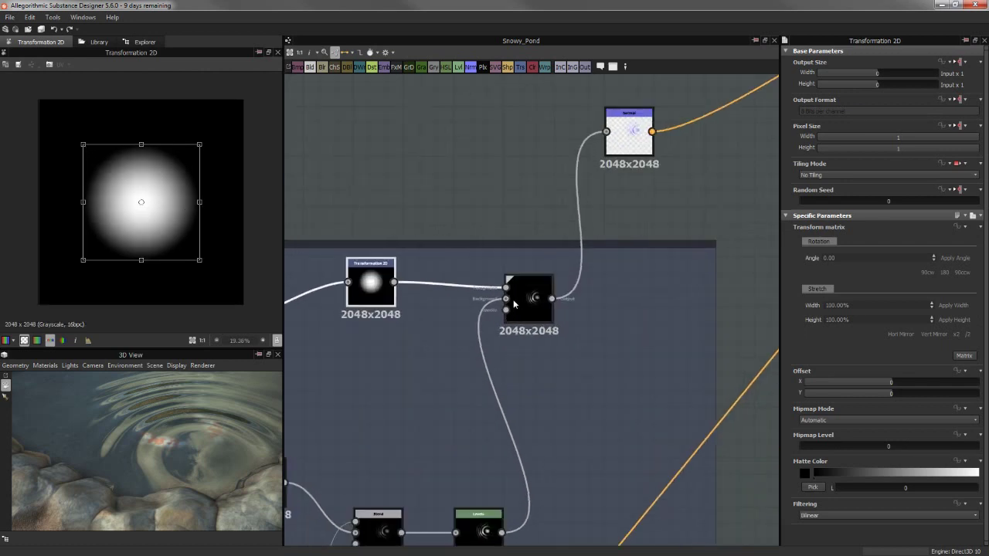
{"action": "double_click", "coordinate": [513, 299]}
{"action": "middle_click_drag", "start_coordinate": [424, 182], "coordinate": [426, 146]}
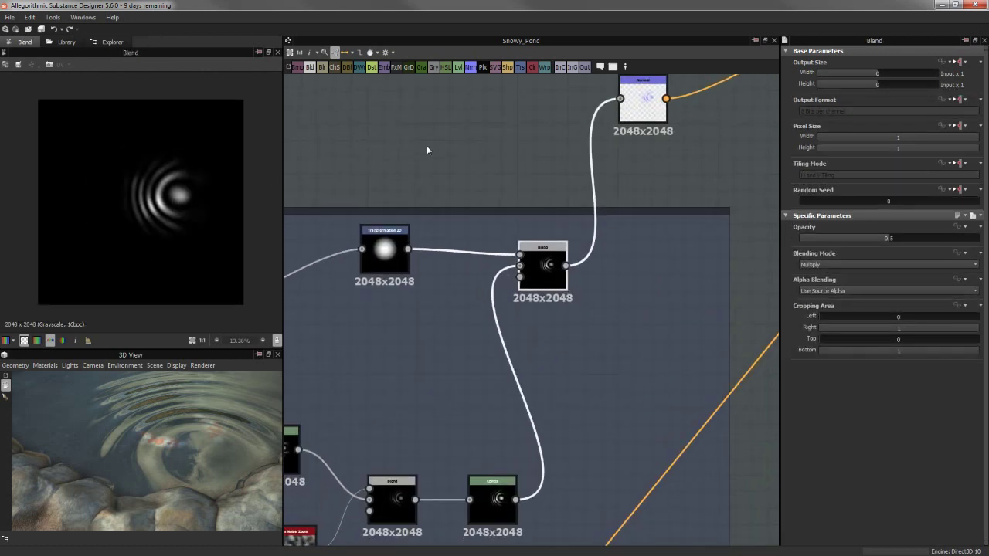
{"action": "double_click", "coordinate": [385, 249]}
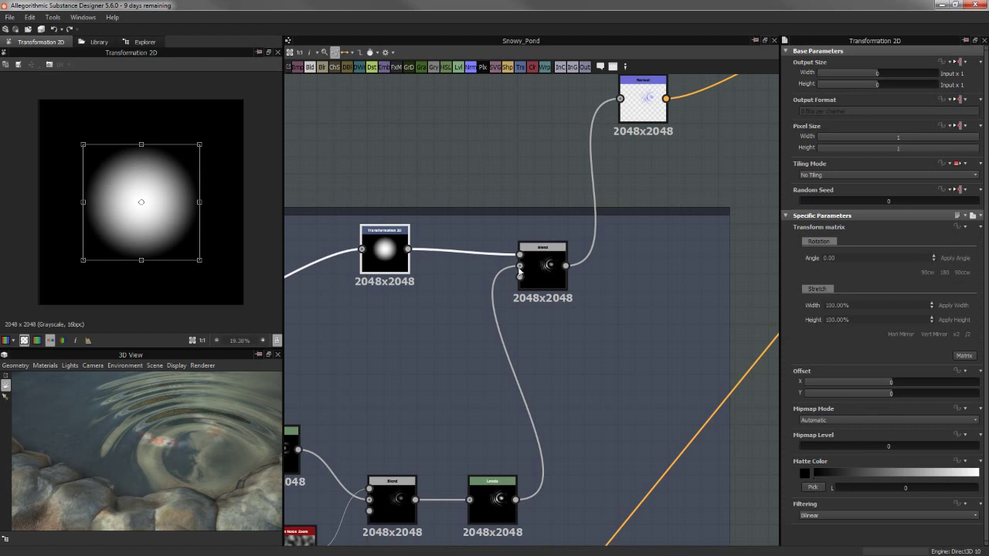
{"action": "double_click", "coordinate": [520, 272]}
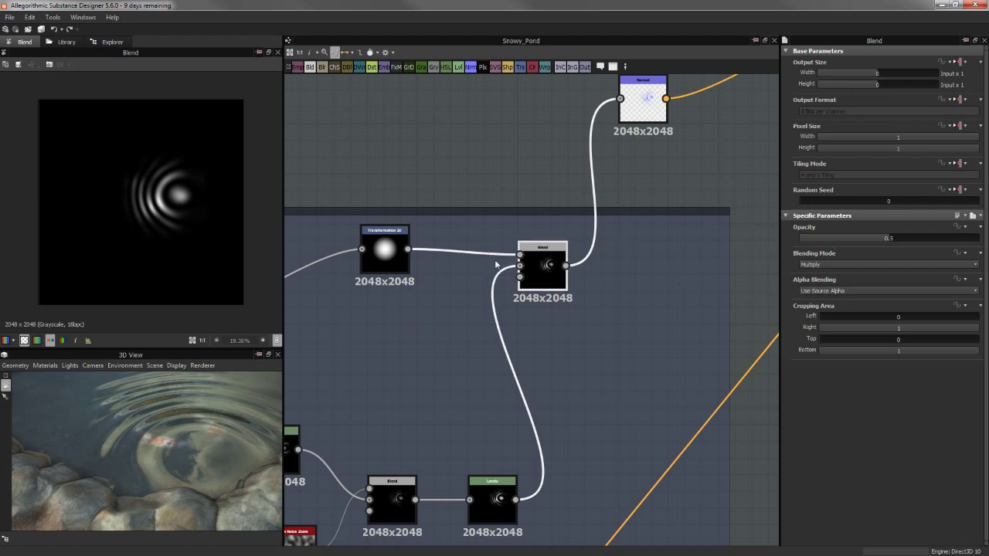
Preview the ripple Normal node's output and settings
{"action": "scroll", "coordinate": [172, 150], "scroll_direction": "up", "scroll_amount": 3}
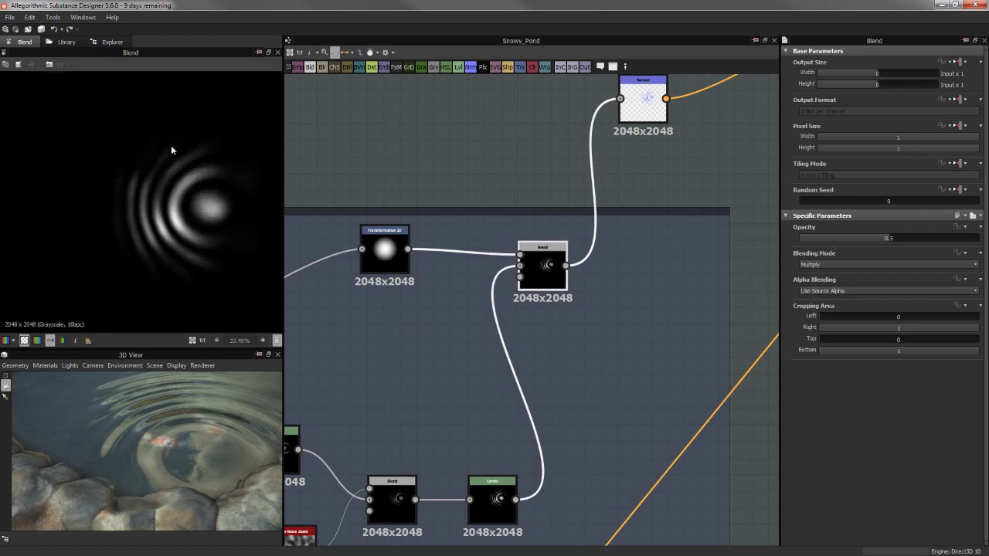
{"action": "middle_click_drag", "start_coordinate": [647, 206], "coordinate": [575, 235]}
{"action": "double_click", "coordinate": [561, 220]}
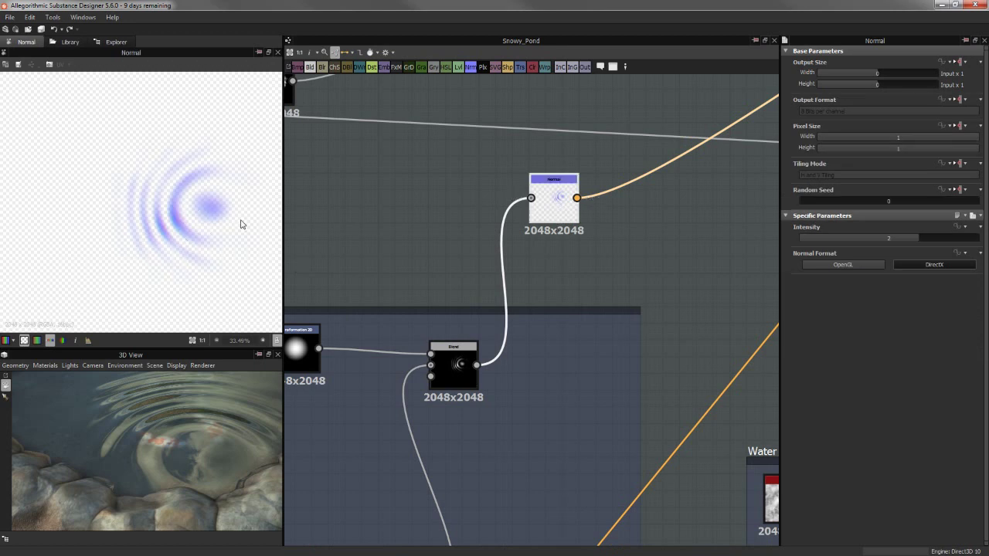
Turn off the 2D view's alpha display and raise Normal Intensity to 5, checking the 3D view
{"action": "left_click", "coordinate": [29, 340]}
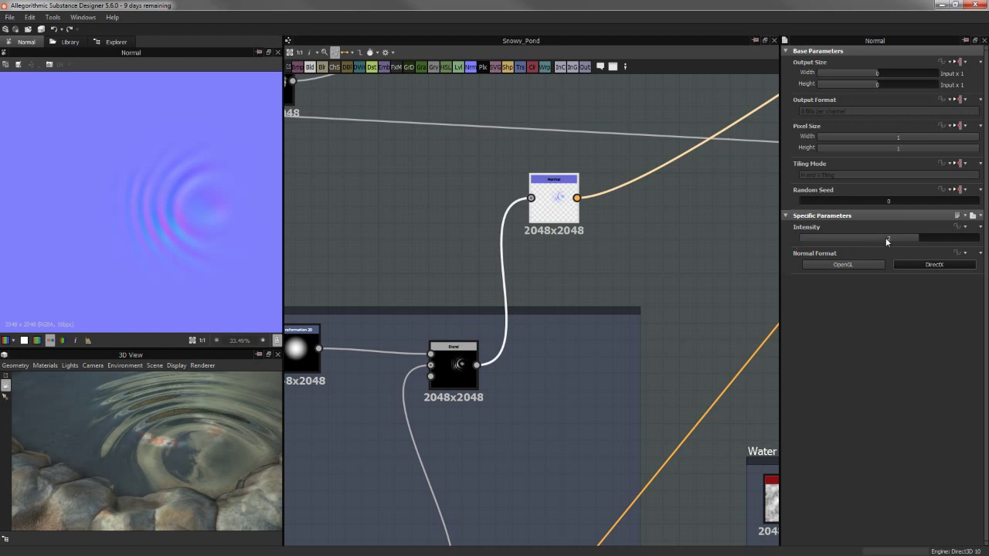
{"action": "double_click", "coordinate": [887, 238]}
{"action": "type", "text": "5"}
{"action": "key", "text": "Return"}
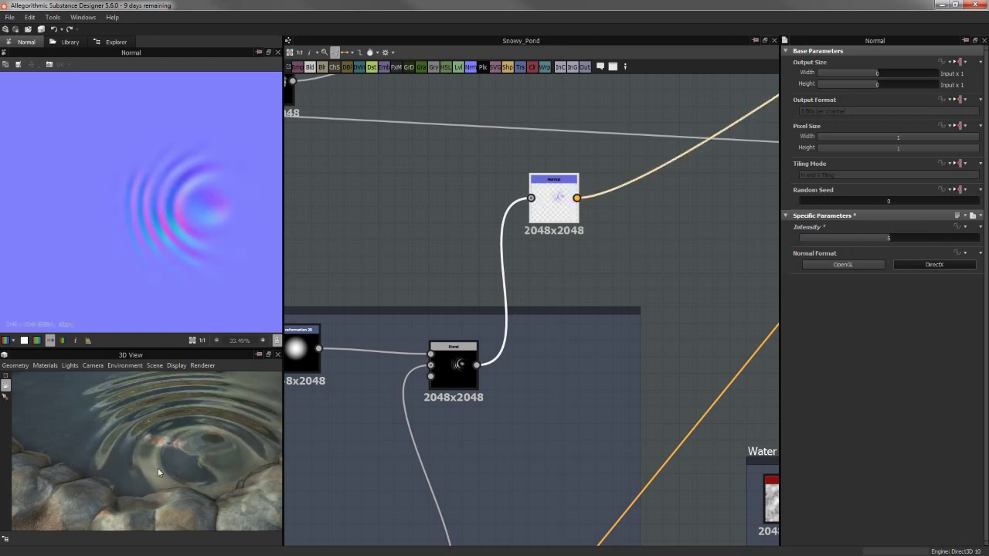
{"action": "mouse_move", "coordinate": [157, 467]}
{"action": "left_mouse_down"}
{"action": "mouse_move", "coordinate": [214, 487]}
{"action": "mouse_move", "coordinate": [176, 437]}
{"action": "mouse_move", "coordinate": [226, 425]}
{"action": "mouse_move", "coordinate": [173, 435]}
{"action": "mouse_move", "coordinate": [123, 425]}
{"action": "mouse_move", "coordinate": [138, 411]}
{"action": "mouse_move", "coordinate": [167, 450]}
{"action": "mouse_move", "coordinate": [132, 429]}
{"action": "mouse_move", "coordinate": [147, 443]}
{"action": "left_mouse_up"}
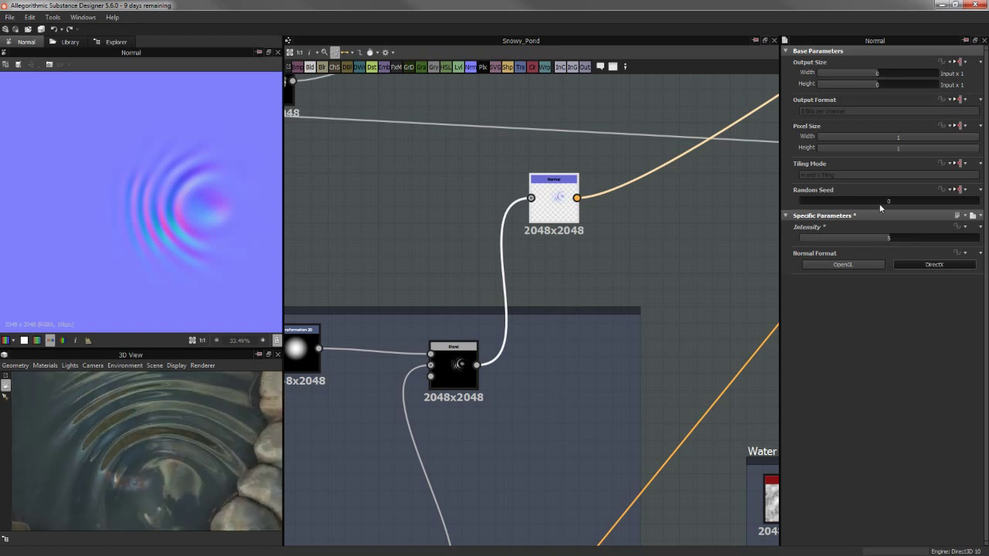
Set Normal Intensity back to 2, then move to the Normal and Water Color frames
{"action": "double_click", "coordinate": [902, 241]}
{"action": "type", "text": "2"}
{"action": "key", "text": "Return"}
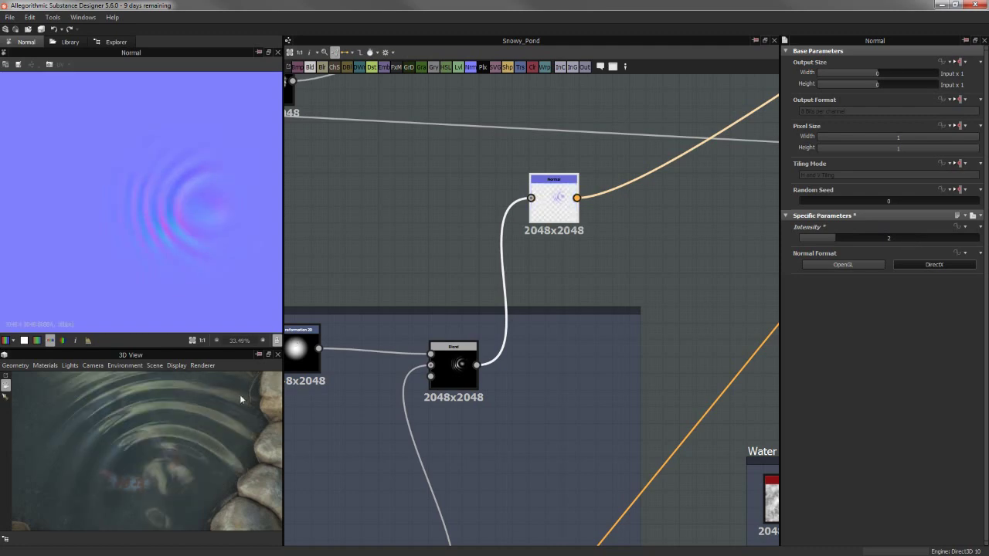
{"action": "left_click_drag", "start_coordinate": [184, 419], "coordinate": [217, 402]}
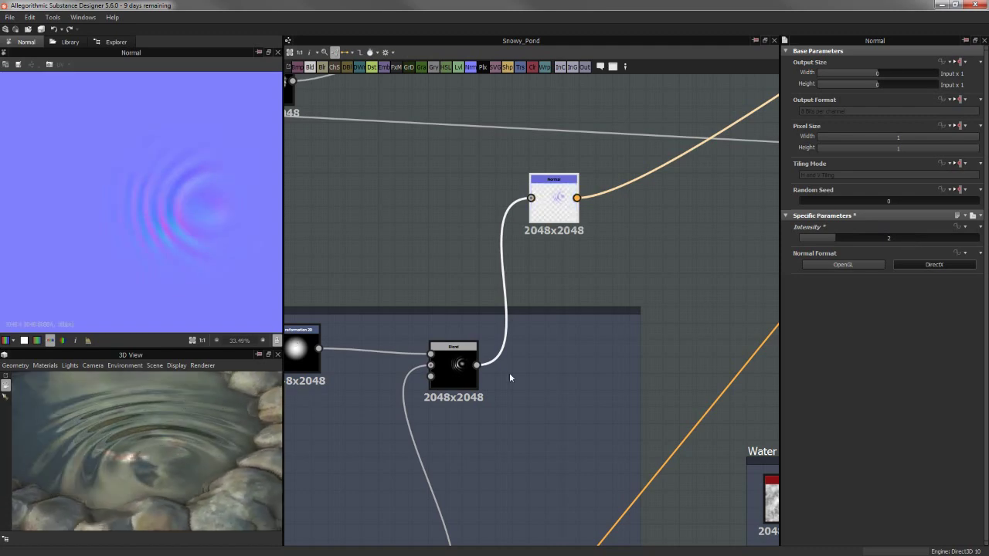
{"action": "scroll", "coordinate": [632, 246], "scroll_direction": "down", "scroll_amount": 3}
{"action": "scroll", "coordinate": [627, 270], "scroll_direction": "down", "scroll_amount": 2}
{"action": "mouse_move", "coordinate": [625, 287]}
{"action": "middle_mouse_down"}
{"action": "mouse_move", "coordinate": [542, 265]}
{"action": "mouse_move", "coordinate": [538, 303]}
{"action": "mouse_move", "coordinate": [505, 342]}
{"action": "middle_mouse_up"}
{"action": "scroll", "coordinate": [579, 302], "scroll_direction": "down", "scroll_amount": 1}
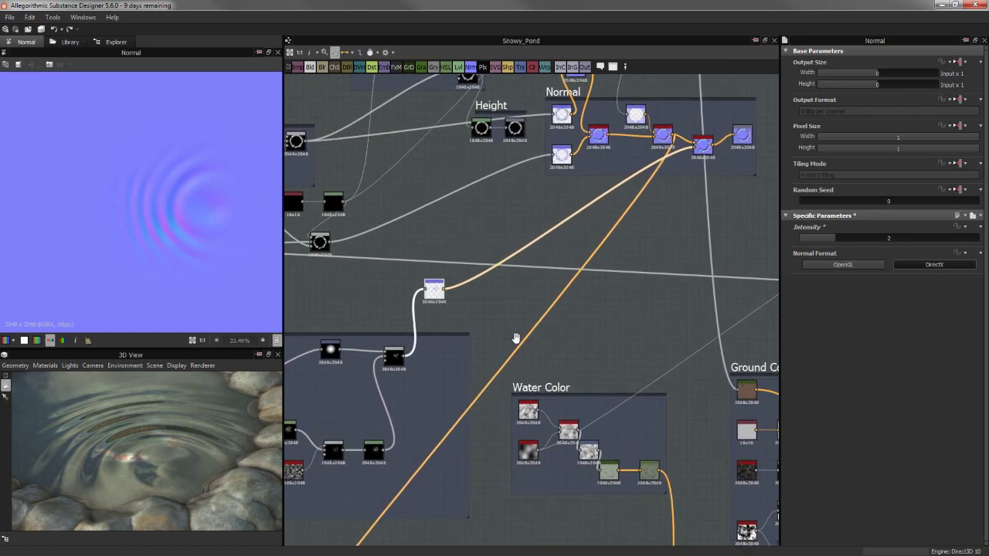
Preview the normal_combine result, then the final Normal output node in the Normal frame
{"action": "double_click", "coordinate": [698, 151]}
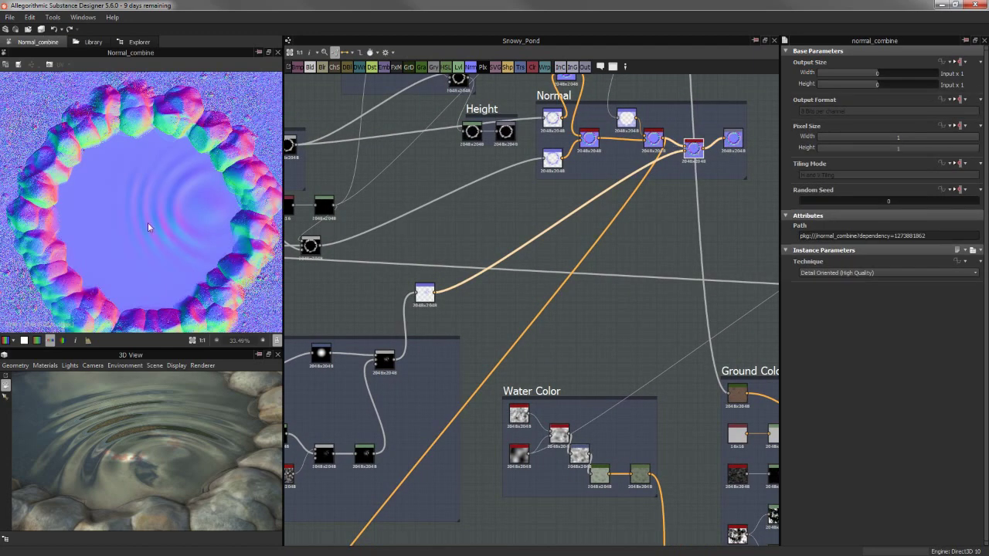
{"action": "middle_click_drag", "start_coordinate": [730, 191], "coordinate": [558, 245]}
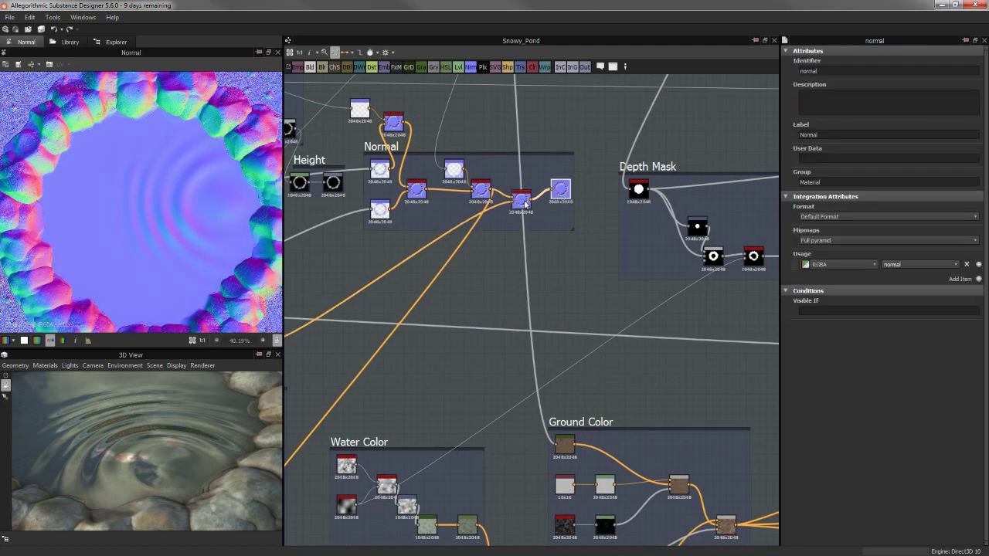
{"action": "middle_click_drag", "start_coordinate": [477, 175], "coordinate": [490, 217]}
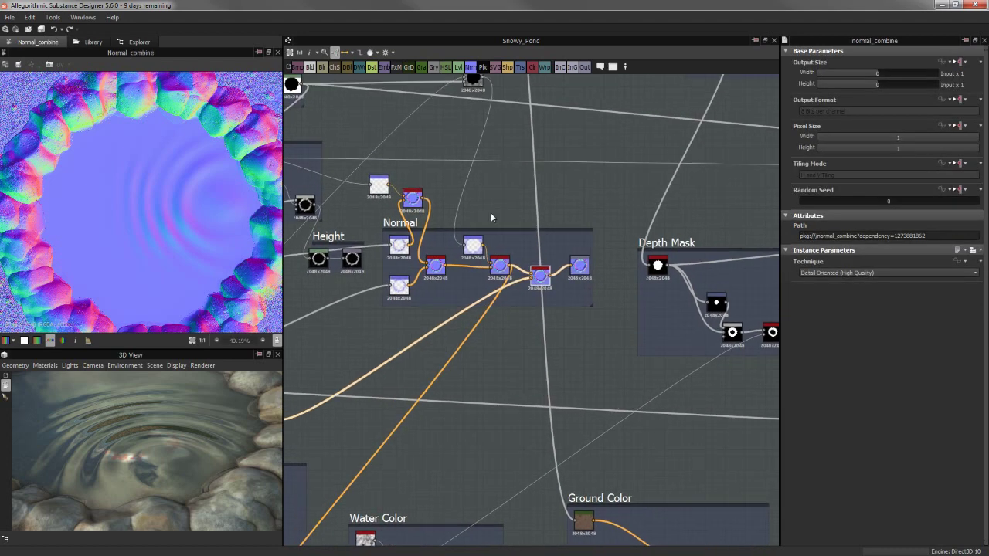
{"action": "scroll", "coordinate": [492, 216], "scroll_direction": "up", "scroll_amount": 3}
{"action": "double_click", "coordinate": [611, 300]}
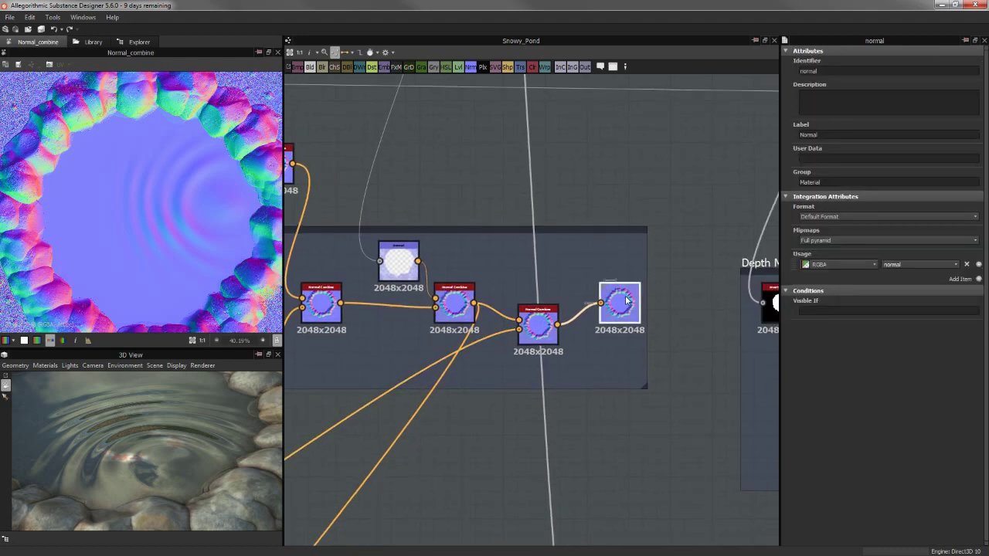
{"action": "scroll", "coordinate": [173, 223], "scroll_direction": "up", "scroll_amount": 2}
{"action": "scroll", "coordinate": [173, 217], "scroll_direction": "down", "scroll_amount": 1}
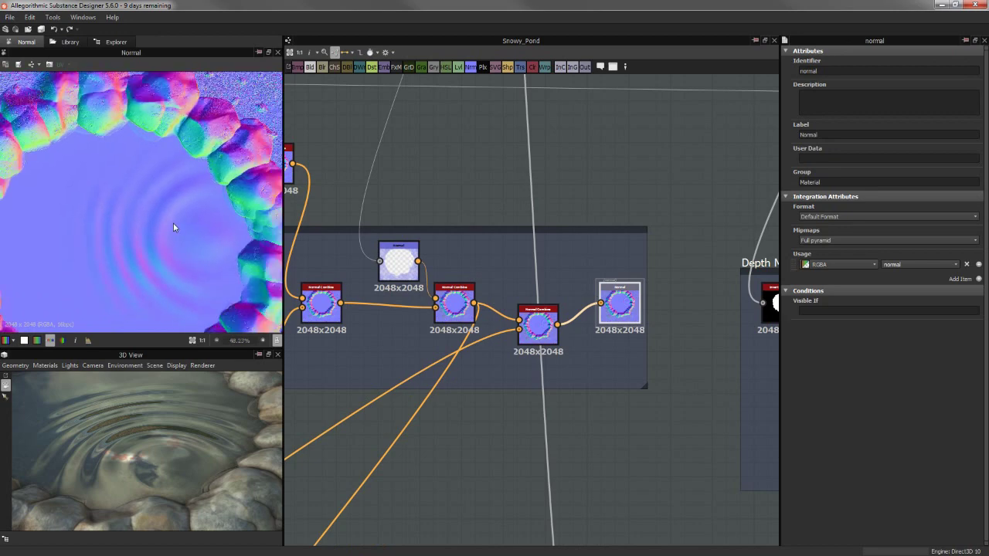
{"action": "scroll", "coordinate": [627, 352], "scroll_direction": "down", "scroll_amount": 1}
{"action": "scroll", "coordinate": [602, 379], "scroll_direction": "down", "scroll_amount": 4}
{"action": "scroll", "coordinate": [554, 434], "scroll_direction": "down", "scroll_amount": 3}
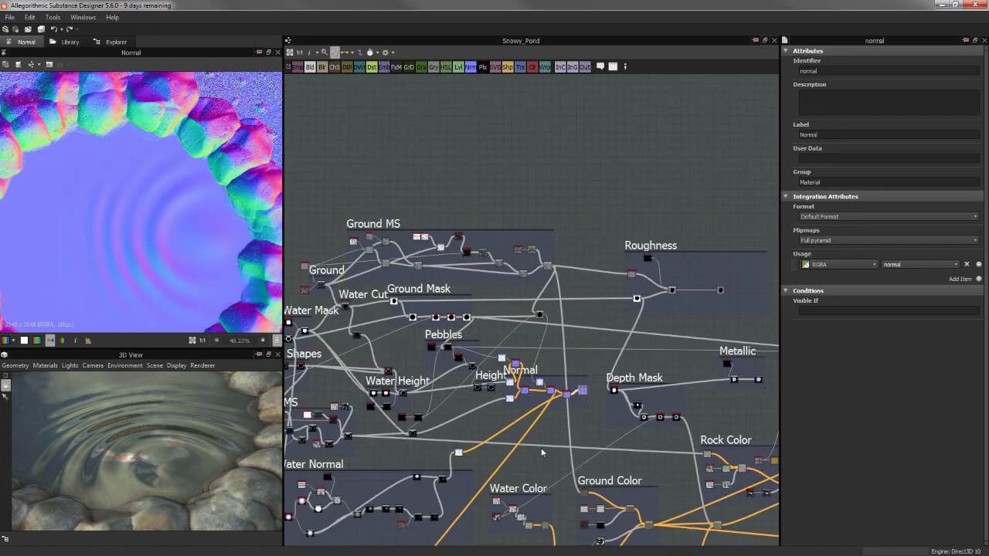
{"action": "scroll", "coordinate": [541, 447], "scroll_direction": "up", "scroll_amount": 1}
{"action": "mouse_move", "coordinate": [541, 447]}
{"action": "middle_mouse_down"}
{"action": "mouse_move", "coordinate": [612, 276]}
{"action": "mouse_move", "coordinate": [603, 281]}
{"action": "middle_mouse_up"}
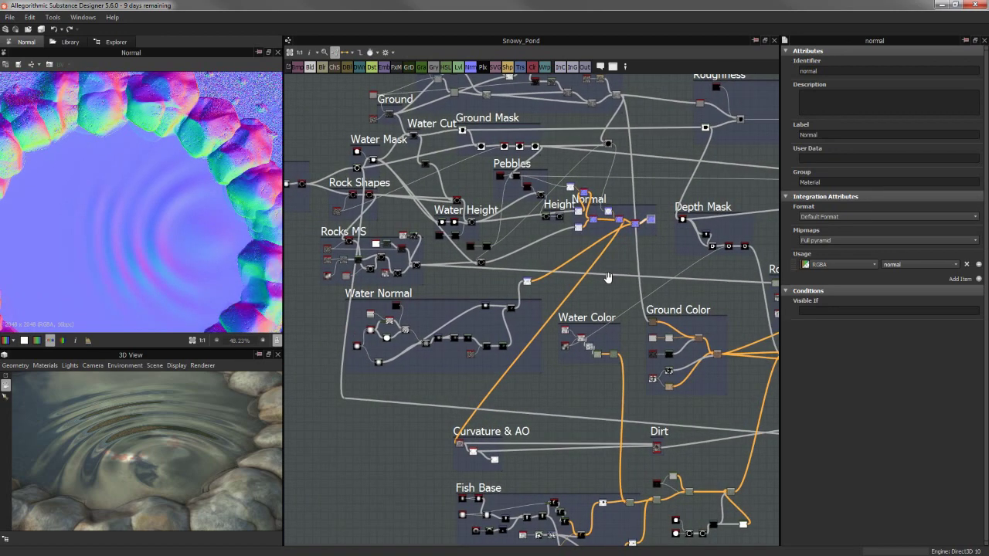
{"action": "scroll", "coordinate": [470, 396], "scroll_direction": "down", "scroll_amount": 1}
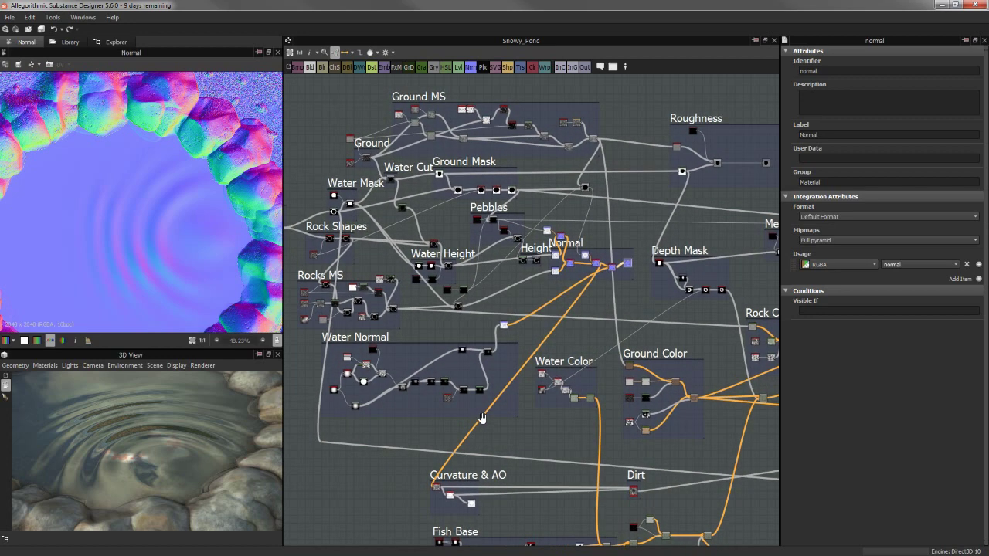
{"action": "scroll", "coordinate": [441, 333], "scroll_direction": "down", "scroll_amount": 1}
{"action": "scroll", "coordinate": [412, 273], "scroll_direction": "down", "scroll_amount": 1}
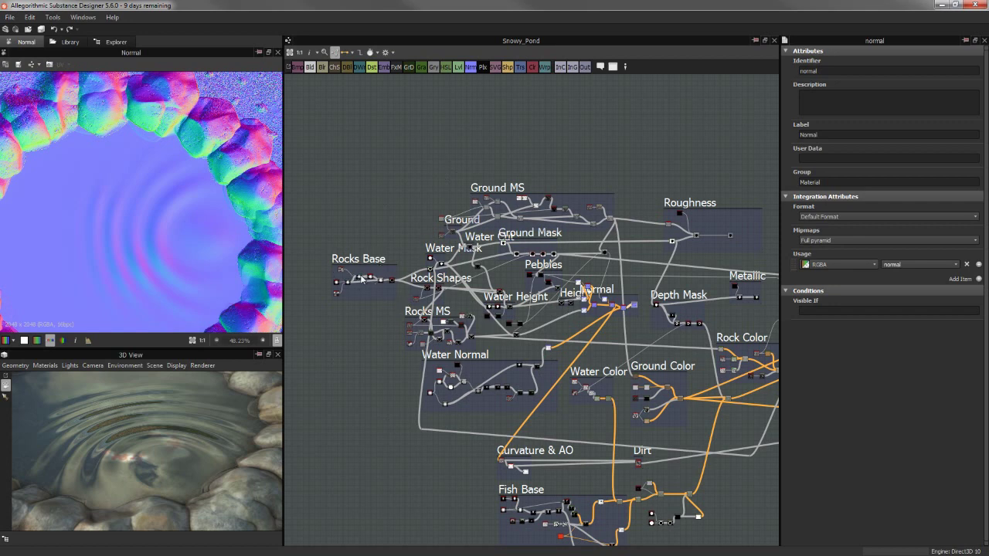
{"action": "scroll", "coordinate": [362, 280], "scroll_direction": "up", "scroll_amount": 1}
{"action": "scroll", "coordinate": [362, 280], "scroll_direction": "up", "scroll_amount": 1}
{"action": "mouse_move", "coordinate": [418, 193]}
{"action": "middle_mouse_down"}
{"action": "mouse_move", "coordinate": [377, 158]}
{"action": "mouse_move", "coordinate": [420, 136]}
{"action": "middle_mouse_up"}
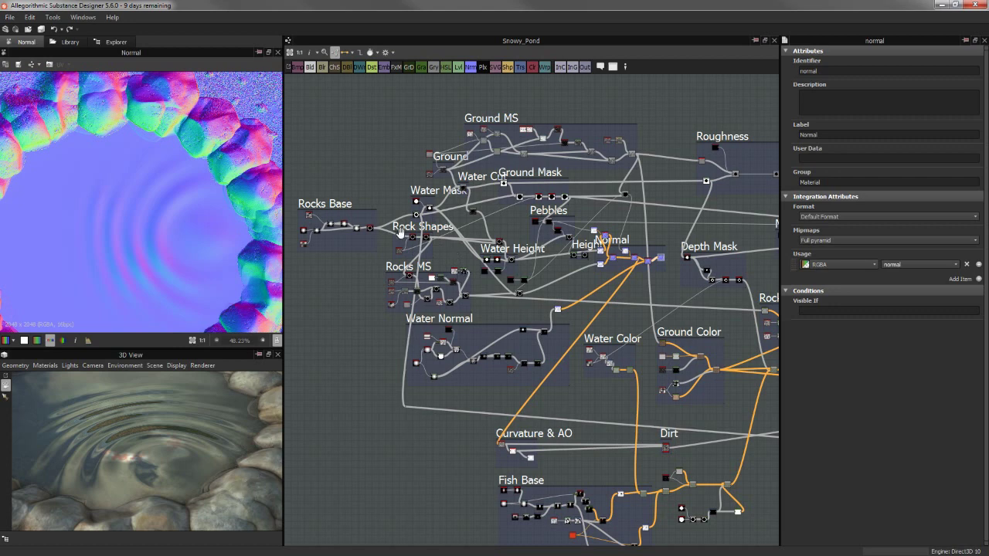
{"action": "scroll", "coordinate": [411, 196], "scroll_direction": "up", "scroll_amount": 2}
{"action": "scroll", "coordinate": [432, 202], "scroll_direction": "down", "scroll_amount": 1}
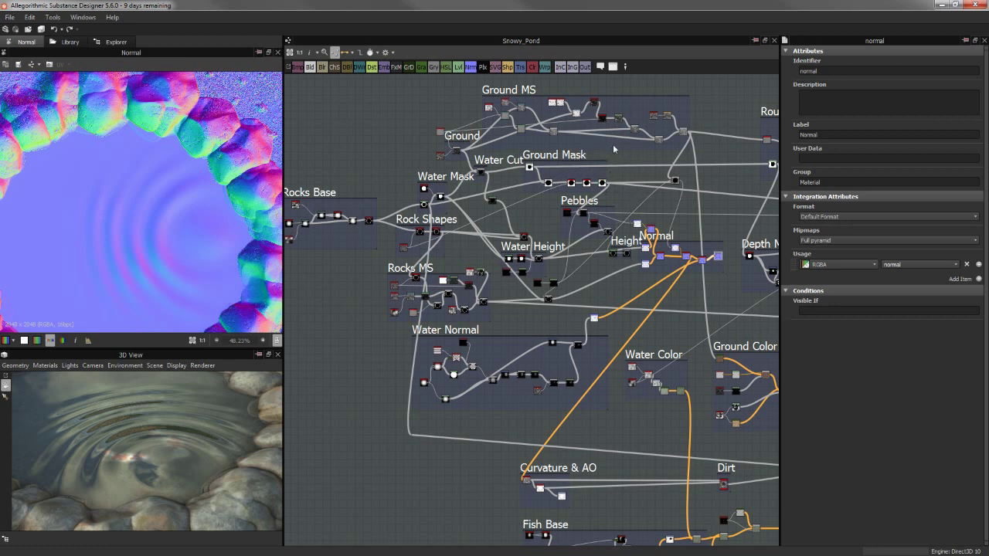
Pan across the graph's frames toward Depth Mask and Rock Color, then back to Roughness
{"action": "middle_click_drag", "start_coordinate": [634, 186], "coordinate": [597, 173]}
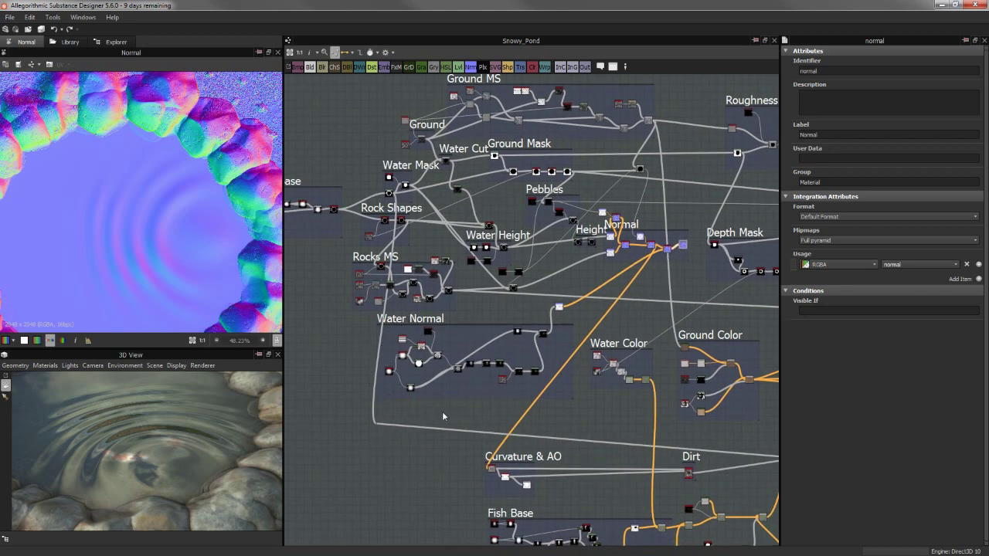
{"action": "middle_click_drag", "start_coordinate": [626, 290], "coordinate": [571, 288]}
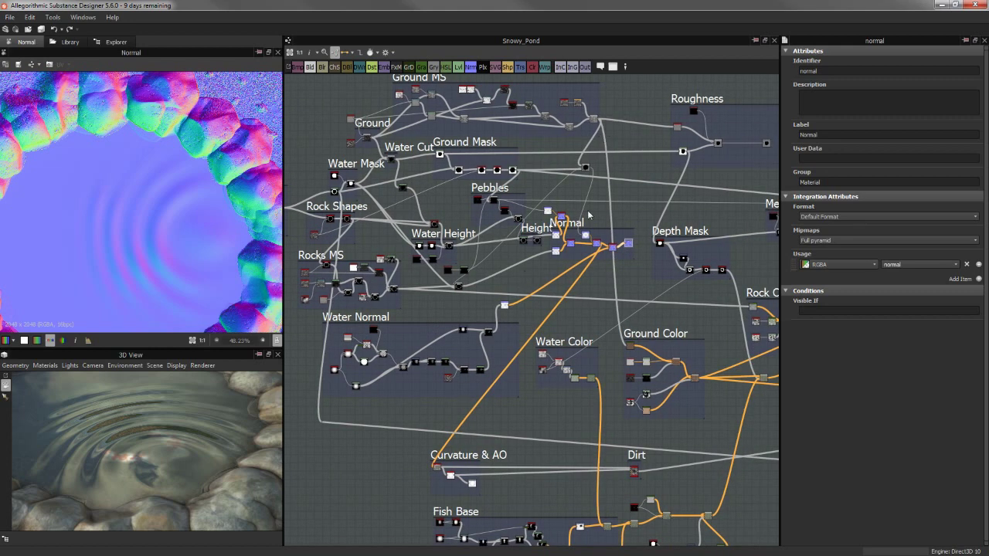
{"action": "middle_click_drag", "start_coordinate": [481, 356], "coordinate": [397, 319]}
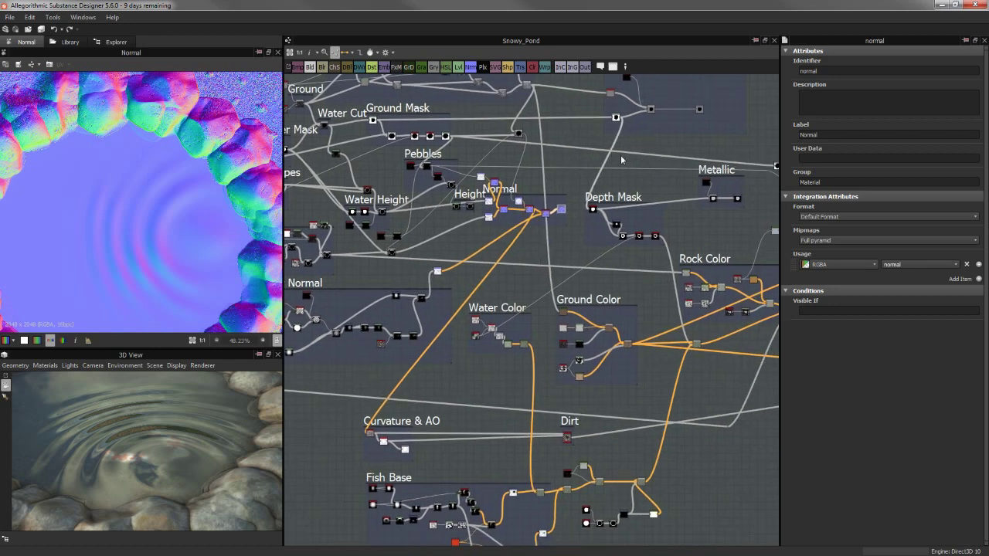
{"action": "middle_click_drag", "start_coordinate": [610, 195], "coordinate": [582, 267]}
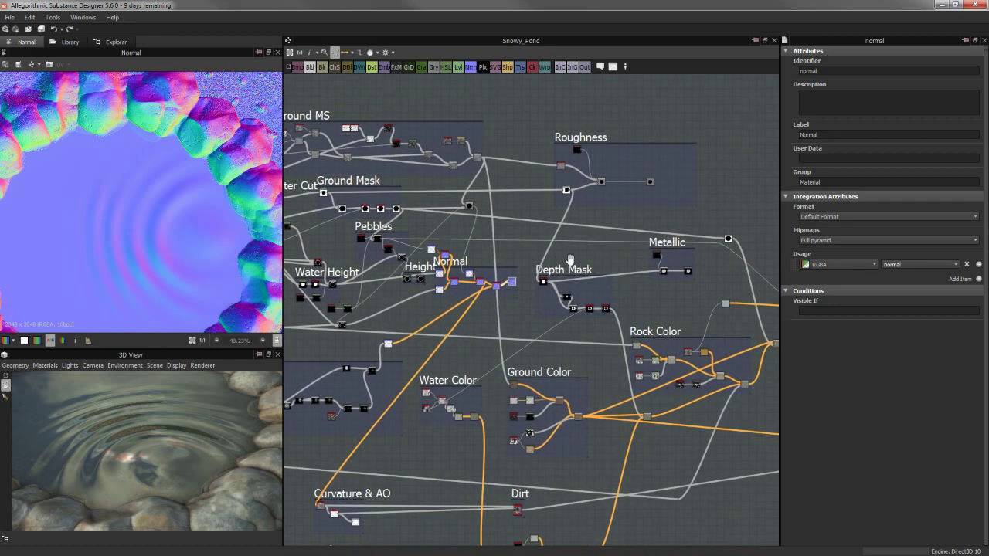
{"action": "mouse_move", "coordinate": [582, 267]}
{"action": "middle_mouse_down"}
{"action": "mouse_move", "coordinate": [638, 285]}
{"action": "mouse_move", "coordinate": [630, 287]}
{"action": "middle_mouse_up"}
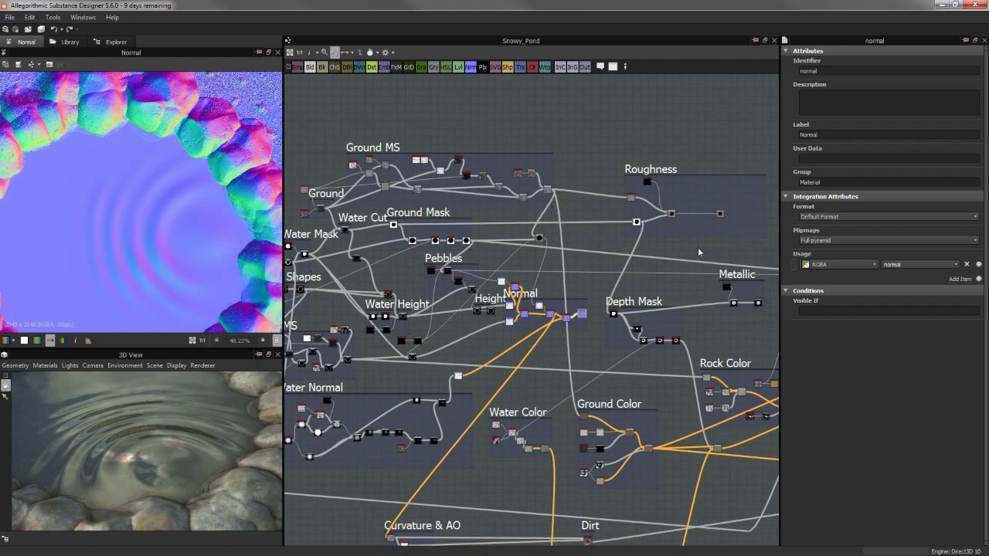
Zoom in and recenter on the Ground Mask and Pebbles frames
{"action": "scroll", "coordinate": [618, 227], "scroll_direction": "up", "scroll_amount": 3}
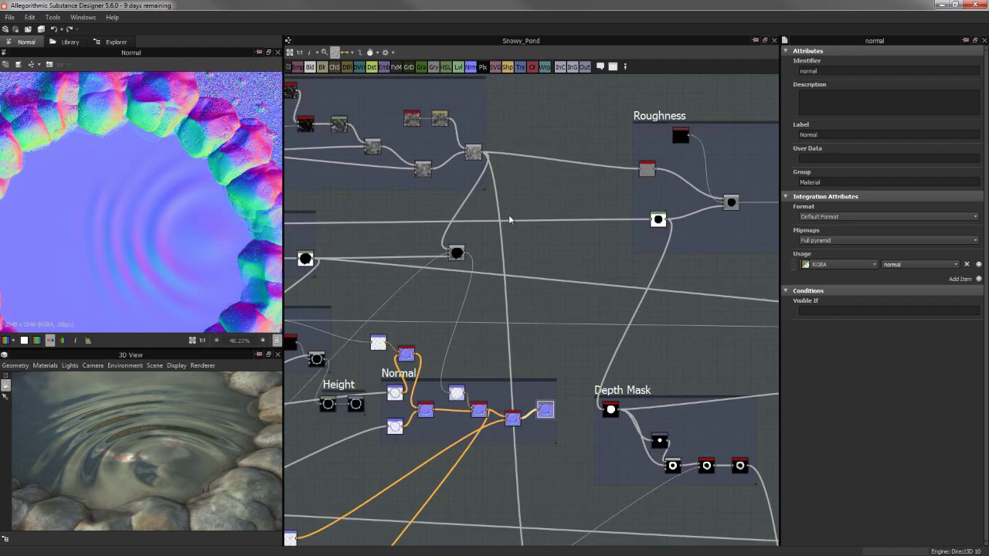
{"action": "middle_click_drag", "start_coordinate": [618, 226], "coordinate": [729, 247]}
{"action": "scroll", "coordinate": [437, 247], "scroll_direction": "up", "scroll_amount": 1}
{"action": "scroll", "coordinate": [438, 248], "scroll_direction": "up", "scroll_amount": 1}
{"action": "middle_click_drag", "start_coordinate": [447, 232], "coordinate": [452, 251]}
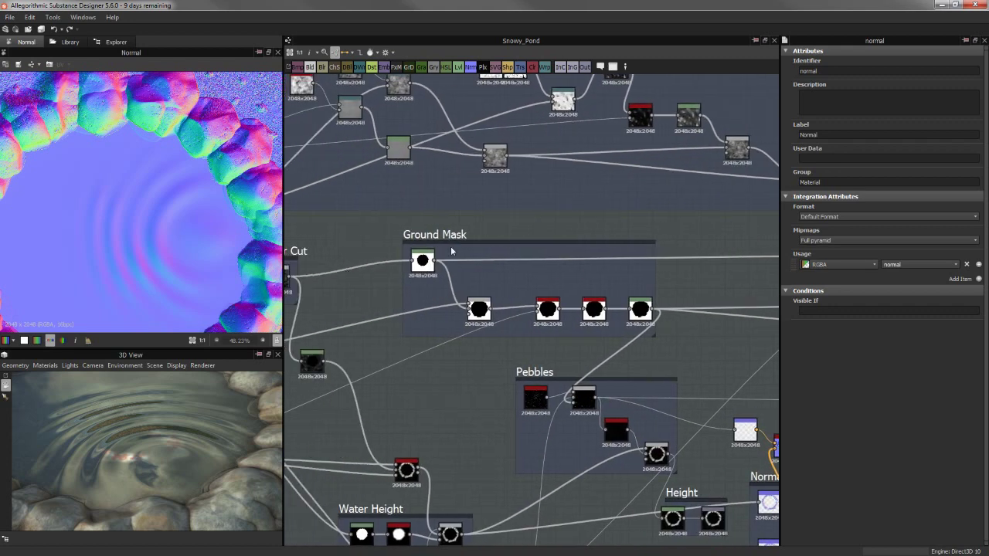
{"action": "scroll", "coordinate": [568, 275], "scroll_direction": "down", "scroll_amount": 2}
{"action": "middle_click_drag", "start_coordinate": [387, 263], "coordinate": [435, 262]}
{"action": "scroll", "coordinate": [435, 262], "scroll_direction": "up", "scroll_amount": 2}
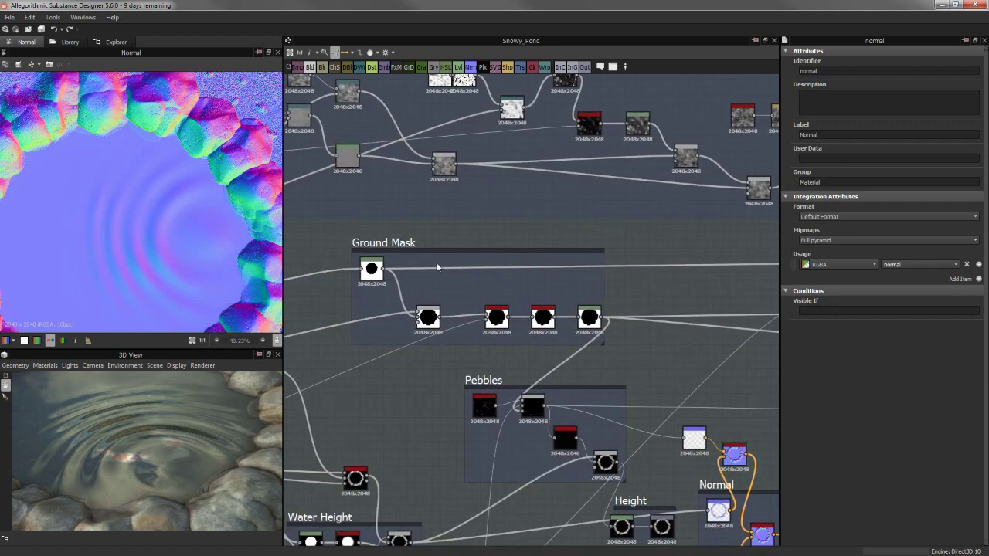
Preview the Ground Mask node's mask in the 2D view
{"action": "middle_click_drag", "start_coordinate": [523, 238], "coordinate": [593, 232]}
{"action": "double_click", "coordinate": [442, 263]}
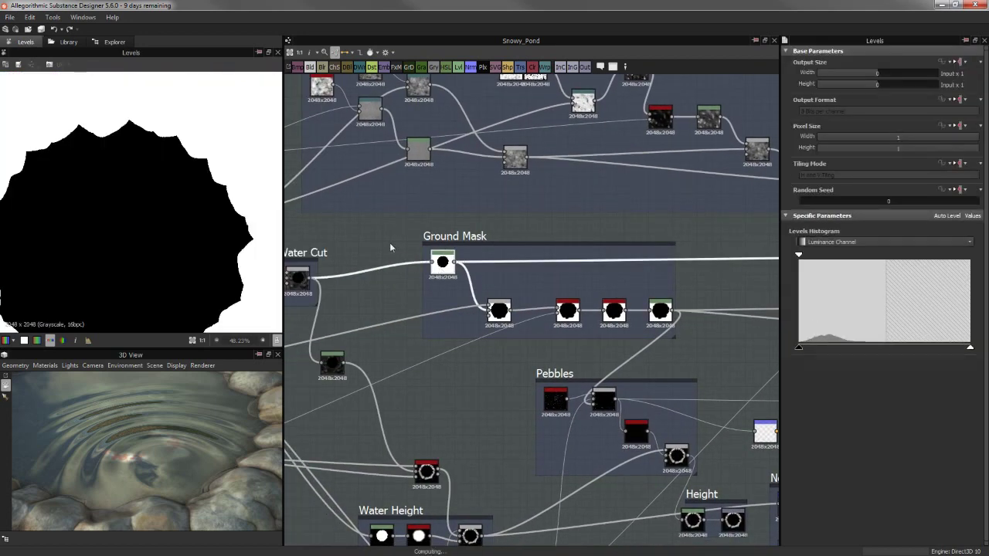
{"action": "scroll", "coordinate": [136, 196], "scroll_direction": "down", "scroll_amount": 1}
{"action": "scroll", "coordinate": [144, 188], "scroll_direction": "down", "scroll_amount": 1}
{"action": "scroll", "coordinate": [139, 201], "scroll_direction": "down", "scroll_amount": 1}
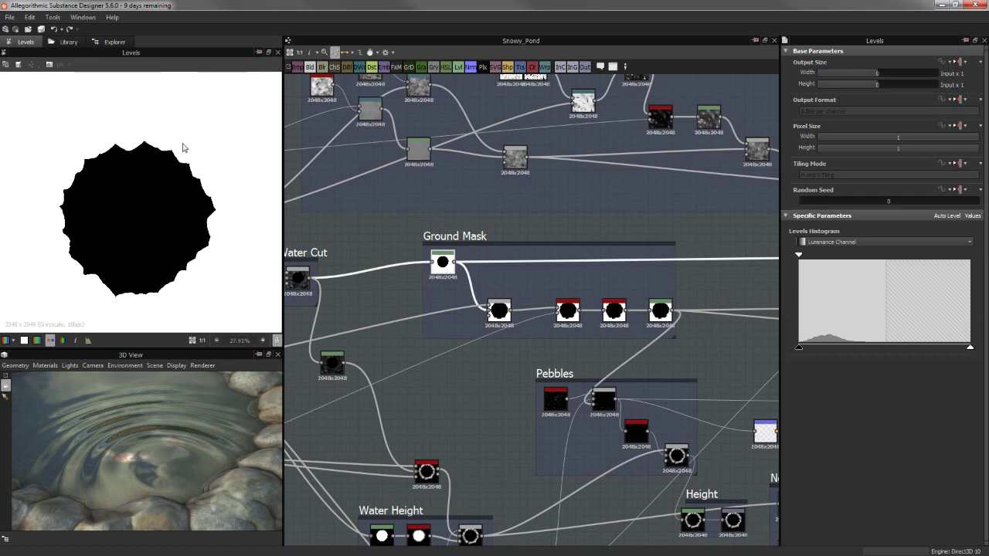
Pan over to the Roughness frame and select its mask Levels node
{"action": "mouse_move", "coordinate": [447, 195]}
{"action": "middle_mouse_down"}
{"action": "mouse_move", "coordinate": [488, 185]}
{"action": "mouse_move", "coordinate": [607, 461]}
{"action": "middle_mouse_up"}
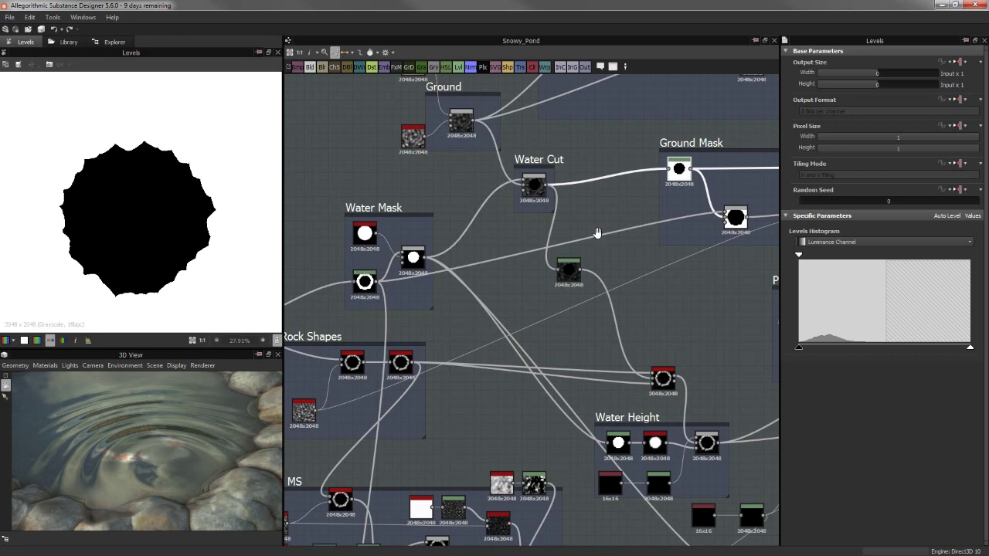
{"action": "mouse_move", "coordinate": [597, 230]}
{"action": "middle_mouse_down"}
{"action": "mouse_move", "coordinate": [415, 285]}
{"action": "mouse_move", "coordinate": [340, 295]}
{"action": "middle_mouse_up"}
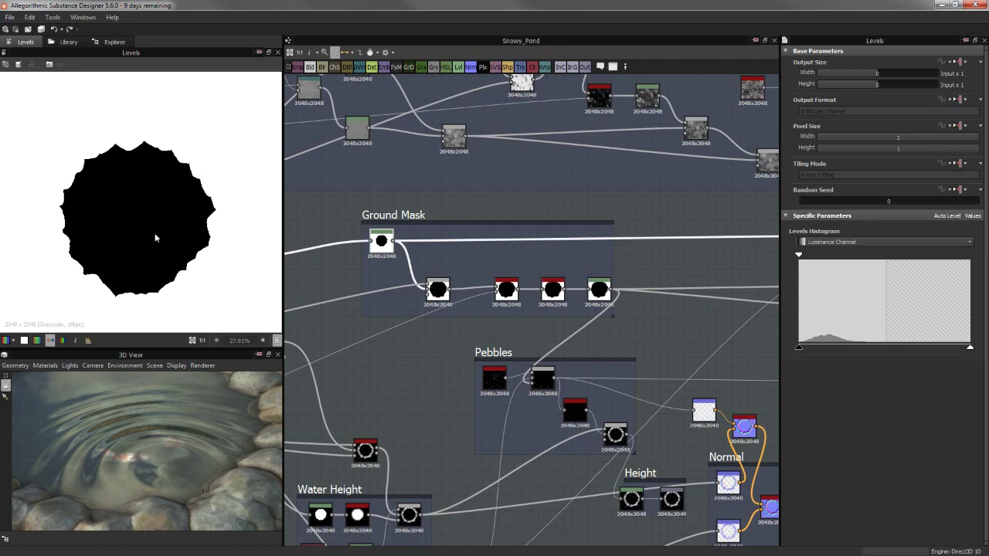
{"action": "middle_click_drag", "start_coordinate": [325, 224], "coordinate": [563, 227]}
{"action": "scroll", "coordinate": [464, 248], "scroll_direction": "up", "scroll_amount": 3}
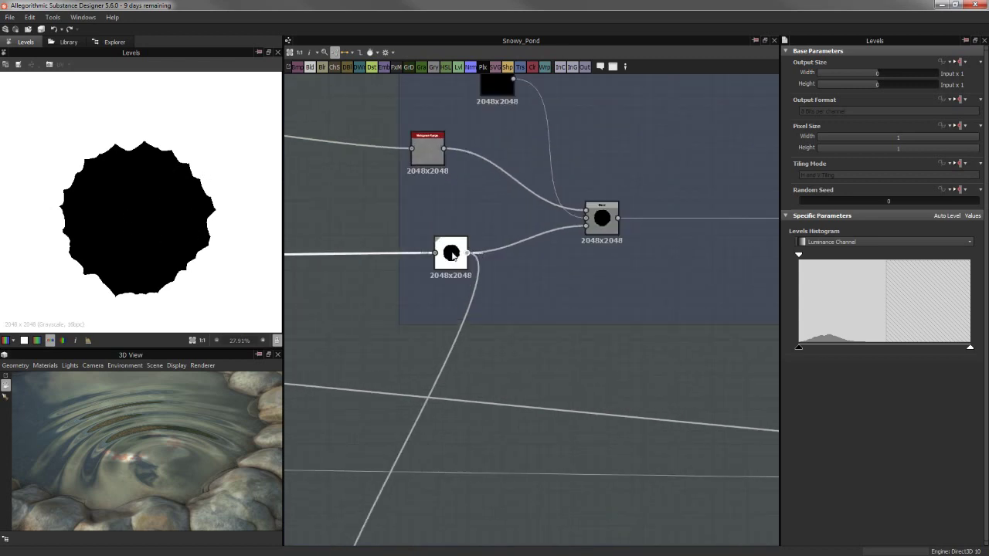
{"action": "left_click", "coordinate": [453, 255]}
Bring the nodes left of Roughness into view and preview the Blend node's grey noise output
{"action": "scroll", "coordinate": [510, 303], "scroll_direction": "down", "scroll_amount": 1}
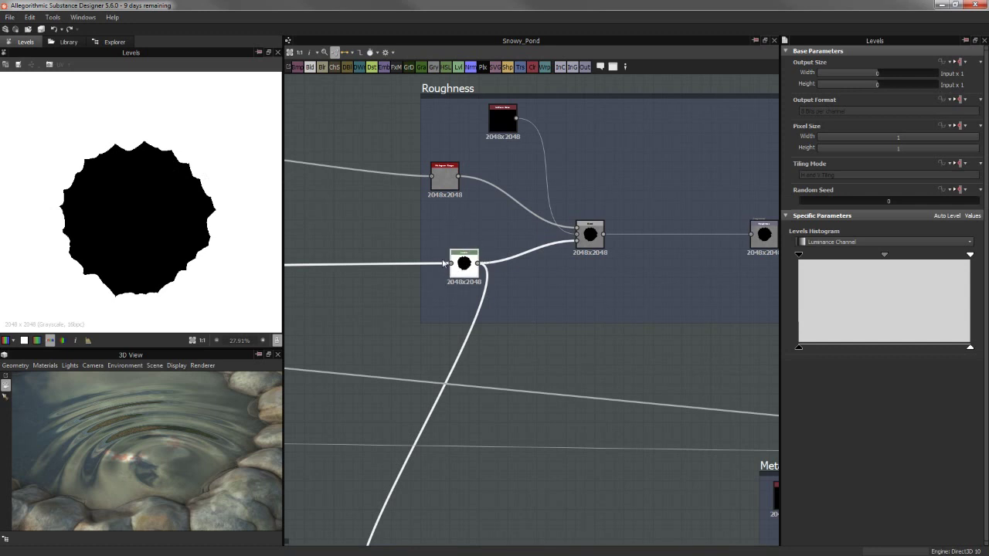
{"action": "middle_click_drag", "start_coordinate": [363, 248], "coordinate": [365, 287]}
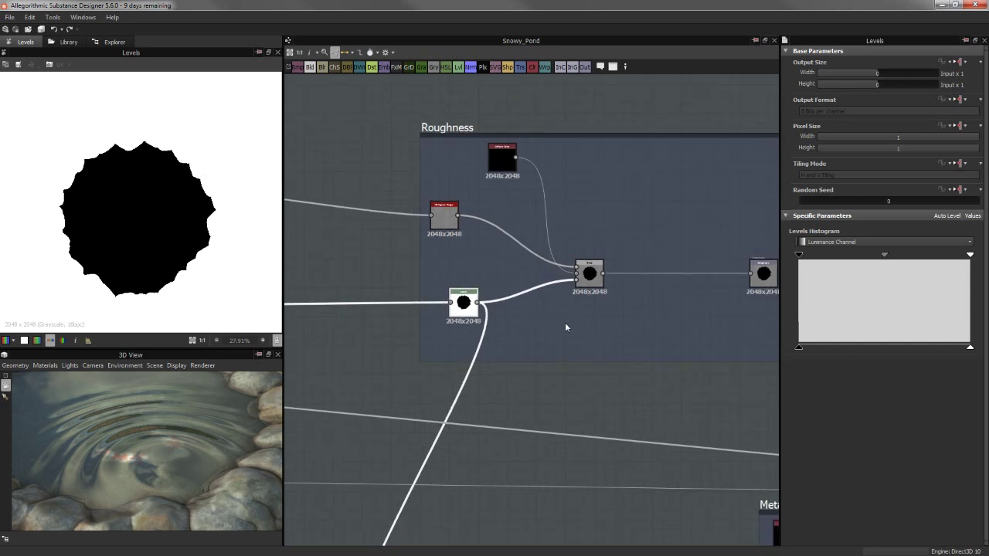
{"action": "middle_click_drag", "start_coordinate": [499, 380], "coordinate": [523, 415]}
{"action": "middle_click_drag", "start_coordinate": [466, 283], "coordinate": [663, 297]}
{"action": "left_click", "coordinate": [404, 248]}
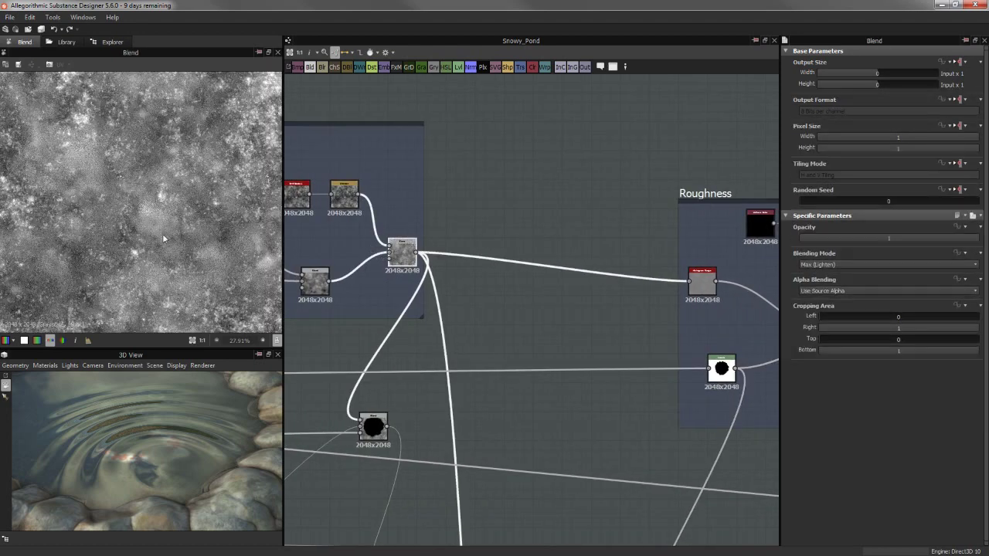
{"action": "scroll", "coordinate": [149, 247], "scroll_direction": "down", "scroll_amount": 1}
{"action": "scroll", "coordinate": [149, 246], "scroll_direction": "down", "scroll_amount": 1}
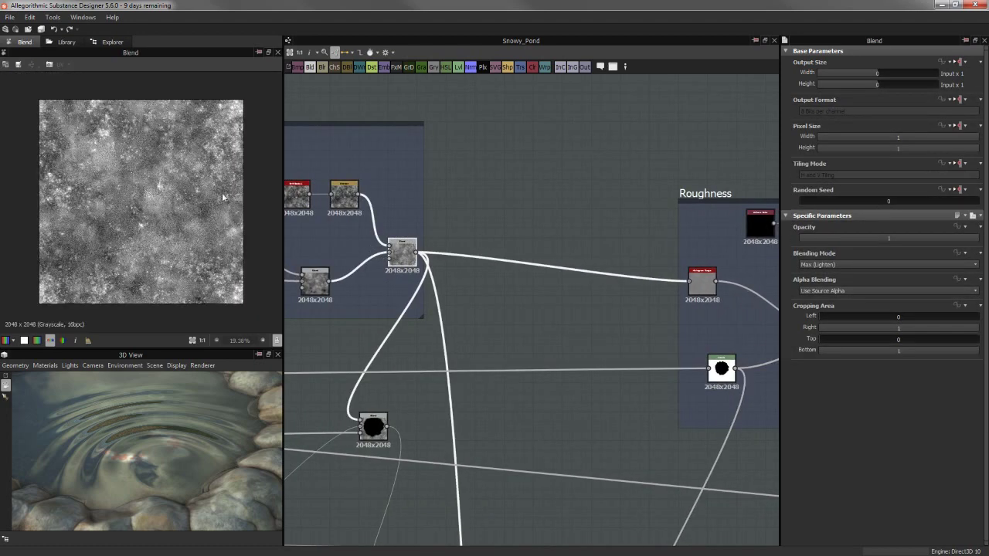
{"action": "scroll", "coordinate": [176, 211], "scroll_direction": "up", "scroll_amount": 1}
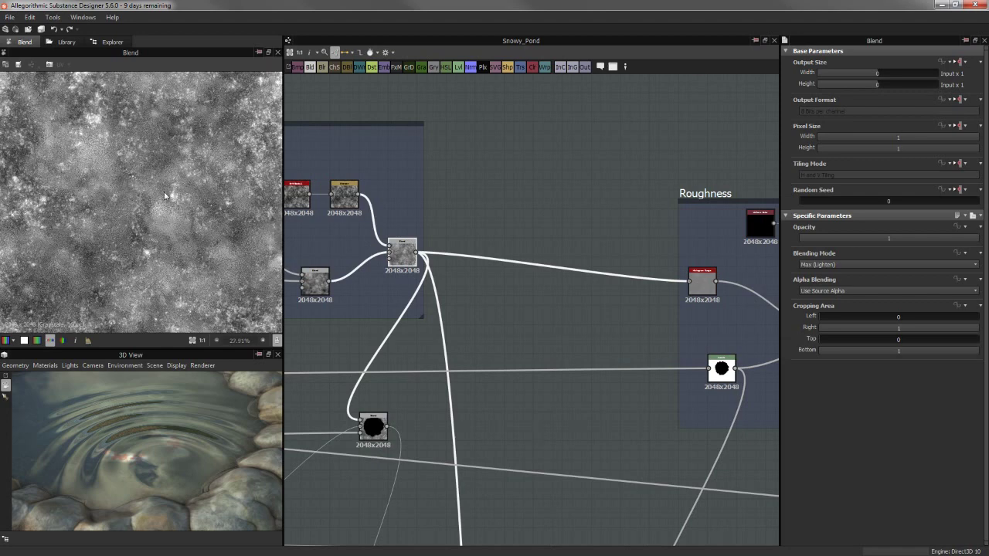
Preview the Histogram Range and Blend nodes, and move the Uniform Color node down-right
{"action": "middle_click_drag", "start_coordinate": [655, 192], "coordinate": [492, 259]}
{"action": "scroll", "coordinate": [533, 279], "scroll_direction": "up", "scroll_amount": 2}
{"action": "left_click", "coordinate": [537, 390]}
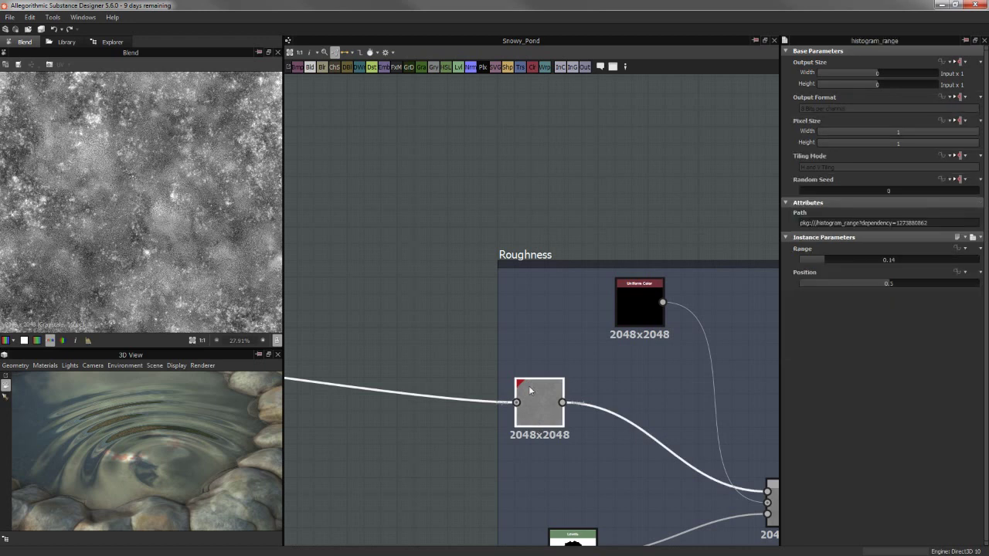
{"action": "middle_click_drag", "start_coordinate": [403, 230], "coordinate": [379, 173]}
{"action": "scroll", "coordinate": [152, 178], "scroll_direction": "up", "scroll_amount": 1}
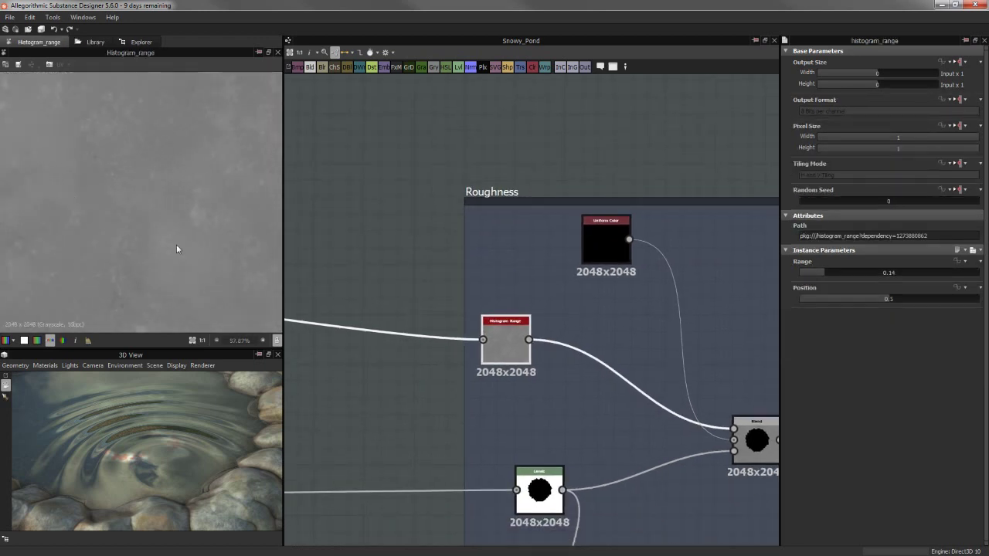
{"action": "scroll", "coordinate": [191, 280], "scroll_direction": "up", "scroll_amount": 1}
{"action": "middle_click_drag", "start_coordinate": [366, 283], "coordinate": [225, 196]}
{"action": "left_click", "coordinate": [616, 354]}
{"action": "left_click_drag", "start_coordinate": [477, 168], "coordinate": [501, 204]}
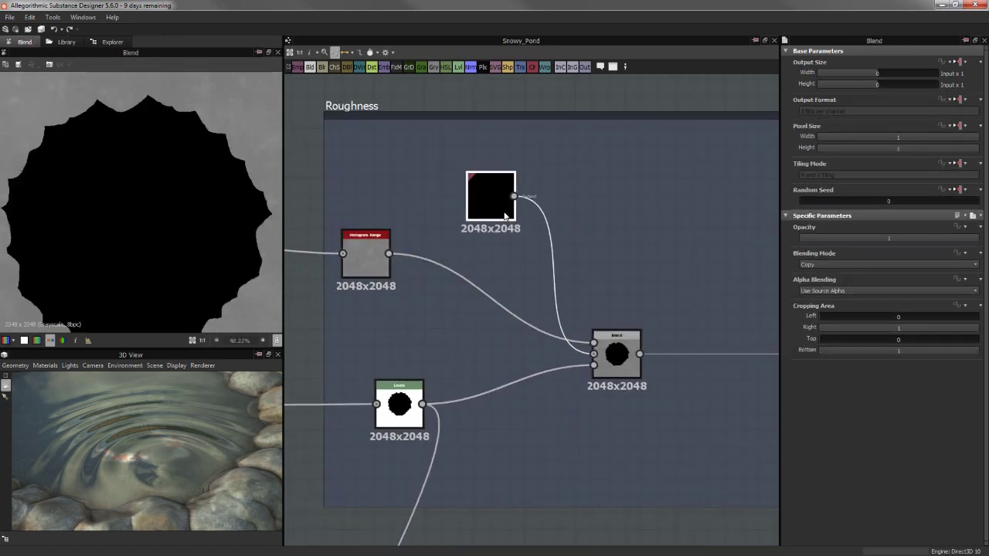
Insert a Levels node ('level') on the Uniform Color–Blend wire
{"action": "right_click", "coordinate": [554, 261]}
{"action": "left_click", "coordinate": [520, 256]}
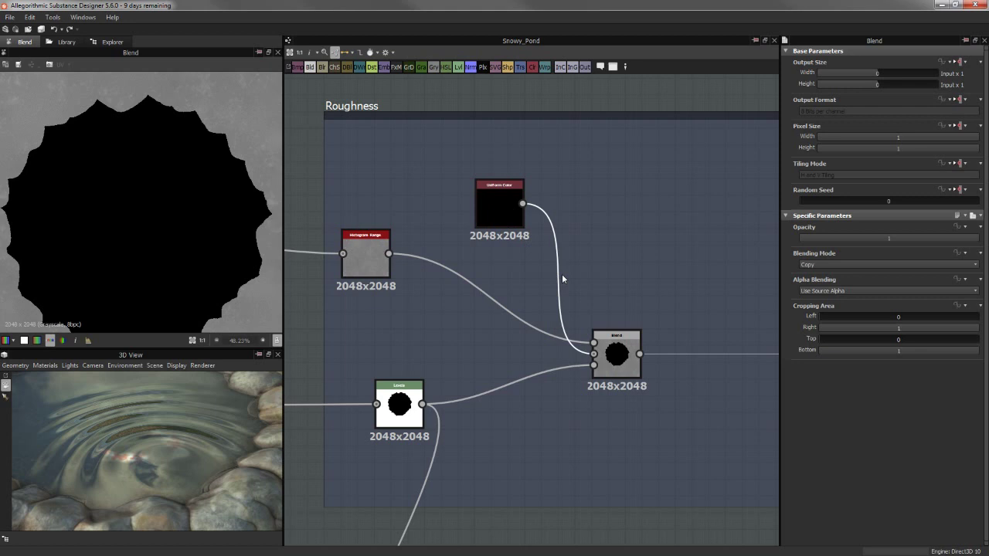
{"action": "key", "text": "space"}
{"action": "type", "text": "level"}
{"action": "key", "text": "Return"}
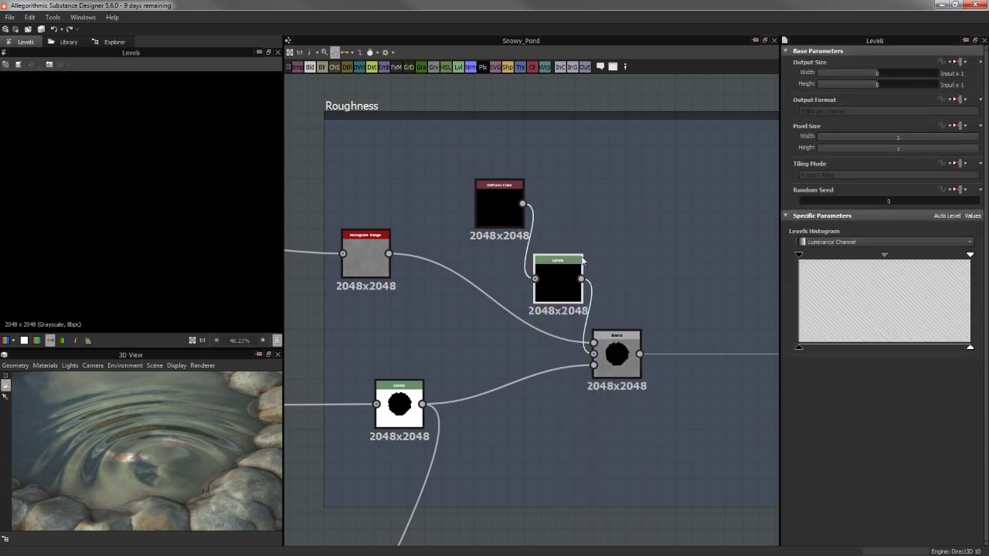
{"action": "left_click", "coordinate": [961, 62]}
Set the Uniform Color output size to Absolute 16x16 px and check the Blend result
{"action": "left_click", "coordinate": [969, 87]}
{"action": "left_click", "coordinate": [500, 200]}
{"action": "left_click", "coordinate": [960, 62]}
{"action": "left_click", "coordinate": [964, 88]}
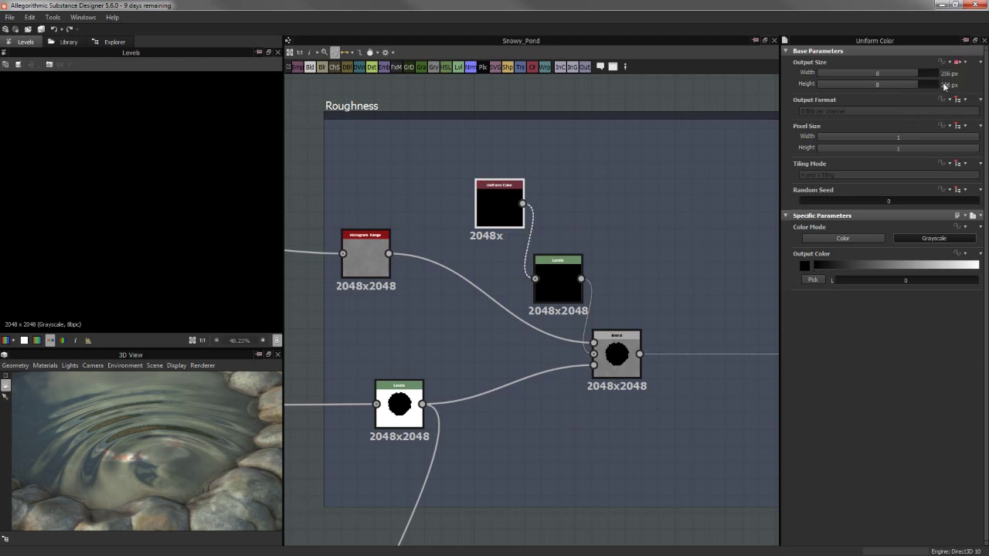
{"action": "left_click_drag", "start_coordinate": [917, 73], "coordinate": [899, 76]}
{"action": "left_click", "coordinate": [897, 84]}
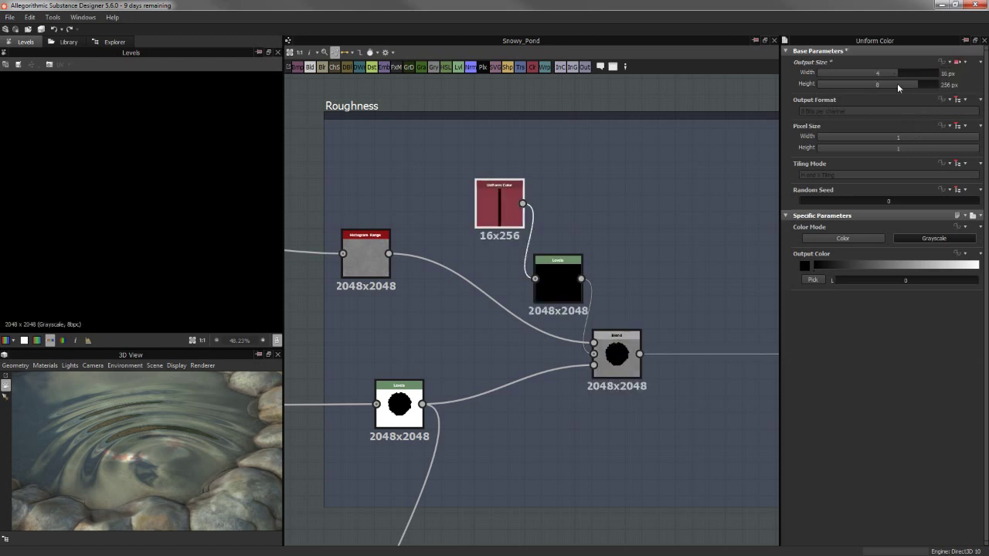
{"action": "left_click", "coordinate": [598, 360]}
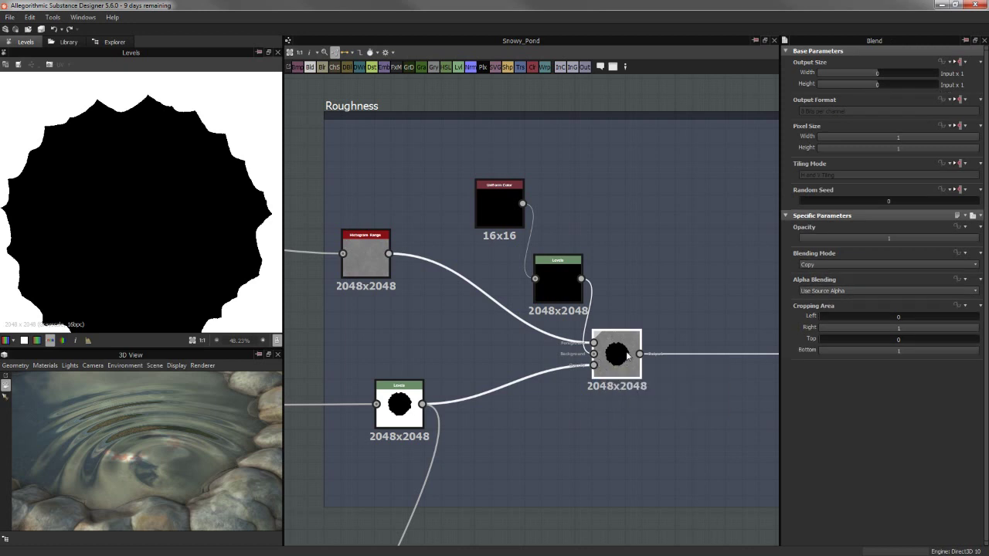
{"action": "scroll", "coordinate": [657, 363], "scroll_direction": "down", "scroll_amount": 3}
{"action": "middle_click_drag", "start_coordinate": [675, 370], "coordinate": [512, 361]}
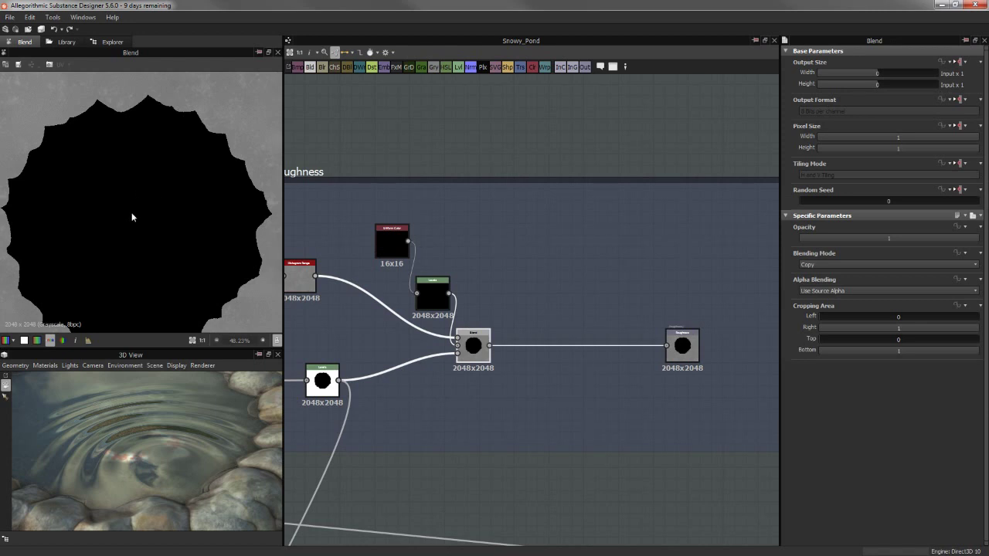
Preview the Uniform Color, lower Levels, Histogram Range and Blend nodes in turn
{"action": "middle_click_drag", "start_coordinate": [495, 199], "coordinate": [530, 191]}
{"action": "left_click", "coordinate": [427, 236]}
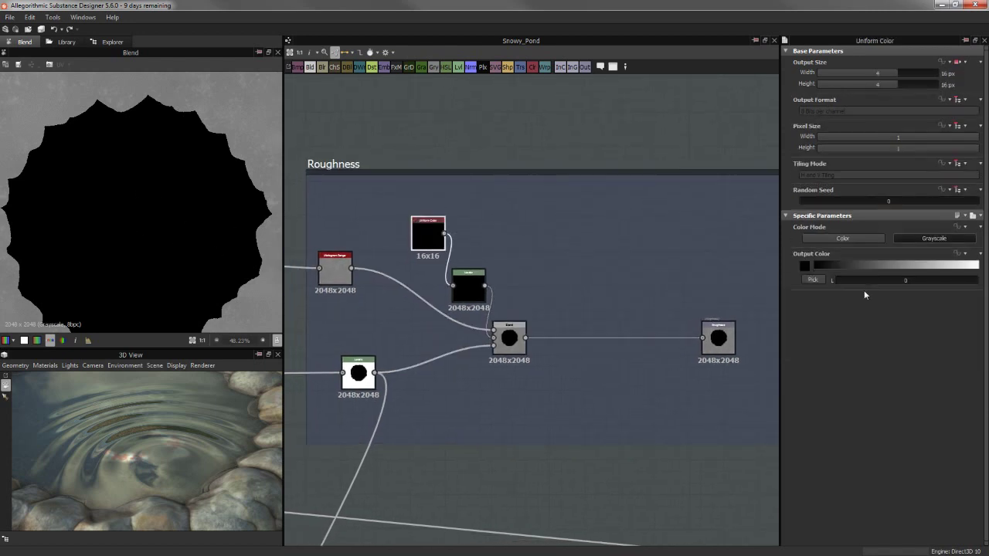
{"action": "middle_click_drag", "start_coordinate": [462, 296], "coordinate": [522, 263]}
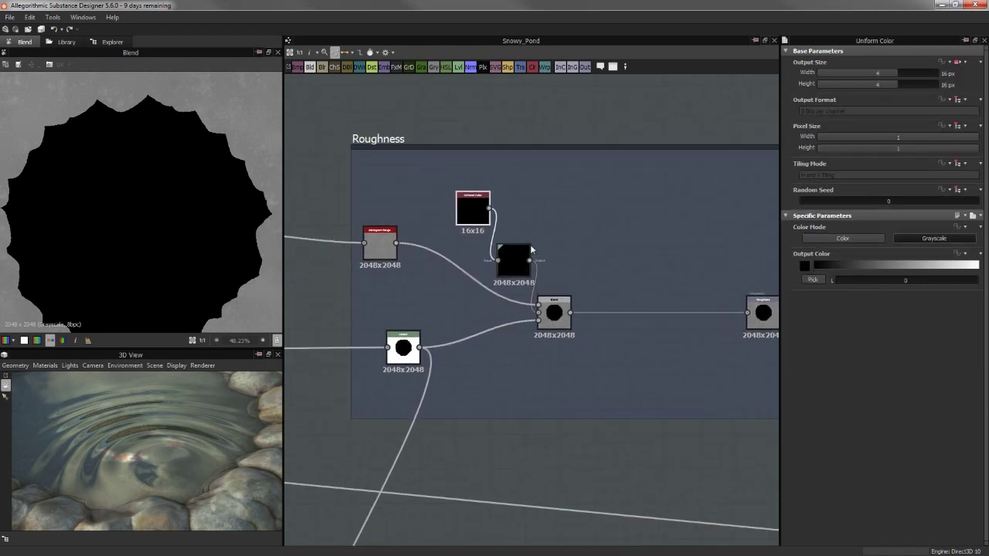
{"action": "left_click", "coordinate": [418, 340]}
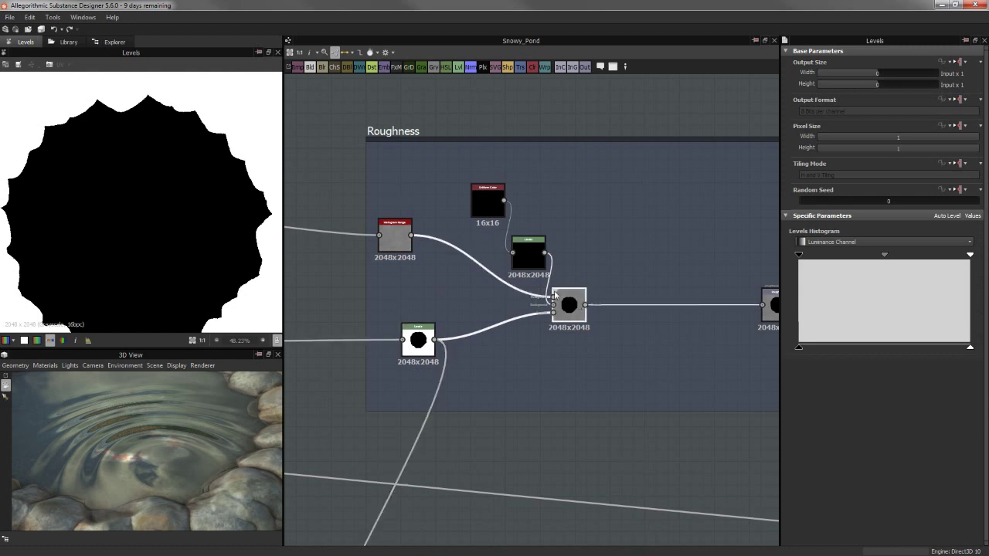
{"action": "left_click", "coordinate": [395, 235]}
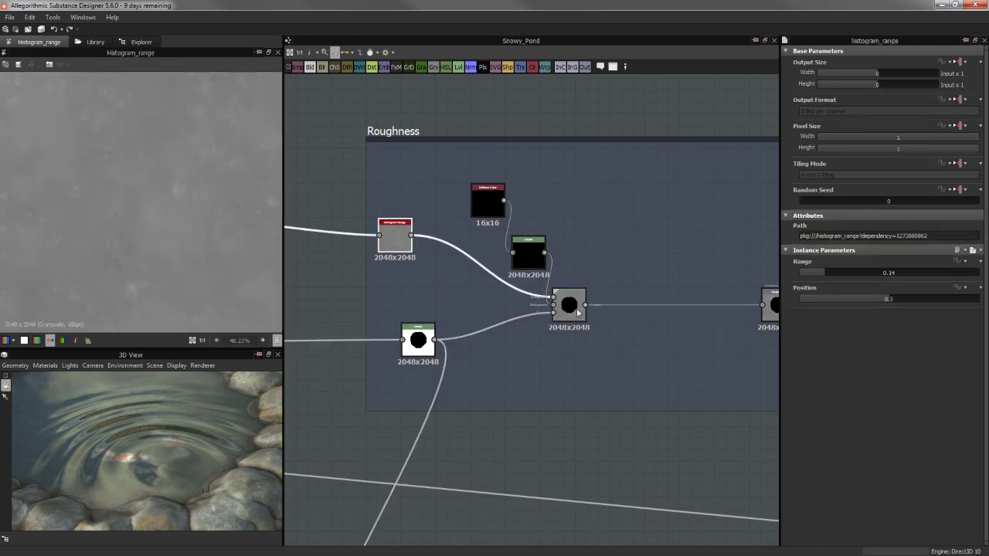
{"action": "left_click", "coordinate": [569, 305]}
{"action": "scroll", "coordinate": [251, 188], "scroll_direction": "down", "scroll_amount": 3}
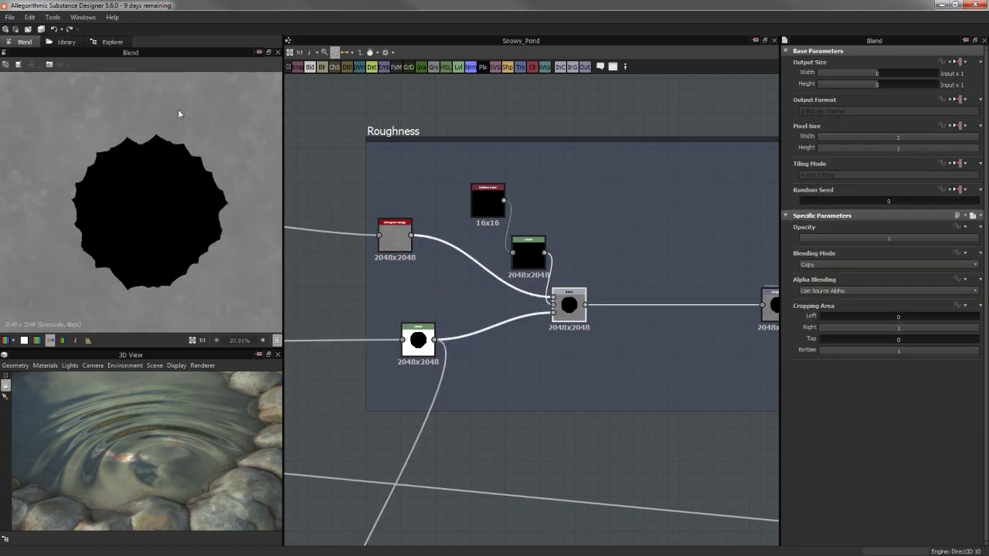
Orbit the 3D view onto the water ripples and inspect the final Roughness output
{"action": "left_click_drag", "start_coordinate": [203, 477], "coordinate": [152, 477]}
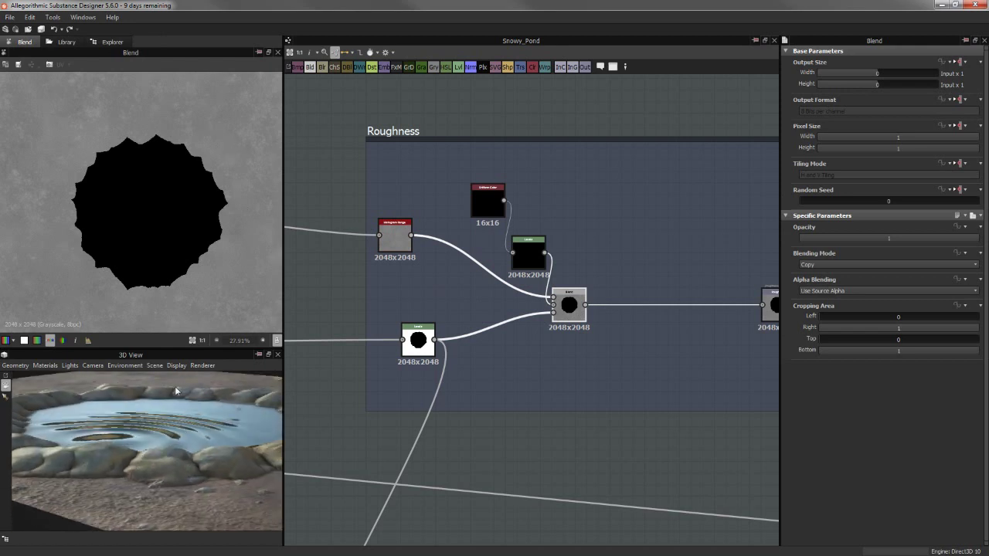
{"action": "scroll", "coordinate": [166, 409], "scroll_direction": "up", "scroll_amount": 5}
{"action": "mouse_move", "coordinate": [155, 432]}
{"action": "left_mouse_down"}
{"action": "mouse_move", "coordinate": [94, 437]}
{"action": "mouse_move", "coordinate": [208, 461]}
{"action": "mouse_move", "coordinate": [157, 454]}
{"action": "left_mouse_up"}
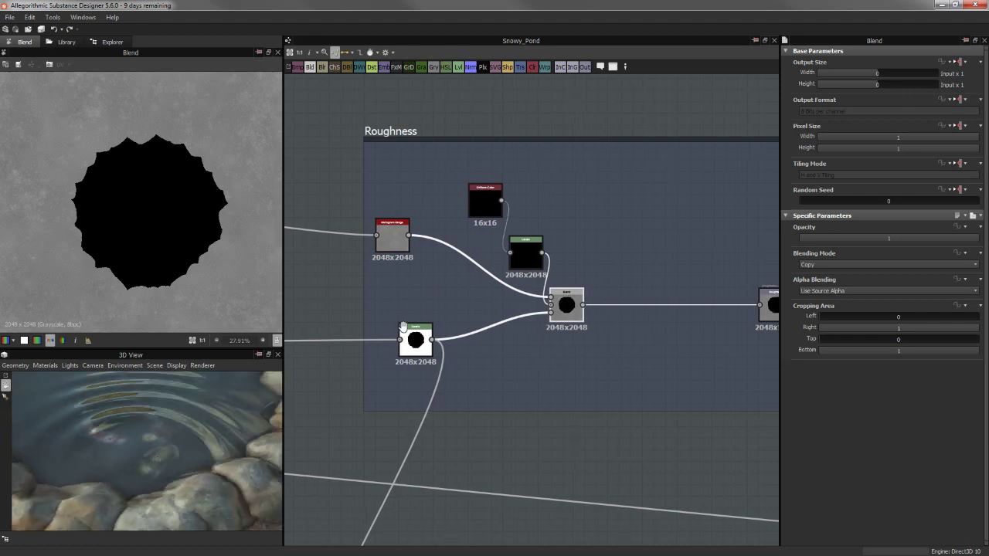
{"action": "middle_click_drag", "start_coordinate": [403, 325], "coordinate": [218, 330]}
{"action": "left_click", "coordinate": [585, 309]}
{"action": "scroll", "coordinate": [595, 334], "scroll_direction": "down", "scroll_amount": 3}
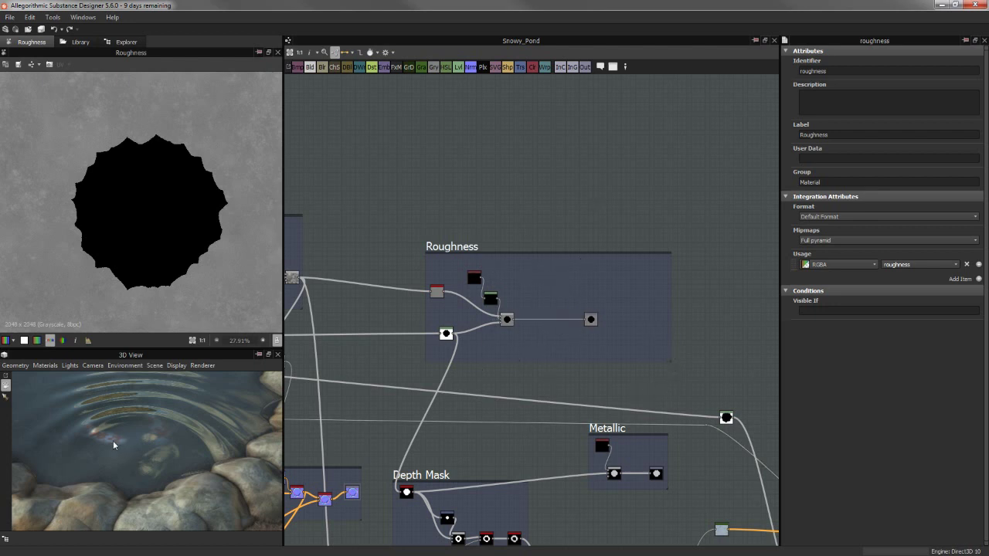
Orbit the 3D preview for frontal views of the ripples
{"action": "left_click_drag", "start_coordinate": [112, 441], "coordinate": [63, 435]}
{"action": "mouse_move", "coordinate": [147, 420]}
{"action": "left_mouse_down"}
{"action": "mouse_move", "coordinate": [125, 428]}
{"action": "mouse_move", "coordinate": [237, 417]}
{"action": "left_mouse_up"}
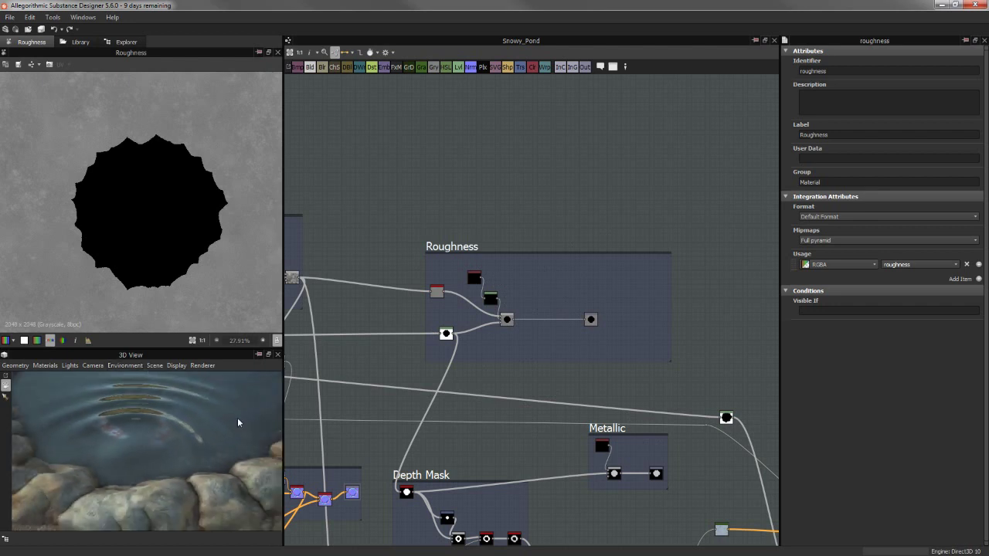
{"action": "mouse_move", "coordinate": [170, 442]}
{"action": "left_mouse_down"}
{"action": "mouse_move", "coordinate": [157, 434]}
{"action": "mouse_move", "coordinate": [249, 411]}
{"action": "left_mouse_up"}
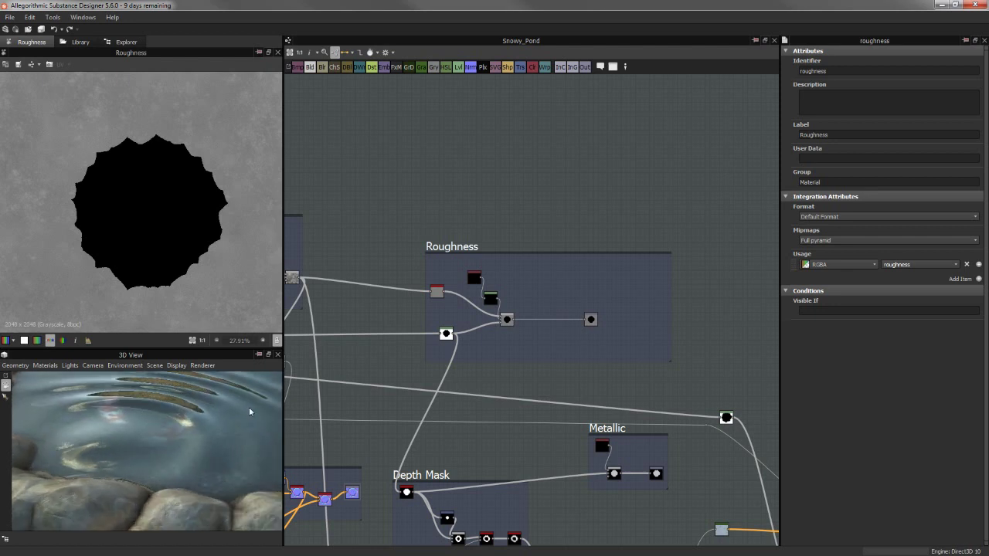
{"action": "scroll", "coordinate": [537, 234], "scroll_direction": "up", "scroll_amount": 3}
Cancel a 'water' node search, then drag the Roughness frame's corner left to fit its nodes
{"action": "key", "text": "space"}
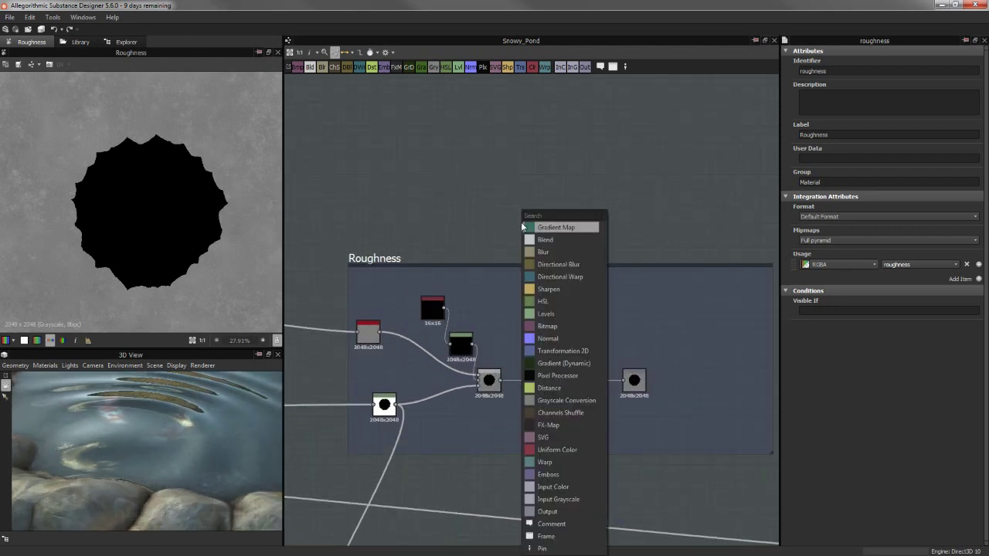
{"action": "type", "text": "water"}
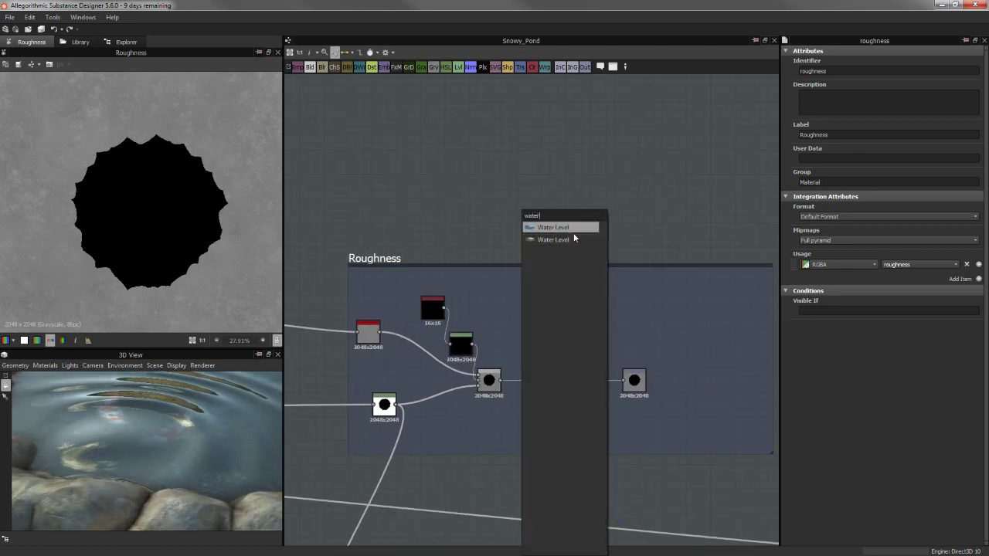
{"action": "left_click", "coordinate": [514, 218]}
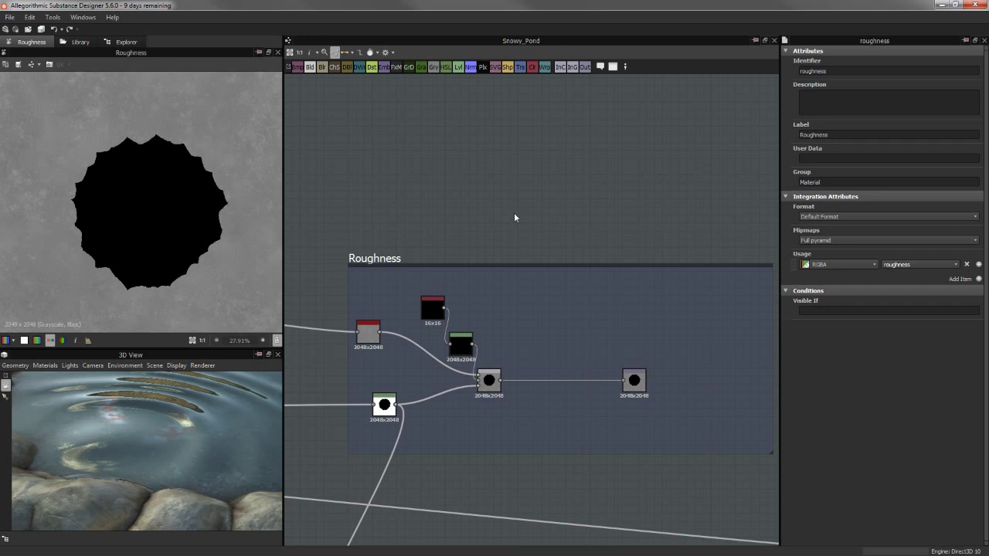
{"action": "middle_click_drag", "start_coordinate": [514, 218], "coordinate": [567, 115]}
{"action": "scroll", "coordinate": [495, 325], "scroll_direction": "down", "scroll_amount": 3}
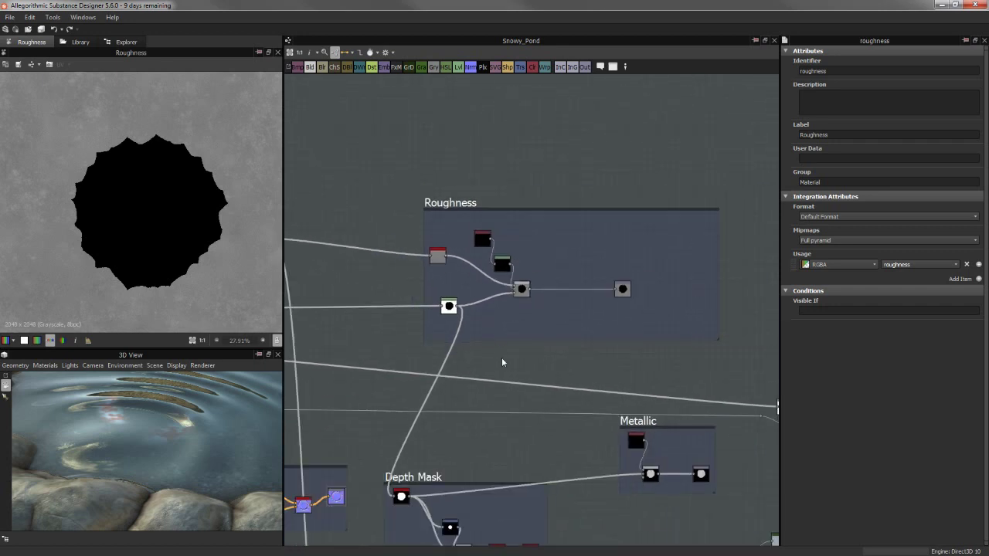
{"action": "mouse_move", "coordinate": [492, 358]}
{"action": "middle_mouse_down"}
{"action": "mouse_move", "coordinate": [519, 347]}
{"action": "mouse_move", "coordinate": [361, 364]}
{"action": "middle_mouse_up"}
{"action": "scroll", "coordinate": [519, 347], "scroll_direction": "up", "scroll_amount": 2}
{"action": "scroll", "coordinate": [518, 350], "scroll_direction": "up", "scroll_amount": 3}
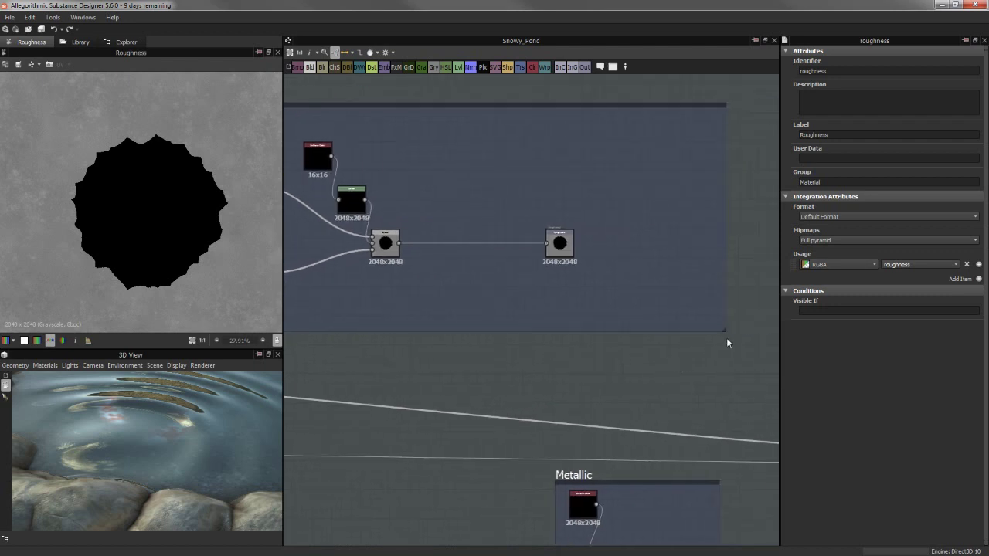
{"action": "left_click_drag", "start_coordinate": [724, 330], "coordinate": [591, 330]}
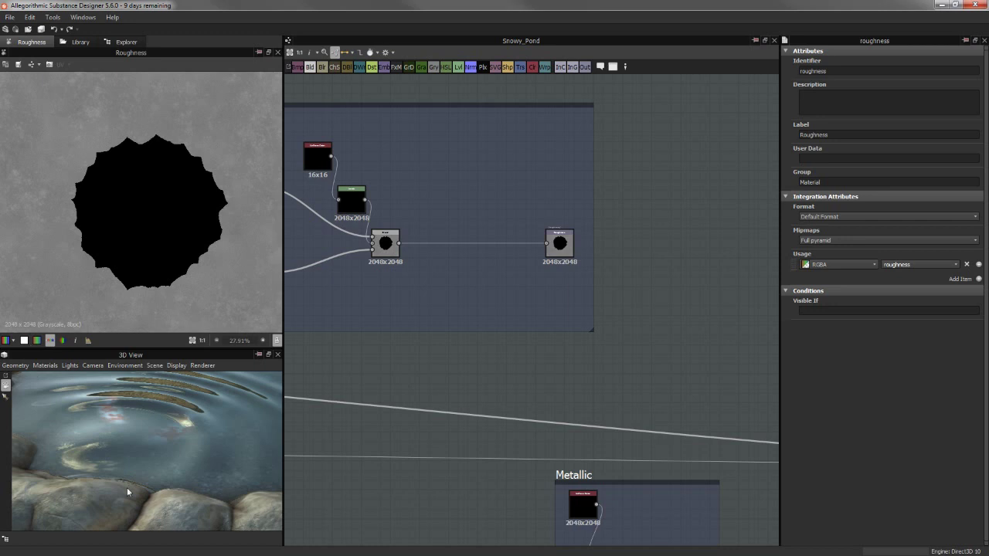
Tilt the 3D preview to look down on the pond
{"action": "scroll", "coordinate": [139, 487], "scroll_direction": "down", "scroll_amount": 3}
{"action": "scroll", "coordinate": [158, 471], "scroll_direction": "down", "scroll_amount": 2}
{"action": "scroll", "coordinate": [131, 441], "scroll_direction": "down", "scroll_amount": 3}
{"action": "scroll", "coordinate": [108, 410], "scroll_direction": "down", "scroll_amount": 2}
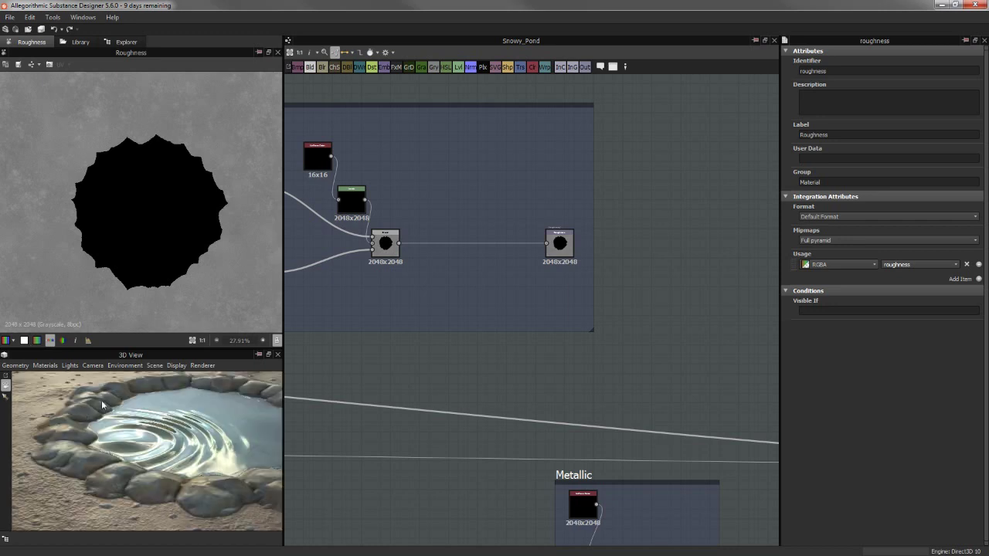
{"action": "mouse_move", "coordinate": [79, 454]}
{"action": "left_mouse_down"}
{"action": "mouse_move", "coordinate": [109, 470]}
{"action": "mouse_move", "coordinate": [259, 464]}
{"action": "left_mouse_up"}
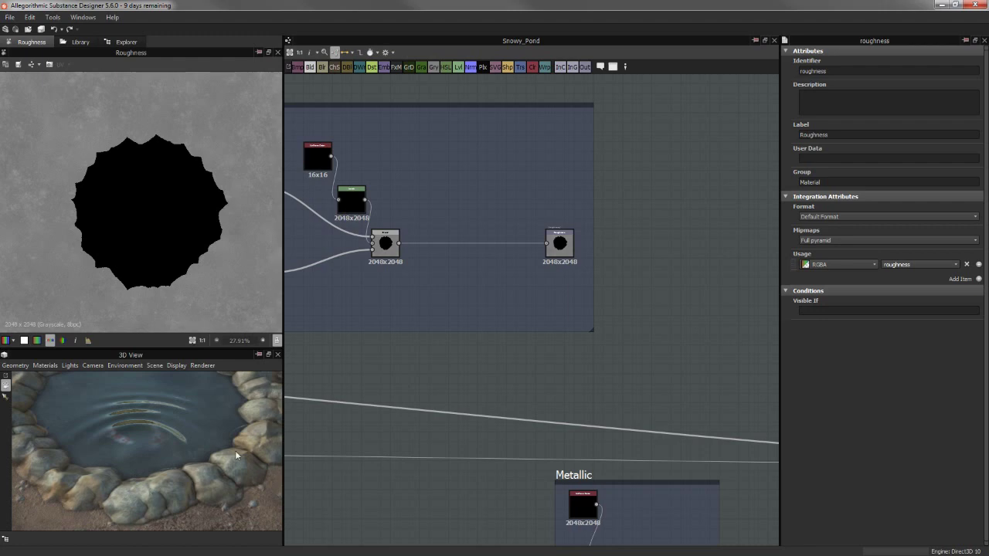
{"action": "scroll", "coordinate": [235, 451], "scroll_direction": "up", "scroll_amount": 2}
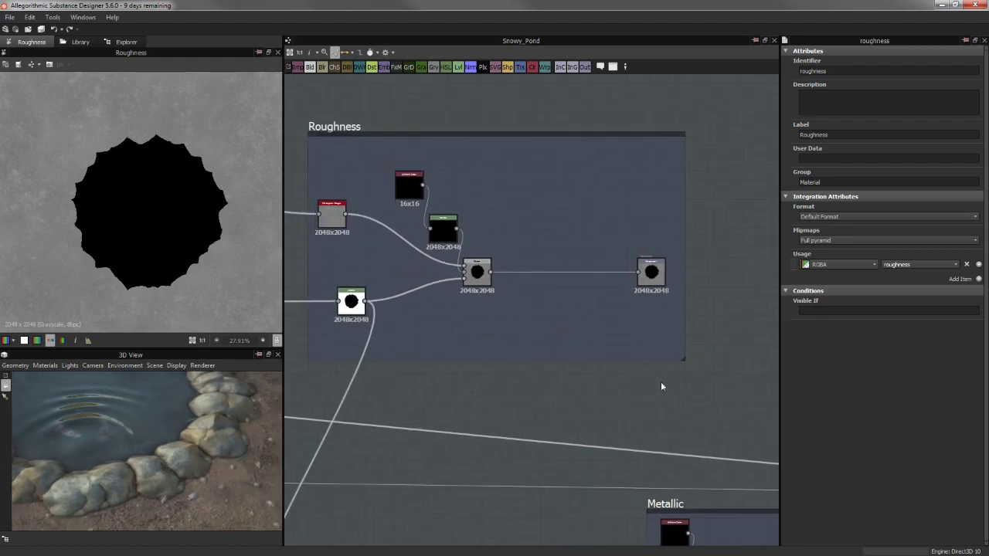
{"action": "scroll", "coordinate": [572, 371], "scroll_direction": "up", "scroll_amount": 2}
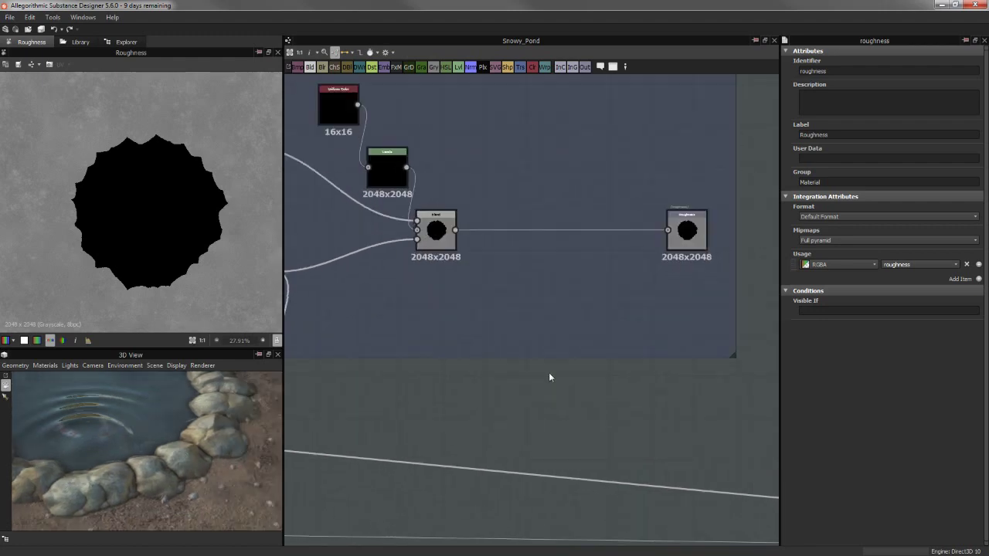
{"action": "scroll", "coordinate": [549, 375], "scroll_direction": "down", "scroll_amount": 3}
{"action": "scroll", "coordinate": [534, 382], "scroll_direction": "down", "scroll_amount": 4}
Pan and zoom the graph to bring the Depth Mask frame into view
{"action": "middle_click_drag", "start_coordinate": [533, 382], "coordinate": [608, 314]}
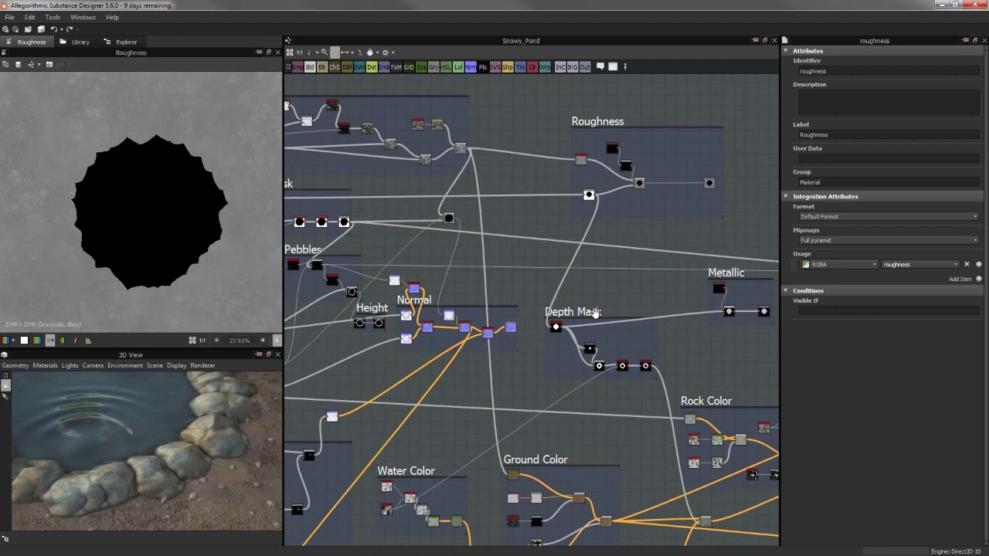
{"action": "middle_click_drag", "start_coordinate": [584, 298], "coordinate": [592, 314]}
{"action": "scroll", "coordinate": [616, 208], "scroll_direction": "up", "scroll_amount": 2}
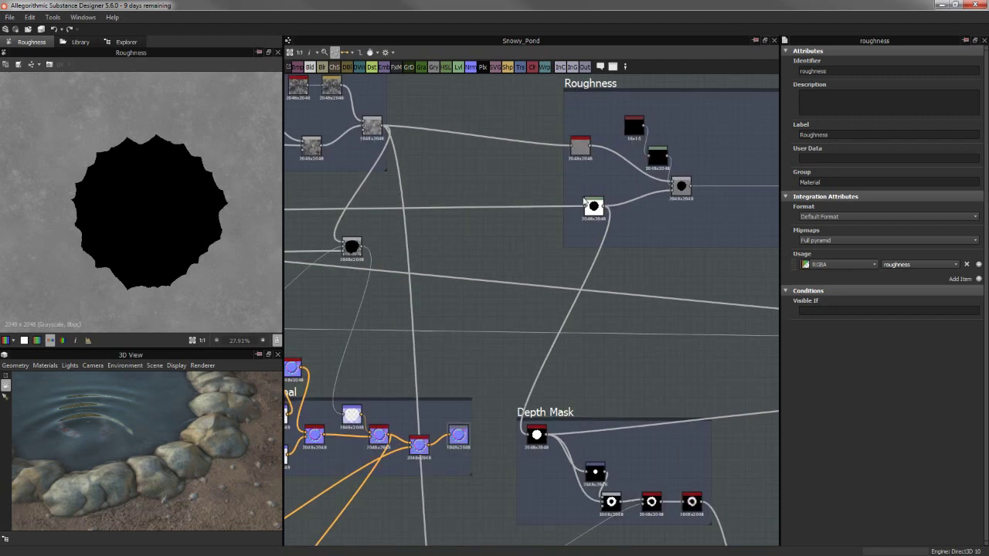
{"action": "scroll", "coordinate": [603, 220], "scroll_direction": "up", "scroll_amount": 1}
{"action": "scroll", "coordinate": [611, 227], "scroll_direction": "up", "scroll_amount": 2}
{"action": "middle_click_drag", "start_coordinate": [687, 229], "coordinate": [737, 207]}
{"action": "scroll", "coordinate": [737, 207], "scroll_direction": "down", "scroll_amount": 3}
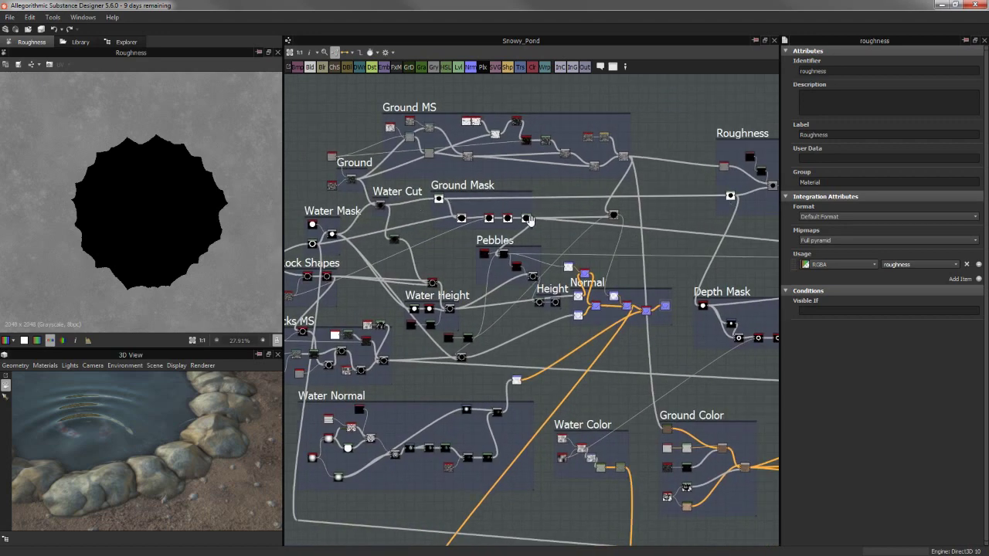
{"action": "scroll", "coordinate": [530, 220], "scroll_direction": "up", "scroll_amount": 2}
{"action": "scroll", "coordinate": [546, 206], "scroll_direction": "up", "scroll_amount": 2}
{"action": "scroll", "coordinate": [522, 248], "scroll_direction": "up", "scroll_amount": 4}
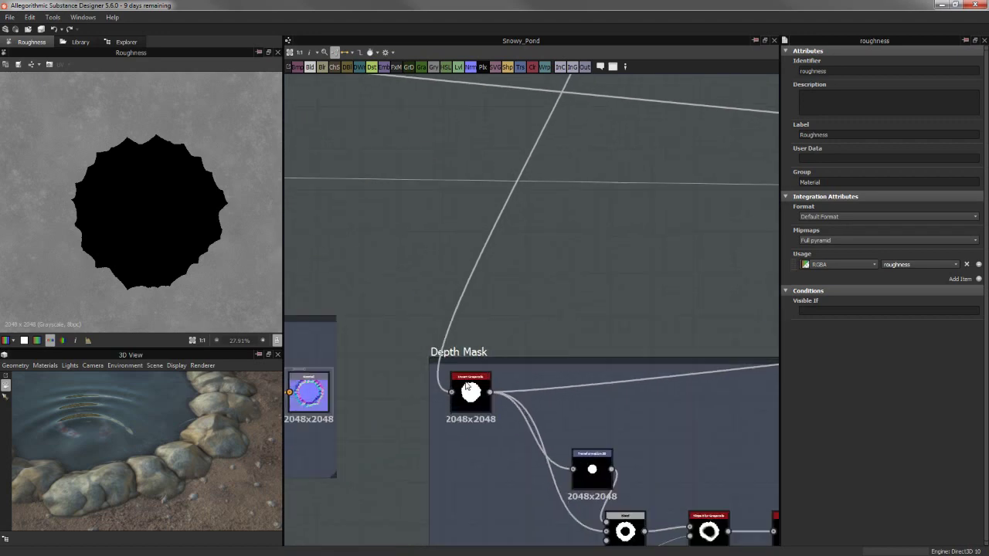
{"action": "double_click", "coordinate": [460, 417]}
{"action": "scroll", "coordinate": [168, 213], "scroll_direction": "up", "scroll_amount": 1}
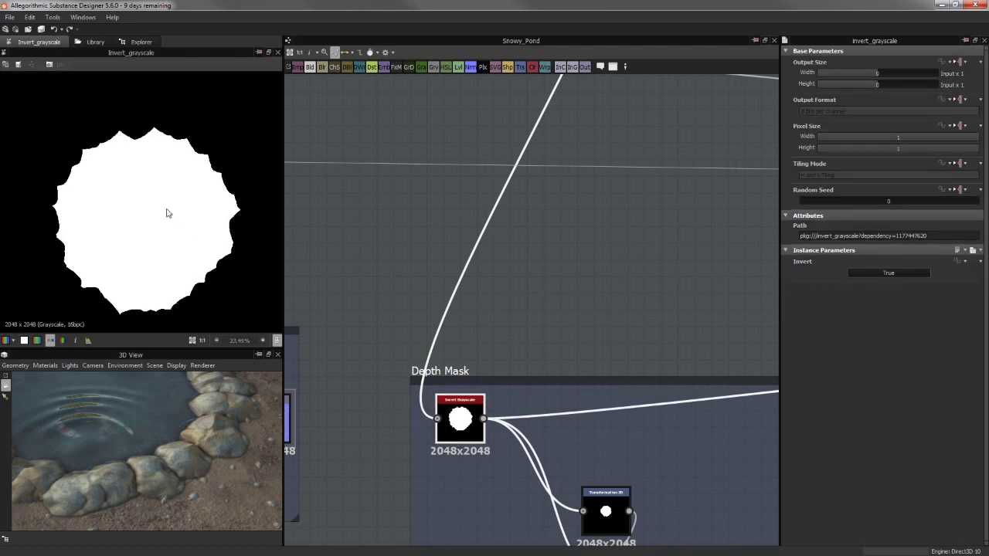
{"action": "middle_click_drag", "start_coordinate": [538, 284], "coordinate": [444, 191]}
{"action": "scroll", "coordinate": [162, 172], "scroll_direction": "down", "scroll_amount": 3}
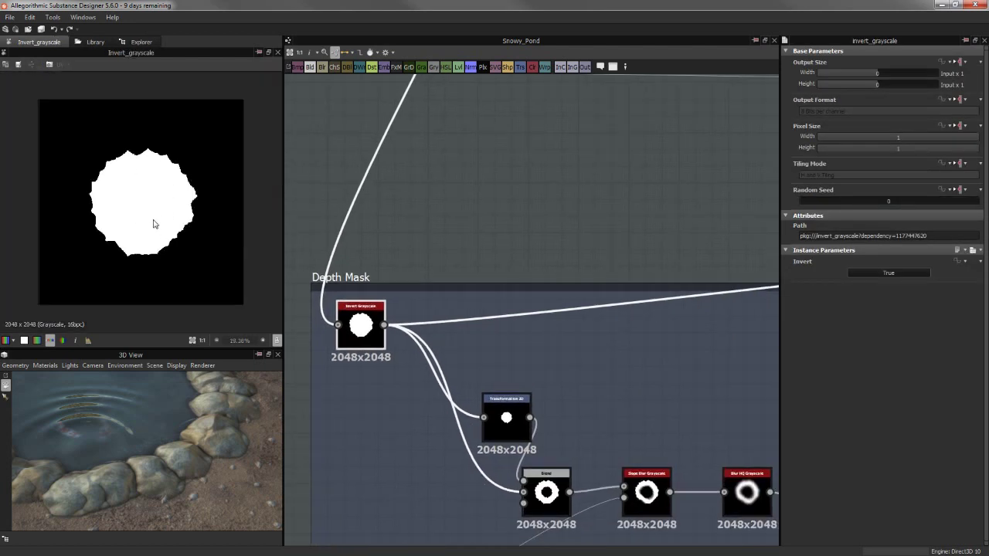
{"action": "scroll", "coordinate": [154, 224], "scroll_direction": "up", "scroll_amount": 1}
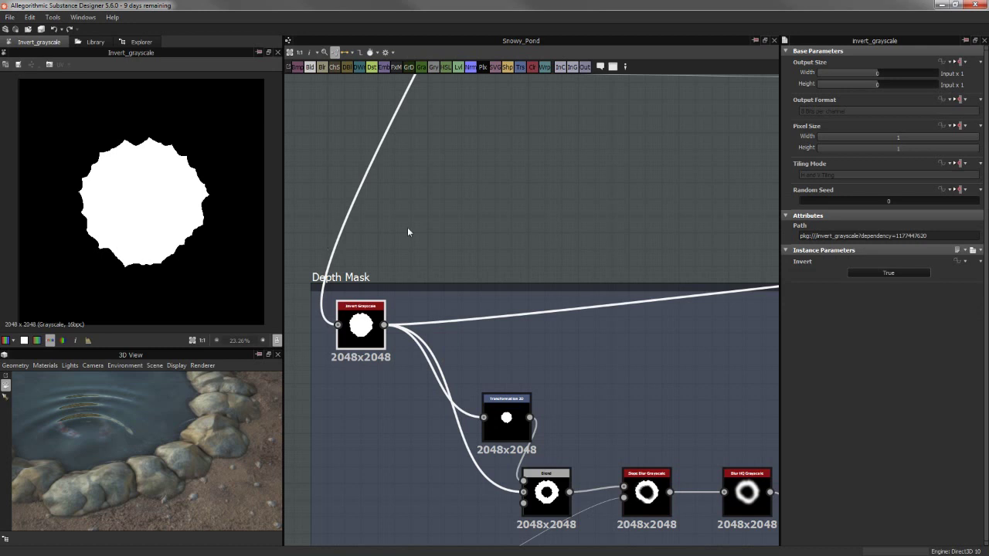
{"action": "middle_click_drag", "start_coordinate": [598, 279], "coordinate": [552, 169]}
{"action": "left_click", "coordinate": [495, 367]}
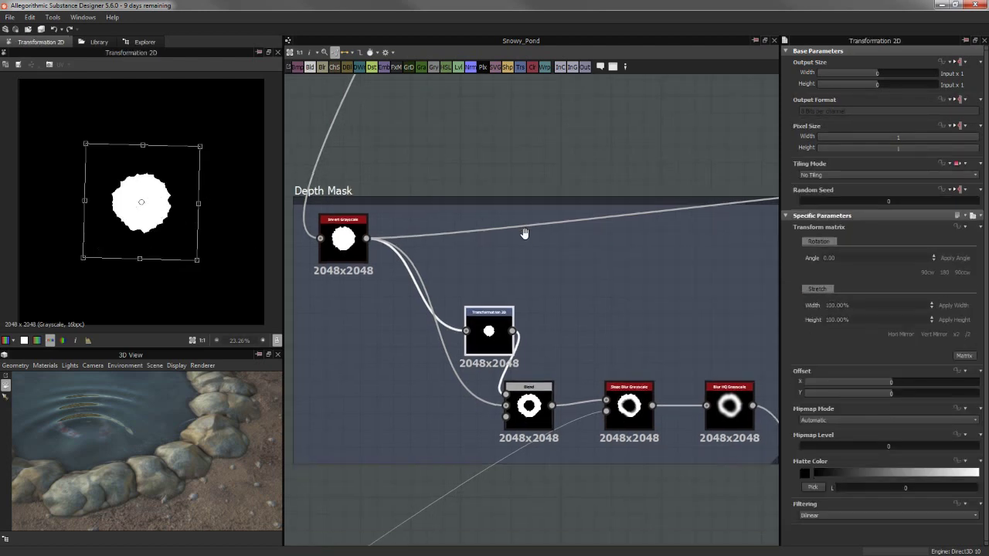
{"action": "middle_click_drag", "start_coordinate": [471, 330], "coordinate": [452, 242]}
{"action": "left_click", "coordinate": [516, 351]}
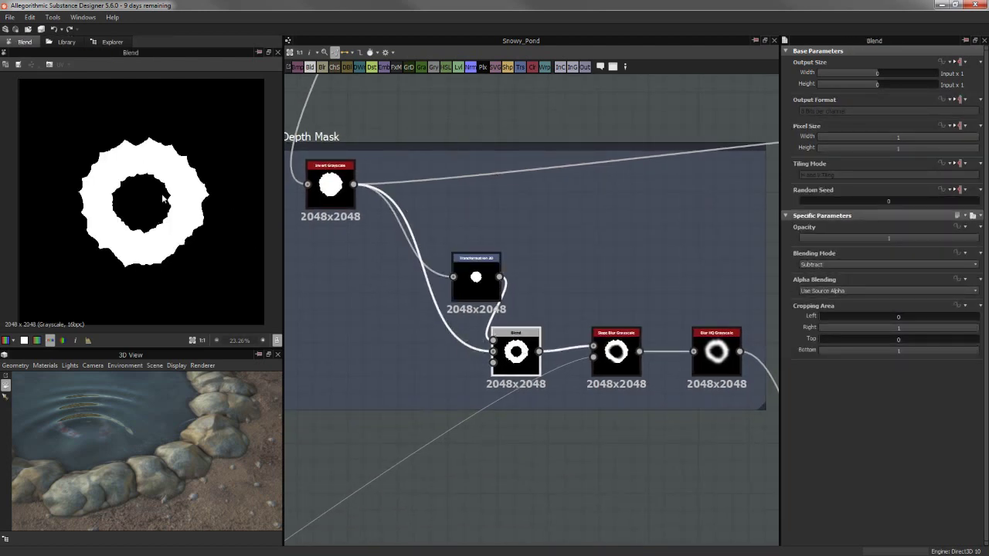
{"action": "mouse_move", "coordinate": [132, 429]}
{"action": "left_mouse_down"}
{"action": "mouse_move", "coordinate": [162, 468]}
{"action": "mouse_move", "coordinate": [196, 451]}
{"action": "mouse_move", "coordinate": [201, 465]}
{"action": "mouse_move", "coordinate": [206, 457]}
{"action": "mouse_move", "coordinate": [141, 414]}
{"action": "left_mouse_up"}
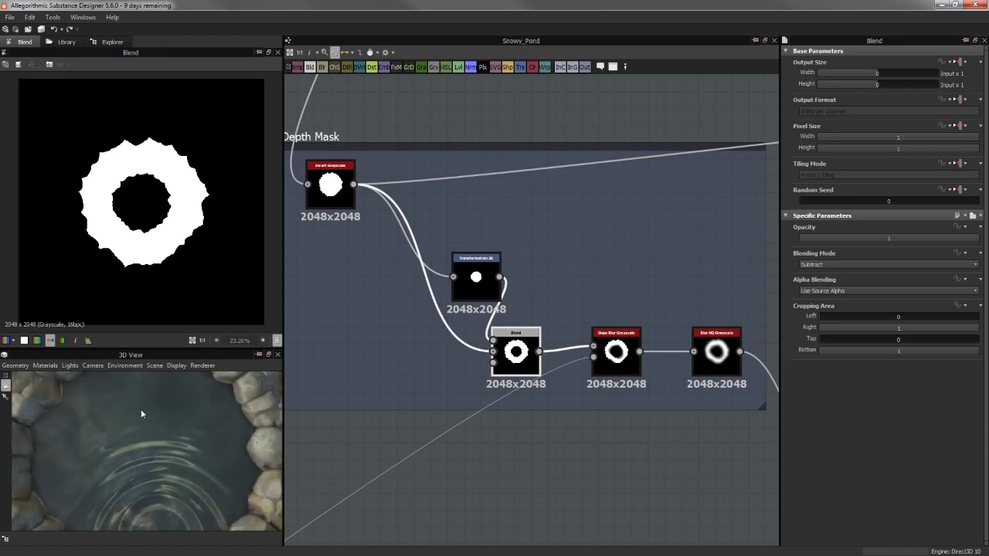
{"action": "left_click_drag", "start_coordinate": [198, 402], "coordinate": [200, 401]}
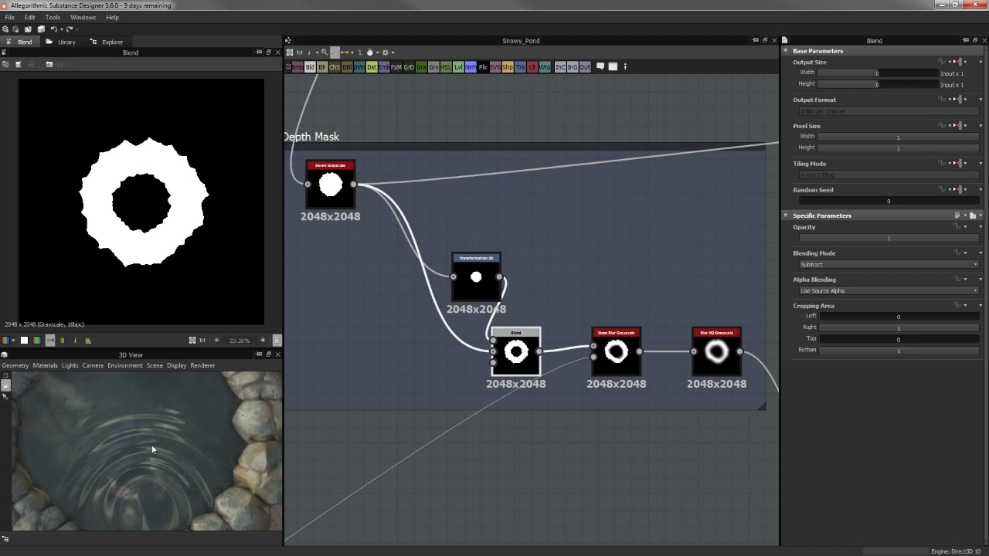
{"action": "mouse_move", "coordinate": [152, 450]}
{"action": "left_mouse_down"}
{"action": "mouse_move", "coordinate": [156, 441]}
{"action": "mouse_move", "coordinate": [224, 467]}
{"action": "left_mouse_up"}
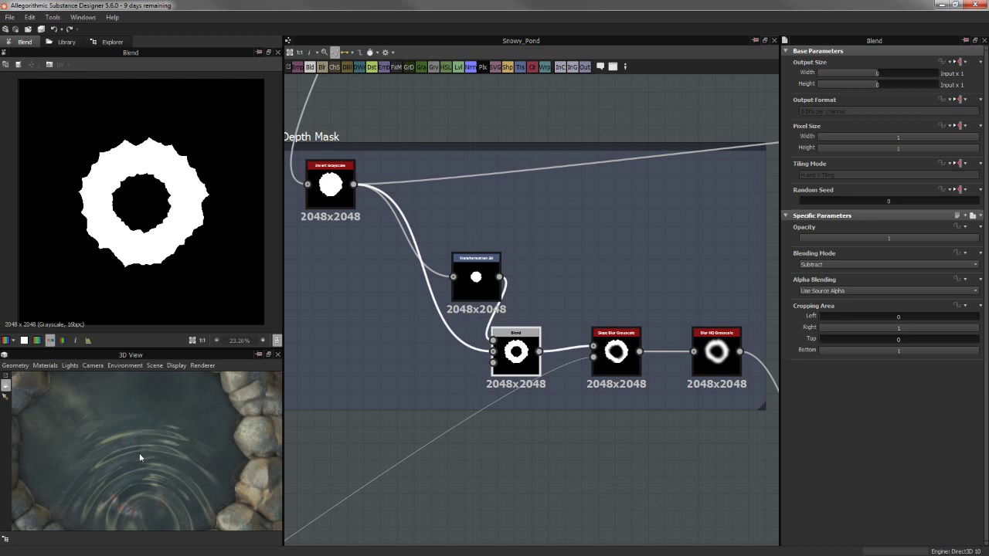
{"action": "mouse_move", "coordinate": [144, 459]}
{"action": "left_mouse_down"}
{"action": "mouse_move", "coordinate": [113, 417]}
{"action": "mouse_move", "coordinate": [149, 457]}
{"action": "mouse_move", "coordinate": [180, 467]}
{"action": "mouse_move", "coordinate": [151, 448]}
{"action": "left_mouse_up"}
{"action": "mouse_move", "coordinate": [145, 486]}
{"action": "left_mouse_down"}
{"action": "mouse_move", "coordinate": [148, 468]}
{"action": "mouse_move", "coordinate": [164, 461]}
{"action": "mouse_move", "coordinate": [139, 452]}
{"action": "left_mouse_up"}
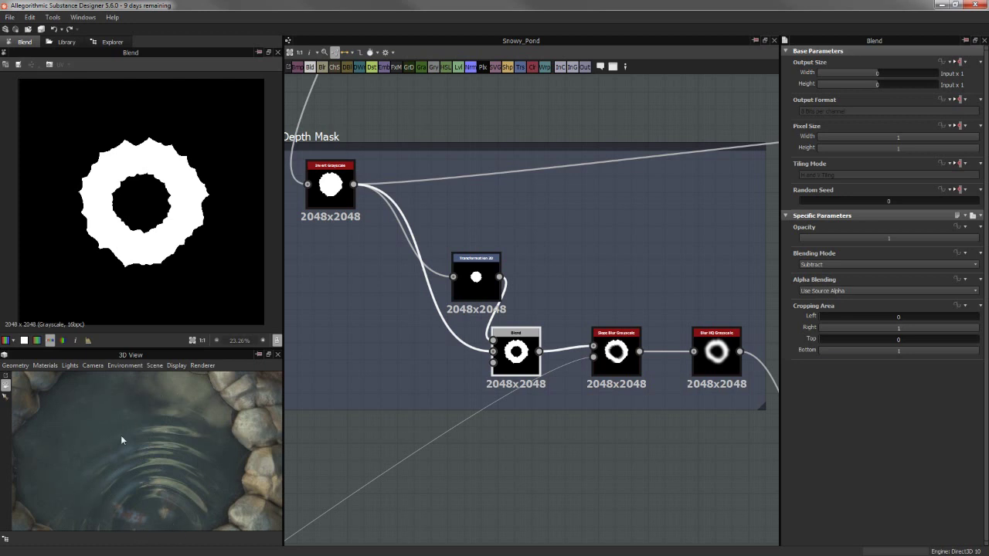
{"action": "mouse_move", "coordinate": [152, 458]}
{"action": "left_mouse_down"}
{"action": "mouse_move", "coordinate": [138, 467]}
{"action": "mouse_move", "coordinate": [130, 446]}
{"action": "left_mouse_up"}
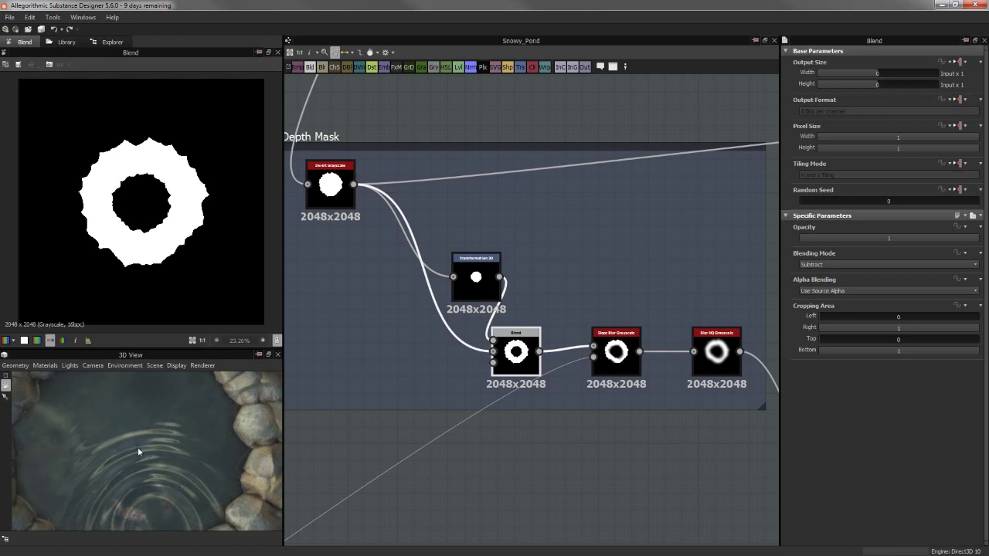
{"action": "middle_click_drag", "start_coordinate": [471, 408], "coordinate": [433, 415]}
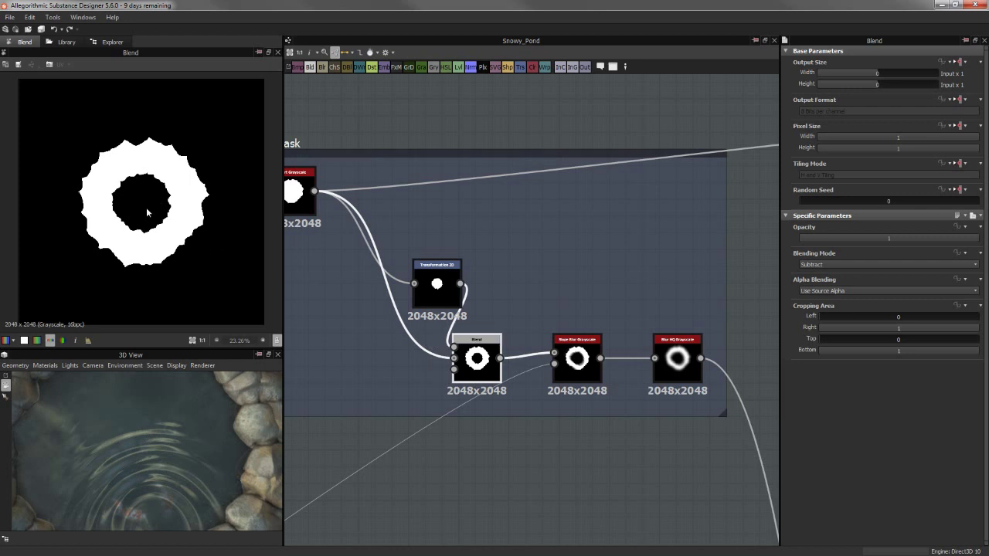
Preview the Slope Blur Grayscale output, then the Blur HQ Grayscale blurred ring, and zoom out
{"action": "left_click", "coordinate": [577, 358]}
{"action": "scroll", "coordinate": [185, 221], "scroll_direction": "up", "scroll_amount": 2}
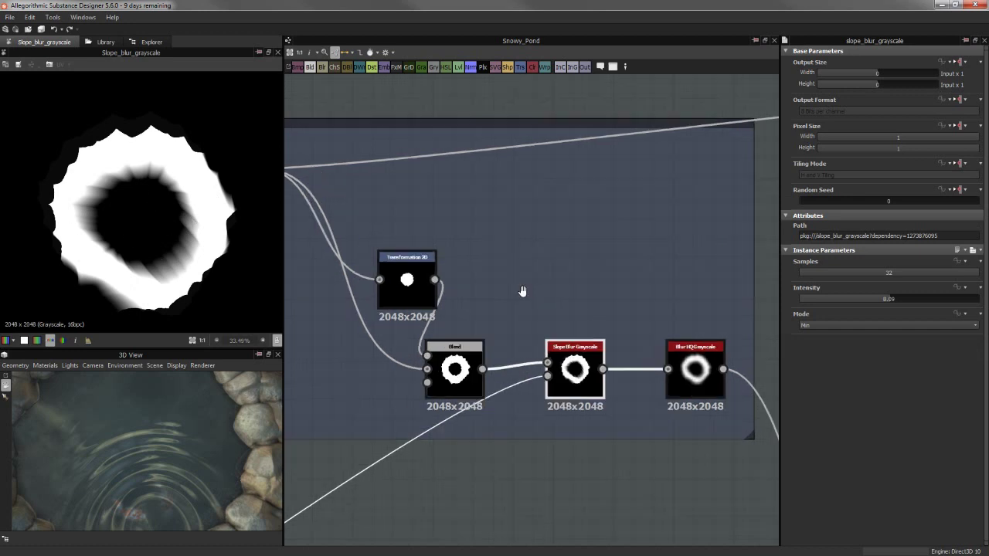
{"action": "middle_click_drag", "start_coordinate": [524, 286], "coordinate": [426, 277]}
{"action": "left_click", "coordinate": [589, 352]}
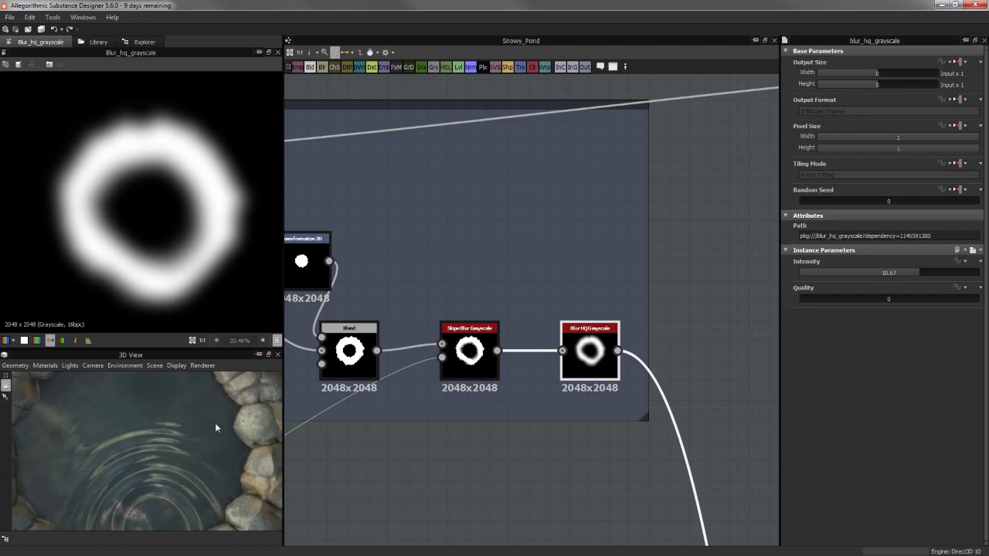
{"action": "scroll", "coordinate": [472, 264], "scroll_direction": "down", "scroll_amount": 2}
{"action": "scroll", "coordinate": [494, 334], "scroll_direction": "down", "scroll_amount": 3}
{"action": "scroll", "coordinate": [510, 310], "scroll_direction": "down", "scroll_amount": 1}
Zoom out and pan around the Depth Mask area of the graph
{"action": "scroll", "coordinate": [528, 126], "scroll_direction": "down", "scroll_amount": 1}
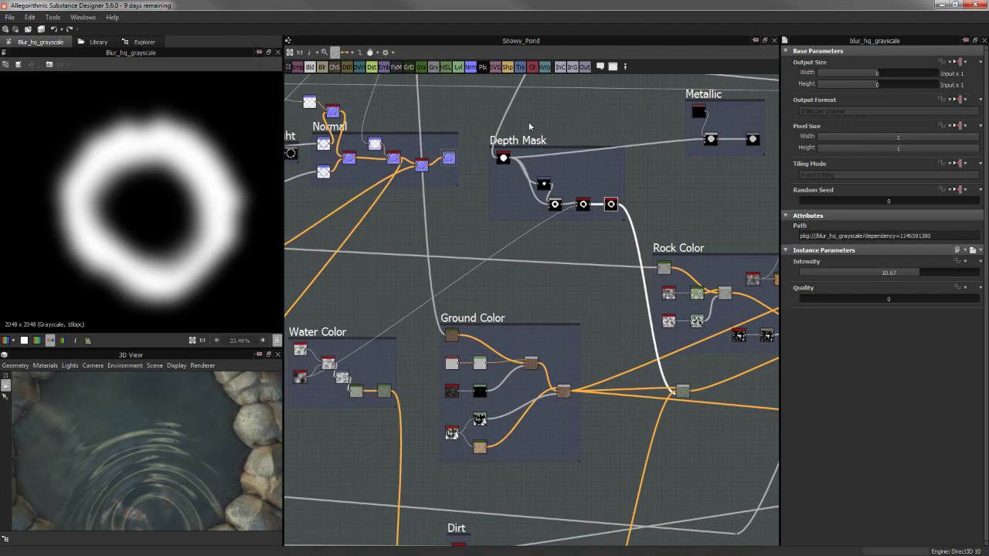
{"action": "mouse_move", "coordinate": [534, 224]}
{"action": "middle_mouse_down"}
{"action": "mouse_move", "coordinate": [556, 348]}
{"action": "mouse_move", "coordinate": [561, 258]}
{"action": "middle_mouse_up"}
{"action": "scroll", "coordinate": [546, 326], "scroll_direction": "down", "scroll_amount": 1}
{"action": "scroll", "coordinate": [524, 327], "scroll_direction": "down", "scroll_amount": 2}
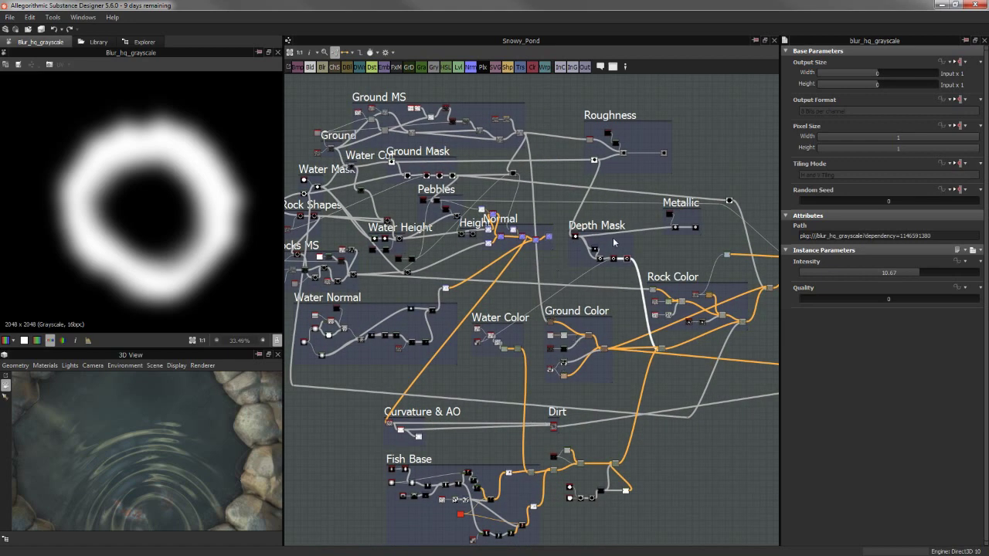
{"action": "scroll", "coordinate": [592, 313], "scroll_direction": "up", "scroll_amount": 2}
{"action": "scroll", "coordinate": [580, 312], "scroll_direction": "up", "scroll_amount": 1}
{"action": "middle_click_drag", "start_coordinate": [576, 311], "coordinate": [464, 354]}
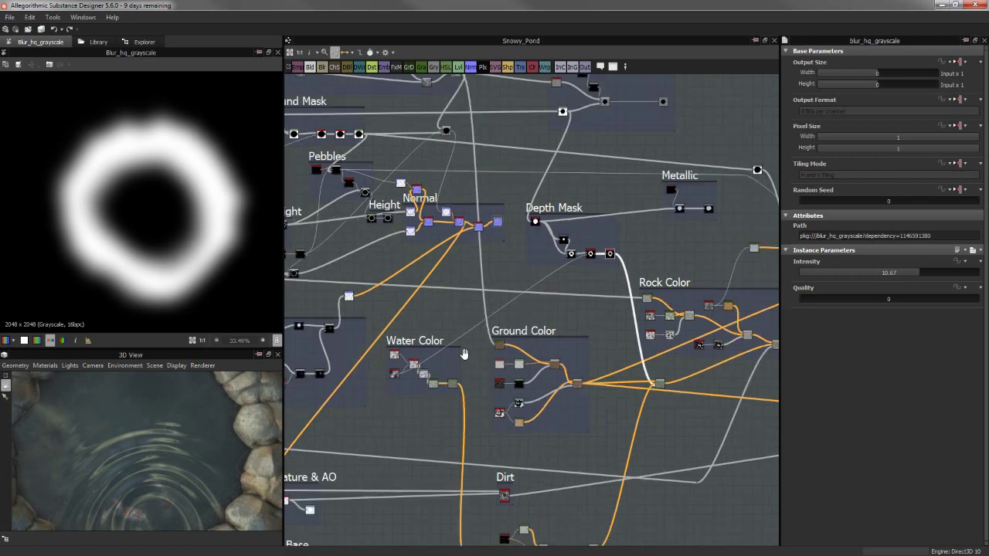
{"action": "scroll", "coordinate": [464, 353], "scroll_direction": "down", "scroll_amount": 2}
{"action": "middle_click_drag", "start_coordinate": [510, 299], "coordinate": [490, 325]}
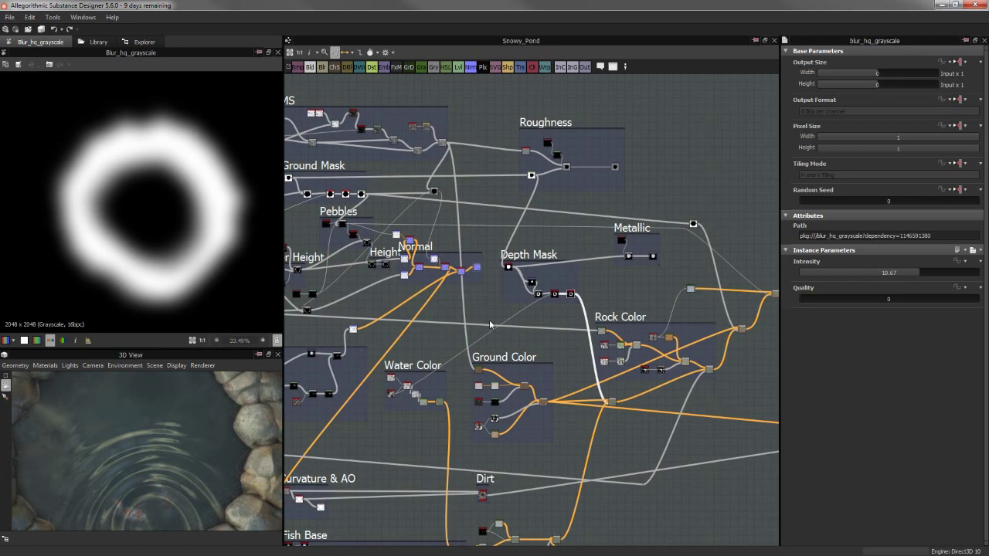
{"action": "mouse_move", "coordinate": [501, 291]}
{"action": "middle_mouse_down"}
{"action": "mouse_move", "coordinate": [565, 245]}
{"action": "mouse_move", "coordinate": [562, 254]}
{"action": "middle_mouse_up"}
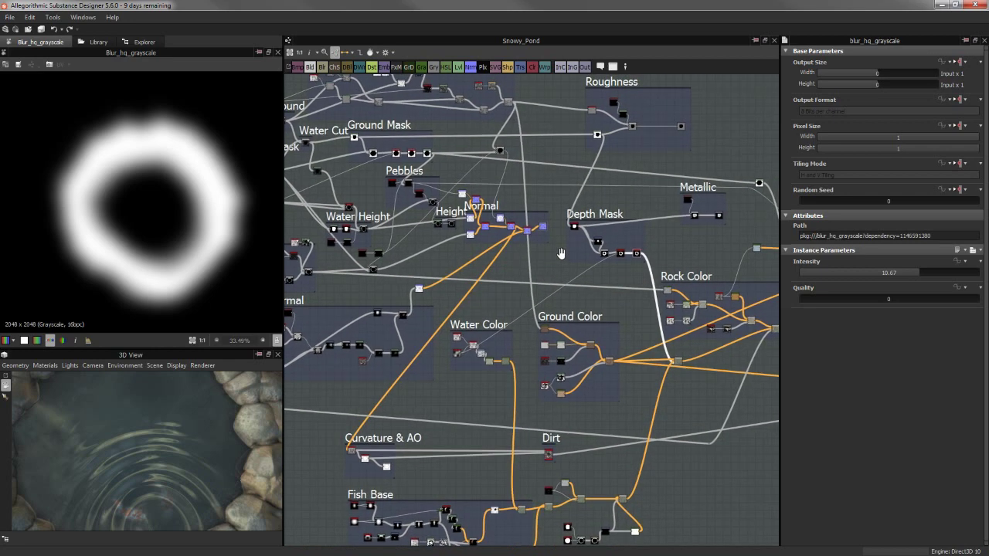
Move the view onto the Curvature & AO frame and zoom until it fills the graph
{"action": "scroll", "coordinate": [541, 249], "scroll_direction": "up", "scroll_amount": 2}
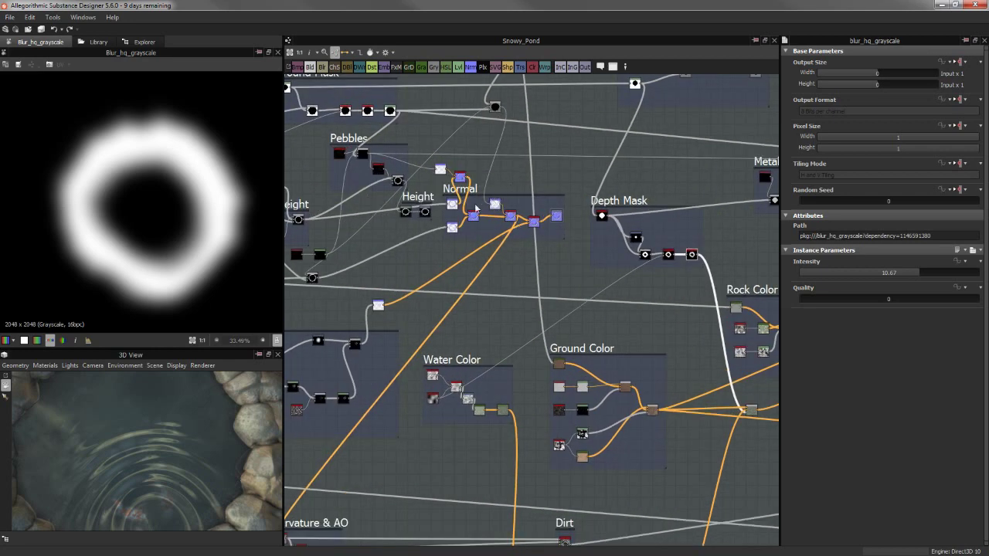
{"action": "middle_click_drag", "start_coordinate": [515, 218], "coordinate": [532, 200]}
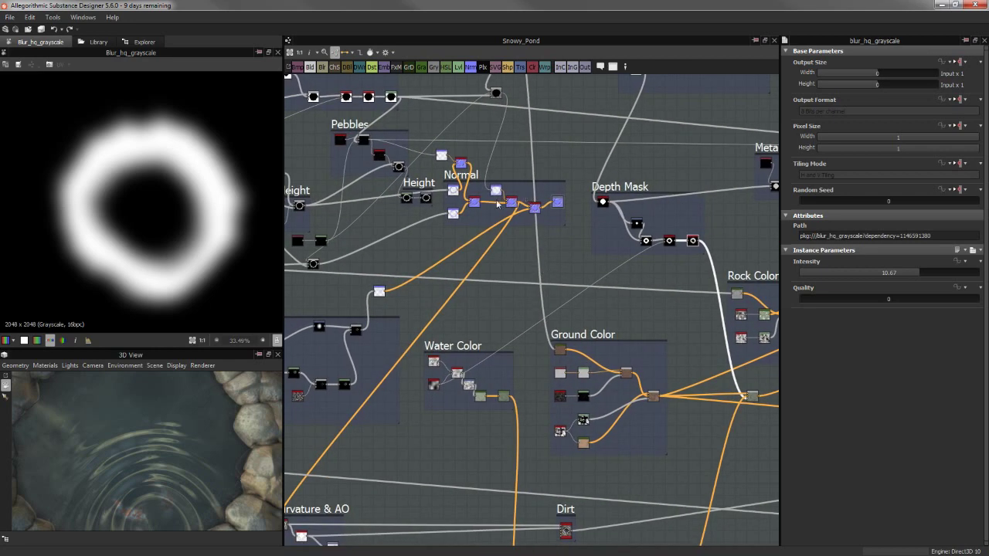
{"action": "middle_click_drag", "start_coordinate": [499, 243], "coordinate": [523, 246]}
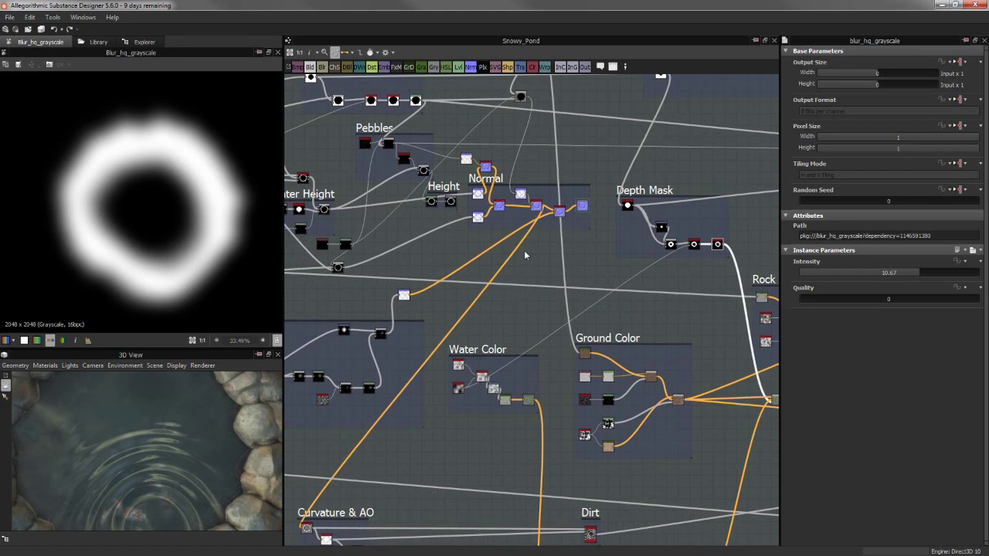
{"action": "scroll", "coordinate": [526, 250], "scroll_direction": "up", "scroll_amount": 1}
{"action": "mouse_move", "coordinate": [370, 539]}
{"action": "middle_mouse_down"}
{"action": "mouse_move", "coordinate": [487, 362]}
{"action": "mouse_move", "coordinate": [574, 292]}
{"action": "middle_mouse_up"}
{"action": "scroll", "coordinate": [448, 389], "scroll_direction": "up", "scroll_amount": 2}
{"action": "scroll", "coordinate": [518, 310], "scroll_direction": "up", "scroll_amount": 9}
{"action": "scroll", "coordinate": [518, 311], "scroll_direction": "down", "scroll_amount": 3}
Preview the Curvature Smooth and Ambient Occlusion maps, zooming into the 2D view
{"action": "double_click", "coordinate": [383, 325]}
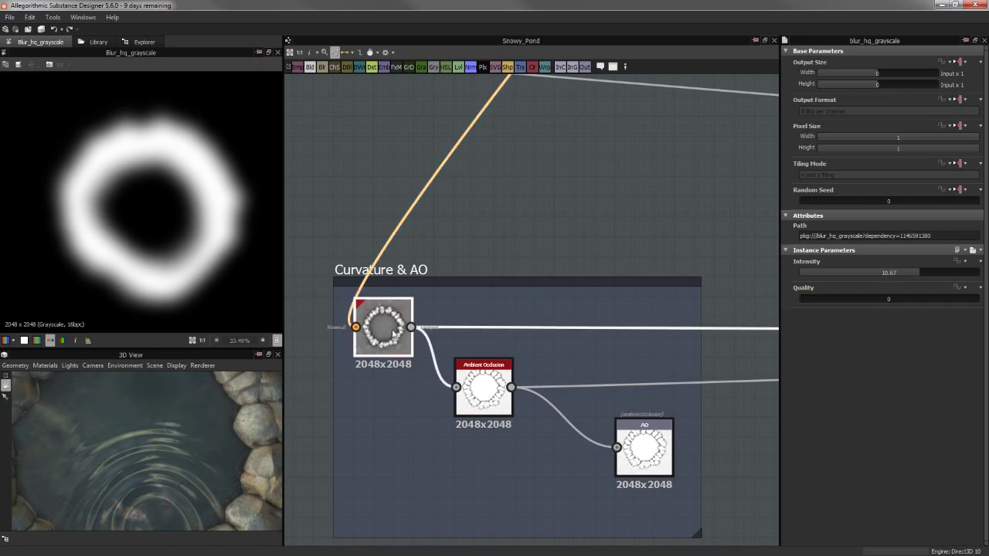
{"action": "scroll", "coordinate": [154, 216], "scroll_direction": "down", "scroll_amount": 2}
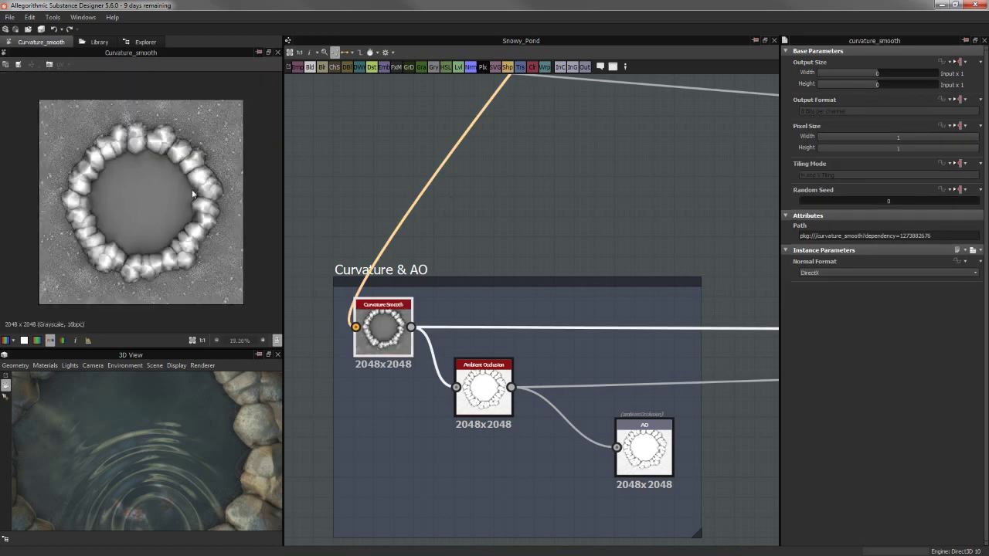
{"action": "double_click", "coordinate": [498, 364]}
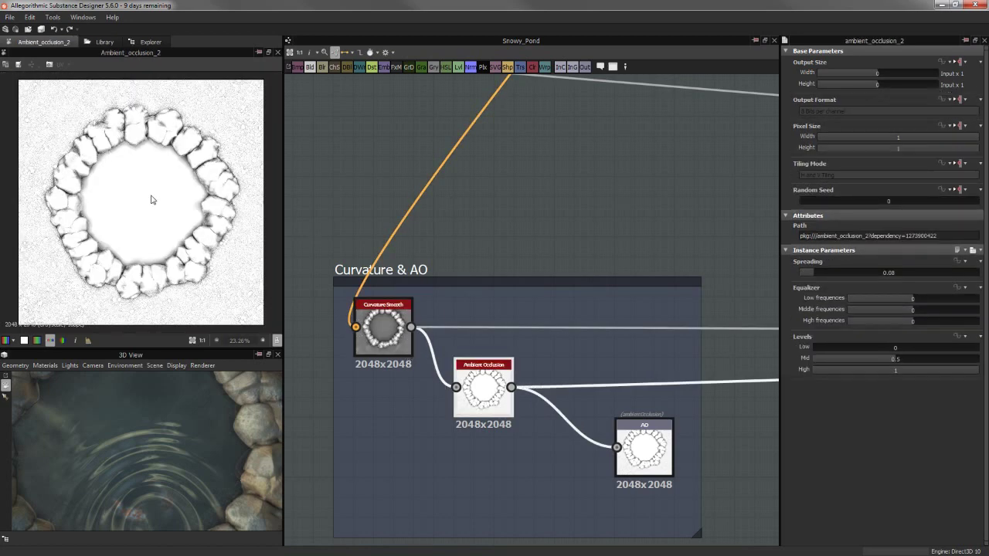
{"action": "scroll", "coordinate": [173, 217], "scroll_direction": "up", "scroll_amount": 1}
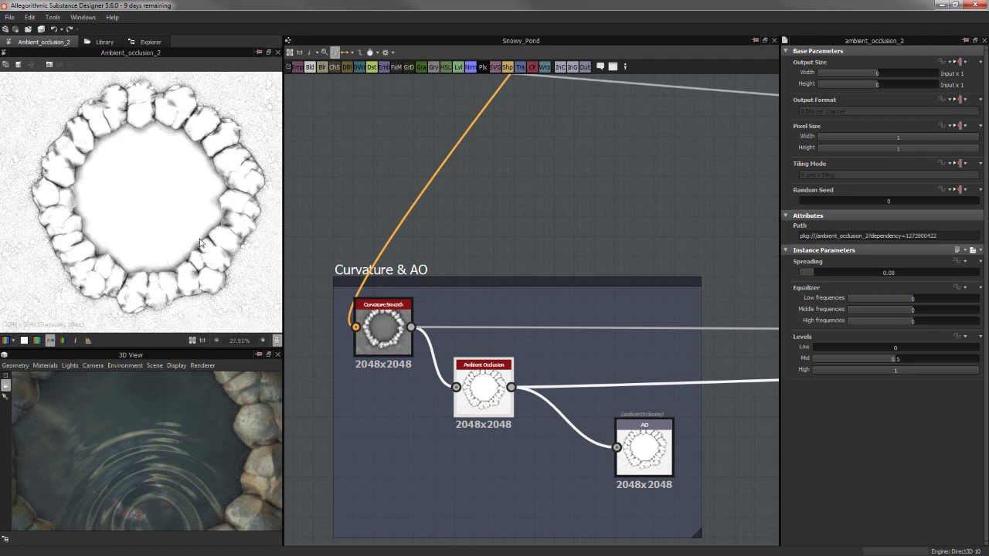
{"action": "scroll", "coordinate": [154, 194], "scroll_direction": "up", "scroll_amount": 2}
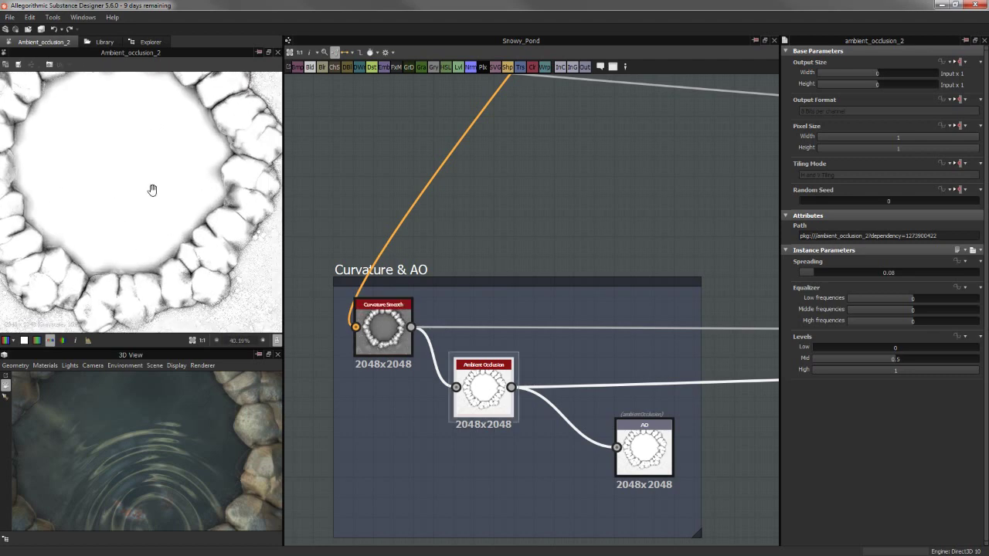
{"action": "scroll", "coordinate": [198, 232], "scroll_direction": "up", "scroll_amount": 1}
{"action": "scroll", "coordinate": [198, 232], "scroll_direction": "up", "scroll_amount": 3}
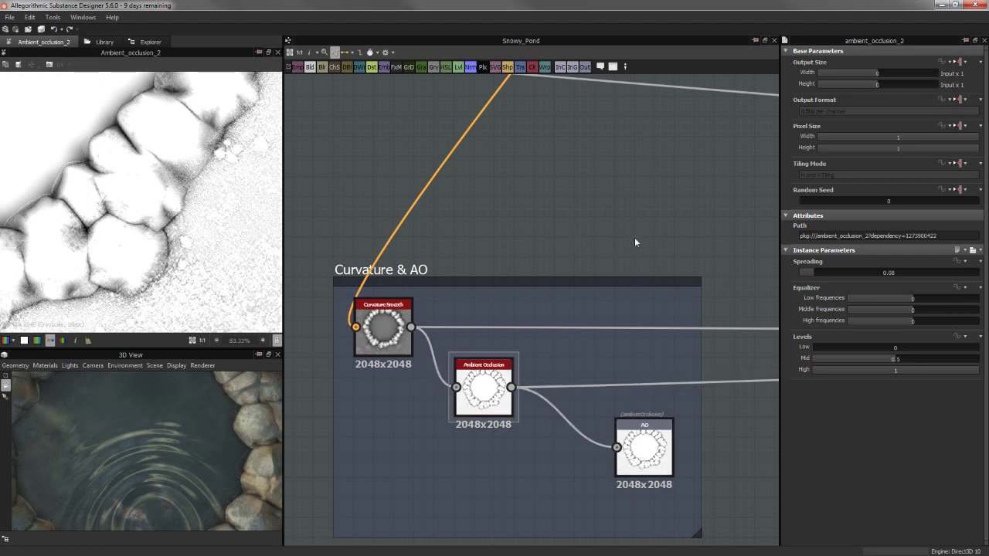
Show the AO output's ambientOcclusion attributes and zoom the graph out
{"action": "left_click", "coordinate": [656, 453]}
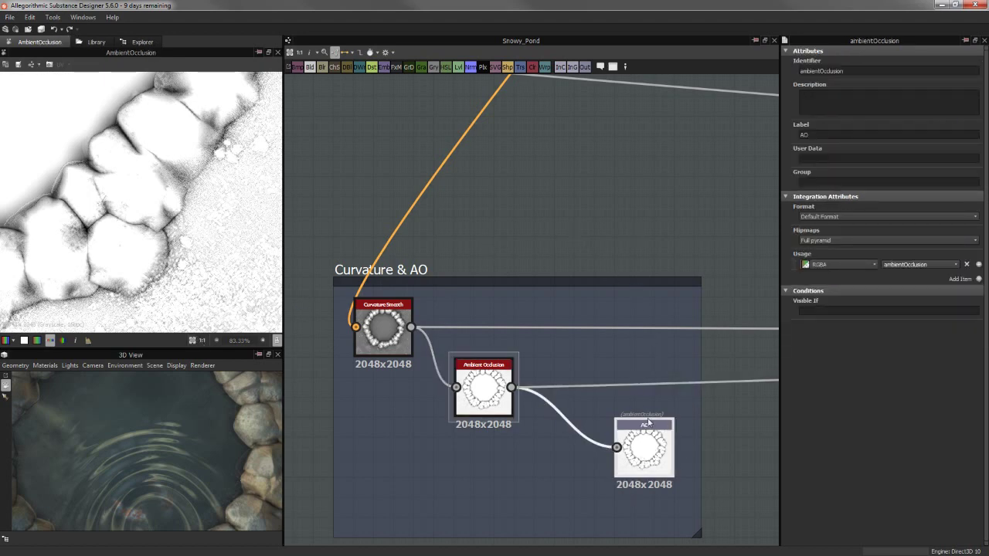
{"action": "scroll", "coordinate": [128, 205], "scroll_direction": "down", "scroll_amount": 2}
{"action": "scroll", "coordinate": [154, 208], "scroll_direction": "down", "scroll_amount": 2}
{"action": "scroll", "coordinate": [195, 209], "scroll_direction": "down", "scroll_amount": 2}
{"action": "scroll", "coordinate": [610, 360], "scroll_direction": "down", "scroll_amount": 3}
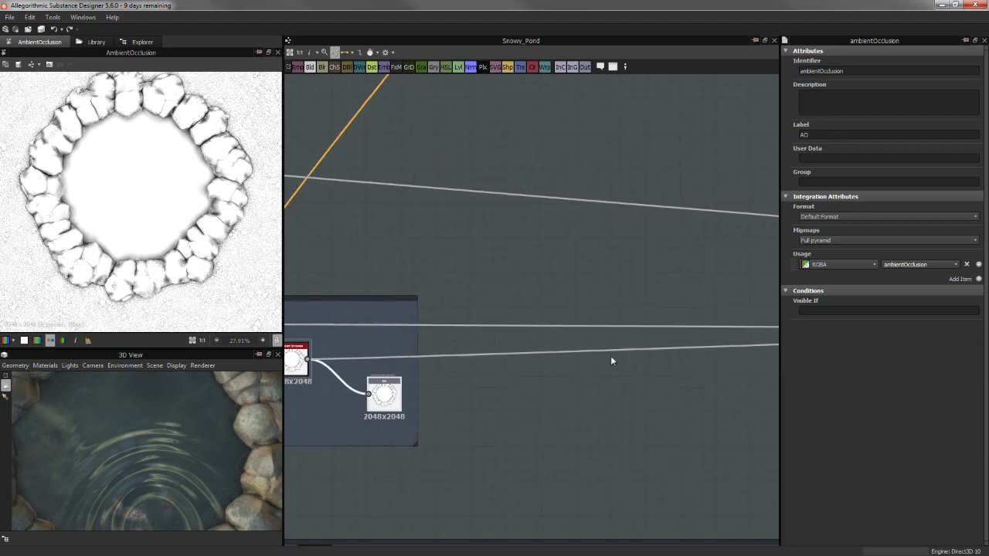
{"action": "scroll", "coordinate": [610, 360], "scroll_direction": "down", "scroll_amount": 2}
Preview the Dirt node's grunge map
{"action": "middle_click_drag", "start_coordinate": [457, 365], "coordinate": [354, 360]}
{"action": "scroll", "coordinate": [445, 365], "scroll_direction": "down", "scroll_amount": 2}
{"action": "scroll", "coordinate": [483, 349], "scroll_direction": "up", "scroll_amount": 3}
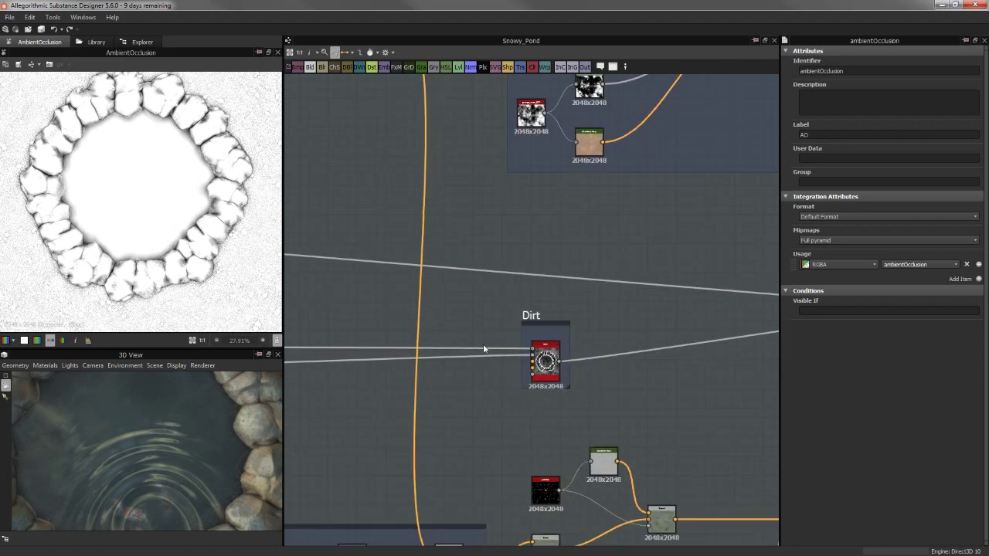
{"action": "scroll", "coordinate": [483, 350], "scroll_direction": "down", "scroll_amount": 1}
{"action": "double_click", "coordinate": [558, 360]}
Return to the Curvature & AO frame and preview the Ambient Occlusion map (Spreading 0.08)
{"action": "scroll", "coordinate": [526, 281], "scroll_direction": "down", "scroll_amount": 1}
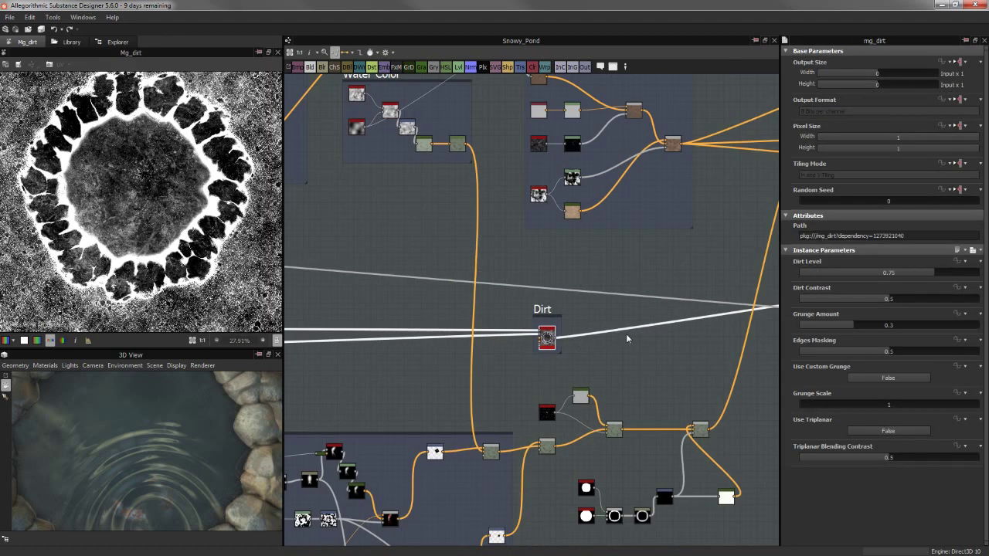
{"action": "mouse_move", "coordinate": [626, 339]}
{"action": "middle_mouse_down"}
{"action": "mouse_move", "coordinate": [555, 366]}
{"action": "mouse_move", "coordinate": [486, 439]}
{"action": "middle_mouse_up"}
{"action": "scroll", "coordinate": [554, 371], "scroll_direction": "down", "scroll_amount": 1}
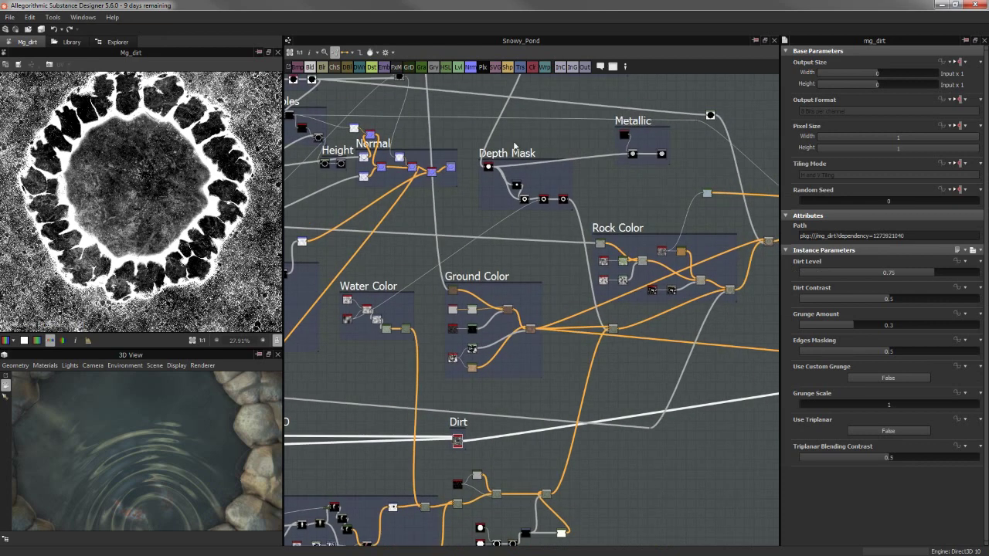
{"action": "middle_click_drag", "start_coordinate": [514, 259], "coordinate": [466, 318]}
{"action": "middle_click_drag", "start_coordinate": [362, 316], "coordinate": [543, 314]}
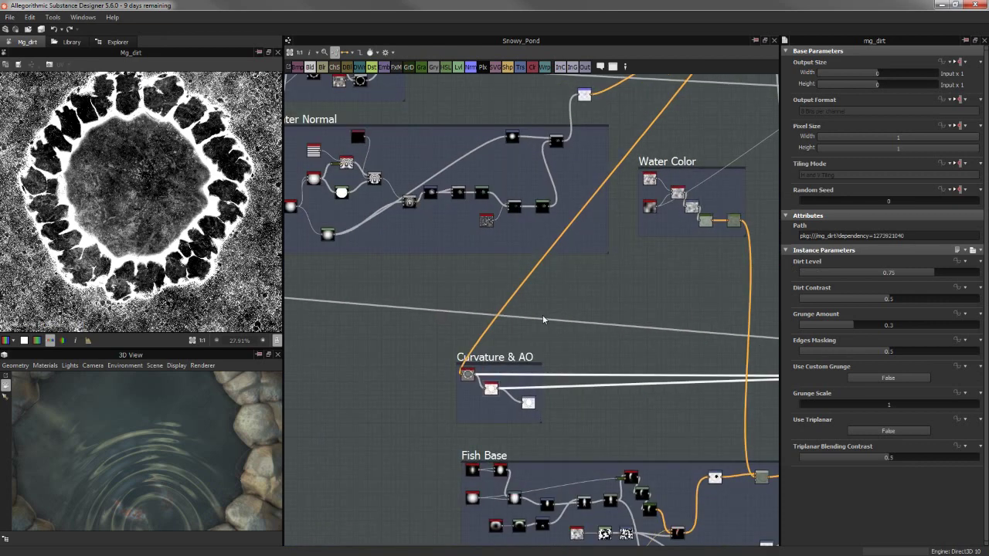
{"action": "scroll", "coordinate": [543, 314], "scroll_direction": "up", "scroll_amount": 3}
{"action": "double_click", "coordinate": [444, 456]}
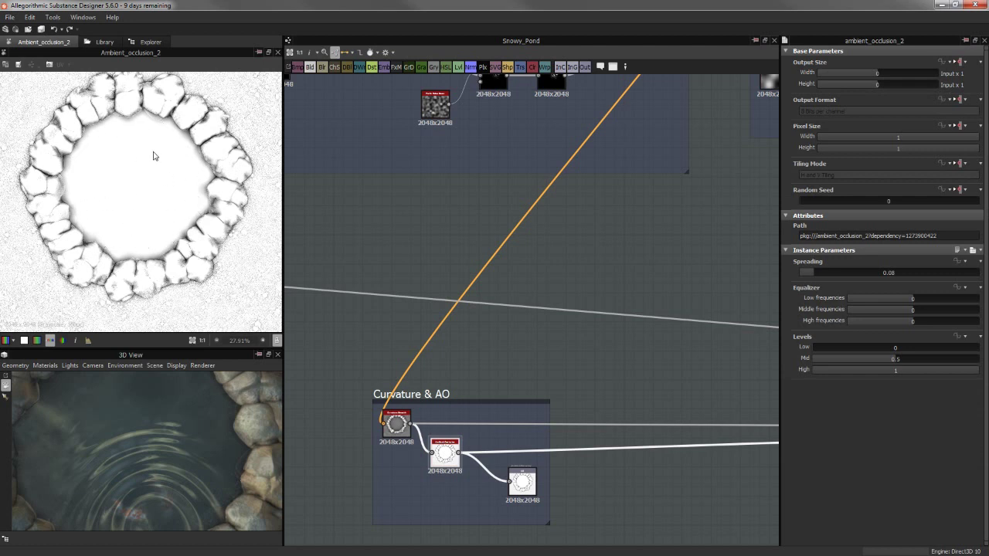
Bring the Dirt and Water Color frames into view in the graph
{"action": "scroll", "coordinate": [205, 199], "scroll_direction": "up", "scroll_amount": 5}
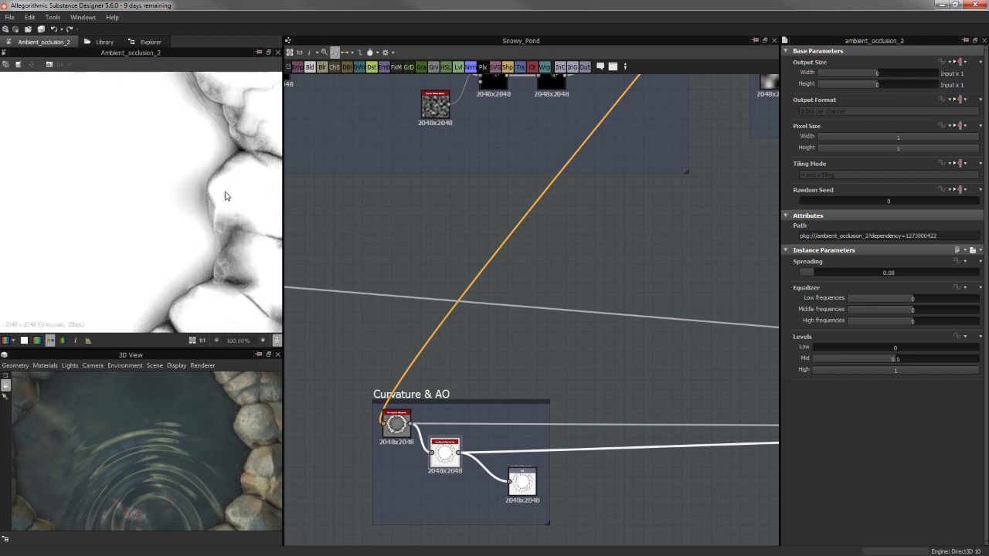
{"action": "scroll", "coordinate": [220, 144], "scroll_direction": "down", "scroll_amount": 1}
{"action": "scroll", "coordinate": [205, 162], "scroll_direction": "down", "scroll_amount": 1}
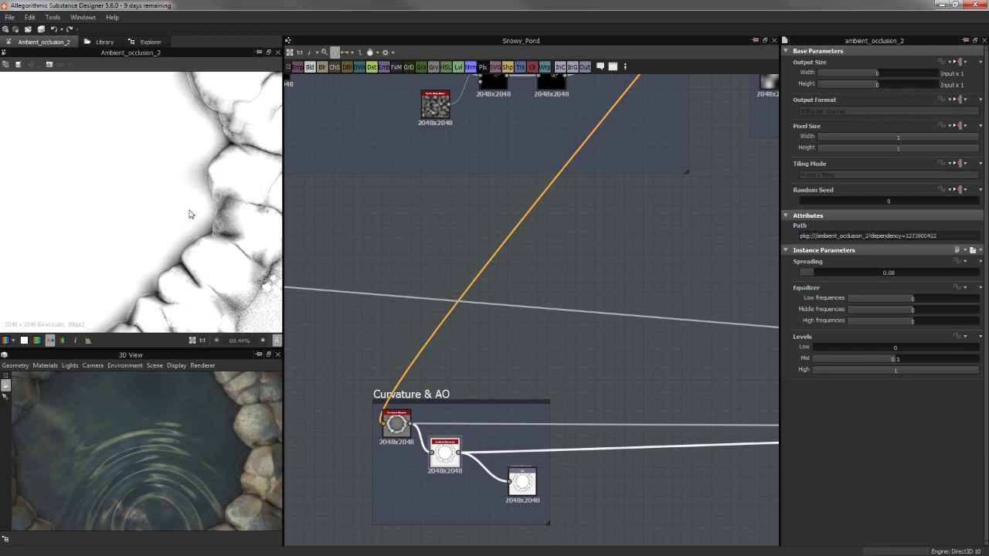
{"action": "scroll", "coordinate": [495, 298], "scroll_direction": "up", "scroll_amount": 2}
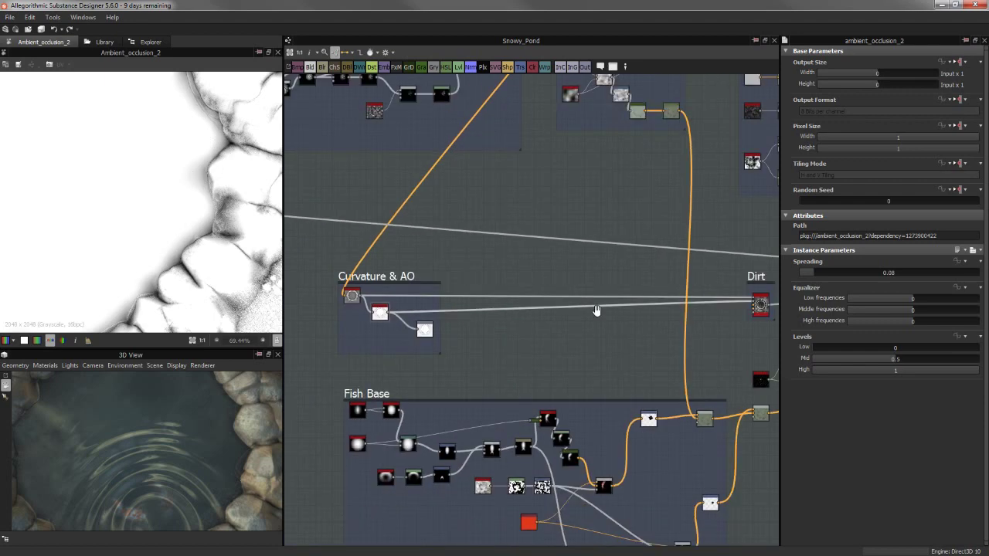
{"action": "mouse_move", "coordinate": [596, 311]}
{"action": "middle_mouse_down"}
{"action": "mouse_move", "coordinate": [432, 348]}
{"action": "mouse_move", "coordinate": [333, 410]}
{"action": "middle_mouse_up"}
Zoom in until Clouds 2, Perlin Noise 2, blur, Gradient Map and HSL are readable
{"action": "scroll", "coordinate": [438, 375], "scroll_direction": "down", "scroll_amount": 2}
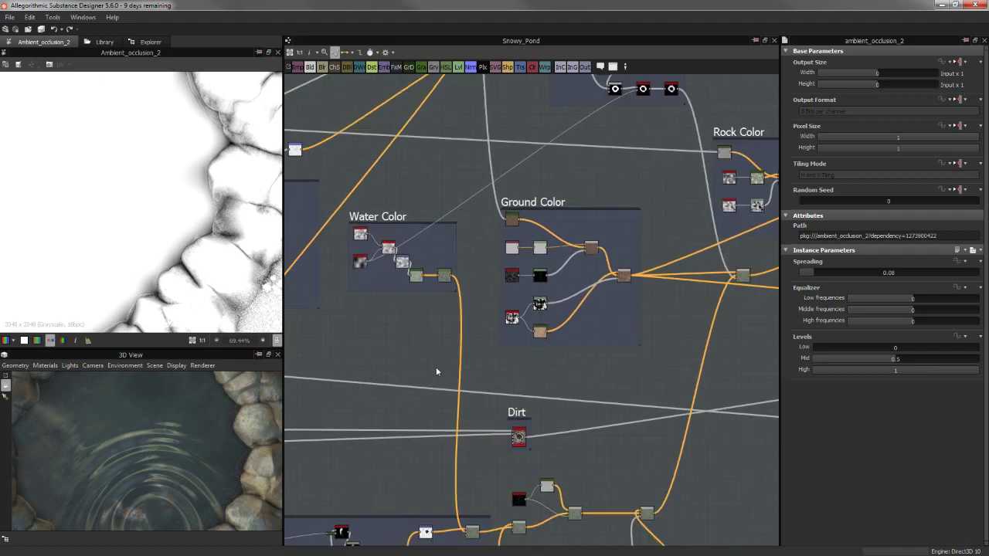
{"action": "scroll", "coordinate": [436, 371], "scroll_direction": "down", "scroll_amount": 3}
{"action": "scroll", "coordinate": [363, 379], "scroll_direction": "up", "scroll_amount": 1}
{"action": "scroll", "coordinate": [363, 383], "scroll_direction": "up", "scroll_amount": 1}
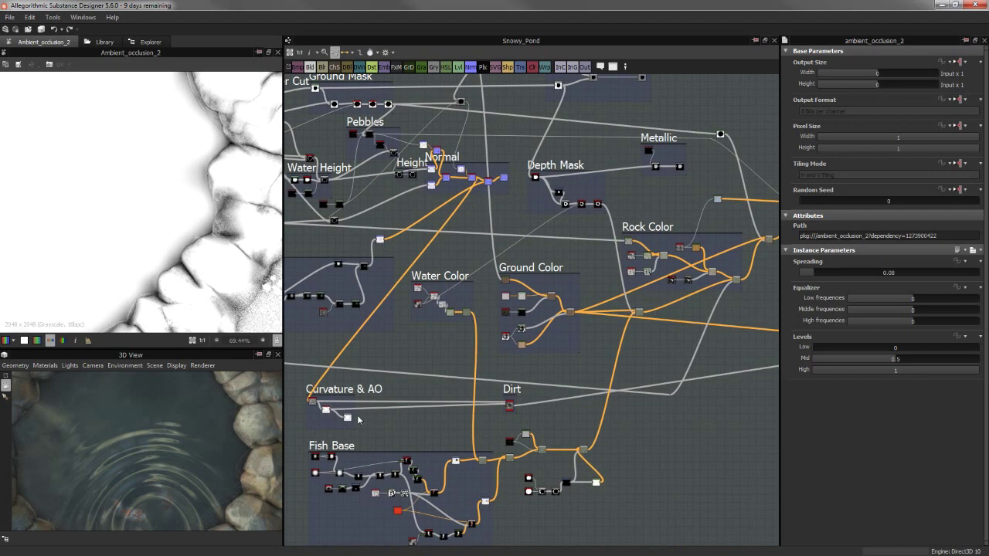
{"action": "scroll", "coordinate": [465, 281], "scroll_direction": "up", "scroll_amount": 1}
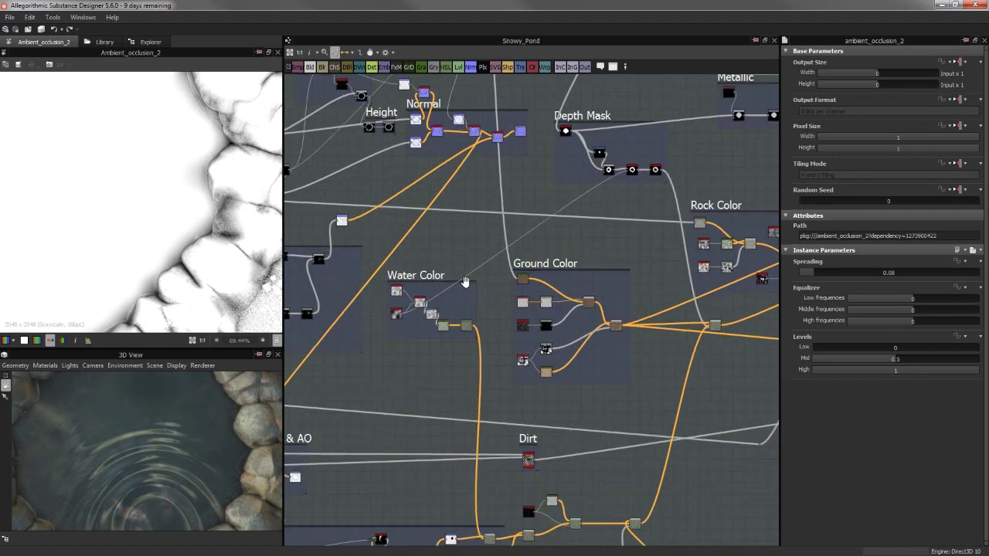
{"action": "middle_click_drag", "start_coordinate": [469, 277], "coordinate": [565, 172]}
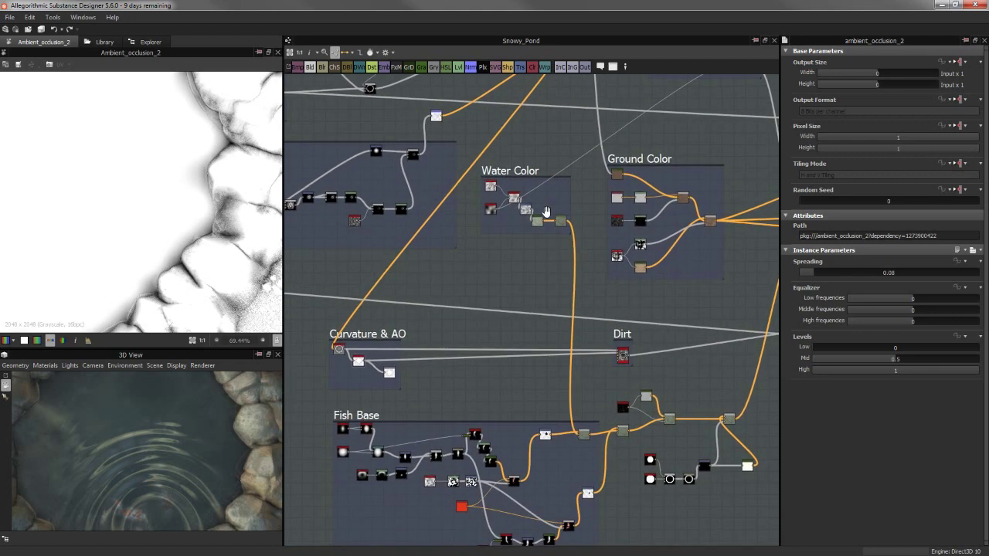
{"action": "scroll", "coordinate": [517, 242], "scroll_direction": "up", "scroll_amount": 2}
{"action": "scroll", "coordinate": [518, 242], "scroll_direction": "up", "scroll_amount": 1}
{"action": "scroll", "coordinate": [507, 254], "scroll_direction": "up", "scroll_amount": 2}
Preview the Clouds 2 and Perlin Noise 2 textures in the Water Color frame
{"action": "middle_click_drag", "start_coordinate": [457, 254], "coordinate": [579, 205]}
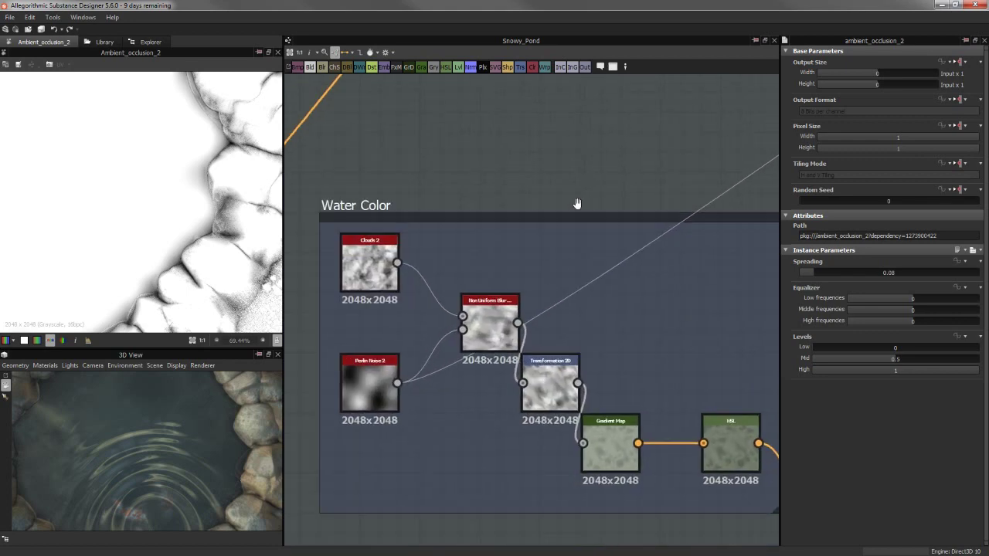
{"action": "scroll", "coordinate": [92, 164], "scroll_direction": "down", "scroll_amount": 2}
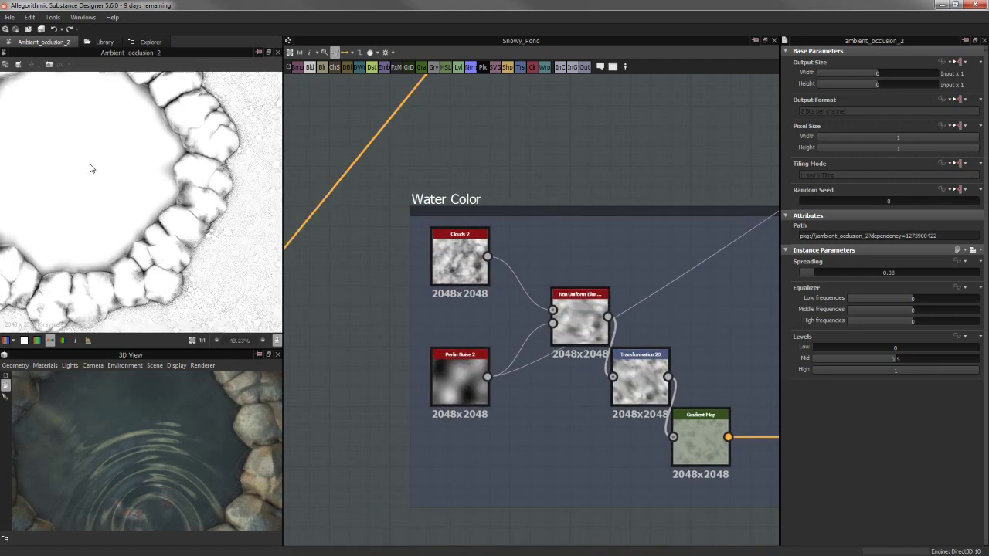
{"action": "double_click", "coordinate": [441, 253]}
{"action": "scroll", "coordinate": [147, 209], "scroll_direction": "down", "scroll_amount": 3}
{"action": "scroll", "coordinate": [147, 209], "scroll_direction": "up", "scroll_amount": 1}
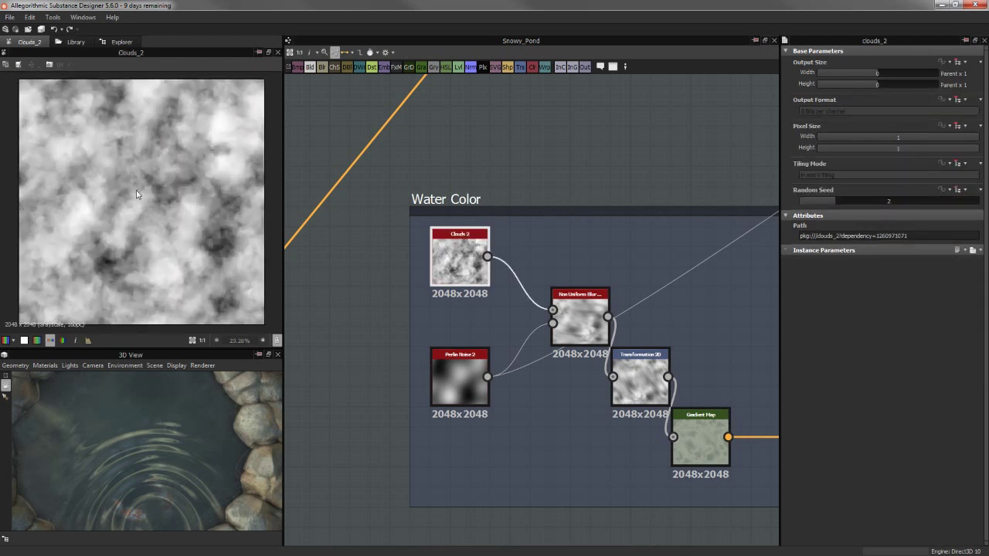
{"action": "double_click", "coordinate": [472, 386]}
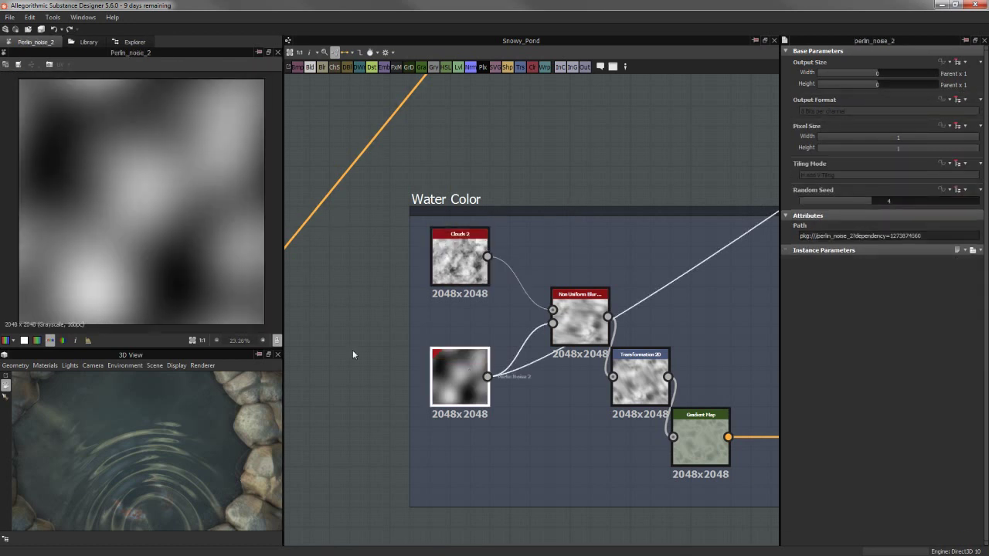
{"action": "scroll", "coordinate": [152, 262], "scroll_direction": "up", "scroll_amount": 2}
Preview the Non Uniform Blur, trying Asymmetry 0.73 before resetting it to 0.18
{"action": "double_click", "coordinate": [579, 313]}
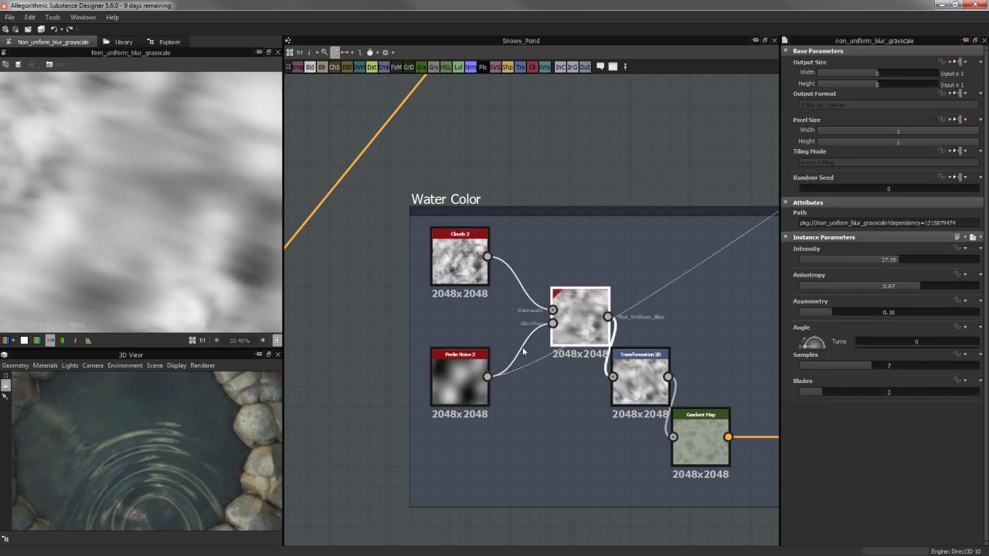
{"action": "scroll", "coordinate": [573, 273], "scroll_direction": "up", "scroll_amount": 2}
{"action": "scroll", "coordinate": [596, 276], "scroll_direction": "up", "scroll_amount": 2}
{"action": "middle_click_drag", "start_coordinate": [528, 212], "coordinate": [416, 239]}
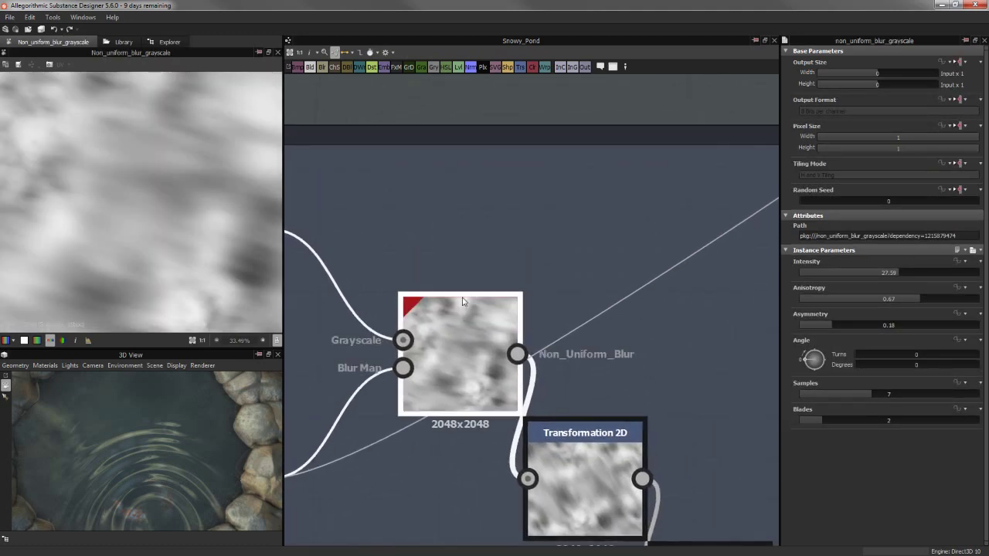
{"action": "left_click_drag", "start_coordinate": [463, 315], "coordinate": [463, 256]}
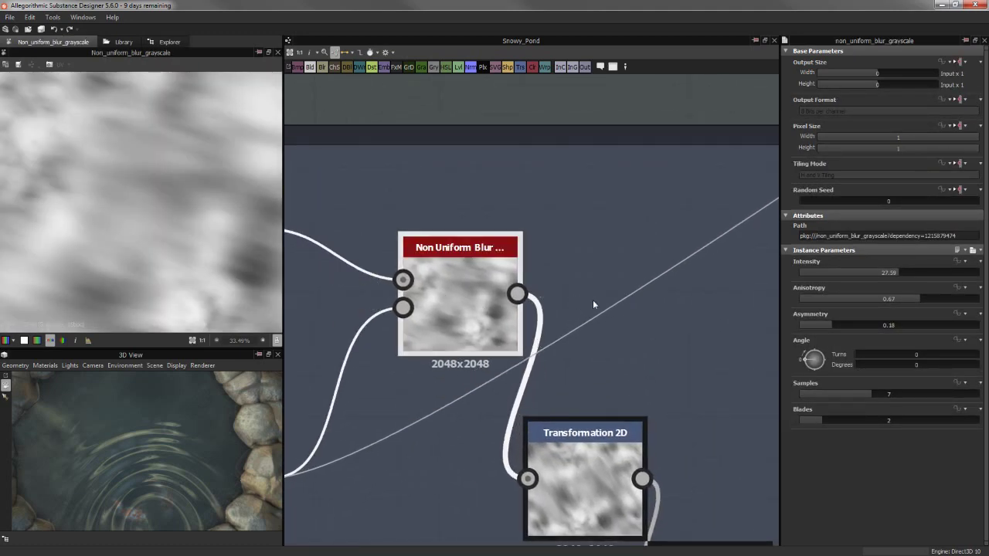
{"action": "scroll", "coordinate": [475, 262], "scroll_direction": "down", "scroll_amount": 3}
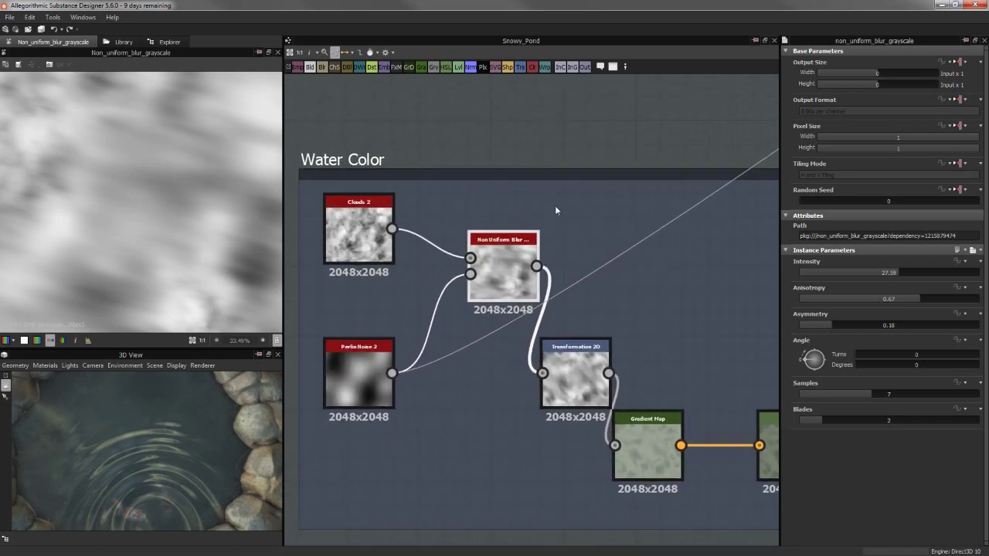
{"action": "scroll", "coordinate": [189, 207], "scroll_direction": "down", "scroll_amount": 2}
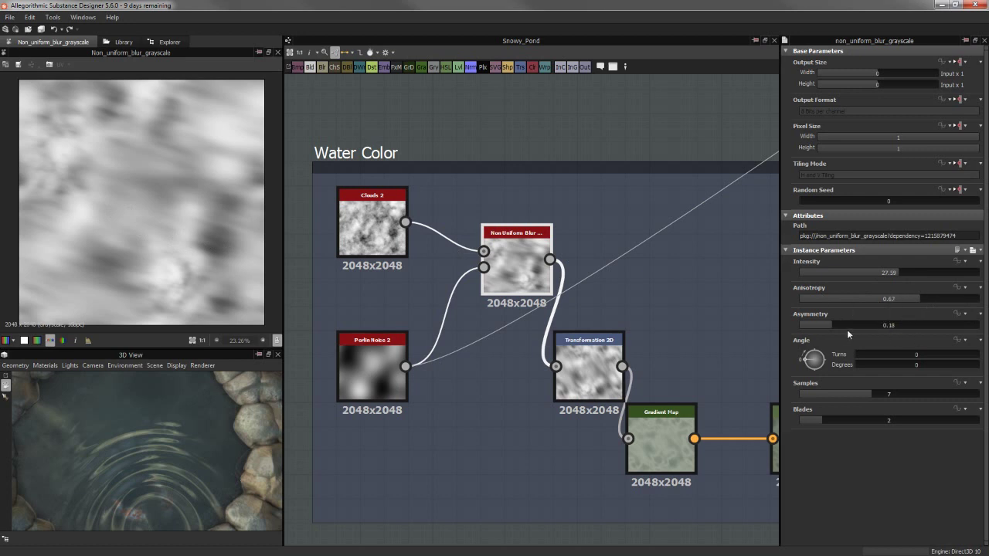
{"action": "left_click_drag", "start_coordinate": [847, 329], "coordinate": [931, 323]}
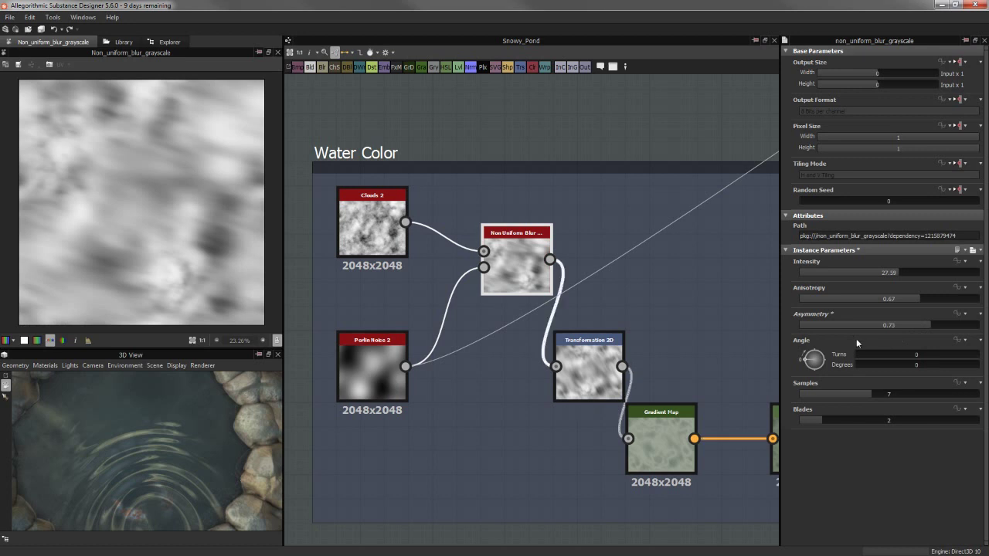
{"action": "left_click", "coordinate": [832, 325]}
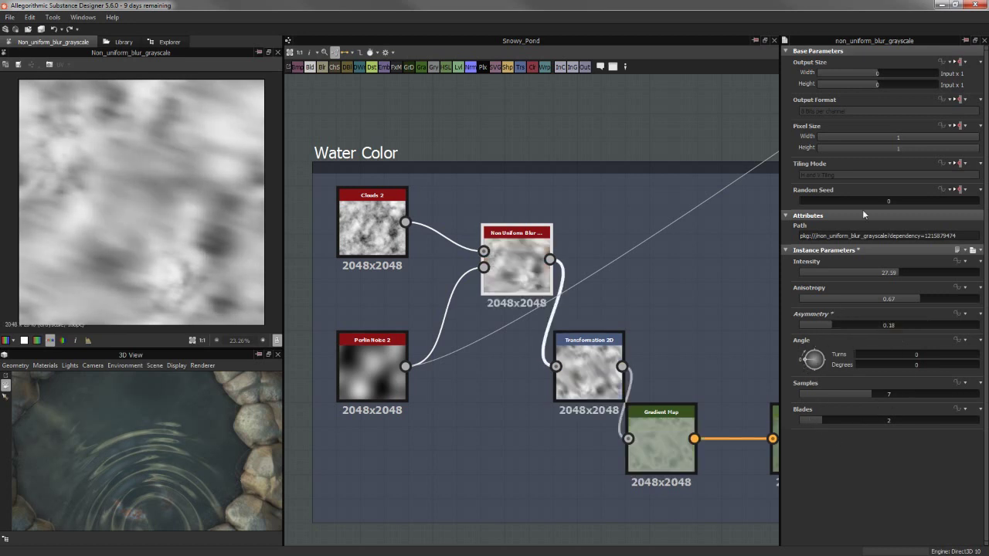
{"action": "middle_click_drag", "start_coordinate": [674, 311], "coordinate": [619, 261]}
Preview the Transformation 2D offset and the Gradient Map colouring
{"action": "left_click", "coordinate": [544, 306]}
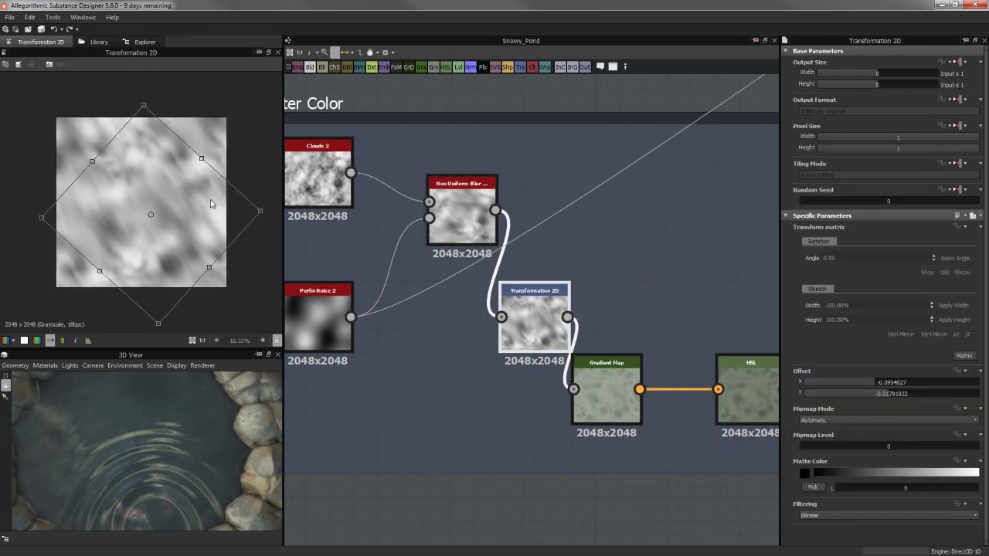
{"action": "scroll", "coordinate": [116, 218], "scroll_direction": "down", "scroll_amount": 1}
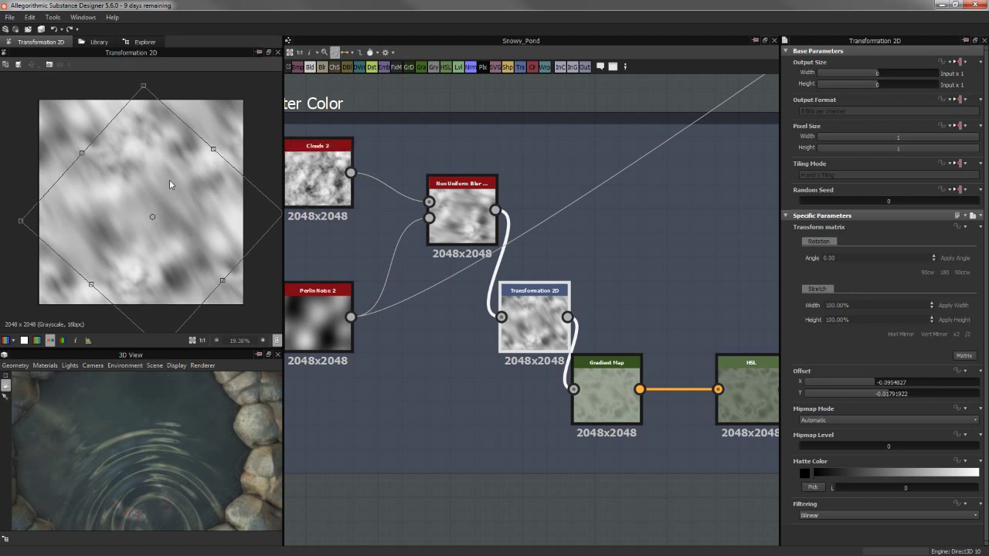
{"action": "middle_click_drag", "start_coordinate": [668, 309], "coordinate": [627, 289]}
{"action": "left_click", "coordinate": [607, 369]}
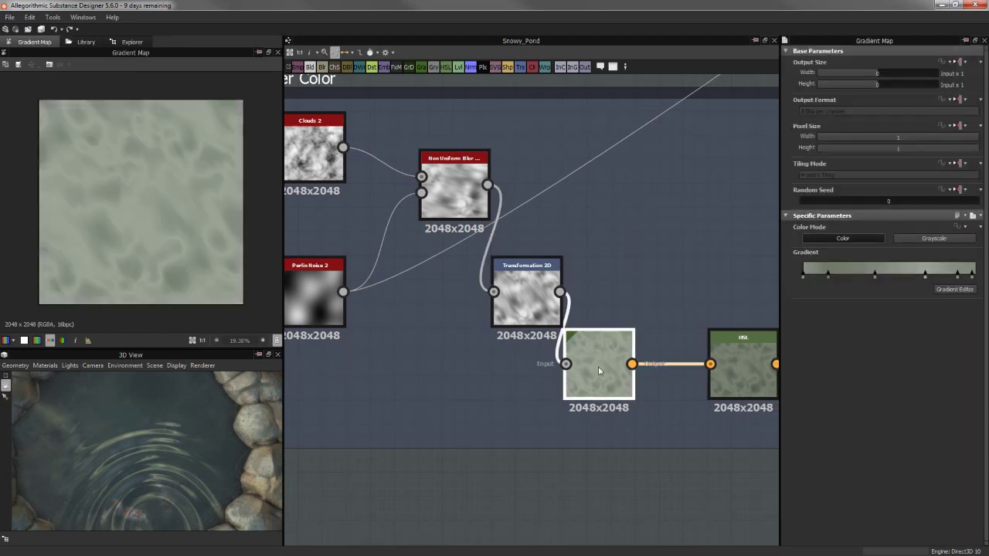
{"action": "scroll", "coordinate": [129, 206], "scroll_direction": "up", "scroll_amount": 2}
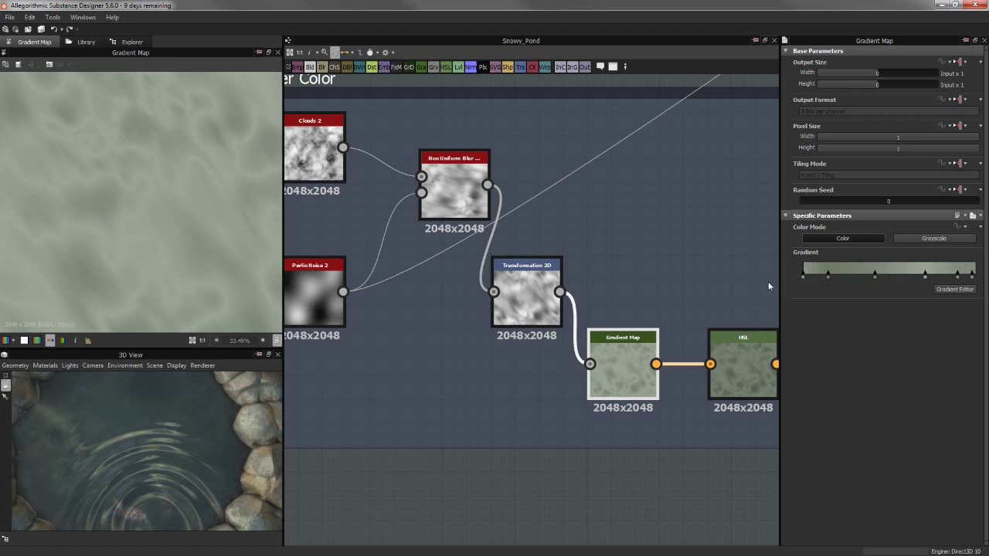
Preview the HSL-tinted green water (Hue 0.5, Saturation 0.5, Lightness 0.43)
{"action": "middle_click_drag", "start_coordinate": [655, 334], "coordinate": [506, 313]}
{"action": "double_click", "coordinate": [598, 343]}
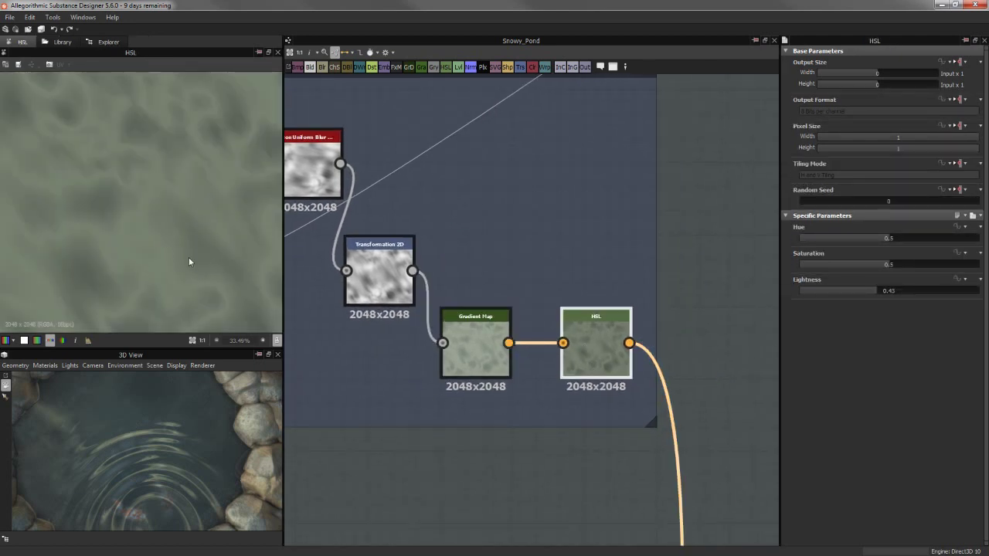
{"action": "scroll", "coordinate": [189, 257], "scroll_direction": "down", "scroll_amount": 2}
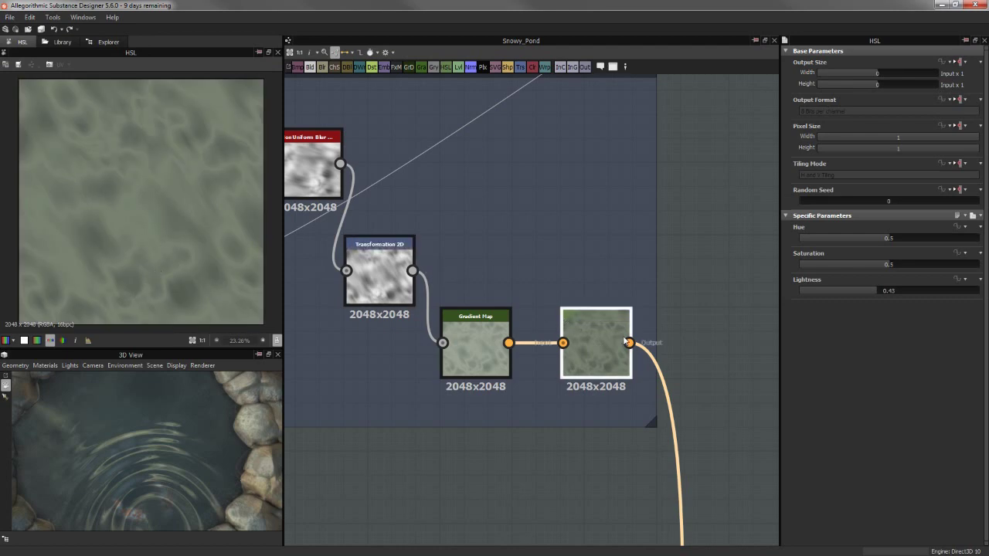
{"action": "left_click_drag", "start_coordinate": [591, 318], "coordinate": [615, 318]}
{"action": "scroll", "coordinate": [563, 214], "scroll_direction": "down", "scroll_amount": 2}
{"action": "middle_click_drag", "start_coordinate": [618, 376], "coordinate": [649, 239]}
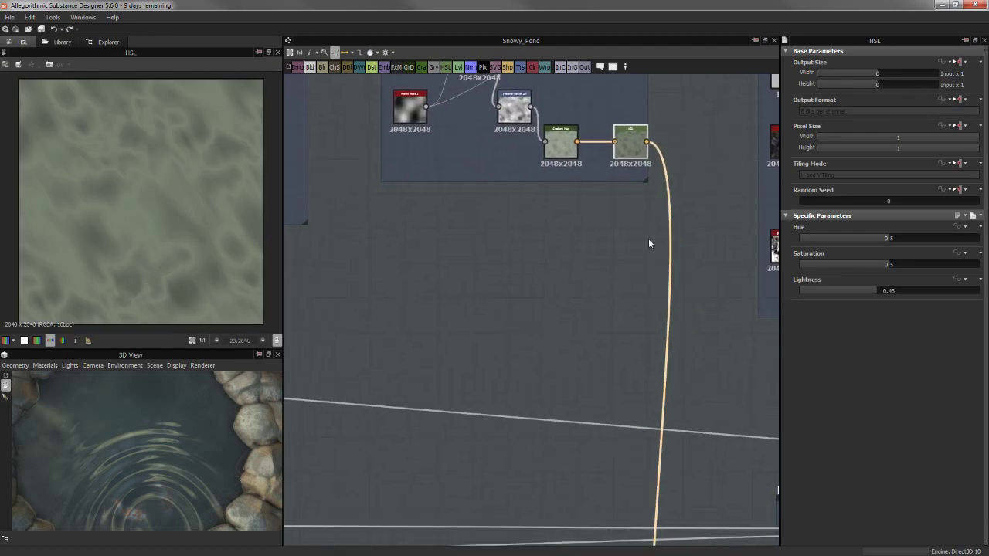
{"action": "scroll", "coordinate": [653, 301], "scroll_direction": "down", "scroll_amount": 3}
{"action": "mouse_move", "coordinate": [653, 301]}
{"action": "middle_mouse_down"}
{"action": "mouse_move", "coordinate": [640, 291]}
{"action": "mouse_move", "coordinate": [594, 121]}
{"action": "middle_mouse_up"}
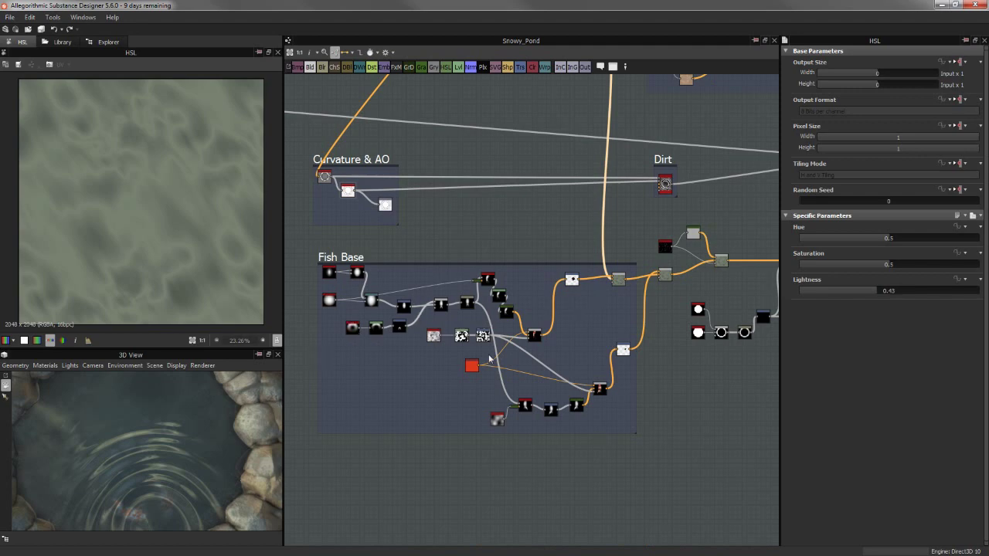
Zoom the graph in on the Fish Base frame
{"action": "scroll", "coordinate": [605, 404], "scroll_direction": "up", "scroll_amount": 2}
{"action": "mouse_move", "coordinate": [473, 301]}
{"action": "middle_mouse_down"}
{"action": "mouse_move", "coordinate": [609, 349]}
{"action": "mouse_move", "coordinate": [524, 291]}
{"action": "middle_mouse_up"}
{"action": "scroll", "coordinate": [587, 344], "scroll_direction": "up", "scroll_amount": 2}
{"action": "scroll", "coordinate": [114, 453], "scroll_direction": "down", "scroll_amount": 3}
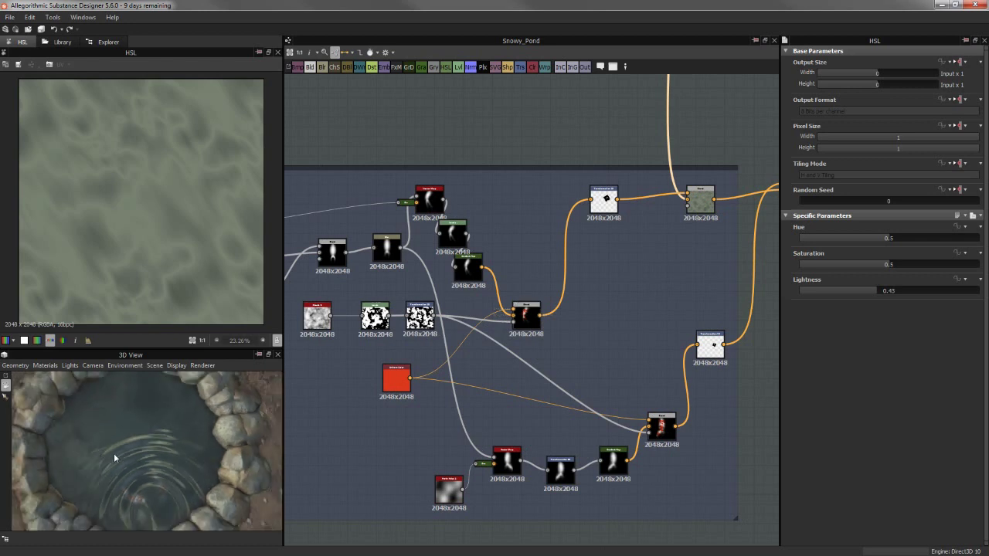
{"action": "scroll", "coordinate": [158, 453], "scroll_direction": "up", "scroll_amount": 3}
{"action": "scroll", "coordinate": [137, 454], "scroll_direction": "up", "scroll_amount": 2}
{"action": "scroll", "coordinate": [138, 433], "scroll_direction": "up", "scroll_amount": 2}
{"action": "scroll", "coordinate": [138, 419], "scroll_direction": "up", "scroll_amount": 2}
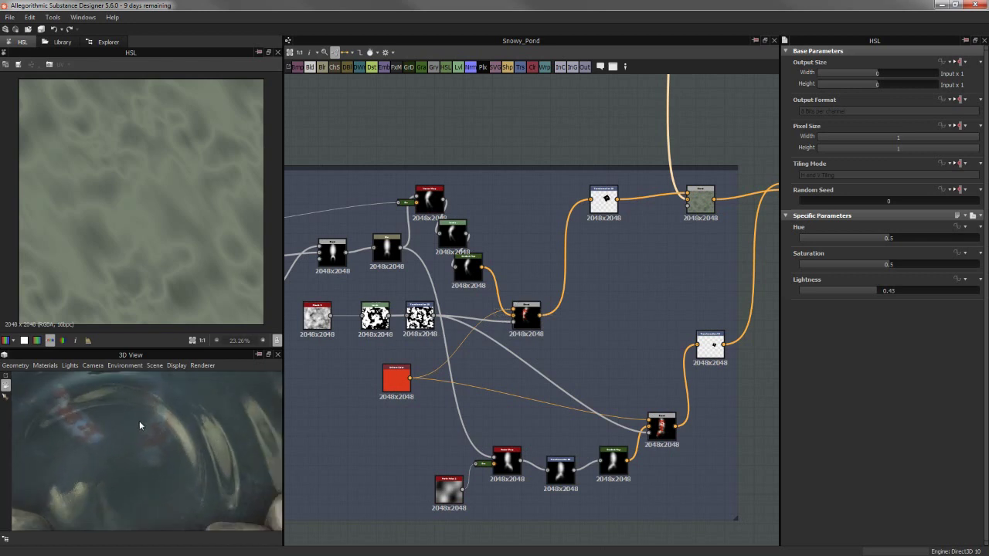
{"action": "scroll", "coordinate": [102, 420], "scroll_direction": "up", "scroll_amount": 2}
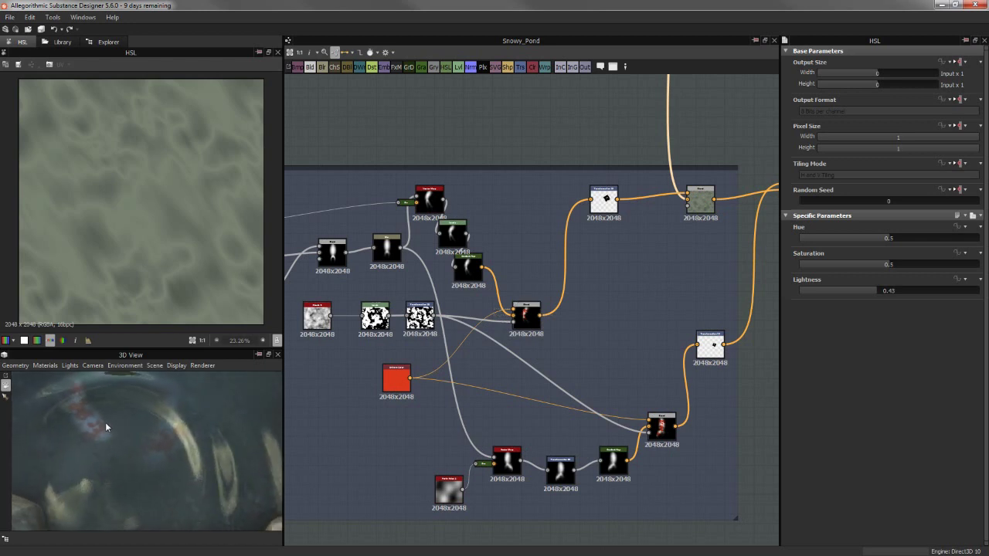
{"action": "scroll", "coordinate": [108, 424], "scroll_direction": "down", "scroll_amount": 1}
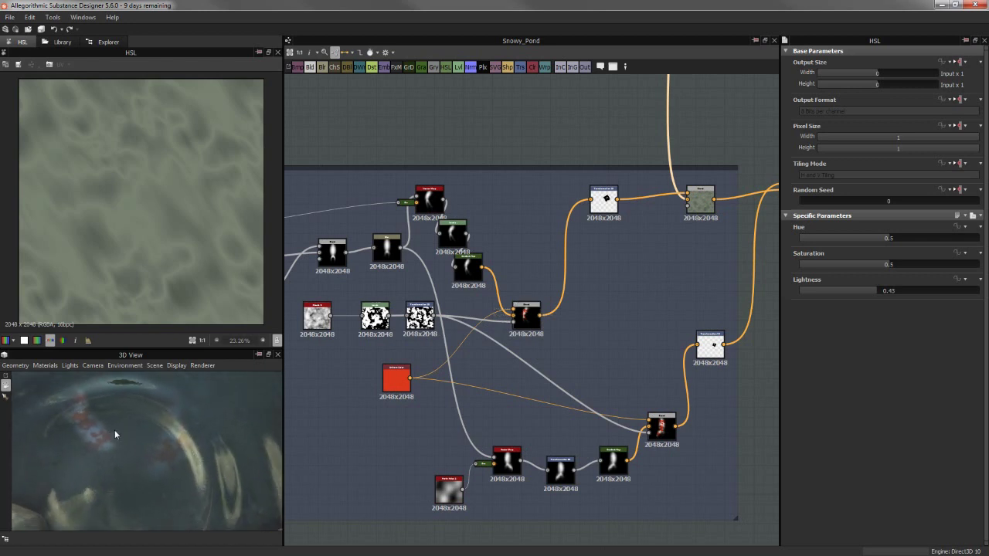
Preview the narrow elliptical and round paraboloid Shape outputs
{"action": "middle_click_drag", "start_coordinate": [347, 407], "coordinate": [499, 451]}
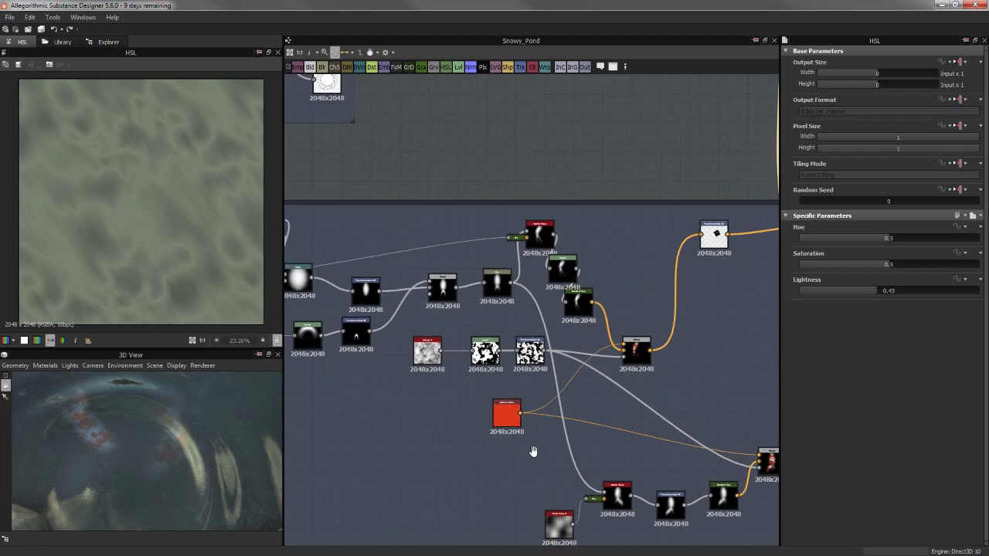
{"action": "scroll", "coordinate": [500, 455], "scroll_direction": "down", "scroll_amount": 2}
{"action": "middle_click_drag", "start_coordinate": [472, 368], "coordinate": [507, 378]}
{"action": "scroll", "coordinate": [508, 378], "scroll_direction": "up", "scroll_amount": 4}
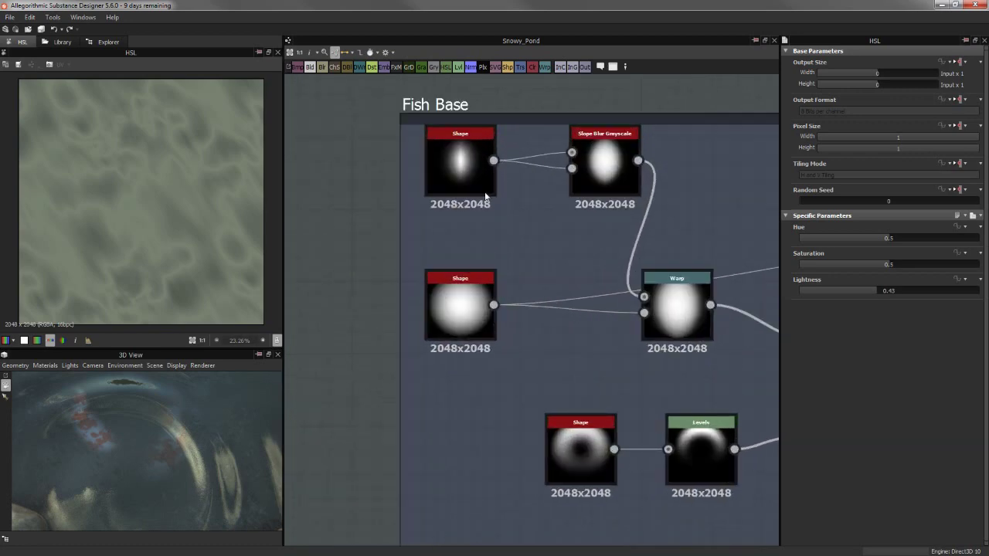
{"action": "left_click", "coordinate": [477, 165]}
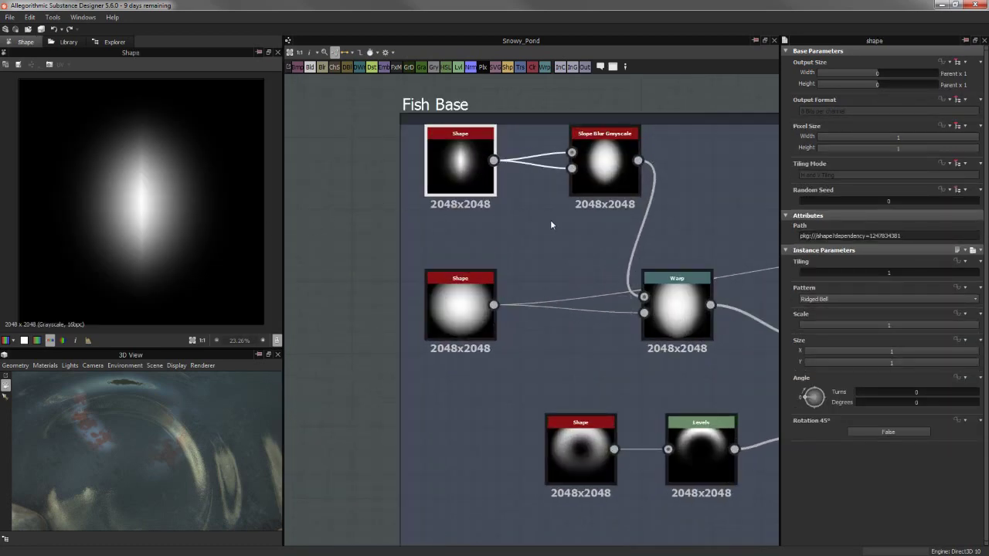
{"action": "scroll", "coordinate": [550, 225], "scroll_direction": "down", "scroll_amount": 1}
{"action": "middle_click_drag", "start_coordinate": [511, 311], "coordinate": [489, 319]}
{"action": "scroll", "coordinate": [456, 253], "scroll_direction": "down", "scroll_amount": 2}
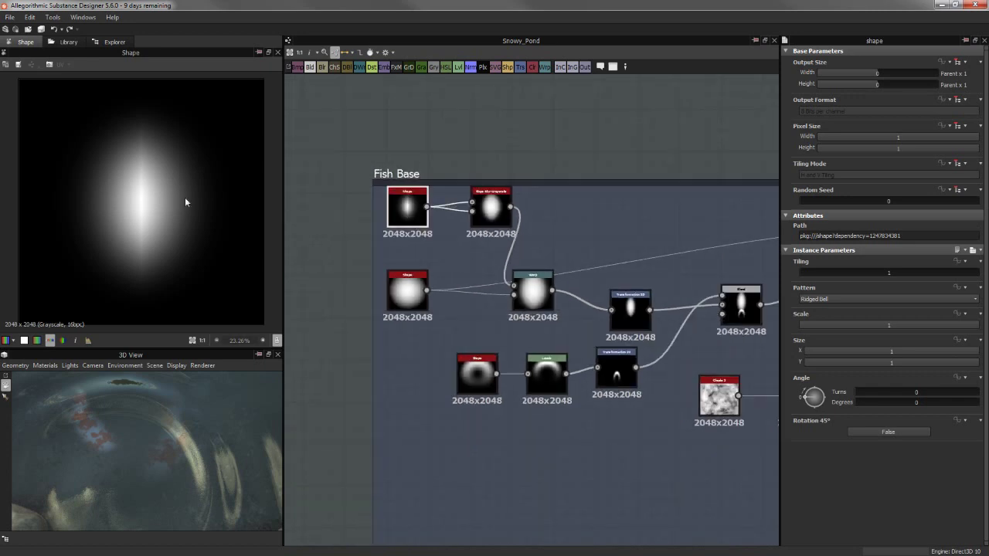
{"action": "scroll", "coordinate": [160, 184], "scroll_direction": "up", "scroll_amount": 2}
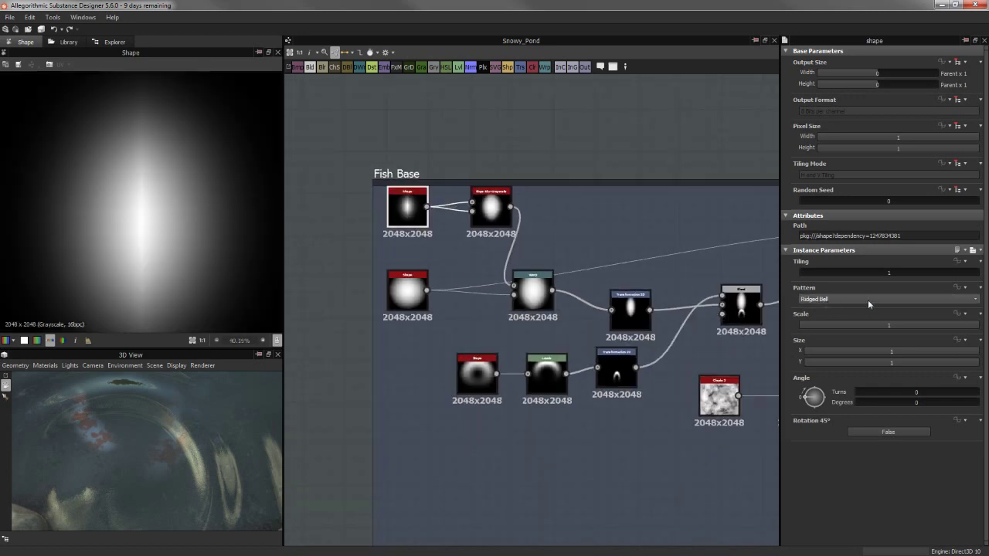
{"action": "left_click", "coordinate": [416, 289]}
Preview the Slope Blur Grayscale, Warp and stretched Transformation 2D fish body
{"action": "left_click", "coordinate": [506, 212]}
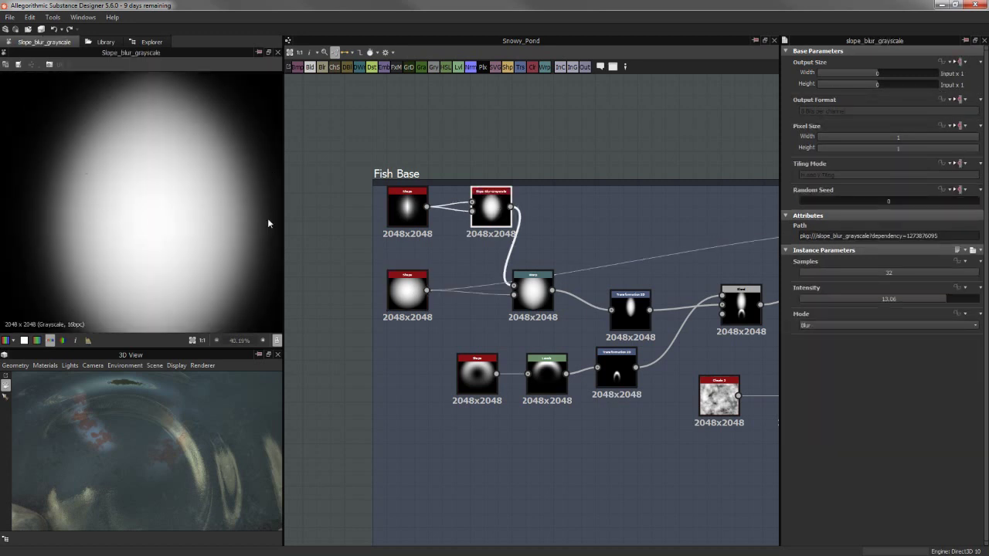
{"action": "left_click", "coordinate": [518, 297]}
{"action": "left_click", "coordinate": [414, 300]}
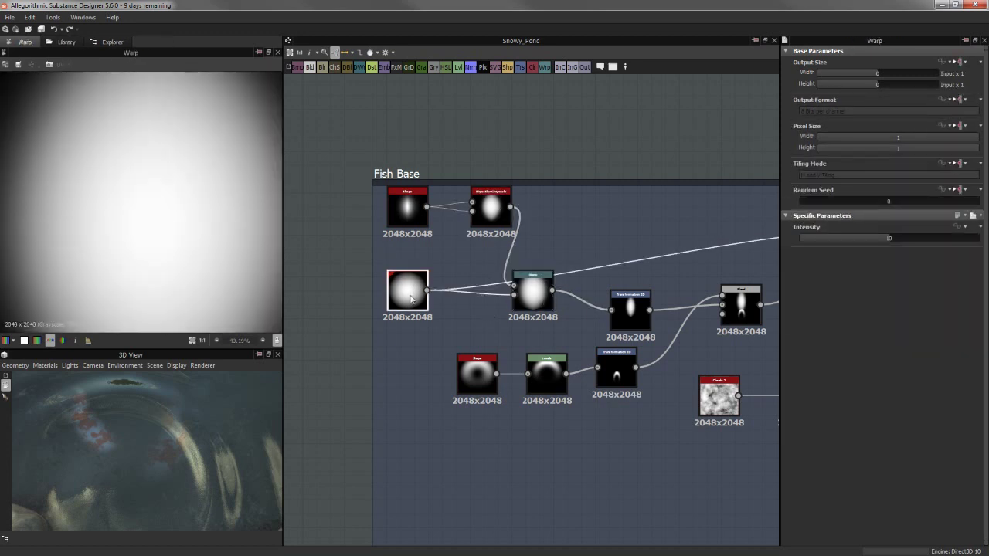
{"action": "scroll", "coordinate": [141, 240], "scroll_direction": "down", "scroll_amount": 3}
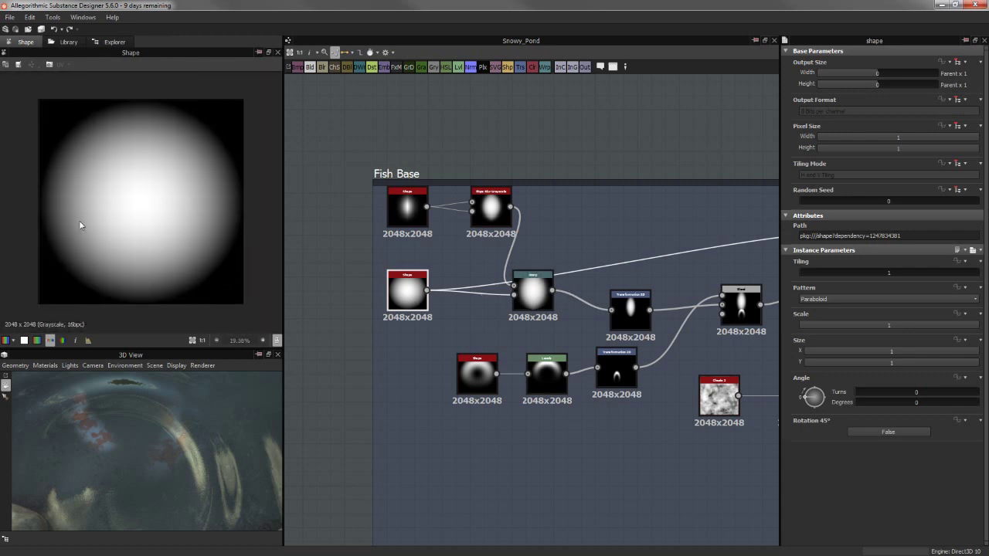
{"action": "left_click", "coordinate": [529, 286]}
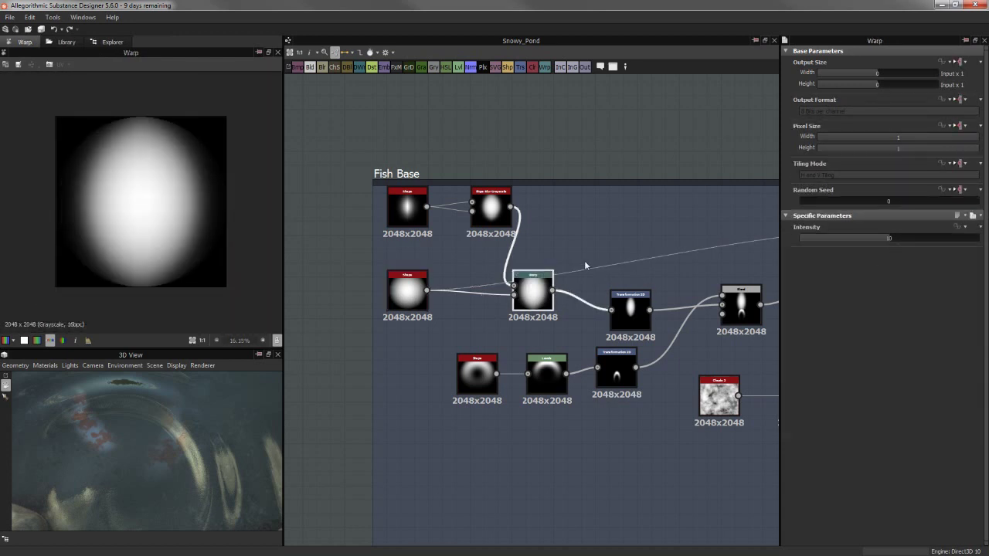
{"action": "key", "text": "f"}
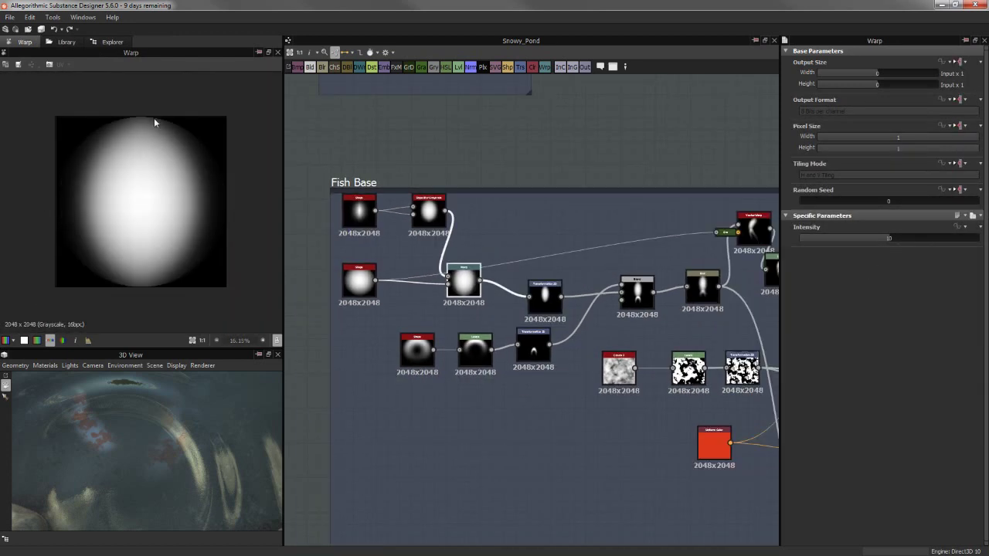
{"action": "scroll", "coordinate": [155, 97], "scroll_direction": "up", "scroll_amount": 2}
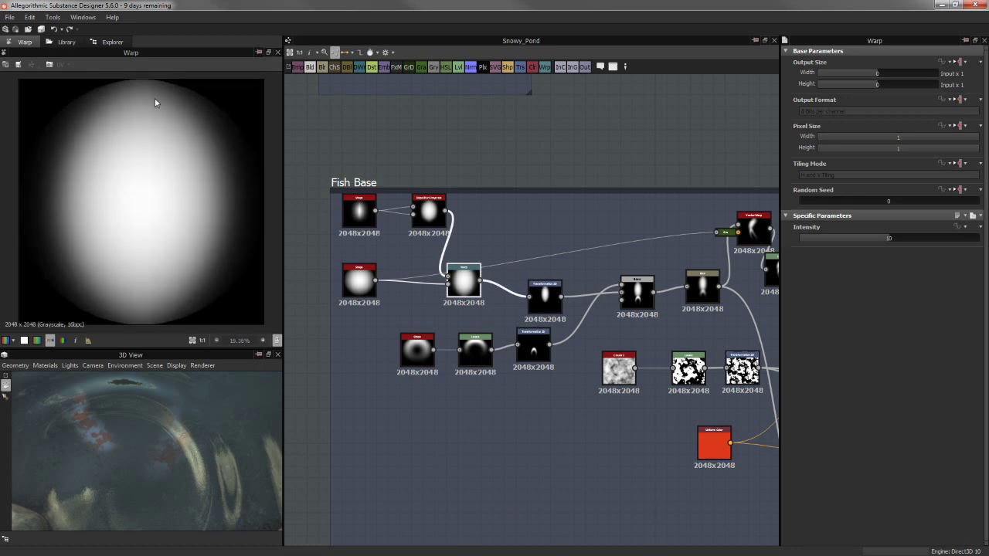
{"action": "scroll", "coordinate": [150, 175], "scroll_direction": "up", "scroll_amount": 1}
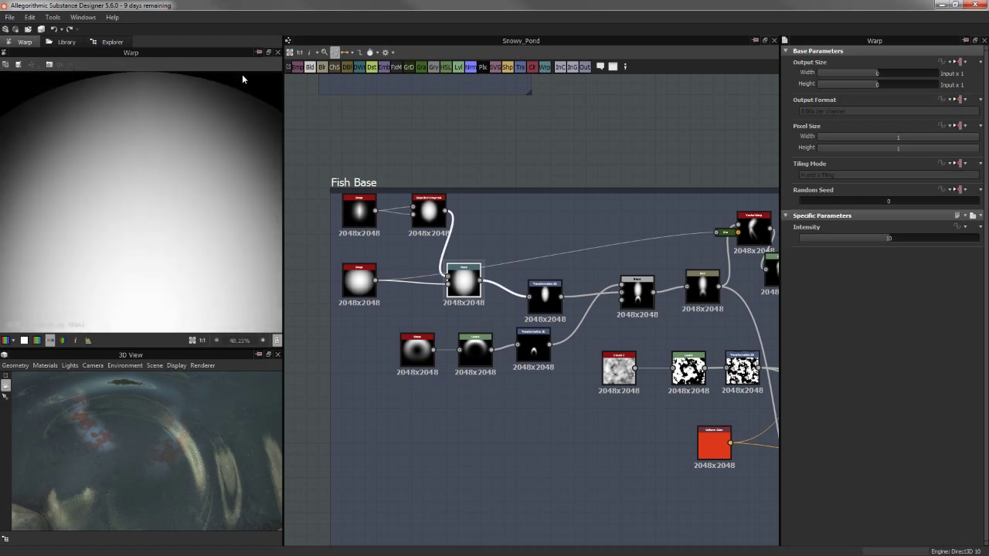
{"action": "scroll", "coordinate": [228, 116], "scroll_direction": "down", "scroll_amount": 2}
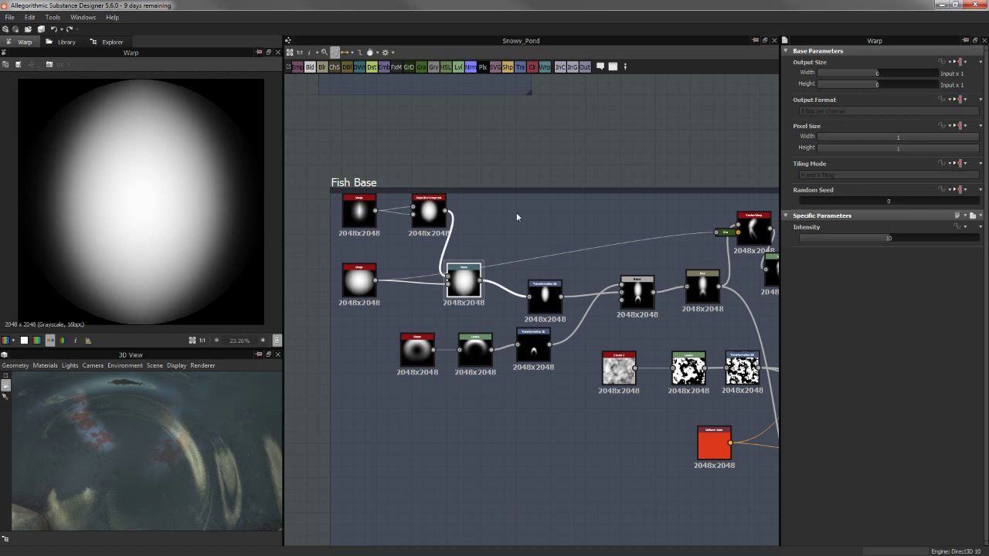
{"action": "left_click", "coordinate": [503, 292]}
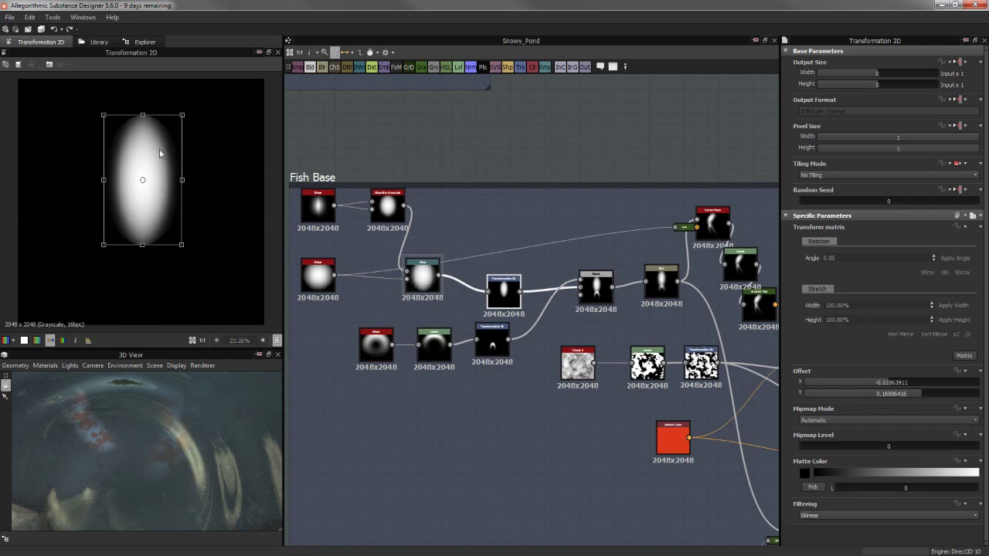
Preview the tail's ring Shape, its Levels crescent and repositioned Transformation 2D
{"action": "scroll", "coordinate": [376, 346], "scroll_direction": "up", "scroll_amount": 2}
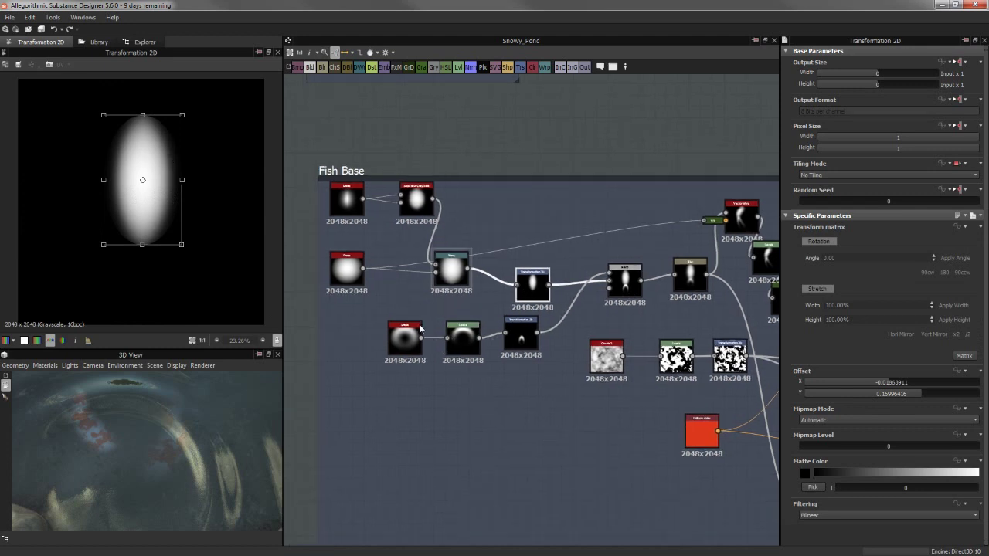
{"action": "scroll", "coordinate": [376, 346], "scroll_direction": "up", "scroll_amount": 2}
{"action": "left_click", "coordinate": [377, 352]}
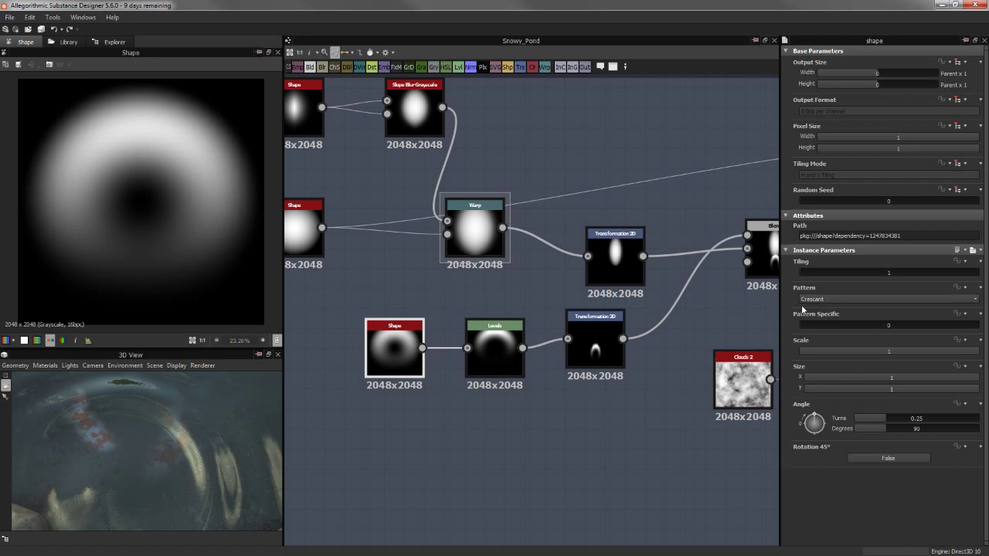
{"action": "left_click", "coordinate": [499, 355]}
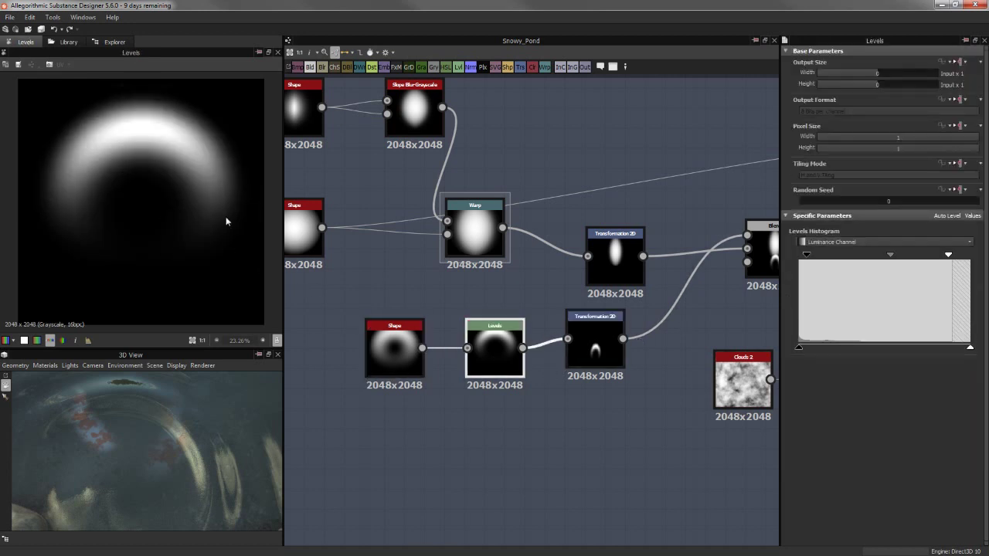
{"action": "scroll", "coordinate": [572, 417], "scroll_direction": "up", "scroll_amount": 1}
{"action": "left_click", "coordinate": [625, 356]}
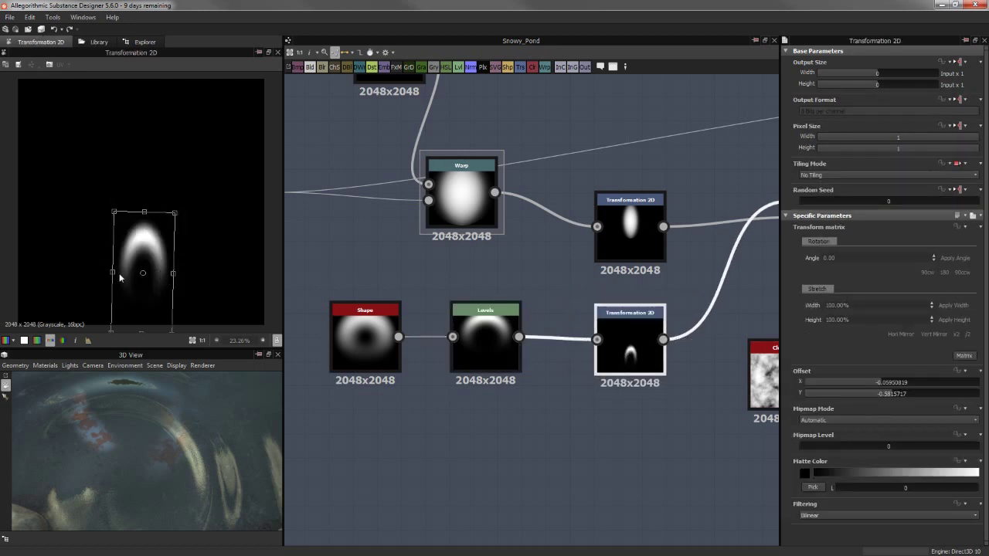
Preview the body-and-tail Blend and blurred silhouette, then orbit down onto the pond
{"action": "middle_click_drag", "start_coordinate": [633, 247], "coordinate": [405, 263]}
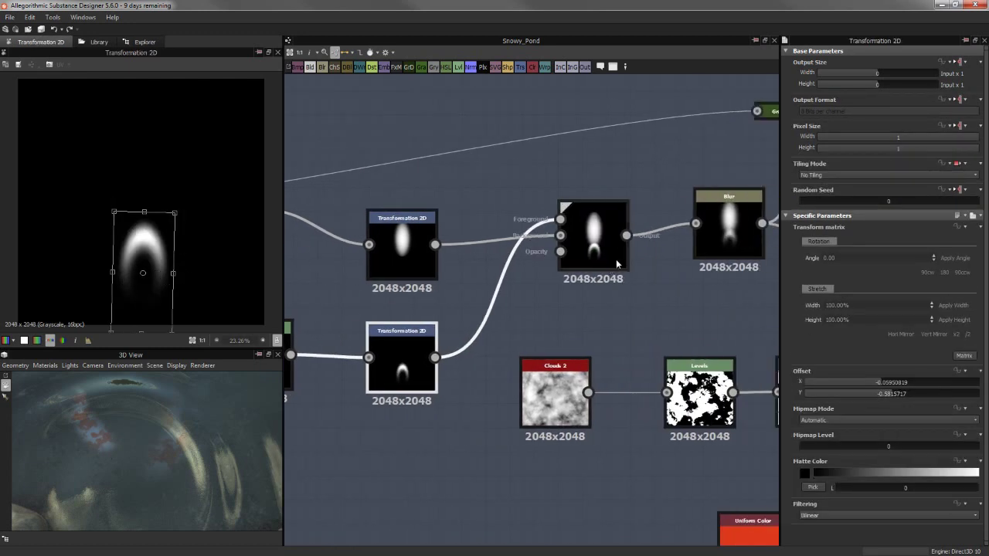
{"action": "left_click", "coordinate": [593, 231]}
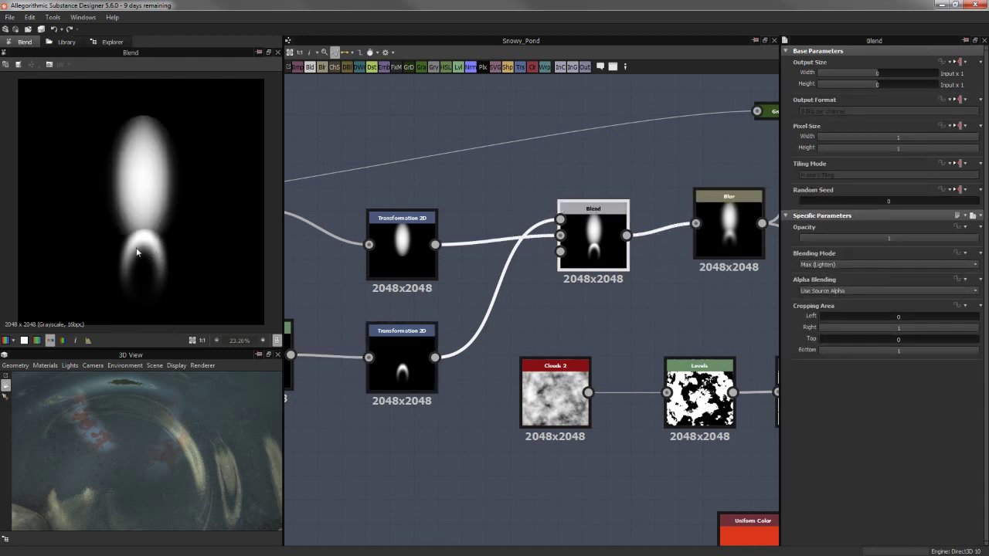
{"action": "middle_click_drag", "start_coordinate": [540, 187], "coordinate": [401, 211]}
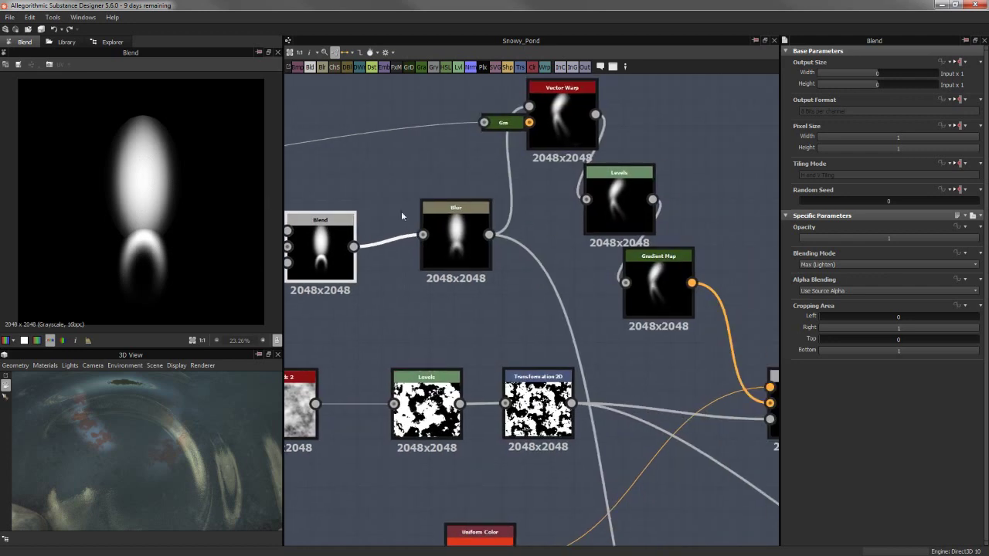
{"action": "left_click", "coordinate": [452, 232]}
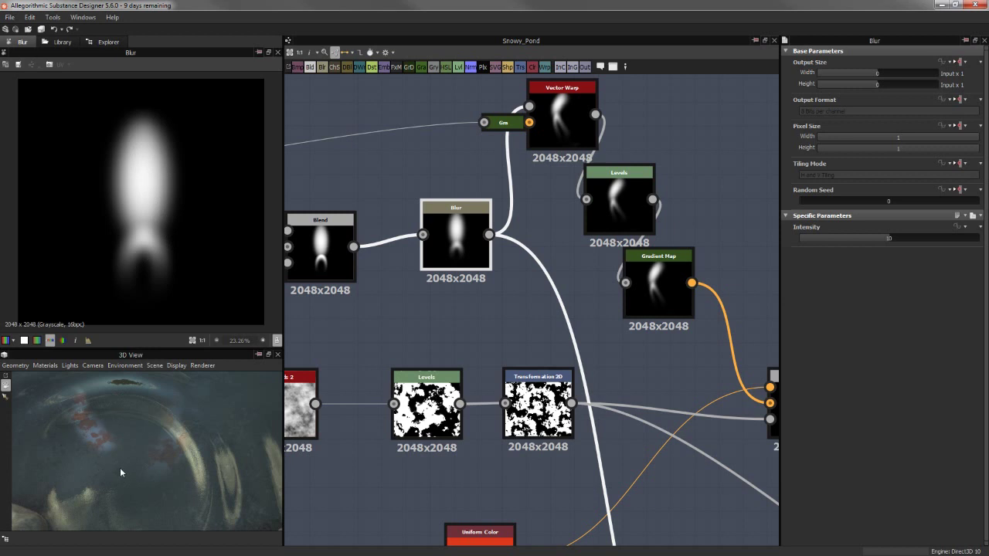
{"action": "mouse_move", "coordinate": [180, 478]}
{"action": "left_mouse_down"}
{"action": "mouse_move", "coordinate": [178, 519]}
{"action": "mouse_move", "coordinate": [177, 437]}
{"action": "left_mouse_up"}
{"action": "mouse_move", "coordinate": [185, 484]}
{"action": "left_mouse_down"}
{"action": "mouse_move", "coordinate": [154, 435]}
{"action": "mouse_move", "coordinate": [168, 438]}
{"action": "mouse_move", "coordinate": [170, 421]}
{"action": "mouse_move", "coordinate": [156, 461]}
{"action": "mouse_move", "coordinate": [164, 465]}
{"action": "mouse_move", "coordinate": [149, 429]}
{"action": "mouse_move", "coordinate": [107, 391]}
{"action": "left_mouse_up"}
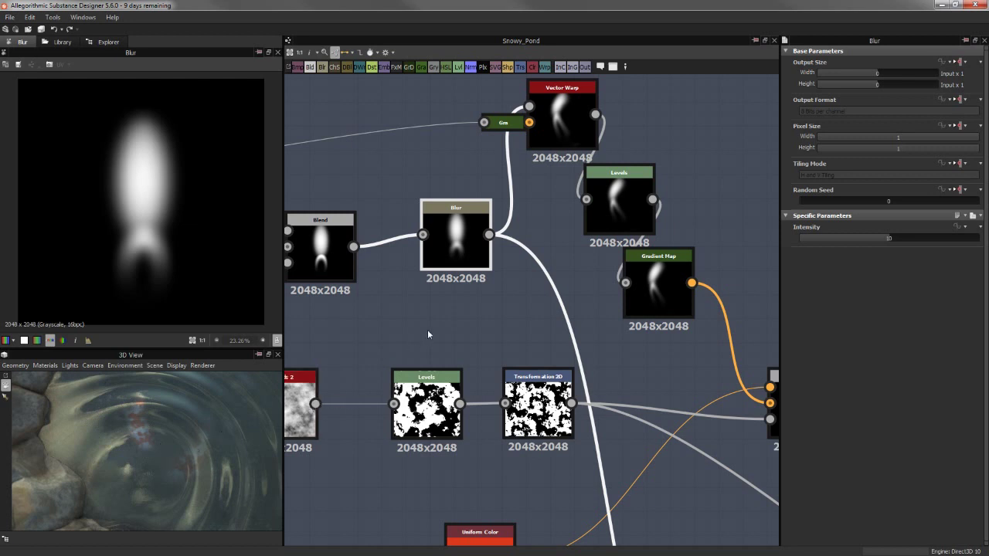
Preview the Vector Warp's curved fish at Intensity 0.09, then pan back to Fish Base
{"action": "left_click", "coordinate": [557, 128]}
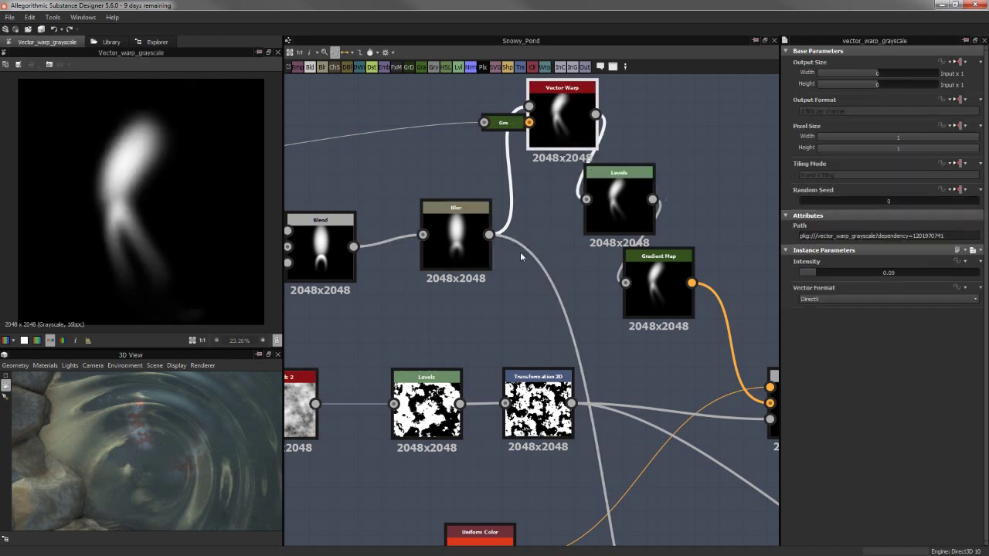
{"action": "middle_click_drag", "start_coordinate": [520, 252], "coordinate": [480, 351]}
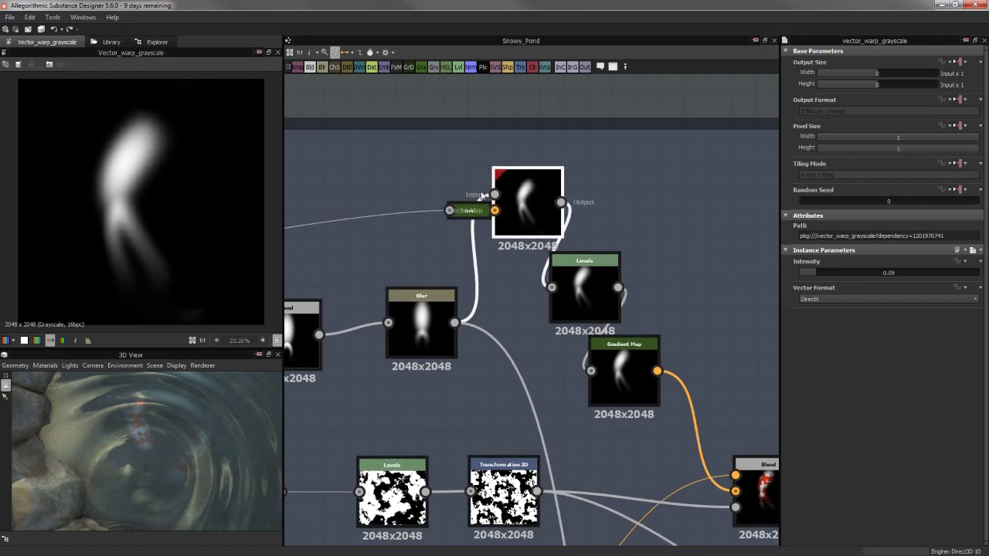
{"action": "scroll", "coordinate": [407, 222], "scroll_direction": "down", "scroll_amount": 3}
{"action": "scroll", "coordinate": [407, 222], "scroll_direction": "up", "scroll_amount": 3}
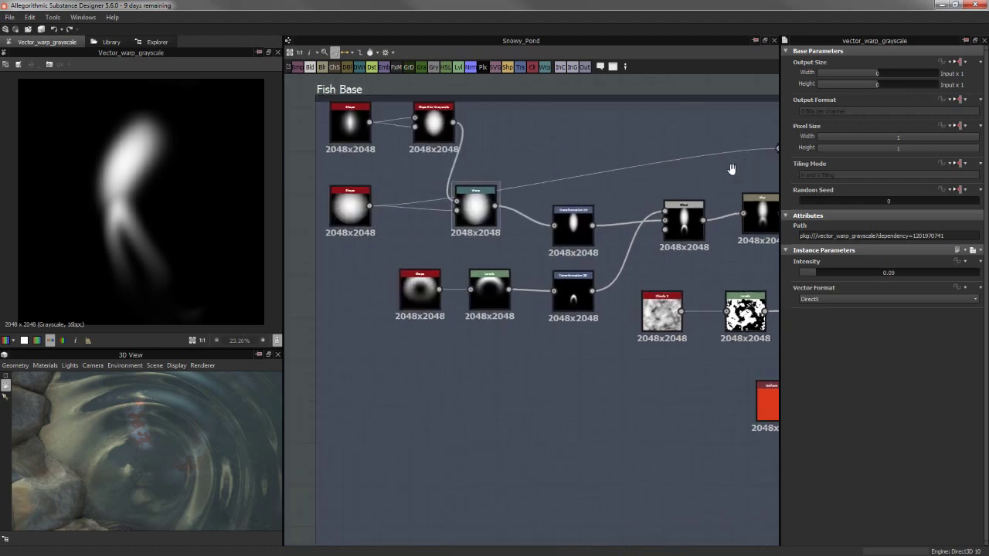
{"action": "mouse_move", "coordinate": [407, 221]}
{"action": "middle_mouse_down"}
{"action": "mouse_move", "coordinate": [418, 215]}
{"action": "mouse_move", "coordinate": [128, 256]}
{"action": "middle_mouse_up"}
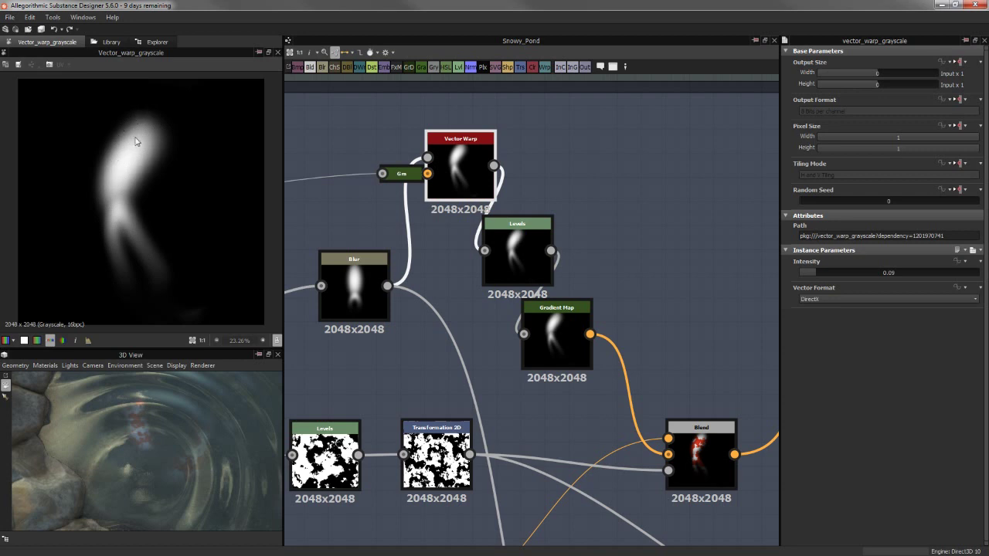
{"action": "double_click", "coordinate": [502, 273]}
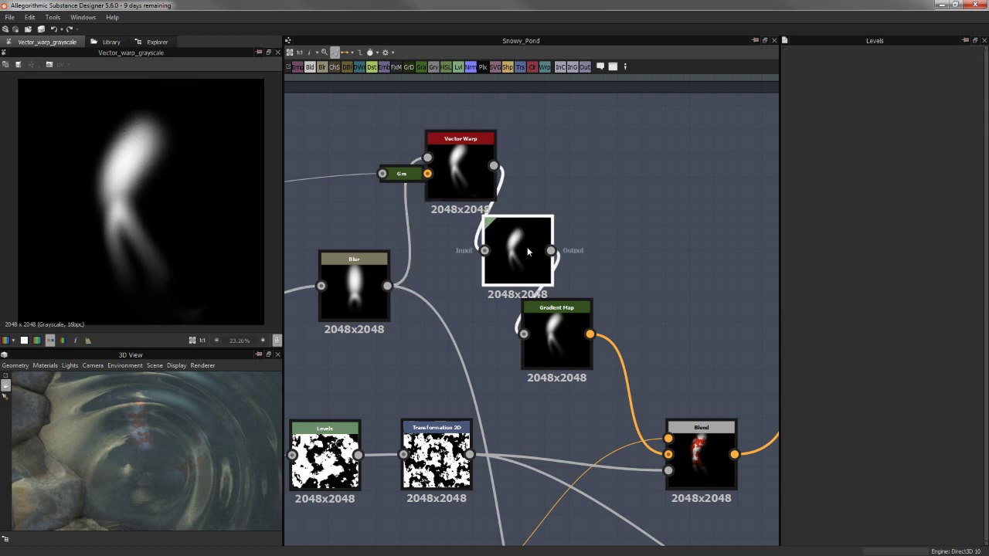
{"action": "scroll", "coordinate": [136, 198], "scroll_direction": "up", "scroll_amount": 2}
{"action": "double_click", "coordinate": [578, 320]}
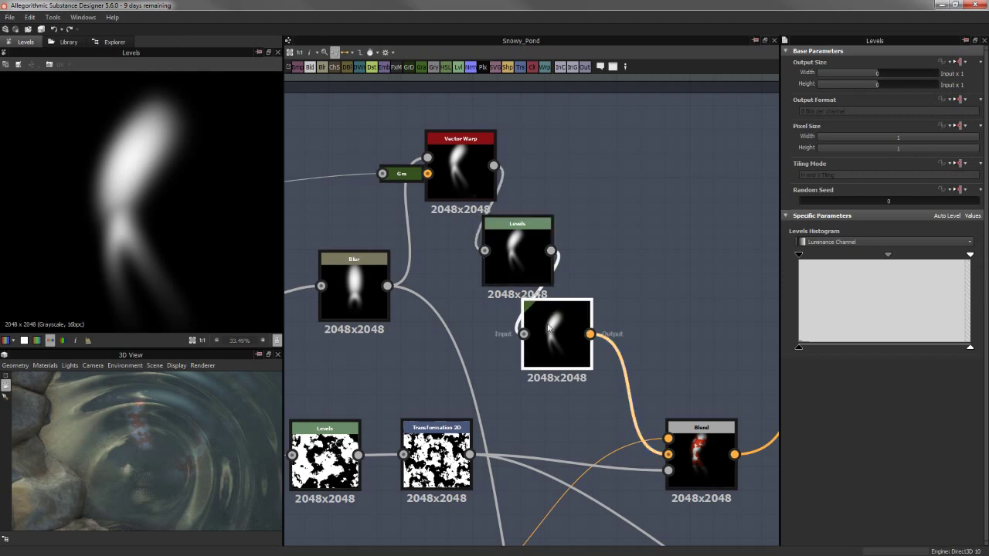
{"action": "middle_click_drag", "start_coordinate": [444, 237], "coordinate": [345, 148]}
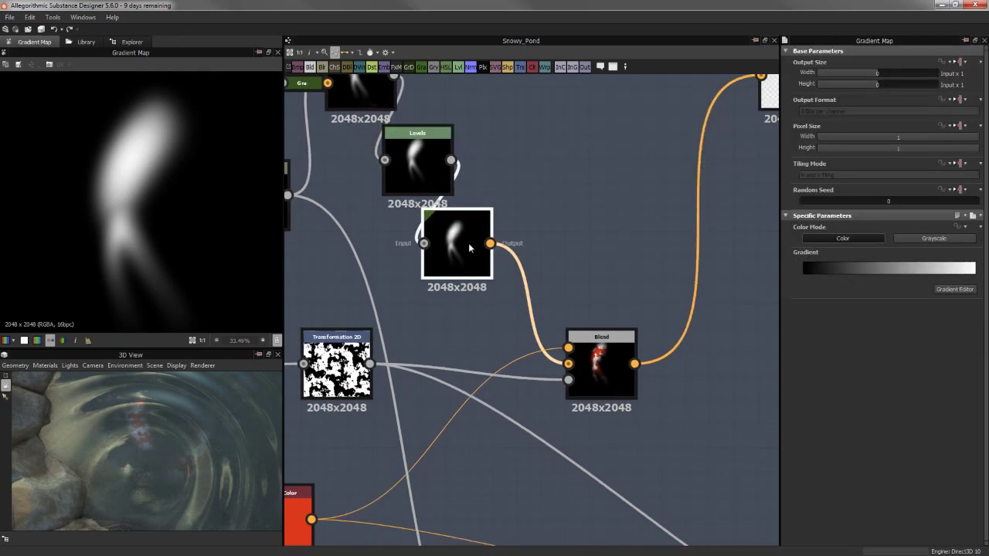
{"action": "left_click_drag", "start_coordinate": [460, 246], "coordinate": [484, 245]}
{"action": "left_click", "coordinate": [606, 371]}
{"action": "double_click", "coordinate": [607, 366]}
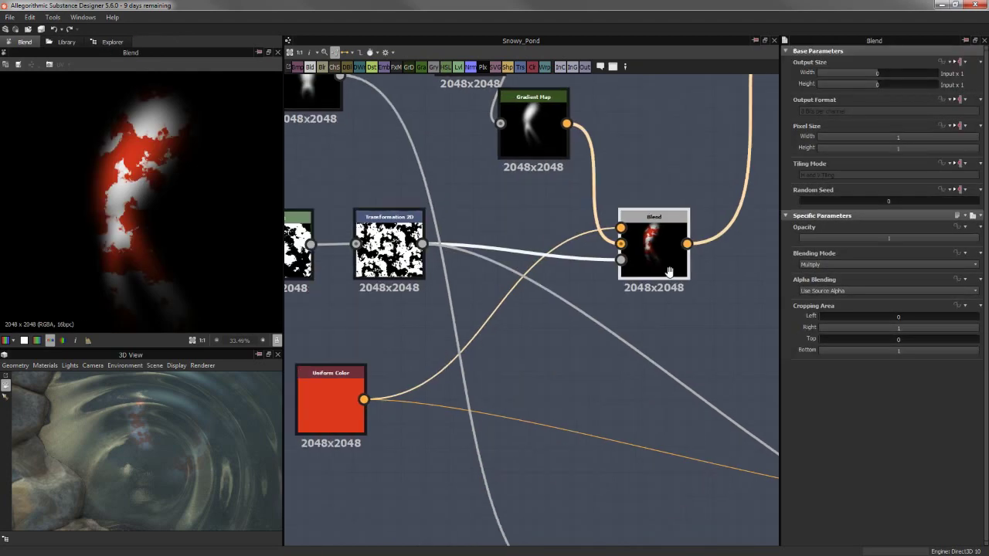
{"action": "middle_click_drag", "start_coordinate": [606, 367], "coordinate": [753, 193]}
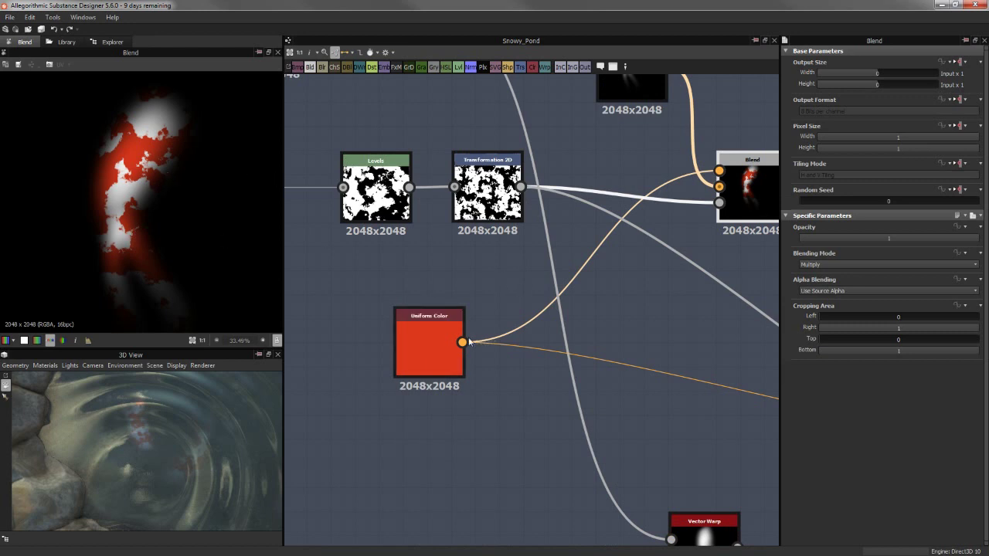
{"action": "double_click", "coordinate": [445, 332]}
{"action": "left_click_drag", "start_coordinate": [412, 326], "coordinate": [494, 290]}
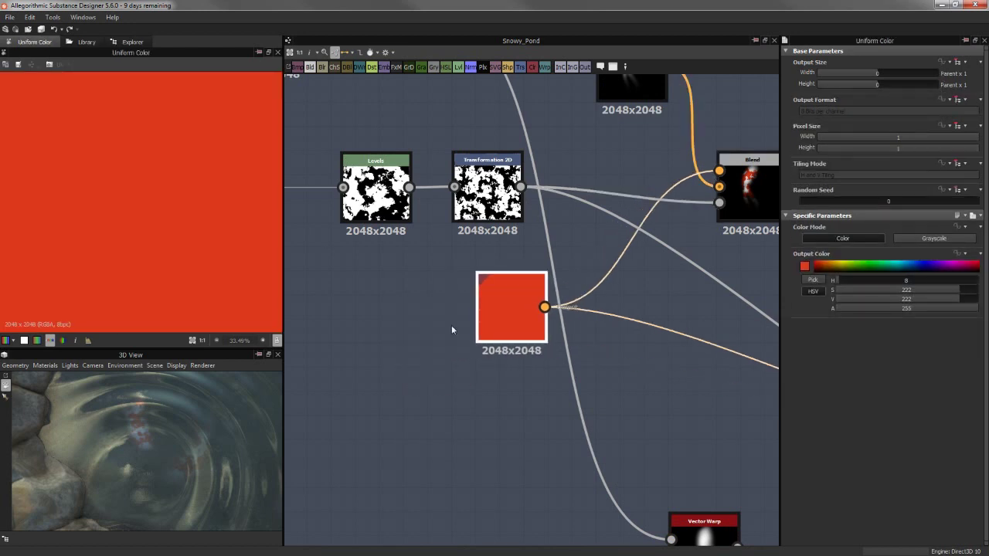
{"action": "middle_click_drag", "start_coordinate": [456, 332], "coordinate": [387, 349]}
{"action": "double_click", "coordinate": [683, 202]}
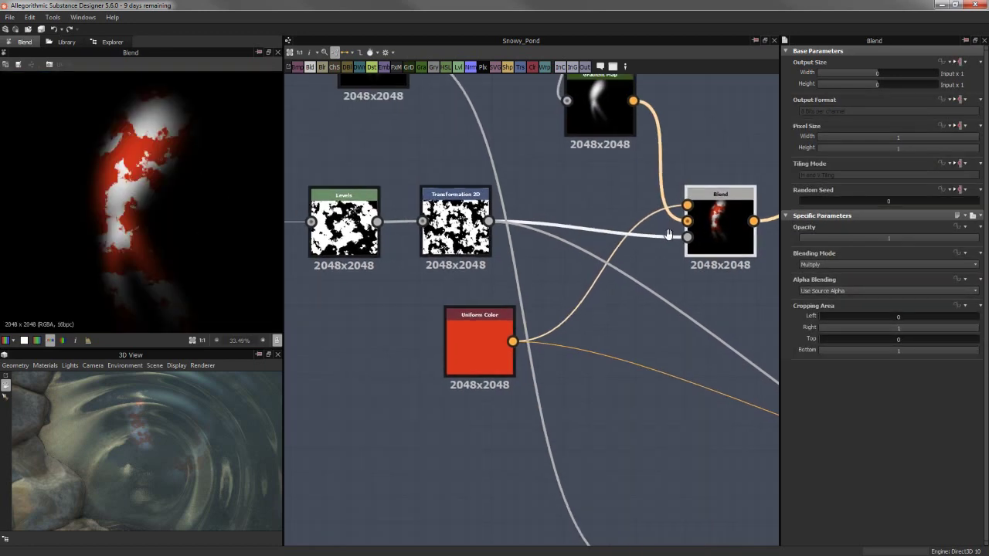
{"action": "middle_click_drag", "start_coordinate": [628, 201], "coordinate": [940, 230]}
{"action": "double_click", "coordinate": [506, 202]}
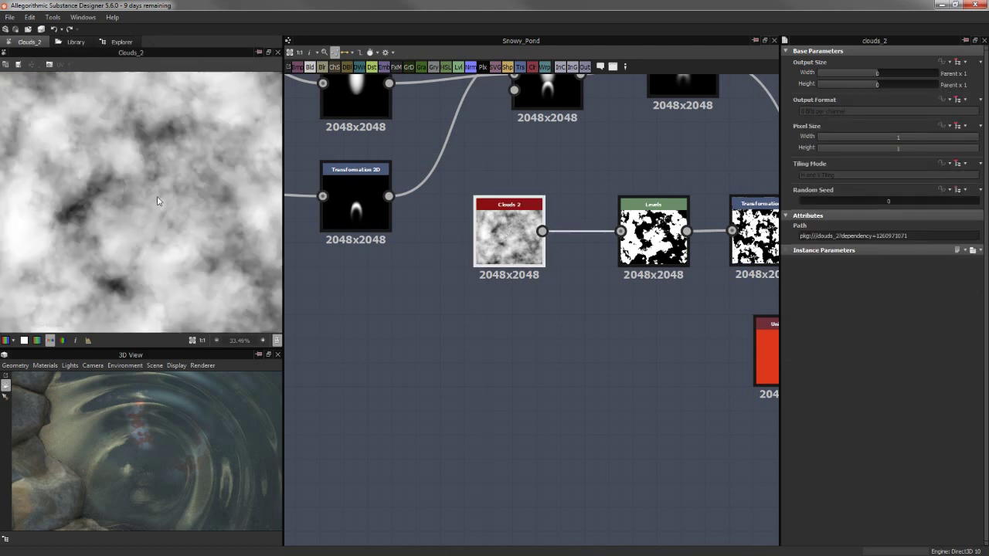
{"action": "middle_click_drag", "start_coordinate": [773, 255], "coordinate": [647, 284]}
{"action": "double_click", "coordinate": [666, 278]}
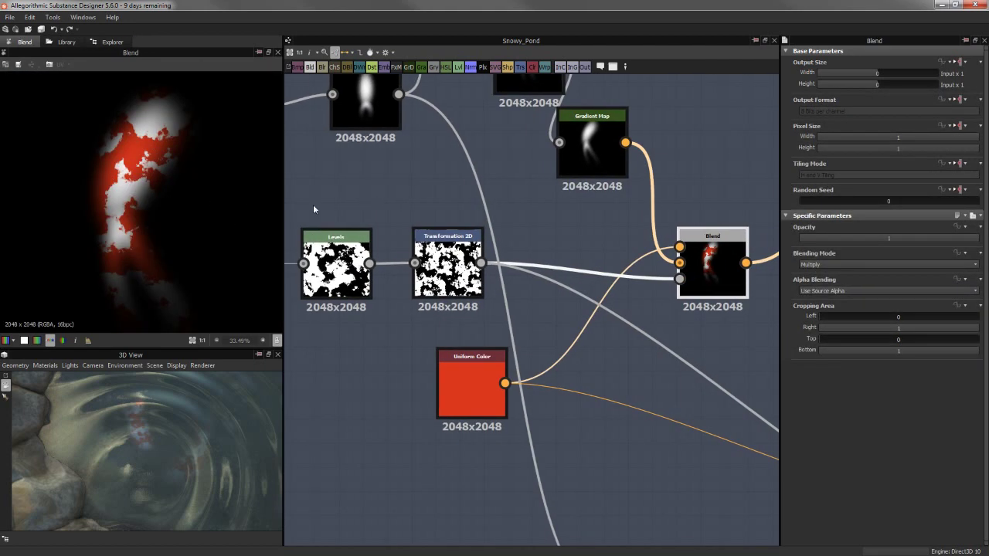
{"action": "middle_click_drag", "start_coordinate": [343, 197], "coordinate": [517, 199]}
{"action": "double_click", "coordinate": [356, 237]}
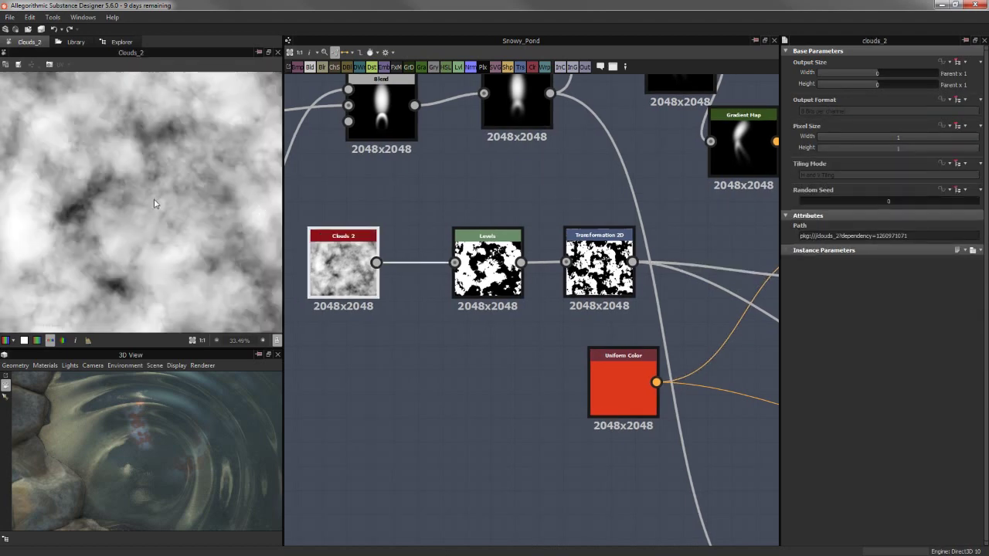
{"action": "double_click", "coordinate": [487, 263]}
{"action": "double_click", "coordinate": [599, 263]}
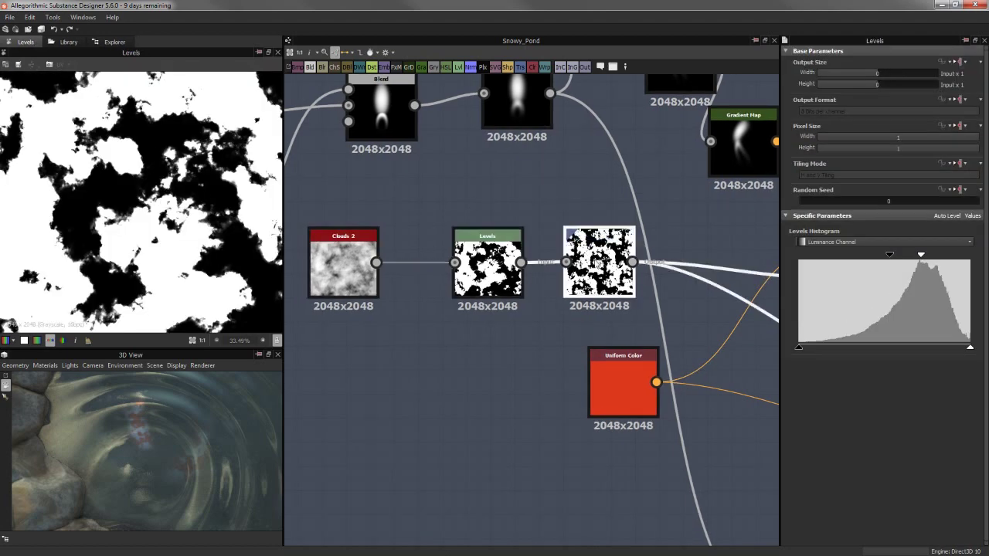
{"action": "middle_click_drag", "start_coordinate": [543, 227], "coordinate": [465, 227]}
{"action": "scroll", "coordinate": [144, 197], "scroll_direction": "down", "scroll_amount": 2}
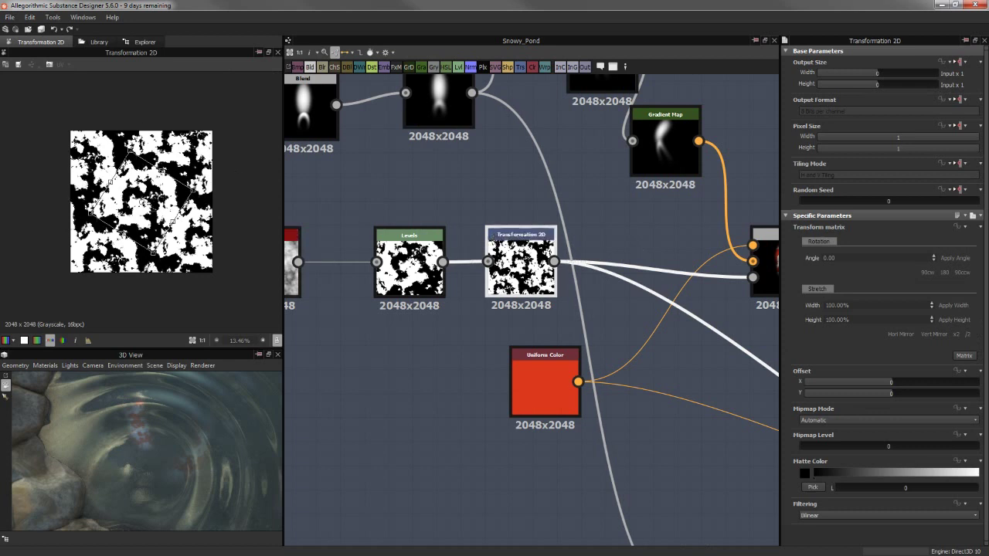
{"action": "middle_click_drag", "start_coordinate": [634, 340], "coordinate": [482, 340]}
{"action": "double_click", "coordinate": [628, 255]}
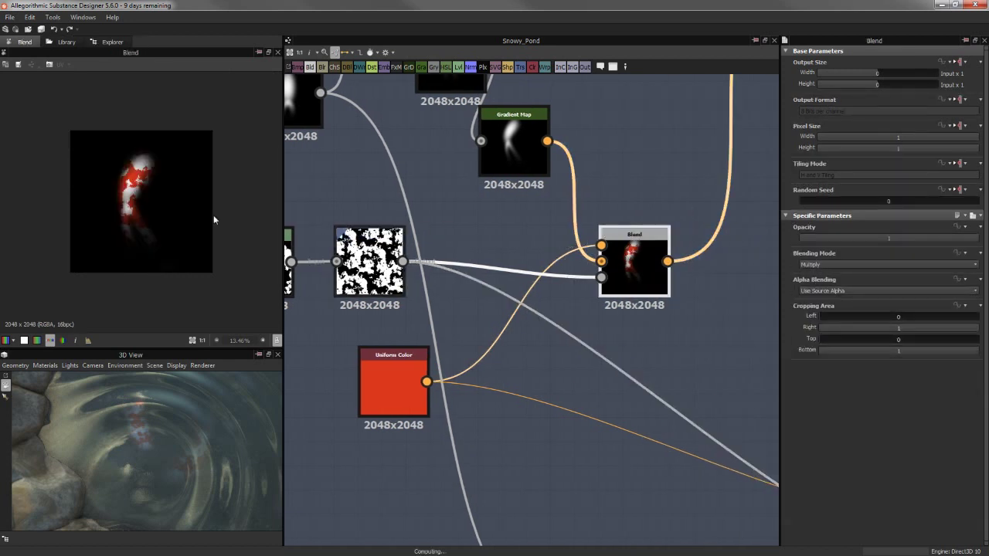
{"action": "scroll", "coordinate": [143, 162], "scroll_direction": "up", "scroll_amount": 4}
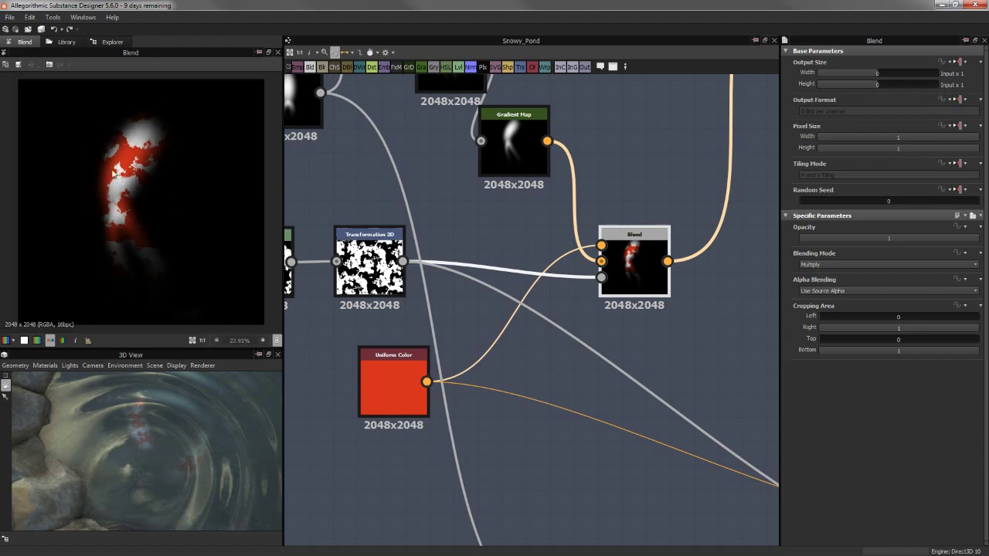
{"action": "scroll", "coordinate": [516, 211], "scroll_direction": "down", "scroll_amount": 3}
Preview the koi-placing Transformation 2D and select the Blend adding koi to water
{"action": "scroll", "coordinate": [484, 402], "scroll_direction": "up", "scroll_amount": 2}
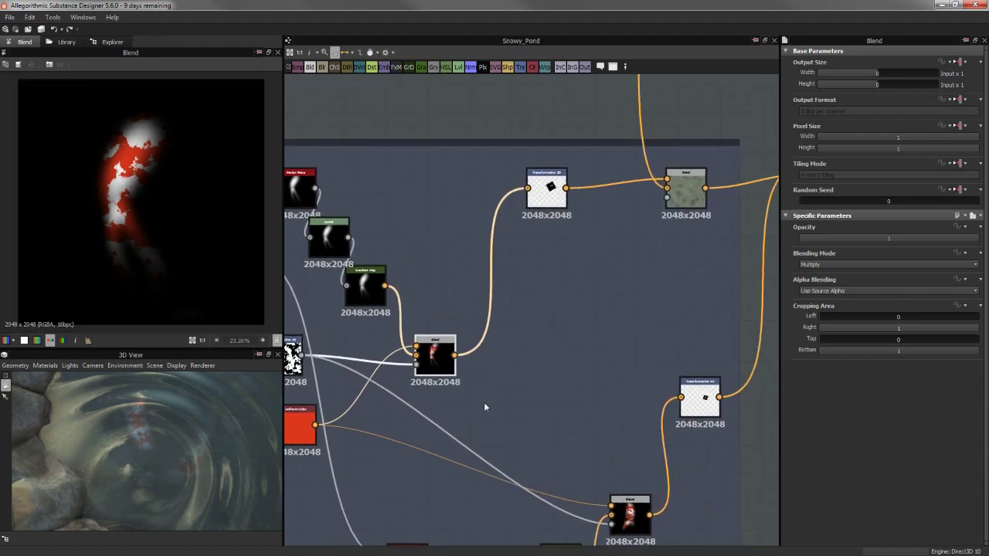
{"action": "scroll", "coordinate": [550, 187], "scroll_direction": "up", "scroll_amount": 2}
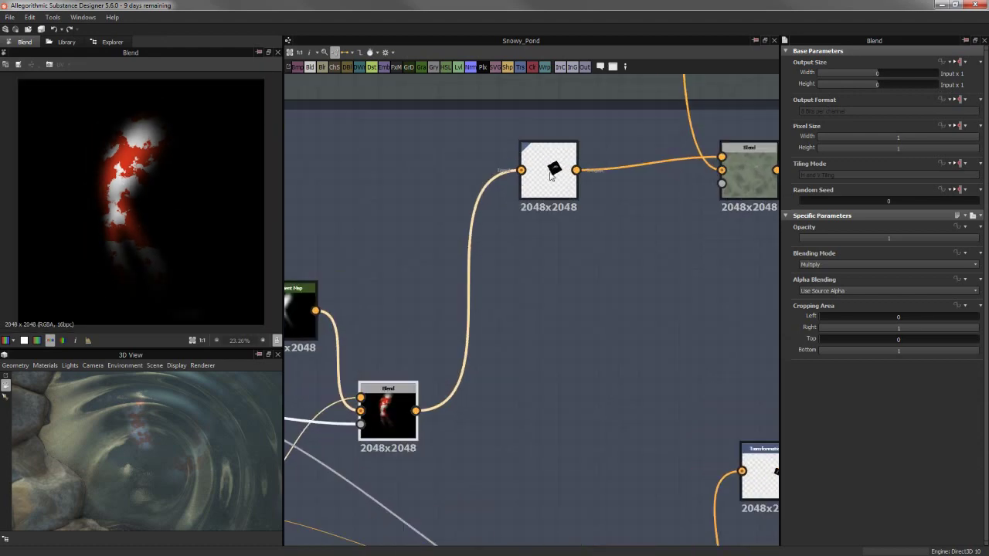
{"action": "double_click", "coordinate": [551, 181]}
{"action": "scroll", "coordinate": [152, 186], "scroll_direction": "up", "scroll_amount": 3}
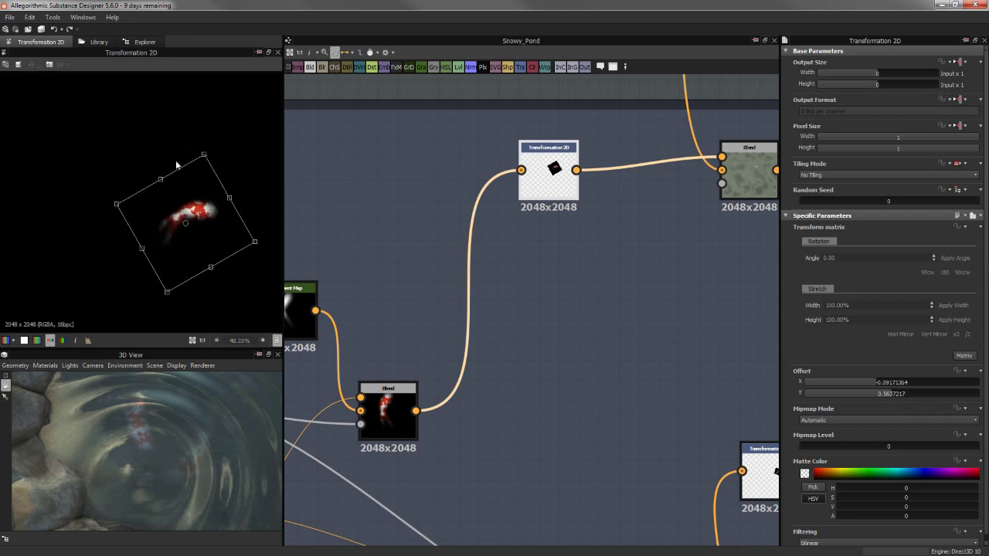
{"action": "middle_click_drag", "start_coordinate": [569, 249], "coordinate": [410, 266]}
{"action": "left_click", "coordinate": [590, 193]}
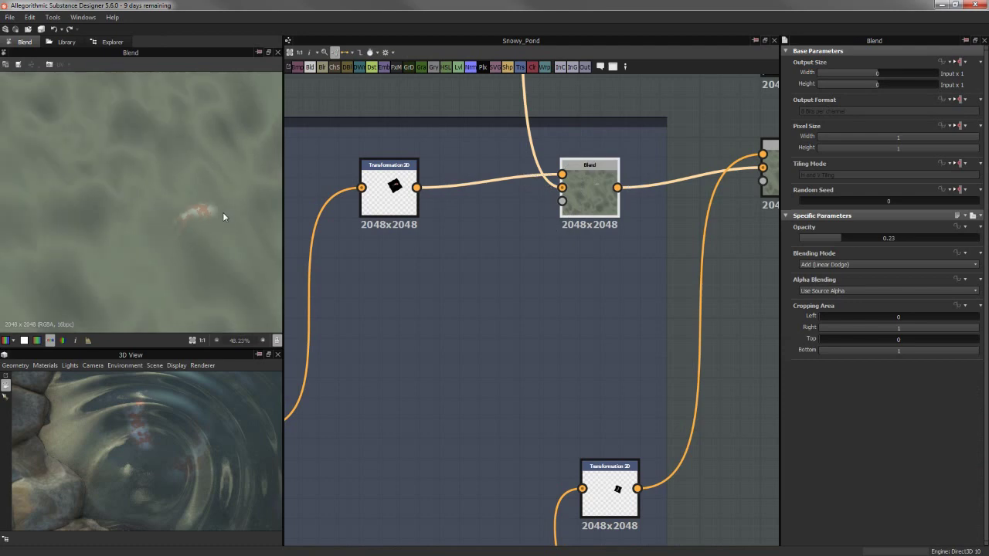
Look over the surrounding nodes and orbit the 3D preview around the pond
{"action": "scroll", "coordinate": [222, 212], "scroll_direction": "down", "scroll_amount": 3}
{"action": "middle_click_drag", "start_coordinate": [662, 224], "coordinate": [663, 224]}
{"action": "scroll", "coordinate": [663, 224], "scroll_direction": "down", "scroll_amount": 2}
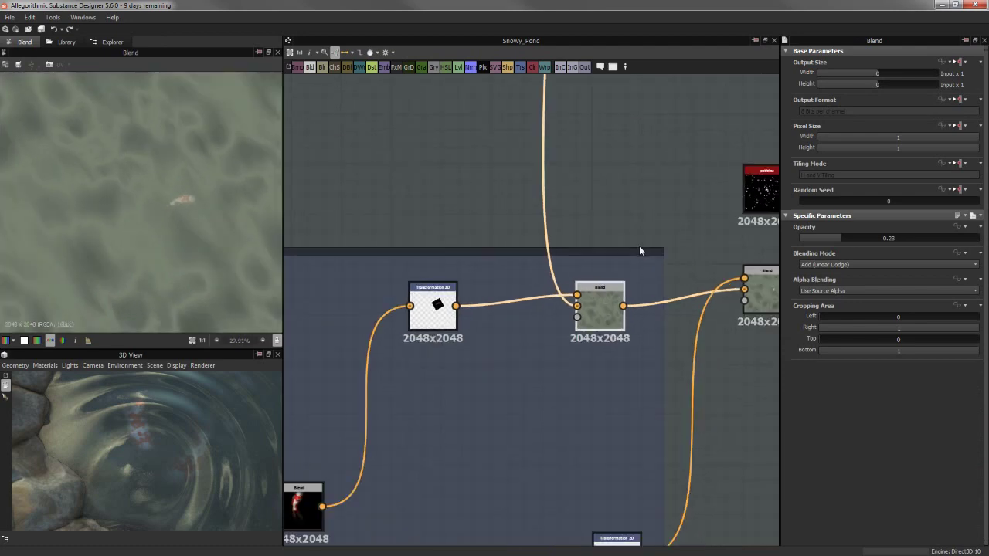
{"action": "scroll", "coordinate": [639, 246], "scroll_direction": "down", "scroll_amount": 3}
{"action": "mouse_move", "coordinate": [620, 184]}
{"action": "middle_mouse_down"}
{"action": "mouse_move", "coordinate": [590, 396]}
{"action": "mouse_move", "coordinate": [589, 503]}
{"action": "middle_mouse_up"}
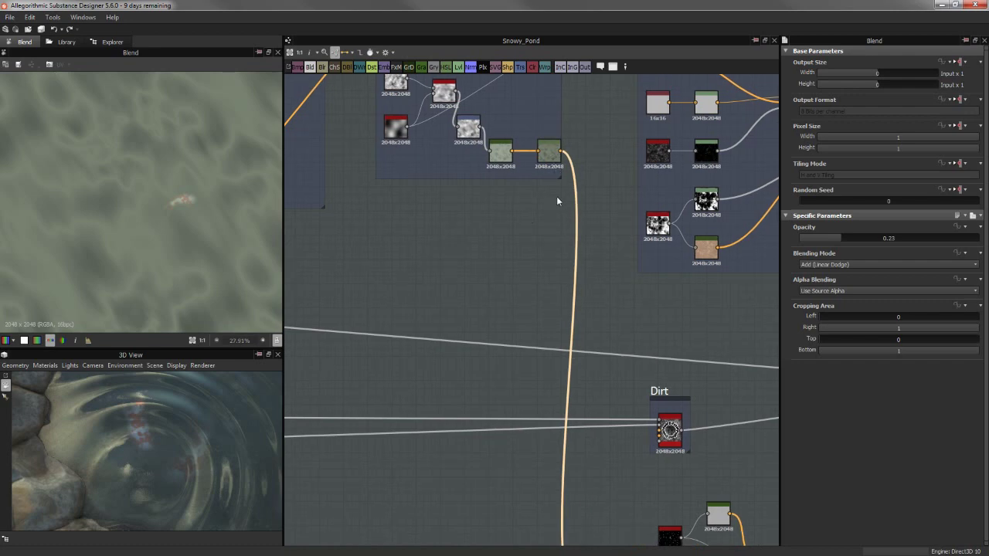
{"action": "scroll", "coordinate": [558, 327], "scroll_direction": "up", "scroll_amount": 3}
{"action": "scroll", "coordinate": [590, 350], "scroll_direction": "up", "scroll_amount": 2}
{"action": "middle_click_drag", "start_coordinate": [590, 350], "coordinate": [541, 258]}
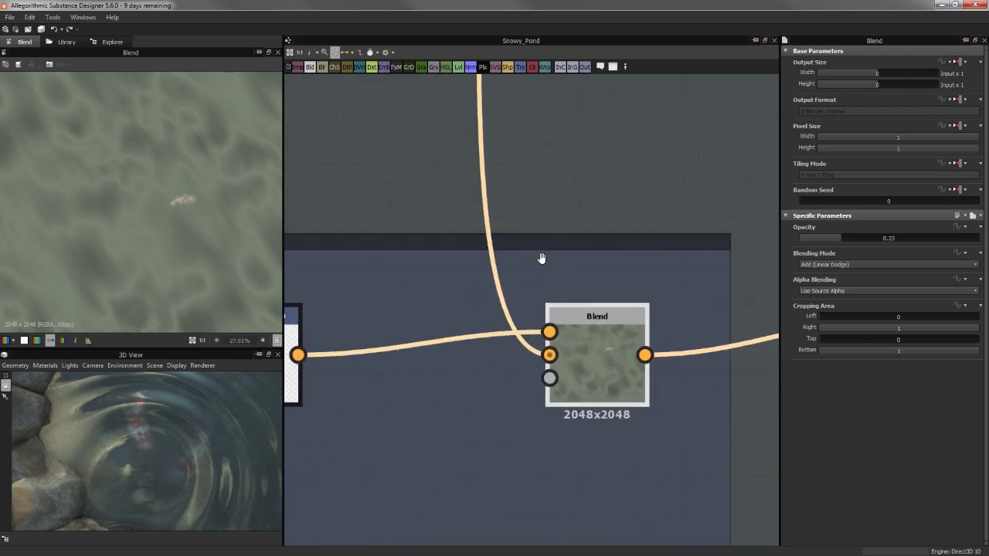
{"action": "scroll", "coordinate": [260, 226], "scroll_direction": "up", "scroll_amount": 5}
{"action": "mouse_move", "coordinate": [215, 215]}
{"action": "middle_mouse_down"}
{"action": "mouse_move", "coordinate": [114, 141]}
{"action": "mouse_move", "coordinate": [177, 214]}
{"action": "middle_mouse_up"}
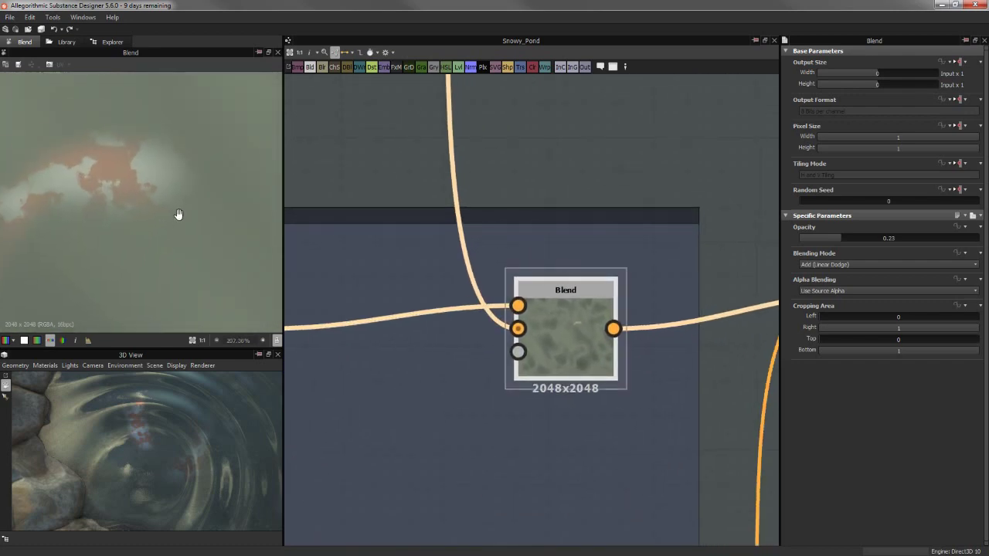
{"action": "scroll", "coordinate": [195, 187], "scroll_direction": "up", "scroll_amount": 1}
{"action": "left_click_drag", "start_coordinate": [157, 418], "coordinate": [172, 178]}
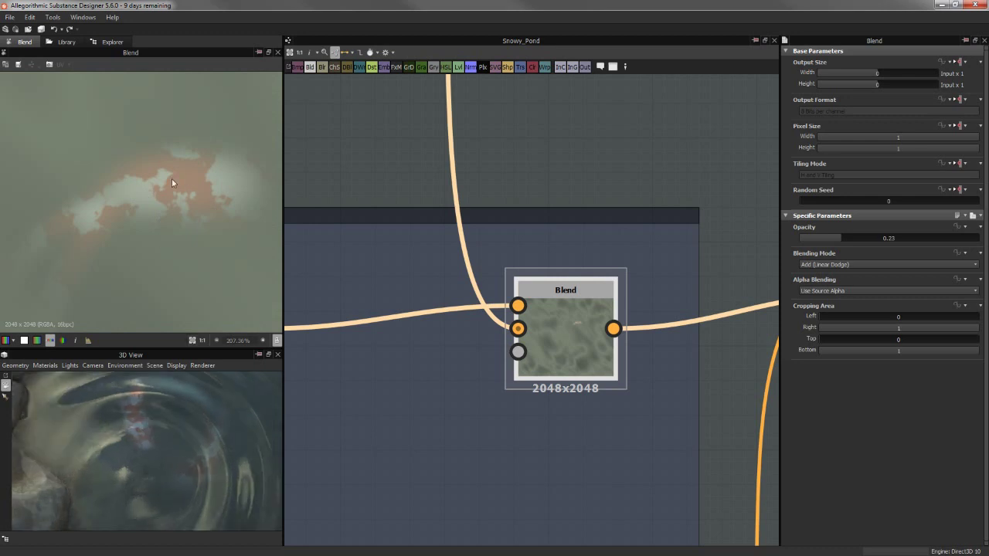
Keep the Add blending mode and raise the koi Blend's Opacity from 0.25 to 1
{"action": "left_click", "coordinate": [825, 266]}
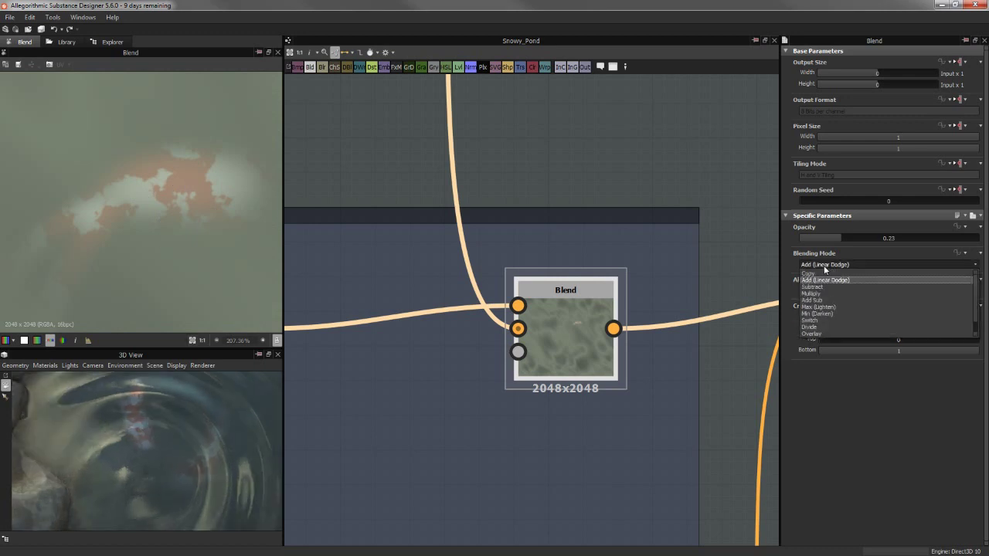
{"action": "left_click", "coordinate": [850, 243]}
{"action": "left_click_drag", "start_coordinate": [840, 236], "coordinate": [959, 238]}
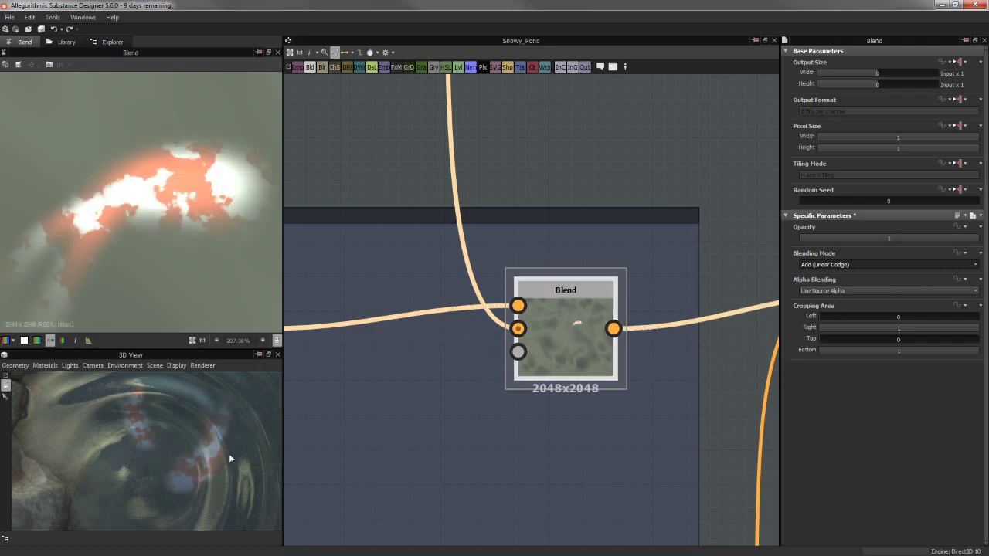
{"action": "mouse_move", "coordinate": [204, 471]}
{"action": "left_mouse_down"}
{"action": "mouse_move", "coordinate": [200, 438]}
{"action": "mouse_move", "coordinate": [167, 483]}
{"action": "mouse_move", "coordinate": [189, 486]}
{"action": "left_mouse_up"}
{"action": "scroll", "coordinate": [419, 393], "scroll_direction": "down", "scroll_amount": 2}
Select the koi's Transformation 2D node and enlarge and reposition the koi on the water
{"action": "middle_click_drag", "start_coordinate": [420, 393], "coordinate": [665, 326]}
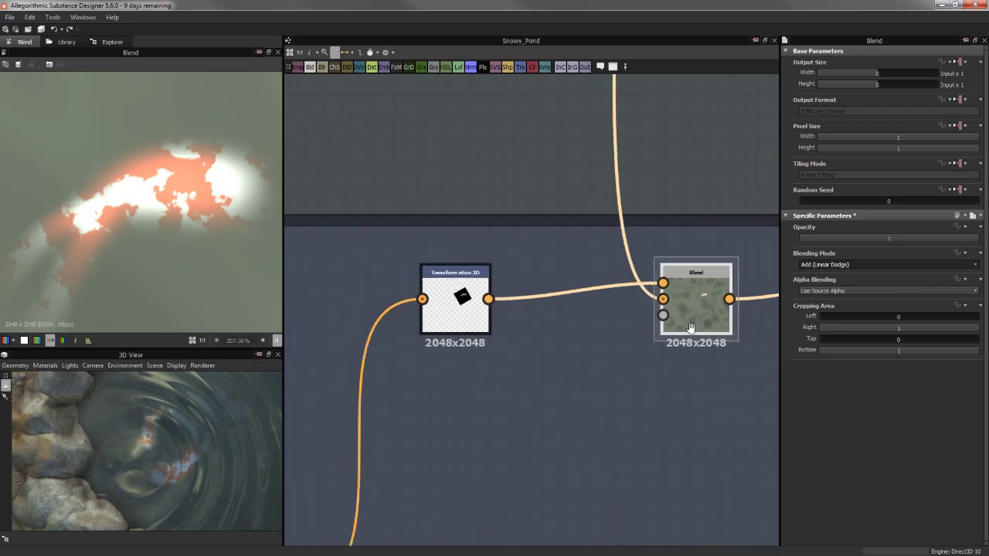
{"action": "left_click", "coordinate": [513, 282]}
{"action": "scroll", "coordinate": [205, 191], "scroll_direction": "down", "scroll_amount": 5}
{"action": "scroll", "coordinate": [205, 236], "scroll_direction": "down", "scroll_amount": 3}
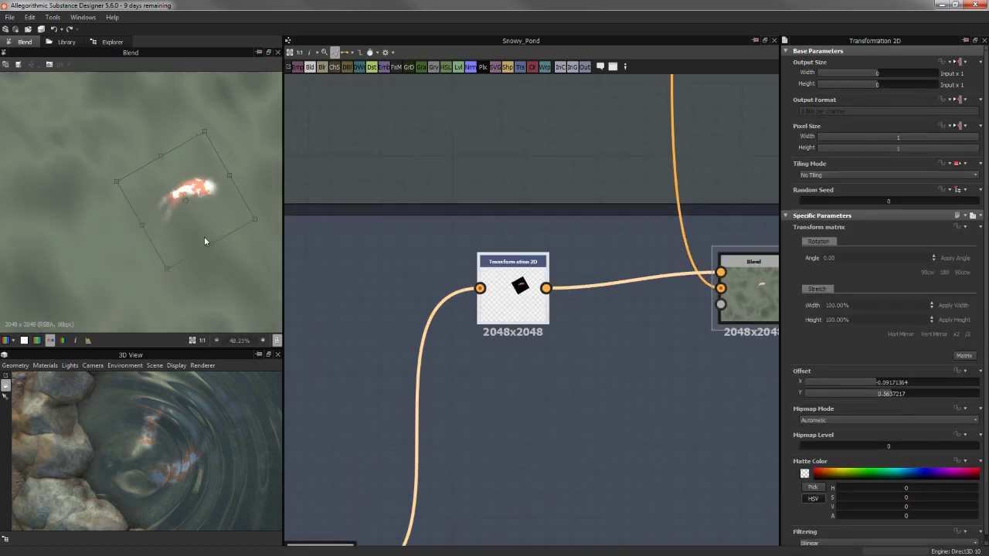
{"action": "mouse_move", "coordinate": [167, 247]}
{"action": "left_mouse_down"}
{"action": "mouse_move", "coordinate": [192, 266]}
{"action": "mouse_move", "coordinate": [167, 186]}
{"action": "left_mouse_up"}
{"action": "scroll", "coordinate": [190, 266], "scroll_direction": "down", "scroll_amount": 2}
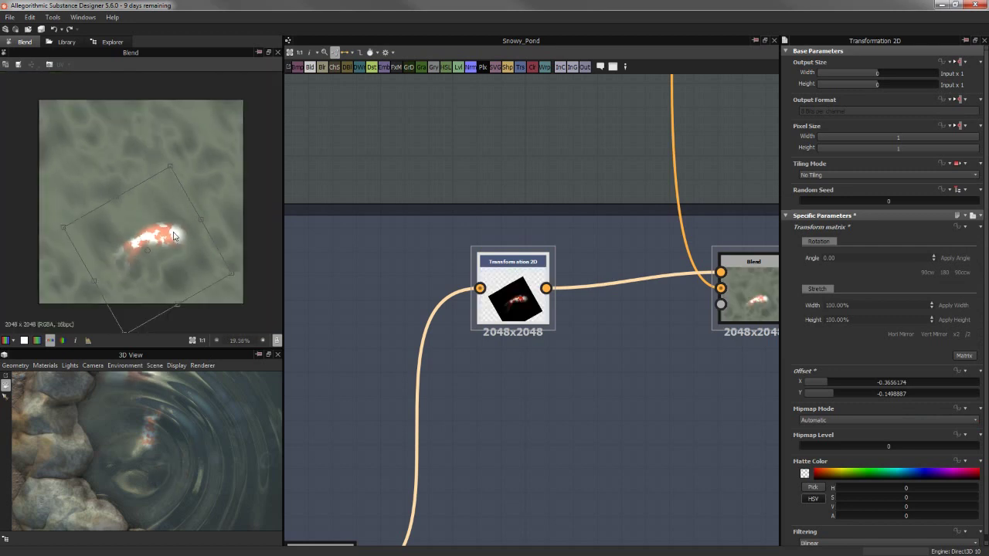
{"action": "scroll", "coordinate": [221, 450], "scroll_direction": "down", "scroll_amount": 3}
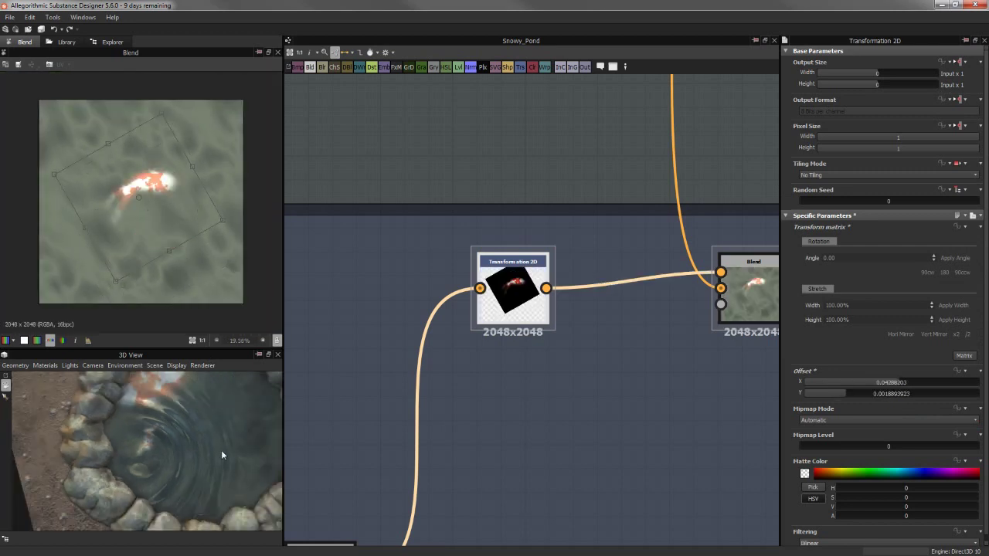
Orbit the 3D View to inspect the pond's stone ring and edge rocks
{"action": "mouse_move", "coordinate": [212, 422]}
{"action": "left_mouse_down"}
{"action": "mouse_move", "coordinate": [174, 457]}
{"action": "mouse_move", "coordinate": [133, 466]}
{"action": "mouse_move", "coordinate": [131, 429]}
{"action": "mouse_move", "coordinate": [136, 442]}
{"action": "left_mouse_up"}
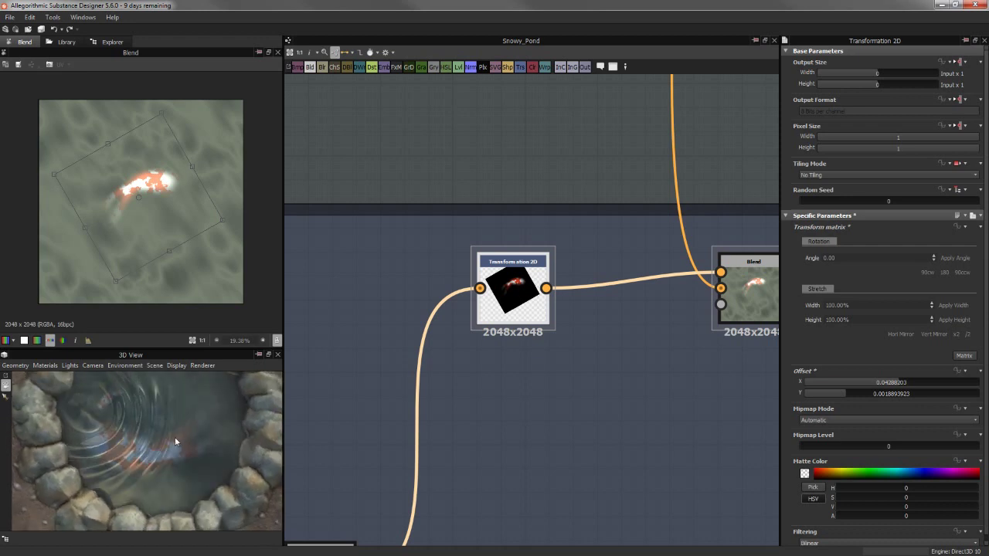
{"action": "mouse_move", "coordinate": [175, 441]}
{"action": "left_mouse_down"}
{"action": "mouse_move", "coordinate": [172, 459]}
{"action": "mouse_move", "coordinate": [262, 427]}
{"action": "mouse_move", "coordinate": [270, 438]}
{"action": "mouse_move", "coordinate": [158, 405]}
{"action": "mouse_move", "coordinate": [143, 420]}
{"action": "mouse_move", "coordinate": [151, 463]}
{"action": "mouse_move", "coordinate": [186, 484]}
{"action": "mouse_move", "coordinate": [172, 406]}
{"action": "left_mouse_up"}
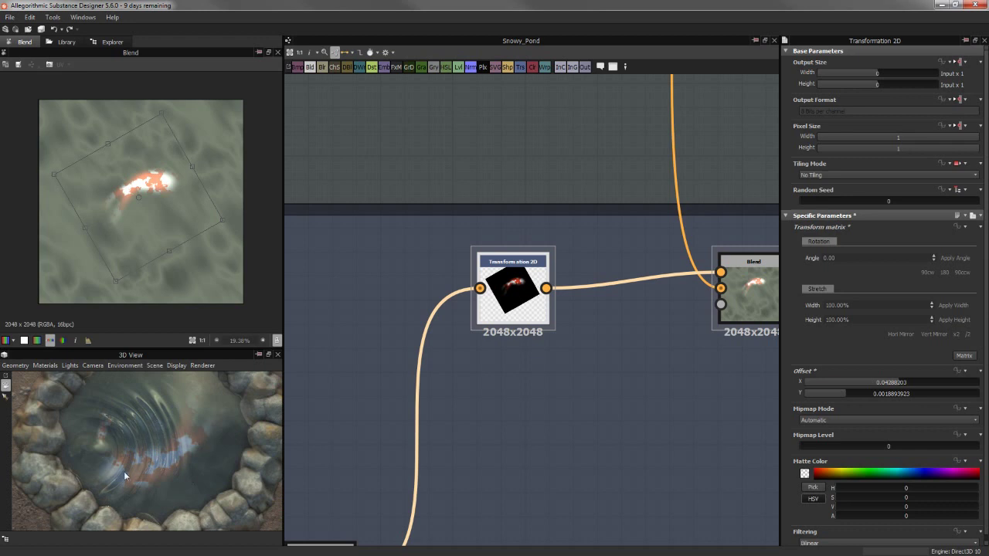
{"action": "mouse_move", "coordinate": [184, 468]}
{"action": "left_mouse_down"}
{"action": "mouse_move", "coordinate": [175, 416]}
{"action": "mouse_move", "coordinate": [198, 460]}
{"action": "mouse_move", "coordinate": [225, 474]}
{"action": "mouse_move", "coordinate": [200, 457]}
{"action": "left_mouse_up"}
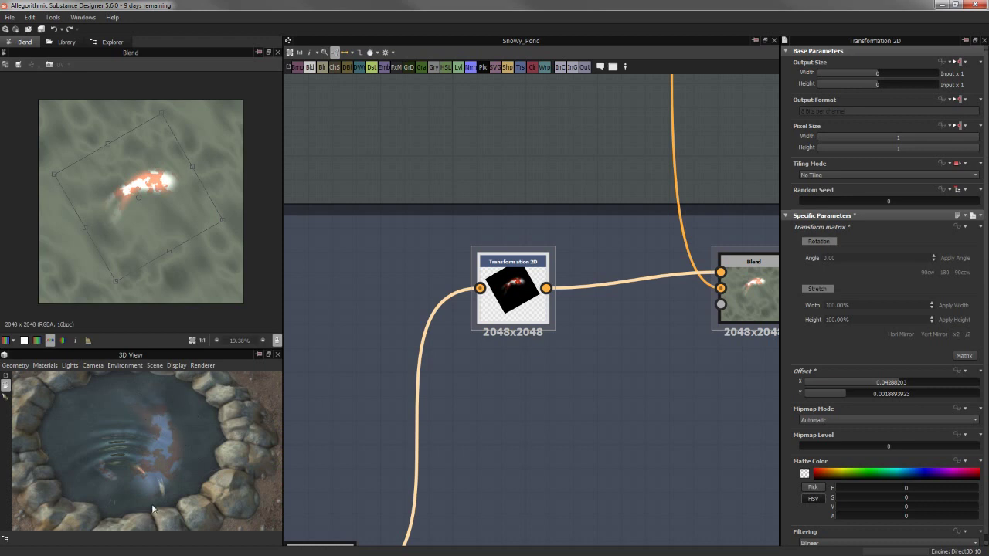
{"action": "left_click_drag", "start_coordinate": [173, 457], "coordinate": [166, 410]}
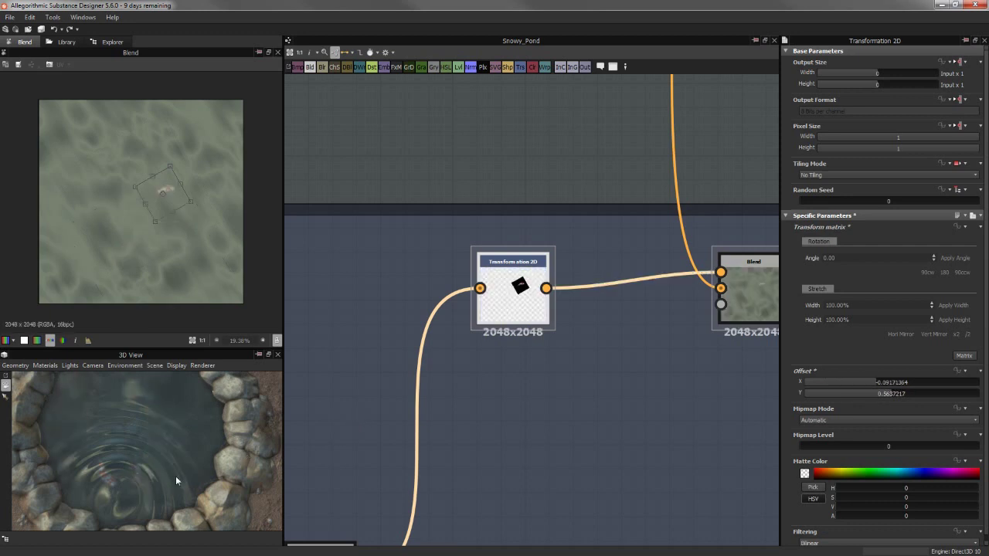
{"action": "scroll", "coordinate": [163, 460], "scroll_direction": "up", "scroll_amount": 3}
{"action": "scroll", "coordinate": [157, 470], "scroll_direction": "up", "scroll_amount": 3}
{"action": "left_click_drag", "start_coordinate": [158, 466], "coordinate": [179, 437]}
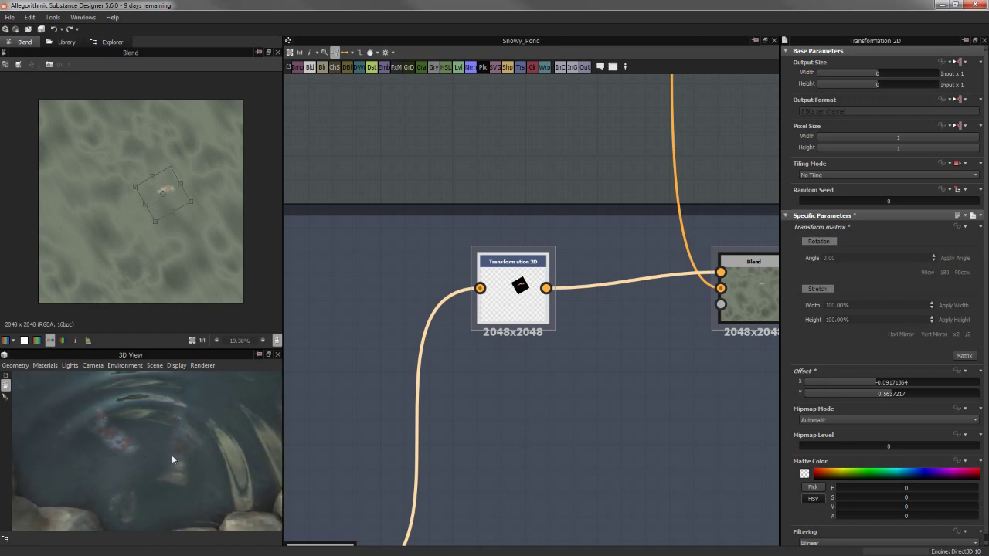
{"action": "left_click_drag", "start_coordinate": [172, 460], "coordinate": [189, 417]}
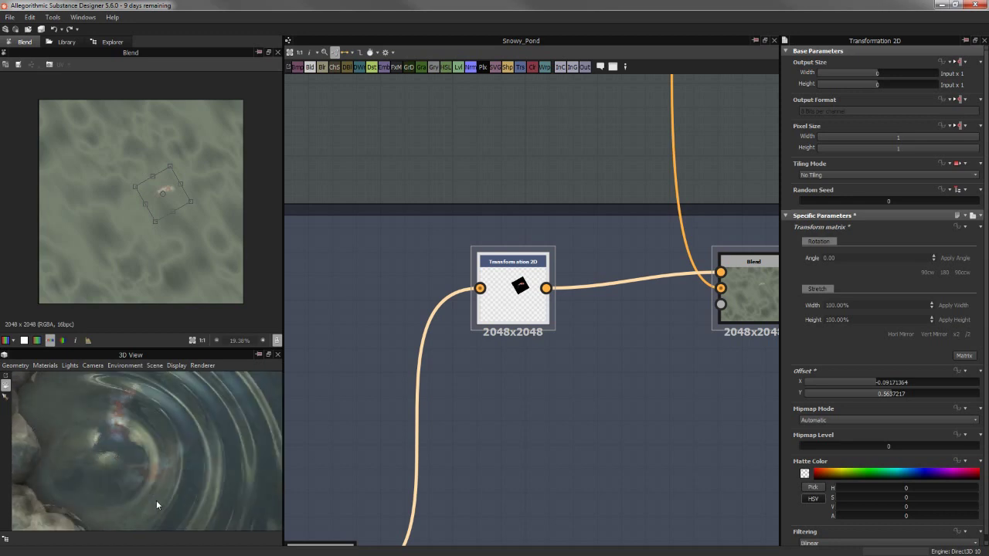
Select the koi-over-water Blend node and frame the koi branch in the graph
{"action": "middle_click_drag", "start_coordinate": [612, 414], "coordinate": [592, 422]}
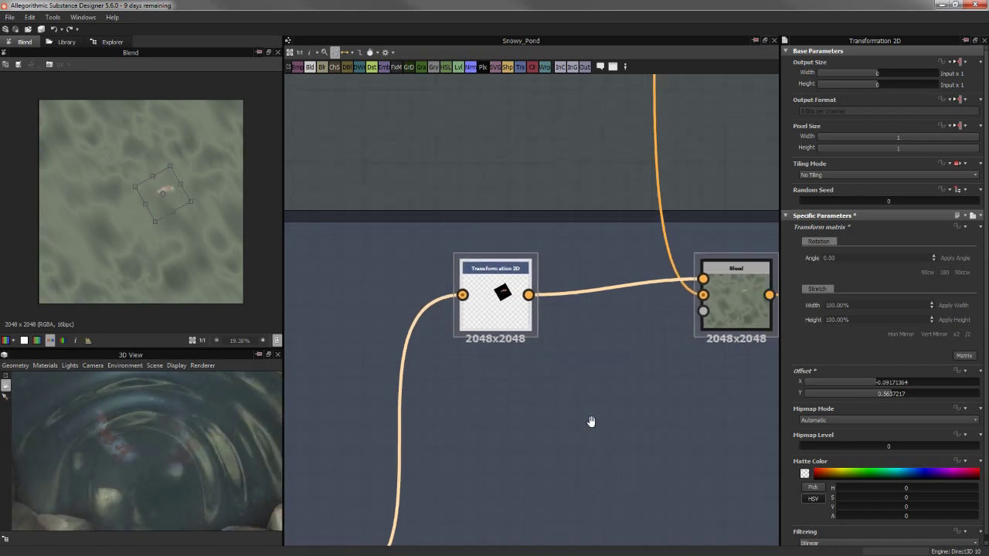
{"action": "middle_click_drag", "start_coordinate": [533, 340], "coordinate": [485, 333]}
{"action": "left_click", "coordinate": [689, 278]}
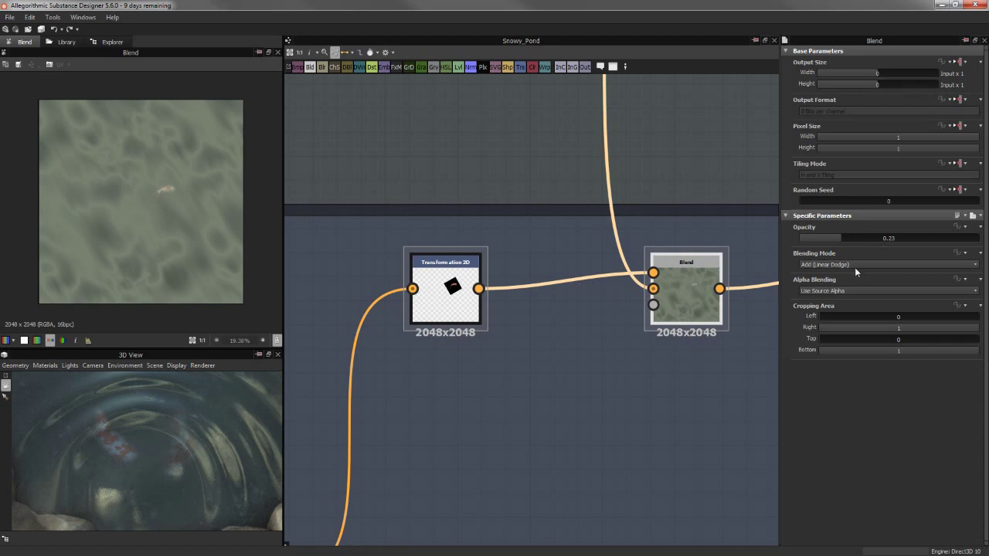
{"action": "scroll", "coordinate": [641, 261], "scroll_direction": "down", "scroll_amount": 3}
{"action": "middle_click_drag", "start_coordinate": [686, 292], "coordinate": [564, 319]}
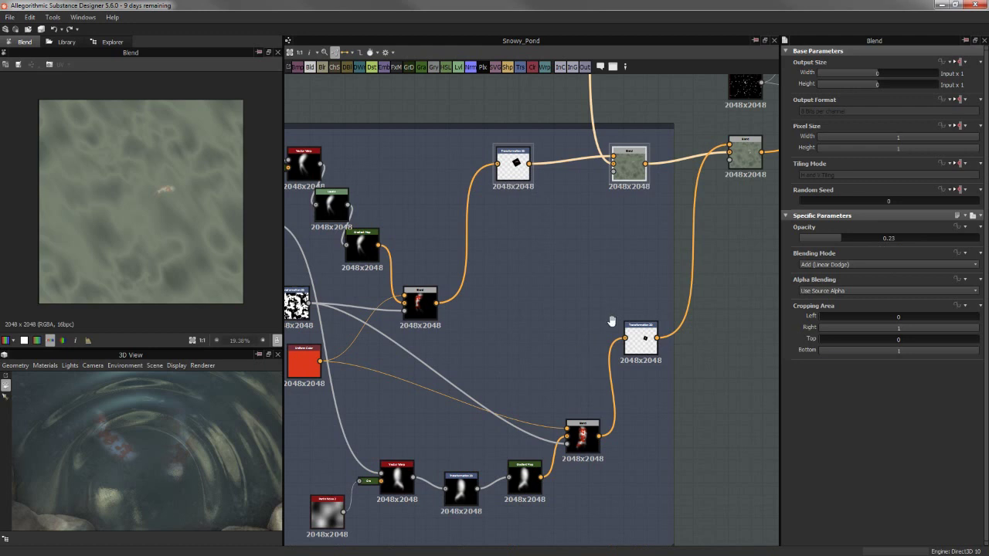
{"action": "middle_click_drag", "start_coordinate": [611, 321], "coordinate": [636, 287]}
{"action": "scroll", "coordinate": [579, 320], "scroll_direction": "down", "scroll_amount": 1}
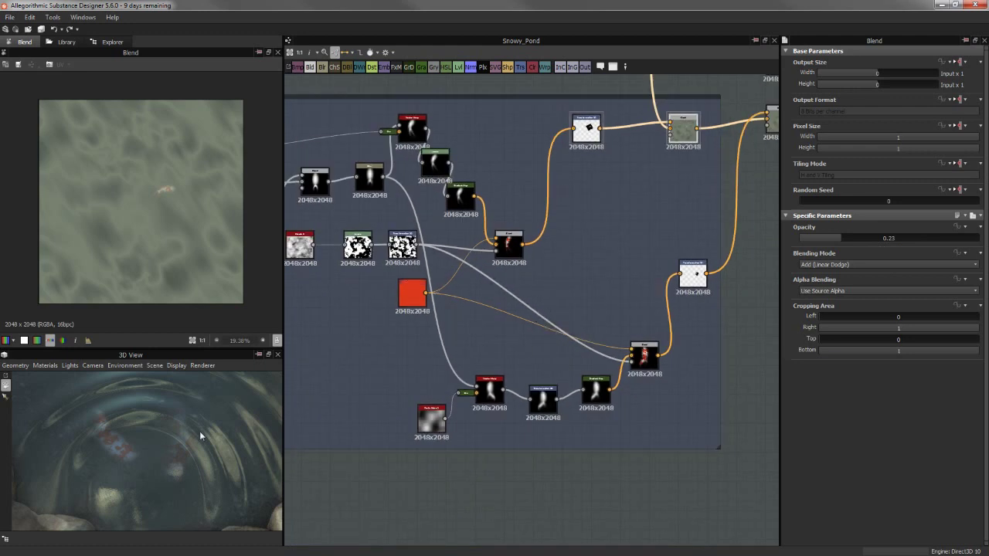
Preview the Blur node's soft fish-body silhouette
{"action": "left_click_drag", "start_coordinate": [169, 449], "coordinate": [224, 437]}
{"action": "middle_click_drag", "start_coordinate": [490, 287], "coordinate": [512, 279]}
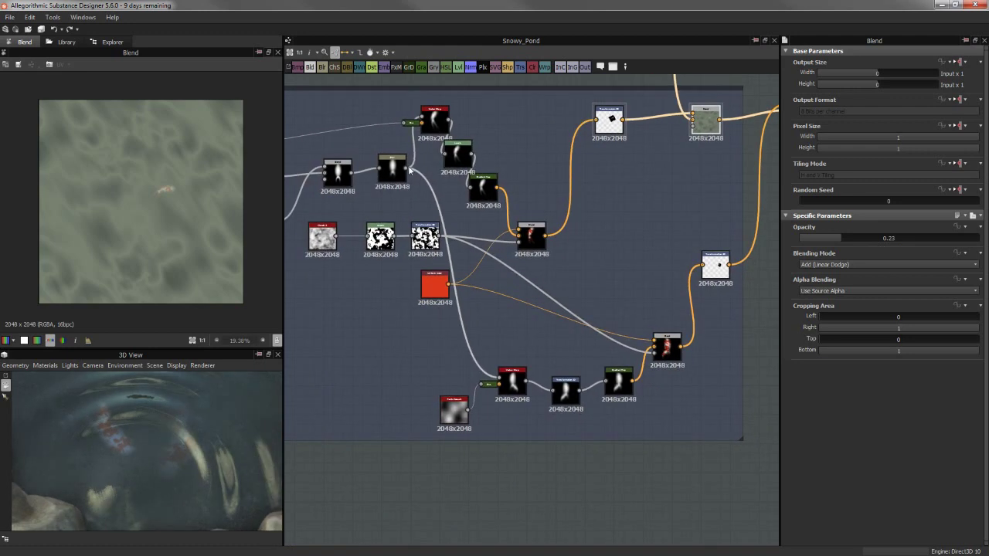
{"action": "left_click", "coordinate": [393, 170]}
{"action": "middle_click_drag", "start_coordinate": [382, 174], "coordinate": [497, 189]}
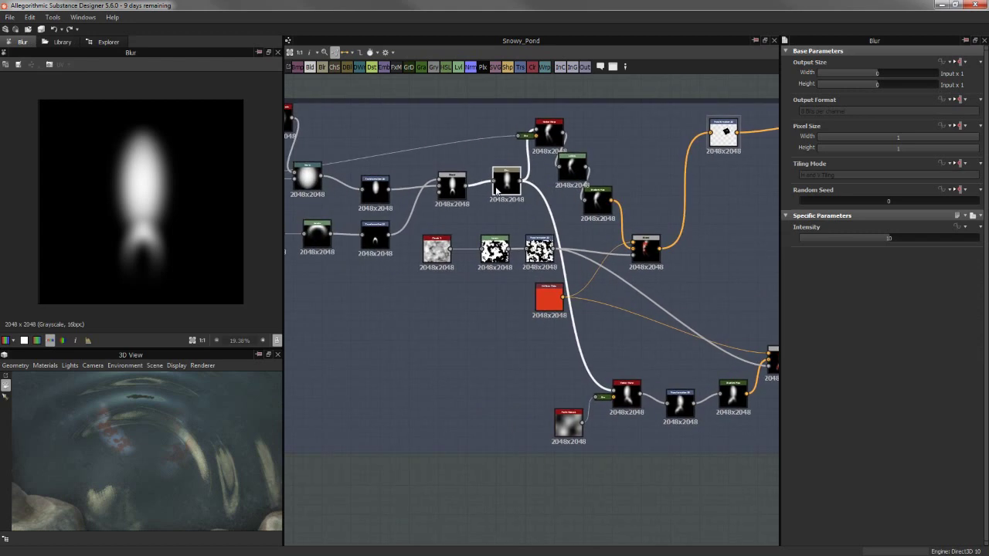
Preview the second koi's Vector Warp, Perlin Noise and Transformation 2D outputs in turn
{"action": "middle_click_drag", "start_coordinate": [560, 308], "coordinate": [479, 269]}
{"action": "scroll", "coordinate": [538, 332], "scroll_direction": "up", "scroll_amount": 2}
{"action": "left_click", "coordinate": [547, 355]}
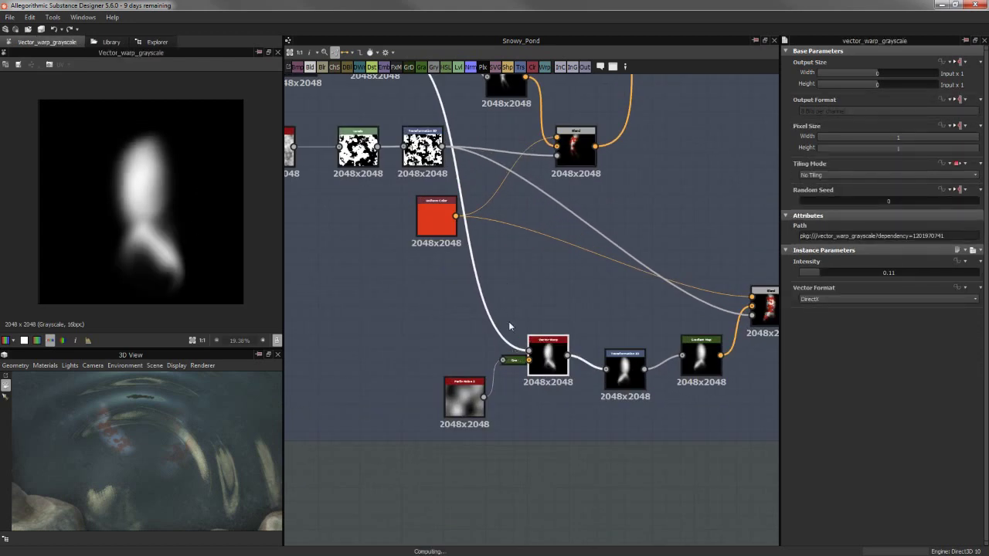
{"action": "left_click", "coordinate": [465, 399]}
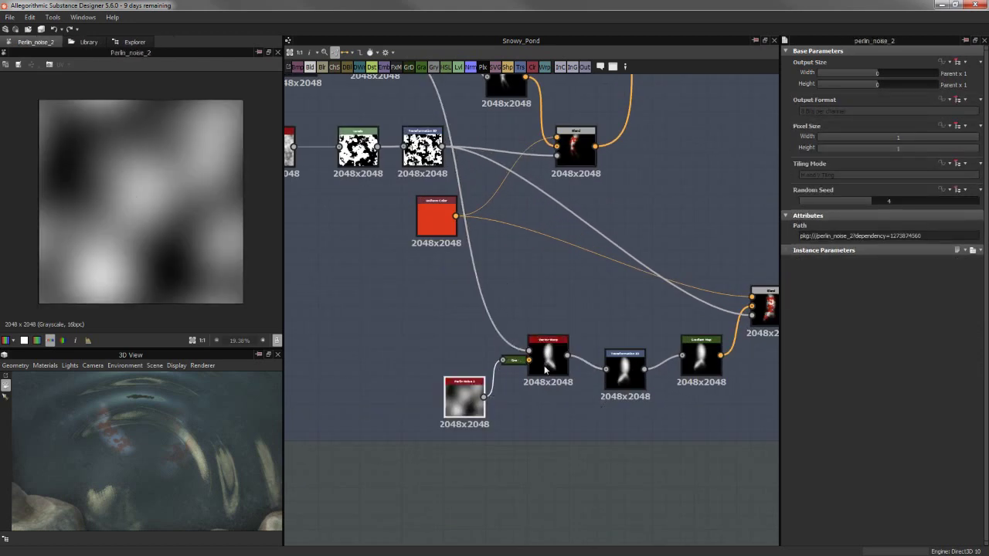
{"action": "left_click", "coordinate": [546, 370]}
{"action": "middle_click_drag", "start_coordinate": [457, 287], "coordinate": [377, 280]}
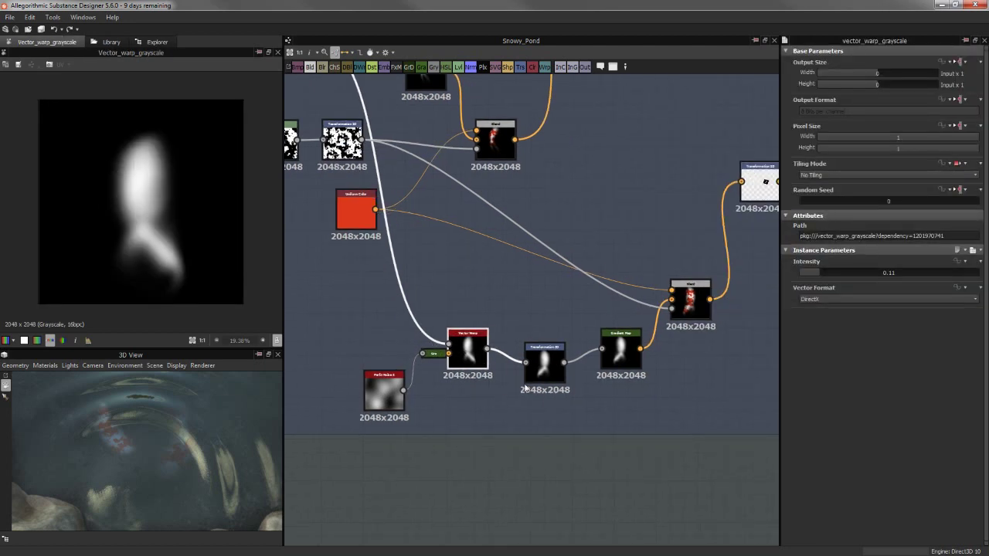
{"action": "left_click", "coordinate": [544, 363]}
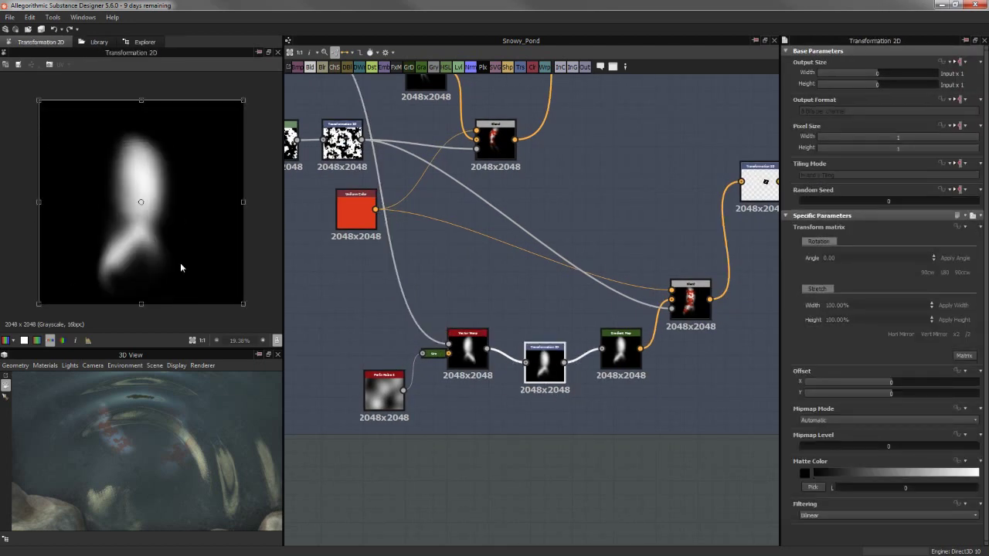
Orbit the 3D View around the pond and follow the koi chain in the graph
{"action": "left_click_drag", "start_coordinate": [153, 466], "coordinate": [167, 445]}
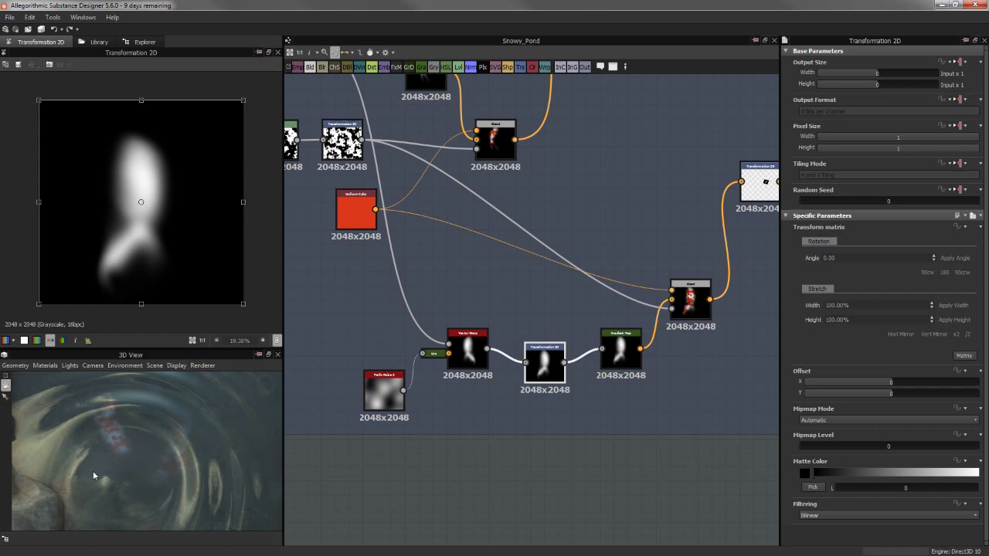
{"action": "mouse_move", "coordinate": [120, 506]}
{"action": "left_mouse_down"}
{"action": "mouse_move", "coordinate": [102, 477]}
{"action": "mouse_move", "coordinate": [97, 493]}
{"action": "mouse_move", "coordinate": [104, 413]}
{"action": "left_mouse_up"}
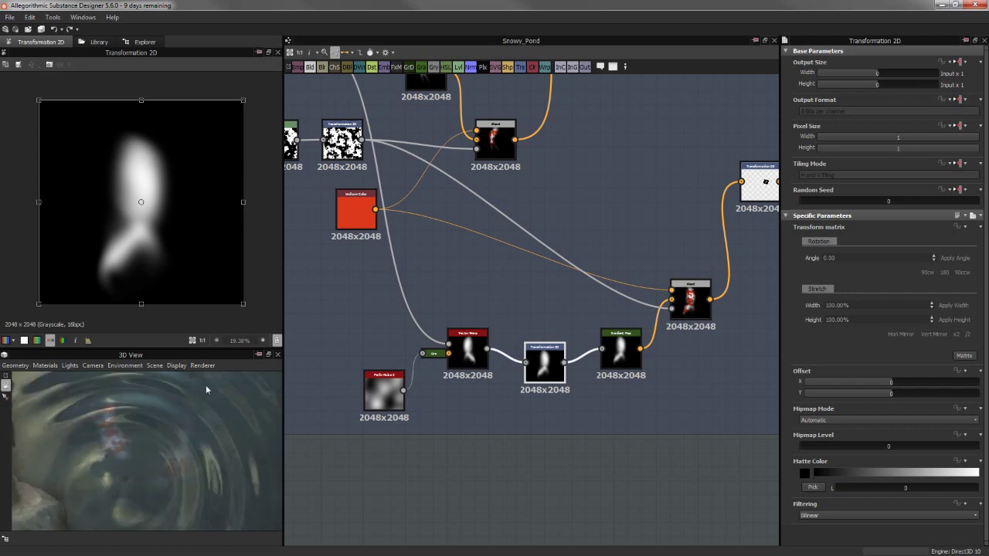
{"action": "mouse_move", "coordinate": [143, 464]}
{"action": "left_mouse_down"}
{"action": "mouse_move", "coordinate": [99, 476]}
{"action": "mouse_move", "coordinate": [142, 470]}
{"action": "mouse_move", "coordinate": [153, 451]}
{"action": "mouse_move", "coordinate": [130, 452]}
{"action": "left_mouse_up"}
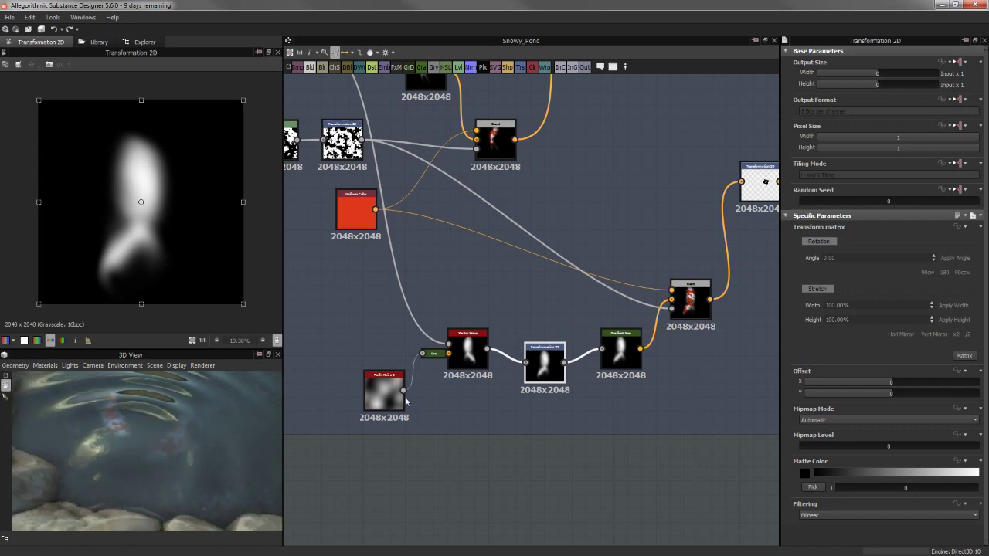
{"action": "middle_click_drag", "start_coordinate": [405, 400], "coordinate": [312, 419]}
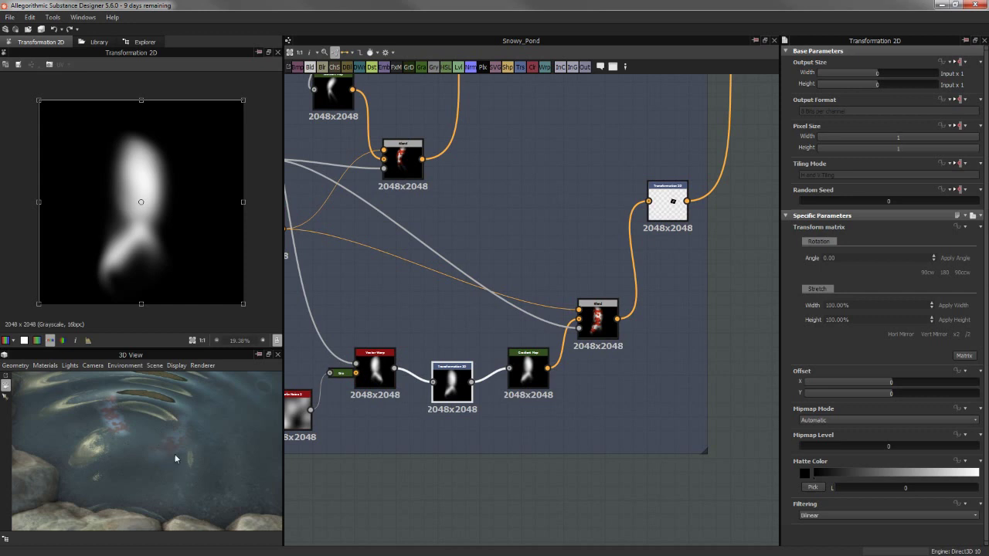
{"action": "mouse_move", "coordinate": [122, 444]}
{"action": "left_mouse_down"}
{"action": "mouse_move", "coordinate": [138, 478]}
{"action": "mouse_move", "coordinate": [122, 471]}
{"action": "mouse_move", "coordinate": [140, 458]}
{"action": "mouse_move", "coordinate": [154, 488]}
{"action": "mouse_move", "coordinate": [146, 468]}
{"action": "left_mouse_up"}
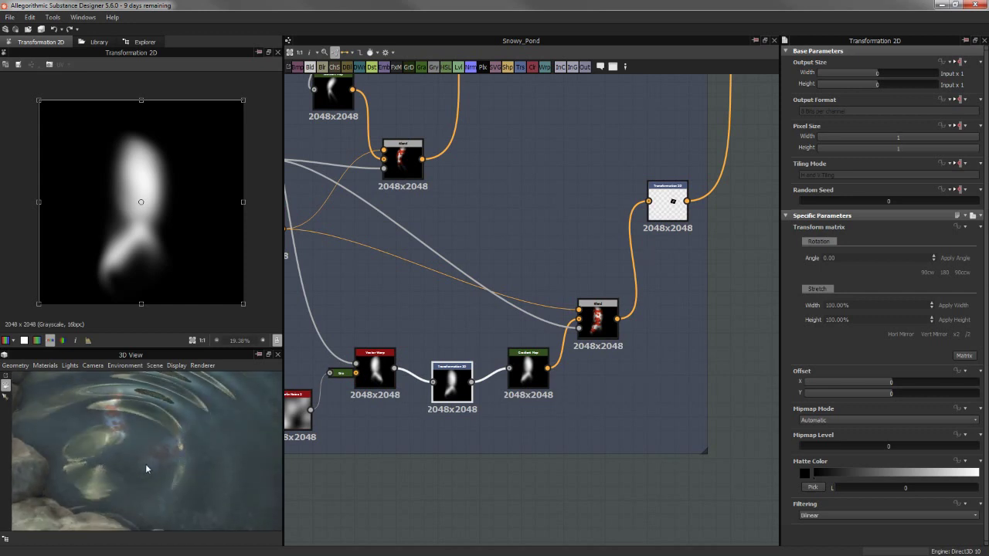
{"action": "middle_click_drag", "start_coordinate": [388, 327], "coordinate": [523, 325]}
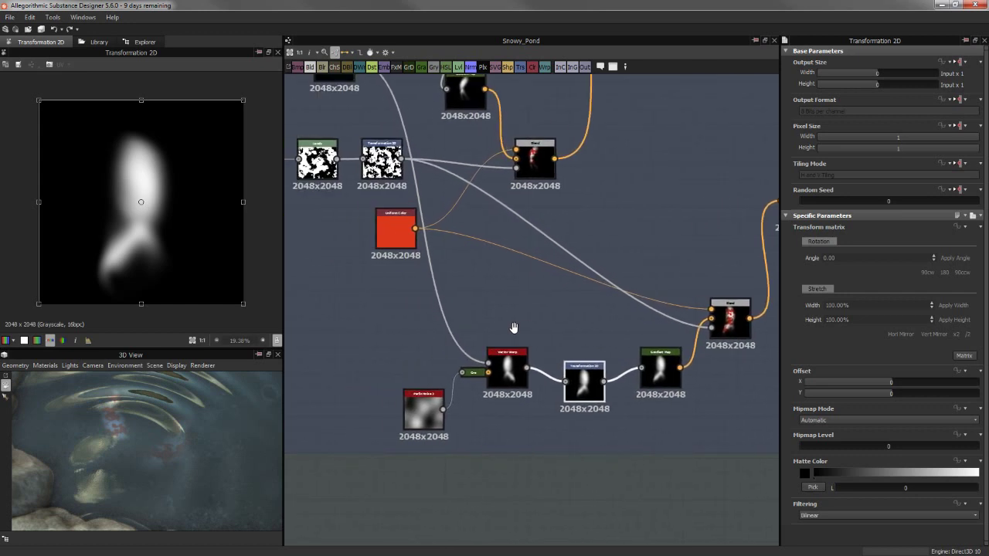
Move the Perlin Noise, Transformation 2D and Gradient Map nodes up into a straight row
{"action": "mouse_move", "coordinate": [418, 405]}
{"action": "left_mouse_down"}
{"action": "mouse_move", "coordinate": [390, 349]}
{"action": "mouse_move", "coordinate": [381, 351]}
{"action": "left_mouse_up"}
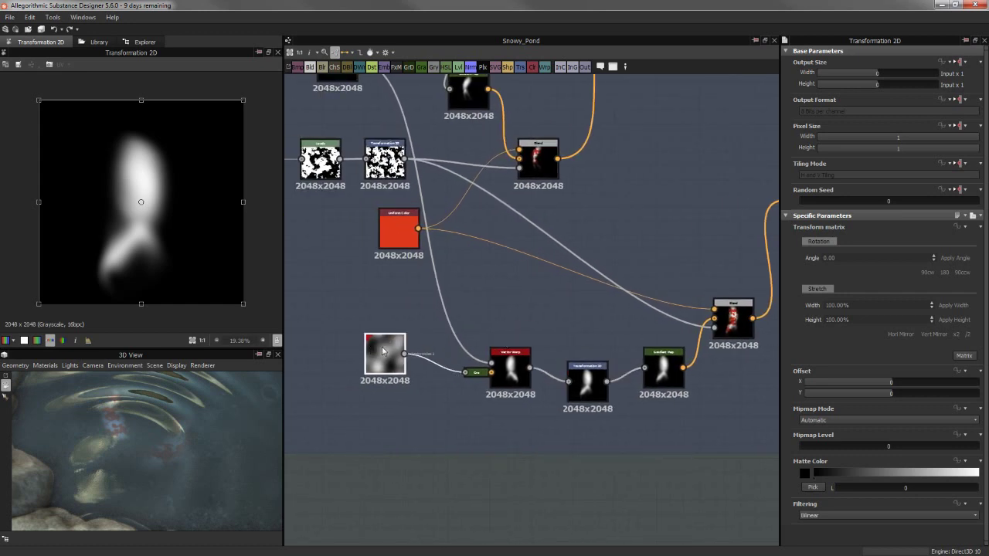
{"action": "left_click", "coordinate": [516, 372]}
{"action": "left_click", "coordinate": [542, 332]}
{"action": "middle_click_drag", "start_coordinate": [537, 325], "coordinate": [483, 322]}
{"action": "left_click_drag", "start_coordinate": [533, 387], "coordinate": [539, 355]}
{"action": "left_click", "coordinate": [604, 359]}
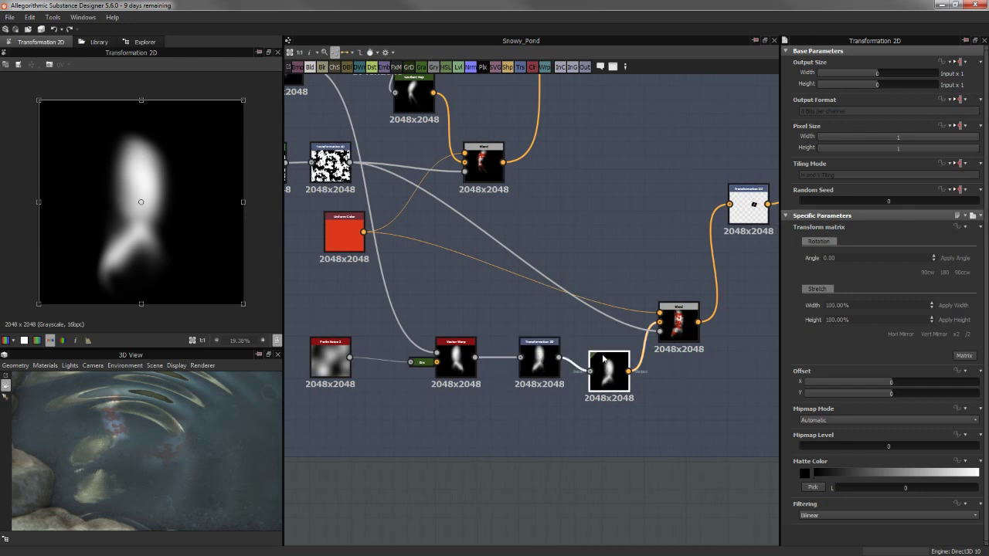
{"action": "left_click_drag", "start_coordinate": [604, 360], "coordinate": [606, 332]}
Preview the Blend's red-patched koi, then show the Gradient Map's settings
{"action": "left_click", "coordinate": [665, 313]}
{"action": "middle_click_drag", "start_coordinate": [664, 313], "coordinate": [648, 313]}
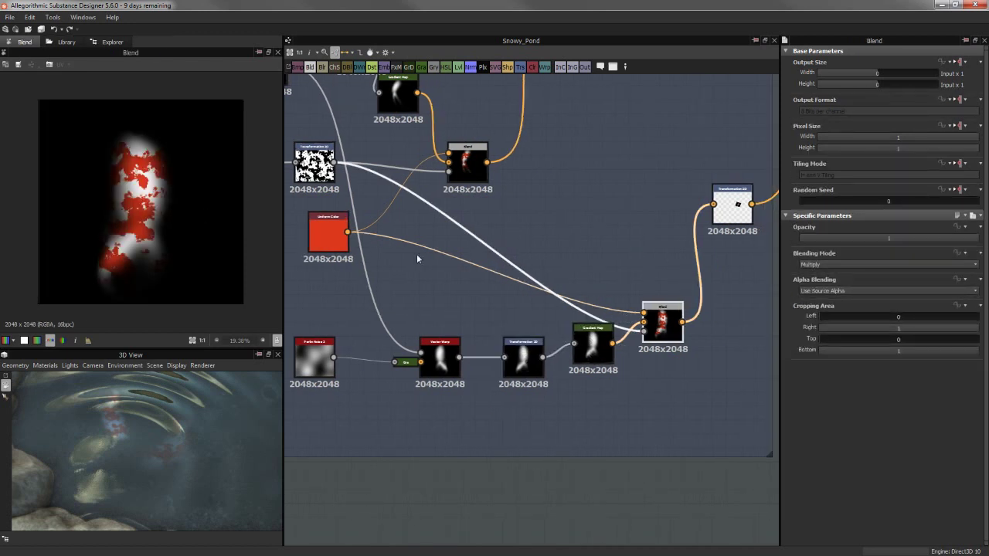
{"action": "middle_click_drag", "start_coordinate": [417, 259], "coordinate": [434, 262]}
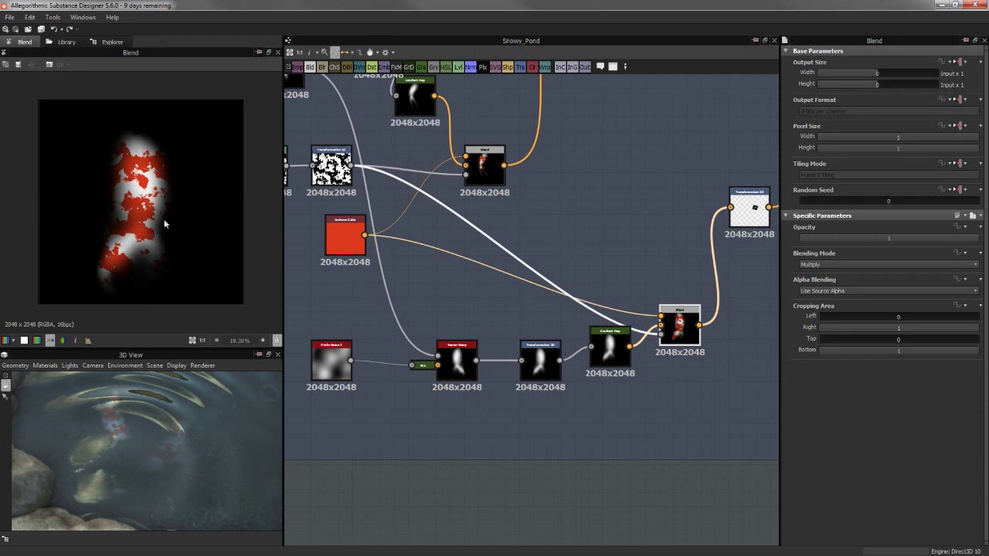
{"action": "middle_click_drag", "start_coordinate": [457, 316], "coordinate": [473, 305]}
{"action": "left_click", "coordinate": [621, 373]}
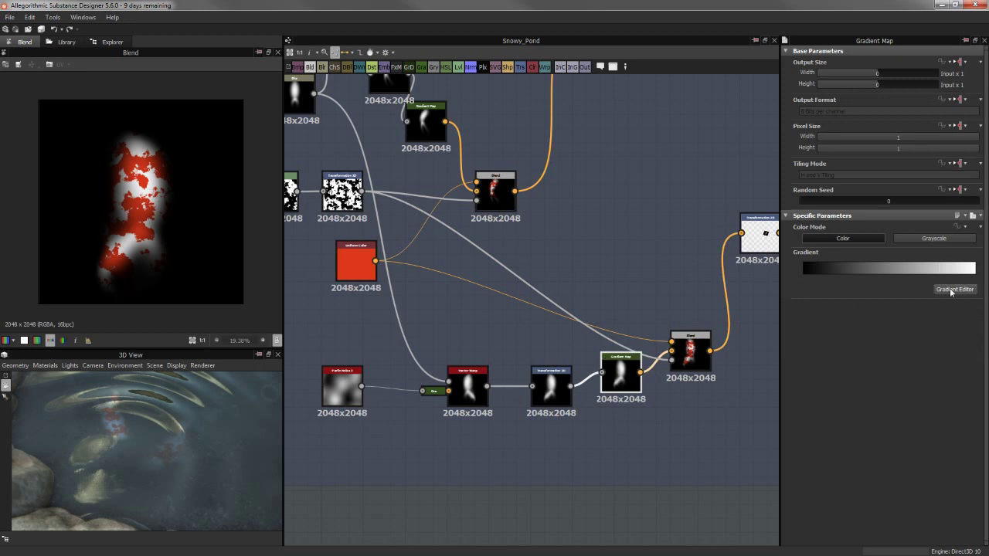
In the Gradient Editor, add an olive-yellow key at the start, then undo it
{"action": "left_click", "coordinate": [953, 290]}
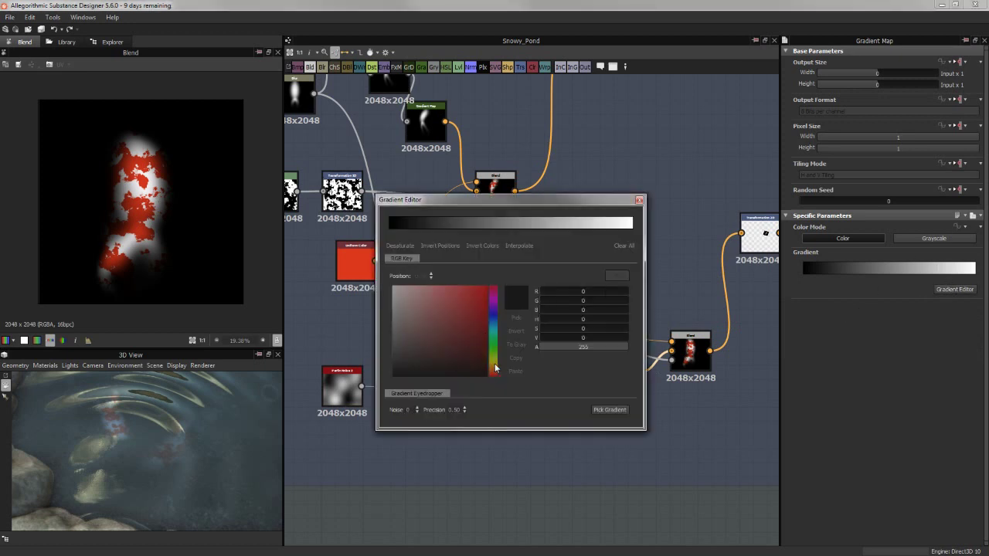
{"action": "left_click", "coordinate": [439, 224]}
{"action": "left_click_drag", "start_coordinate": [438, 226], "coordinate": [389, 227]}
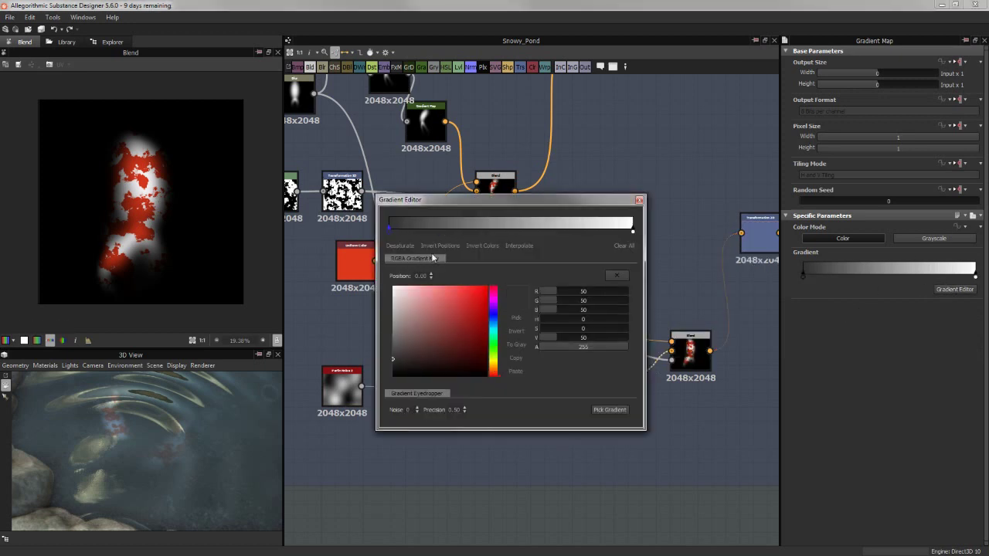
{"action": "left_click", "coordinate": [493, 361]}
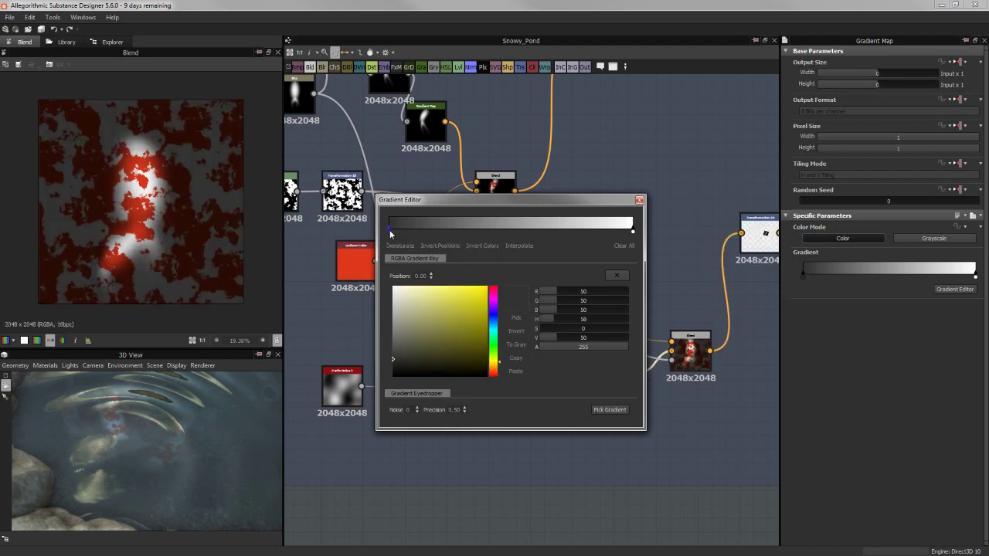
{"action": "left_click_drag", "start_coordinate": [486, 365], "coordinate": [480, 350]}
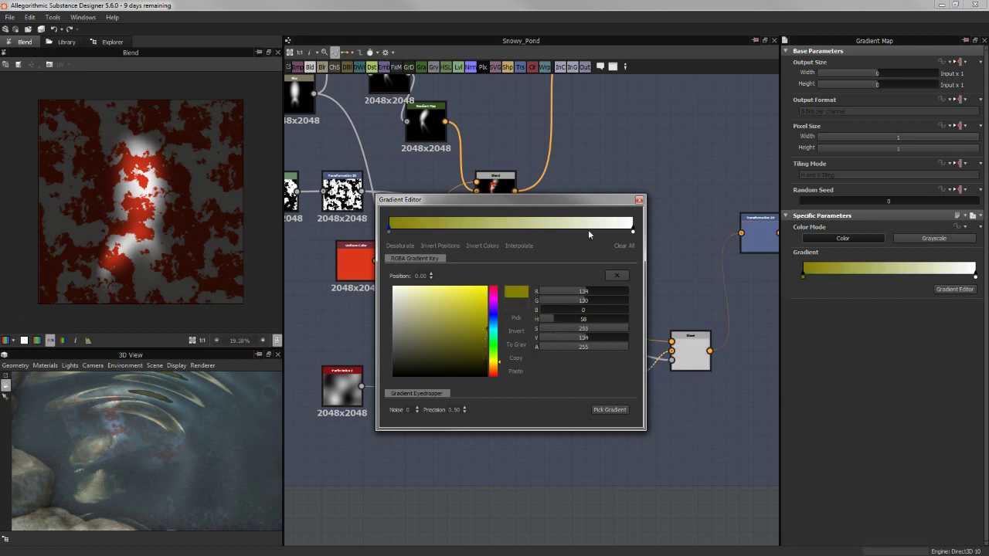
{"action": "left_click", "coordinate": [633, 231]}
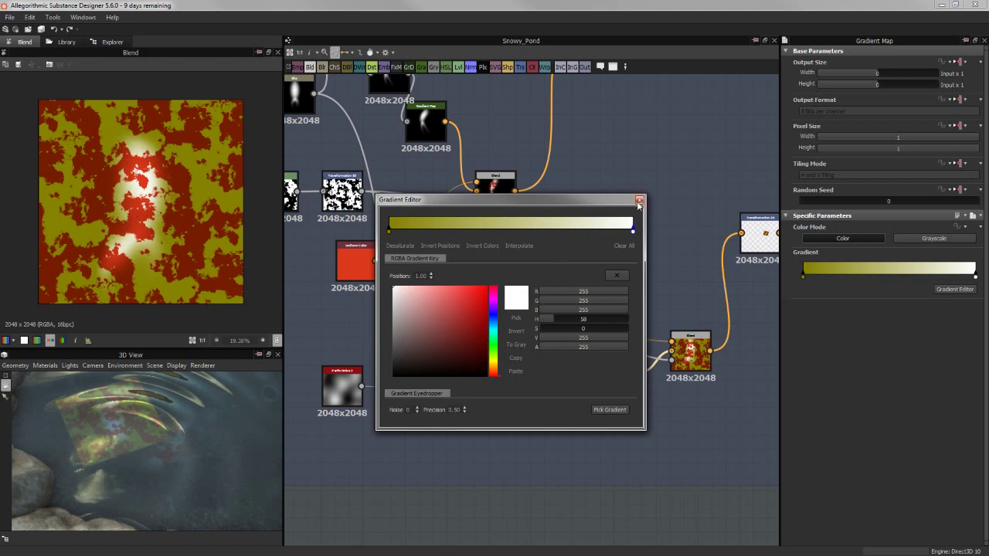
{"action": "key", "text": "ctrl+z"}
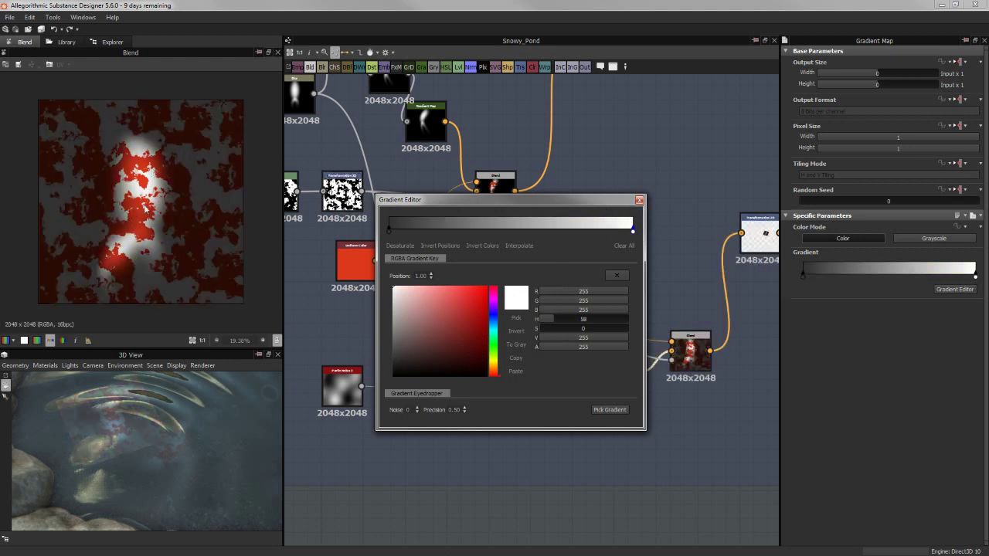
Reposition the Gradient Editor, try tinting the bright end yellow, and close it
{"action": "mouse_move", "coordinate": [555, 203]}
{"action": "left_mouse_down"}
{"action": "mouse_move", "coordinate": [507, 357]}
{"action": "mouse_move", "coordinate": [523, 366]}
{"action": "left_mouse_up"}
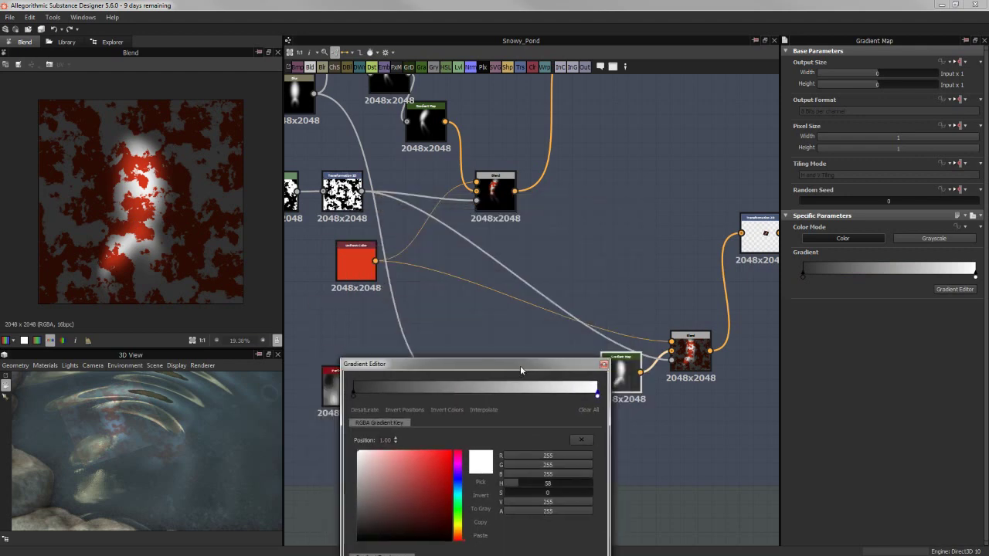
{"action": "mouse_move", "coordinate": [552, 254]}
{"action": "middle_mouse_down"}
{"action": "mouse_move", "coordinate": [551, 208]}
{"action": "mouse_move", "coordinate": [604, 256]}
{"action": "middle_mouse_up"}
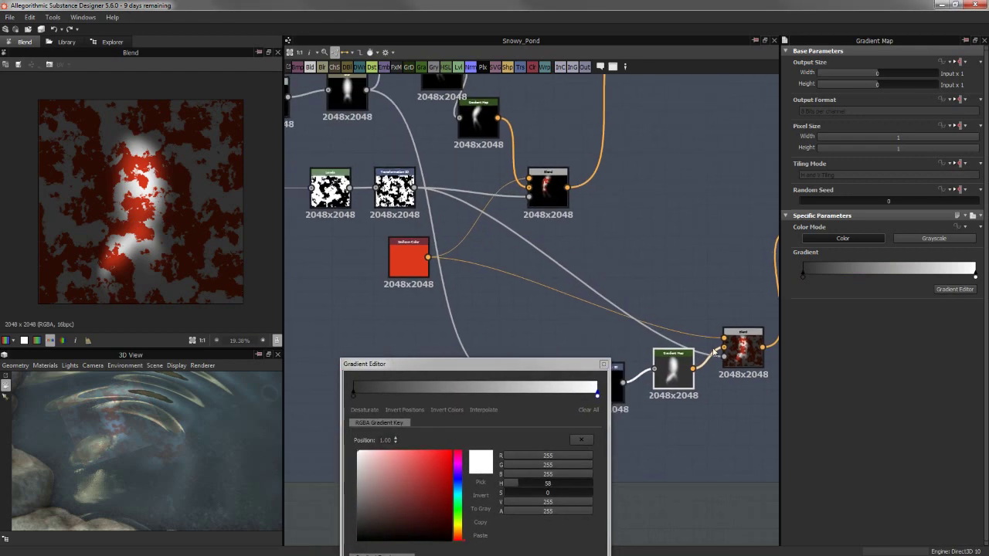
{"action": "middle_click_drag", "start_coordinate": [529, 154], "coordinate": [527, 181]}
{"action": "middle_click_drag", "start_coordinate": [590, 168], "coordinate": [523, 160]}
{"action": "middle_click_drag", "start_coordinate": [527, 294], "coordinate": [522, 167]}
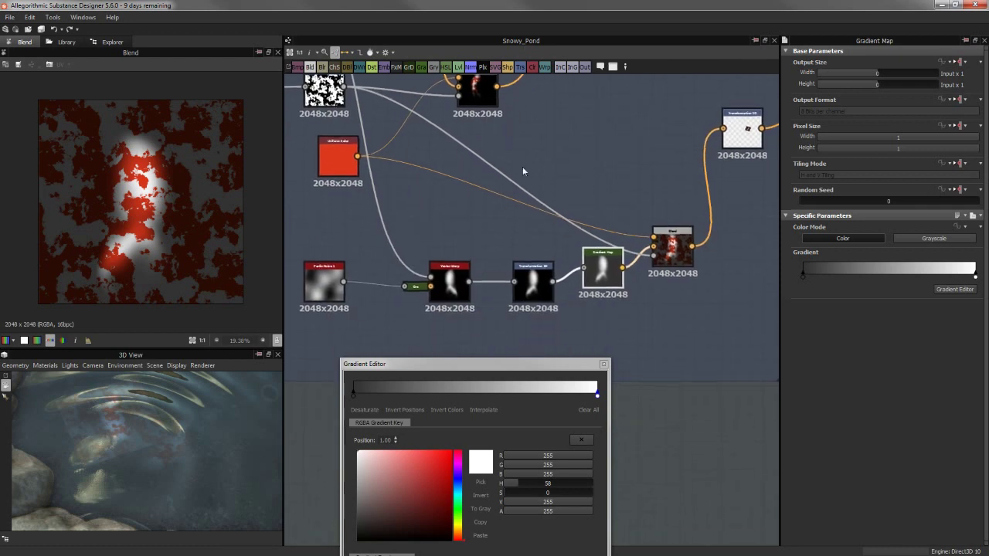
{"action": "left_click_drag", "start_coordinate": [521, 362], "coordinate": [519, 224]}
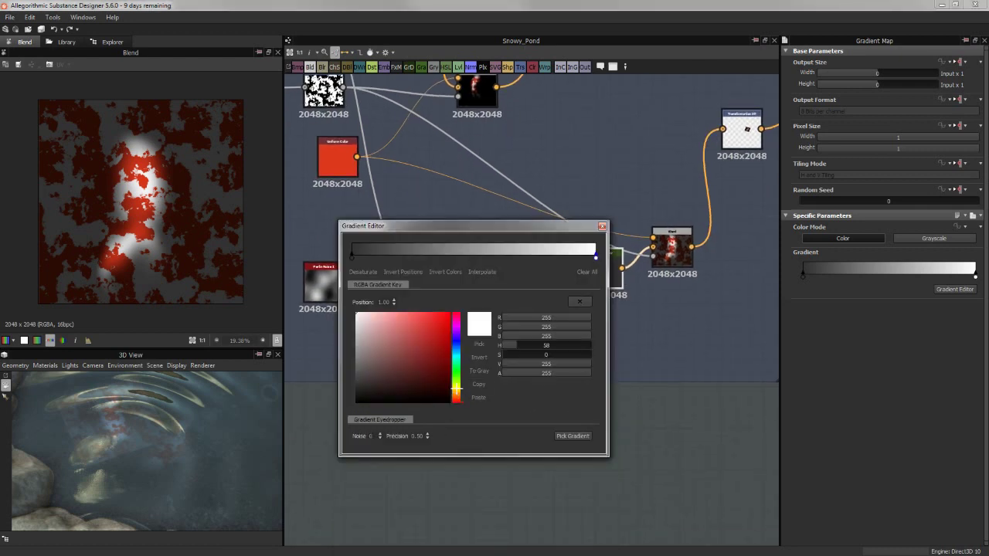
{"action": "left_click", "coordinate": [457, 389]}
{"action": "left_click", "coordinate": [450, 329]}
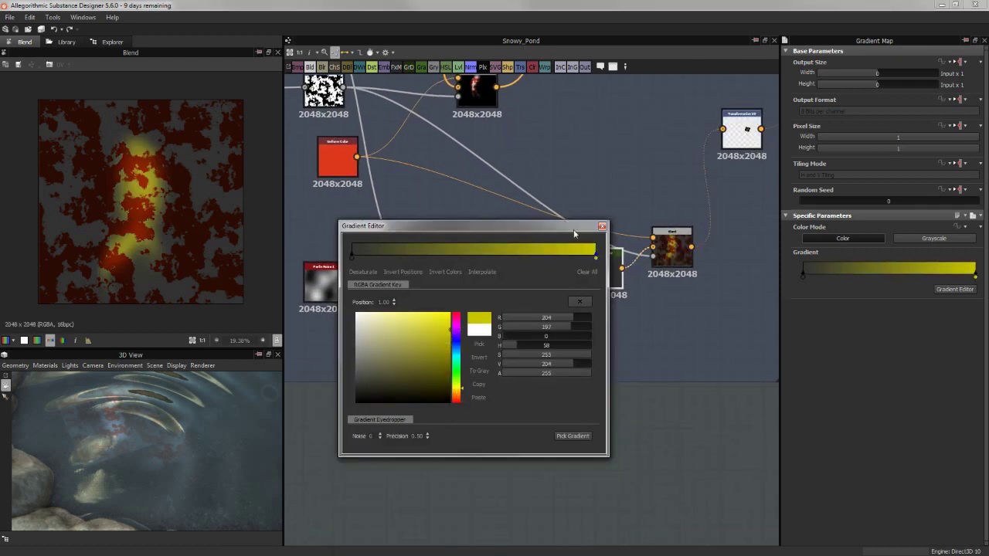
{"action": "left_click", "coordinate": [602, 225]}
Reopen the koi Gradient Map's editor and make the gradient's dark end pure black
{"action": "left_click", "coordinate": [669, 243]}
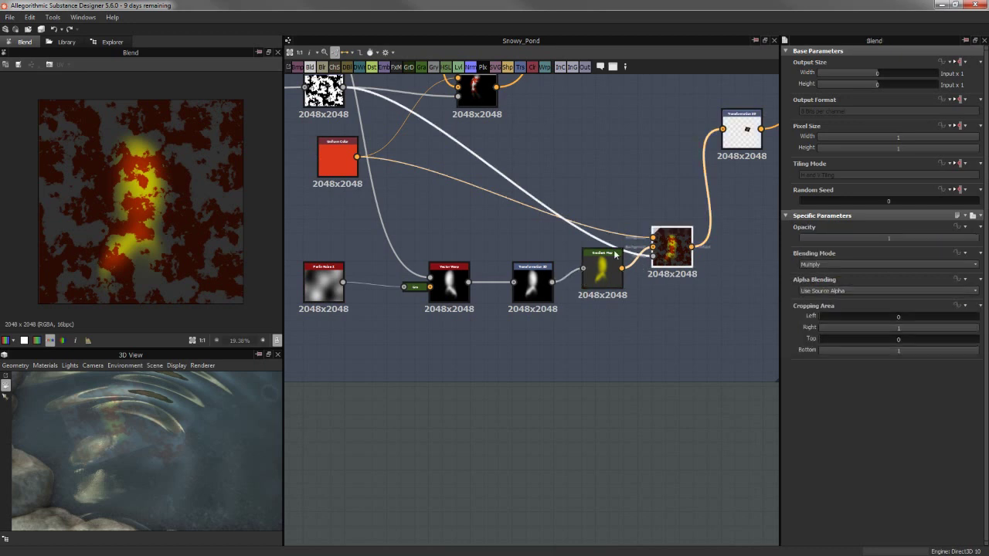
{"action": "left_click", "coordinate": [610, 263]}
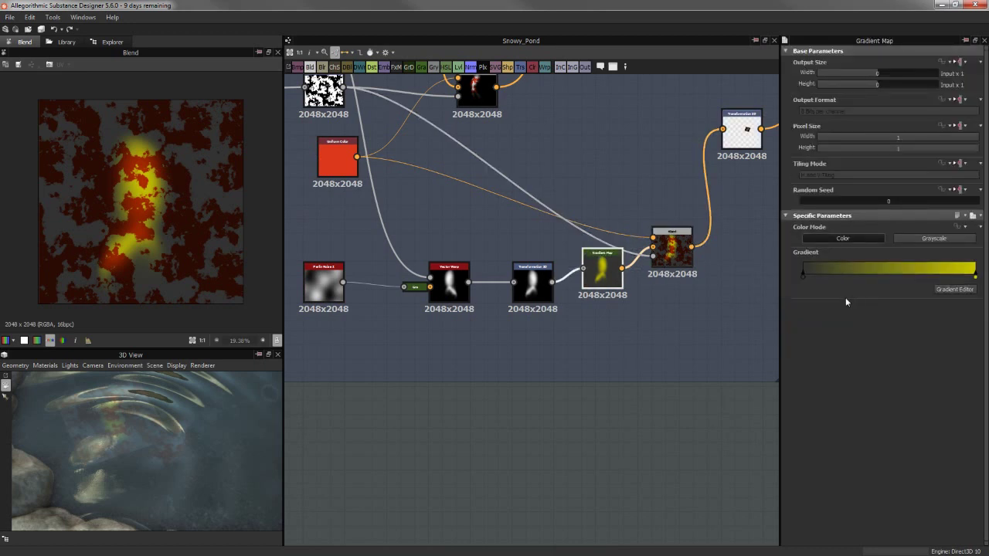
{"action": "left_click", "coordinate": [949, 289]}
{"action": "left_click", "coordinate": [352, 259]}
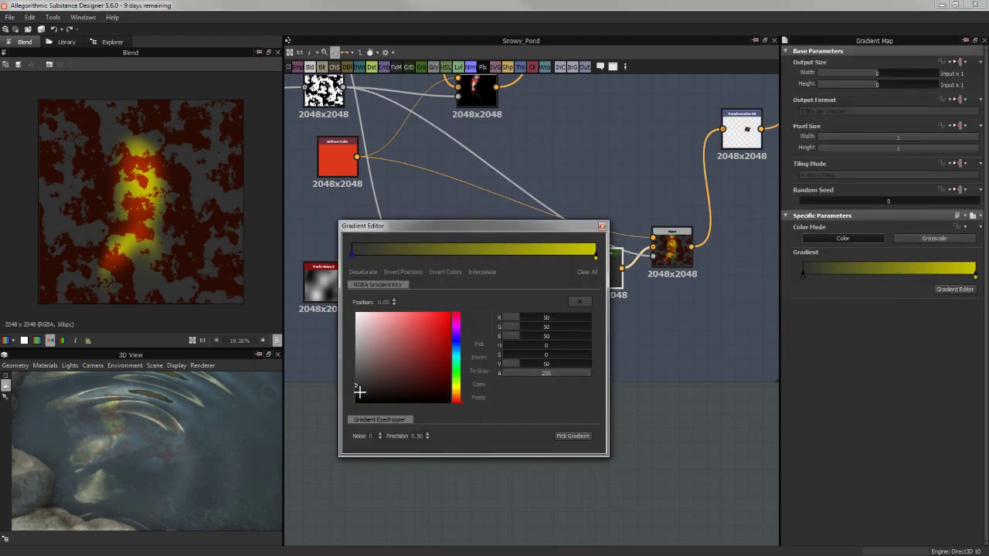
{"action": "left_click_drag", "start_coordinate": [359, 392], "coordinate": [325, 448]}
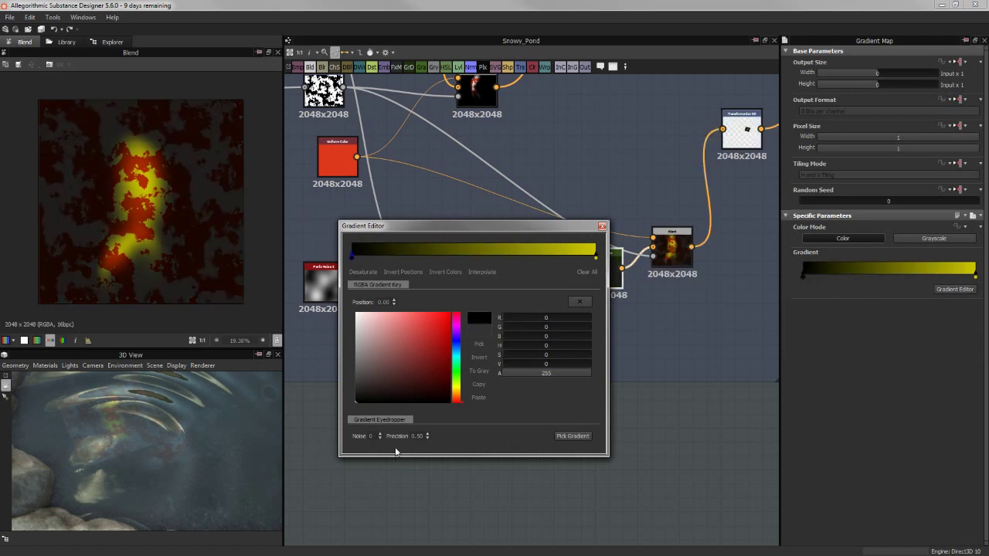
Sample a gradient with Pick Gradient, then Clear All to restore black-to-white
{"action": "left_click", "coordinate": [572, 435]}
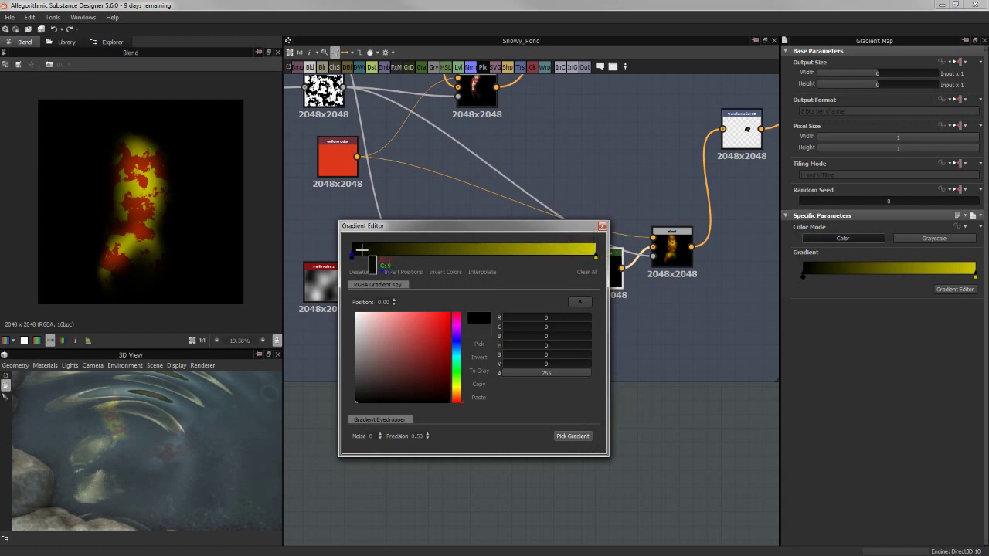
{"action": "left_click_drag", "start_coordinate": [362, 249], "coordinate": [595, 250]}
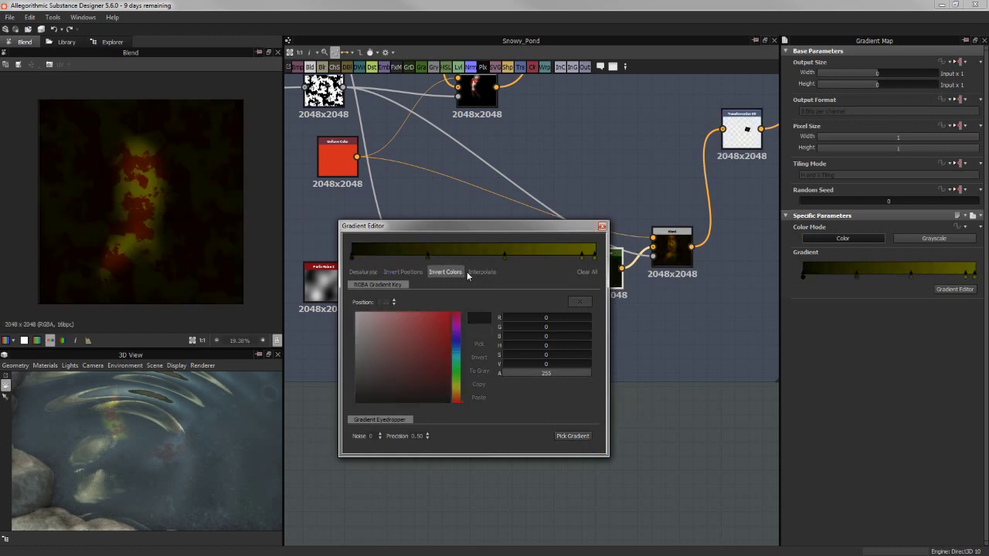
{"action": "left_click", "coordinate": [588, 272]}
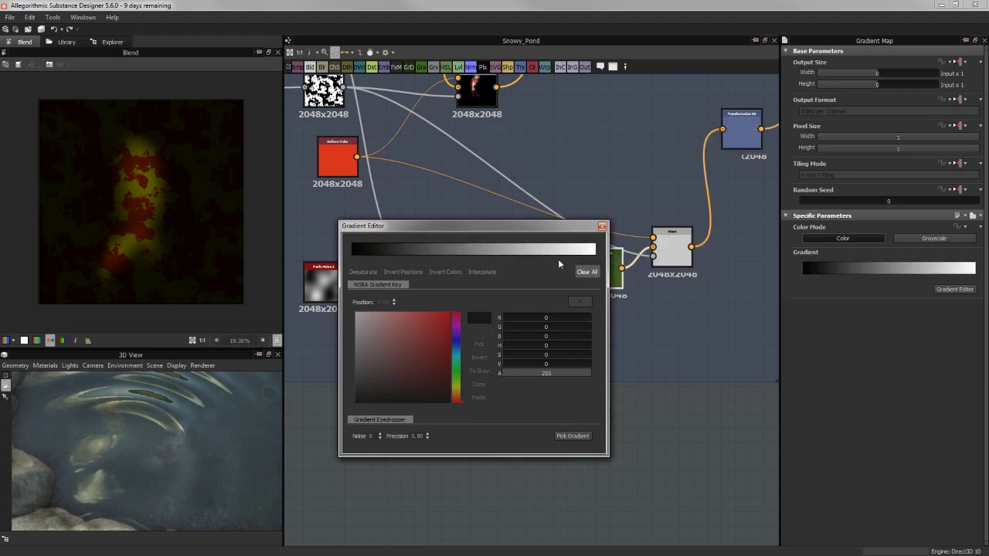
{"action": "left_click", "coordinate": [602, 226]}
{"action": "middle_click_drag", "start_coordinate": [583, 407], "coordinate": [337, 474]}
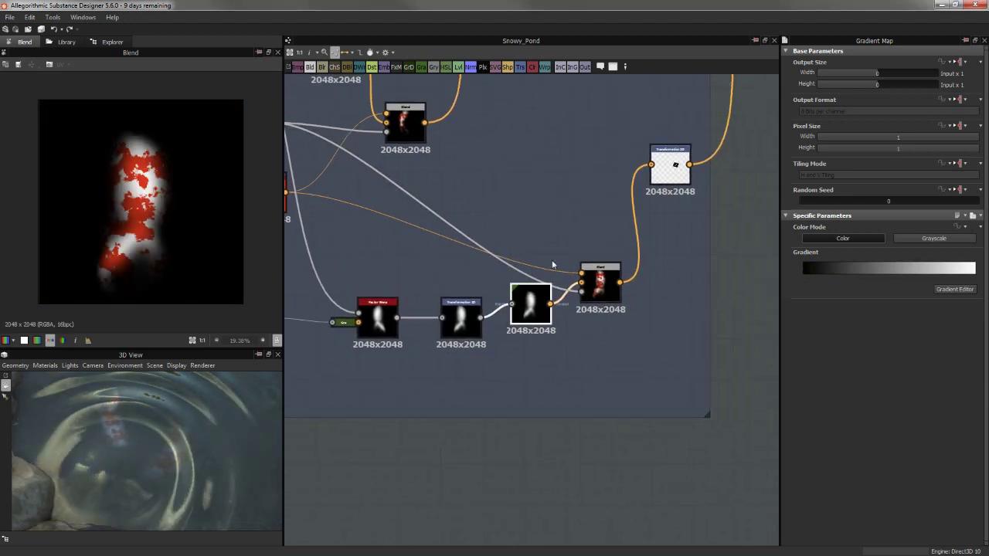
Preview the koi Transformation 2D output and the water blend with the koi
{"action": "middle_click_drag", "start_coordinate": [457, 338], "coordinate": [367, 412]}
{"action": "double_click", "coordinate": [581, 238]}
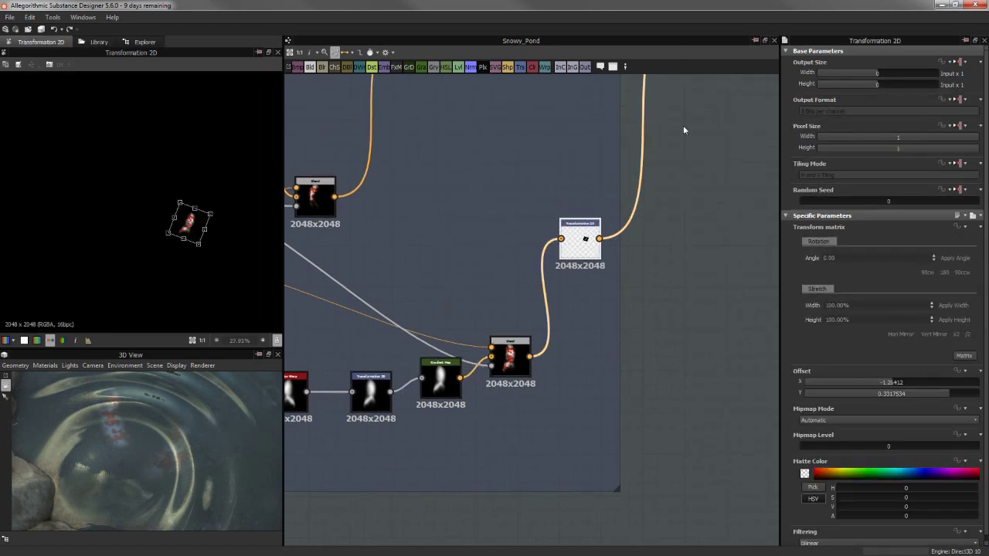
{"action": "middle_click_drag", "start_coordinate": [684, 129], "coordinate": [501, 315]}
{"action": "double_click", "coordinate": [498, 315]}
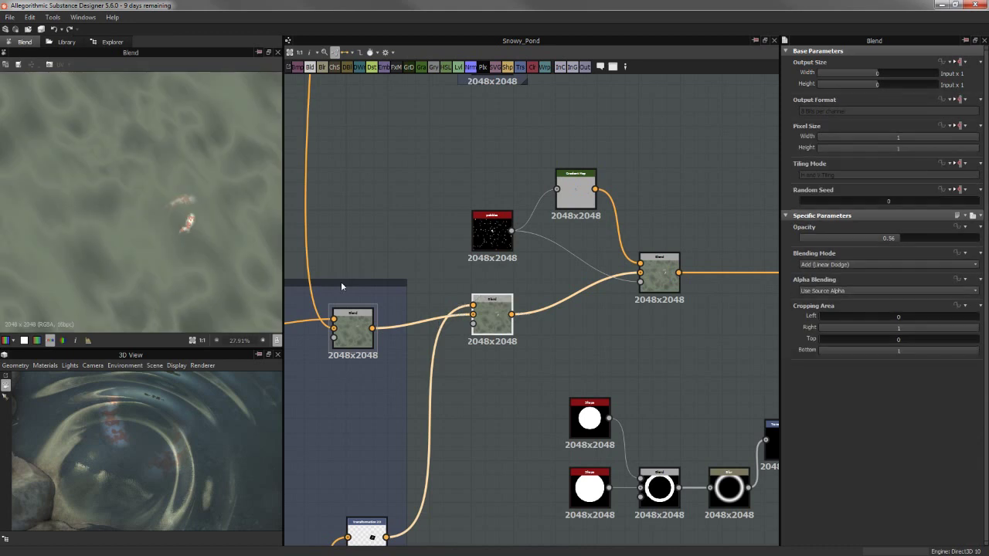
{"action": "scroll", "coordinate": [175, 177], "scroll_direction": "up", "scroll_amount": 3}
{"action": "scroll", "coordinate": [175, 185], "scroll_direction": "up", "scroll_amount": 3}
{"action": "scroll", "coordinate": [176, 198], "scroll_direction": "up", "scroll_amount": 2}
{"action": "scroll", "coordinate": [176, 198], "scroll_direction": "down", "scroll_amount": 1}
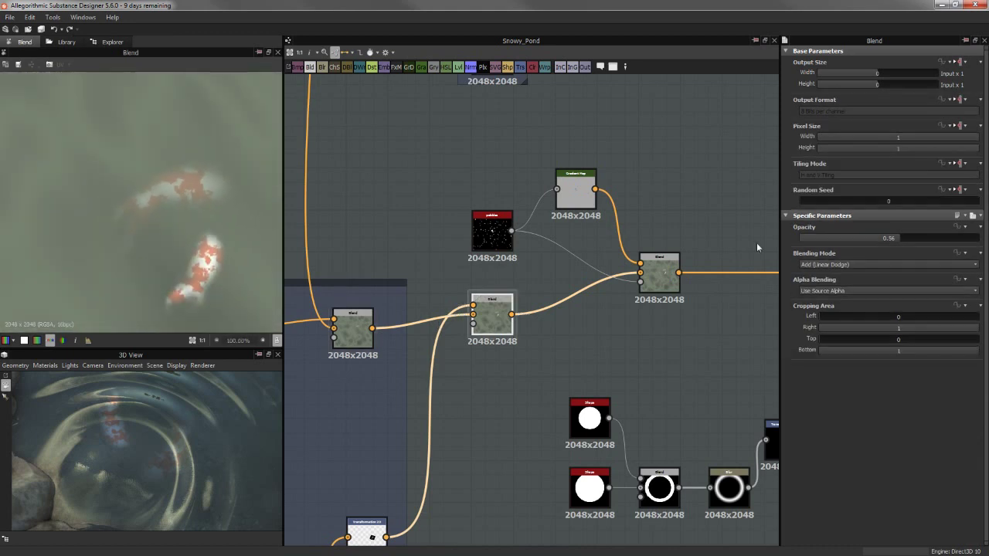
Preview the pebbles node's scattered specks at Pattern Scale 0.14 and Number 175
{"action": "middle_click_drag", "start_coordinate": [574, 342], "coordinate": [521, 339]}
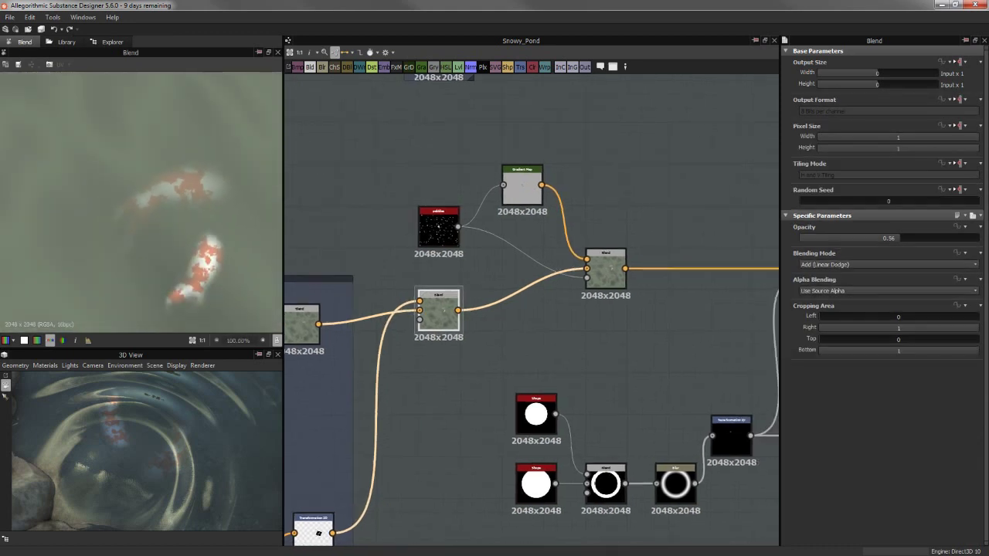
{"action": "middle_click_drag", "start_coordinate": [579, 170], "coordinate": [582, 144]}
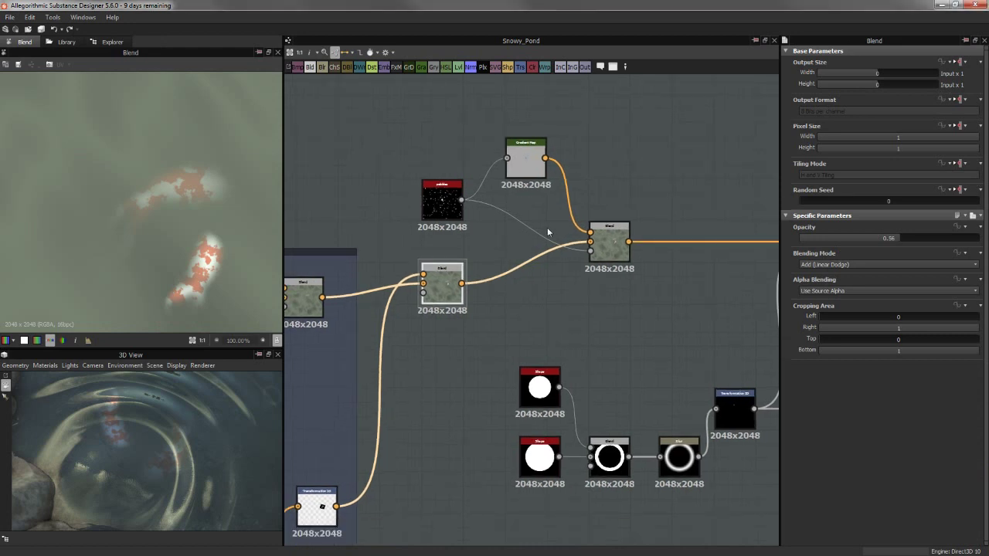
{"action": "middle_click_drag", "start_coordinate": [547, 232], "coordinate": [533, 233]}
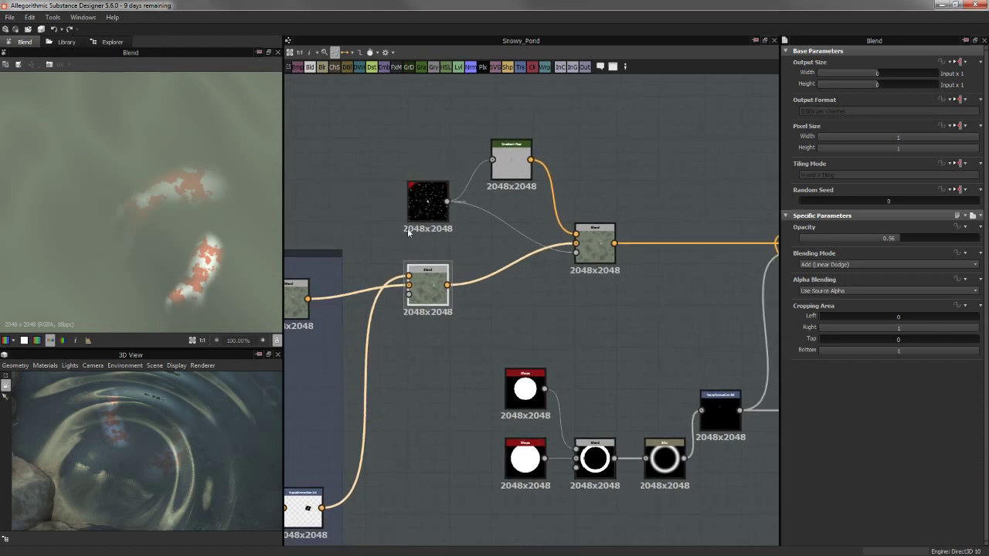
{"action": "mouse_move", "coordinate": [407, 228]}
{"action": "middle_mouse_down"}
{"action": "mouse_move", "coordinate": [449, 231]}
{"action": "mouse_move", "coordinate": [426, 150]}
{"action": "mouse_move", "coordinate": [434, 225]}
{"action": "middle_mouse_up"}
{"action": "scroll", "coordinate": [435, 225], "scroll_direction": "up", "scroll_amount": 2}
{"action": "double_click", "coordinate": [434, 226]}
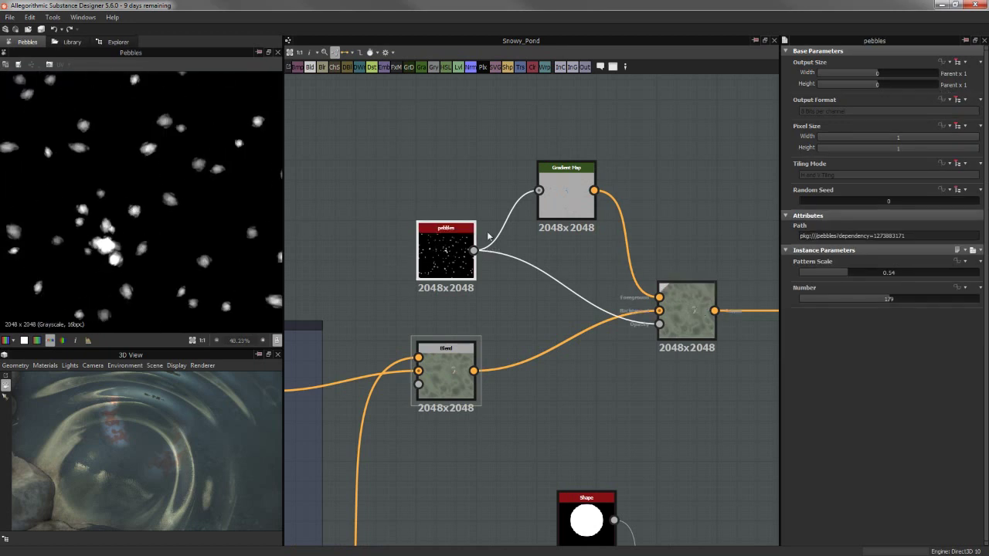
{"action": "mouse_move", "coordinate": [682, 285]}
{"action": "middle_mouse_down"}
{"action": "mouse_move", "coordinate": [625, 275]}
{"action": "mouse_move", "coordinate": [656, 277]}
{"action": "middle_mouse_up"}
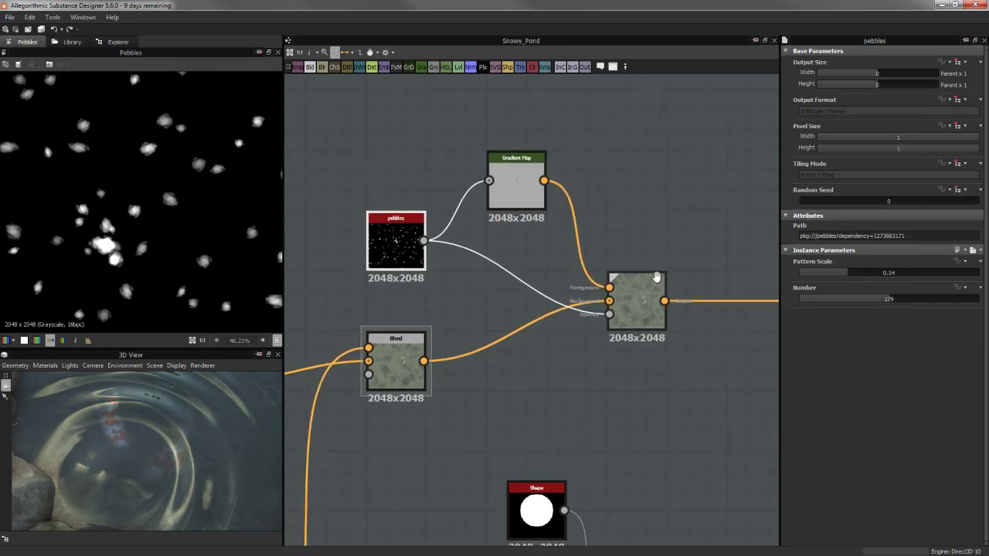
{"action": "scroll", "coordinate": [177, 209], "scroll_direction": "down", "scroll_amount": 3}
{"action": "scroll", "coordinate": [177, 209], "scroll_direction": "up", "scroll_amount": 1}
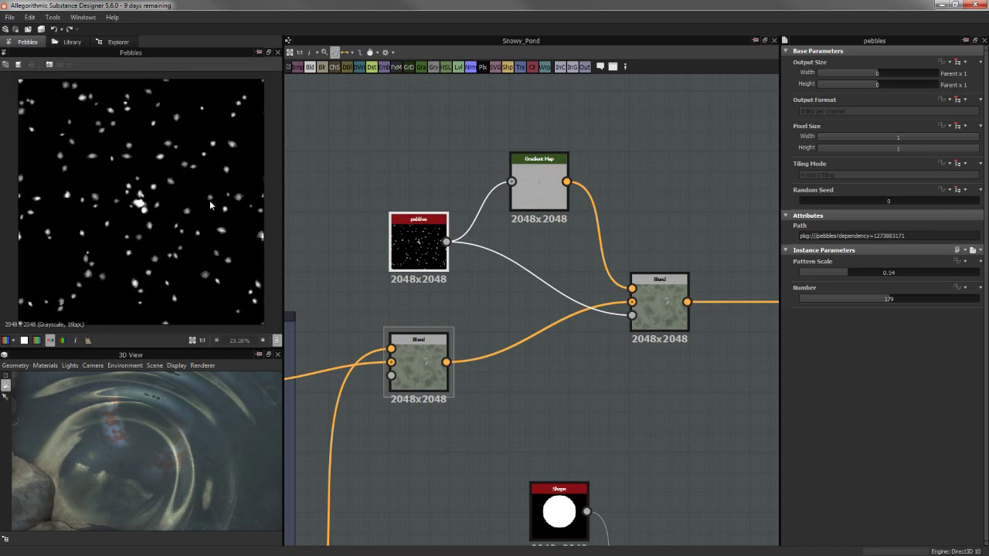
{"action": "scroll", "coordinate": [190, 251], "scroll_direction": "up", "scroll_amount": 1}
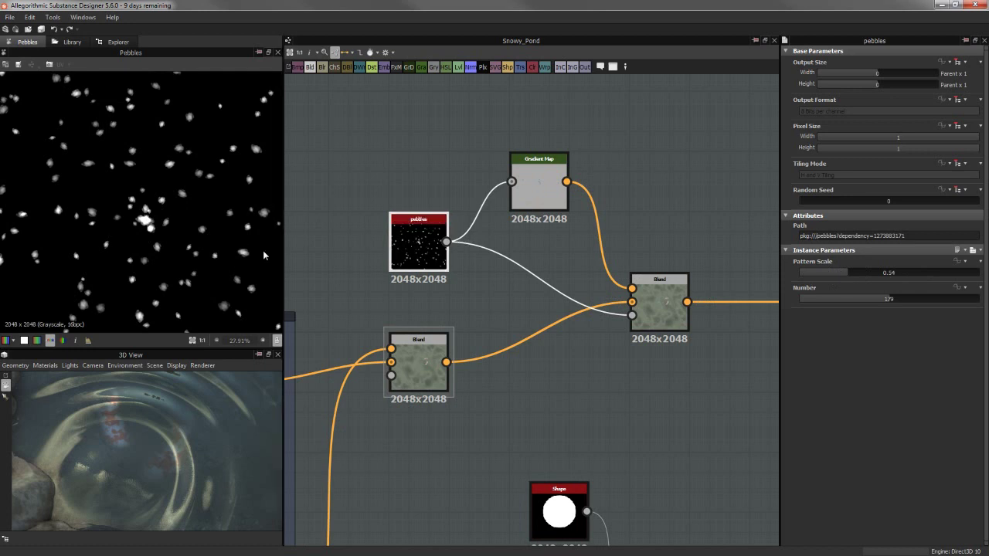
{"action": "scroll", "coordinate": [177, 220], "scroll_direction": "up", "scroll_amount": 2}
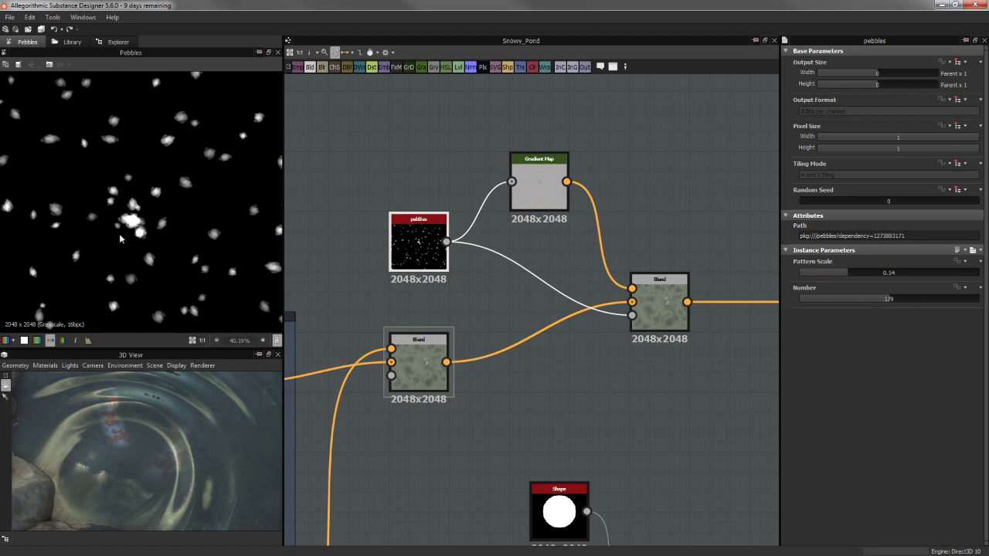
{"action": "scroll", "coordinate": [120, 239], "scroll_direction": "down", "scroll_amount": 3}
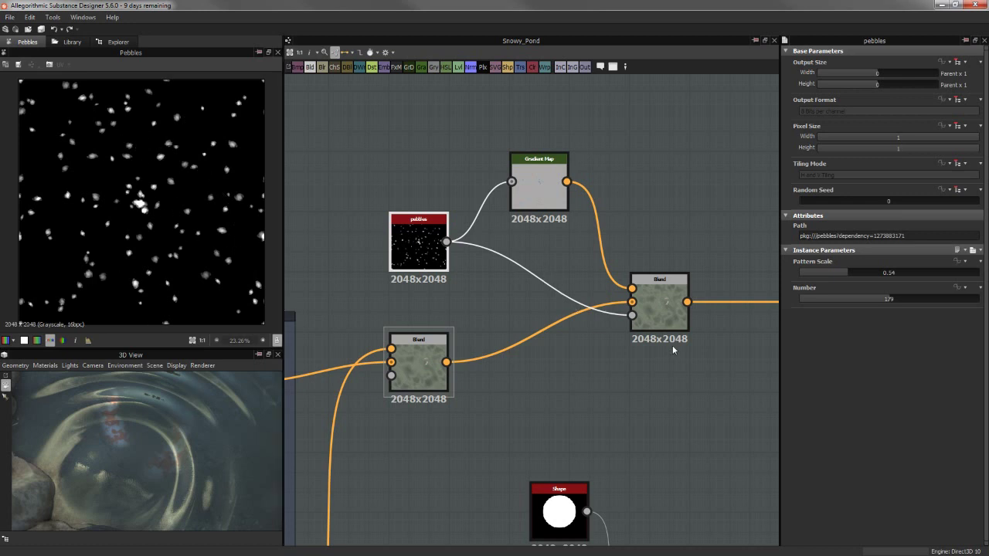
{"action": "middle_click_drag", "start_coordinate": [664, 396], "coordinate": [646, 388]}
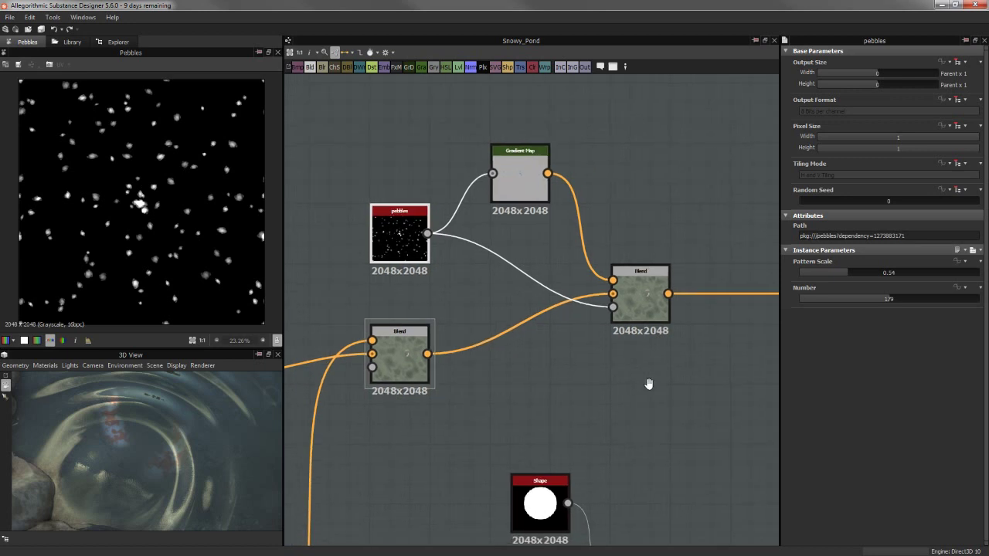
{"action": "left_click", "coordinate": [528, 180]}
{"action": "scroll", "coordinate": [75, 192], "scroll_direction": "up", "scroll_amount": 5}
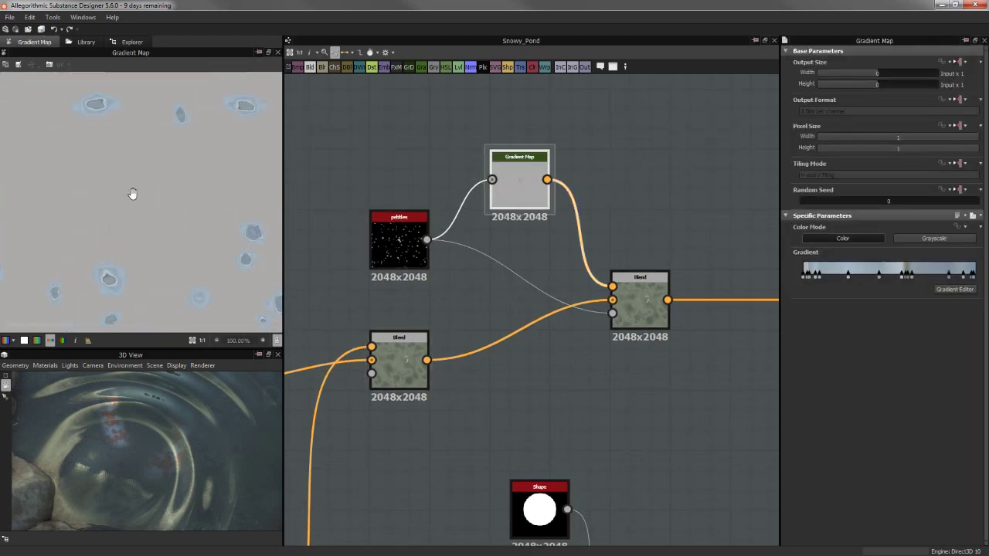
{"action": "scroll", "coordinate": [143, 216], "scroll_direction": "up", "scroll_amount": 1}
{"action": "scroll", "coordinate": [127, 189], "scroll_direction": "up", "scroll_amount": 3}
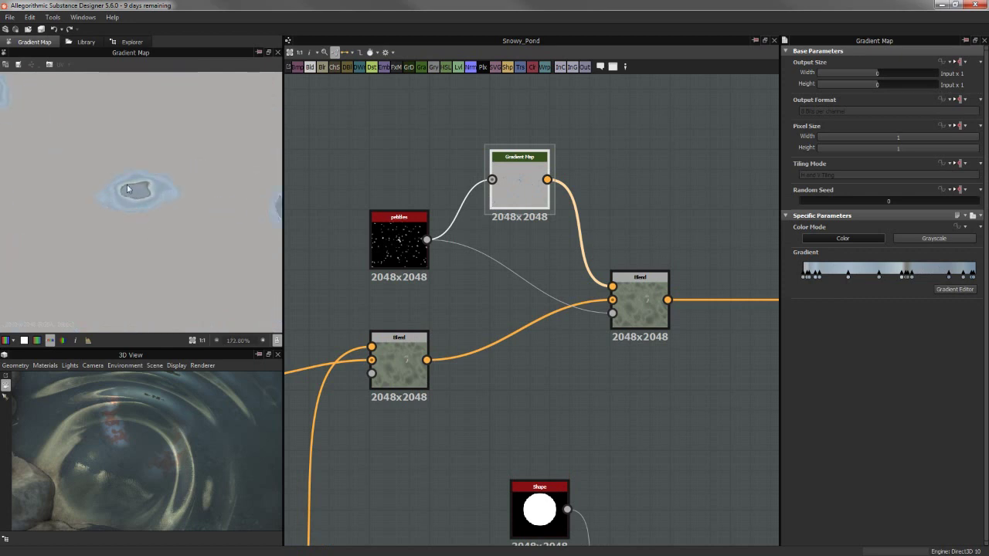
{"action": "scroll", "coordinate": [162, 204], "scroll_direction": "down", "scroll_amount": 1}
{"action": "scroll", "coordinate": [193, 209], "scroll_direction": "down", "scroll_amount": 1}
{"action": "mouse_move", "coordinate": [220, 204]}
{"action": "middle_mouse_down"}
{"action": "mouse_move", "coordinate": [194, 180]}
{"action": "mouse_move", "coordinate": [121, 172]}
{"action": "mouse_move", "coordinate": [144, 177]}
{"action": "middle_mouse_up"}
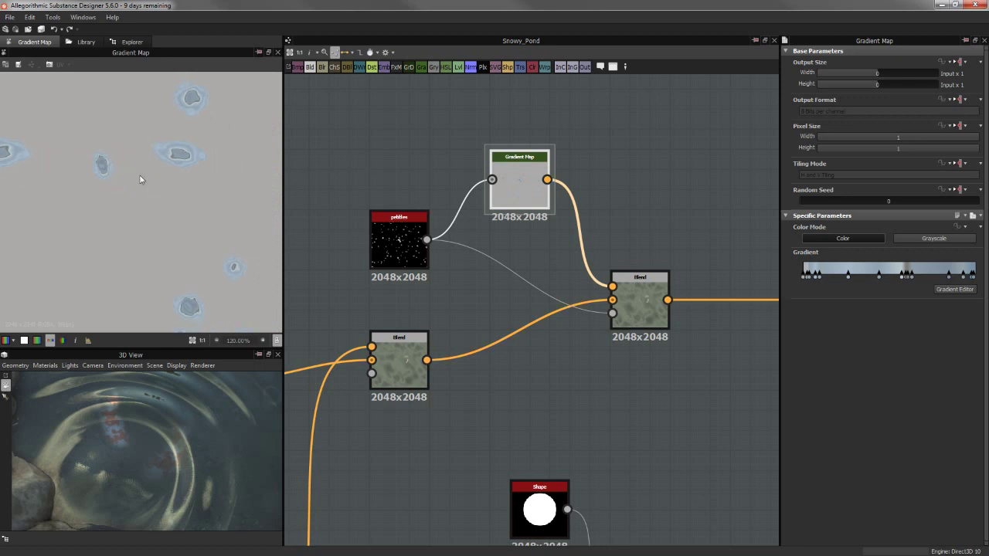
{"action": "left_click", "coordinate": [623, 312]}
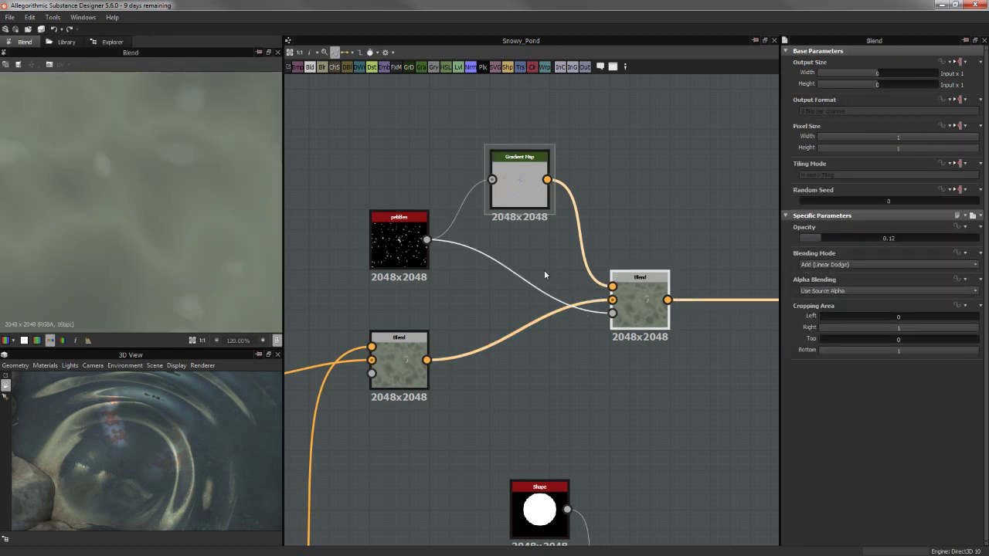
{"action": "scroll", "coordinate": [224, 232], "scroll_direction": "down", "scroll_amount": 3}
{"action": "scroll", "coordinate": [223, 246], "scroll_direction": "down", "scroll_amount": 3}
{"action": "scroll", "coordinate": [223, 248], "scroll_direction": "down", "scroll_amount": 2}
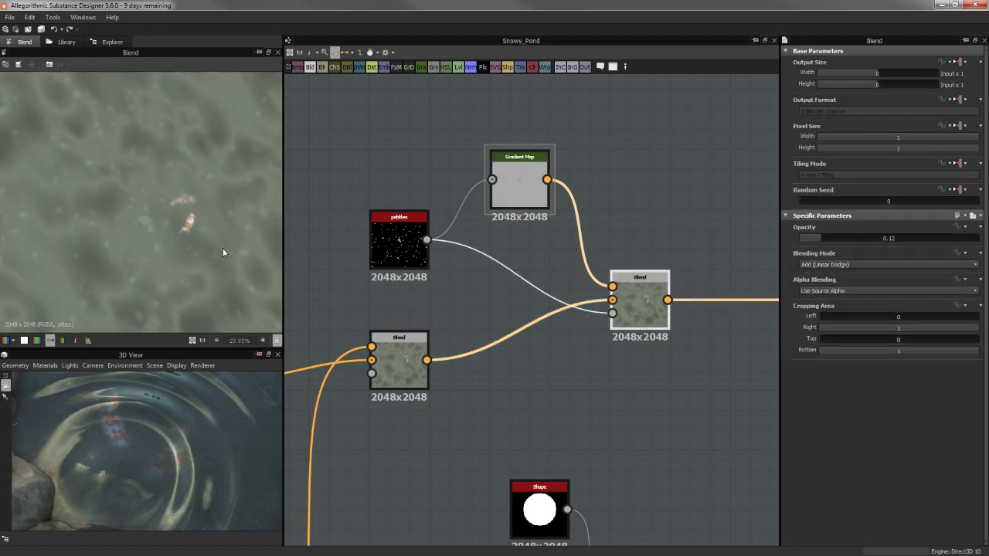
{"action": "scroll", "coordinate": [223, 248], "scroll_direction": "down", "scroll_amount": 1}
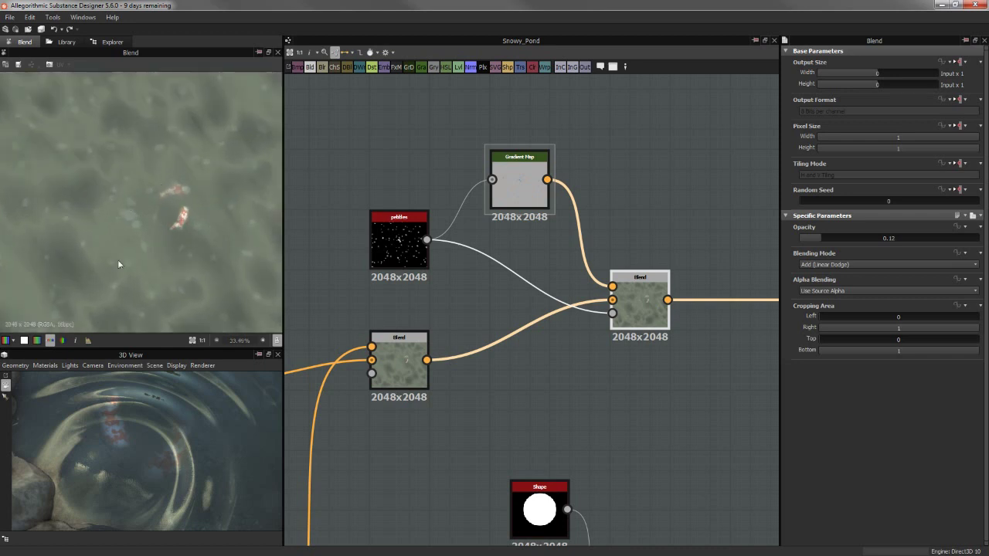
{"action": "scroll", "coordinate": [195, 449], "scroll_direction": "up", "scroll_amount": 3}
{"action": "scroll", "coordinate": [172, 504], "scroll_direction": "up", "scroll_amount": 3}
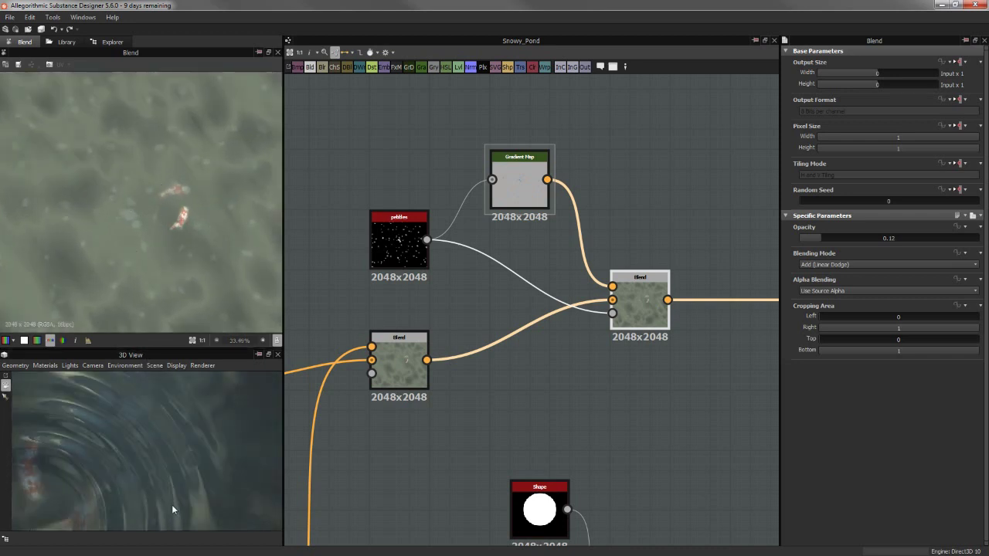
{"action": "scroll", "coordinate": [196, 471], "scroll_direction": "up", "scroll_amount": 2}
{"action": "scroll", "coordinate": [196, 472], "scroll_direction": "down", "scroll_amount": 2}
{"action": "scroll", "coordinate": [204, 444], "scroll_direction": "down", "scroll_amount": 2}
{"action": "scroll", "coordinate": [197, 443], "scroll_direction": "down", "scroll_amount": 2}
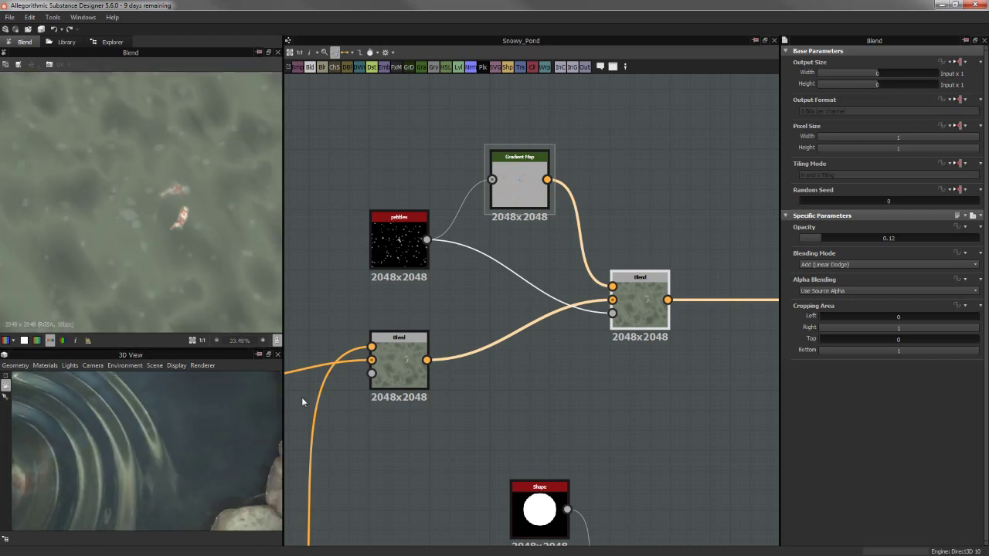
{"action": "scroll", "coordinate": [463, 418], "scroll_direction": "down", "scroll_amount": 2}
{"action": "middle_click_drag", "start_coordinate": [566, 461], "coordinate": [515, 335]}
{"action": "scroll", "coordinate": [514, 336], "scroll_direction": "up", "scroll_amount": 3}
{"action": "middle_click_drag", "start_coordinate": [503, 276], "coordinate": [477, 203]}
{"action": "left_click", "coordinate": [409, 251]}
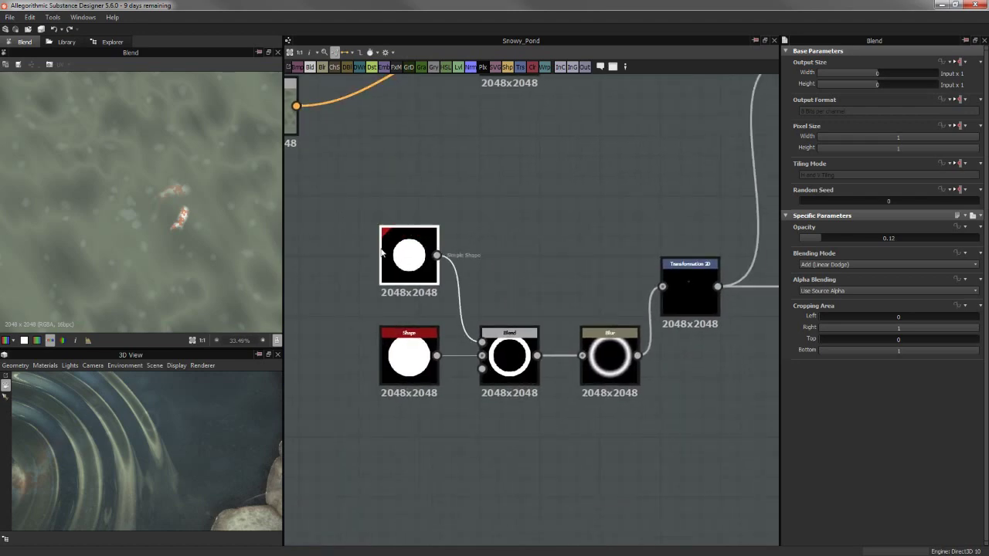
{"action": "left_click", "coordinate": [399, 329]}
{"action": "left_click", "coordinate": [510, 343]}
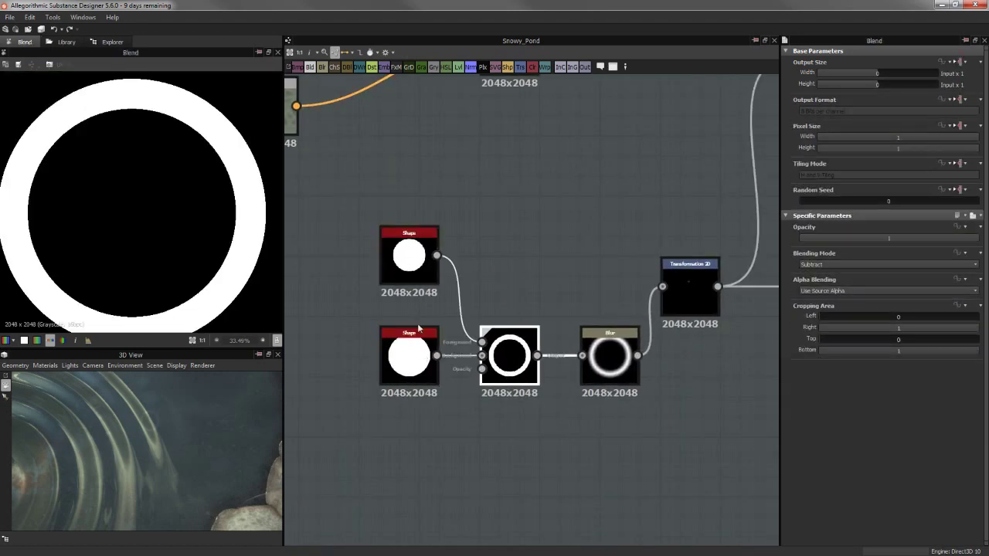
{"action": "left_click", "coordinate": [409, 255]}
{"action": "left_click", "coordinate": [509, 351]}
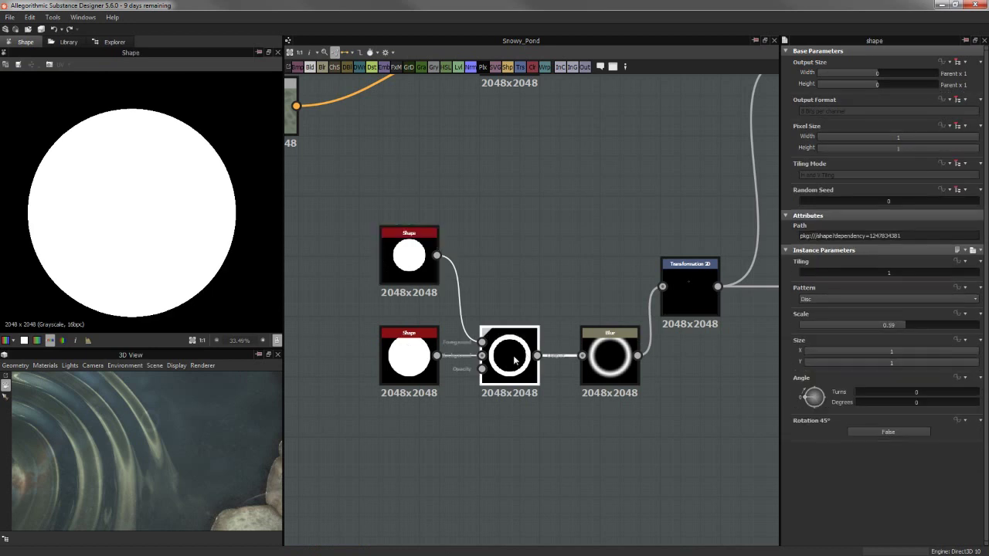
{"action": "middle_click_drag", "start_coordinate": [553, 285], "coordinate": [475, 292]}
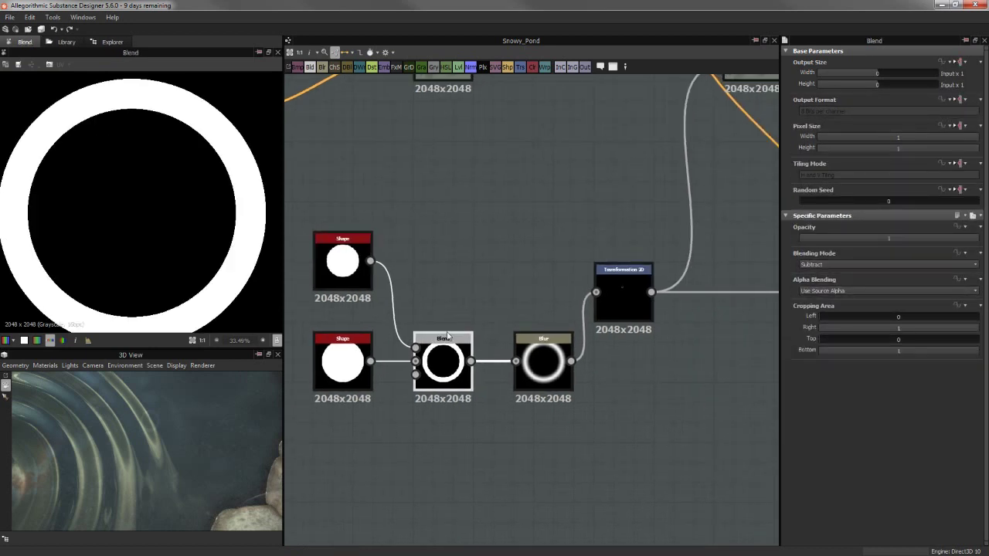
{"action": "middle_click_drag", "start_coordinate": [413, 244], "coordinate": [483, 307]}
{"action": "left_click", "coordinate": [606, 357]}
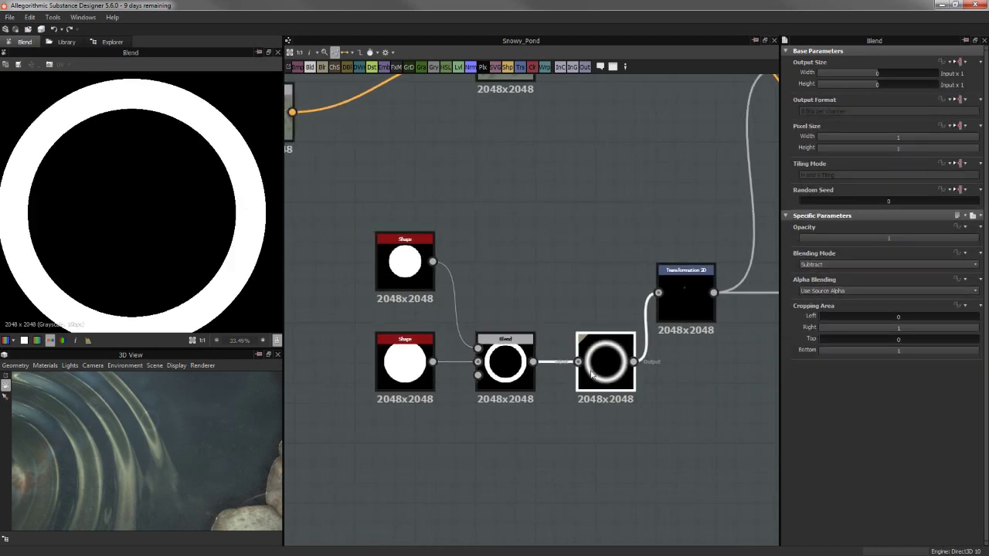
{"action": "middle_click_drag", "start_coordinate": [485, 244], "coordinate": [419, 237]}
{"action": "left_click", "coordinate": [601, 289]}
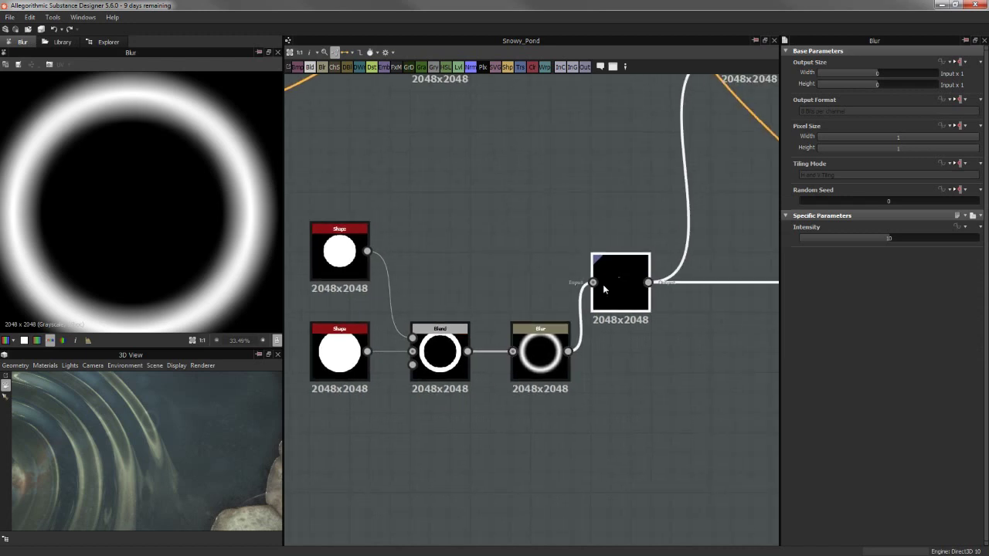
{"action": "middle_click_drag", "start_coordinate": [596, 217], "coordinate": [564, 264]}
{"action": "scroll", "coordinate": [127, 170], "scroll_direction": "up", "scroll_amount": 3}
{"action": "scroll", "coordinate": [138, 286], "scroll_direction": "up", "scroll_amount": 5}
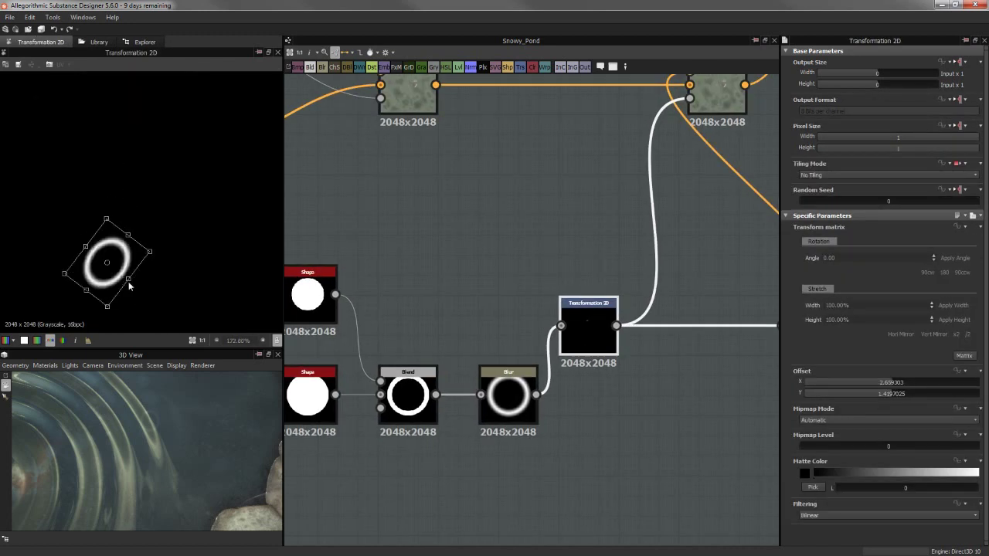
{"action": "mouse_move", "coordinate": [184, 417]}
{"action": "left_mouse_down"}
{"action": "mouse_move", "coordinate": [175, 460]}
{"action": "mouse_move", "coordinate": [194, 445]}
{"action": "mouse_move", "coordinate": [175, 440]}
{"action": "mouse_move", "coordinate": [162, 413]}
{"action": "mouse_move", "coordinate": [169, 416]}
{"action": "mouse_move", "coordinate": [151, 429]}
{"action": "mouse_move", "coordinate": [182, 427]}
{"action": "mouse_move", "coordinate": [125, 414]}
{"action": "mouse_move", "coordinate": [138, 397]}
{"action": "mouse_move", "coordinate": [146, 410]}
{"action": "left_mouse_up"}
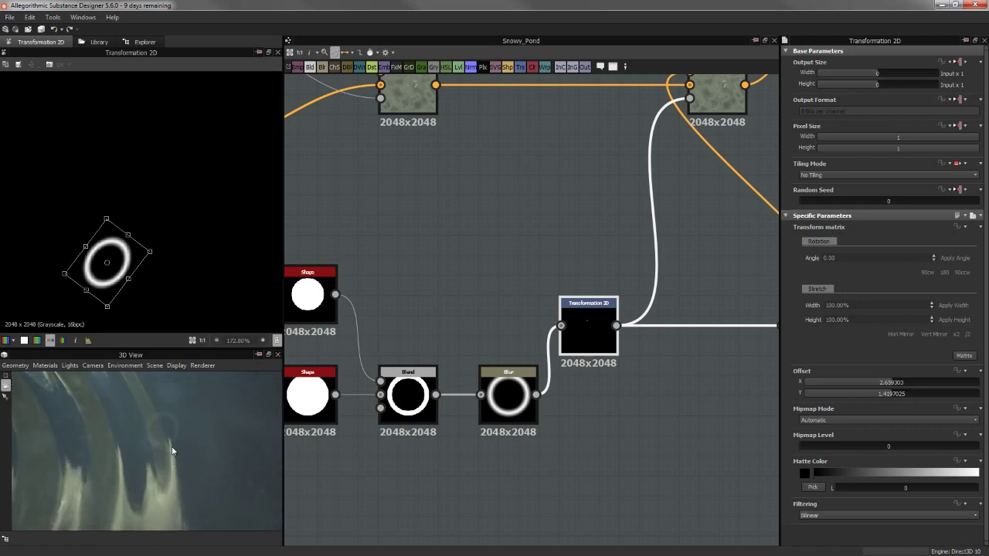
{"action": "mouse_move", "coordinate": [167, 443]}
{"action": "left_mouse_down"}
{"action": "mouse_move", "coordinate": [244, 422]}
{"action": "mouse_move", "coordinate": [161, 417]}
{"action": "mouse_move", "coordinate": [160, 459]}
{"action": "mouse_move", "coordinate": [168, 429]}
{"action": "mouse_move", "coordinate": [176, 439]}
{"action": "mouse_move", "coordinate": [162, 493]}
{"action": "mouse_move", "coordinate": [163, 379]}
{"action": "mouse_move", "coordinate": [94, 388]}
{"action": "mouse_move", "coordinate": [119, 418]}
{"action": "mouse_move", "coordinate": [184, 426]}
{"action": "mouse_move", "coordinate": [199, 407]}
{"action": "mouse_move", "coordinate": [102, 422]}
{"action": "mouse_move", "coordinate": [109, 397]}
{"action": "mouse_move", "coordinate": [144, 403]}
{"action": "mouse_move", "coordinate": [161, 473]}
{"action": "left_mouse_up"}
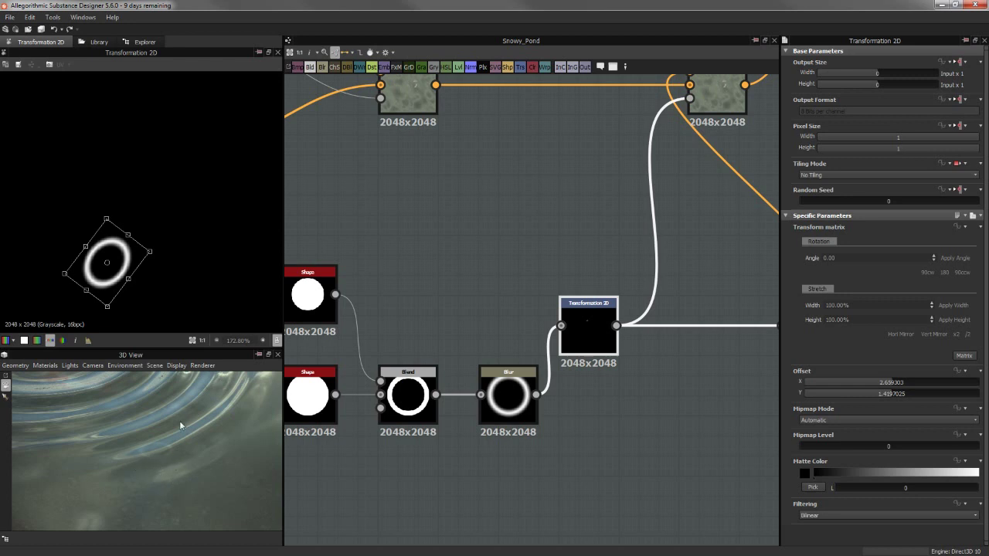
{"action": "mouse_move", "coordinate": [170, 462]}
{"action": "left_mouse_down"}
{"action": "mouse_move", "coordinate": [148, 455]}
{"action": "mouse_move", "coordinate": [245, 463]}
{"action": "mouse_move", "coordinate": [160, 479]}
{"action": "mouse_move", "coordinate": [194, 464]}
{"action": "left_mouse_up"}
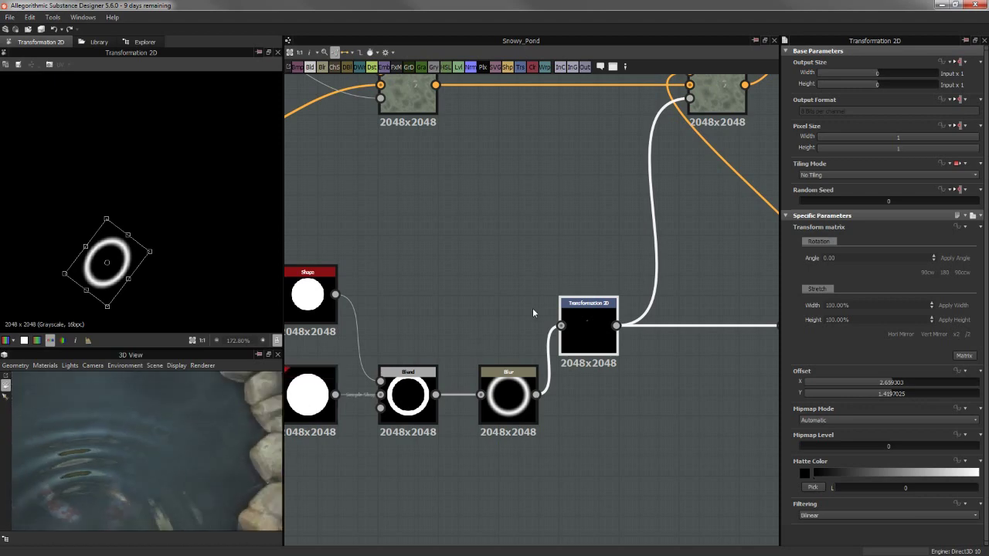
{"action": "middle_click_drag", "start_coordinate": [532, 308], "coordinate": [424, 325]}
{"action": "scroll", "coordinate": [423, 325], "scroll_direction": "down", "scroll_amount": 2}
{"action": "middle_click_drag", "start_coordinate": [521, 309], "coordinate": [488, 379]}
Move the ring's Gradient Map node above its Transformation 2D and preview it
{"action": "left_click", "coordinate": [529, 258]}
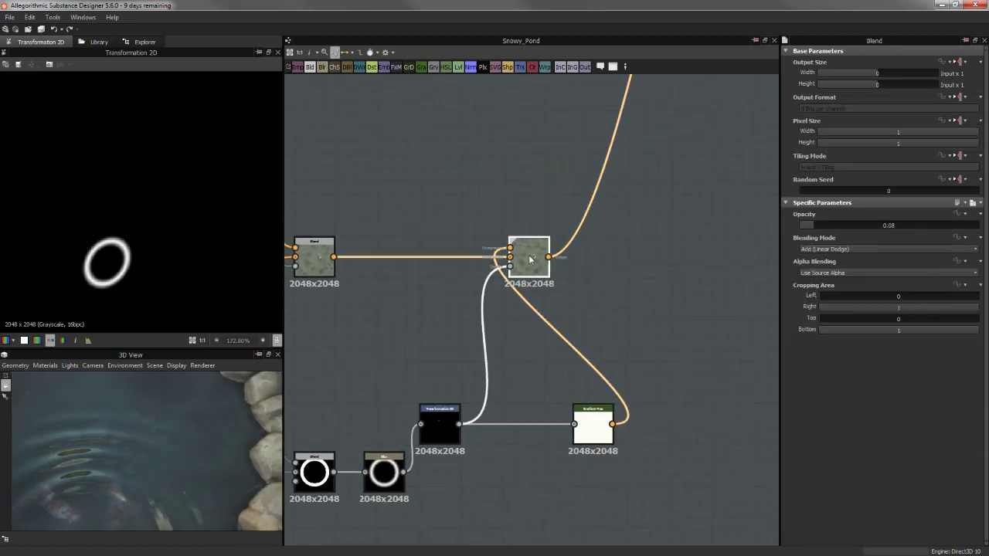
{"action": "scroll", "coordinate": [133, 249], "scroll_direction": "up", "scroll_amount": 3}
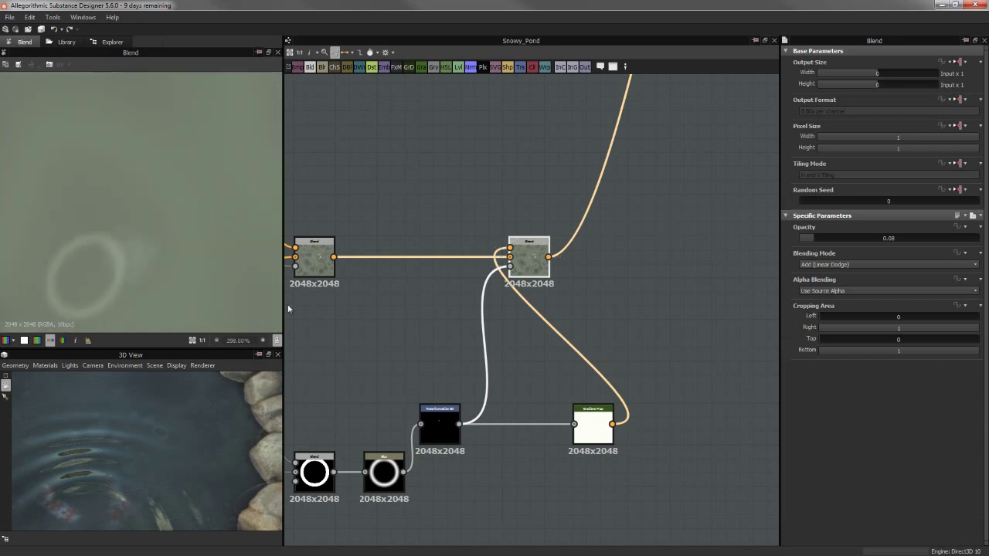
{"action": "left_click_drag", "start_coordinate": [583, 439], "coordinate": [430, 355]}
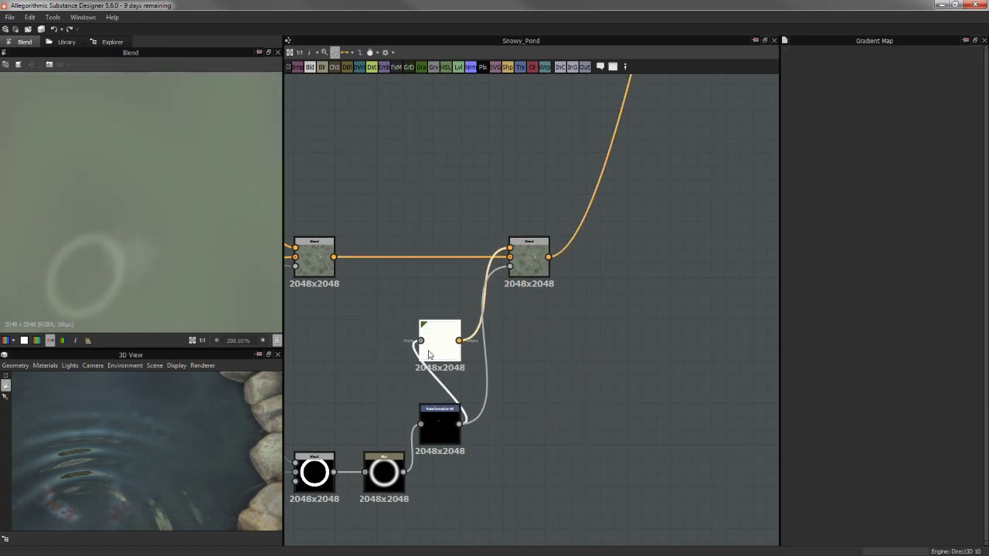
{"action": "double_click", "coordinate": [430, 355]}
Preview the water Blend again and zoom out to survey the whole pond graph
{"action": "scroll", "coordinate": [132, 275], "scroll_direction": "up", "scroll_amount": 3}
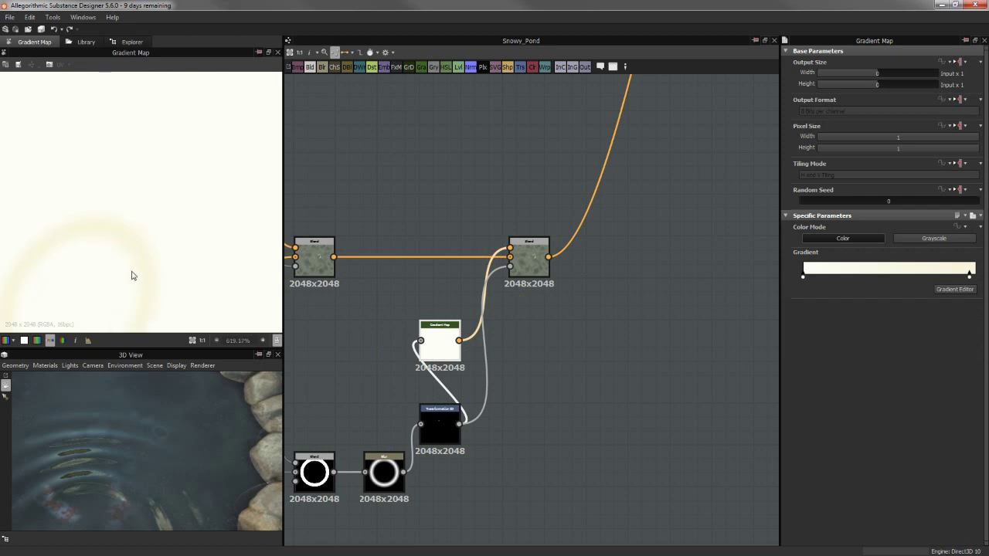
{"action": "scroll", "coordinate": [132, 275], "scroll_direction": "up", "scroll_amount": 2}
{"action": "double_click", "coordinate": [539, 262]}
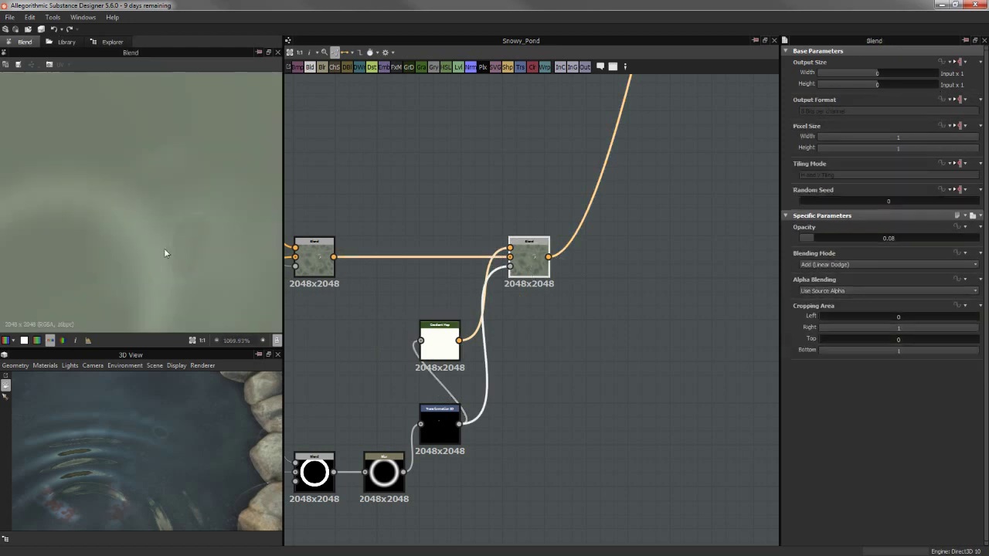
{"action": "scroll", "coordinate": [164, 248], "scroll_direction": "down", "scroll_amount": 3}
{"action": "scroll", "coordinate": [171, 245], "scroll_direction": "down", "scroll_amount": 2}
{"action": "scroll", "coordinate": [149, 245], "scroll_direction": "down", "scroll_amount": 2}
{"action": "scroll", "coordinate": [150, 236], "scroll_direction": "down", "scroll_amount": 2}
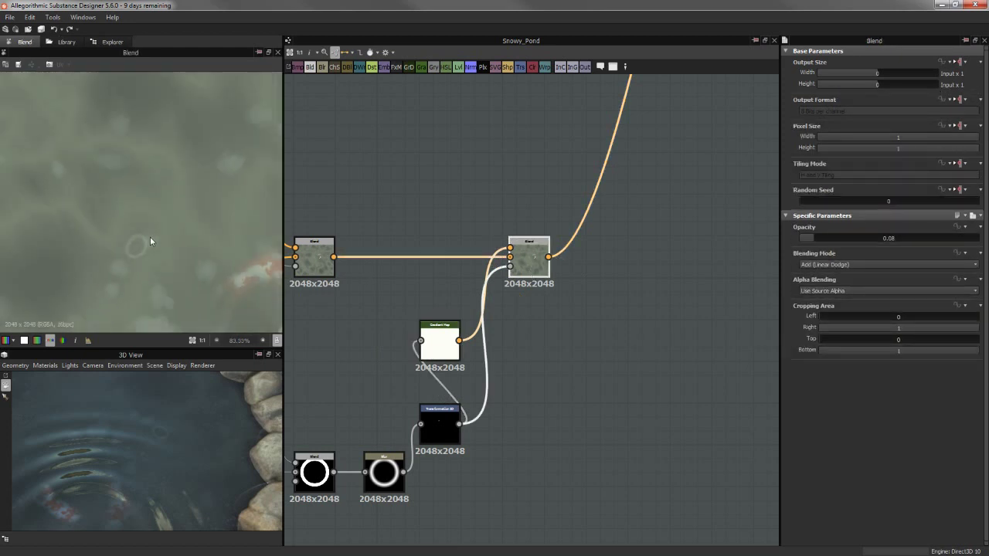
{"action": "scroll", "coordinate": [150, 238], "scroll_direction": "down", "scroll_amount": 2}
{"action": "mouse_move", "coordinate": [551, 421]}
{"action": "middle_mouse_down"}
{"action": "mouse_move", "coordinate": [621, 316]}
{"action": "mouse_move", "coordinate": [566, 381]}
{"action": "middle_mouse_up"}
{"action": "scroll", "coordinate": [541, 313], "scroll_direction": "down", "scroll_amount": 3}
{"action": "scroll", "coordinate": [159, 448], "scroll_direction": "up", "scroll_amount": 1}
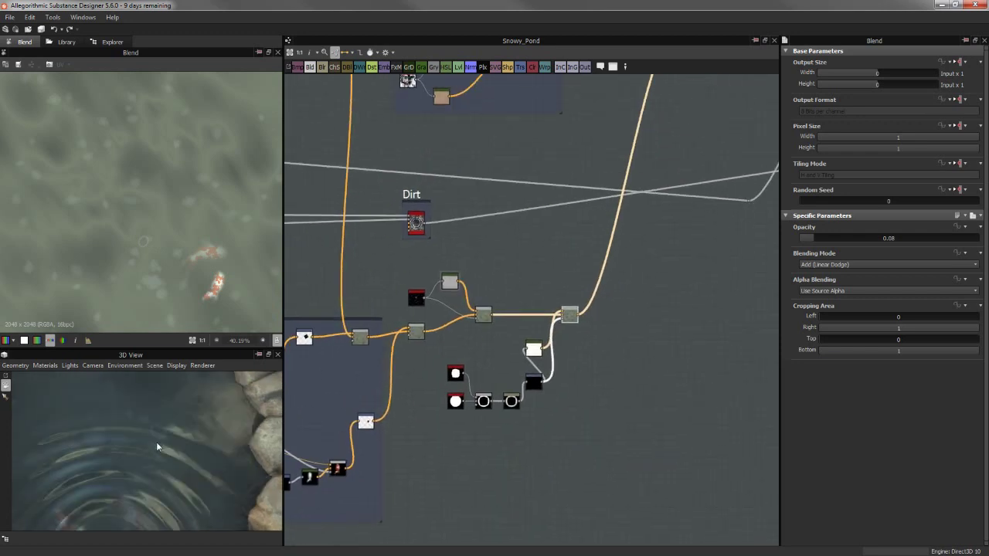
{"action": "scroll", "coordinate": [179, 435], "scroll_direction": "up", "scroll_amount": 1}
{"action": "scroll", "coordinate": [177, 441], "scroll_direction": "down", "scroll_amount": 2}
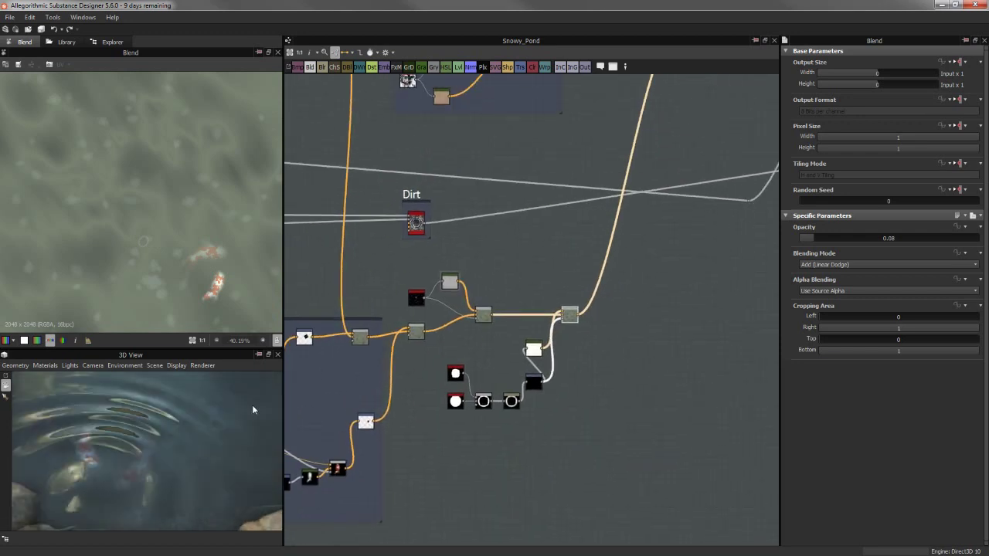
{"action": "mouse_move", "coordinate": [525, 263]}
{"action": "middle_mouse_down"}
{"action": "mouse_move", "coordinate": [501, 386]}
{"action": "mouse_move", "coordinate": [519, 439]}
{"action": "middle_mouse_up"}
{"action": "scroll", "coordinate": [500, 385], "scroll_direction": "down", "scroll_amount": 1}
{"action": "middle_click_drag", "start_coordinate": [584, 243], "coordinate": [466, 336]}
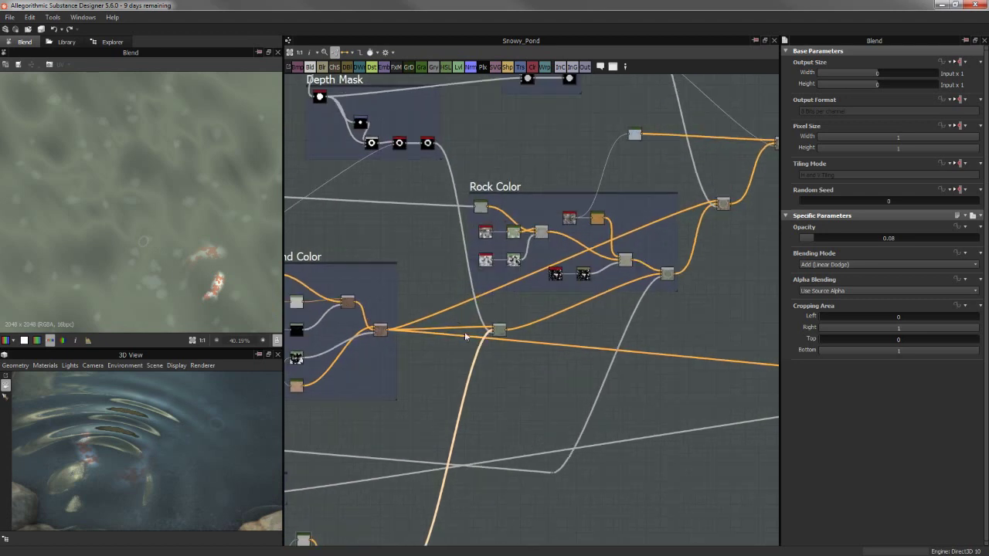
{"action": "mouse_move", "coordinate": [463, 376]}
{"action": "middle_mouse_down"}
{"action": "mouse_move", "coordinate": [519, 337]}
{"action": "mouse_move", "coordinate": [582, 316]}
{"action": "middle_mouse_up"}
{"action": "left_click", "coordinate": [608, 288]}
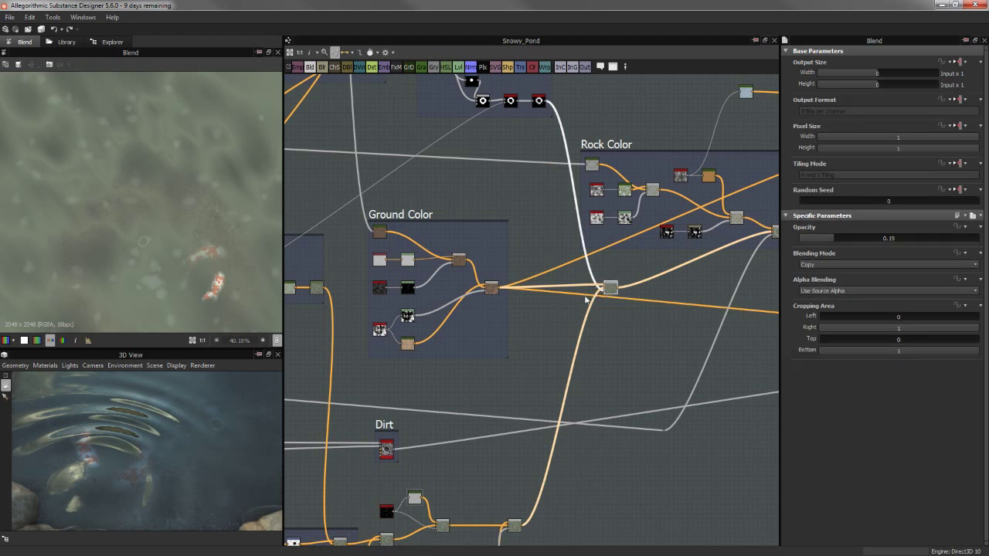
{"action": "middle_click_drag", "start_coordinate": [552, 330], "coordinate": [556, 354]}
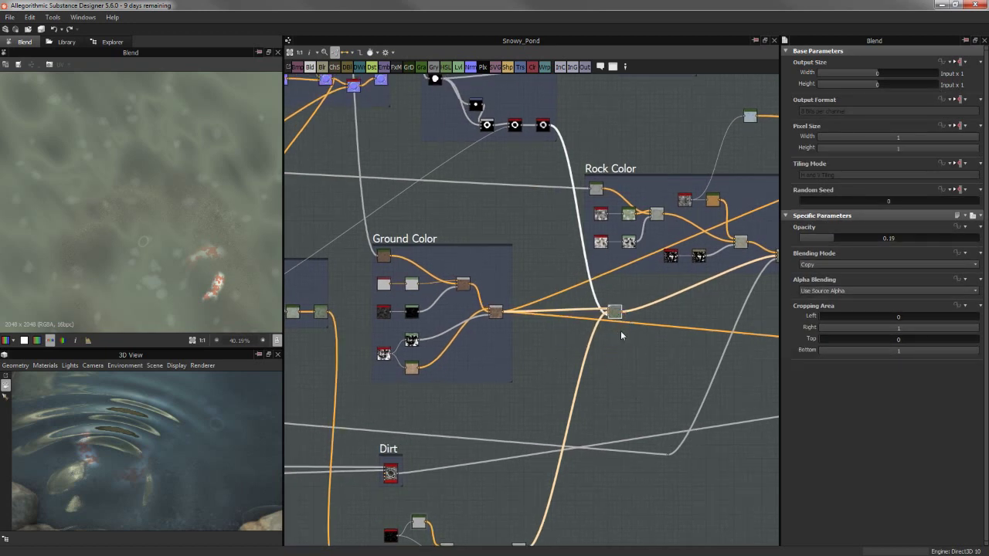
{"action": "middle_click_drag", "start_coordinate": [503, 110], "coordinate": [539, 219]}
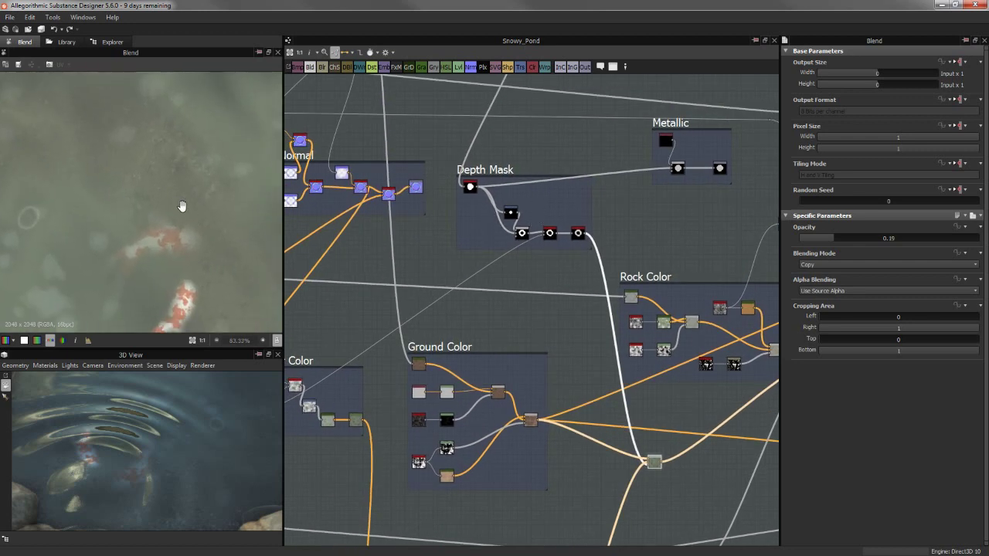
{"action": "scroll", "coordinate": [170, 204], "scroll_direction": "up", "scroll_amount": 1}
{"action": "middle_click_drag", "start_coordinate": [162, 203], "coordinate": [158, 130]}
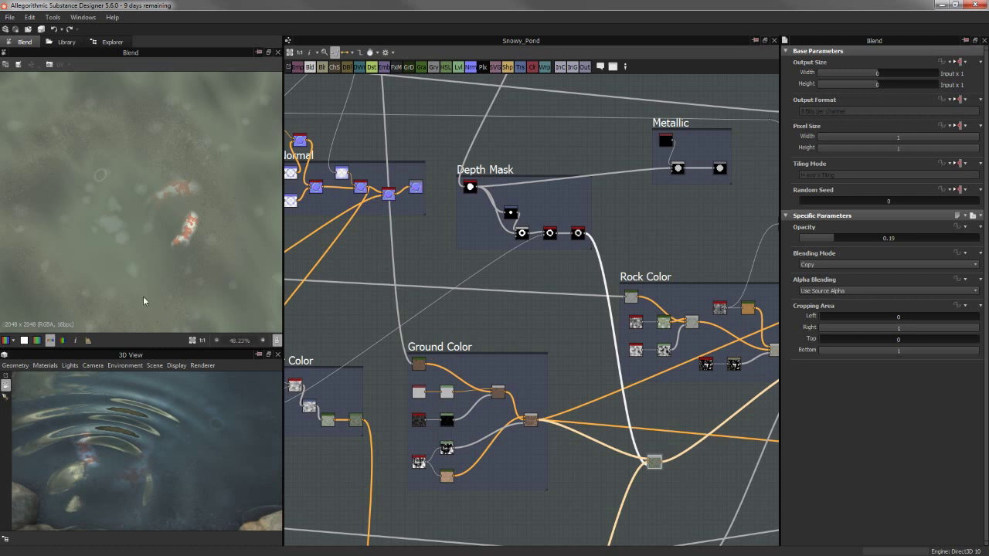
Preview the Ground Color frame's Gradient Map dirt texture in the 2D view
{"action": "scroll", "coordinate": [512, 295], "scroll_direction": "up", "scroll_amount": 2}
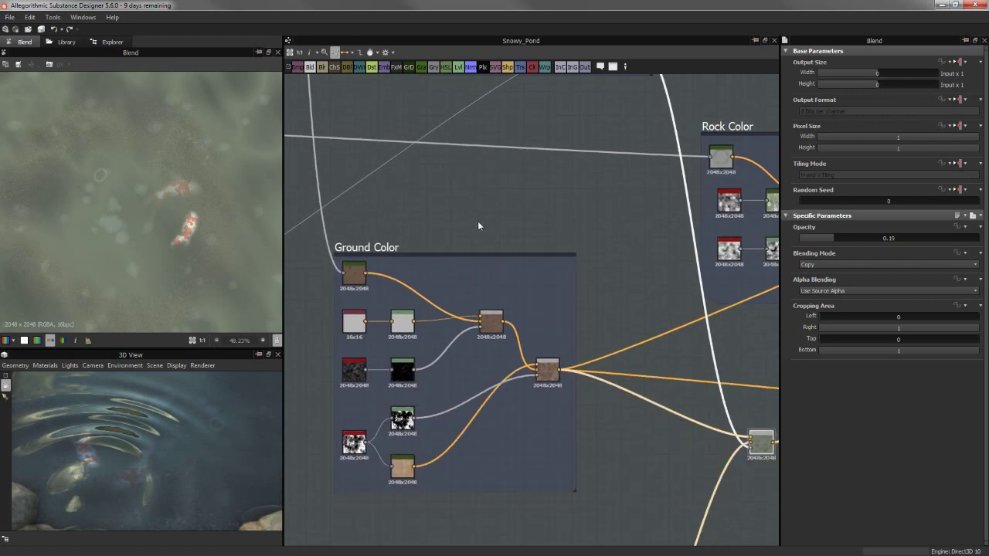
{"action": "scroll", "coordinate": [478, 221], "scroll_direction": "up", "scroll_amount": 3}
{"action": "double_click", "coordinate": [362, 194]}
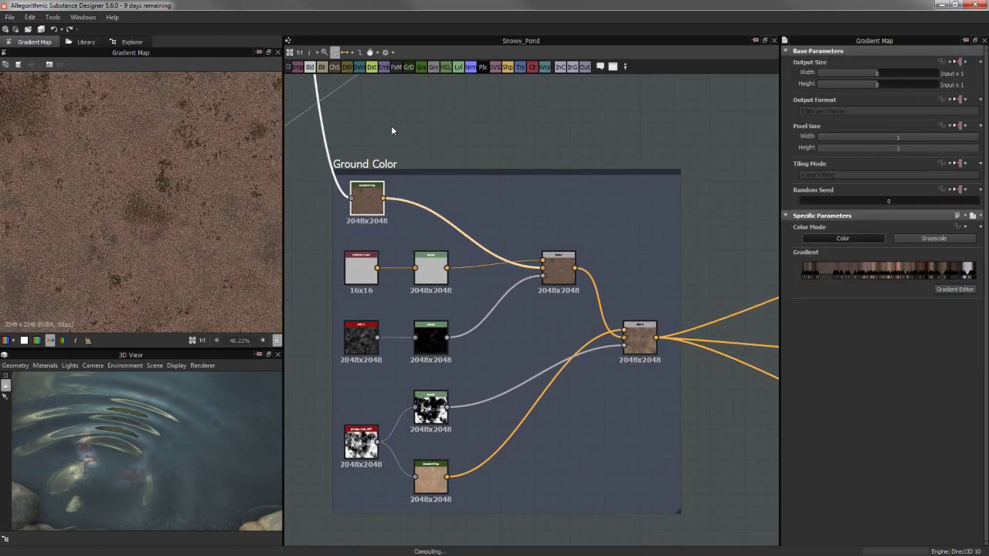
{"action": "mouse_move", "coordinate": [391, 126]}
{"action": "middle_mouse_down"}
{"action": "mouse_move", "coordinate": [452, 149]}
{"action": "mouse_move", "coordinate": [527, 333]}
{"action": "mouse_move", "coordinate": [523, 296]}
{"action": "mouse_move", "coordinate": [509, 358]}
{"action": "middle_mouse_up"}
{"action": "scroll", "coordinate": [523, 296], "scroll_direction": "down", "scroll_amount": 2}
{"action": "scroll", "coordinate": [509, 358], "scroll_direction": "down", "scroll_amount": 3}
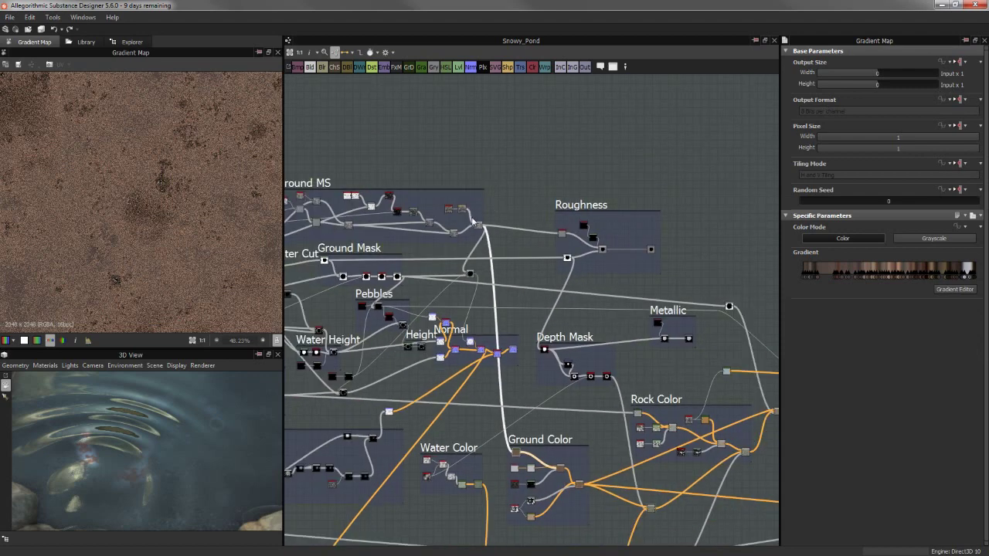
{"action": "scroll", "coordinate": [539, 376], "scroll_direction": "up", "scroll_amount": 2}
Frame the Ground Color frame closely and zoom the 2D view onto the texture's dark patch
{"action": "middle_click_drag", "start_coordinate": [538, 409], "coordinate": [497, 221]}
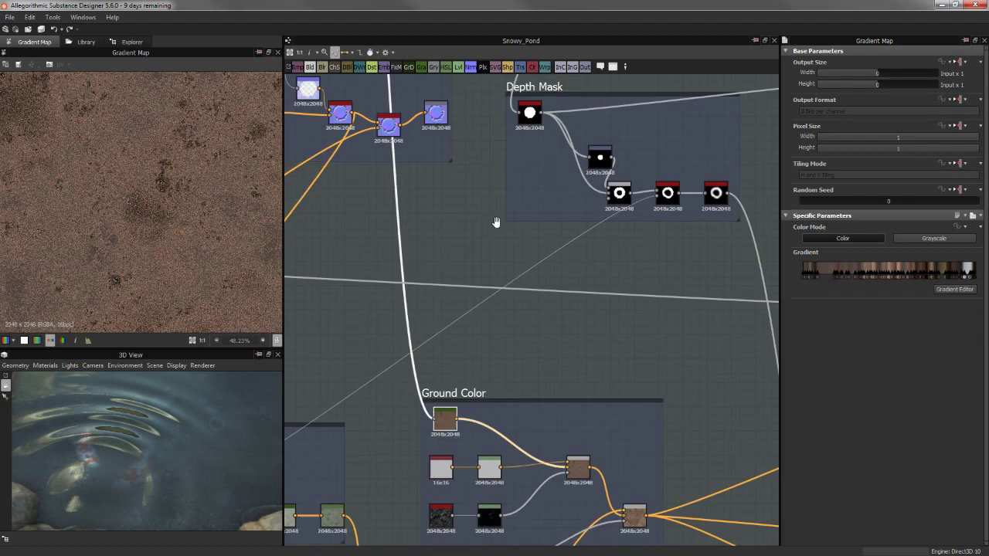
{"action": "scroll", "coordinate": [497, 221], "scroll_direction": "up", "scroll_amount": 2}
{"action": "middle_click_drag", "start_coordinate": [490, 282], "coordinate": [514, 190]}
{"action": "scroll", "coordinate": [136, 209], "scroll_direction": "up", "scroll_amount": 3}
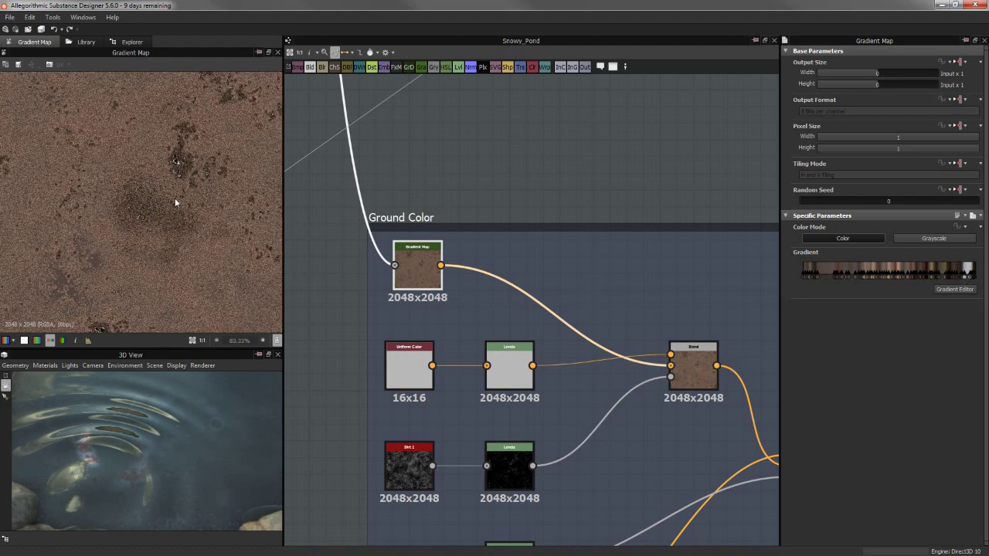
{"action": "scroll", "coordinate": [175, 200], "scroll_direction": "up", "scroll_amount": 2}
{"action": "scroll", "coordinate": [189, 185], "scroll_direction": "up", "scroll_amount": 1}
{"action": "scroll", "coordinate": [184, 133], "scroll_direction": "up", "scroll_amount": 1}
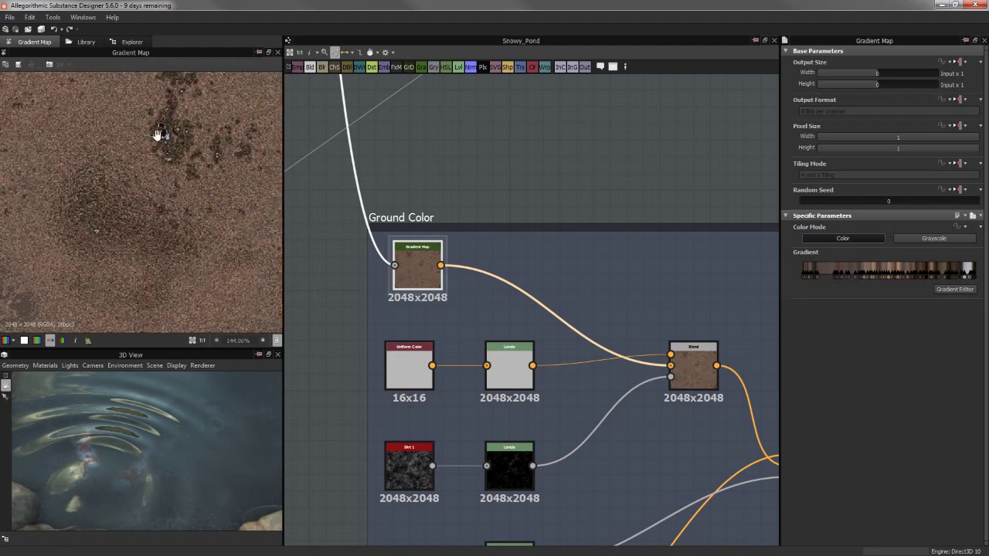
{"action": "scroll", "coordinate": [159, 137], "scroll_direction": "up", "scroll_amount": 1}
{"action": "middle_click_drag", "start_coordinate": [160, 136], "coordinate": [155, 182]}
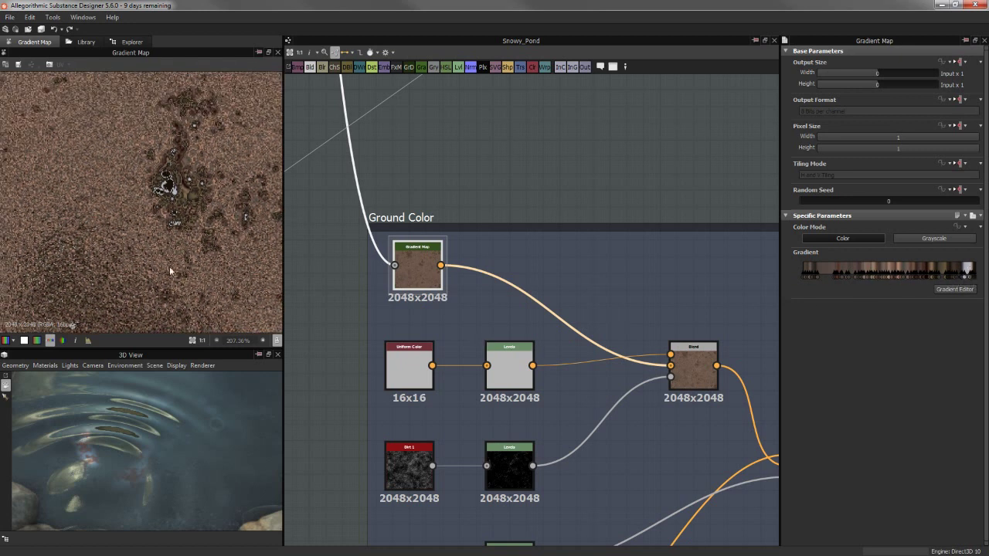
{"action": "scroll", "coordinate": [141, 301], "scroll_direction": "down", "scroll_amount": 1}
Preview the Uniform Color, the first Blend's brown output, and the Dirt 1 noise
{"action": "middle_click_drag", "start_coordinate": [548, 234], "coordinate": [534, 113]}
{"action": "double_click", "coordinate": [394, 245]}
{"action": "left_click", "coordinate": [674, 261]}
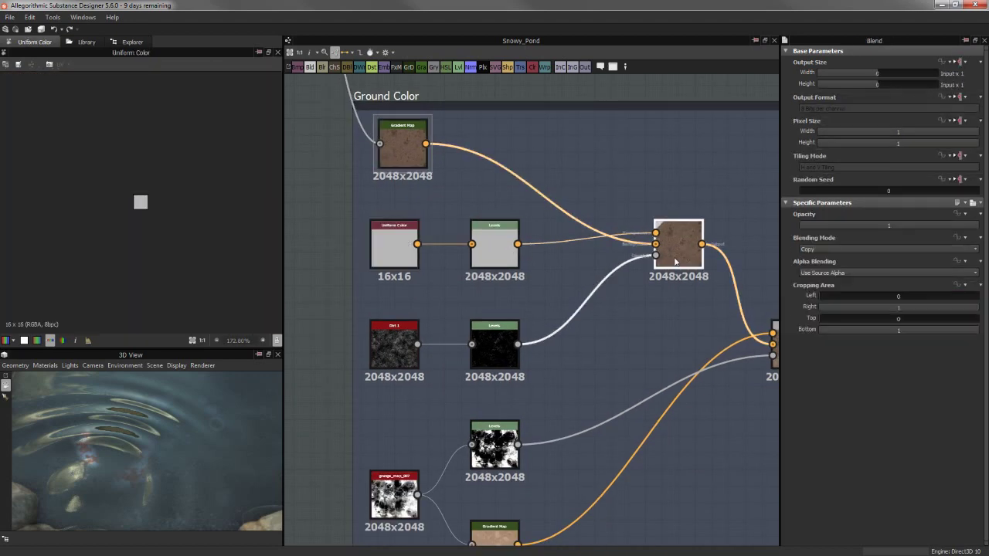
{"action": "double_click", "coordinate": [674, 261]}
{"action": "double_click", "coordinate": [395, 346]}
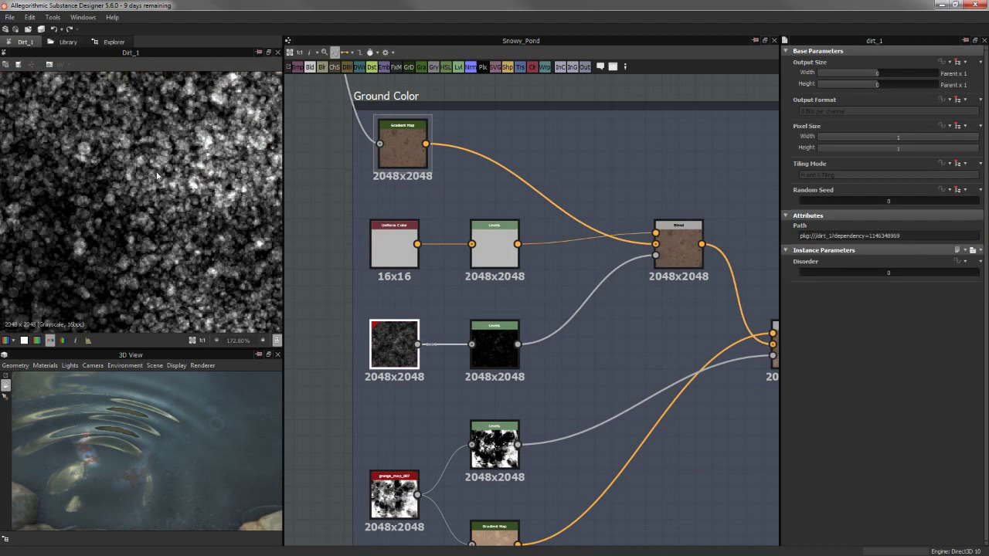
Preview the Dirt 1 Levels mask and the second Blend's dirt with pale snowy patches
{"action": "double_click", "coordinate": [487, 343]}
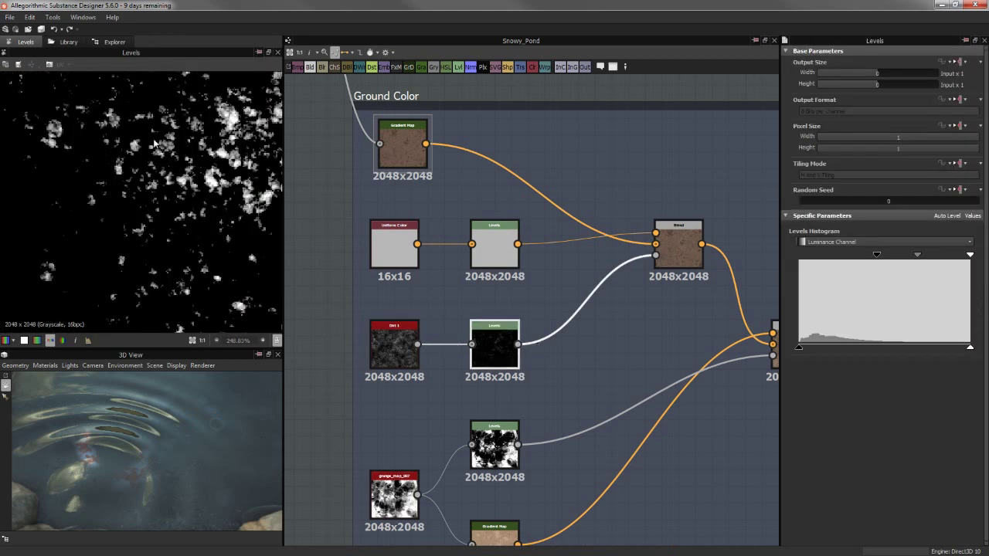
{"action": "middle_click_drag", "start_coordinate": [650, 212], "coordinate": [540, 203]}
{"action": "double_click", "coordinate": [568, 238]}
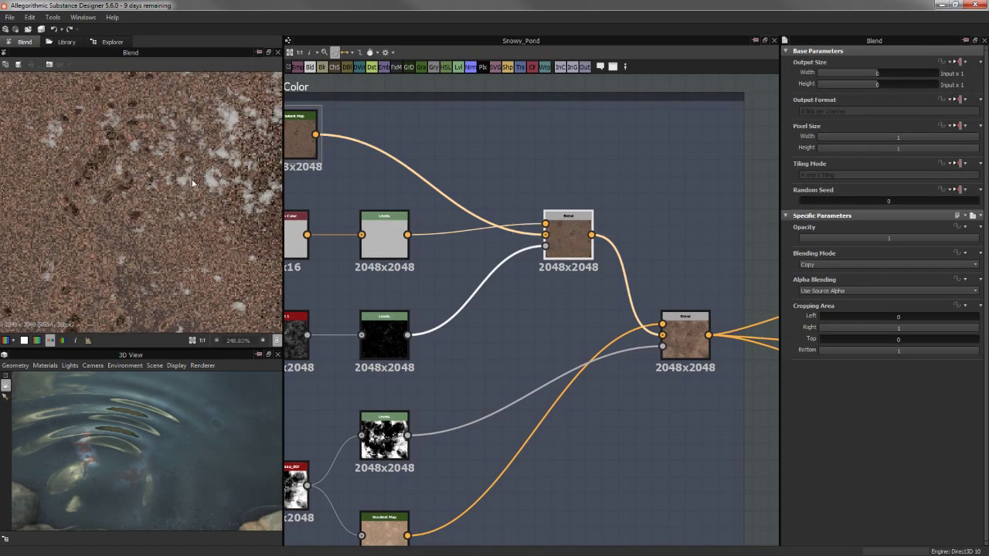
{"action": "scroll", "coordinate": [200, 174], "scroll_direction": "down", "scroll_amount": 5}
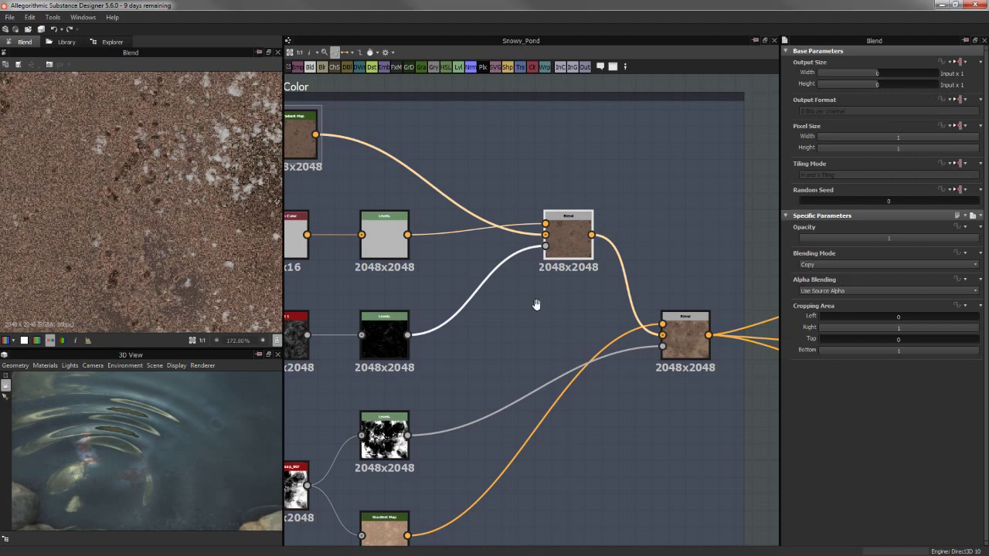
{"action": "middle_click_drag", "start_coordinate": [530, 304], "coordinate": [577, 271]}
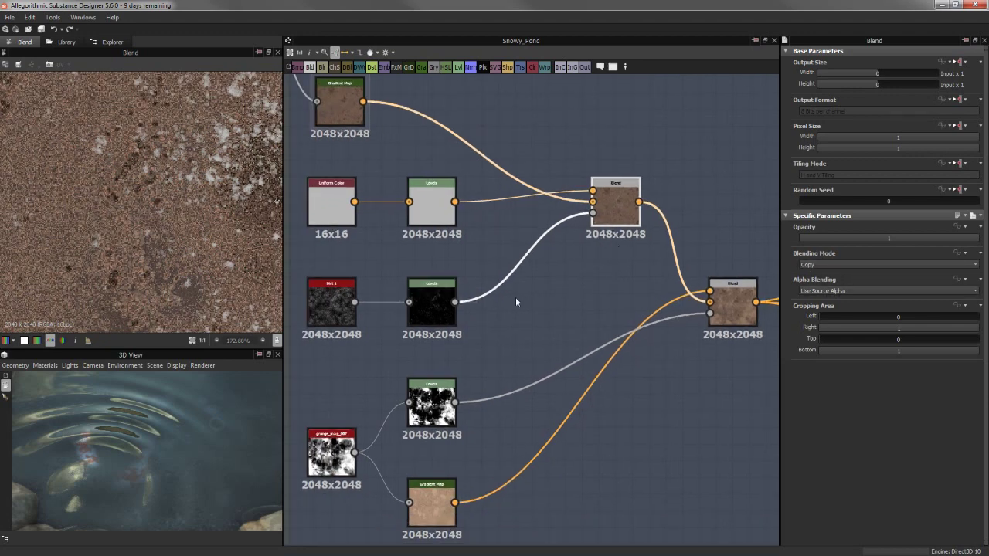
{"action": "mouse_move", "coordinate": [503, 283]}
{"action": "middle_mouse_down"}
{"action": "mouse_move", "coordinate": [677, 244]}
{"action": "mouse_move", "coordinate": [748, 207]}
{"action": "middle_mouse_up"}
Select the Gradient Map, then grunge_map_007 to inspect its texture and parameters
{"action": "left_click", "coordinate": [438, 392]}
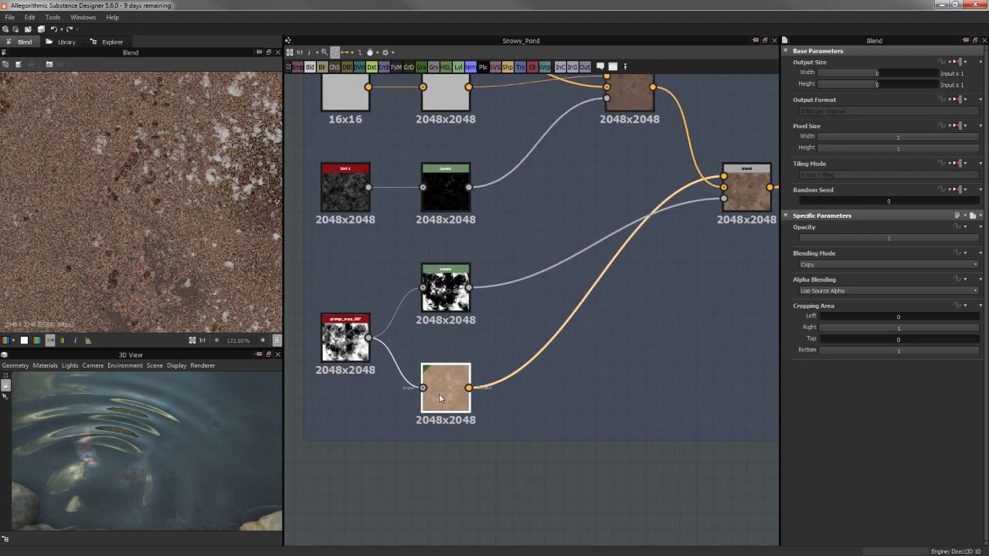
{"action": "left_click", "coordinate": [330, 331]}
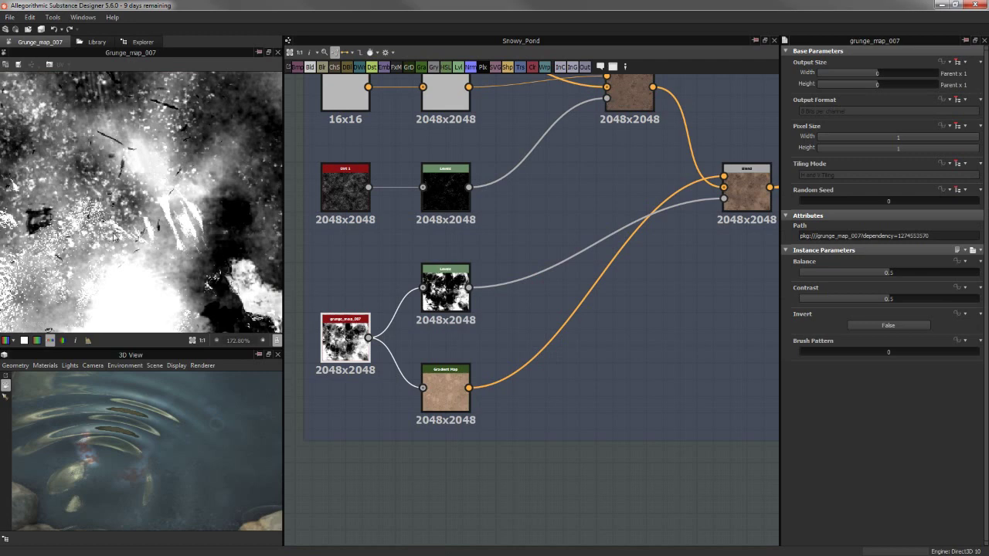
{"action": "scroll", "coordinate": [114, 231], "scroll_direction": "down", "scroll_amount": 3}
{"action": "scroll", "coordinate": [114, 232], "scroll_direction": "down", "scroll_amount": 3}
{"action": "scroll", "coordinate": [115, 232], "scroll_direction": "down", "scroll_amount": 2}
{"action": "scroll", "coordinate": [350, 366], "scroll_direction": "up", "scroll_amount": 2}
{"action": "scroll", "coordinate": [350, 366], "scroll_direction": "up", "scroll_amount": 2}
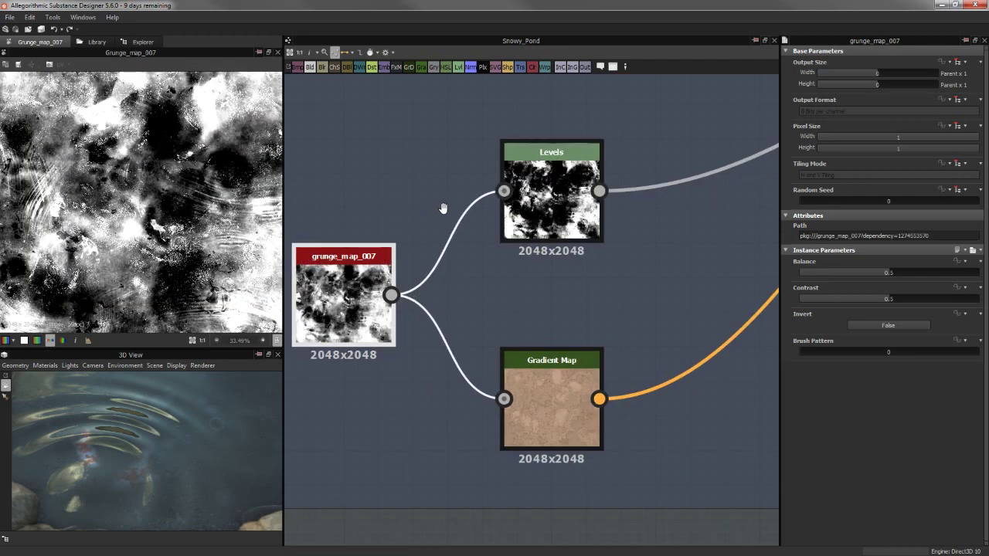
Move grunge_map_007 closer to its Levels and Gradient Map nodes
{"action": "middle_click_drag", "start_coordinate": [443, 209], "coordinate": [471, 193]}
{"action": "scroll", "coordinate": [130, 224], "scroll_direction": "down", "scroll_amount": 2}
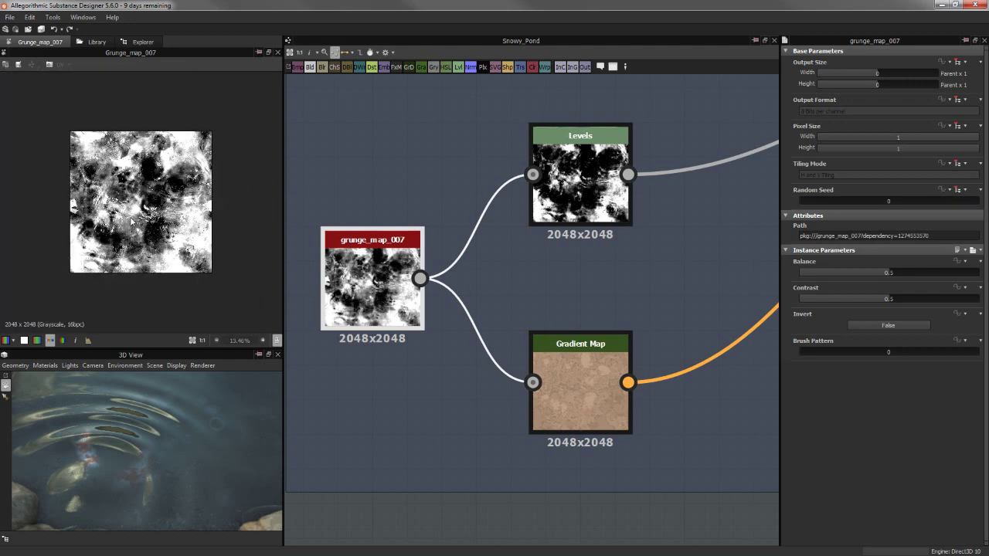
{"action": "scroll", "coordinate": [136, 217], "scroll_direction": "up", "scroll_amount": 2}
{"action": "scroll", "coordinate": [147, 202], "scroll_direction": "down", "scroll_amount": 1}
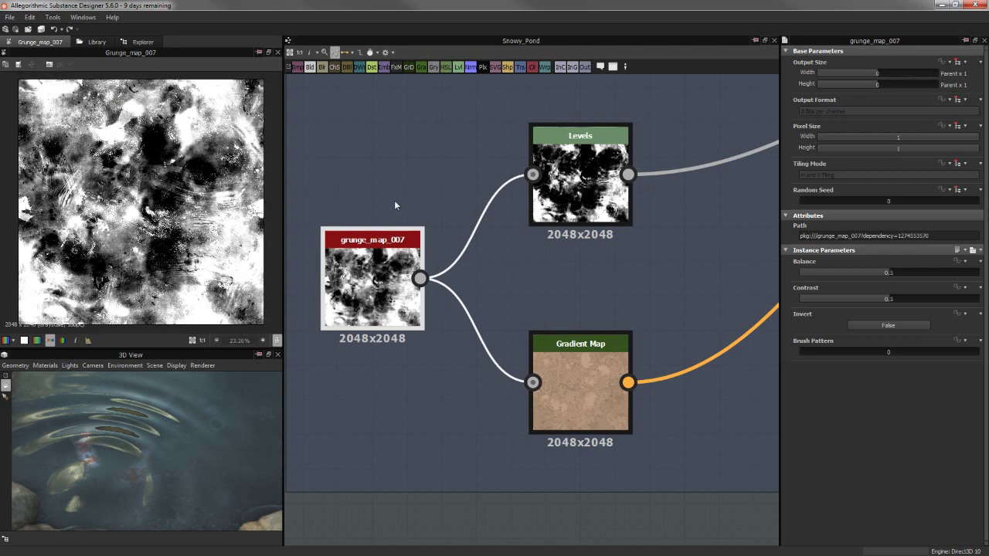
{"action": "middle_click_drag", "start_coordinate": [394, 202], "coordinate": [381, 290]}
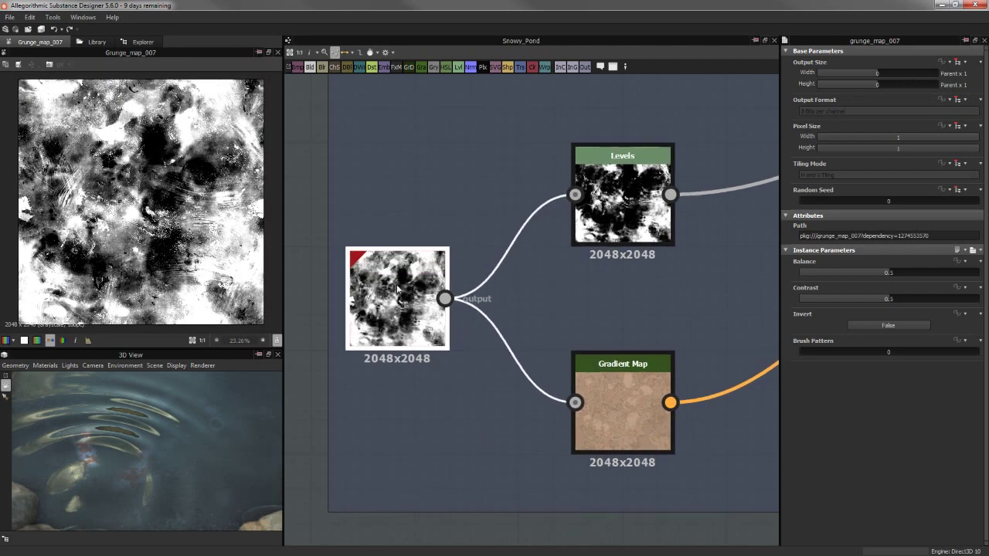
{"action": "left_click_drag", "start_coordinate": [397, 289], "coordinate": [398, 290]}
{"action": "middle_click_drag", "start_coordinate": [433, 205], "coordinate": [356, 242]}
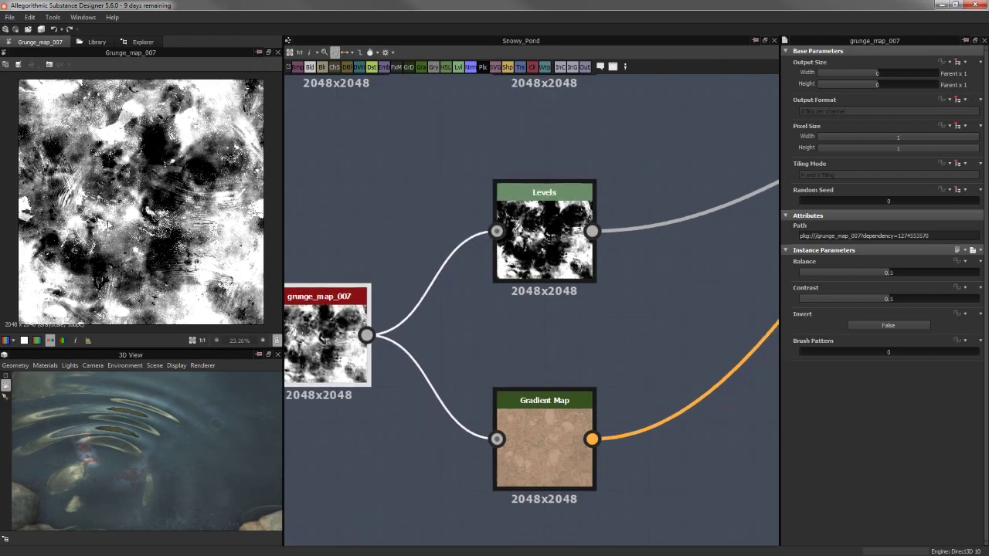
{"action": "scroll", "coordinate": [299, 224], "scroll_direction": "down", "scroll_amount": 1}
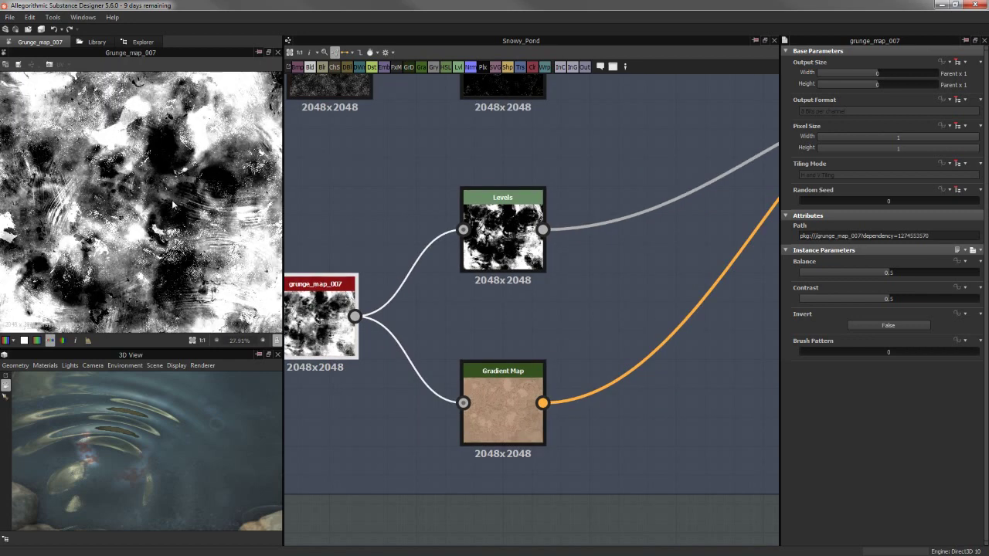
{"action": "middle_click_drag", "start_coordinate": [354, 235], "coordinate": [422, 199]}
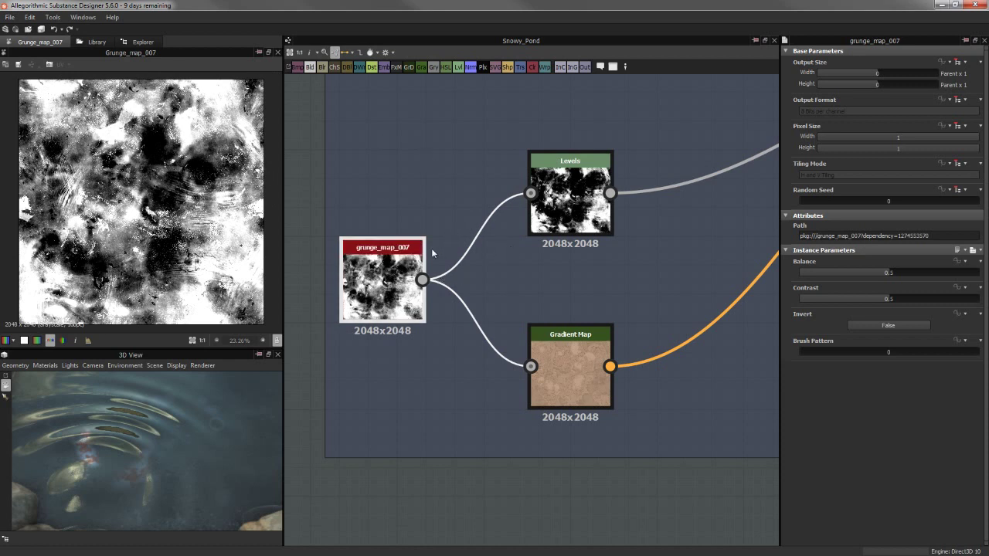
{"action": "left_click_drag", "start_coordinate": [418, 311], "coordinate": [477, 310]}
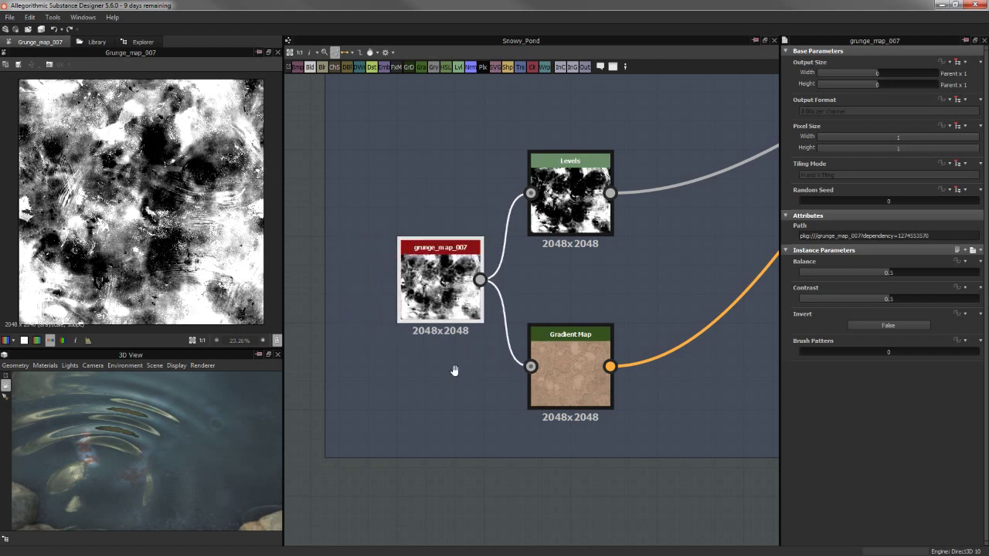
Preview the Levels black-and-white mask and align the Gradient Map node under Levels
{"action": "middle_click_drag", "start_coordinate": [548, 181], "coordinate": [418, 176]}
{"action": "double_click", "coordinate": [429, 186]}
{"action": "middle_click_drag", "start_coordinate": [525, 298], "coordinate": [496, 313]}
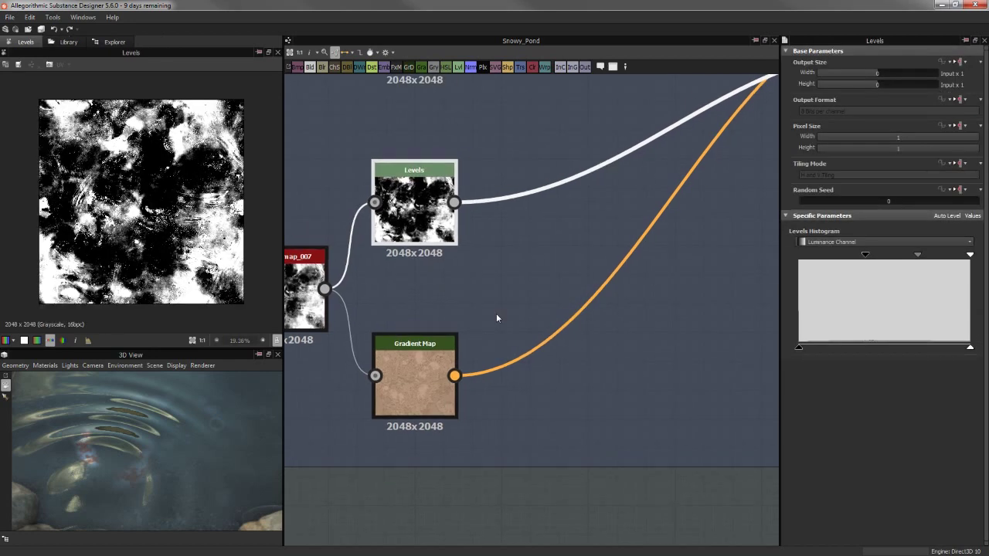
{"action": "middle_click_drag", "start_coordinate": [418, 203], "coordinate": [489, 232]}
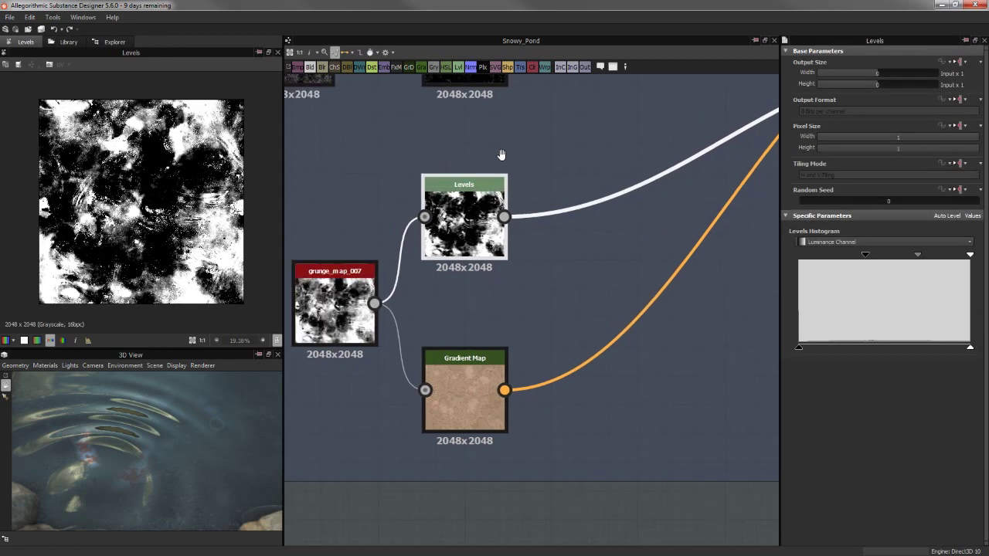
{"action": "mouse_move", "coordinate": [434, 410]}
{"action": "left_mouse_down"}
{"action": "mouse_move", "coordinate": [506, 409]}
{"action": "mouse_move", "coordinate": [477, 409]}
{"action": "left_mouse_up"}
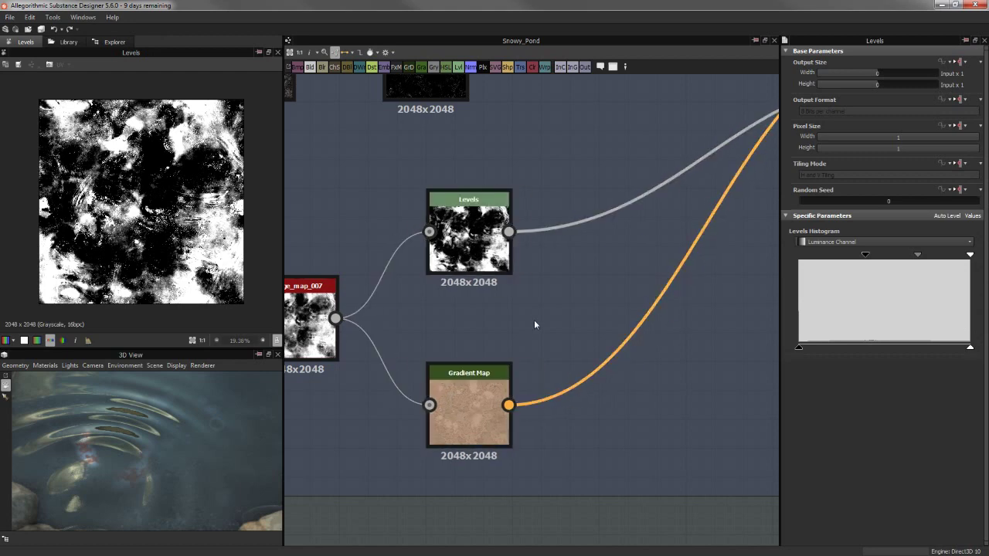
{"action": "middle_click_drag", "start_coordinate": [665, 227], "coordinate": [390, 360]}
{"action": "left_click", "coordinate": [554, 238]}
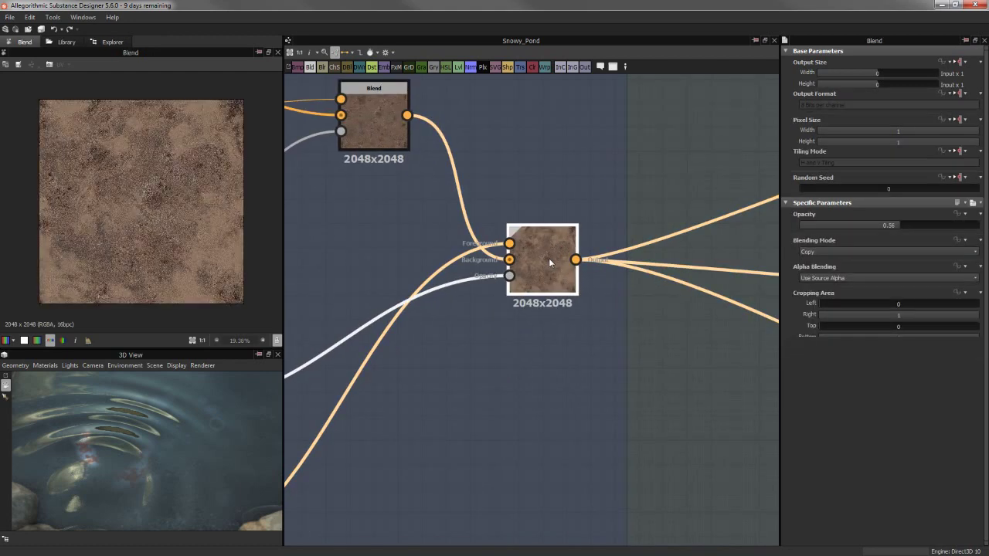
{"action": "left_click_drag", "start_coordinate": [548, 258], "coordinate": [508, 256]}
{"action": "scroll", "coordinate": [218, 235], "scroll_direction": "up", "scroll_amount": 2}
{"action": "scroll", "coordinate": [183, 201], "scroll_direction": "up", "scroll_amount": 3}
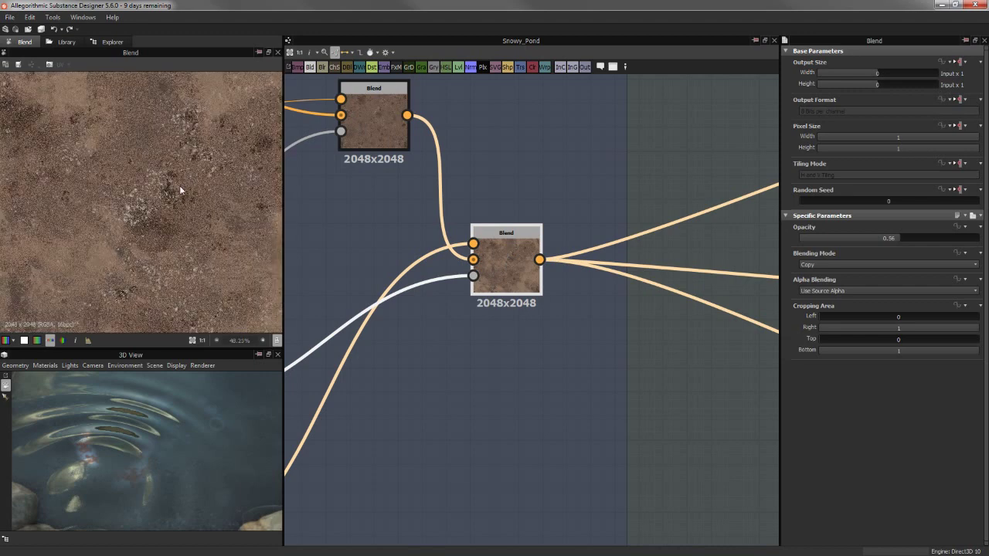
{"action": "middle_click_drag", "start_coordinate": [543, 218], "coordinate": [651, 184]}
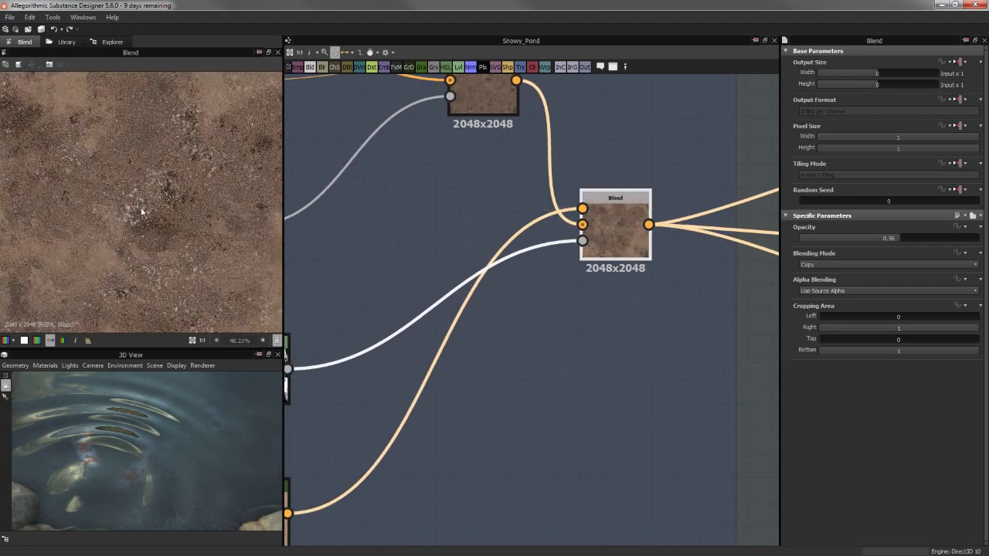
{"action": "scroll", "coordinate": [175, 230], "scroll_direction": "down", "scroll_amount": 2}
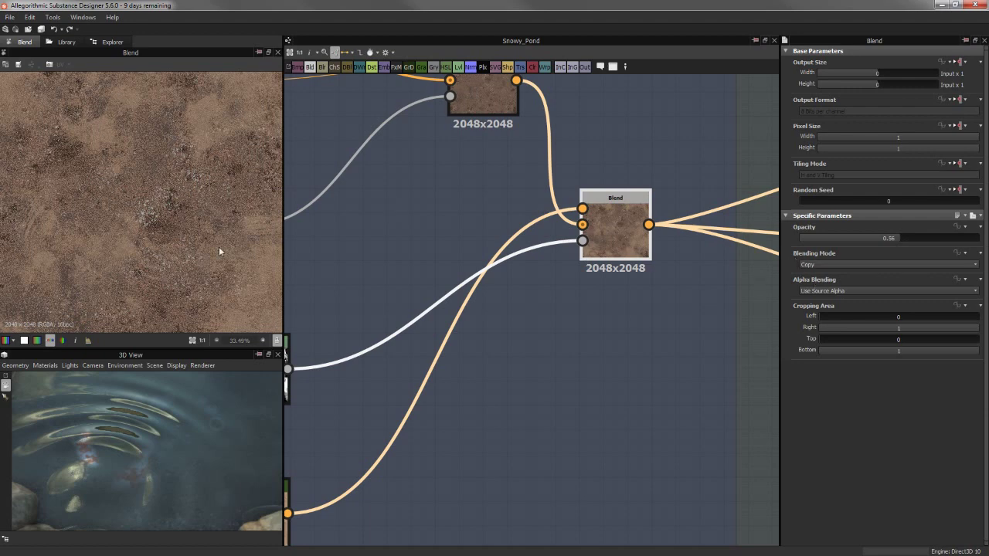
{"action": "scroll", "coordinate": [196, 226], "scroll_direction": "down", "scroll_amount": 4}
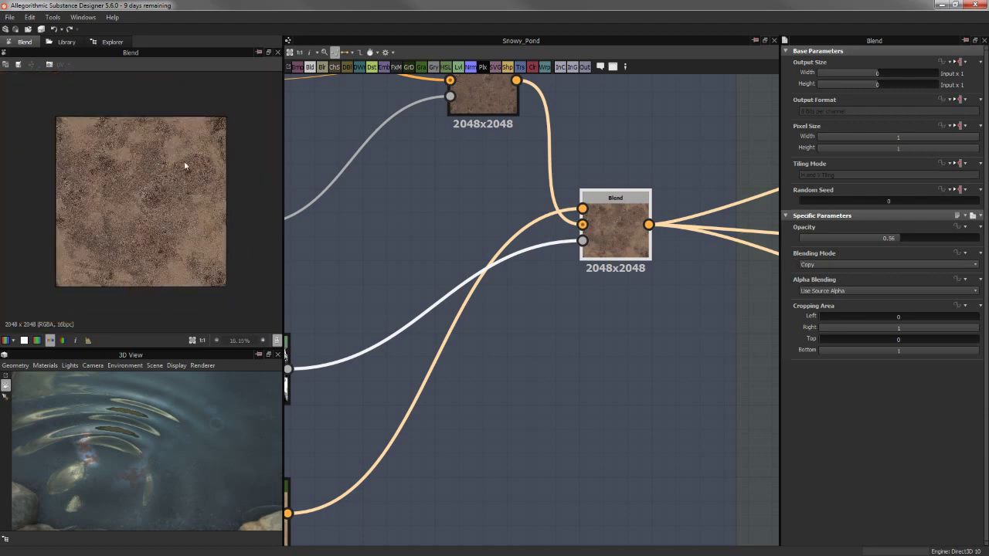
{"action": "scroll", "coordinate": [187, 207], "scroll_direction": "up", "scroll_amount": 2}
{"action": "scroll", "coordinate": [179, 249], "scroll_direction": "up", "scroll_amount": 2}
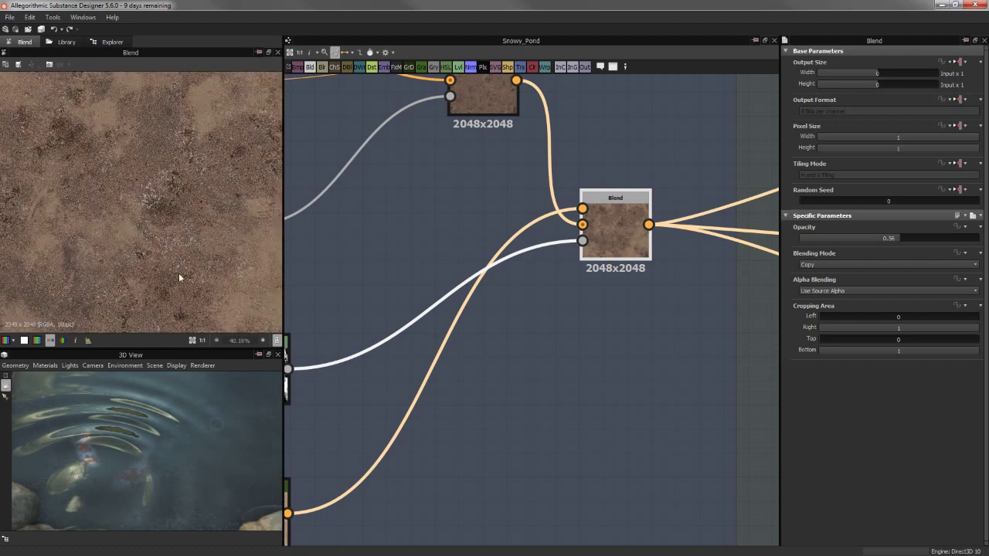
{"action": "scroll", "coordinate": [522, 202], "scroll_direction": "down", "scroll_amount": 2}
{"action": "scroll", "coordinate": [515, 243], "scroll_direction": "down", "scroll_amount": 2}
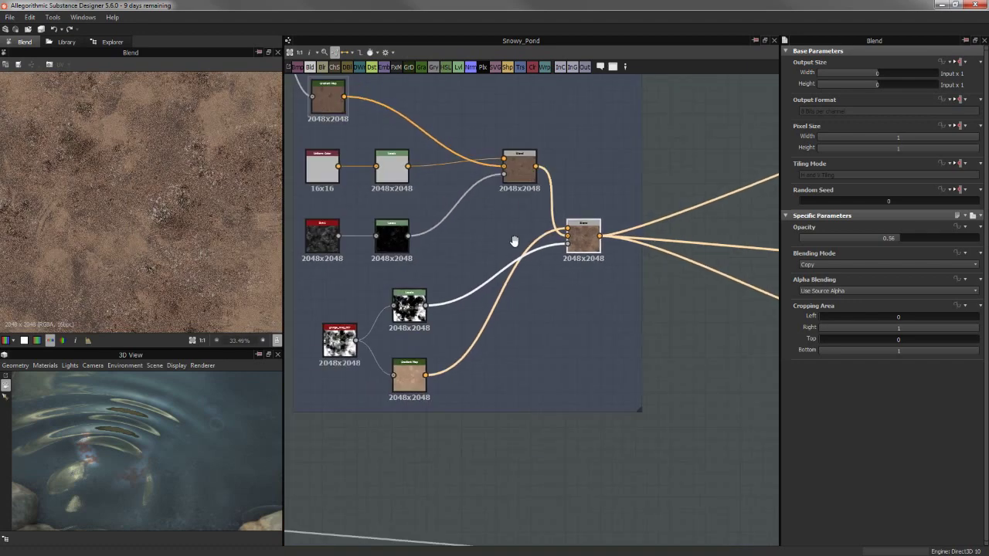
{"action": "scroll", "coordinate": [438, 221], "scroll_direction": "up", "scroll_amount": 2}
{"action": "scroll", "coordinate": [368, 166], "scroll_direction": "up", "scroll_amount": 2}
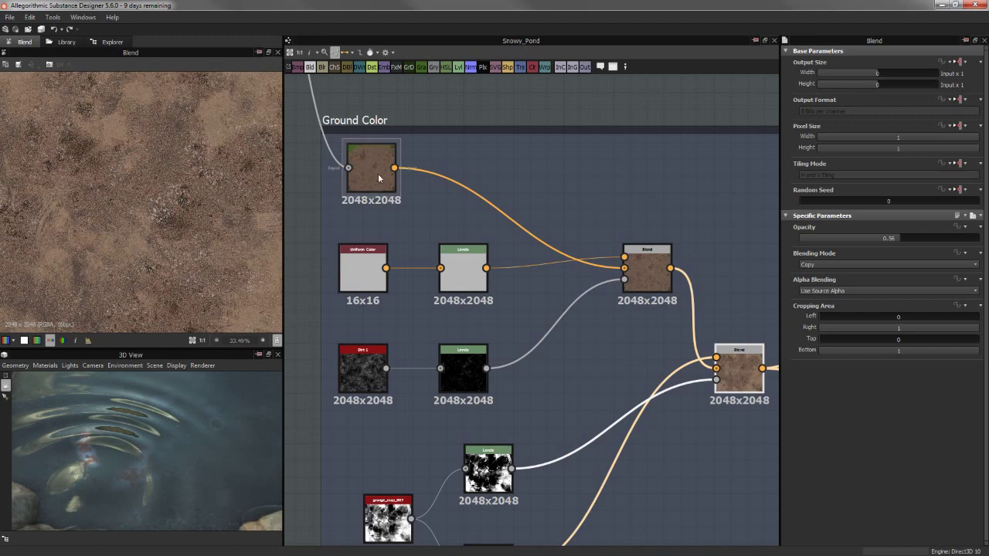
{"action": "left_click", "coordinate": [378, 178]}
{"action": "middle_click_drag", "start_coordinate": [581, 456], "coordinate": [559, 338]}
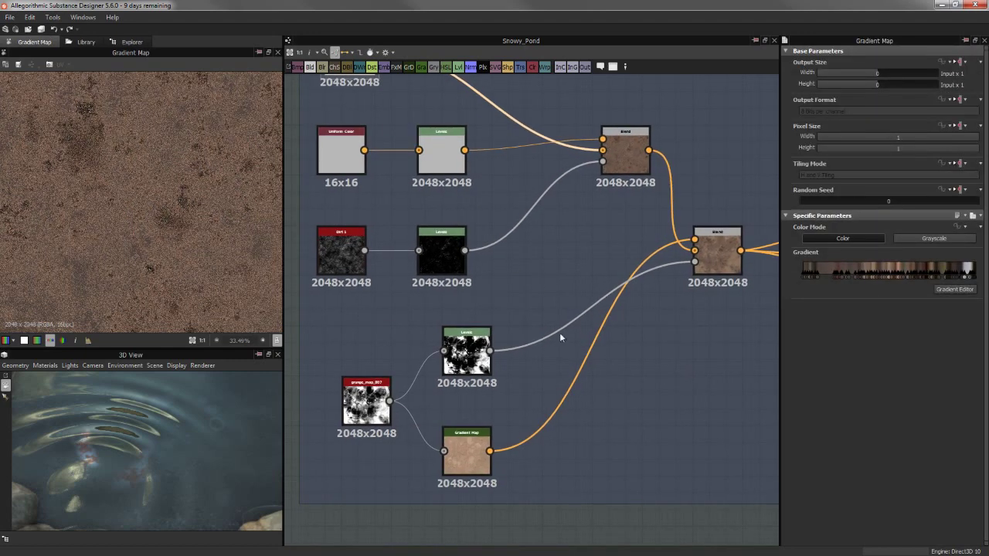
{"action": "left_click", "coordinate": [366, 402]}
{"action": "scroll", "coordinate": [367, 394], "scroll_direction": "up", "scroll_amount": 1}
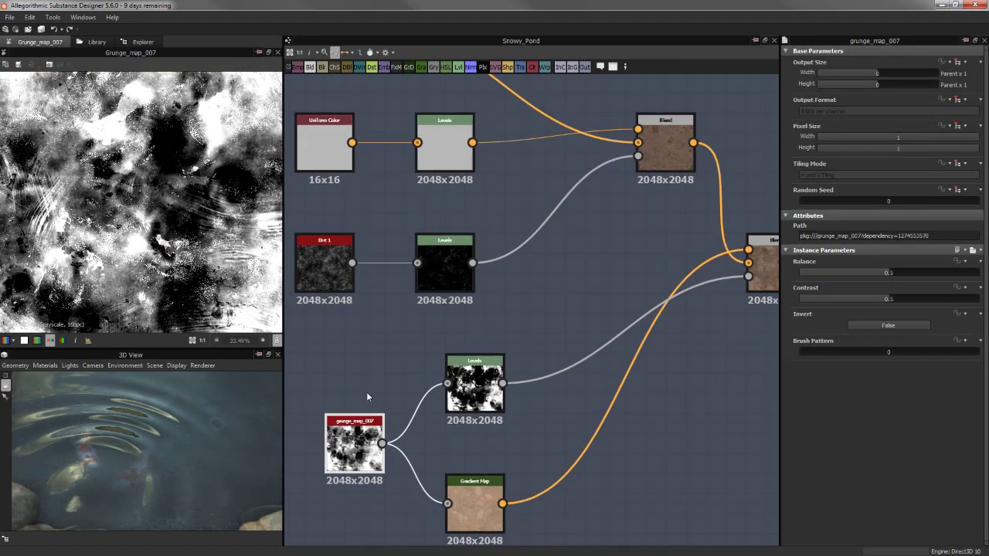
{"action": "scroll", "coordinate": [367, 397], "scroll_direction": "down", "scroll_amount": 1}
{"action": "middle_click_drag", "start_coordinate": [726, 301], "coordinate": [630, 302]}
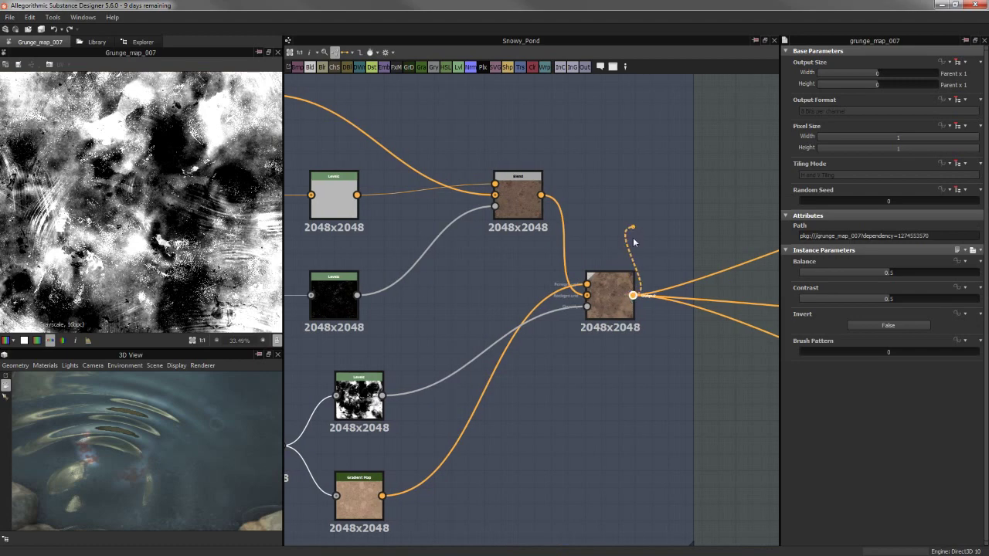
{"action": "left_click", "coordinate": [614, 282]}
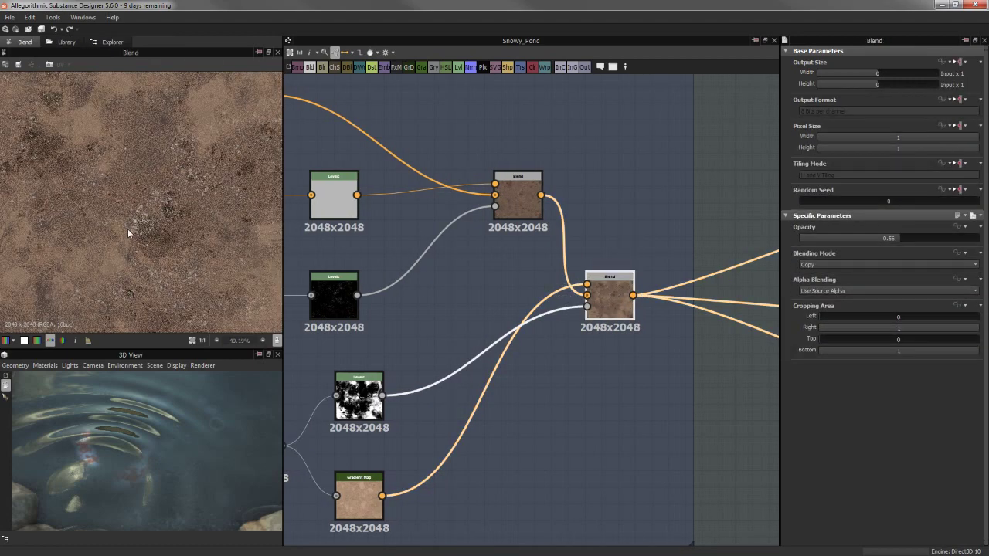
{"action": "scroll", "coordinate": [130, 228], "scroll_direction": "down", "scroll_amount": 1}
{"action": "mouse_move", "coordinate": [106, 159]}
{"action": "middle_mouse_down"}
{"action": "mouse_move", "coordinate": [183, 195]}
{"action": "mouse_move", "coordinate": [192, 179]}
{"action": "middle_mouse_up"}
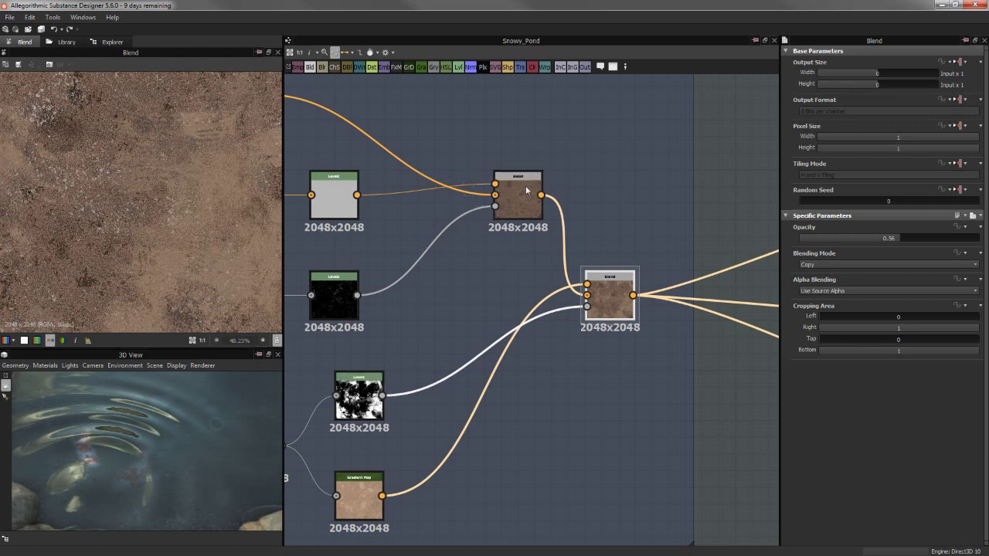
{"action": "middle_click_drag", "start_coordinate": [502, 238], "coordinate": [444, 218]}
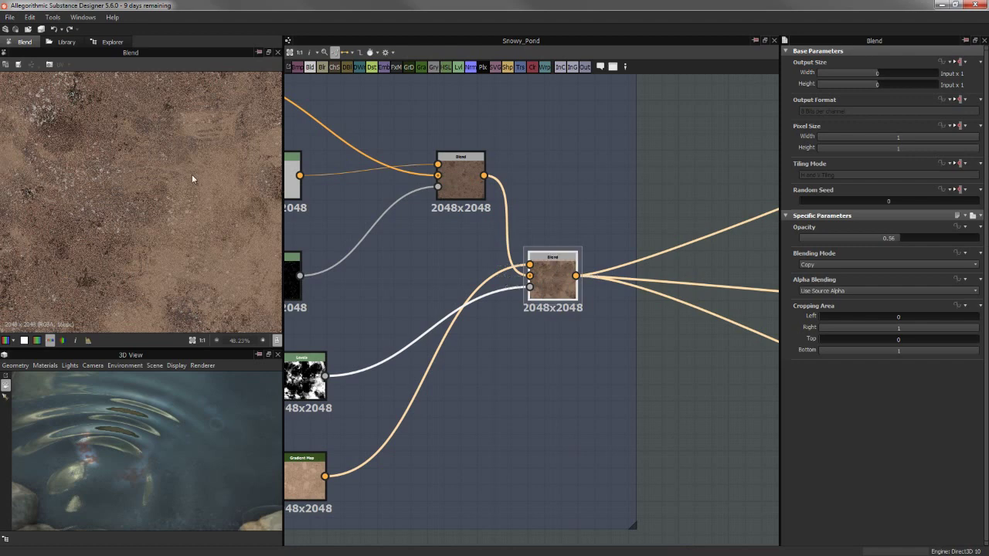
{"action": "scroll", "coordinate": [192, 179], "scroll_direction": "up", "scroll_amount": 1}
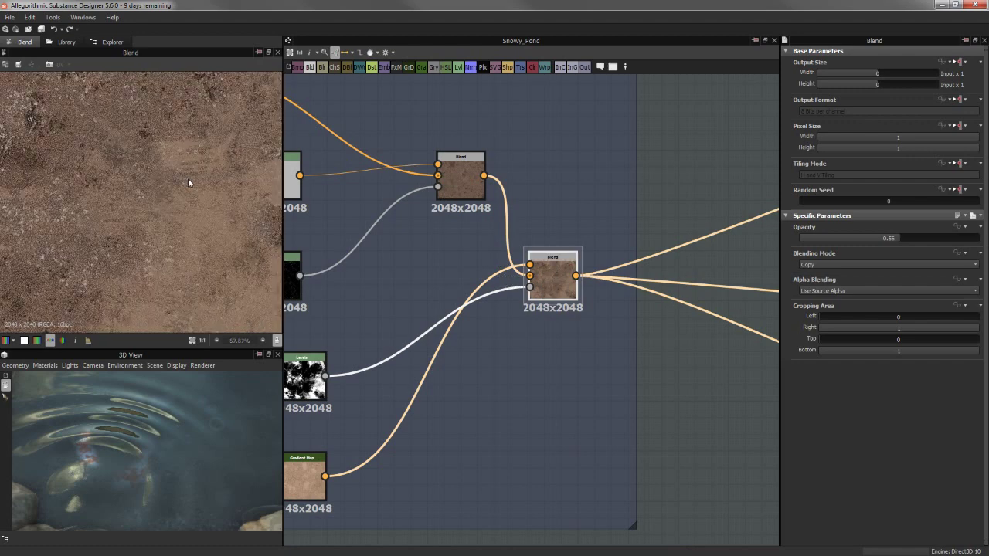
{"action": "scroll", "coordinate": [188, 183], "scroll_direction": "up", "scroll_amount": 1}
{"action": "scroll", "coordinate": [529, 313], "scroll_direction": "down", "scroll_amount": 1}
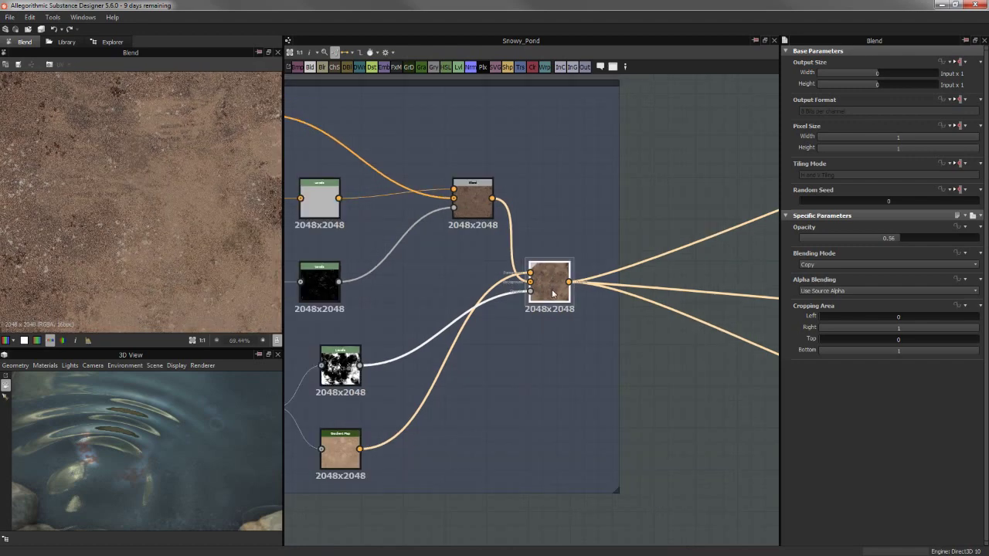
{"action": "scroll", "coordinate": [178, 184], "scroll_direction": "down", "scroll_amount": 2}
{"action": "scroll", "coordinate": [177, 179], "scroll_direction": "down", "scroll_amount": 2}
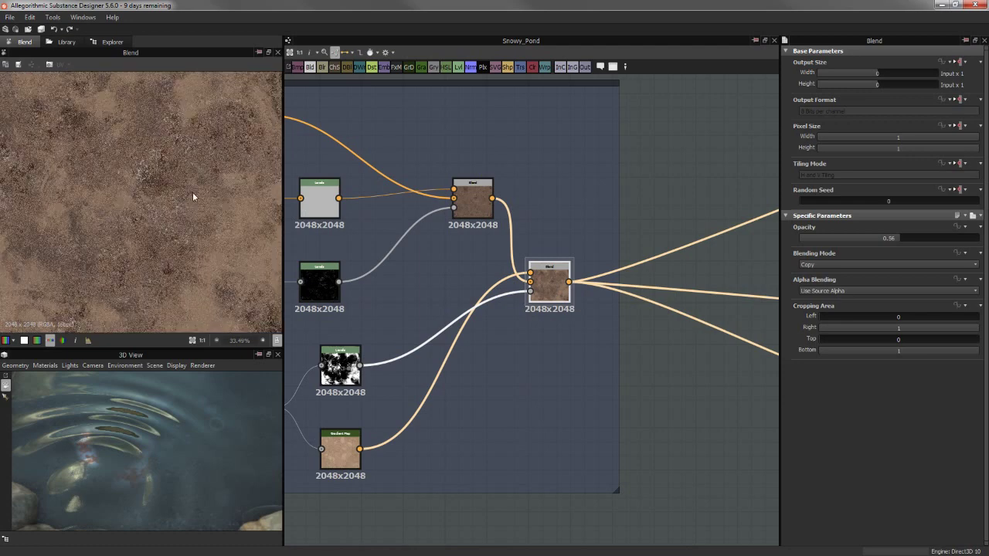
{"action": "scroll", "coordinate": [192, 196], "scroll_direction": "down", "scroll_amount": 2}
{"action": "scroll", "coordinate": [463, 332], "scroll_direction": "down", "scroll_amount": 2}
{"action": "scroll", "coordinate": [454, 332], "scroll_direction": "up", "scroll_amount": 2}
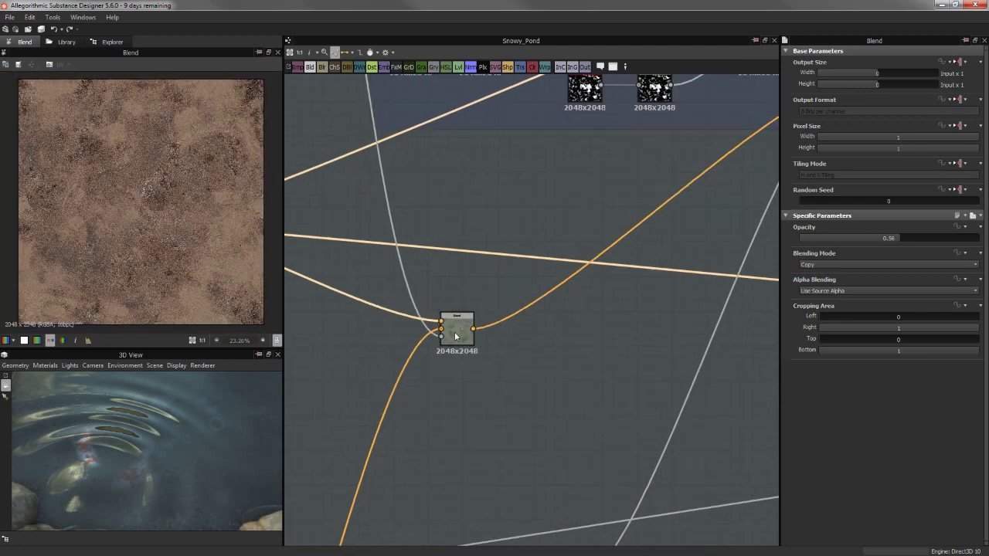
{"action": "double_click", "coordinate": [454, 331]}
{"action": "scroll", "coordinate": [214, 193], "scroll_direction": "up", "scroll_amount": 1}
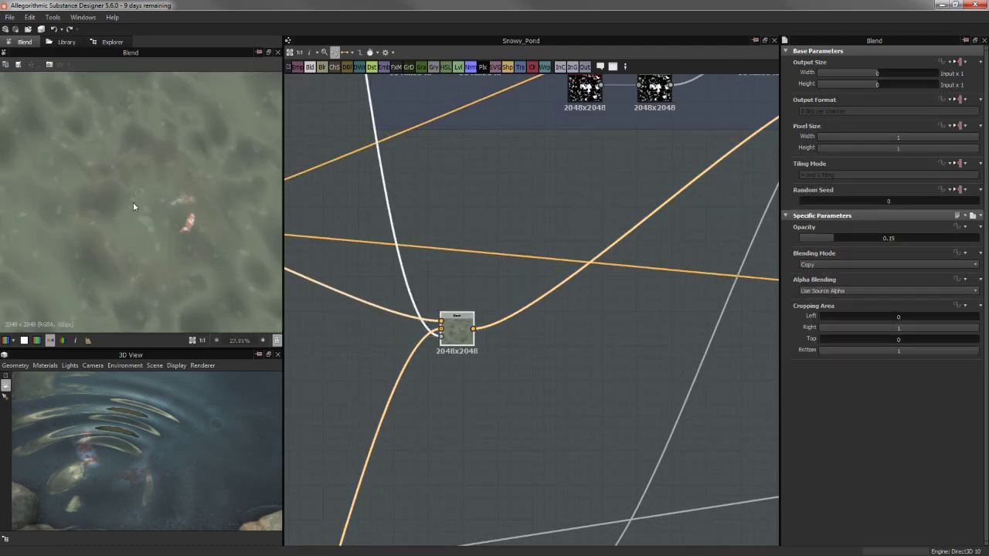
{"action": "scroll", "coordinate": [133, 202], "scroll_direction": "up", "scroll_amount": 3}
{"action": "scroll", "coordinate": [523, 316], "scroll_direction": "down", "scroll_amount": 1}
{"action": "scroll", "coordinate": [520, 337], "scroll_direction": "down", "scroll_amount": 2}
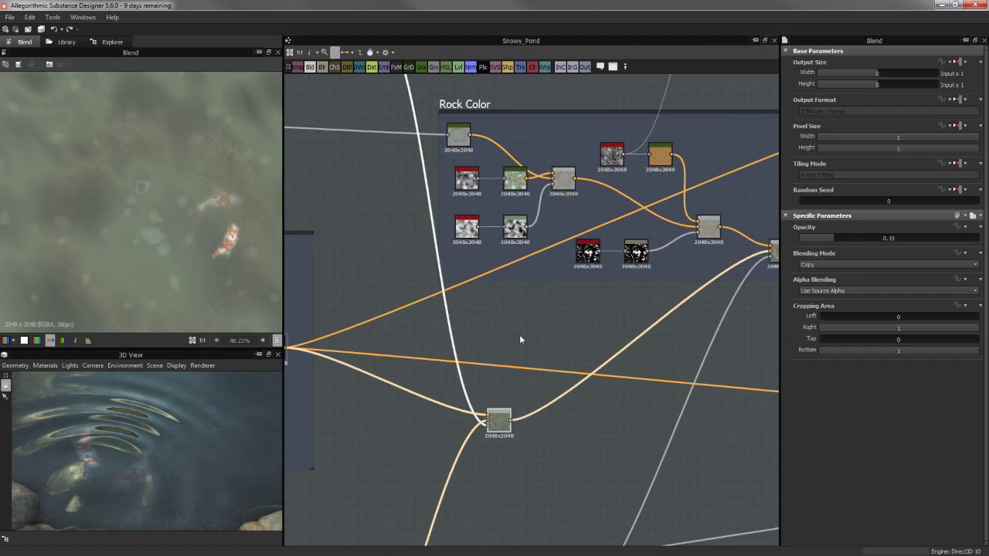
{"action": "middle_click_drag", "start_coordinate": [490, 263], "coordinate": [541, 396]}
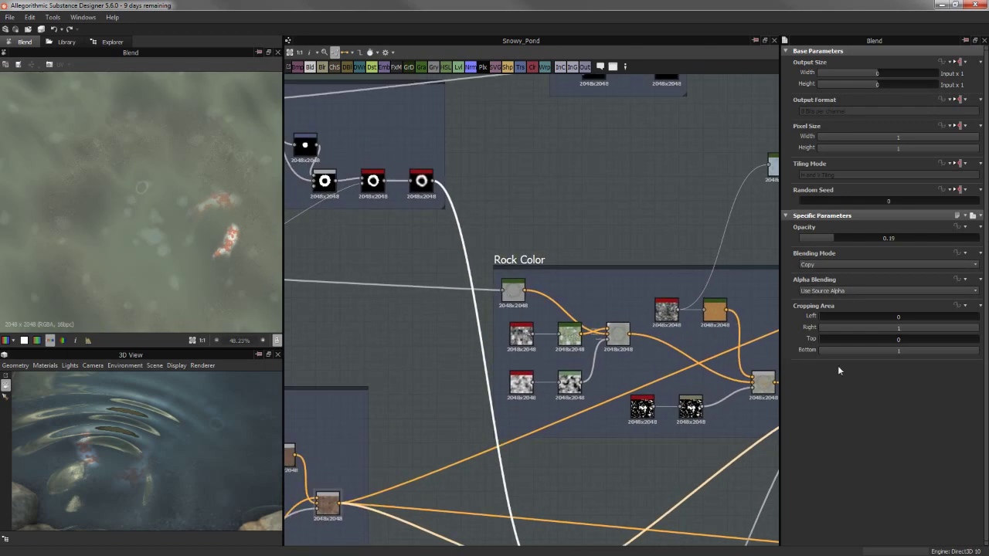
{"action": "left_click", "coordinate": [819, 264]}
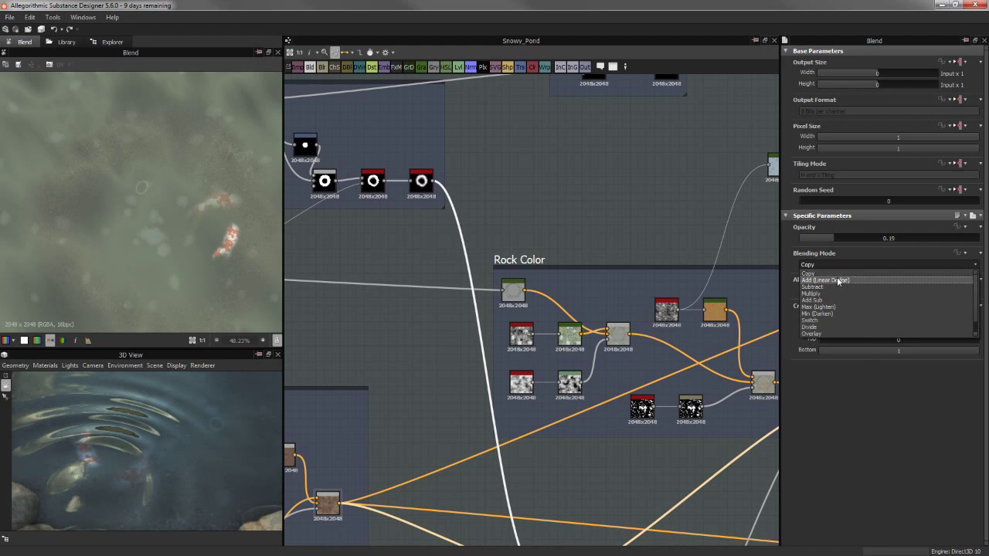
{"action": "left_click", "coordinate": [837, 277]}
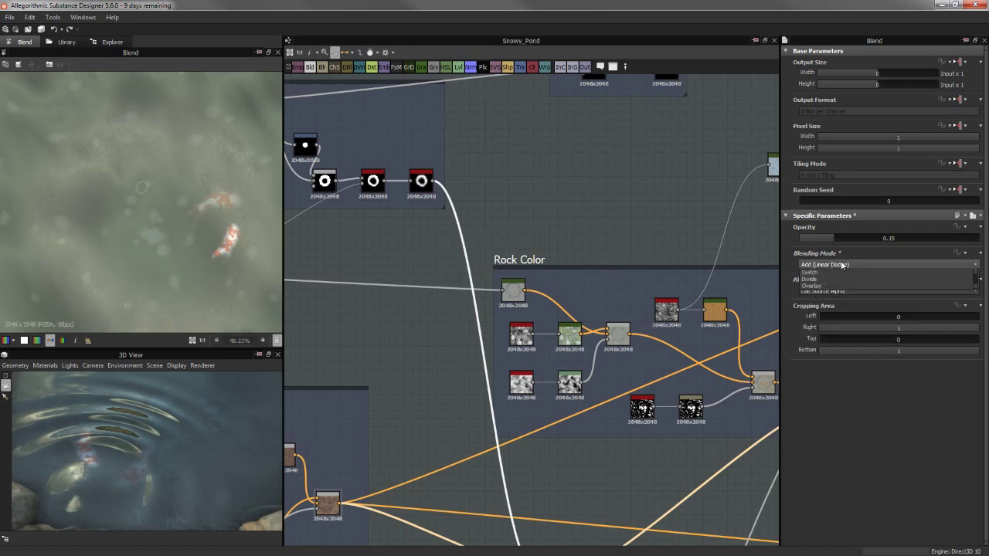
{"action": "left_click", "coordinate": [821, 265]}
{"action": "left_click", "coordinate": [823, 274]}
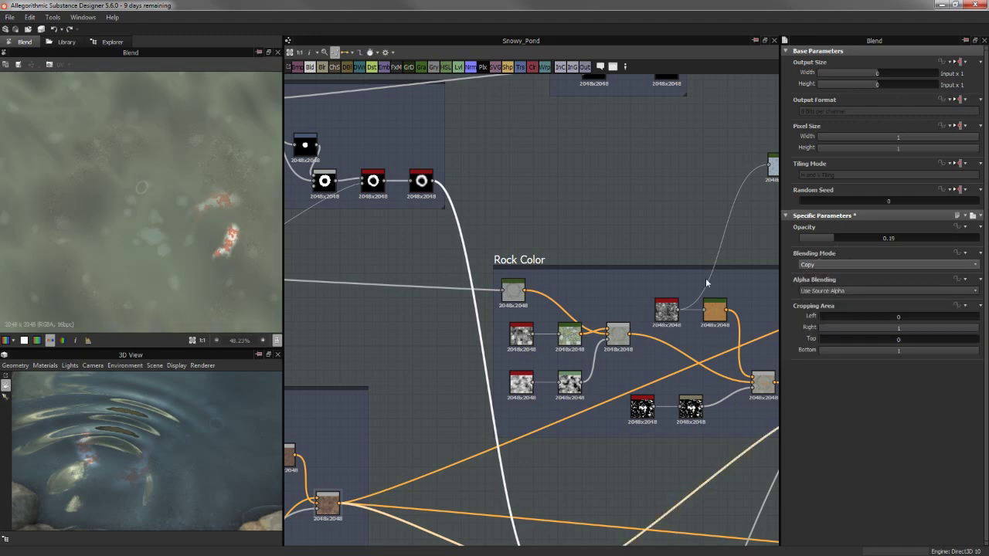
{"action": "middle_click_drag", "start_coordinate": [425, 237], "coordinate": [591, 287]}
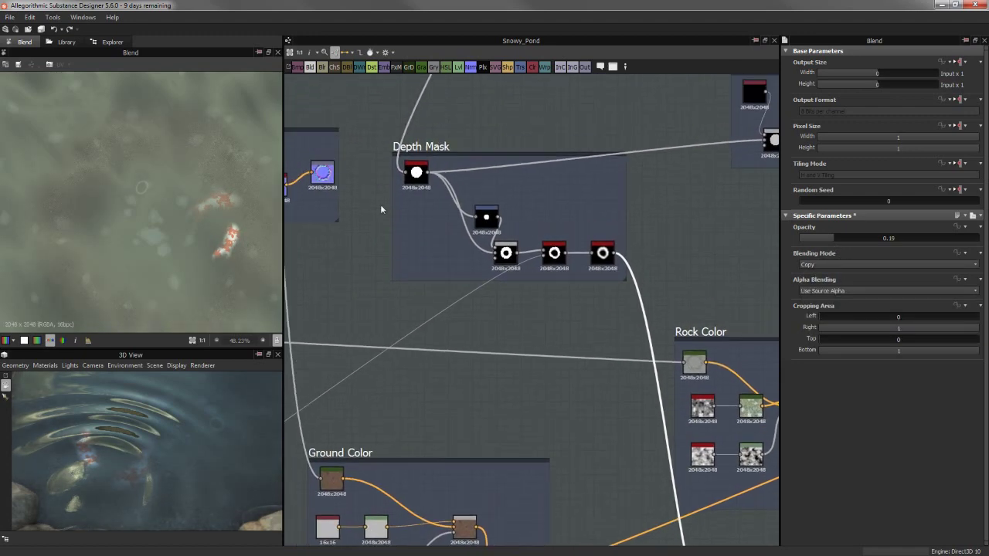
{"action": "scroll", "coordinate": [442, 159], "scroll_direction": "up", "scroll_amount": 3}
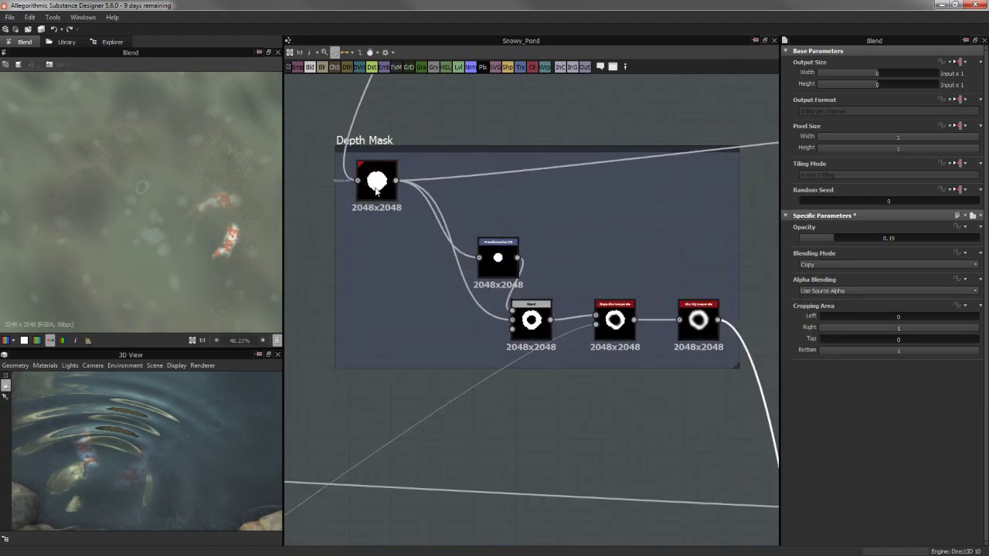
{"action": "double_click", "coordinate": [504, 262]}
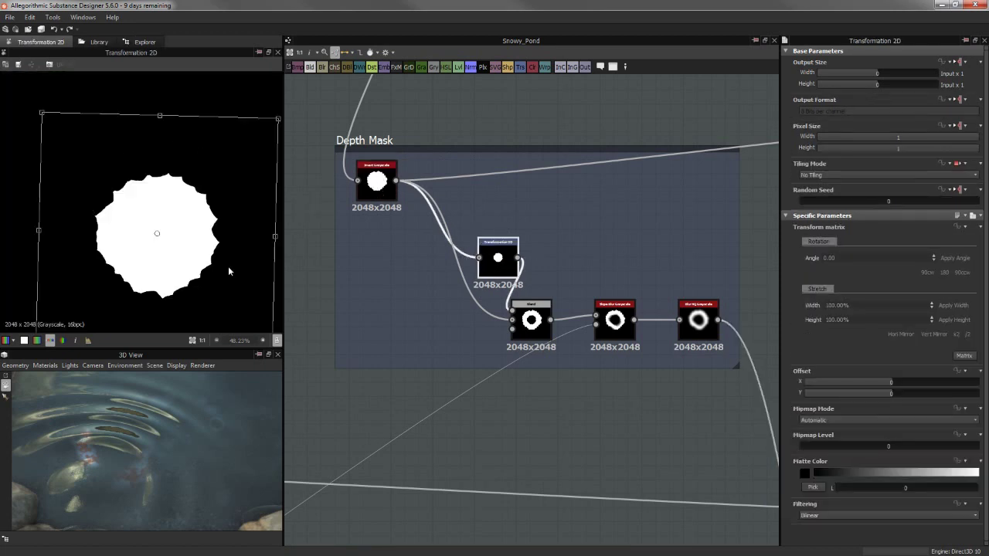
{"action": "double_click", "coordinate": [531, 320]}
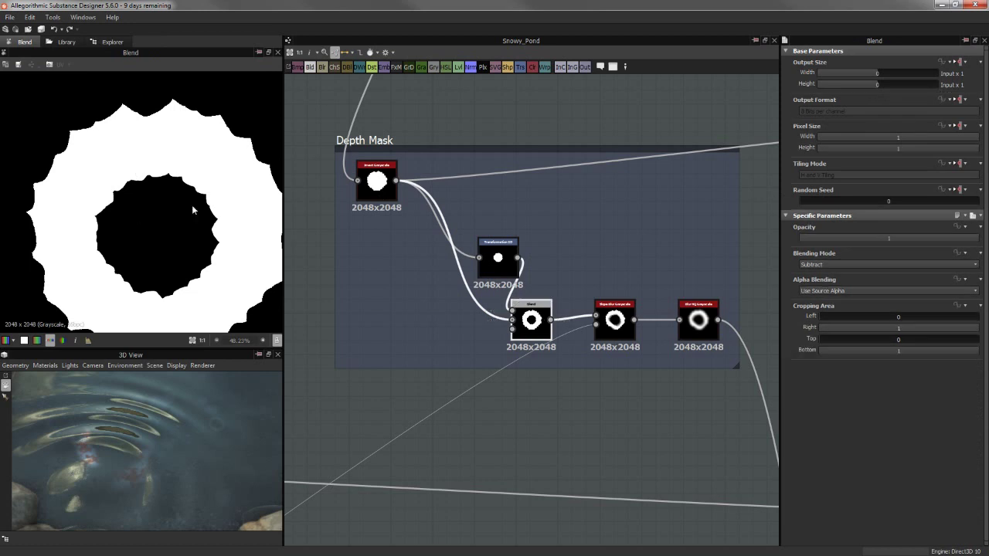
{"action": "double_click", "coordinate": [615, 320]}
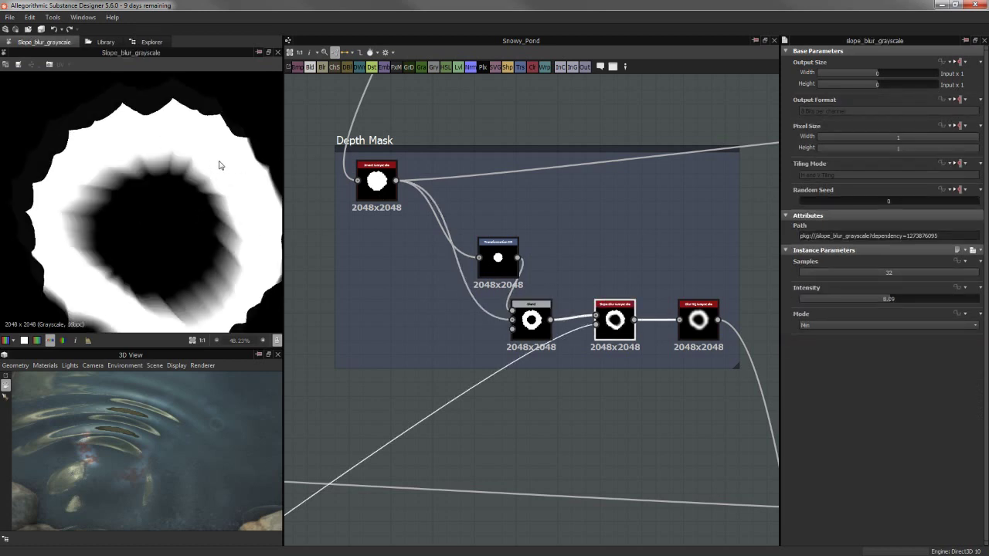
{"action": "double_click", "coordinate": [699, 320]}
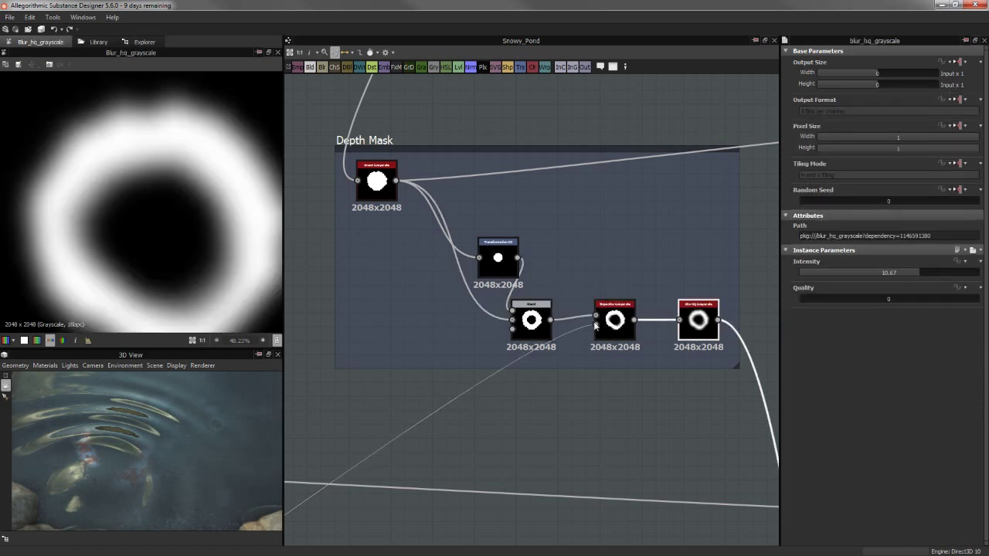
{"action": "middle_click_drag", "start_coordinate": [594, 325], "coordinate": [327, 117]}
{"action": "scroll", "coordinate": [521, 234], "scroll_direction": "down", "scroll_amount": 2}
{"action": "scroll", "coordinate": [531, 351], "scroll_direction": "up", "scroll_amount": 5}
{"action": "scroll", "coordinate": [525, 303], "scroll_direction": "up", "scroll_amount": 2}
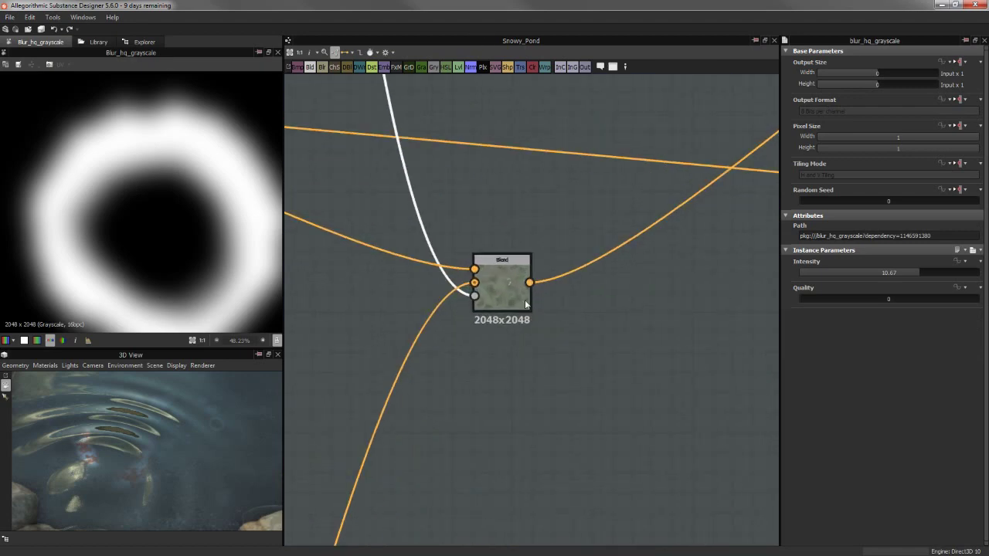
{"action": "double_click", "coordinate": [525, 302]}
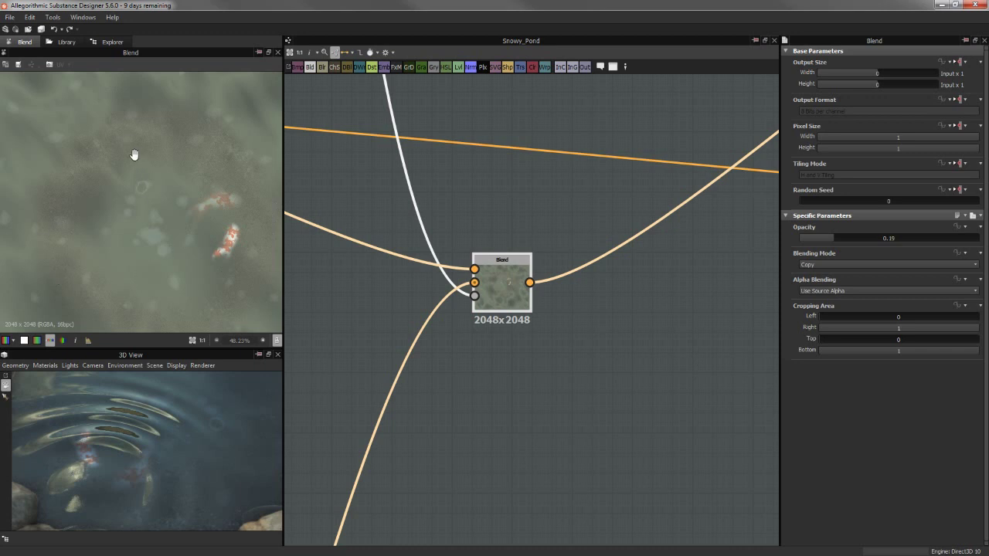
{"action": "middle_click_drag", "start_coordinate": [133, 155], "coordinate": [113, 128]}
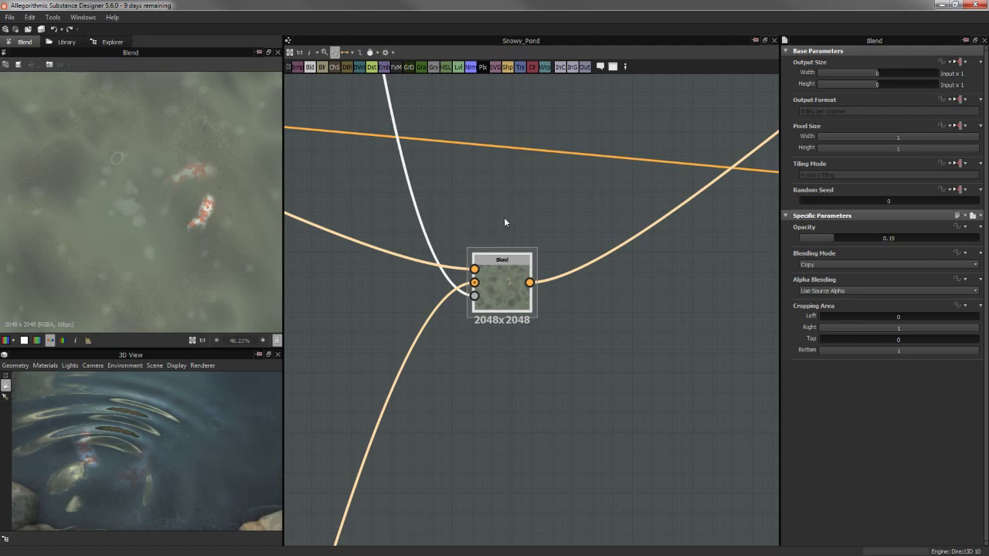
{"action": "scroll", "coordinate": [478, 230], "scroll_direction": "down", "scroll_amount": 2}
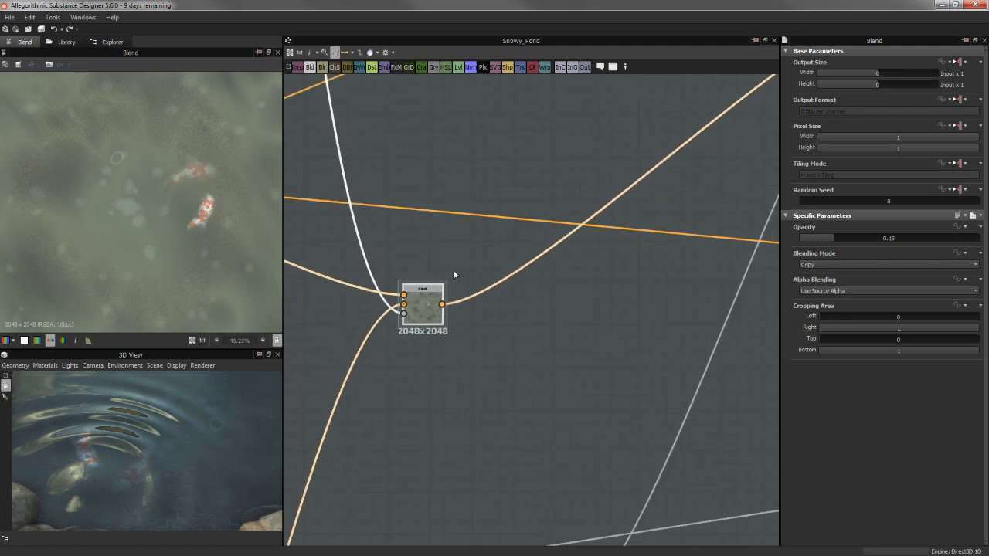
{"action": "scroll", "coordinate": [453, 270], "scroll_direction": "down", "scroll_amount": 2}
{"action": "scroll", "coordinate": [477, 263], "scroll_direction": "down", "scroll_amount": 2}
{"action": "middle_click_drag", "start_coordinate": [460, 293], "coordinate": [460, 350]}
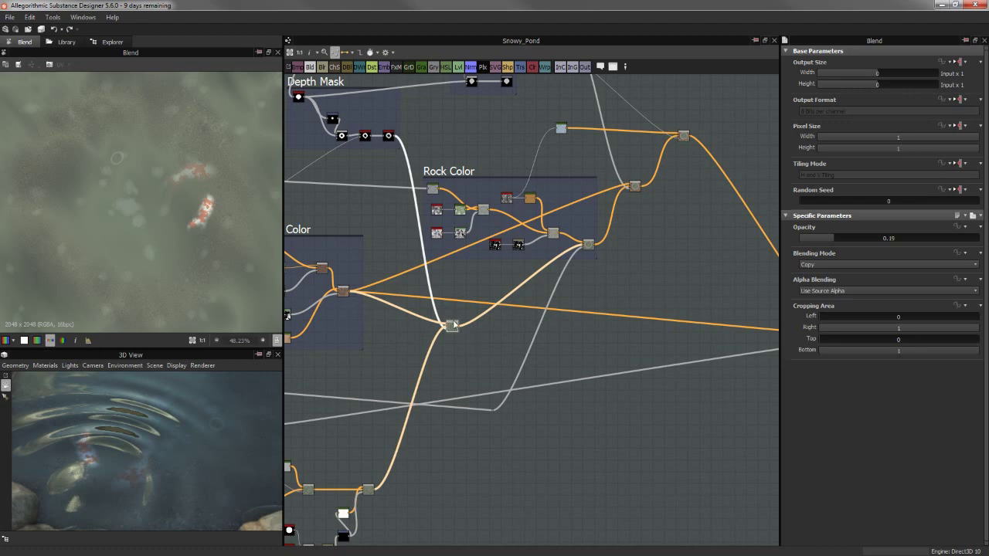
{"action": "middle_click_drag", "start_coordinate": [460, 294], "coordinate": [452, 311]}
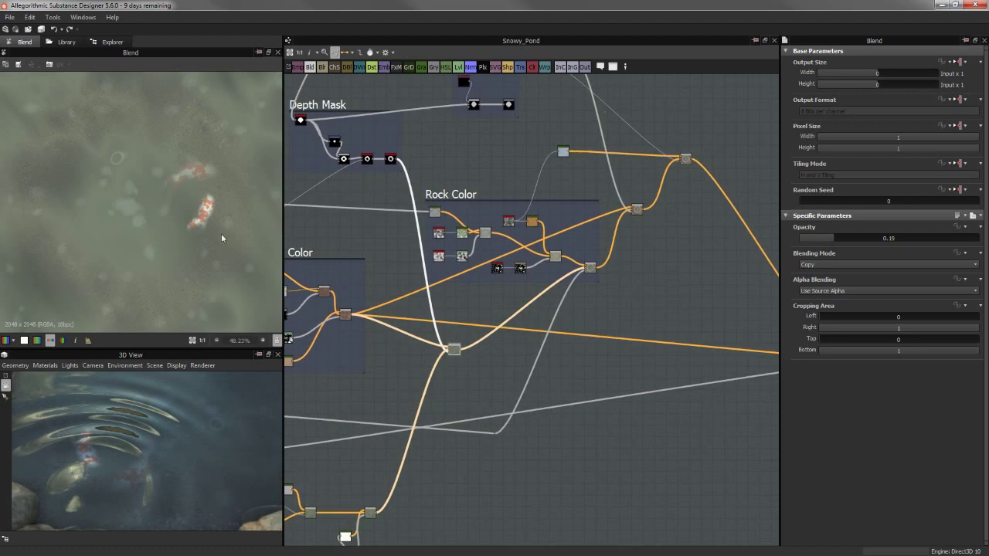
{"action": "scroll", "coordinate": [459, 180], "scroll_direction": "up", "scroll_amount": 2}
{"action": "scroll", "coordinate": [557, 177], "scroll_direction": "up", "scroll_amount": 1}
{"action": "scroll", "coordinate": [587, 225], "scroll_direction": "up", "scroll_amount": 1}
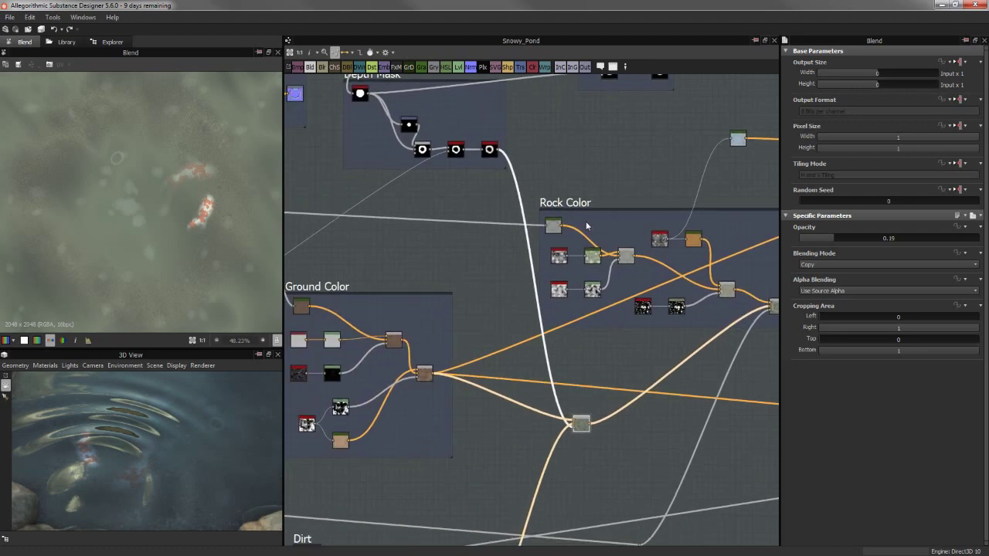
{"action": "scroll", "coordinate": [593, 235], "scroll_direction": "down", "scroll_amount": 2}
{"action": "scroll", "coordinate": [593, 237], "scroll_direction": "down", "scroll_amount": 1}
{"action": "scroll", "coordinate": [594, 238], "scroll_direction": "down", "scroll_amount": 1}
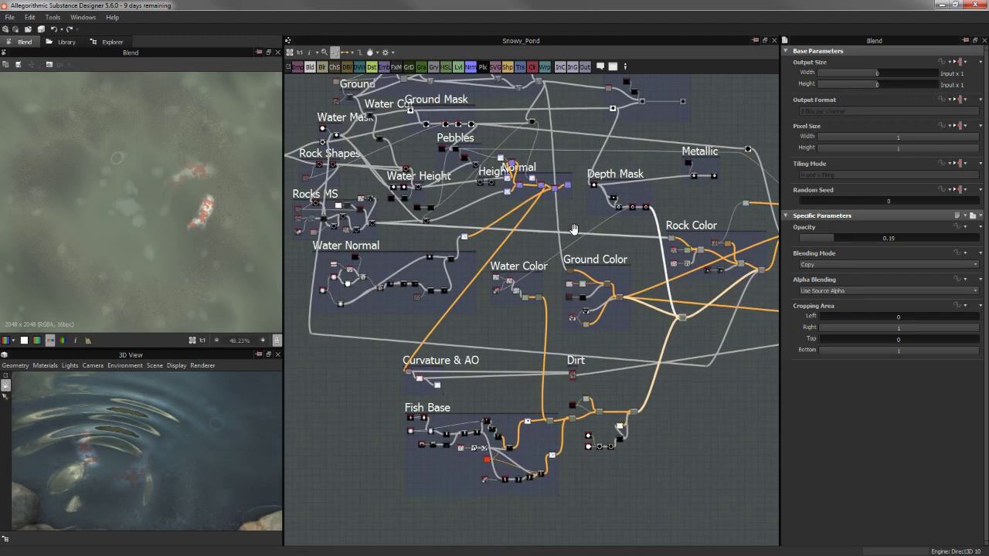
{"action": "scroll", "coordinate": [596, 240], "scroll_direction": "down", "scroll_amount": 1}
{"action": "scroll", "coordinate": [396, 215], "scroll_direction": "up", "scroll_amount": 3}
{"action": "scroll", "coordinate": [396, 215], "scroll_direction": "up", "scroll_amount": 2}
{"action": "middle_click_drag", "start_coordinate": [308, 133], "coordinate": [467, 164]}
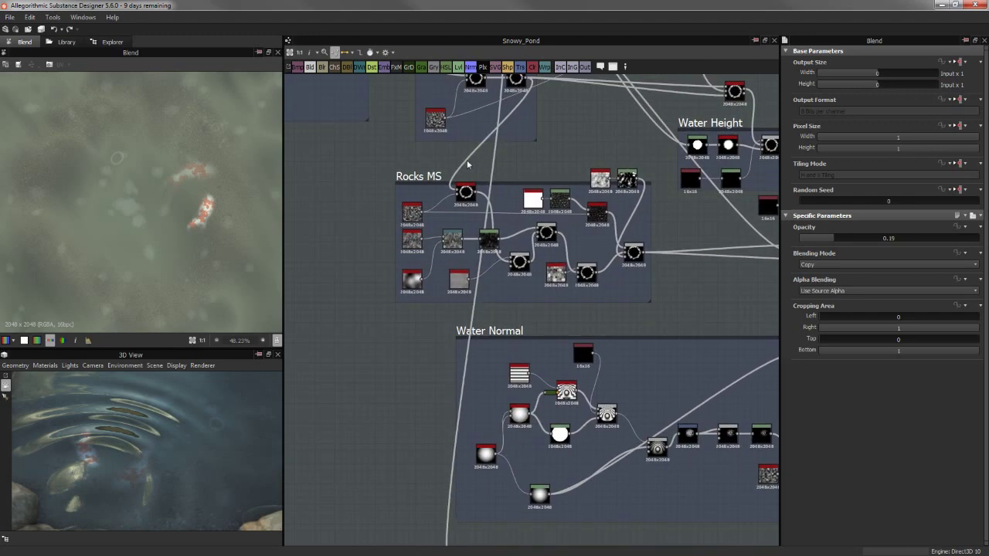
{"action": "middle_click_drag", "start_coordinate": [471, 234], "coordinate": [518, 295]}
{"action": "scroll", "coordinate": [517, 295], "scroll_direction": "down", "scroll_amount": 2}
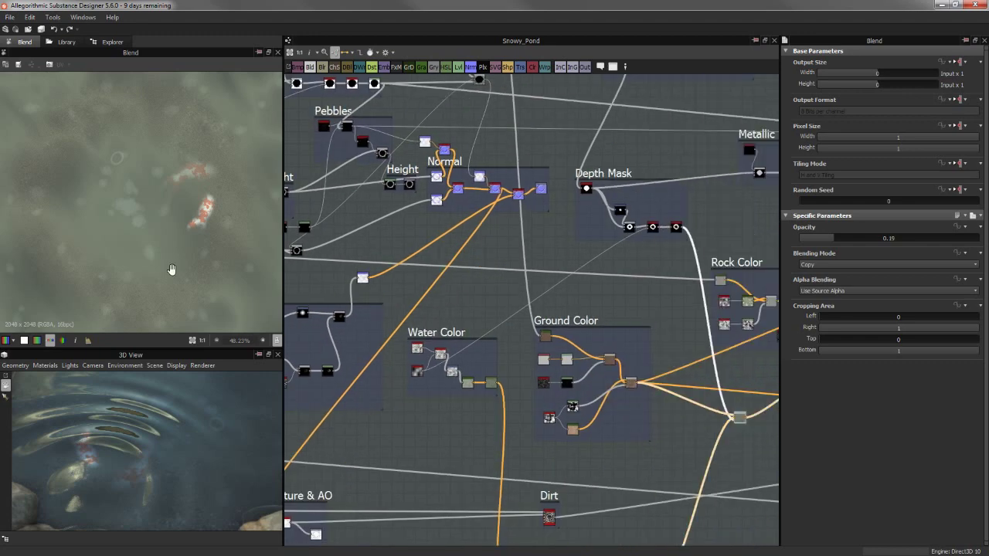
{"action": "scroll", "coordinate": [520, 280], "scroll_direction": "up", "scroll_amount": 2}
{"action": "scroll", "coordinate": [520, 279], "scroll_direction": "up", "scroll_amount": 4}
{"action": "scroll", "coordinate": [430, 229], "scroll_direction": "up", "scroll_amount": 2}
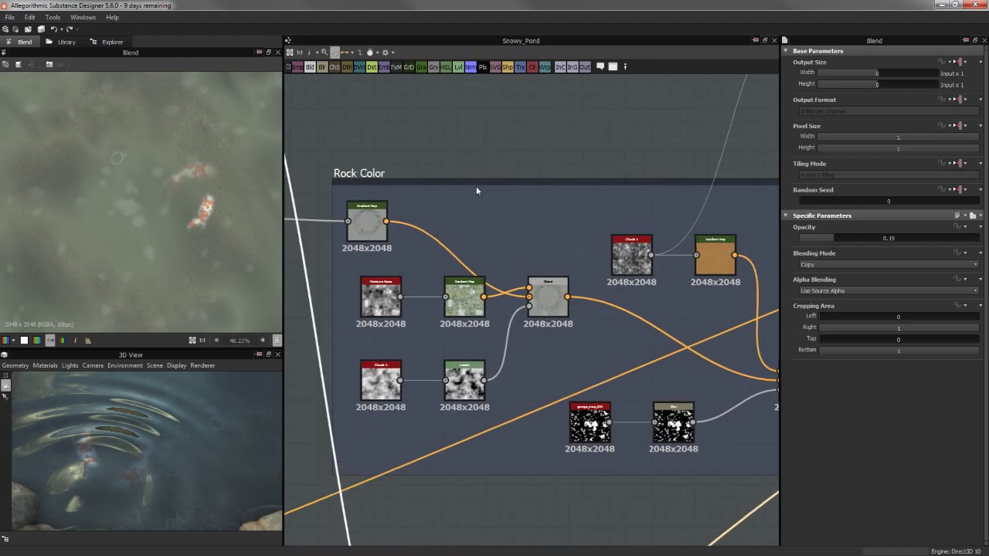
Preview Rock Color's first Gradient Map, moisture_noise, middle Gradient Map and Blend result
{"action": "double_click", "coordinate": [379, 222]}
{"action": "scroll", "coordinate": [124, 215], "scroll_direction": "up", "scroll_amount": 1}
{"action": "middle_click_drag", "start_coordinate": [124, 215], "coordinate": [144, 209]}
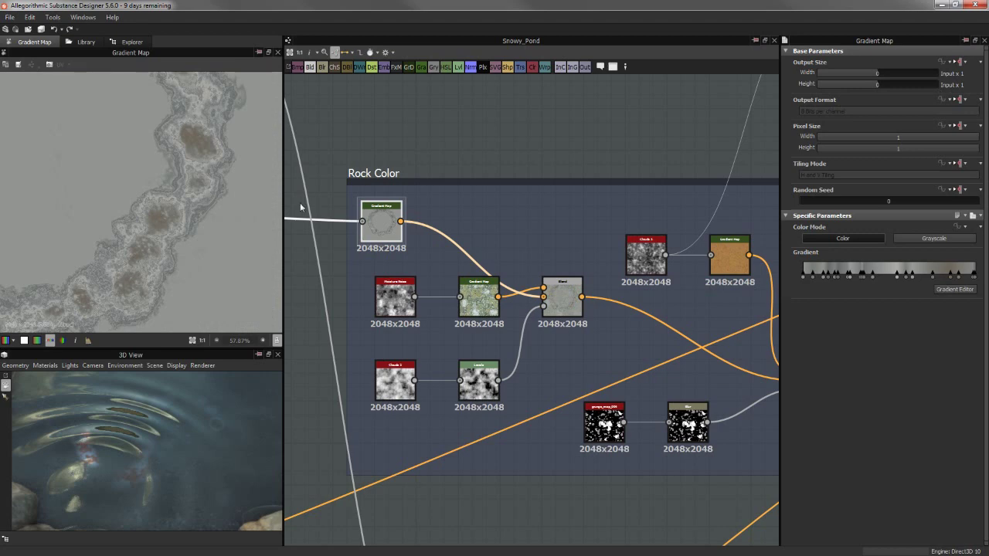
{"action": "middle_click_drag", "start_coordinate": [421, 143], "coordinate": [433, 97]}
{"action": "double_click", "coordinate": [408, 249]}
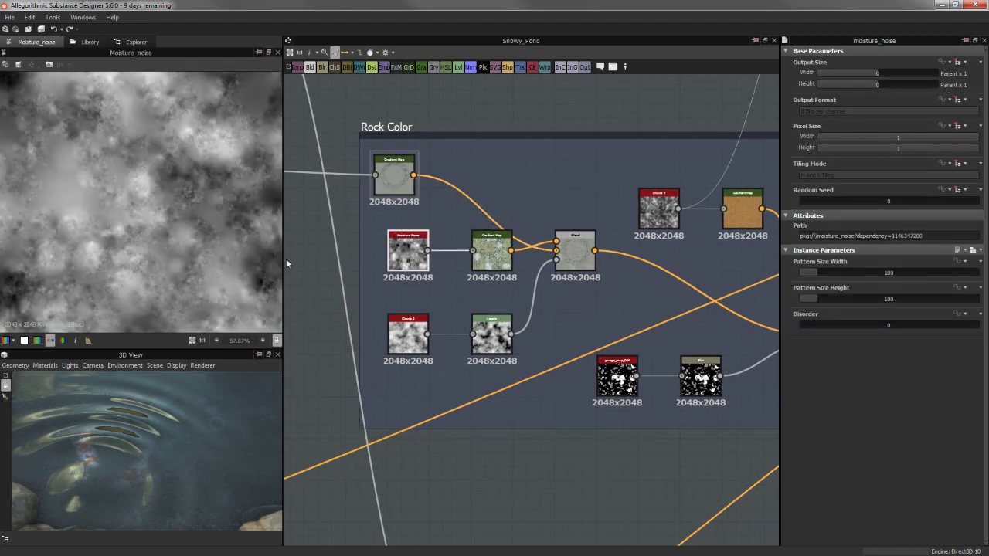
{"action": "scroll", "coordinate": [286, 263], "scroll_direction": "up", "scroll_amount": 1}
{"action": "double_click", "coordinate": [514, 249]}
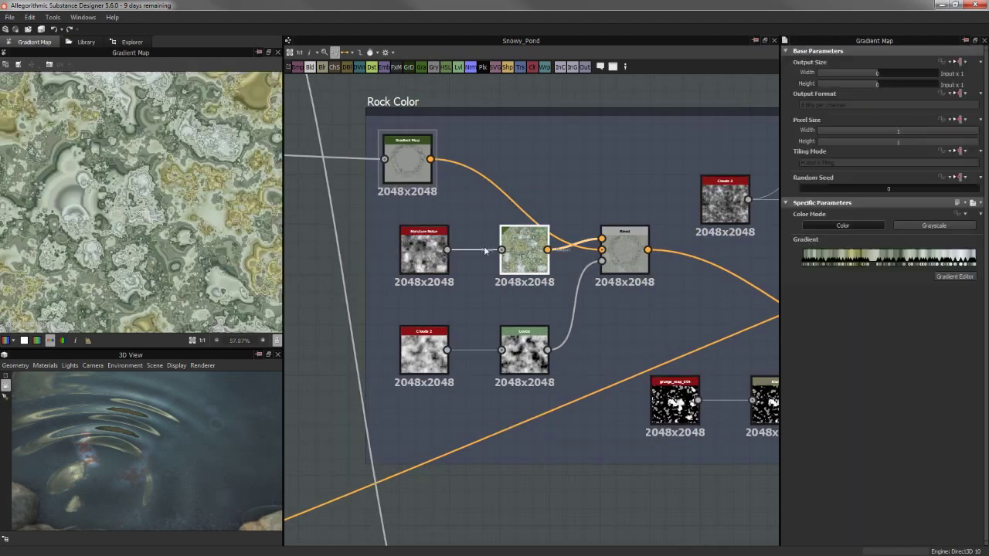
{"action": "middle_click_drag", "start_coordinate": [570, 194], "coordinate": [471, 197]}
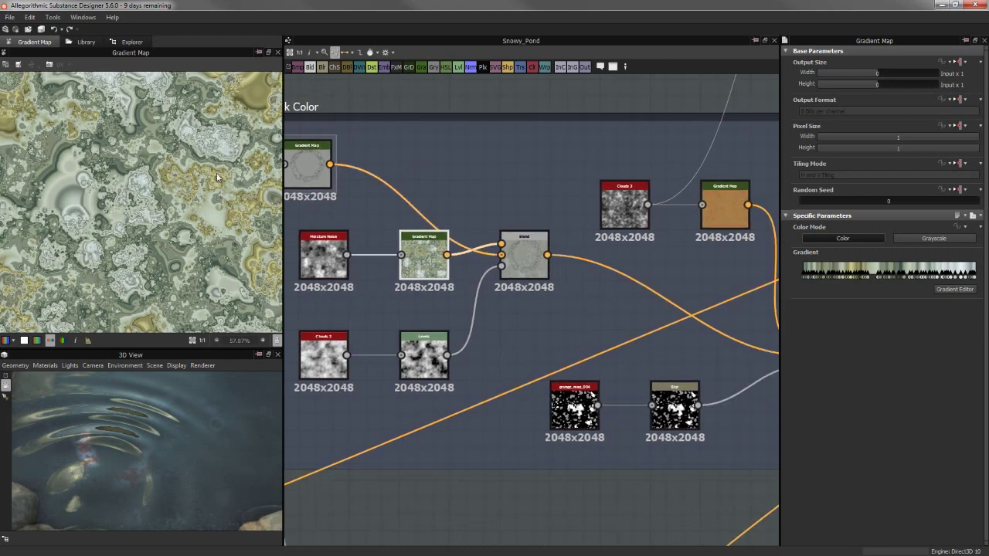
{"action": "mouse_move", "coordinate": [503, 159]}
{"action": "middle_mouse_down"}
{"action": "mouse_move", "coordinate": [473, 141]}
{"action": "mouse_move", "coordinate": [573, 132]}
{"action": "middle_mouse_up"}
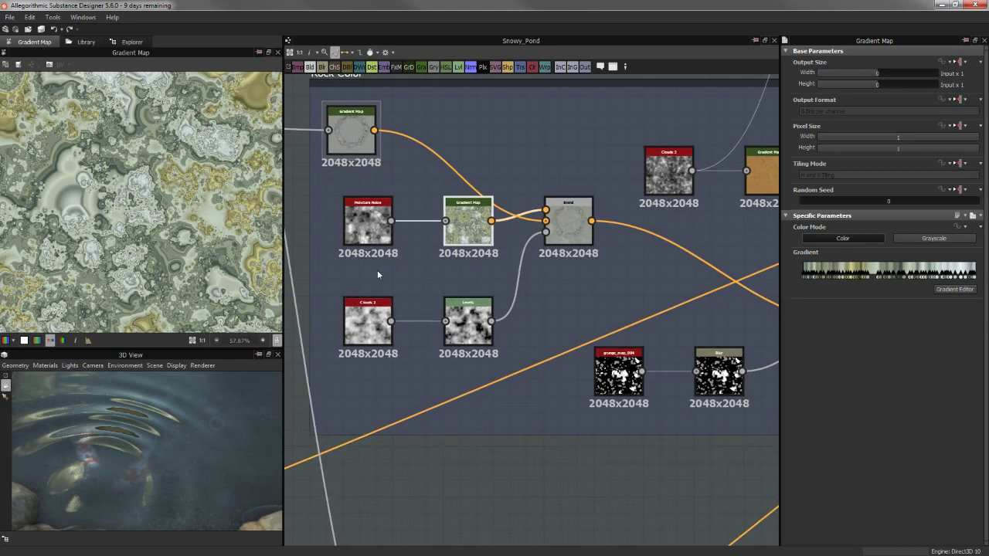
{"action": "double_click", "coordinate": [568, 221]}
Compare the Clouds 2 noise with its Levels-adjusted version and the Blend output
{"action": "double_click", "coordinate": [368, 320]}
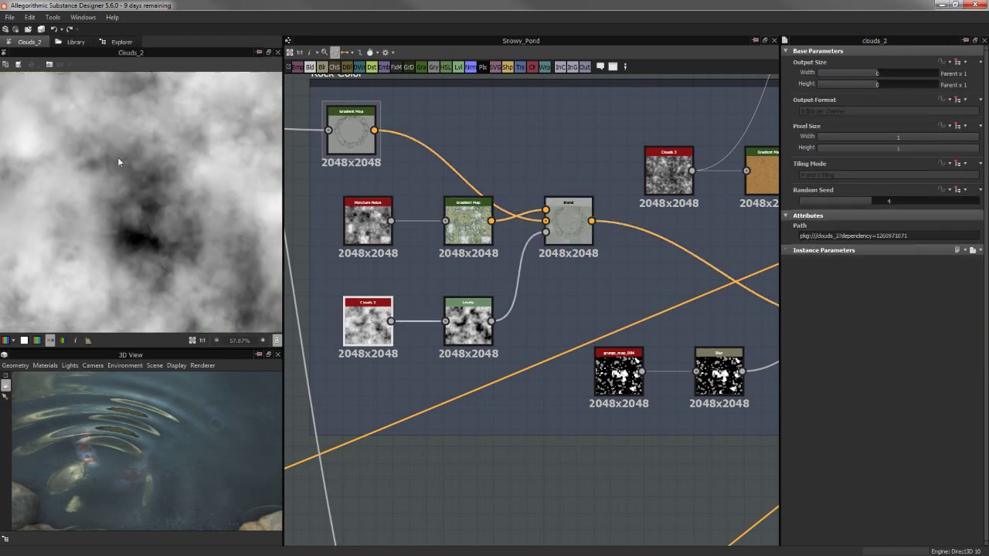
{"action": "double_click", "coordinate": [468, 321]}
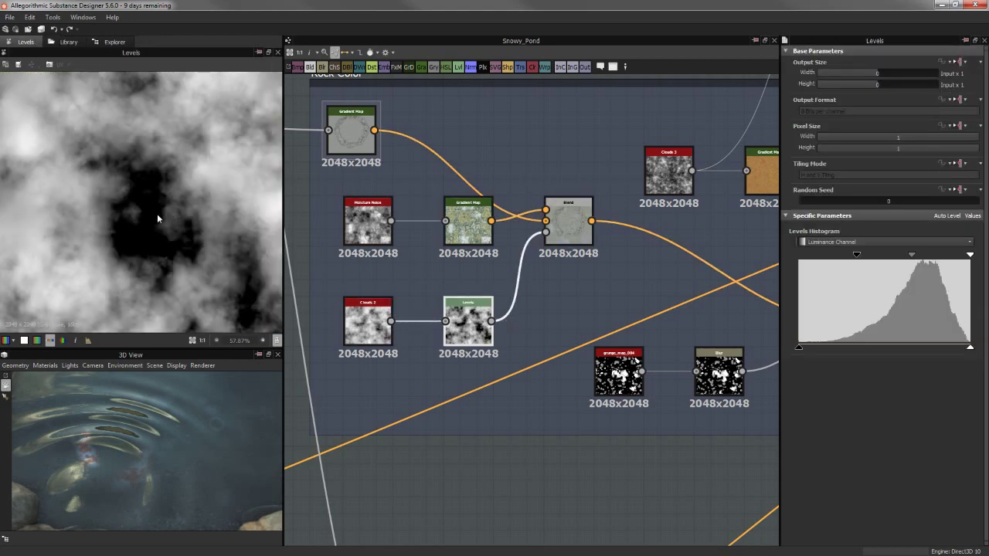
{"action": "scroll", "coordinate": [146, 208], "scroll_direction": "up", "scroll_amount": 2}
{"action": "scroll", "coordinate": [146, 209], "scroll_direction": "down", "scroll_amount": 2}
{"action": "double_click", "coordinate": [368, 320]}
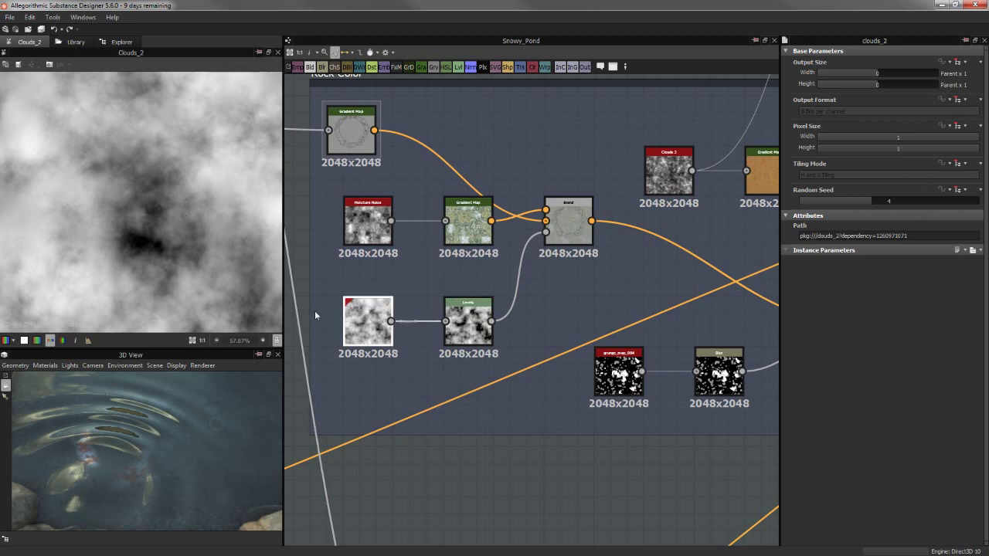
{"action": "left_click", "coordinate": [474, 347]}
{"action": "double_click", "coordinate": [474, 347]}
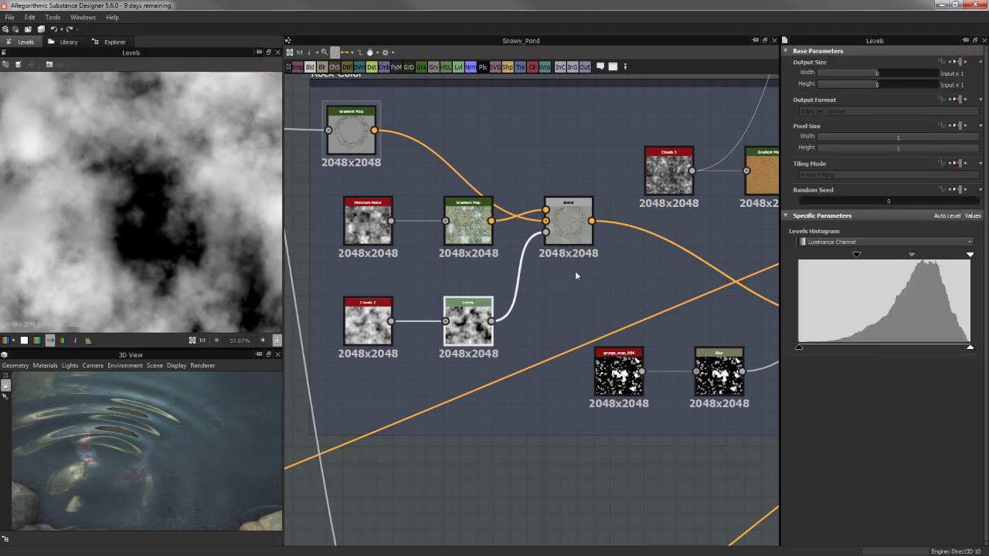
{"action": "scroll", "coordinate": [568, 232], "scroll_direction": "up", "scroll_amount": 1}
{"action": "double_click", "coordinate": [564, 226]}
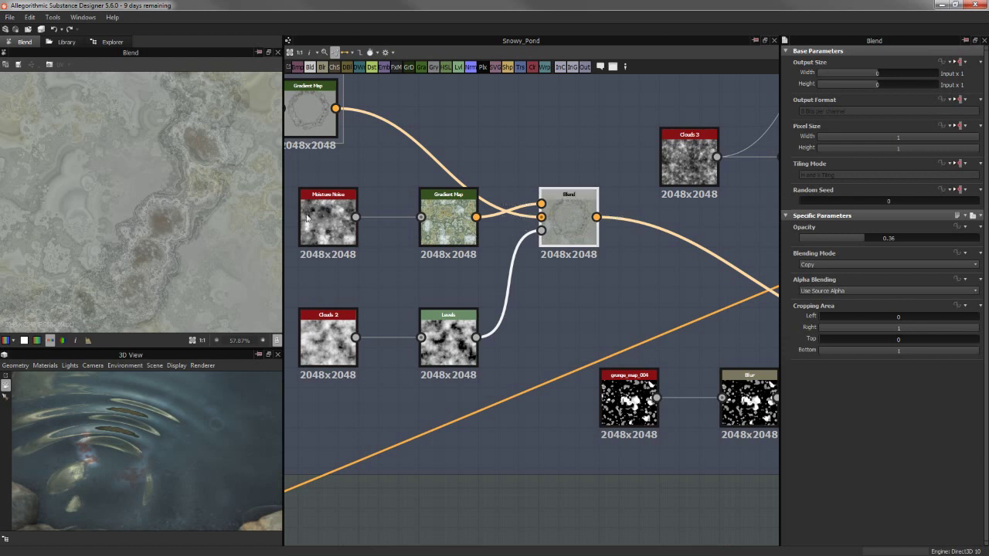
{"action": "scroll", "coordinate": [155, 220], "scroll_direction": "up", "scroll_amount": 2}
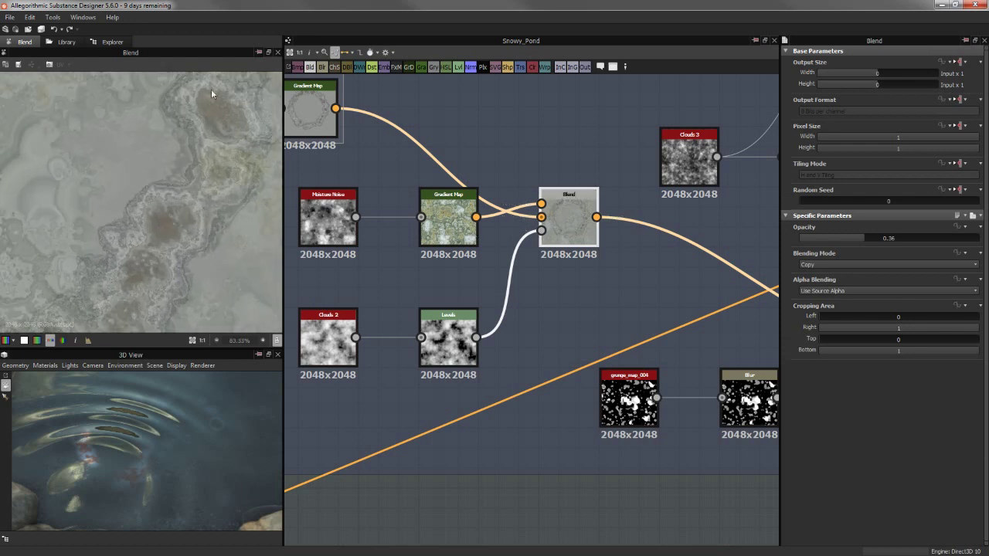
{"action": "middle_click_drag", "start_coordinate": [203, 159], "coordinate": [166, 206]}
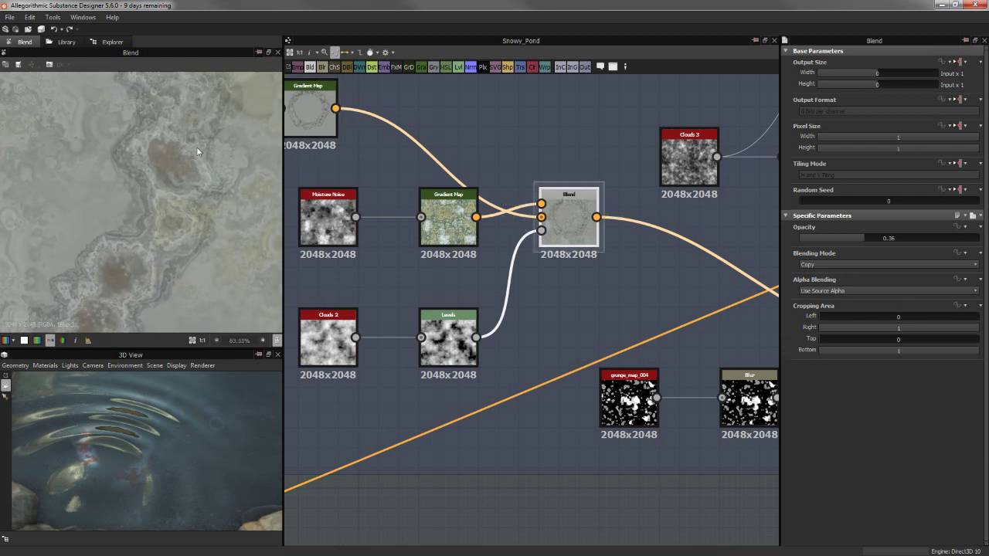
Move the next Blend node down and to the right in the graph
{"action": "mouse_move", "coordinate": [620, 249]}
{"action": "middle_mouse_down"}
{"action": "mouse_move", "coordinate": [455, 258]}
{"action": "mouse_move", "coordinate": [540, 281]}
{"action": "middle_mouse_up"}
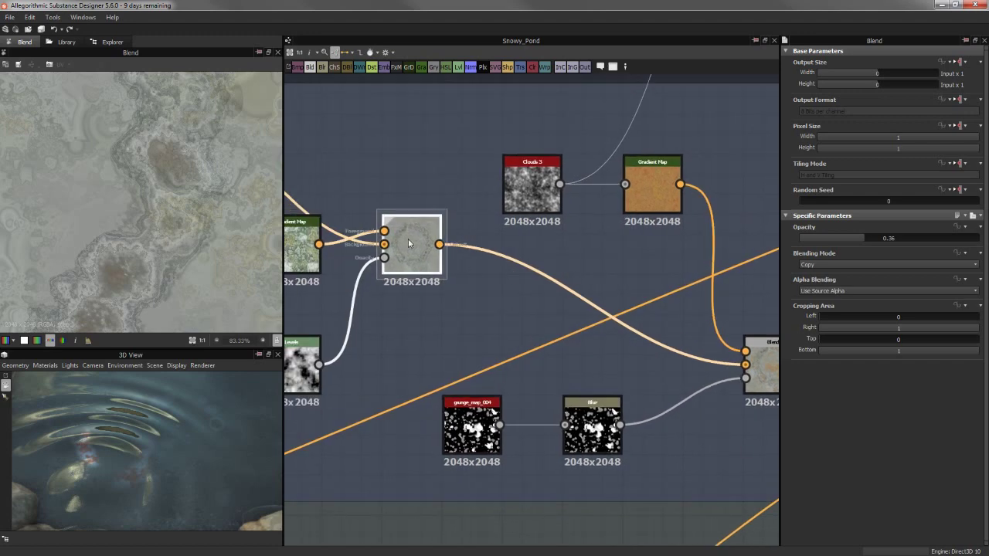
{"action": "left_click_drag", "start_coordinate": [413, 246], "coordinate": [473, 309]}
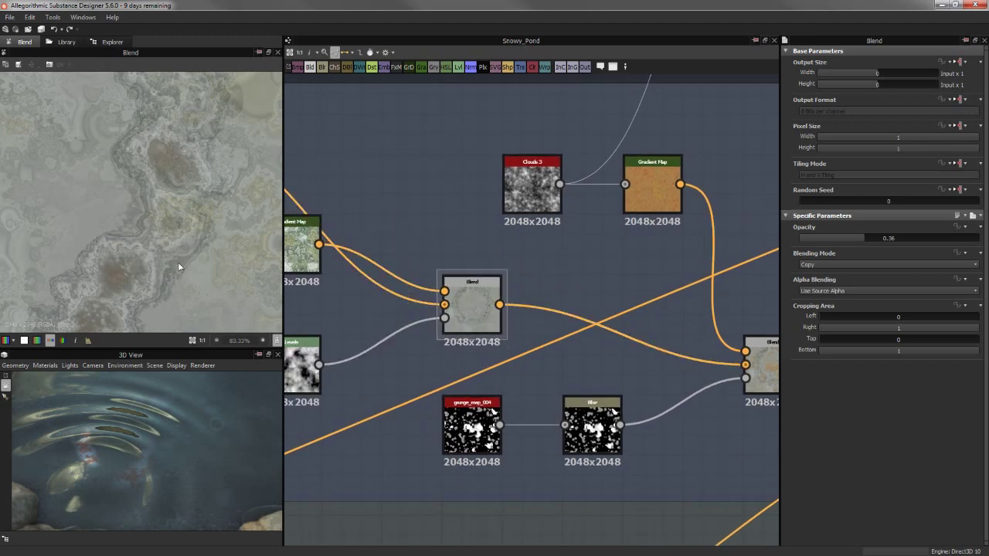
{"action": "scroll", "coordinate": [449, 278], "scroll_direction": "up", "scroll_amount": 1}
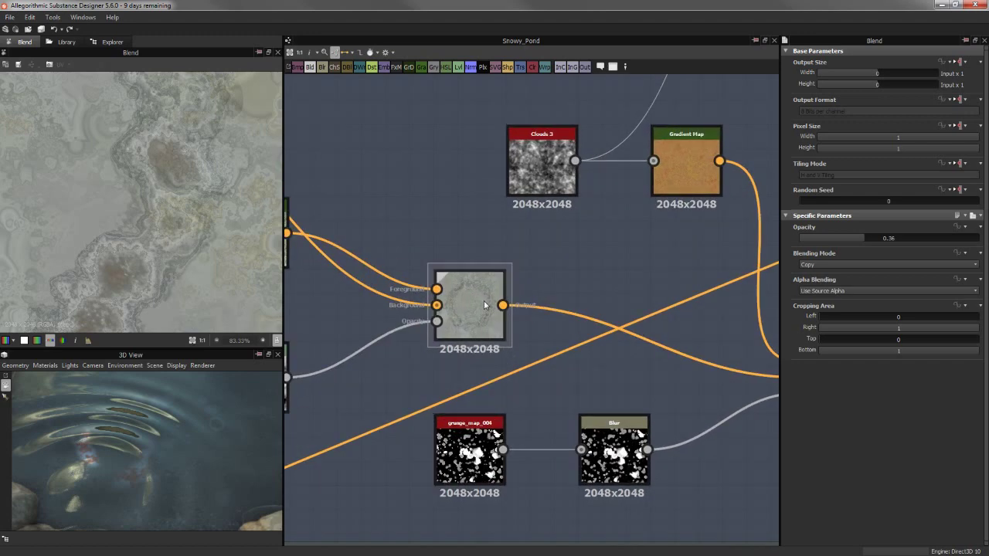
{"action": "scroll", "coordinate": [430, 243], "scroll_direction": "up", "scroll_amount": 1}
{"action": "scroll", "coordinate": [461, 231], "scroll_direction": "up", "scroll_amount": 1}
{"action": "scroll", "coordinate": [462, 226], "scroll_direction": "down", "scroll_amount": 2}
{"action": "scroll", "coordinate": [506, 252], "scroll_direction": "up", "scroll_amount": 2}
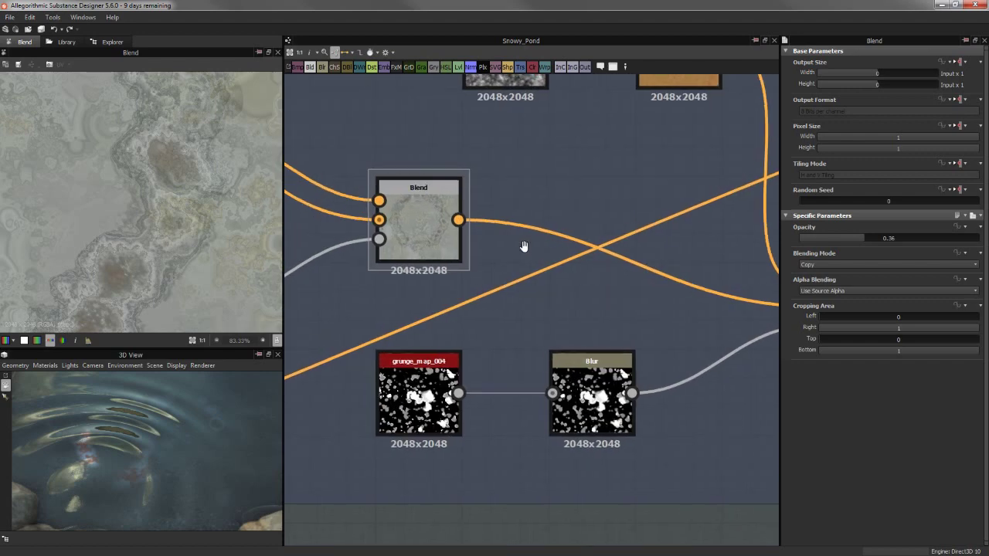
{"action": "middle_click_drag", "start_coordinate": [523, 245], "coordinate": [541, 258]}
{"action": "scroll", "coordinate": [541, 258], "scroll_direction": "down", "scroll_amount": 2}
Preview the grunge_map_004 mask, its blurred version, and the second Blend's result
{"action": "middle_click_drag", "start_coordinate": [586, 299], "coordinate": [493, 301]}
{"action": "double_click", "coordinate": [414, 349]}
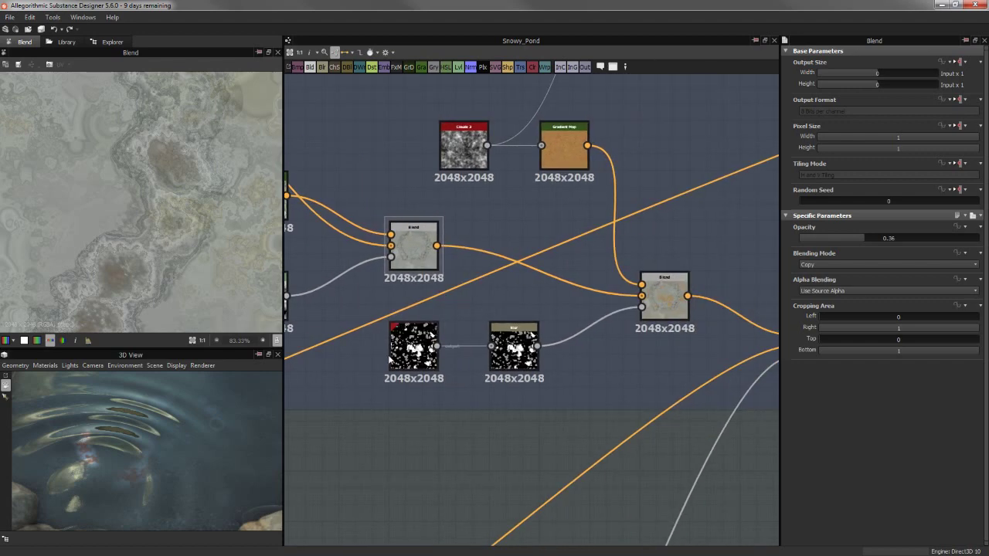
{"action": "scroll", "coordinate": [139, 210], "scroll_direction": "down", "scroll_amount": 1}
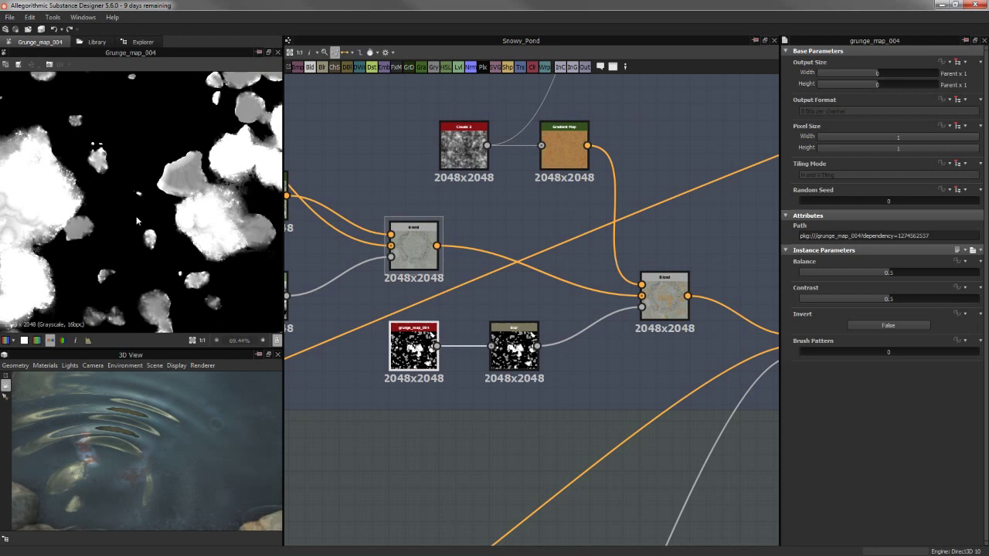
{"action": "double_click", "coordinate": [514, 348]}
{"action": "scroll", "coordinate": [137, 154], "scroll_direction": "up", "scroll_amount": 2}
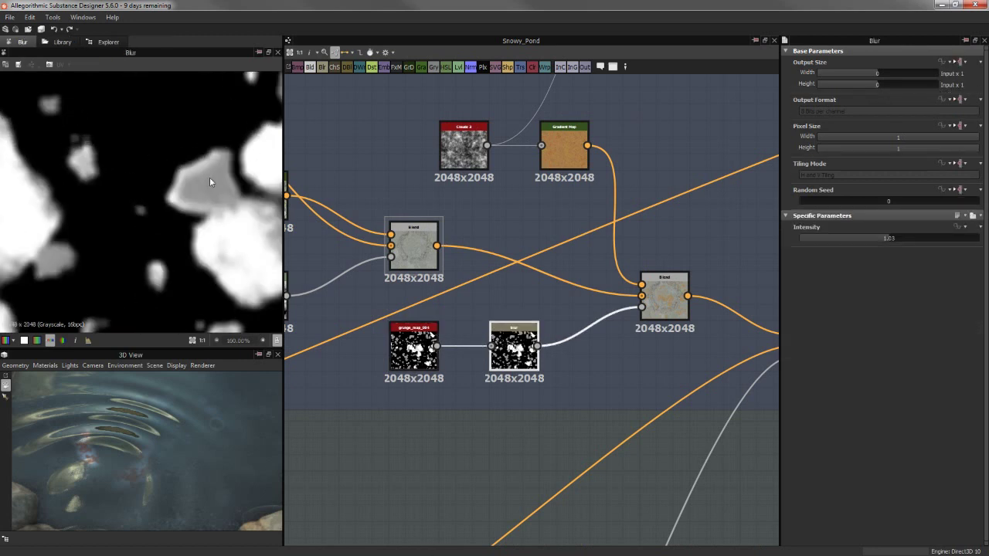
{"action": "double_click", "coordinate": [664, 296]}
Preview the Clouds 3 noise, its Gradient Map, and the following Blend output
{"action": "middle_click_drag", "start_coordinate": [584, 132], "coordinate": [577, 227]}
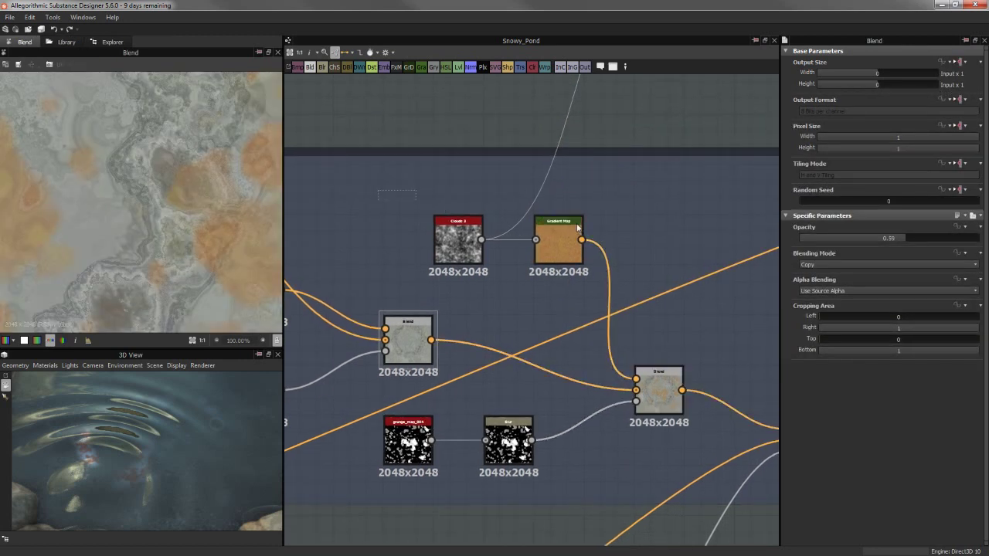
{"action": "scroll", "coordinate": [393, 224], "scroll_direction": "down", "scroll_amount": 2}
{"action": "middle_click_drag", "start_coordinate": [392, 223], "coordinate": [578, 193]}
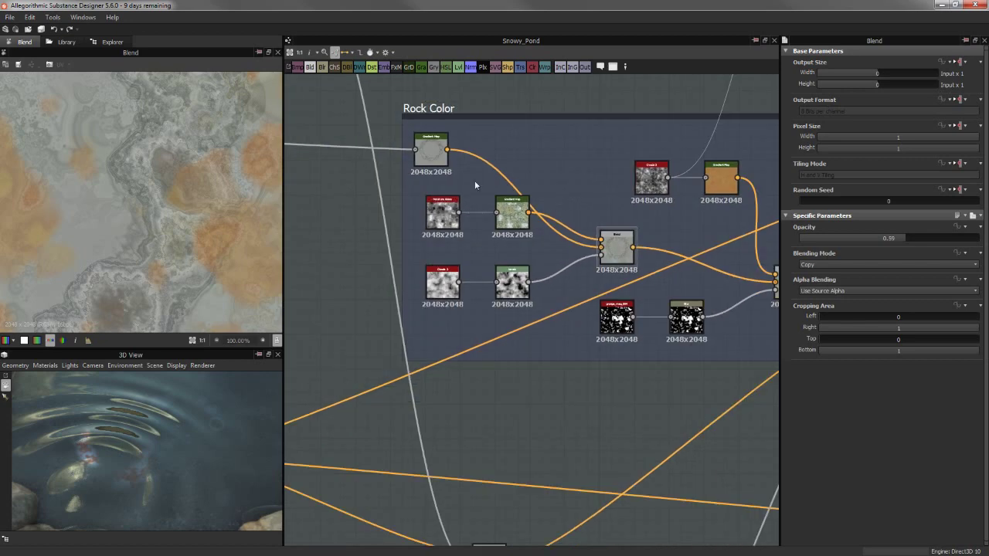
{"action": "middle_click_drag", "start_coordinate": [476, 185], "coordinate": [409, 217]}
{"action": "scroll", "coordinate": [492, 235], "scroll_direction": "up", "scroll_amount": 2}
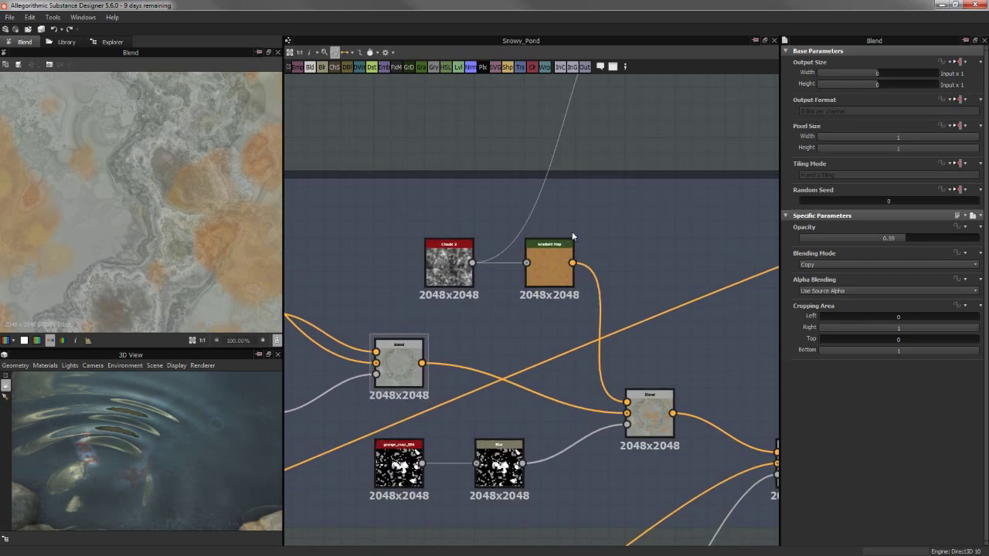
{"action": "double_click", "coordinate": [449, 261]}
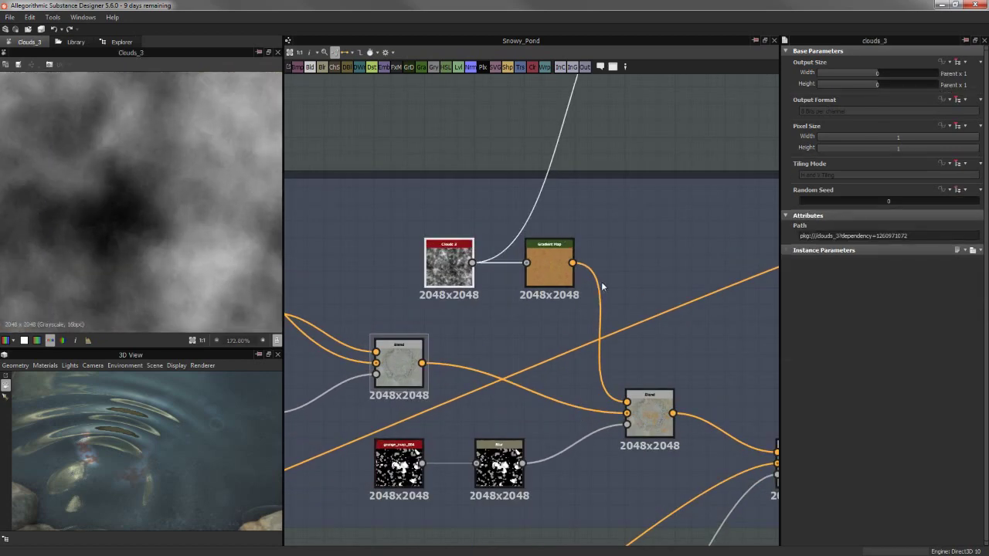
{"action": "double_click", "coordinate": [548, 264]}
{"action": "middle_click_drag", "start_coordinate": [547, 249], "coordinate": [410, 102]}
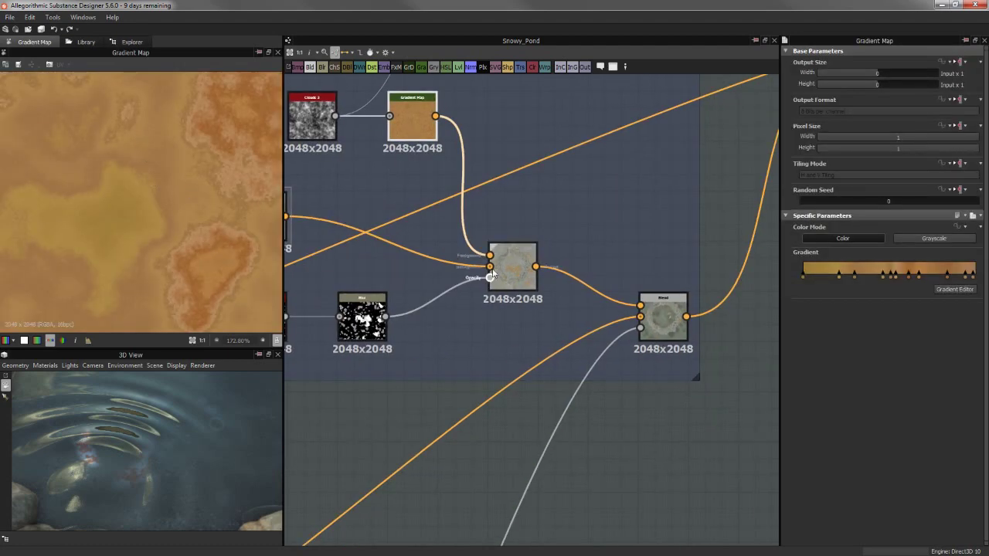
{"action": "double_click", "coordinate": [510, 266]}
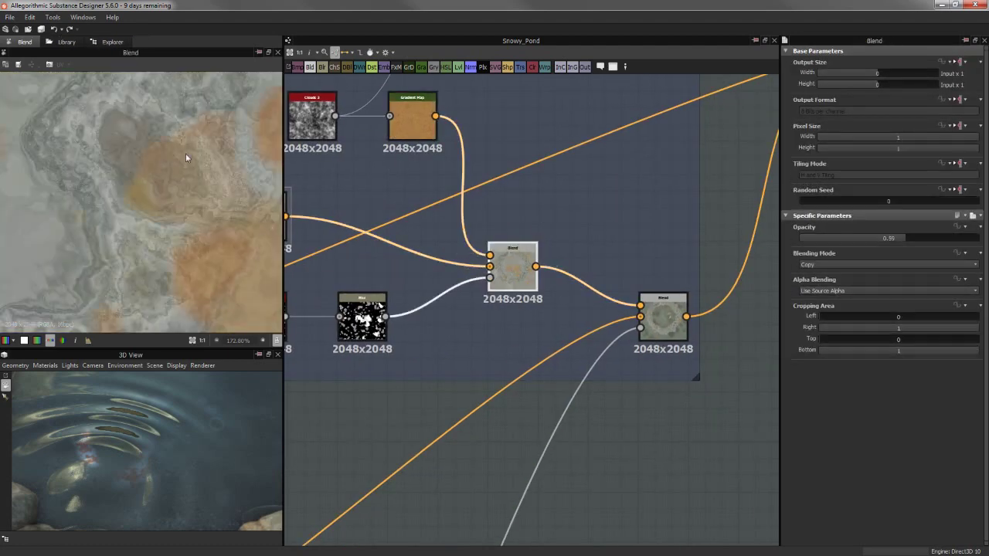
Preview the second Blend's combined pond, framing the full rock ring and koi
{"action": "scroll", "coordinate": [167, 189], "scroll_direction": "down", "scroll_amount": 3}
{"action": "scroll", "coordinate": [211, 266], "scroll_direction": "down", "scroll_amount": 3}
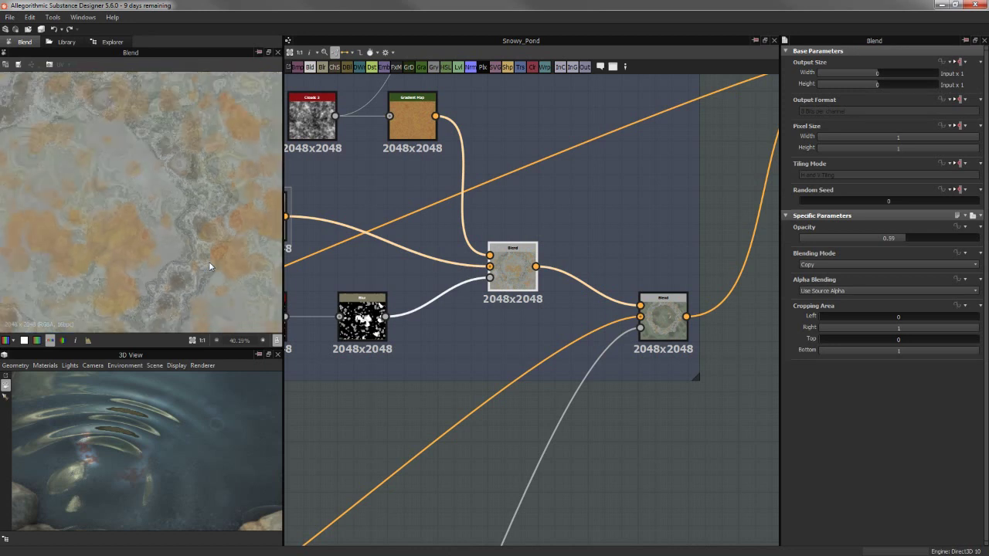
{"action": "scroll", "coordinate": [208, 261], "scroll_direction": "down", "scroll_amount": 3}
{"action": "scroll", "coordinate": [135, 215], "scroll_direction": "up", "scroll_amount": 1}
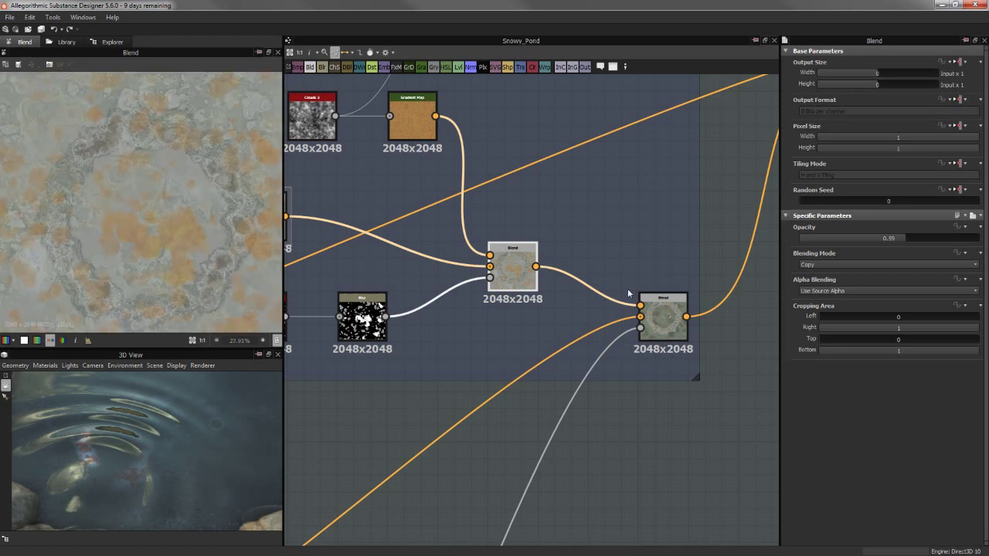
{"action": "left_click", "coordinate": [658, 310]}
{"action": "scroll", "coordinate": [230, 150], "scroll_direction": "up", "scroll_amount": 3}
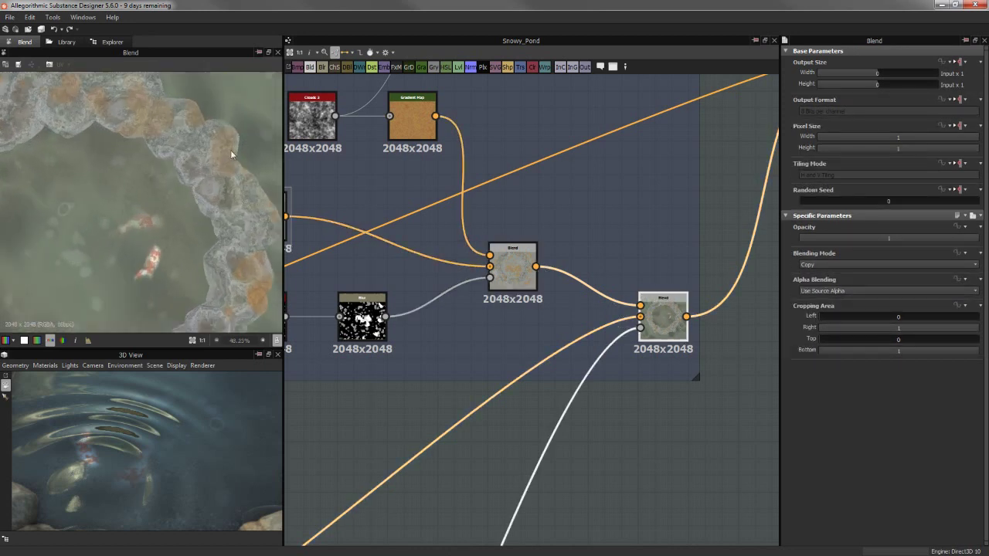
{"action": "middle_click_drag", "start_coordinate": [230, 150], "coordinate": [224, 189]}
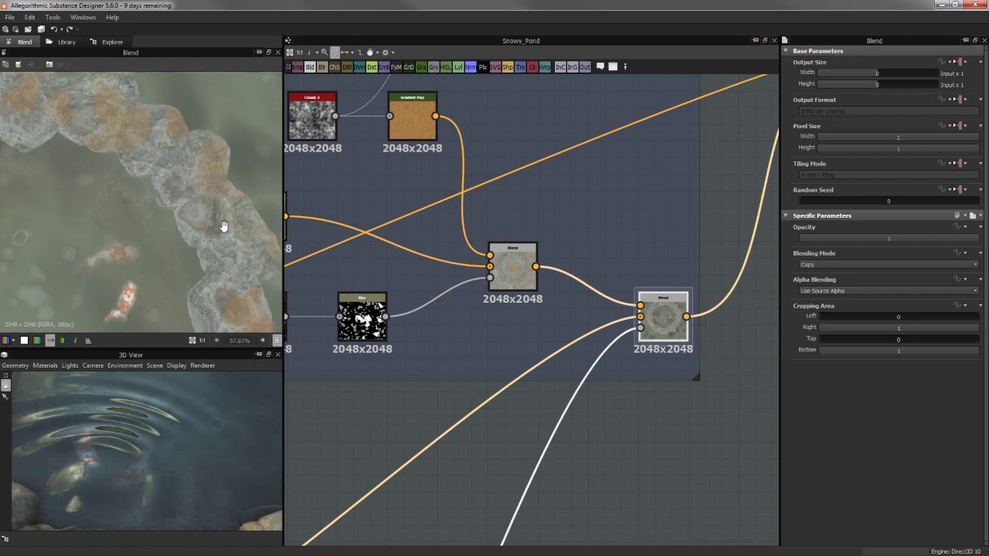
{"action": "scroll", "coordinate": [221, 225], "scroll_direction": "down", "scroll_amount": 2}
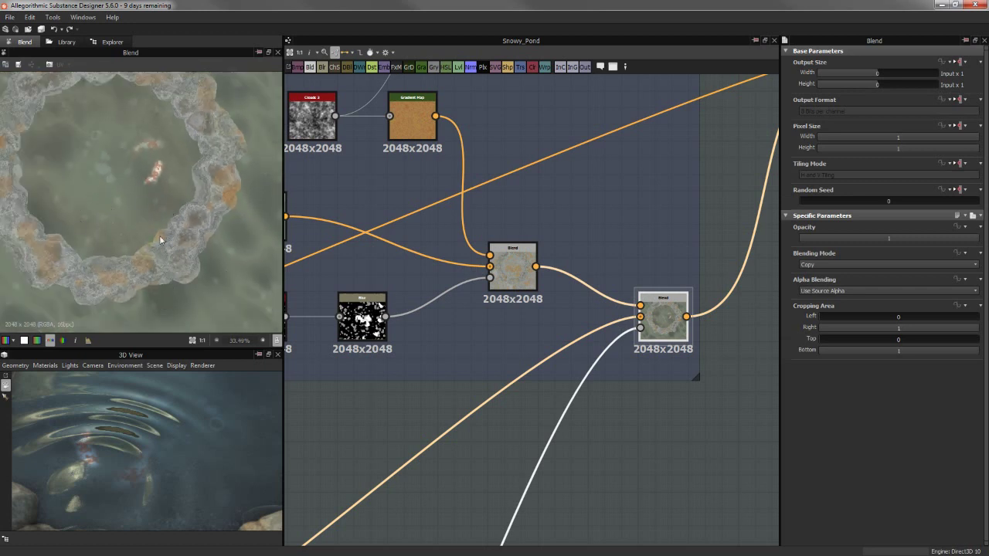
{"action": "scroll", "coordinate": [159, 240], "scroll_direction": "down", "scroll_amount": 2}
{"action": "scroll", "coordinate": [548, 224], "scroll_direction": "down", "scroll_amount": 3}
Pan past the Water Color, Ground Color, Water Normal and Fish Base frames to the Water Mask frame and zoom in
{"action": "mouse_move", "coordinate": [564, 180]}
{"action": "middle_mouse_down"}
{"action": "mouse_move", "coordinate": [633, 86]}
{"action": "mouse_move", "coordinate": [651, 158]}
{"action": "middle_mouse_up"}
{"action": "scroll", "coordinate": [651, 157], "scroll_direction": "down", "scroll_amount": 2}
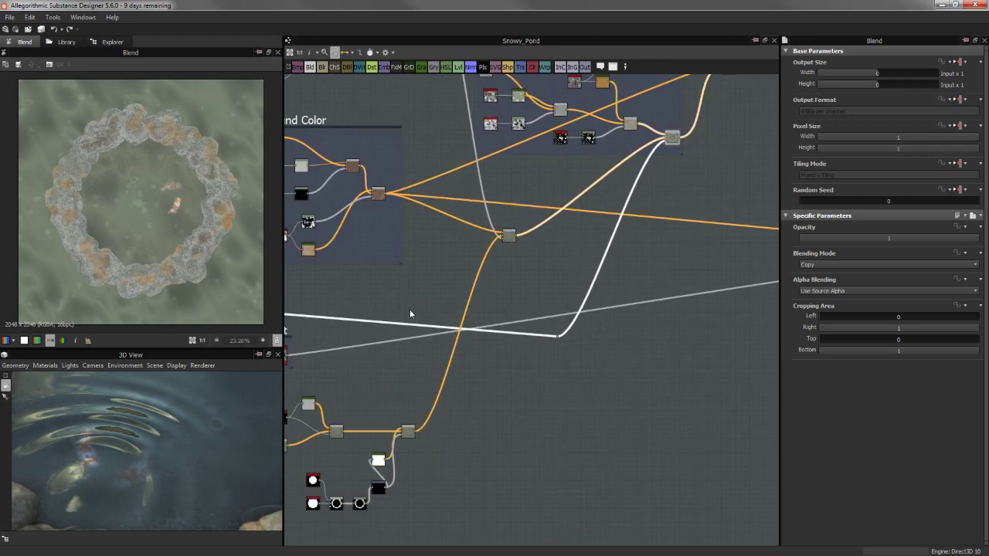
{"action": "middle_click_drag", "start_coordinate": [410, 315], "coordinate": [621, 286]}
{"action": "middle_click_drag", "start_coordinate": [429, 297], "coordinate": [511, 297]}
{"action": "middle_click_drag", "start_coordinate": [745, 191], "coordinate": [545, 192]}
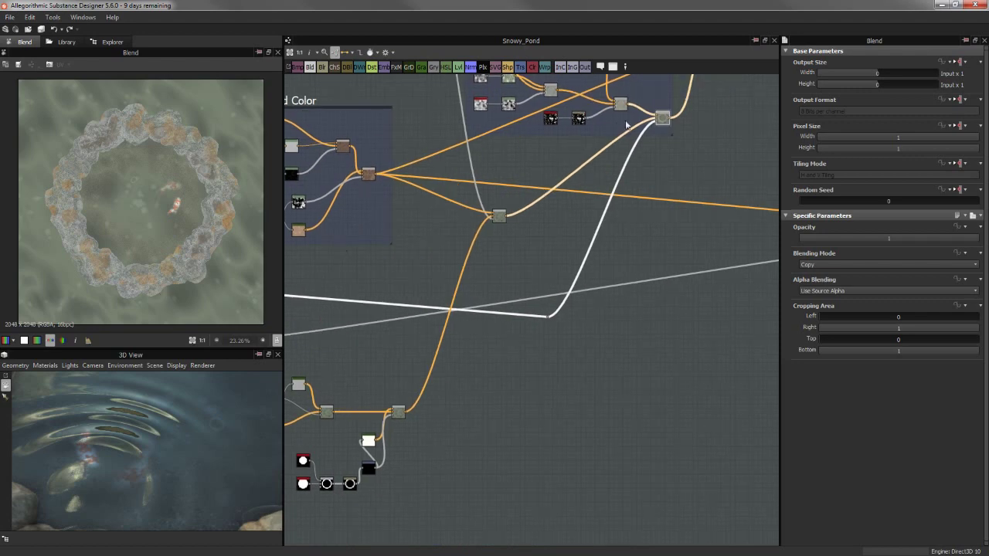
{"action": "scroll", "coordinate": [418, 287], "scroll_direction": "down", "scroll_amount": 2}
{"action": "mouse_move", "coordinate": [392, 235]}
{"action": "middle_mouse_down"}
{"action": "mouse_move", "coordinate": [562, 341]}
{"action": "mouse_move", "coordinate": [529, 514]}
{"action": "middle_mouse_up"}
{"action": "scroll", "coordinate": [562, 340], "scroll_direction": "up", "scroll_amount": 2}
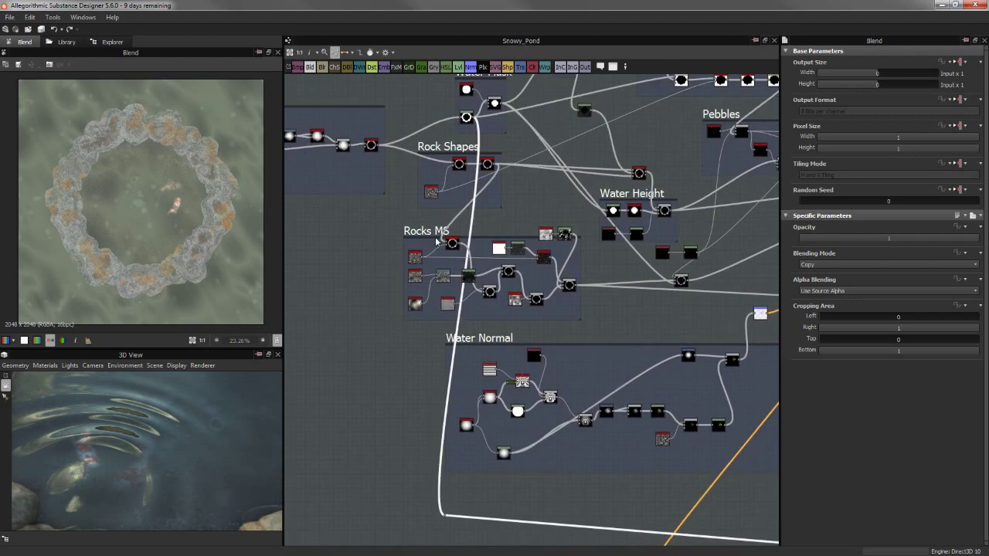
{"action": "mouse_move", "coordinate": [494, 78]}
{"action": "middle_mouse_down"}
{"action": "mouse_move", "coordinate": [460, 188]}
{"action": "mouse_move", "coordinate": [356, 113]}
{"action": "middle_mouse_up"}
{"action": "scroll", "coordinate": [384, 228], "scroll_direction": "up", "scroll_amount": 3}
{"action": "scroll", "coordinate": [387, 247], "scroll_direction": "up", "scroll_amount": 4}
{"action": "scroll", "coordinate": [355, 266], "scroll_direction": "up", "scroll_amount": 2}
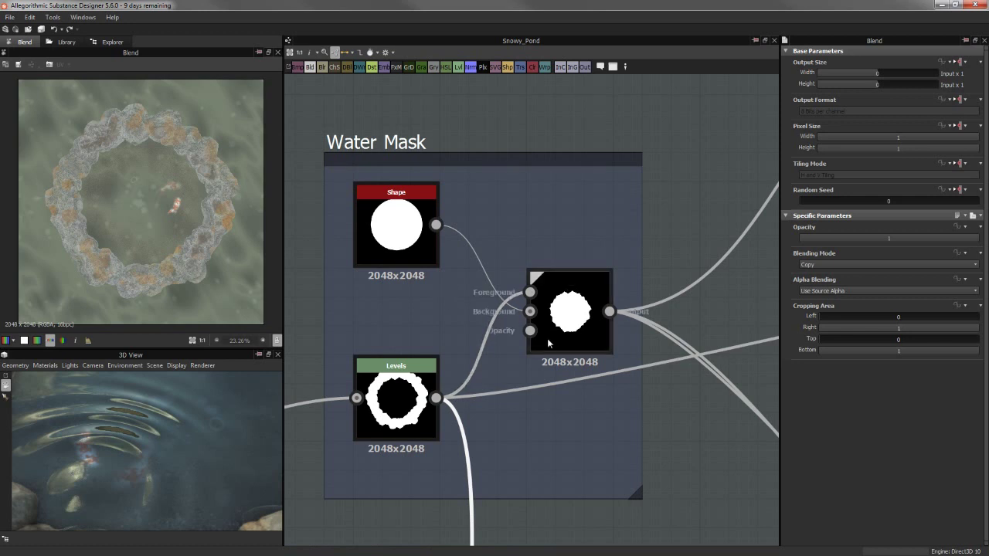
{"action": "left_click", "coordinate": [572, 311]}
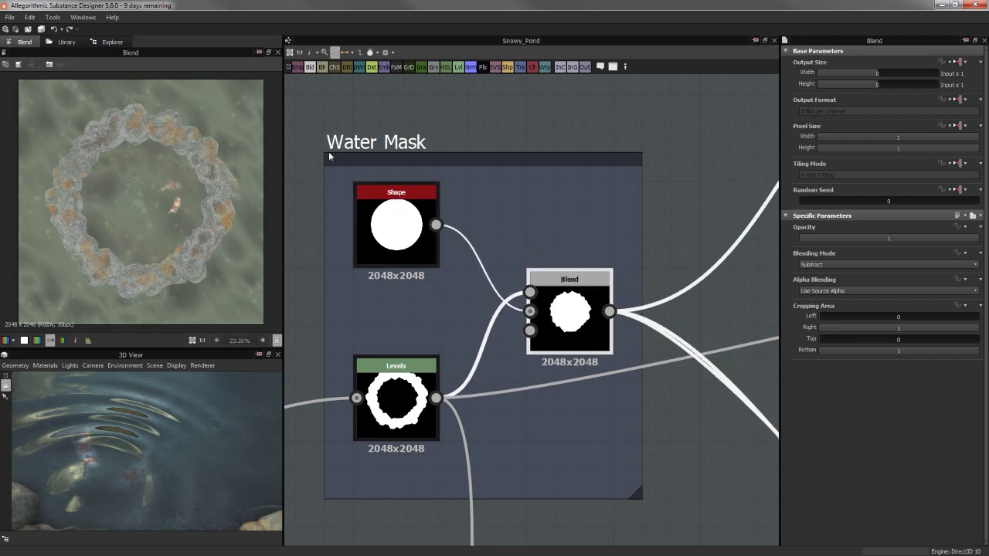
{"action": "left_click", "coordinate": [387, 390]}
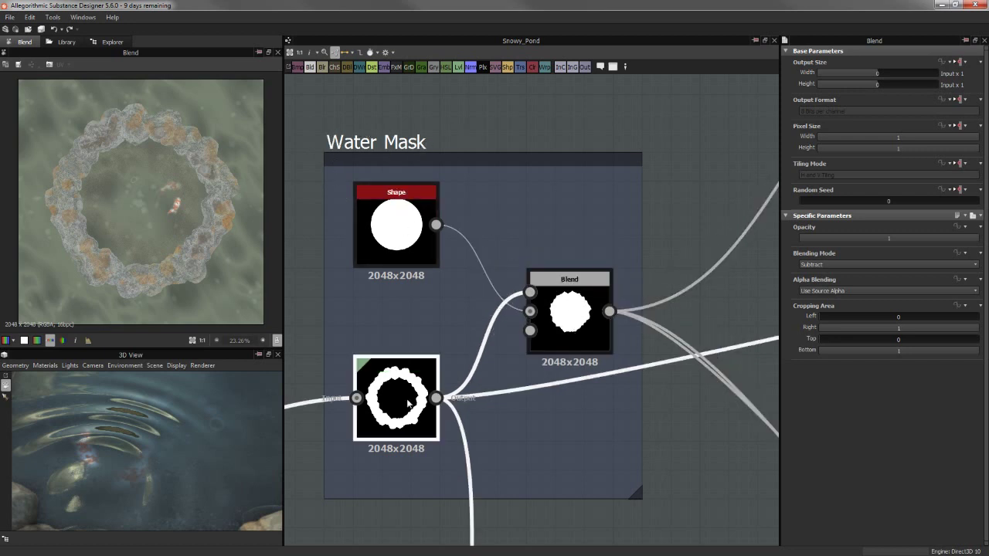
{"action": "scroll", "coordinate": [390, 285], "scroll_direction": "down", "scroll_amount": 5}
{"action": "scroll", "coordinate": [426, 304], "scroll_direction": "down", "scroll_amount": 1}
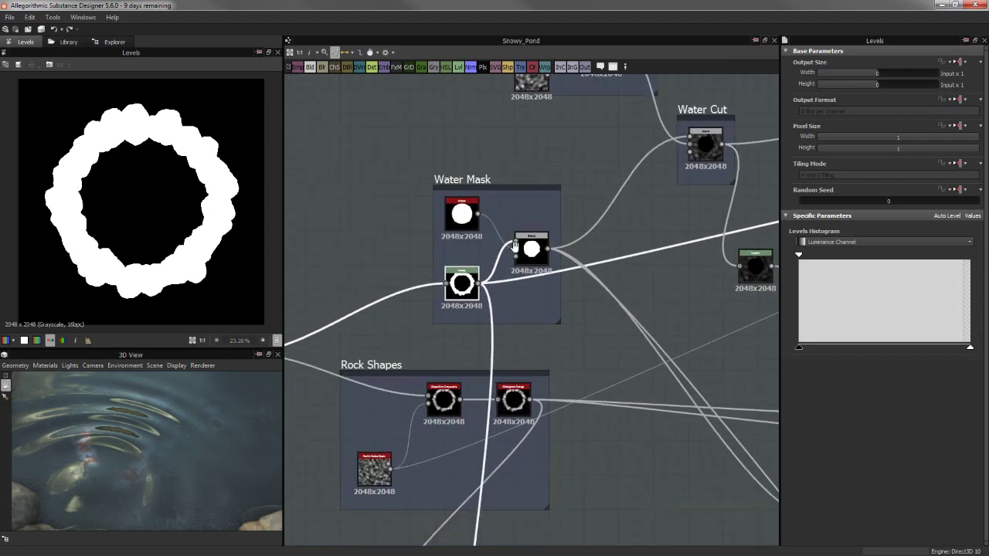
{"action": "middle_click_drag", "start_coordinate": [425, 304], "coordinate": [338, 292]}
{"action": "middle_click_drag", "start_coordinate": [549, 259], "coordinate": [405, 331]}
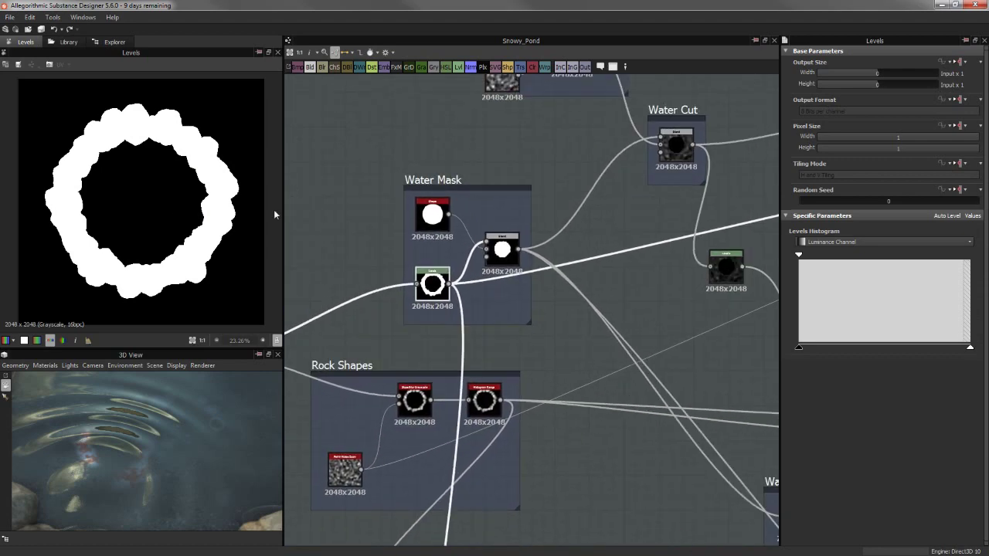
{"action": "left_click", "coordinate": [488, 252]}
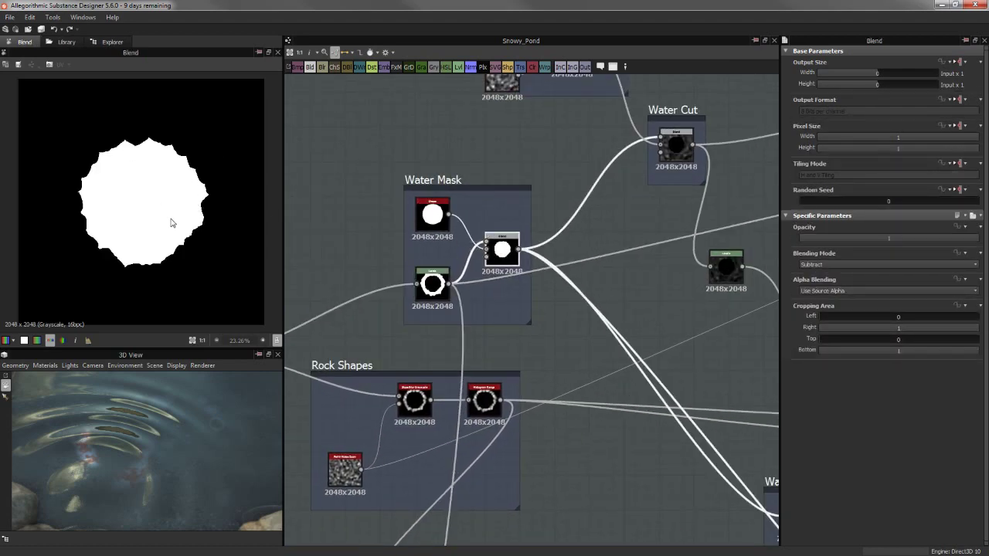
{"action": "middle_click_drag", "start_coordinate": [510, 324], "coordinate": [482, 307]}
{"action": "left_click", "coordinate": [404, 269]}
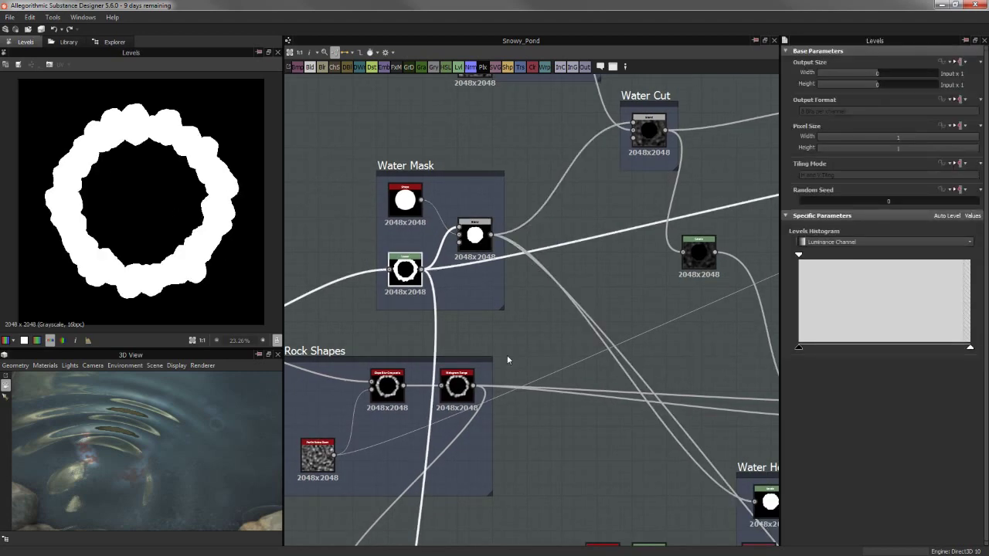
{"action": "scroll", "coordinate": [507, 355], "scroll_direction": "down", "scroll_amount": 5}
{"action": "mouse_move", "coordinate": [639, 418]}
{"action": "middle_mouse_down"}
{"action": "mouse_move", "coordinate": [508, 318]}
{"action": "mouse_move", "coordinate": [371, 136]}
{"action": "middle_mouse_up"}
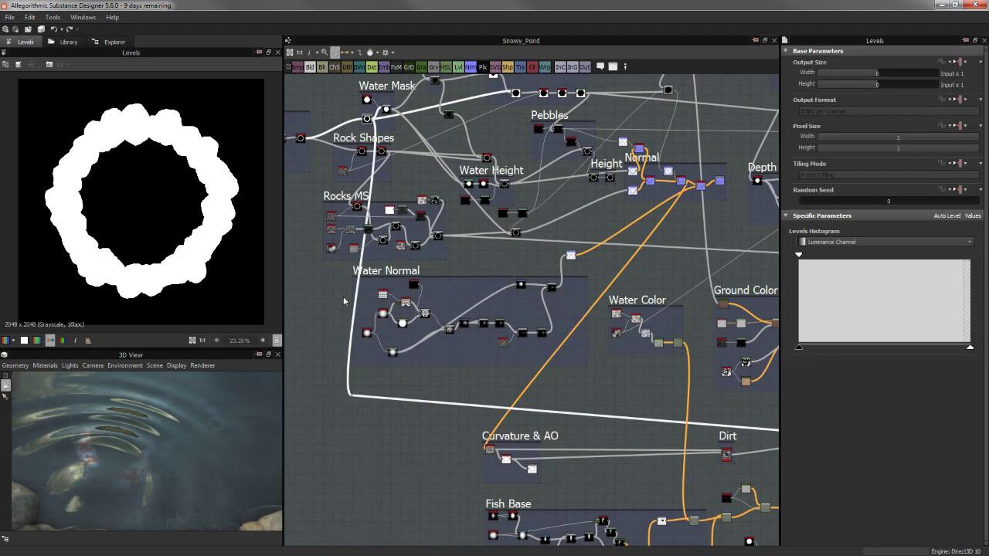
{"action": "mouse_move", "coordinate": [369, 402]}
{"action": "middle_mouse_down"}
{"action": "mouse_move", "coordinate": [488, 407]}
{"action": "mouse_move", "coordinate": [540, 355]}
{"action": "mouse_move", "coordinate": [567, 266]}
{"action": "mouse_move", "coordinate": [573, 334]}
{"action": "middle_mouse_up"}
{"action": "scroll", "coordinate": [567, 266], "scroll_direction": "up", "scroll_amount": 3}
{"action": "scroll", "coordinate": [568, 266], "scroll_direction": "up", "scroll_amount": 2}
{"action": "left_click", "coordinate": [556, 248]}
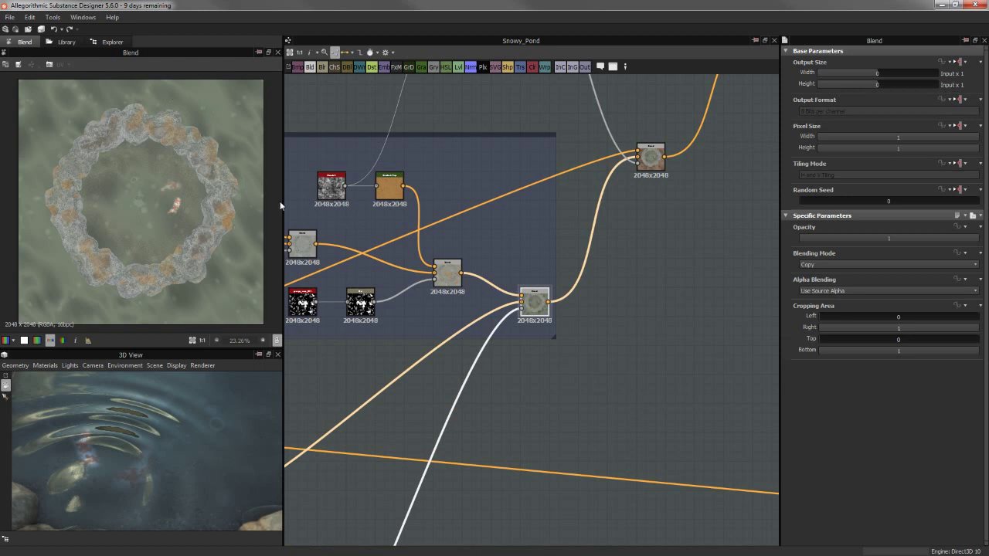
Preview the Blend that adds dirt ground, then move over to the Rock Color blend nodes
{"action": "middle_click_drag", "start_coordinate": [565, 291], "coordinate": [523, 281]}
{"action": "scroll", "coordinate": [579, 270], "scroll_direction": "down", "scroll_amount": 1}
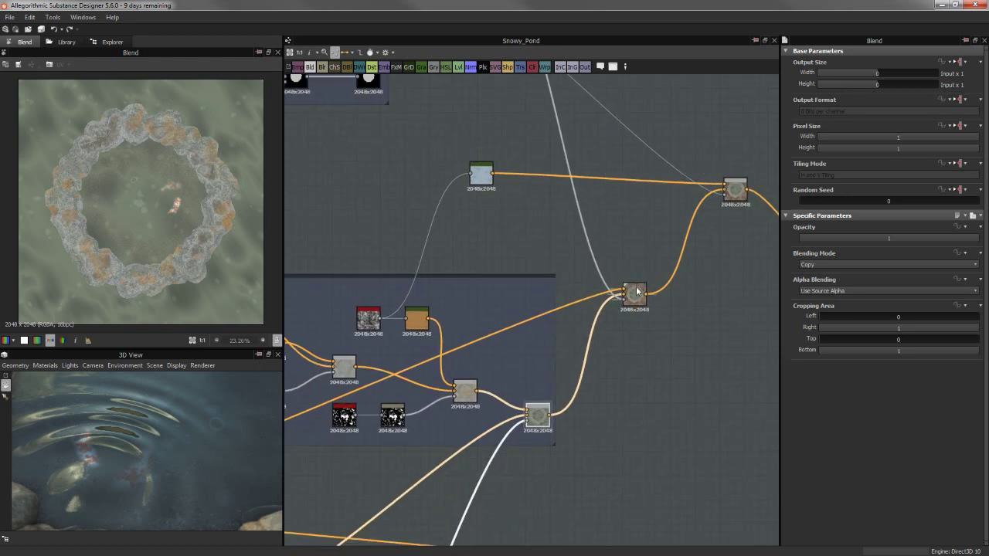
{"action": "left_click", "coordinate": [633, 292]}
{"action": "middle_click_drag", "start_coordinate": [325, 387], "coordinate": [580, 279]}
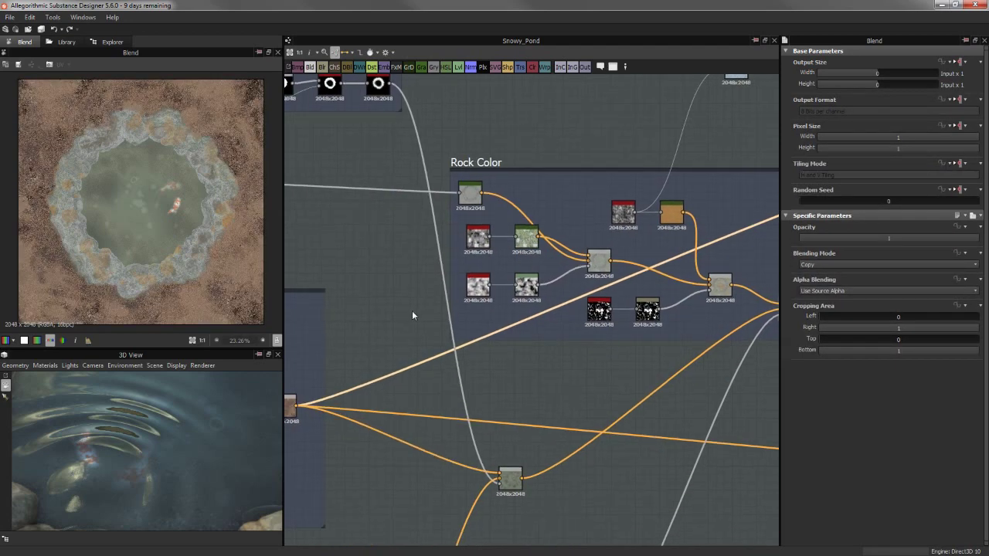
{"action": "middle_click_drag", "start_coordinate": [412, 315], "coordinate": [430, 303]}
{"action": "mouse_move", "coordinate": [391, 235]}
{"action": "middle_mouse_down"}
{"action": "mouse_move", "coordinate": [501, 230]}
{"action": "mouse_move", "coordinate": [512, 314]}
{"action": "mouse_move", "coordinate": [604, 289]}
{"action": "middle_mouse_up"}
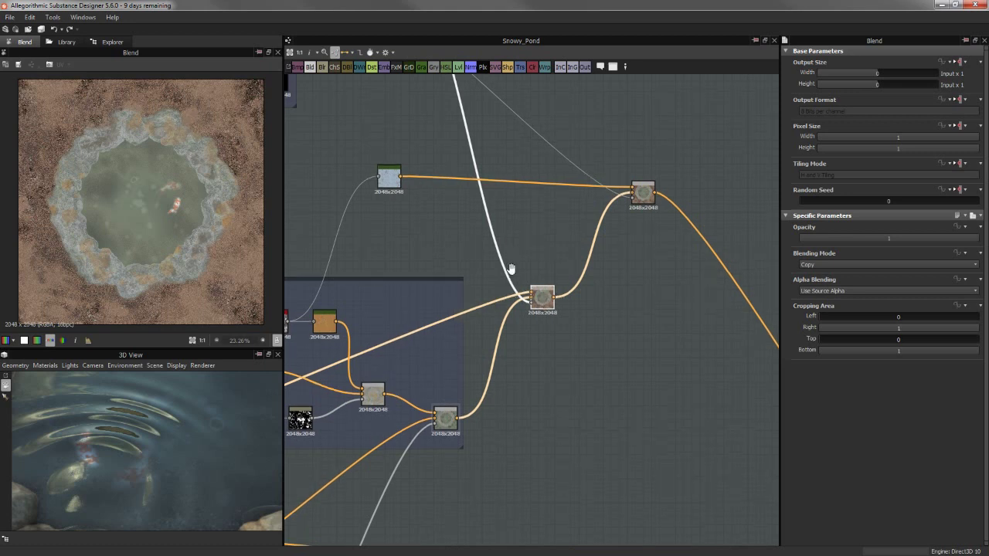
Preview the Clouds_3 noise, then the pond blend sitting on dirt ground
{"action": "middle_click_drag", "start_coordinate": [512, 276], "coordinate": [502, 324]}
{"action": "mouse_move", "coordinate": [557, 351]}
{"action": "middle_mouse_down"}
{"action": "mouse_move", "coordinate": [649, 426]}
{"action": "mouse_move", "coordinate": [696, 347]}
{"action": "middle_mouse_up"}
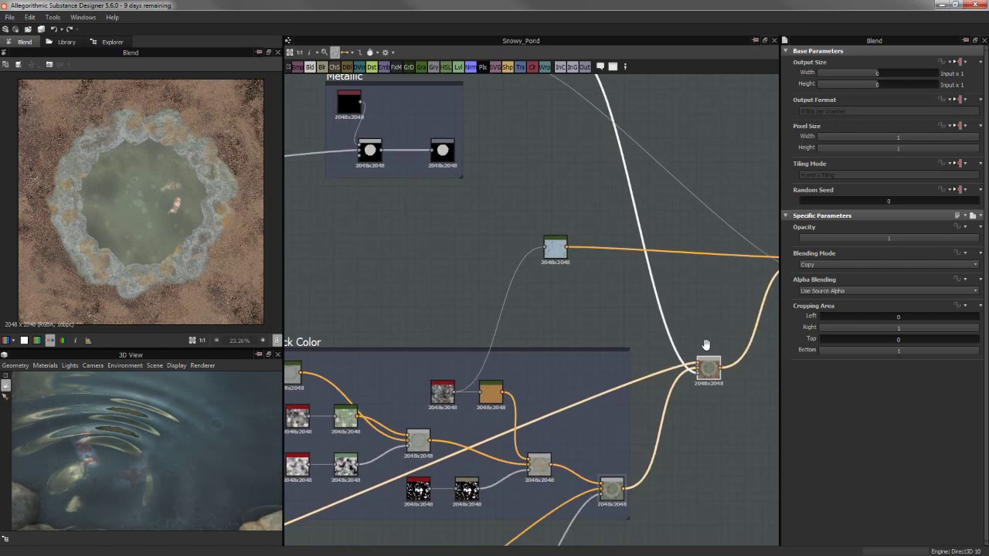
{"action": "middle_click_drag", "start_coordinate": [568, 322], "coordinate": [472, 334]}
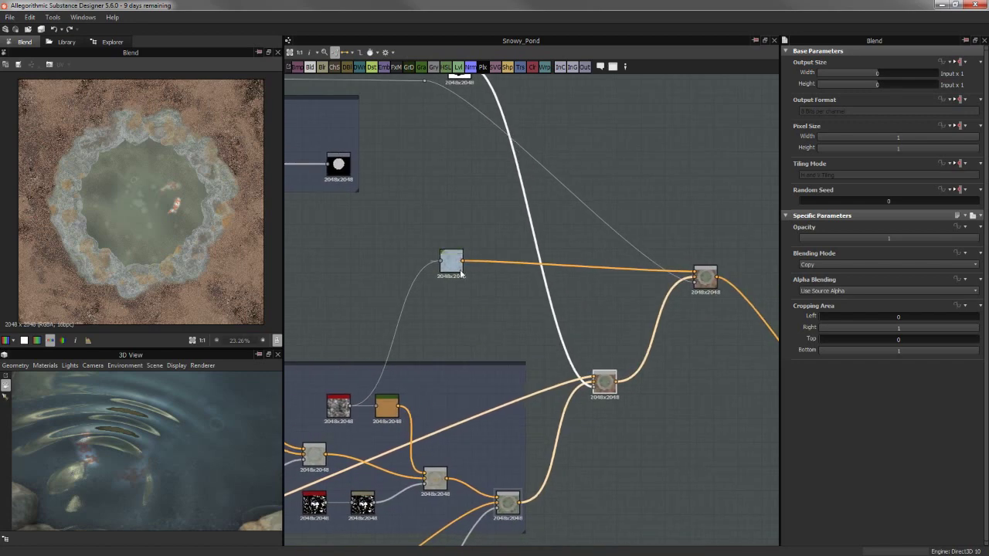
{"action": "left_click", "coordinate": [698, 280]}
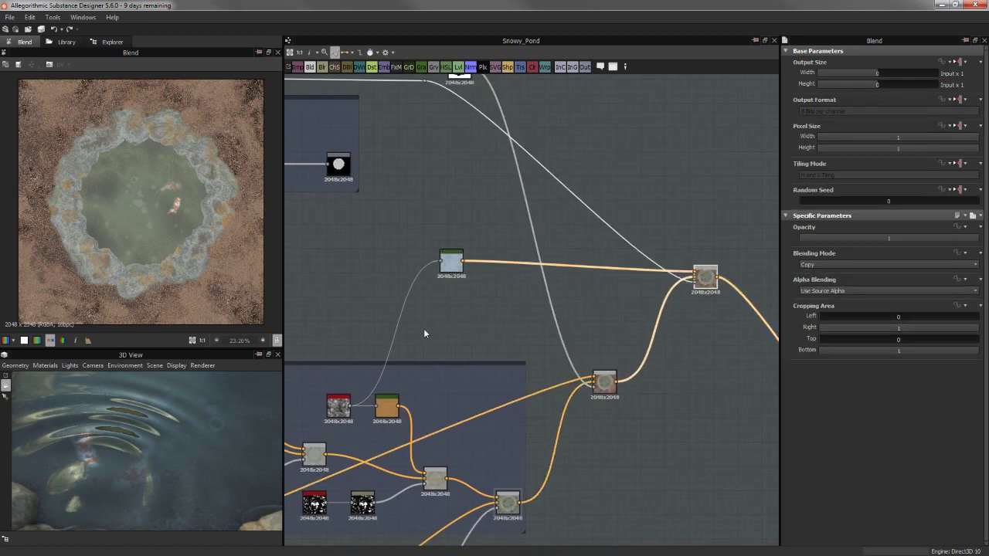
{"action": "left_click", "coordinate": [344, 414]}
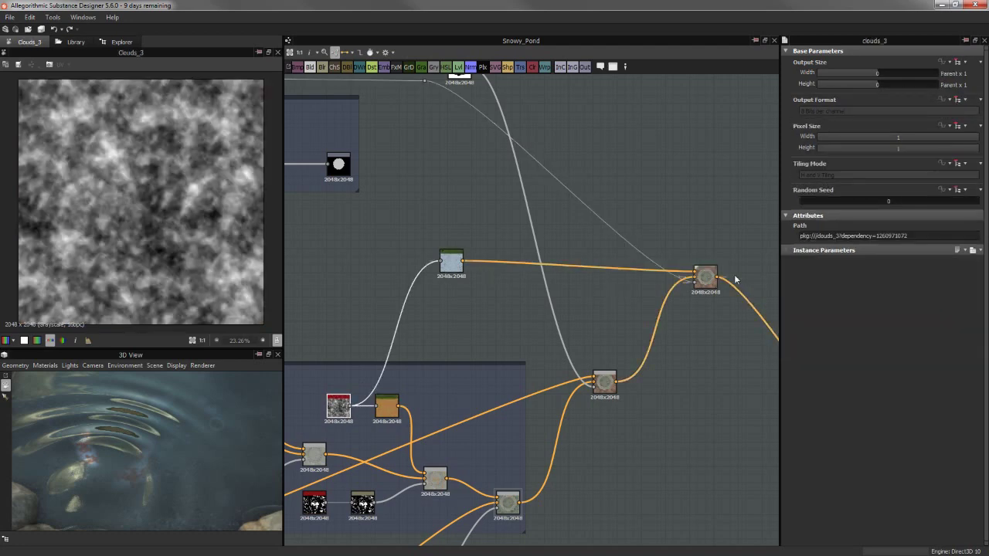
{"action": "left_click", "coordinate": [706, 276]}
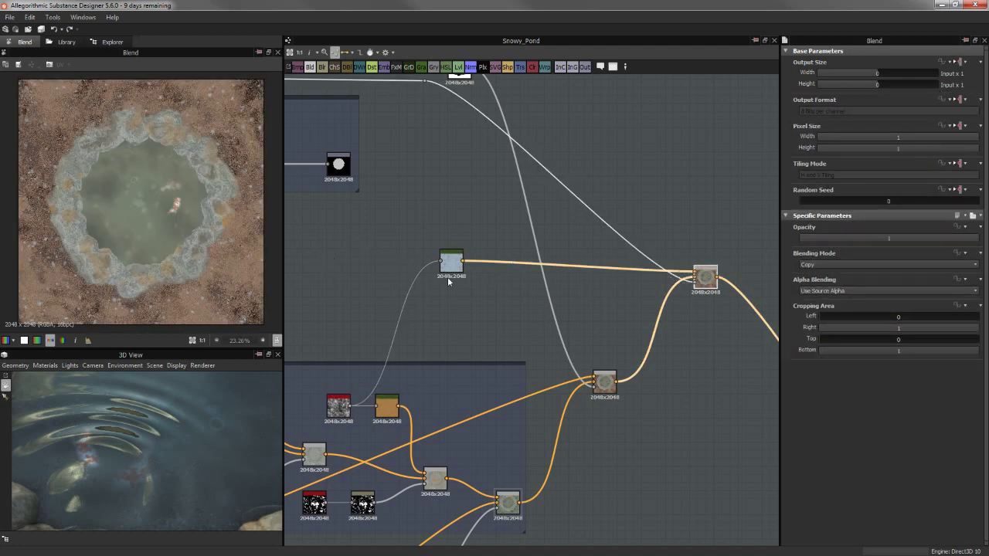
{"action": "scroll", "coordinate": [448, 280], "scroll_direction": "up", "scroll_amount": 2}
Preview the pale blue Gradient Map, the Clouds 3 noise and the snowy Gradient Map outputs
{"action": "left_click", "coordinate": [463, 275]}
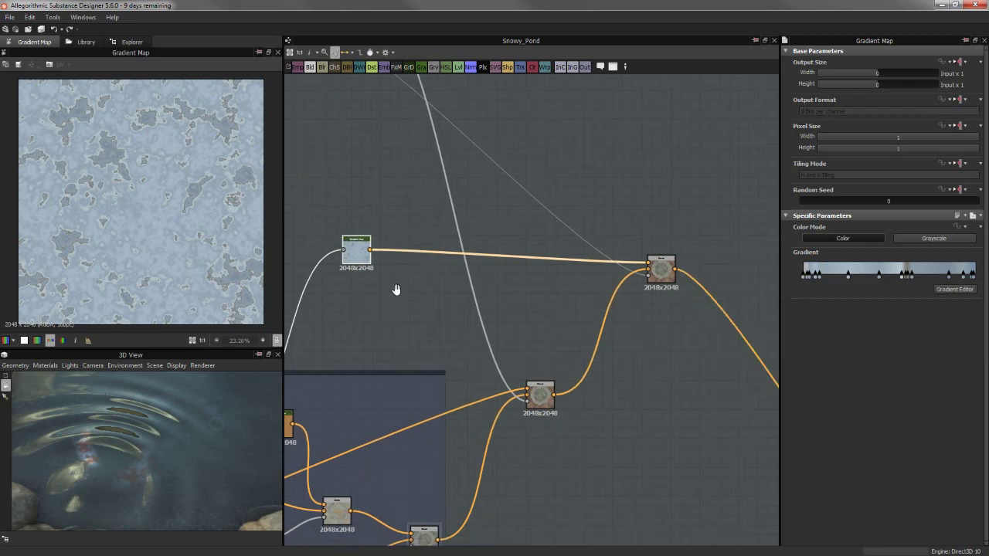
{"action": "middle_click_drag", "start_coordinate": [306, 342], "coordinate": [403, 317]}
{"action": "scroll", "coordinate": [440, 340], "scroll_direction": "up", "scroll_amount": 3}
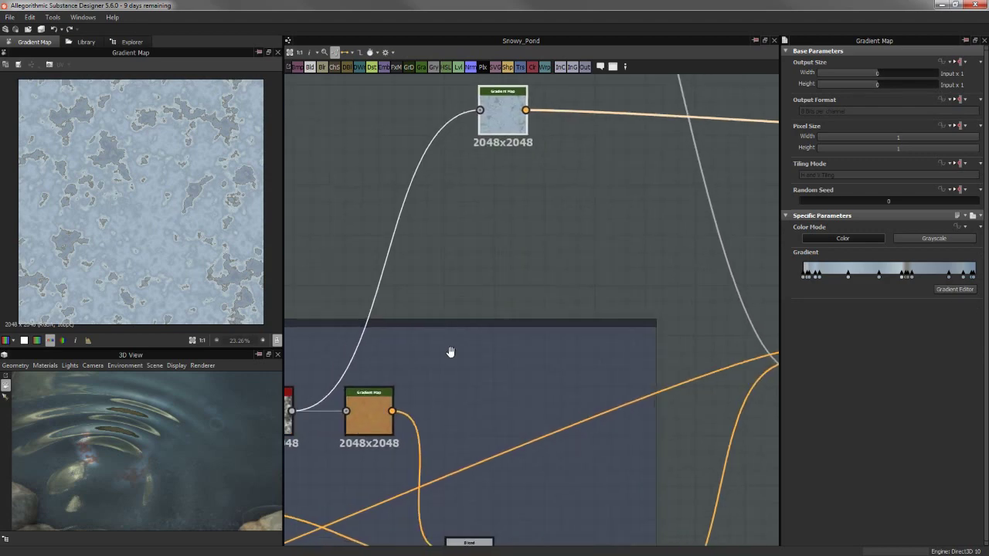
{"action": "scroll", "coordinate": [206, 137], "scroll_direction": "up", "scroll_amount": 3}
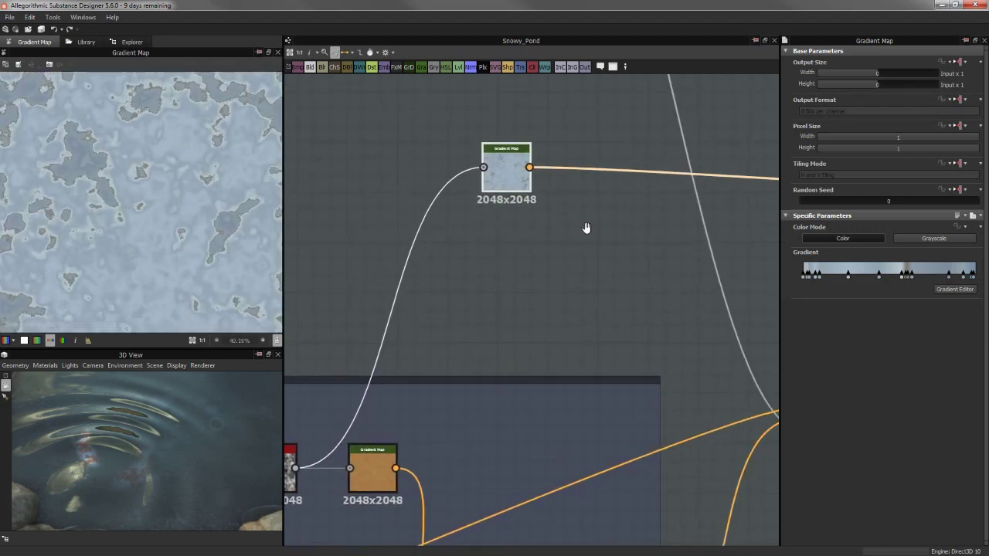
{"action": "middle_click_drag", "start_coordinate": [585, 228], "coordinate": [693, 119]}
{"action": "left_click", "coordinate": [378, 357]}
{"action": "middle_click_drag", "start_coordinate": [464, 294], "coordinate": [386, 340]}
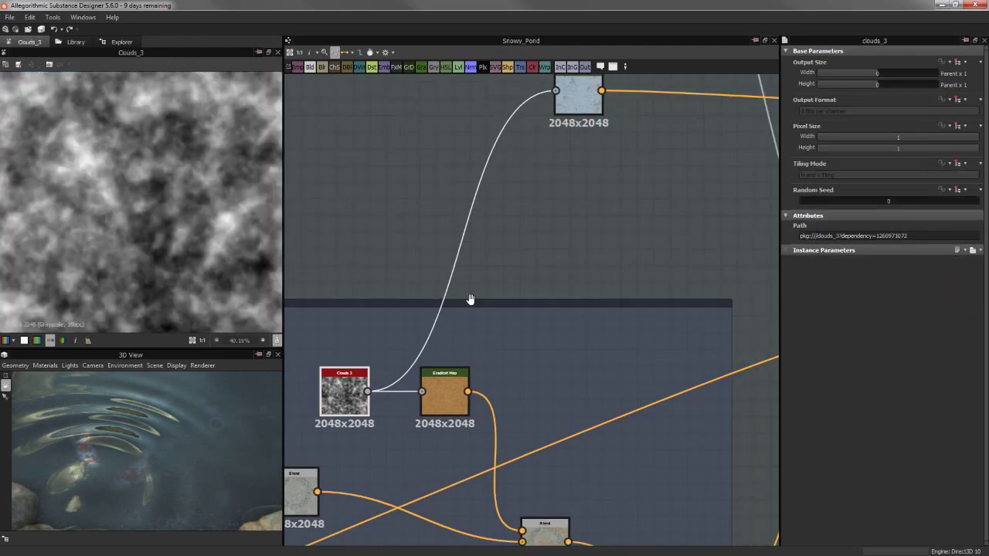
{"action": "left_click", "coordinate": [541, 120]}
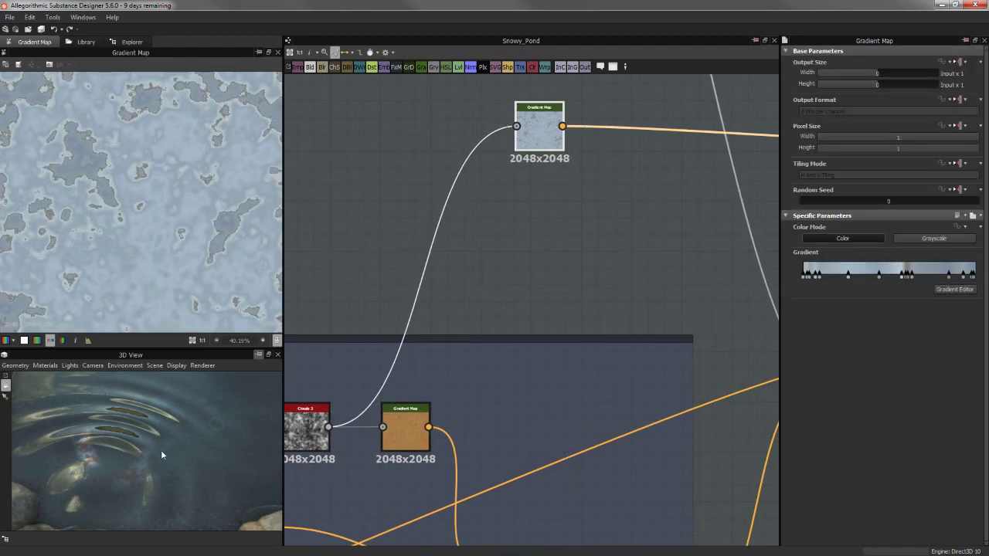
Orbit the 3D view over the rocks and sandy ground, rechecking the Clouds 3 noise
{"action": "mouse_move", "coordinate": [161, 455]}
{"action": "left_mouse_down"}
{"action": "mouse_move", "coordinate": [177, 444]}
{"action": "mouse_move", "coordinate": [134, 417]}
{"action": "left_mouse_up"}
{"action": "middle_click_drag", "start_coordinate": [329, 420], "coordinate": [352, 402]}
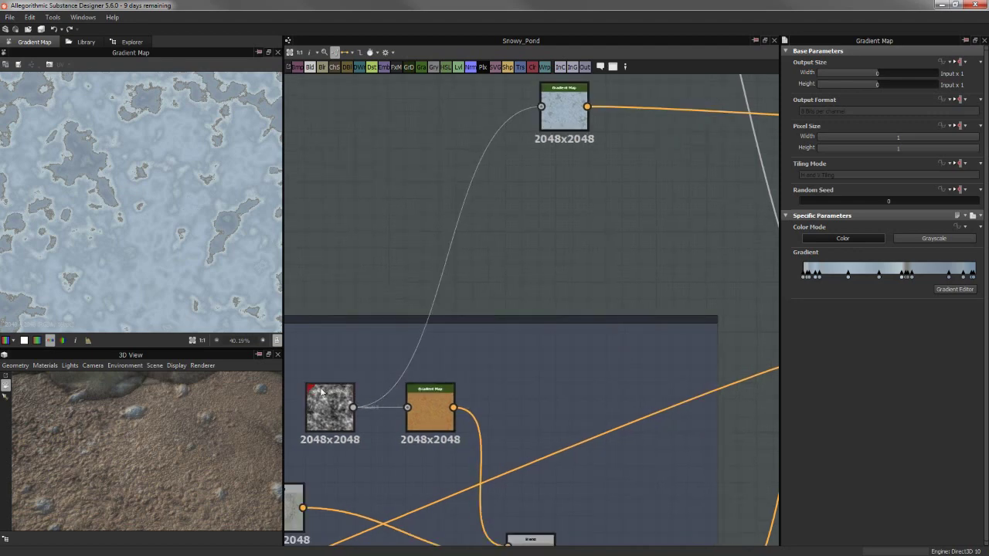
{"action": "left_click", "coordinate": [322, 392]}
{"action": "mouse_move", "coordinate": [128, 424]}
{"action": "left_mouse_down"}
{"action": "mouse_move", "coordinate": [176, 454]}
{"action": "mouse_move", "coordinate": [109, 490]}
{"action": "left_mouse_up"}
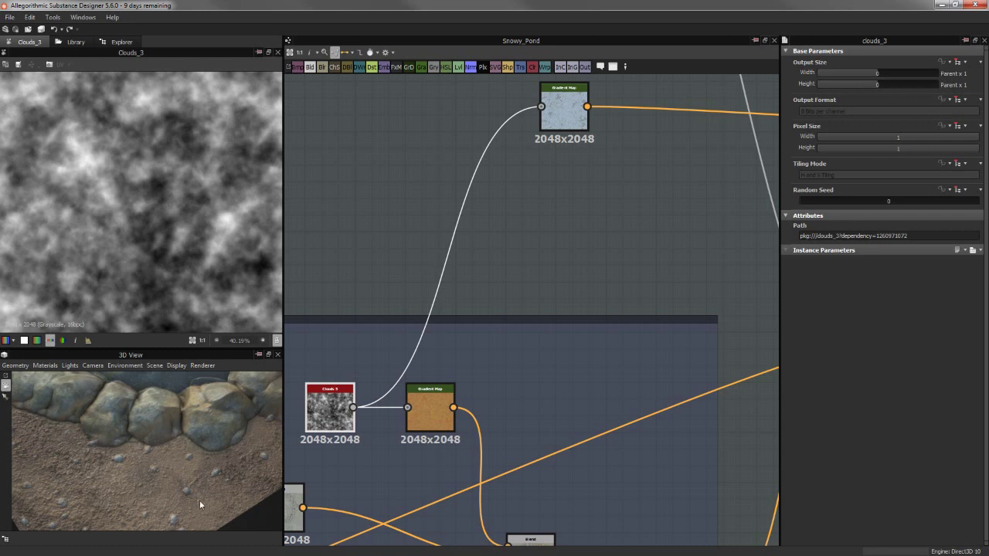
{"action": "mouse_move", "coordinate": [200, 484]}
{"action": "left_mouse_down"}
{"action": "mouse_move", "coordinate": [107, 476]}
{"action": "mouse_move", "coordinate": [122, 453]}
{"action": "mouse_move", "coordinate": [116, 437]}
{"action": "mouse_move", "coordinate": [155, 425]}
{"action": "left_mouse_up"}
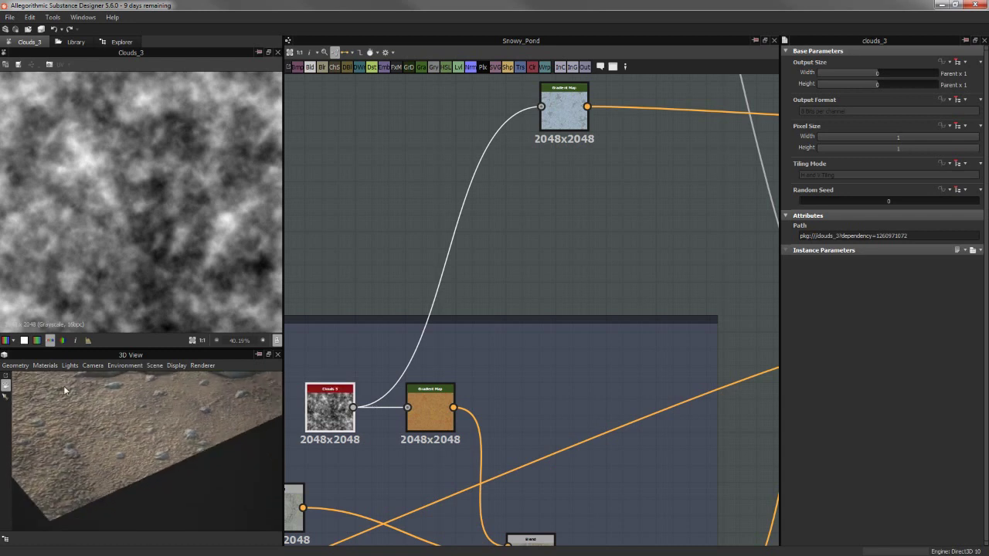
Move the snowy Gradient Map node lower and recheck Clouds 3 and the Gradient Map output
{"action": "middle_click_drag", "start_coordinate": [466, 258], "coordinate": [418, 304]}
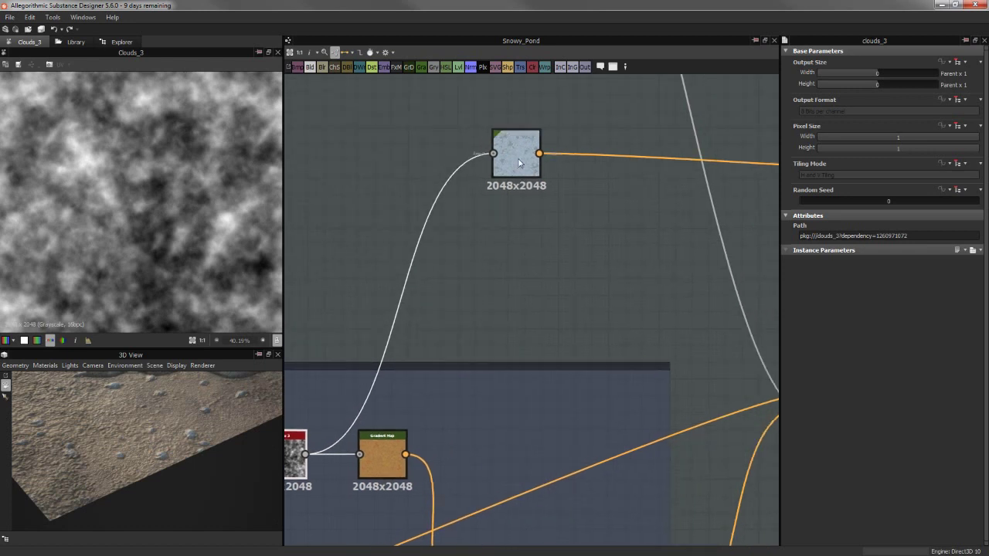
{"action": "left_click_drag", "start_coordinate": [525, 172], "coordinate": [543, 225]}
{"action": "middle_click_drag", "start_coordinate": [524, 339], "coordinate": [582, 304]}
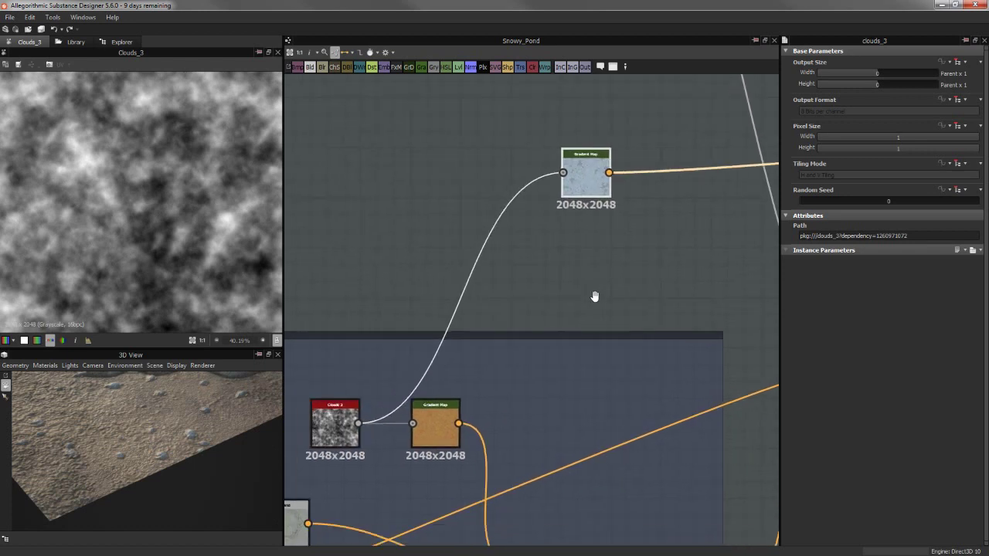
{"action": "left_click", "coordinate": [340, 437]}
{"action": "middle_click_drag", "start_coordinate": [626, 179], "coordinate": [461, 247]}
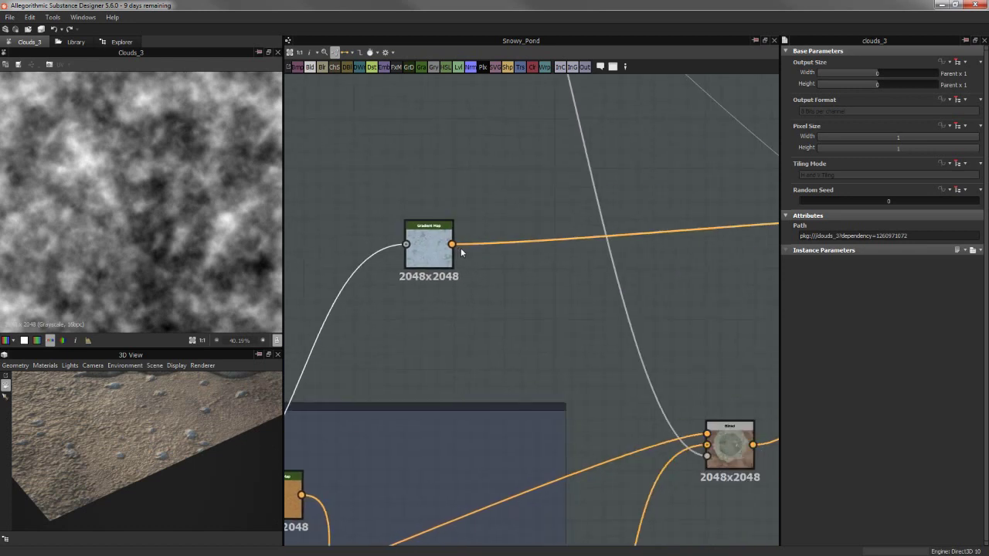
{"action": "left_click", "coordinate": [426, 236]}
Preview the pond Blend output, then pan across the graph to the Pebbles frame
{"action": "middle_click_drag", "start_coordinate": [724, 431], "coordinate": [591, 301]}
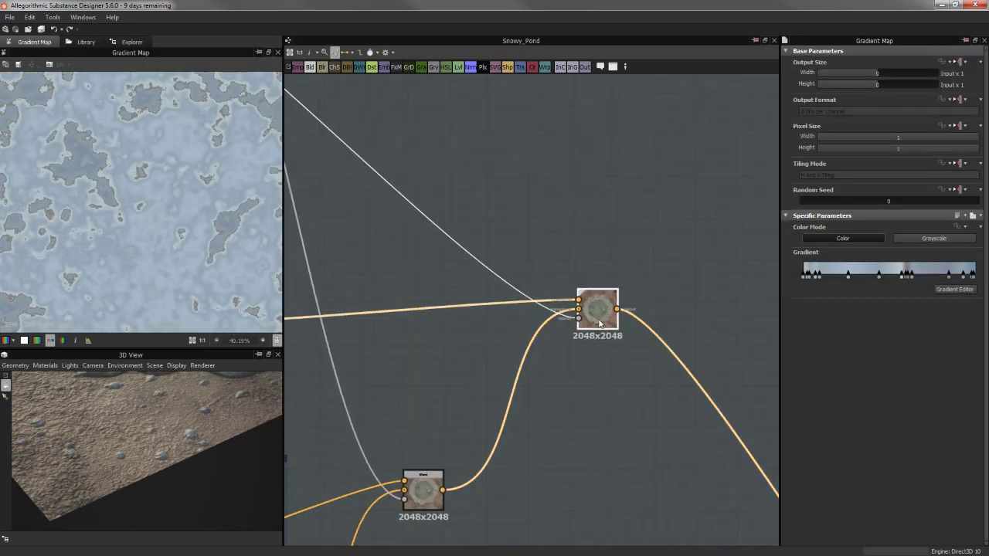
{"action": "left_click", "coordinate": [595, 327]}
{"action": "middle_click_drag", "start_coordinate": [539, 249], "coordinate": [503, 235]}
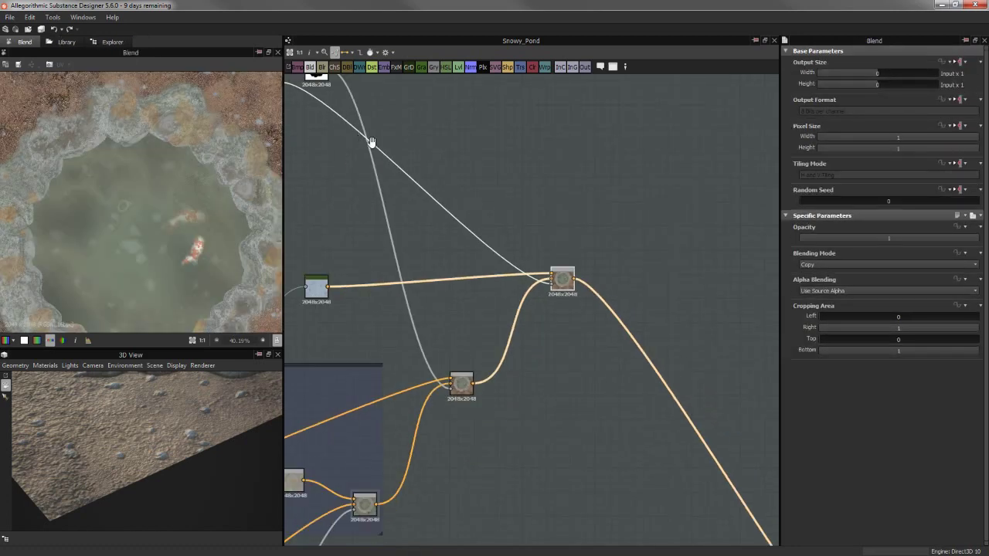
{"action": "middle_click_drag", "start_coordinate": [371, 142], "coordinate": [662, 279]}
{"action": "middle_click_drag", "start_coordinate": [324, 294], "coordinate": [639, 320]}
{"action": "middle_click_drag", "start_coordinate": [479, 305], "coordinate": [735, 304]}
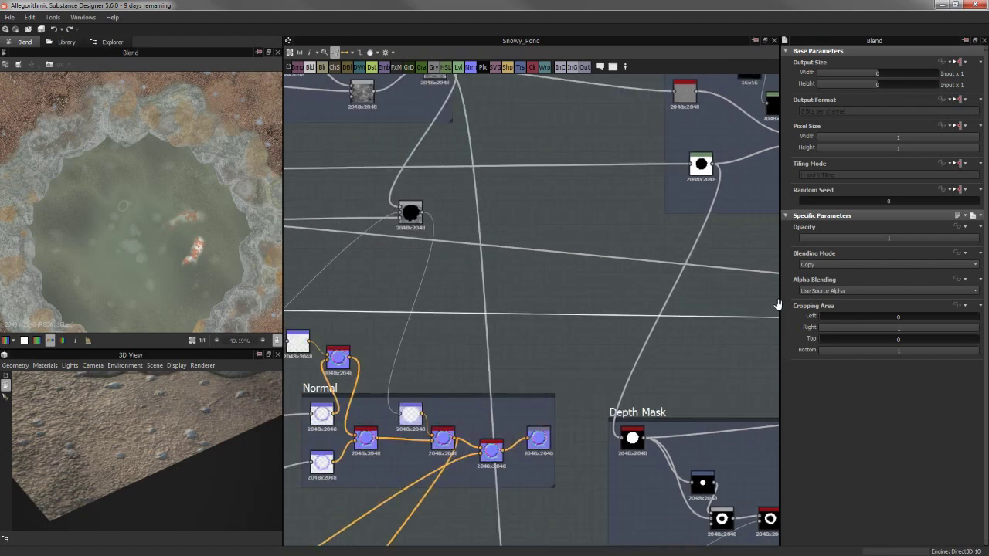
{"action": "middle_click_drag", "start_coordinate": [496, 324], "coordinate": [550, 325]}
{"action": "middle_click_drag", "start_coordinate": [325, 325], "coordinate": [552, 325]}
Preview the Pebbles Blend output, then the pond Blend output
{"action": "scroll", "coordinate": [388, 311], "scroll_direction": "up", "scroll_amount": 3}
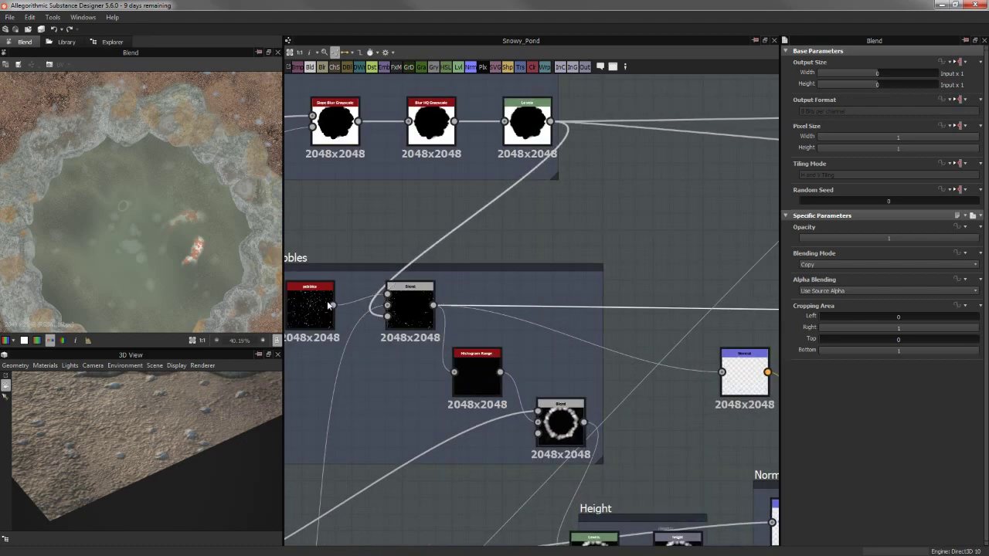
{"action": "double_click", "coordinate": [431, 312]}
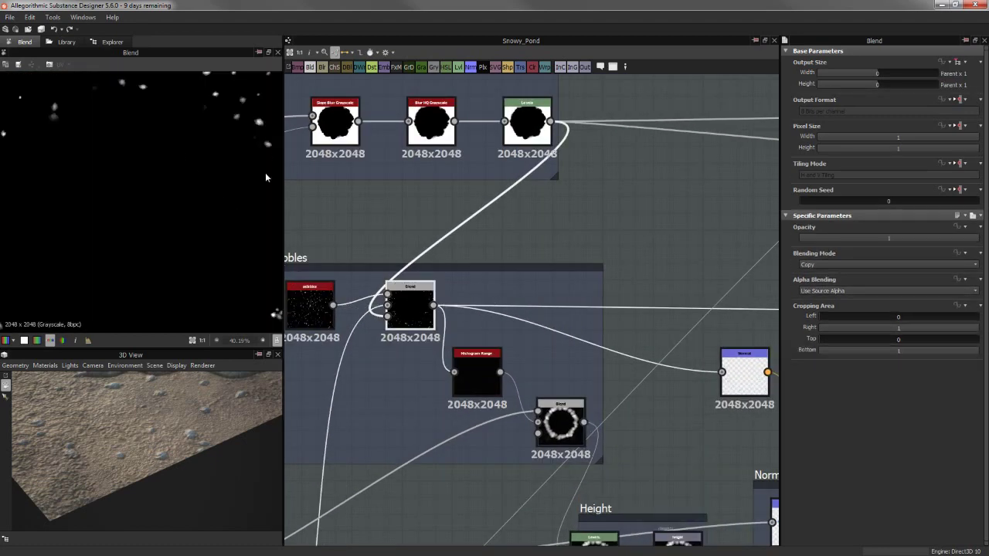
{"action": "scroll", "coordinate": [542, 305], "scroll_direction": "down", "scroll_amount": 3}
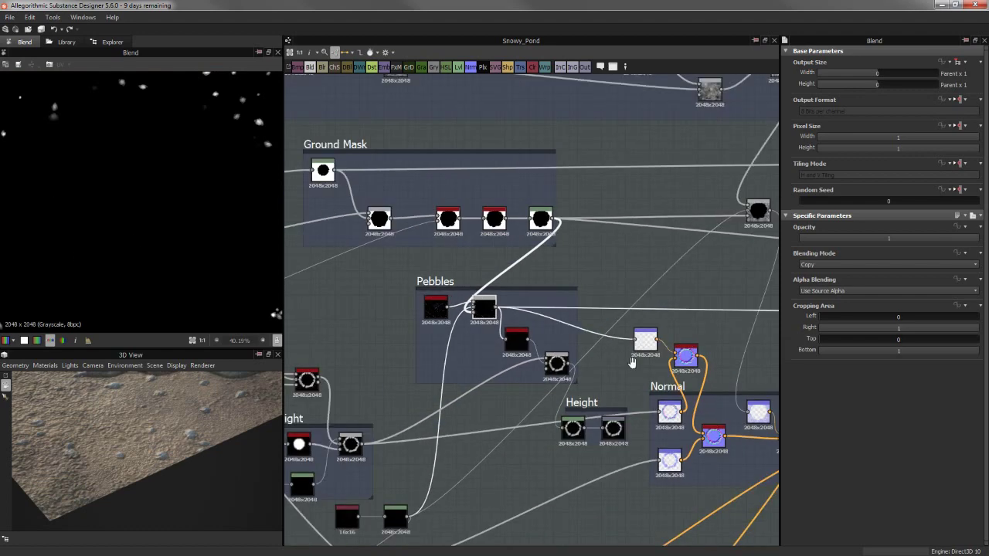
{"action": "middle_click_drag", "start_coordinate": [742, 363], "coordinate": [535, 327]}
{"action": "scroll", "coordinate": [534, 327], "scroll_direction": "down", "scroll_amount": 2}
{"action": "scroll", "coordinate": [601, 358], "scroll_direction": "up", "scroll_amount": 4}
{"action": "scroll", "coordinate": [601, 358], "scroll_direction": "up", "scroll_amount": 3}
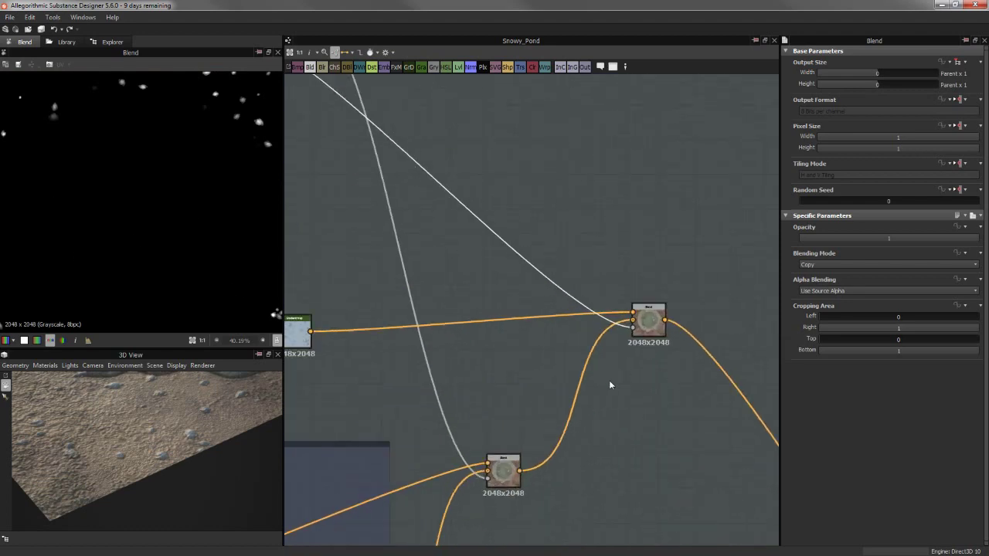
{"action": "middle_click_drag", "start_coordinate": [612, 384], "coordinate": [622, 302]}
{"action": "double_click", "coordinate": [529, 383]}
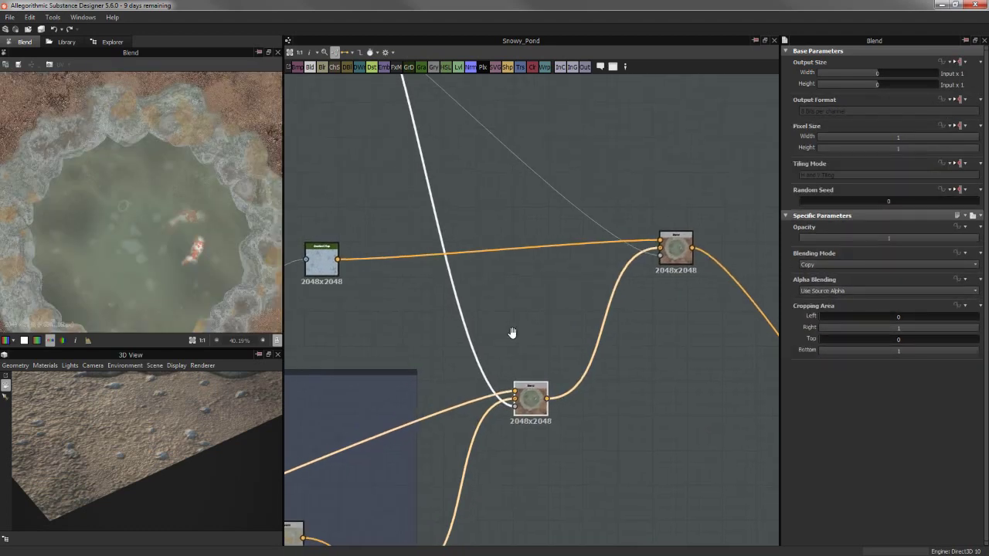
Shift the final 0.44-opacity Blend node slightly to the left
{"action": "mouse_move", "coordinate": [505, 305]}
{"action": "middle_mouse_down"}
{"action": "mouse_move", "coordinate": [541, 372]}
{"action": "mouse_move", "coordinate": [520, 340]}
{"action": "middle_mouse_up"}
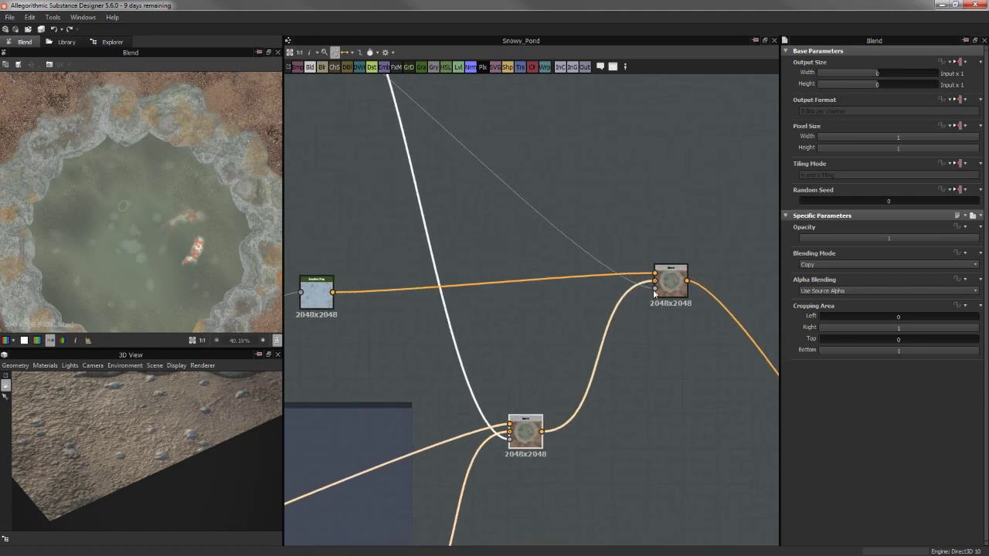
{"action": "left_click", "coordinate": [671, 282]}
{"action": "scroll", "coordinate": [177, 180], "scroll_direction": "down", "scroll_amount": 3}
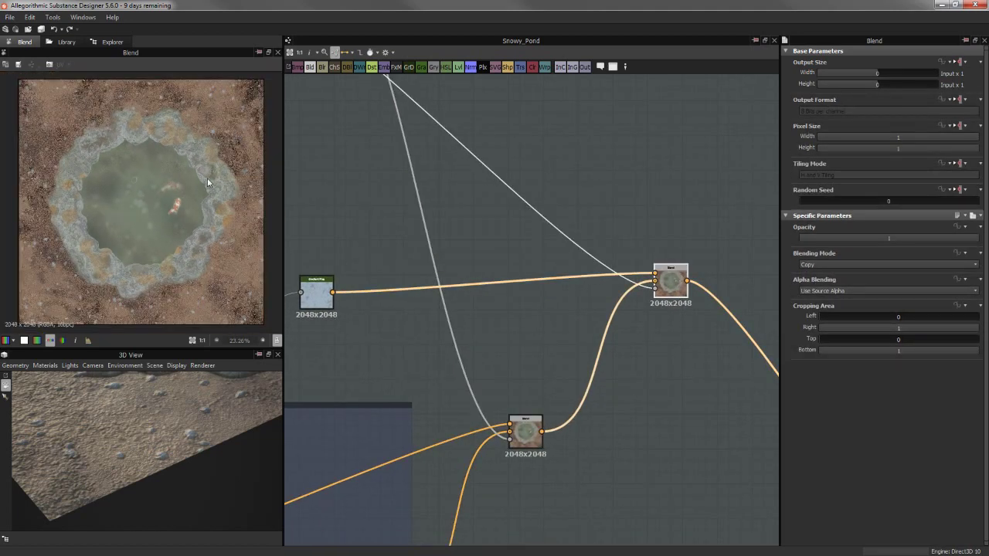
{"action": "scroll", "coordinate": [586, 366], "scroll_direction": "down", "scroll_amount": 4}
{"action": "mouse_move", "coordinate": [586, 366]}
{"action": "middle_mouse_down"}
{"action": "mouse_move", "coordinate": [620, 435]}
{"action": "mouse_move", "coordinate": [597, 325]}
{"action": "middle_mouse_up"}
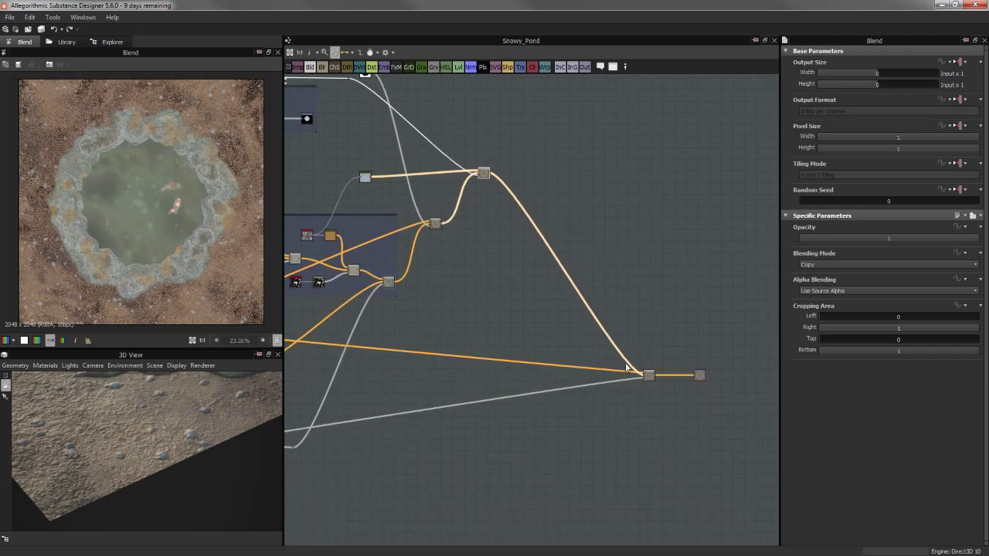
{"action": "scroll", "coordinate": [655, 372], "scroll_direction": "up", "scroll_amount": 3}
{"action": "scroll", "coordinate": [656, 372], "scroll_direction": "up", "scroll_amount": 2}
{"action": "left_click", "coordinate": [657, 374]}
{"action": "left_click_drag", "start_coordinate": [657, 373], "coordinate": [627, 372]}
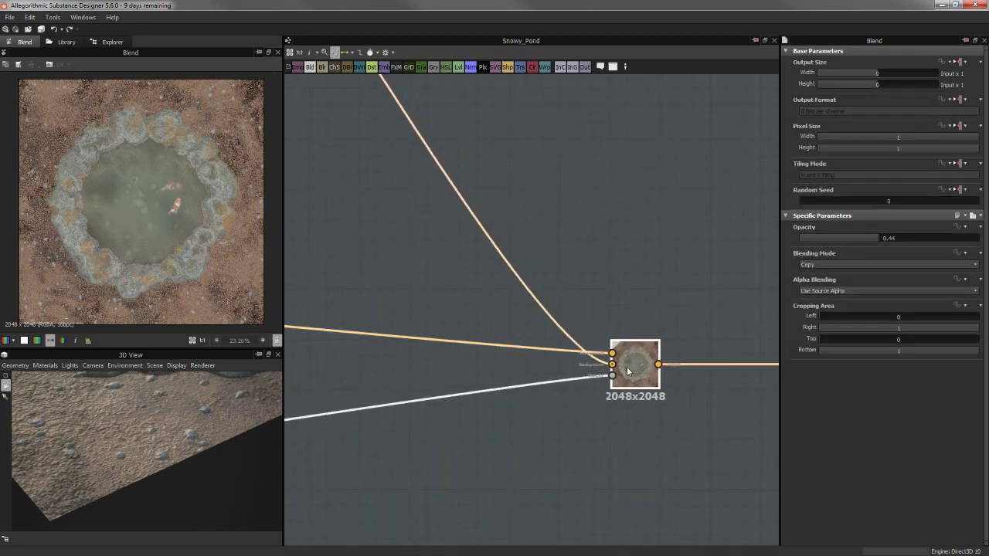
Pan the graph across the color frames down to Curvature & AO and Fish Base
{"action": "scroll", "coordinate": [644, 368], "scroll_direction": "up", "scroll_amount": 2}
{"action": "scroll", "coordinate": [644, 368], "scroll_direction": "up", "scroll_amount": 2}
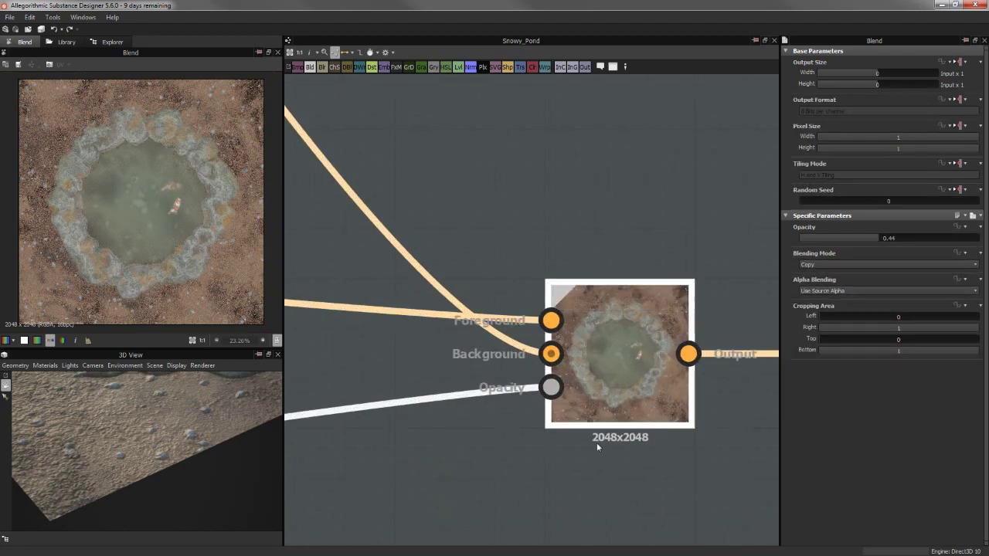
{"action": "scroll", "coordinate": [632, 318], "scroll_direction": "down", "scroll_amount": 2}
{"action": "scroll", "coordinate": [501, 358], "scroll_direction": "down", "scroll_amount": 2}
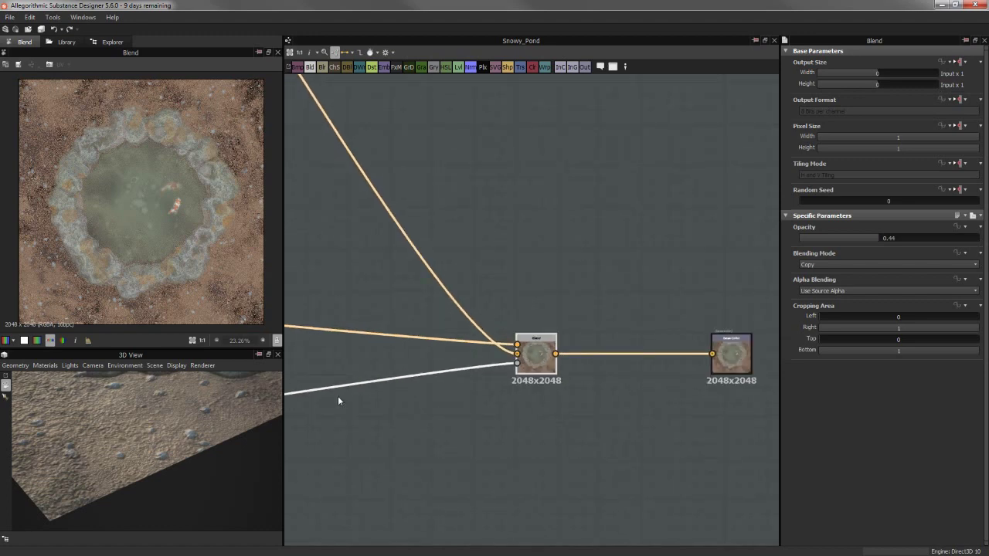
{"action": "middle_click_drag", "start_coordinate": [338, 396], "coordinate": [683, 406]}
{"action": "scroll", "coordinate": [531, 419], "scroll_direction": "down", "scroll_amount": 2}
{"action": "scroll", "coordinate": [531, 418], "scroll_direction": "down", "scroll_amount": 2}
{"action": "middle_click_drag", "start_coordinate": [499, 415], "coordinate": [616, 369]}
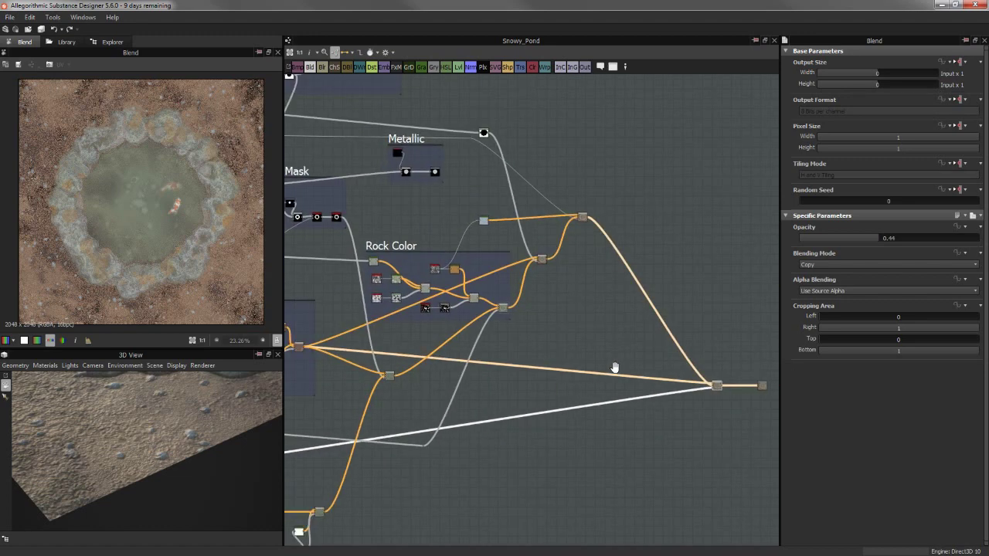
{"action": "scroll", "coordinate": [616, 368], "scroll_direction": "up", "scroll_amount": 2}
{"action": "scroll", "coordinate": [521, 342], "scroll_direction": "up", "scroll_amount": 2}
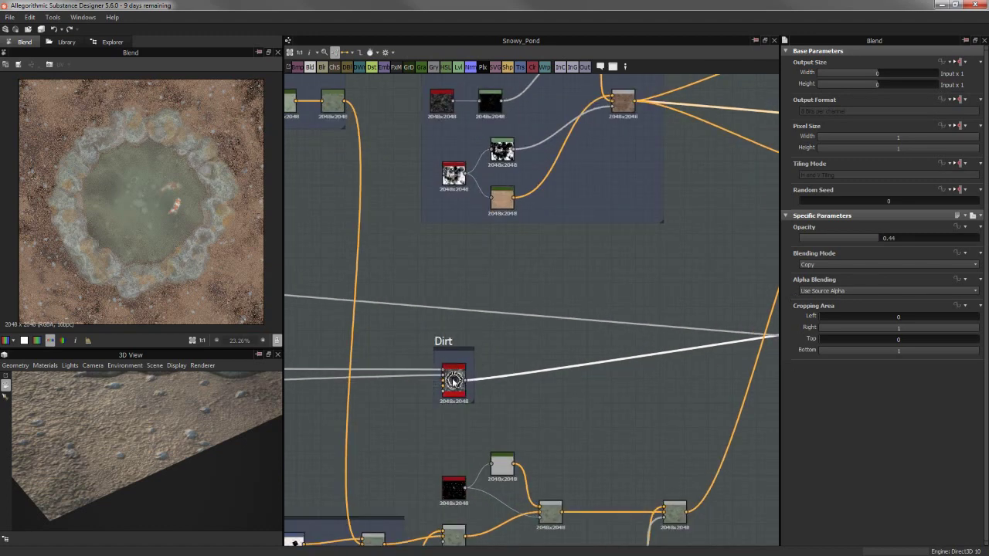
{"action": "mouse_move", "coordinate": [454, 379]}
{"action": "middle_mouse_down"}
{"action": "mouse_move", "coordinate": [621, 343]}
{"action": "mouse_move", "coordinate": [385, 292]}
{"action": "middle_mouse_up"}
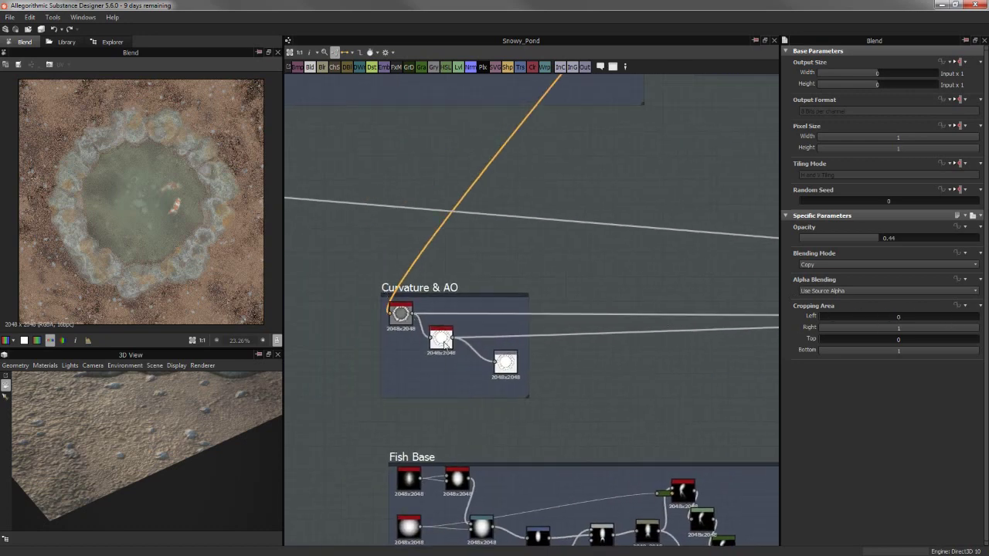
{"action": "mouse_move", "coordinate": [446, 345]}
{"action": "middle_mouse_down"}
{"action": "mouse_move", "coordinate": [585, 353]}
{"action": "mouse_move", "coordinate": [625, 309]}
{"action": "mouse_move", "coordinate": [683, 309]}
{"action": "mouse_move", "coordinate": [371, 373]}
{"action": "mouse_move", "coordinate": [901, 265]}
{"action": "mouse_move", "coordinate": [944, 308]}
{"action": "mouse_move", "coordinate": [470, 358]}
{"action": "middle_mouse_up"}
{"action": "double_click", "coordinate": [362, 341]}
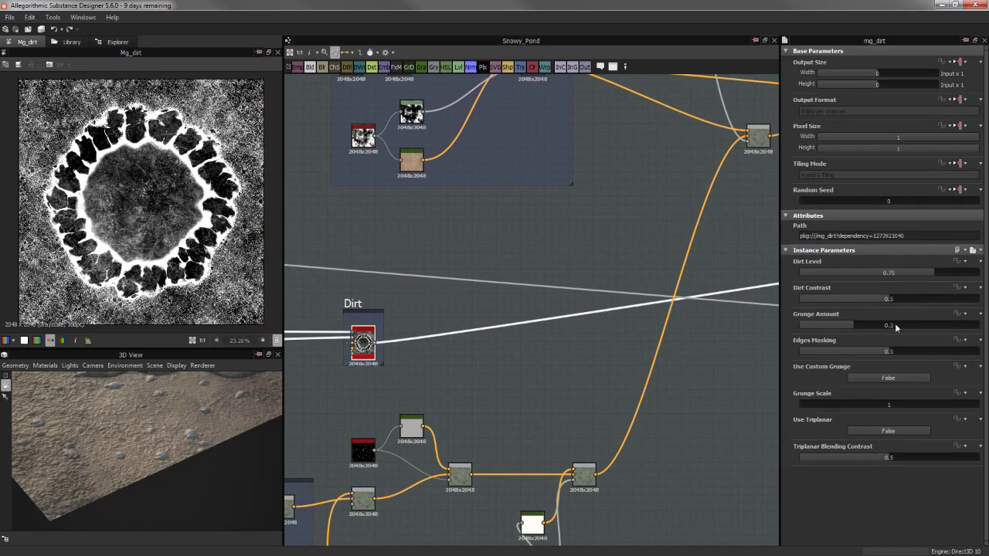
{"action": "mouse_move", "coordinate": [299, 342]}
{"action": "middle_mouse_down"}
{"action": "mouse_move", "coordinate": [342, 364]}
{"action": "mouse_move", "coordinate": [503, 353]}
{"action": "mouse_move", "coordinate": [693, 272]}
{"action": "middle_mouse_up"}
{"action": "double_click", "coordinate": [599, 263]}
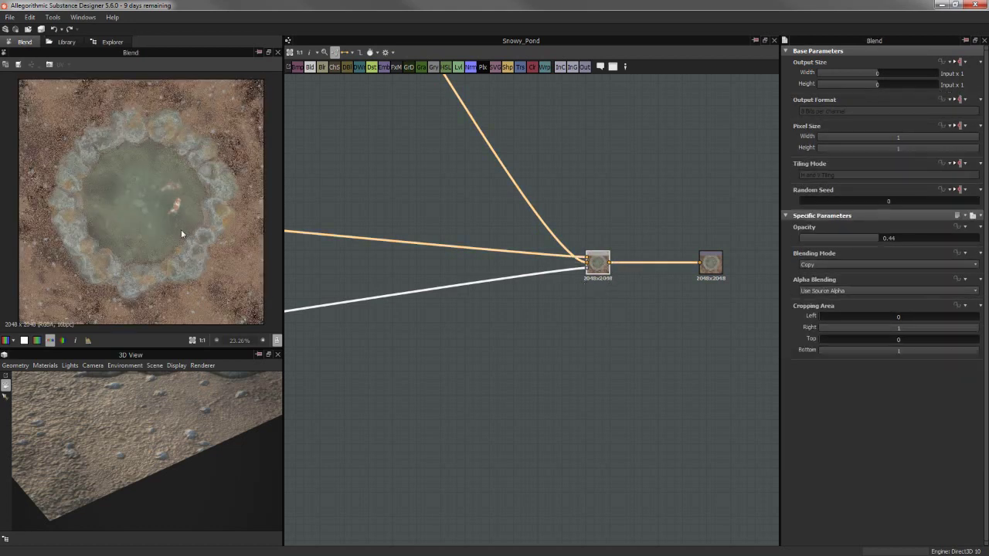
{"action": "scroll", "coordinate": [180, 230], "scroll_direction": "up", "scroll_amount": 2}
{"action": "scroll", "coordinate": [230, 182], "scroll_direction": "up", "scroll_amount": 1}
{"action": "middle_click_drag", "start_coordinate": [230, 183], "coordinate": [186, 203]}
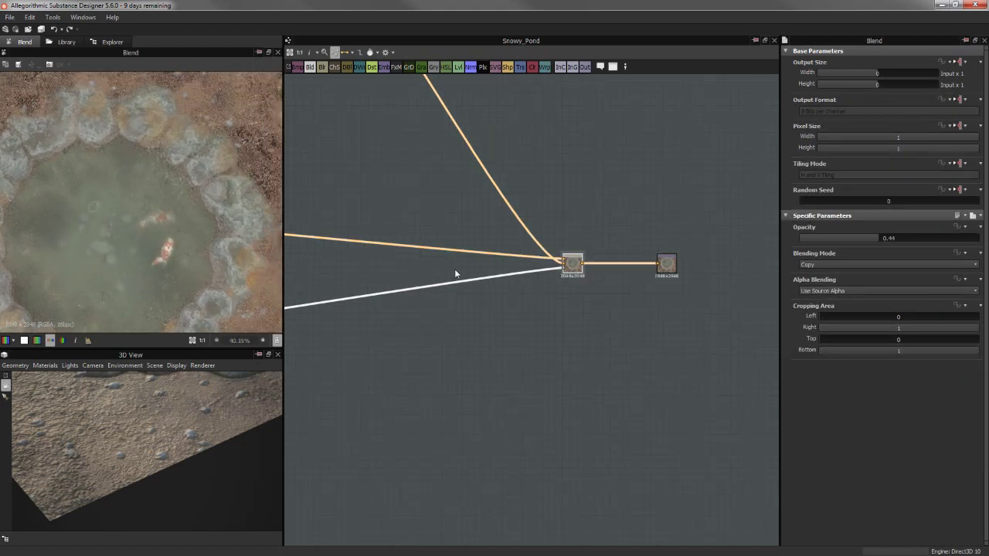
{"action": "middle_click_drag", "start_coordinate": [457, 274], "coordinate": [487, 242]}
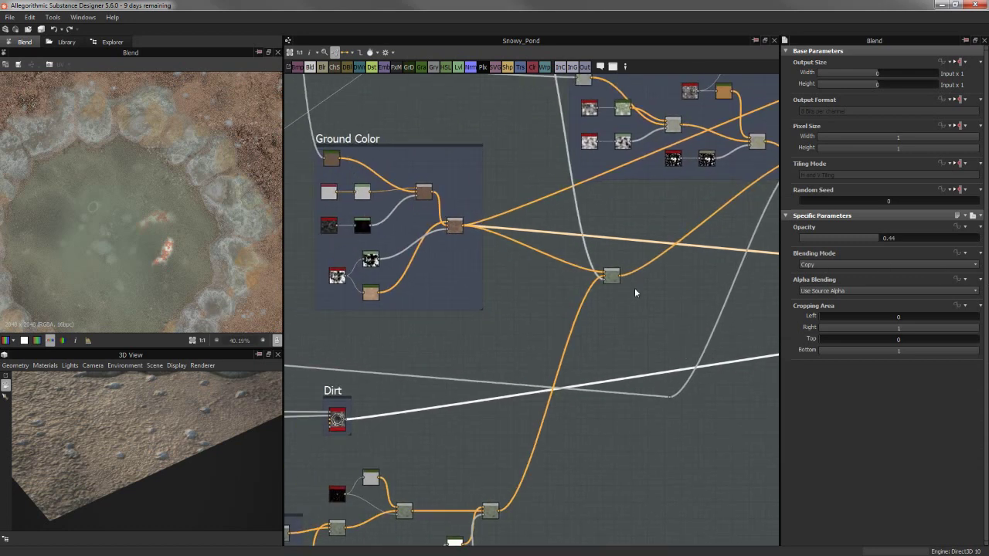
{"action": "middle_click_drag", "start_coordinate": [635, 292], "coordinate": [186, 252]}
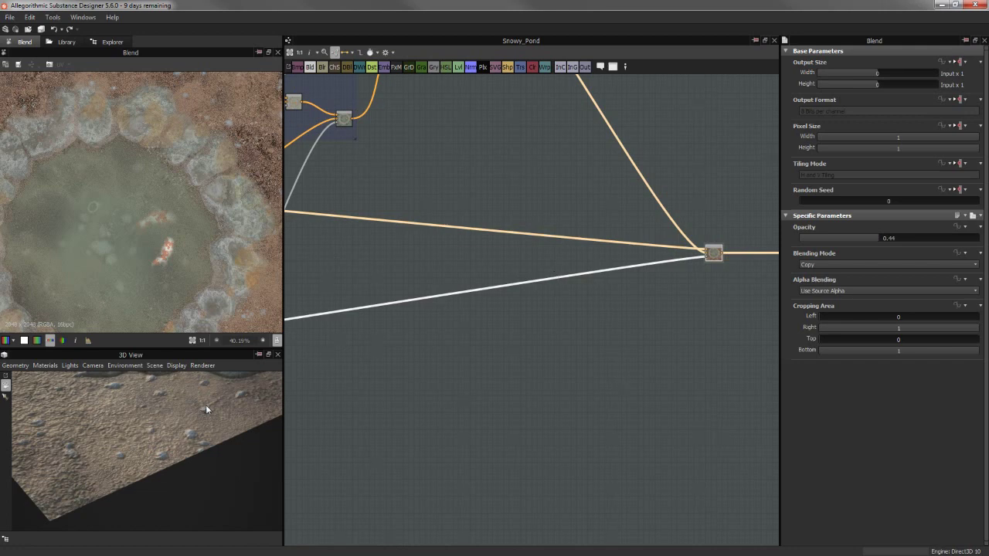
{"action": "scroll", "coordinate": [207, 417], "scroll_direction": "up", "scroll_amount": 3}
{"action": "scroll", "coordinate": [207, 421], "scroll_direction": "up", "scroll_amount": 2}
{"action": "scroll", "coordinate": [199, 426], "scroll_direction": "up", "scroll_amount": 2}
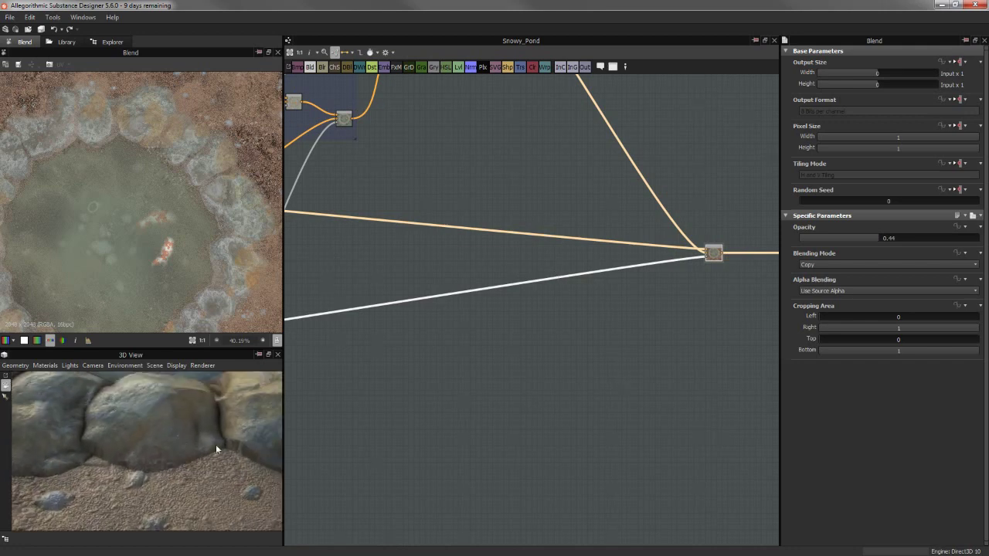
{"action": "mouse_move", "coordinate": [216, 444]}
{"action": "left_mouse_down"}
{"action": "mouse_move", "coordinate": [216, 456]}
{"action": "mouse_move", "coordinate": [178, 477]}
{"action": "mouse_move", "coordinate": [230, 483]}
{"action": "mouse_move", "coordinate": [190, 474]}
{"action": "mouse_move", "coordinate": [256, 465]}
{"action": "mouse_move", "coordinate": [169, 481]}
{"action": "mouse_move", "coordinate": [199, 463]}
{"action": "mouse_move", "coordinate": [214, 466]}
{"action": "mouse_move", "coordinate": [166, 481]}
{"action": "mouse_move", "coordinate": [183, 474]}
{"action": "mouse_move", "coordinate": [120, 458]}
{"action": "mouse_move", "coordinate": [206, 468]}
{"action": "mouse_move", "coordinate": [121, 480]}
{"action": "mouse_move", "coordinate": [151, 480]}
{"action": "left_mouse_up"}
{"action": "mouse_move", "coordinate": [91, 479]}
{"action": "left_mouse_down"}
{"action": "mouse_move", "coordinate": [153, 478]}
{"action": "mouse_move", "coordinate": [156, 488]}
{"action": "mouse_move", "coordinate": [178, 472]}
{"action": "left_mouse_up"}
{"action": "scroll", "coordinate": [432, 348], "scroll_direction": "up", "scroll_amount": 2}
{"action": "scroll", "coordinate": [464, 324], "scroll_direction": "up", "scroll_amount": 2}
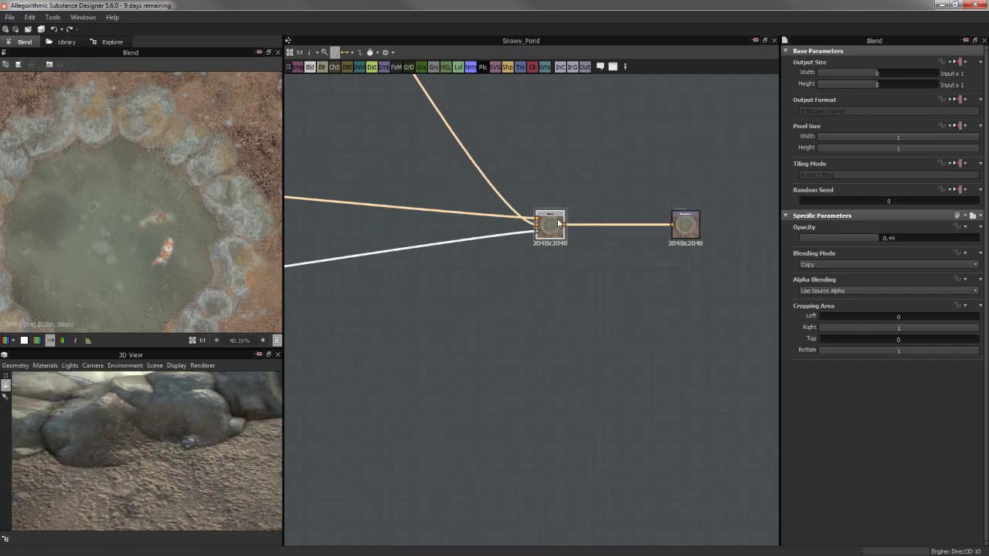
Nudge the basecolor output node slightly left and widen the 2D and 3D preview panels
{"action": "left_click", "coordinate": [677, 240]}
{"action": "left_click_drag", "start_coordinate": [678, 239], "coordinate": [664, 235]}
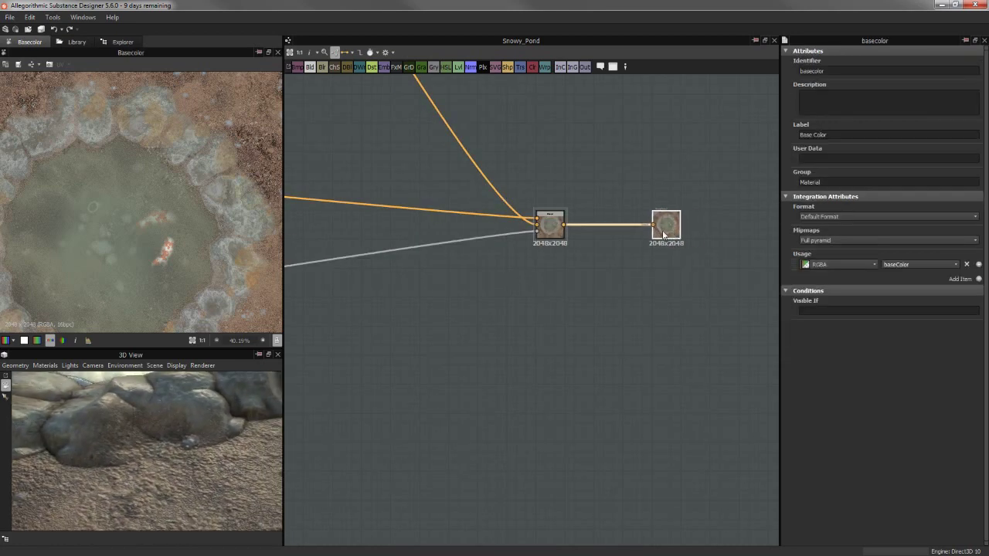
{"action": "scroll", "coordinate": [137, 233], "scroll_direction": "down", "scroll_amount": 2}
{"action": "scroll", "coordinate": [137, 234], "scroll_direction": "down", "scroll_amount": 2}
{"action": "scroll", "coordinate": [138, 237], "scroll_direction": "up", "scroll_amount": 2}
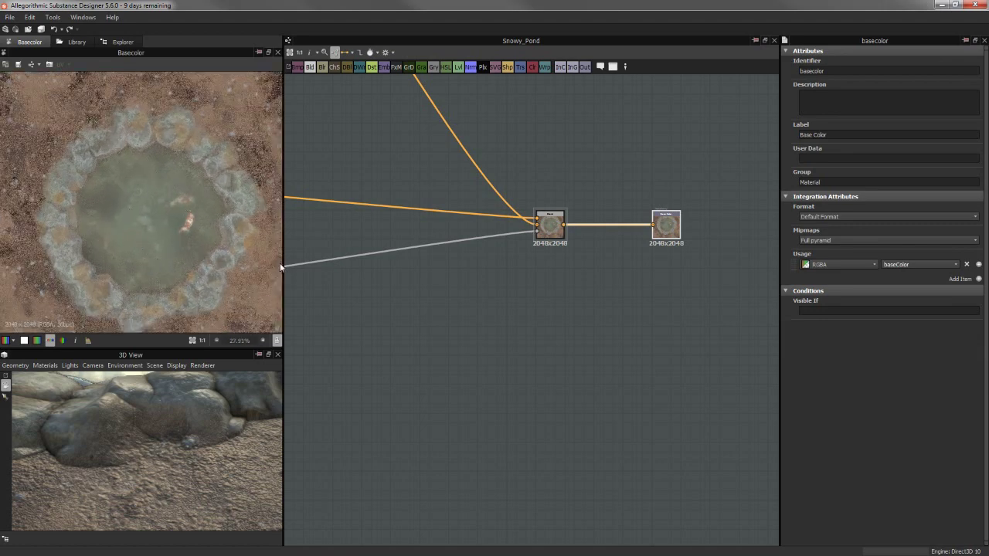
{"action": "left_click_drag", "start_coordinate": [285, 267], "coordinate": [329, 267]}
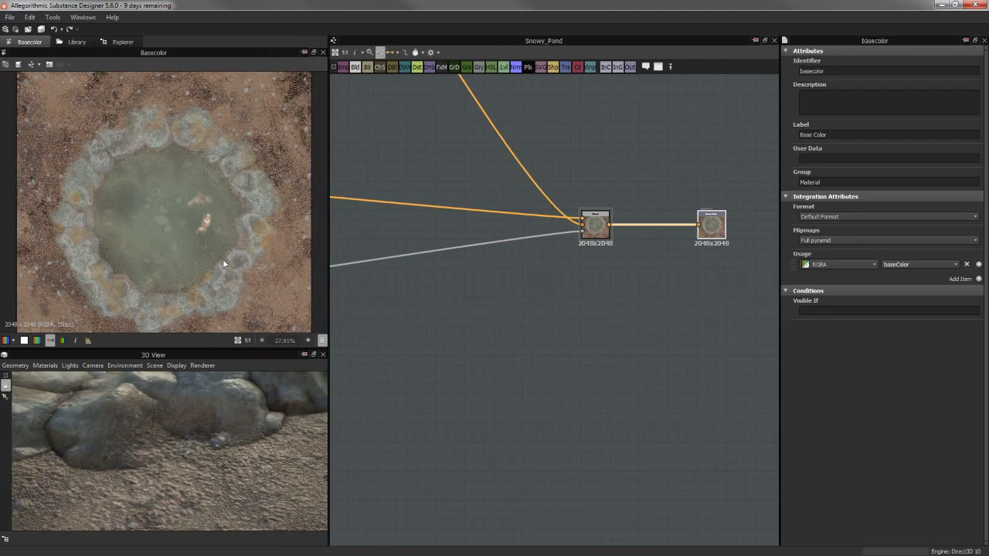
Zoom out and pan the graph to bring the Metallic and Rock Color frames into view
{"action": "scroll", "coordinate": [170, 245], "scroll_direction": "down", "scroll_amount": 2}
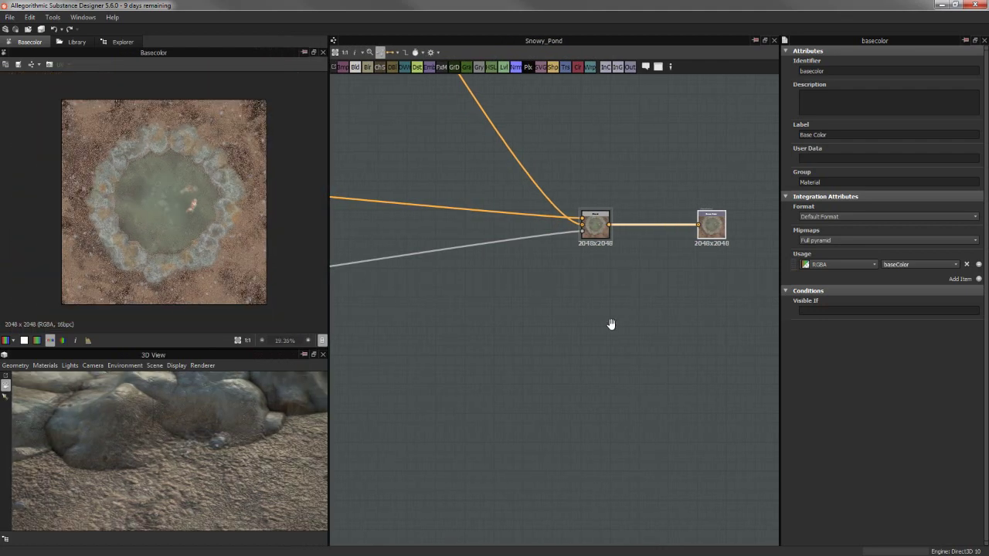
{"action": "middle_click_drag", "start_coordinate": [610, 324], "coordinate": [574, 445]}
{"action": "scroll", "coordinate": [574, 445], "scroll_direction": "down", "scroll_amount": 2}
{"action": "scroll", "coordinate": [565, 442], "scroll_direction": "down", "scroll_amount": 2}
{"action": "mouse_move", "coordinate": [571, 364]}
{"action": "middle_mouse_down"}
{"action": "mouse_move", "coordinate": [664, 351]}
{"action": "mouse_move", "coordinate": [686, 327]}
{"action": "middle_mouse_up"}
{"action": "scroll", "coordinate": [686, 326], "scroll_direction": "down", "scroll_amount": 2}
{"action": "scroll", "coordinate": [671, 328], "scroll_direction": "up", "scroll_amount": 3}
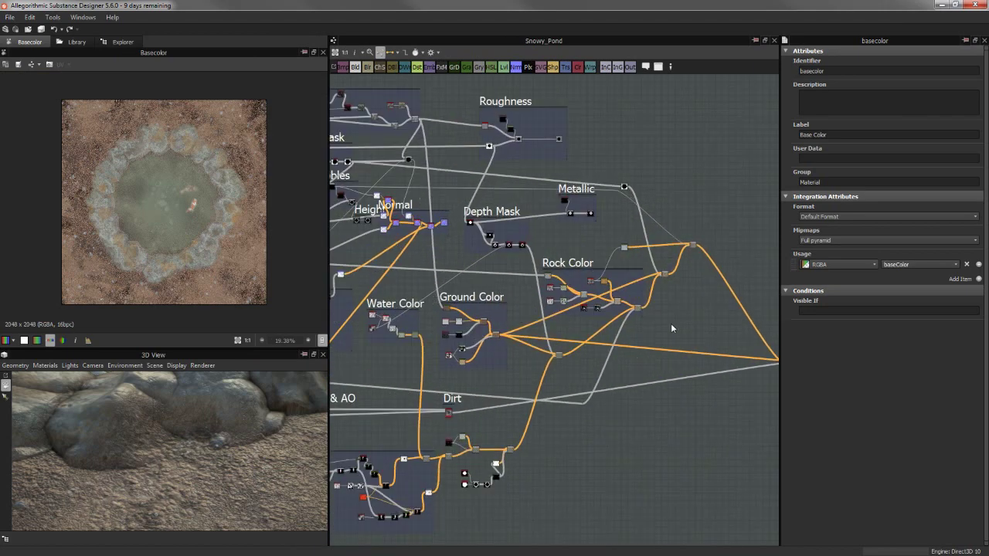
{"action": "middle_click_drag", "start_coordinate": [675, 319], "coordinate": [641, 317]}
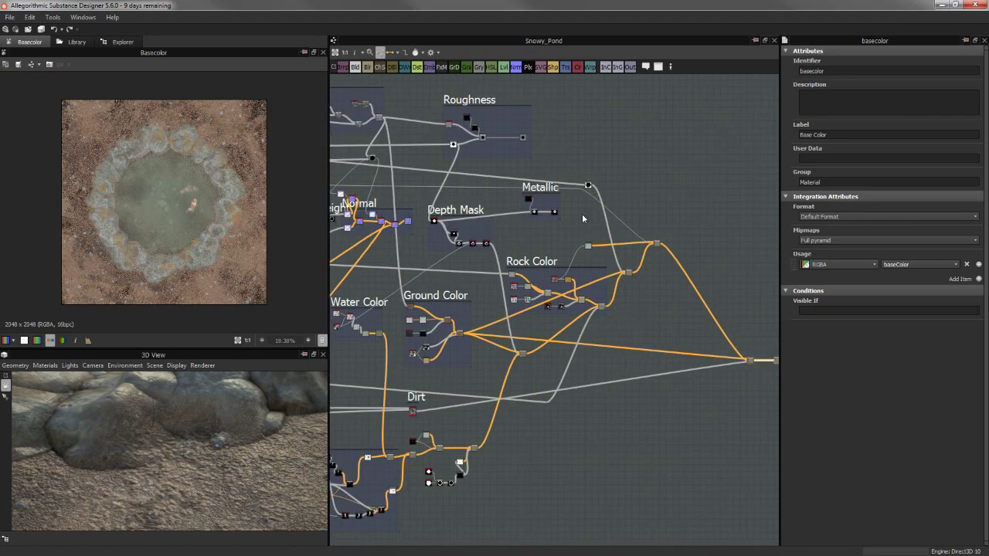
{"action": "scroll", "coordinate": [582, 213], "scroll_direction": "up", "scroll_amount": 1}
{"action": "scroll", "coordinate": [587, 265], "scroll_direction": "up", "scroll_amount": 1}
{"action": "scroll", "coordinate": [541, 247], "scroll_direction": "up", "scroll_amount": 1}
{"action": "middle_click_drag", "start_coordinate": [512, 216], "coordinate": [515, 229]}
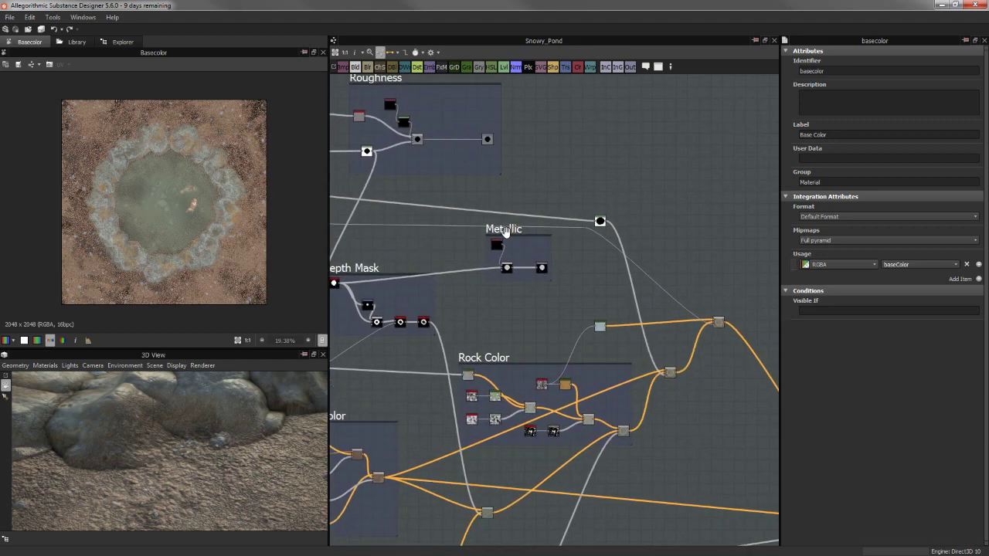
Move the Metallic frame up-left so it sits beside the Depth Mask frame
{"action": "left_click_drag", "start_coordinate": [504, 232], "coordinate": [504, 255]}
{"action": "scroll", "coordinate": [587, 272], "scroll_direction": "up", "scroll_amount": 2}
{"action": "scroll", "coordinate": [570, 278], "scroll_direction": "down", "scroll_amount": 1}
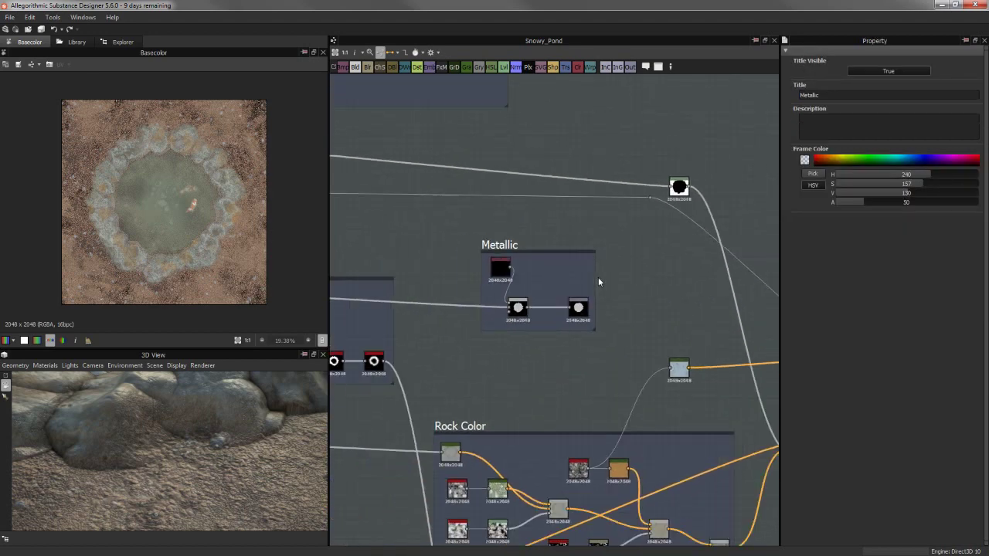
{"action": "scroll", "coordinate": [592, 282], "scroll_direction": "down", "scroll_amount": 2}
{"action": "scroll", "coordinate": [592, 282], "scroll_direction": "down", "scroll_amount": 1}
{"action": "scroll", "coordinate": [435, 263], "scroll_direction": "up", "scroll_amount": 2}
{"action": "mouse_move", "coordinate": [680, 232]}
{"action": "middle_mouse_down"}
{"action": "mouse_move", "coordinate": [723, 222]}
{"action": "mouse_move", "coordinate": [701, 226]}
{"action": "middle_mouse_up"}
{"action": "scroll", "coordinate": [491, 253], "scroll_direction": "up", "scroll_amount": 2}
{"action": "middle_click_drag", "start_coordinate": [490, 252], "coordinate": [600, 245]}
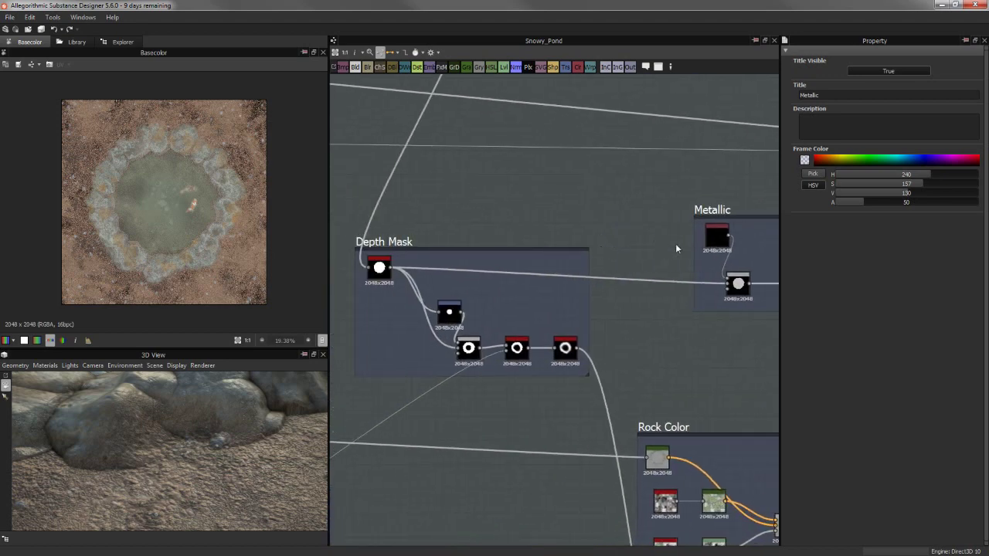
{"action": "middle_click_drag", "start_coordinate": [676, 248], "coordinate": [618, 234]}
{"action": "left_click_drag", "start_coordinate": [679, 210], "coordinate": [622, 189]}
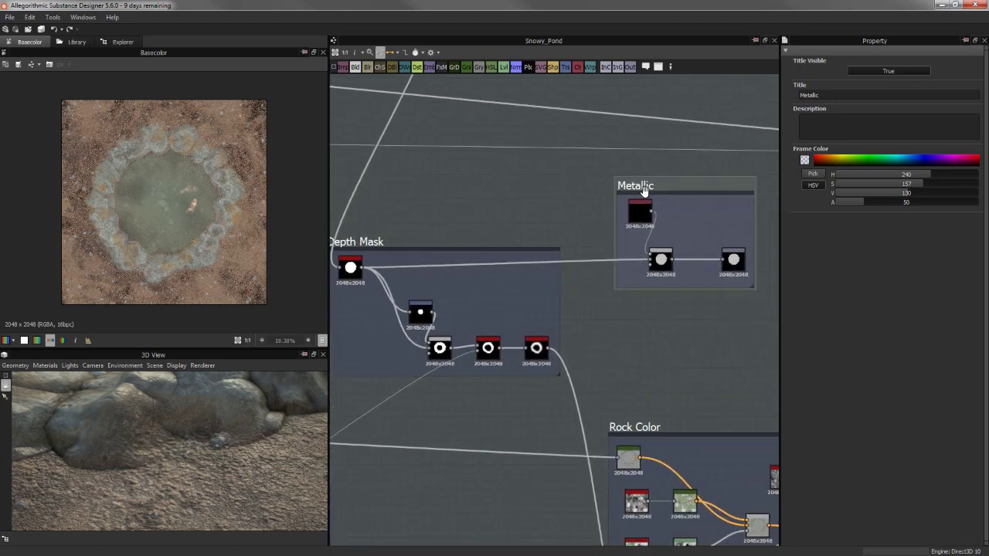
{"action": "left_click", "coordinate": [535, 196]}
Preview the Depth Mask chain's inverted pond mask and its blurred ring output
{"action": "middle_click_drag", "start_coordinate": [552, 232], "coordinate": [616, 229]}
{"action": "left_click", "coordinate": [546, 211]}
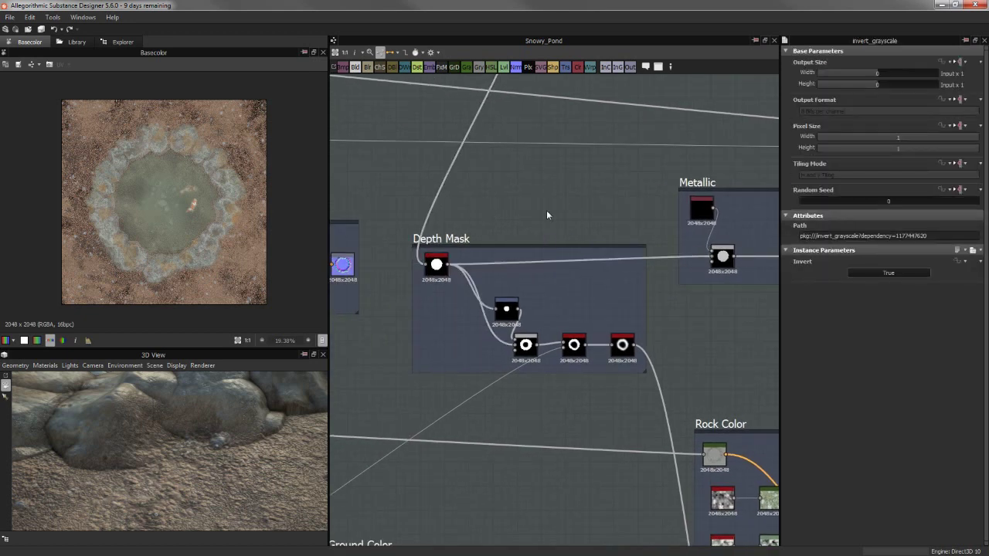
{"action": "middle_click_drag", "start_coordinate": [547, 211], "coordinate": [513, 230]}
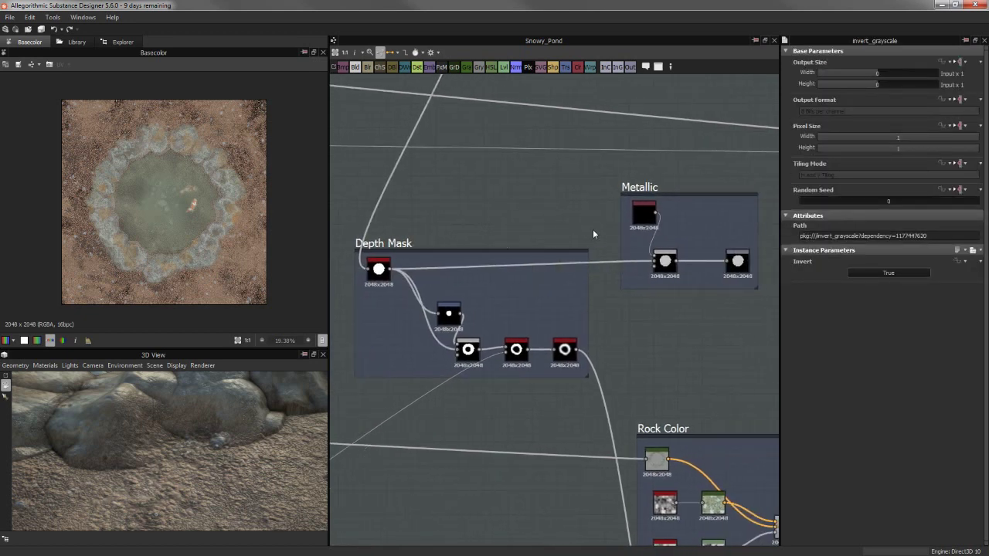
{"action": "middle_click_drag", "start_coordinate": [563, 210], "coordinate": [601, 220]}
{"action": "scroll", "coordinate": [595, 205], "scroll_direction": "up", "scroll_amount": 2}
{"action": "left_click", "coordinate": [467, 279]}
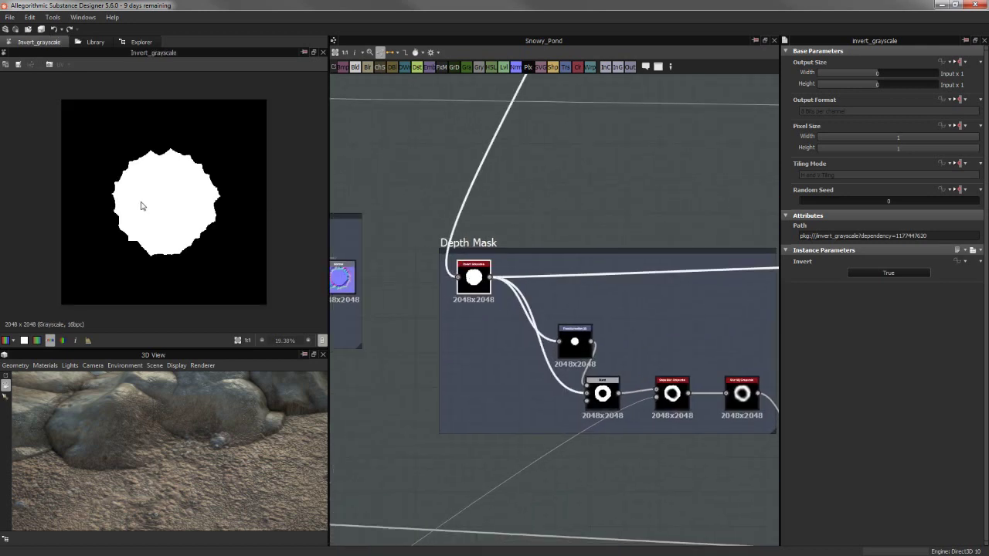
{"action": "scroll", "coordinate": [144, 185], "scroll_direction": "up", "scroll_amount": 2}
{"action": "scroll", "coordinate": [462, 208], "scroll_direction": "down", "scroll_amount": 1}
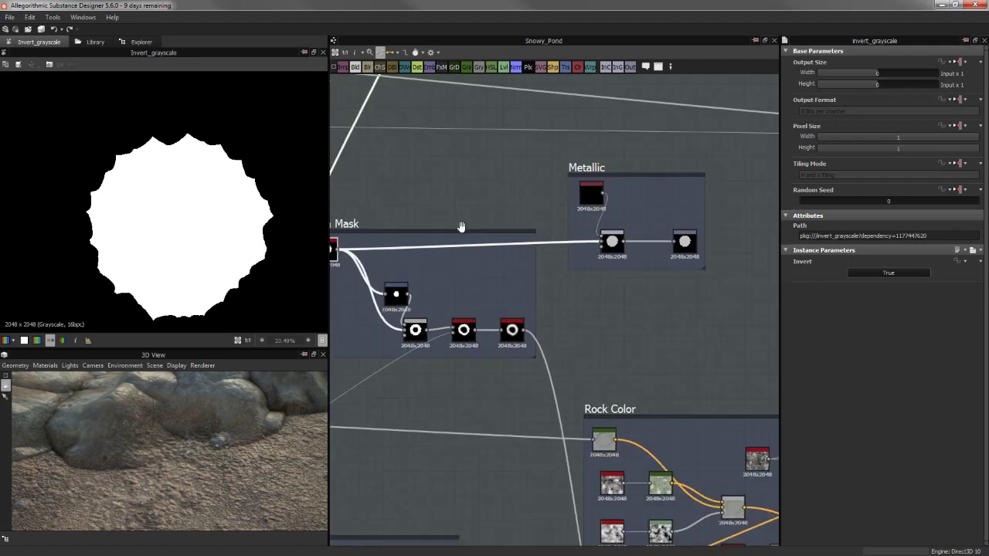
{"action": "middle_click_drag", "start_coordinate": [461, 225], "coordinate": [551, 273]}
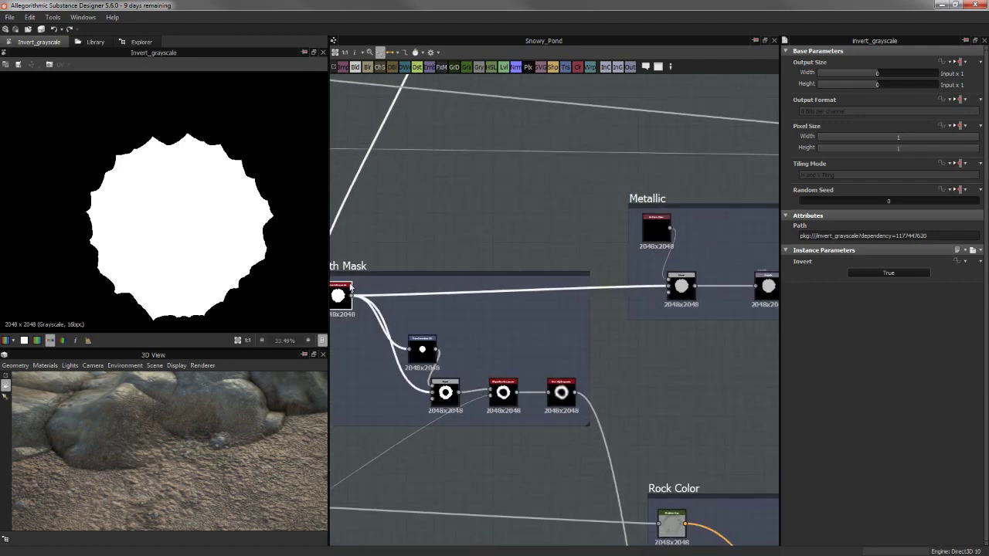
{"action": "middle_click_drag", "start_coordinate": [351, 287], "coordinate": [392, 290]}
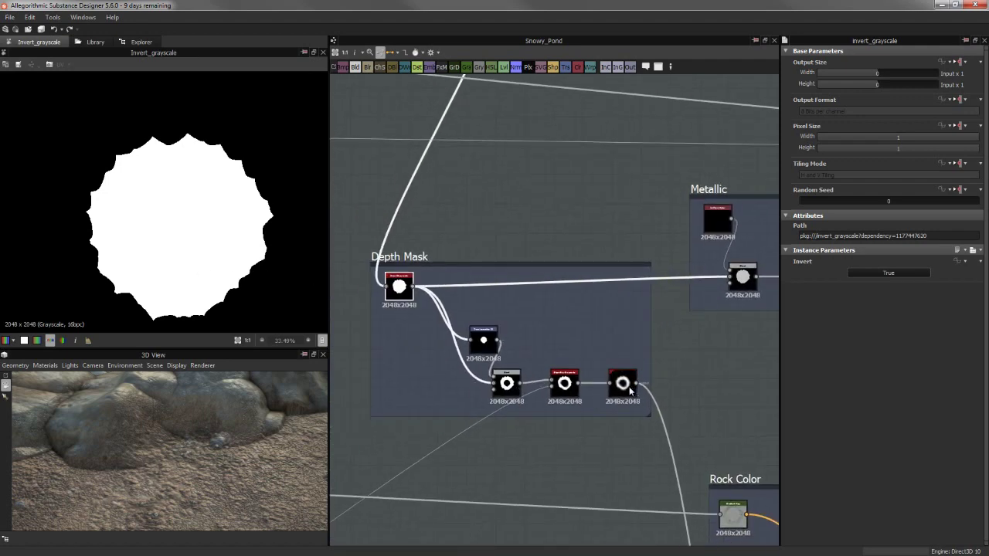
{"action": "left_click", "coordinate": [625, 382]}
{"action": "left_click", "coordinate": [398, 287]}
{"action": "scroll", "coordinate": [177, 232], "scroll_direction": "down", "scroll_amount": 1}
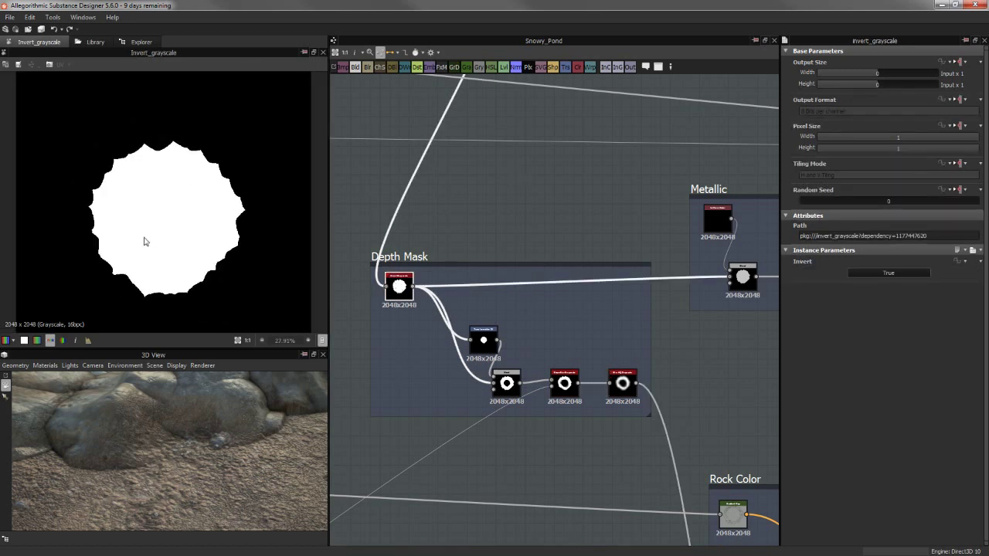
Inspect the Metallic Blend node and preview the black Uniform Color feeding it
{"action": "middle_click_drag", "start_coordinate": [470, 214], "coordinate": [332, 207]}
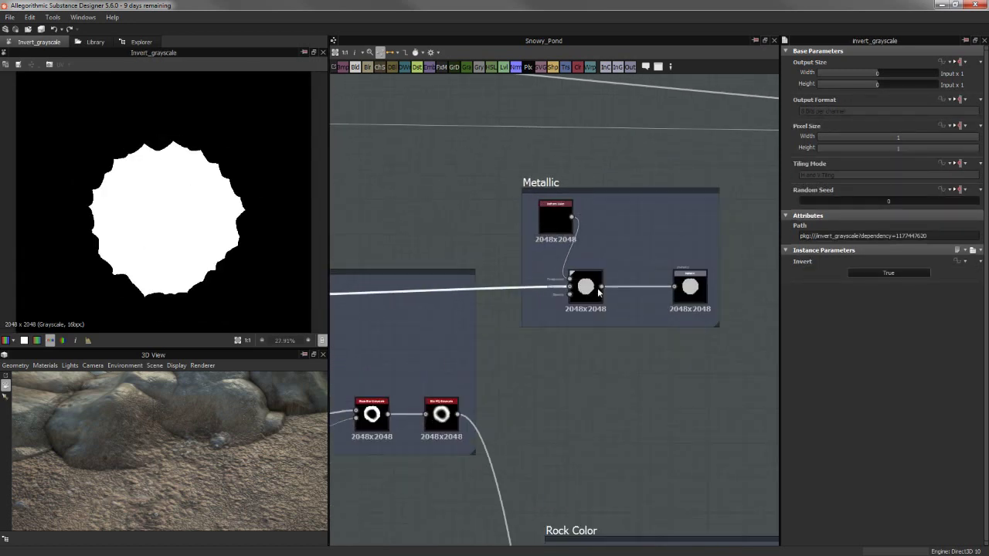
{"action": "left_click", "coordinate": [598, 287]}
{"action": "left_click", "coordinate": [560, 224]}
{"action": "scroll", "coordinate": [522, 238], "scroll_direction": "up", "scroll_amount": 2}
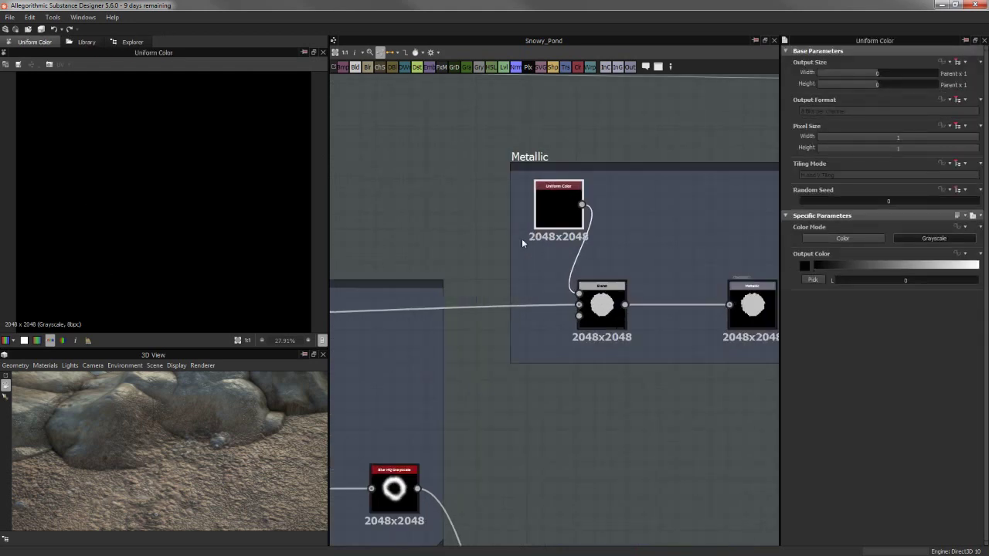
{"action": "scroll", "coordinate": [533, 251], "scroll_direction": "up", "scroll_amount": 2}
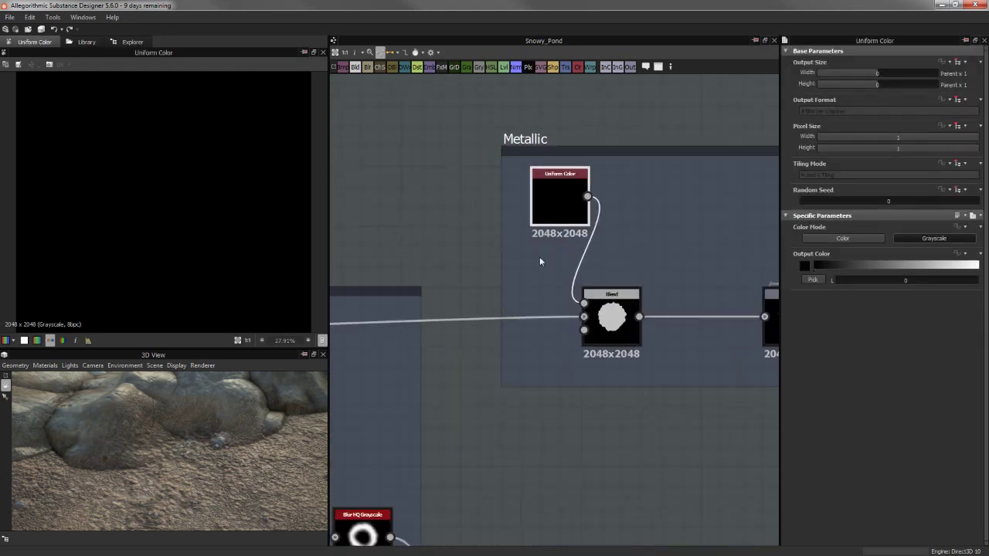
{"action": "left_click", "coordinate": [622, 333]}
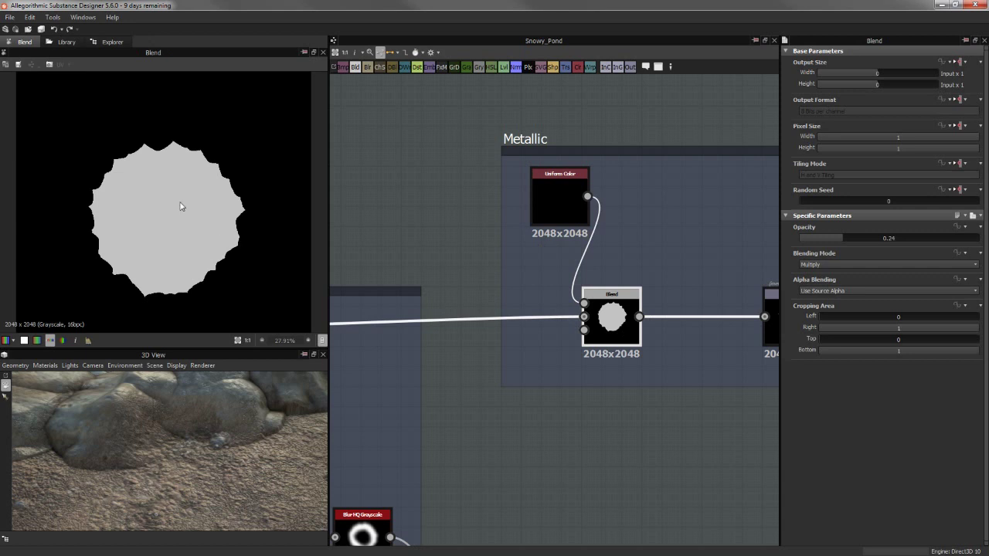
{"action": "middle_click_drag", "start_coordinate": [541, 232], "coordinate": [523, 197]}
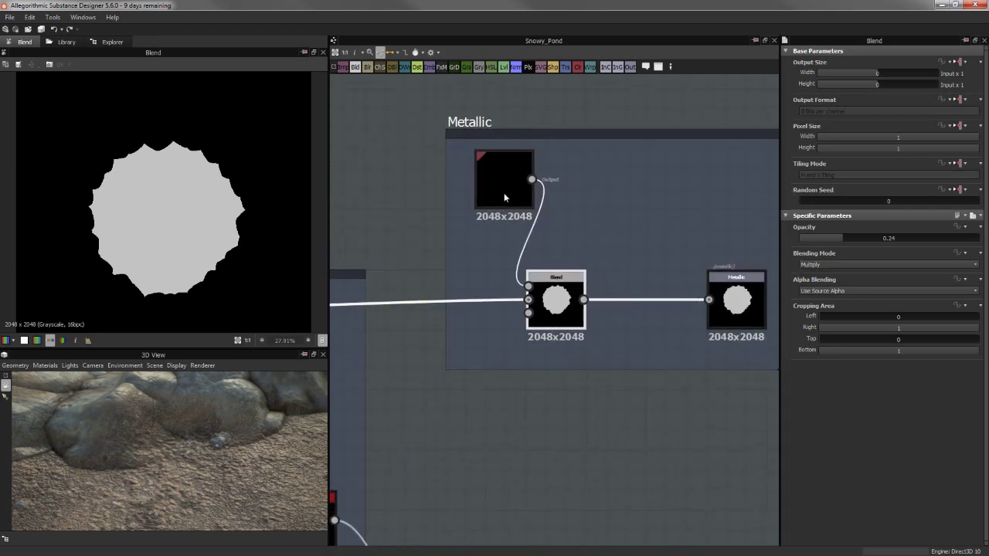
{"action": "double_click", "coordinate": [483, 183]}
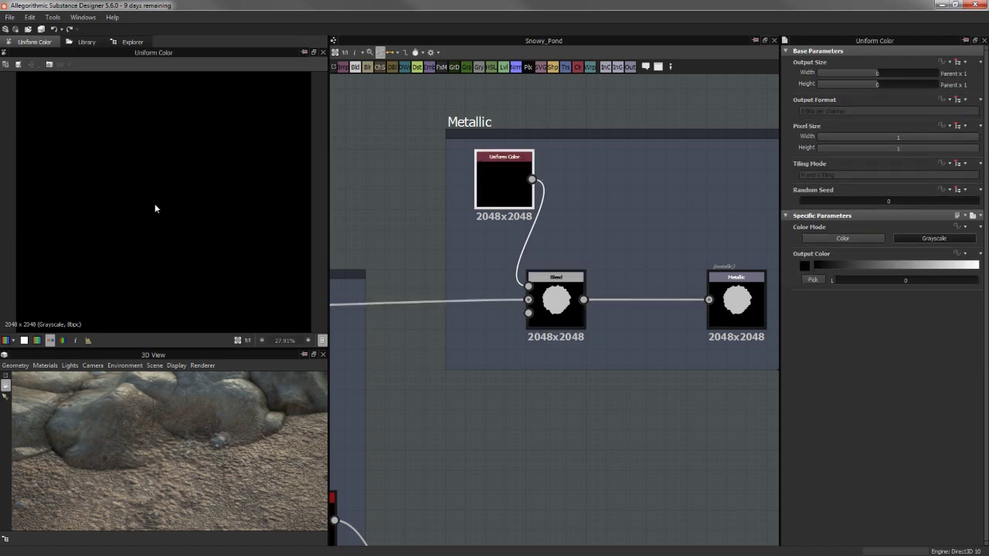
{"action": "left_click", "coordinate": [557, 305]}
Try Metallic blend opacity 1, then about 0.07, orbiting the 3D view around the pond
{"action": "left_click_drag", "start_coordinate": [850, 238], "coordinate": [978, 238]}
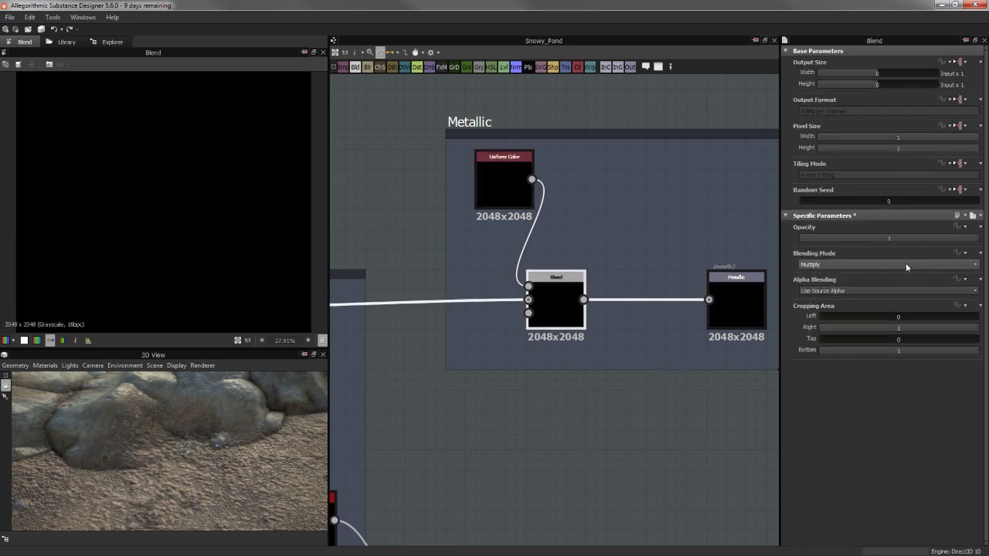
{"action": "left_click_drag", "start_coordinate": [901, 238], "coordinate": [809, 238]}
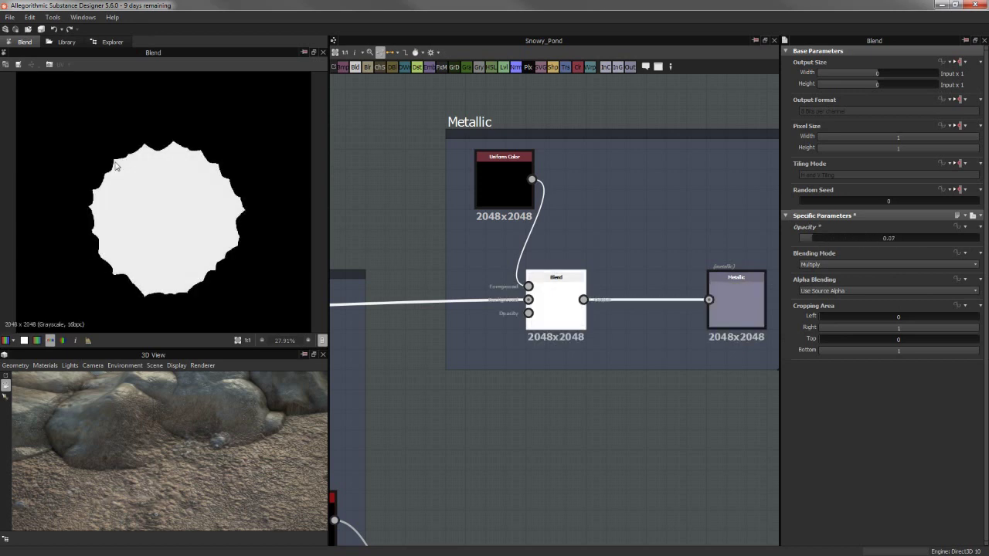
{"action": "mouse_move", "coordinate": [142, 454]}
{"action": "left_mouse_down"}
{"action": "mouse_move", "coordinate": [157, 484]}
{"action": "mouse_move", "coordinate": [184, 446]}
{"action": "mouse_move", "coordinate": [216, 435]}
{"action": "left_mouse_up"}
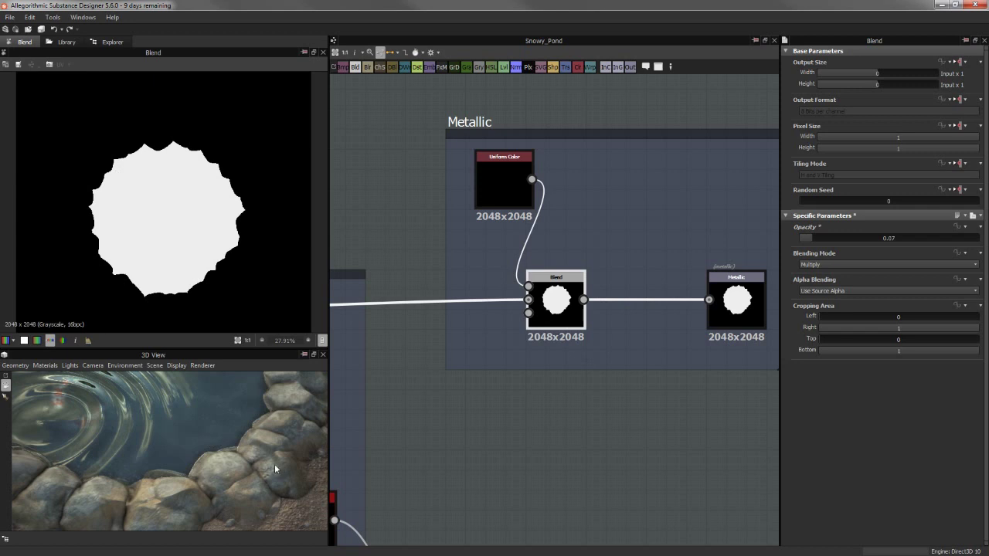
{"action": "left_click_drag", "start_coordinate": [274, 465], "coordinate": [268, 459]}
{"action": "mouse_move", "coordinate": [207, 460]}
{"action": "left_mouse_down"}
{"action": "mouse_move", "coordinate": [272, 454]}
{"action": "mouse_move", "coordinate": [194, 458]}
{"action": "left_mouse_up"}
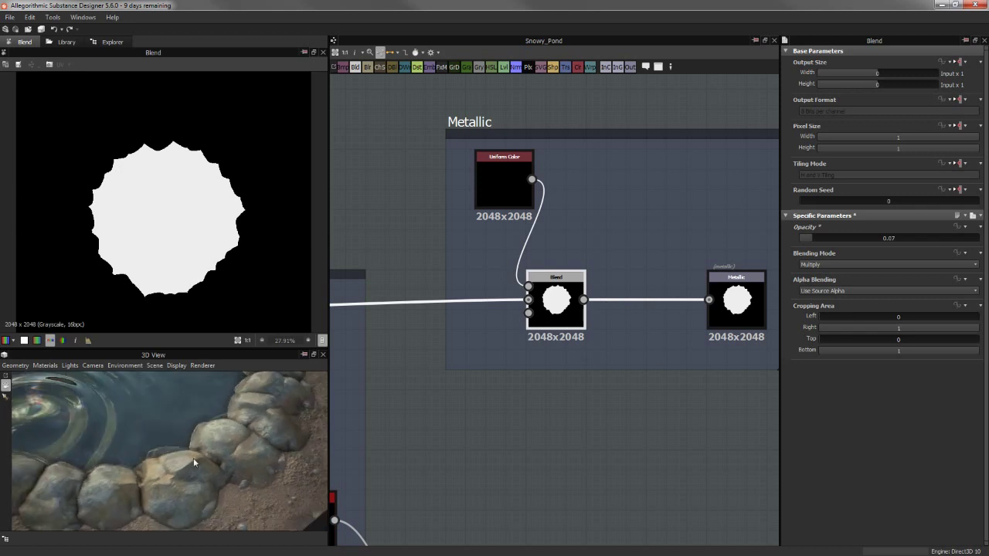
{"action": "mouse_move", "coordinate": [114, 418]}
{"action": "left_mouse_down"}
{"action": "mouse_move", "coordinate": [145, 420]}
{"action": "mouse_move", "coordinate": [75, 435]}
{"action": "mouse_move", "coordinate": [108, 419]}
{"action": "mouse_move", "coordinate": [334, 415]}
{"action": "left_mouse_up"}
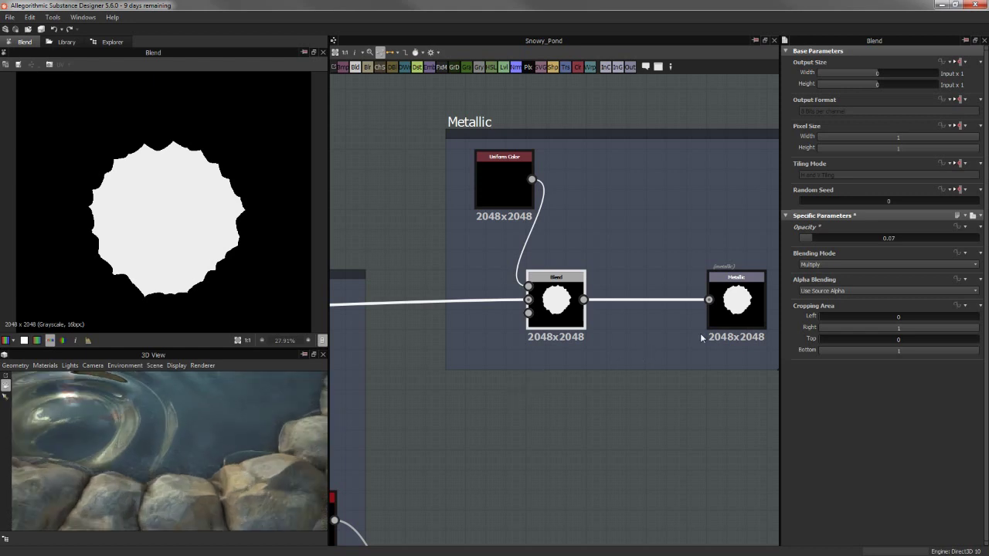
Raise the opacity again, then enter 0.07 and check the rippled water in 3D
{"action": "left_click_drag", "start_coordinate": [812, 241], "coordinate": [983, 240]}
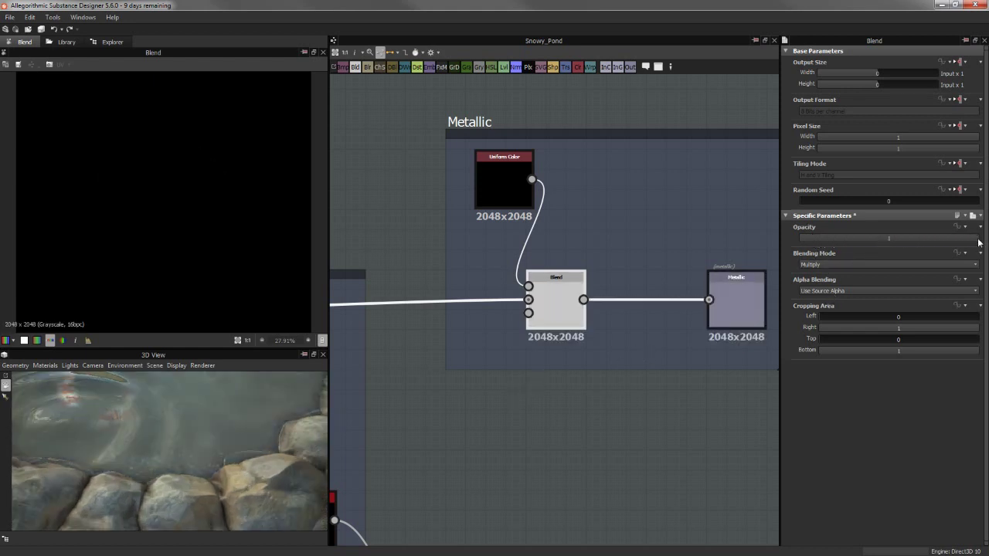
{"action": "mouse_move", "coordinate": [139, 411]}
{"action": "left_mouse_down"}
{"action": "mouse_move", "coordinate": [151, 424]}
{"action": "mouse_move", "coordinate": [50, 474]}
{"action": "mouse_move", "coordinate": [46, 520]}
{"action": "mouse_move", "coordinate": [184, 441]}
{"action": "mouse_move", "coordinate": [208, 457]}
{"action": "mouse_move", "coordinate": [246, 388]}
{"action": "mouse_move", "coordinate": [196, 439]}
{"action": "mouse_move", "coordinate": [207, 516]}
{"action": "mouse_move", "coordinate": [227, 437]}
{"action": "mouse_move", "coordinate": [220, 401]}
{"action": "mouse_move", "coordinate": [177, 426]}
{"action": "mouse_move", "coordinate": [145, 399]}
{"action": "mouse_move", "coordinate": [107, 398]}
{"action": "mouse_move", "coordinate": [122, 407]}
{"action": "mouse_move", "coordinate": [303, 406]}
{"action": "left_mouse_up"}
{"action": "scroll", "coordinate": [227, 438], "scroll_direction": "down", "scroll_amount": 2}
{"action": "scroll", "coordinate": [221, 416], "scroll_direction": "down", "scroll_amount": 2}
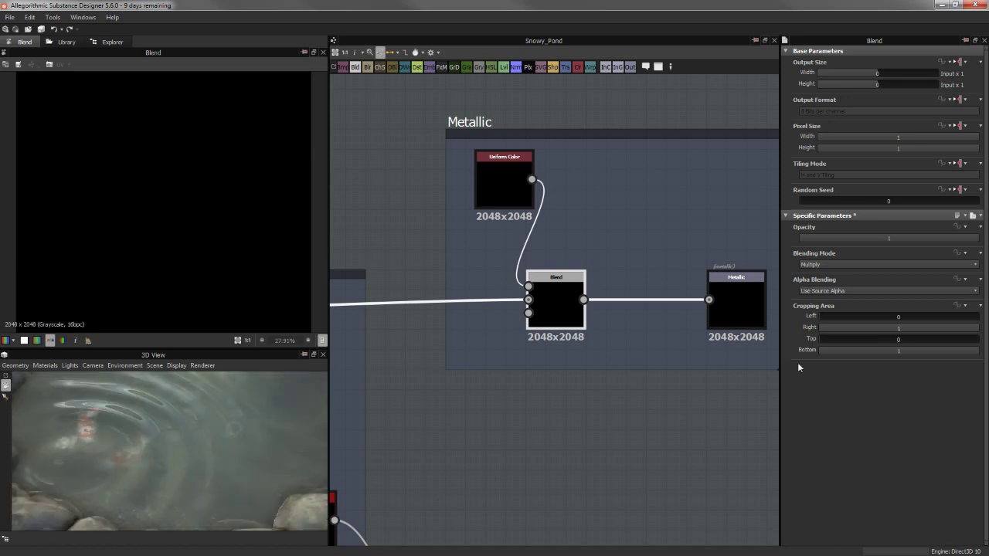
{"action": "type", "text": "0.07"}
{"action": "key", "text": "Return"}
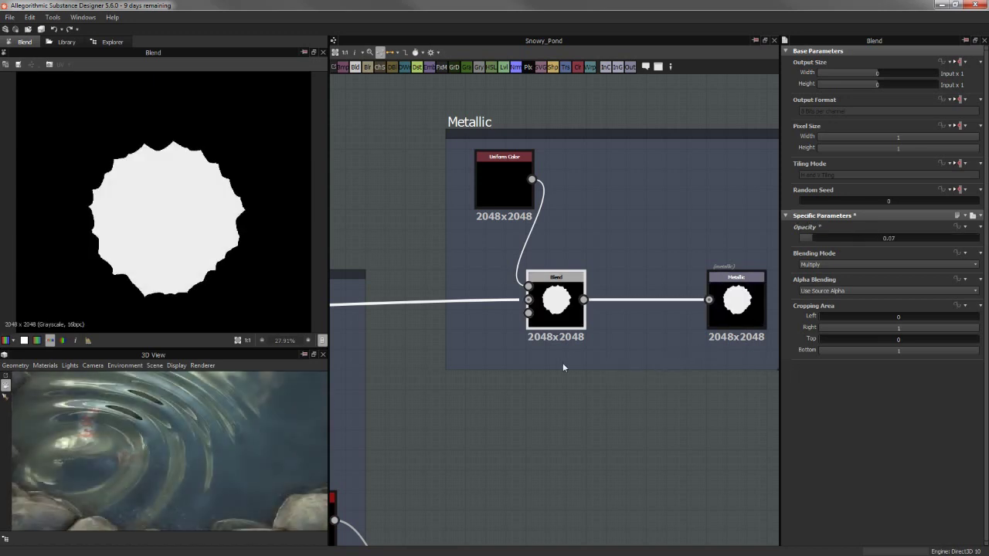
{"action": "mouse_move", "coordinate": [247, 430]}
{"action": "left_mouse_down"}
{"action": "mouse_move", "coordinate": [190, 487]}
{"action": "mouse_move", "coordinate": [183, 457]}
{"action": "left_mouse_up"}
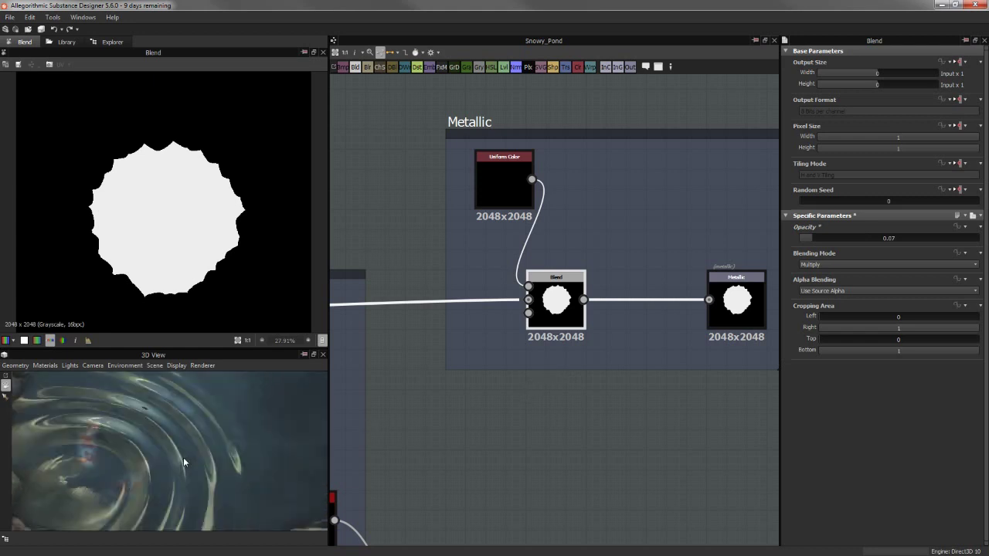
Try 0.13 opacity, then settle back on 0.24 while inspecting the pond water
{"action": "key", "text": "ctrl+z"}
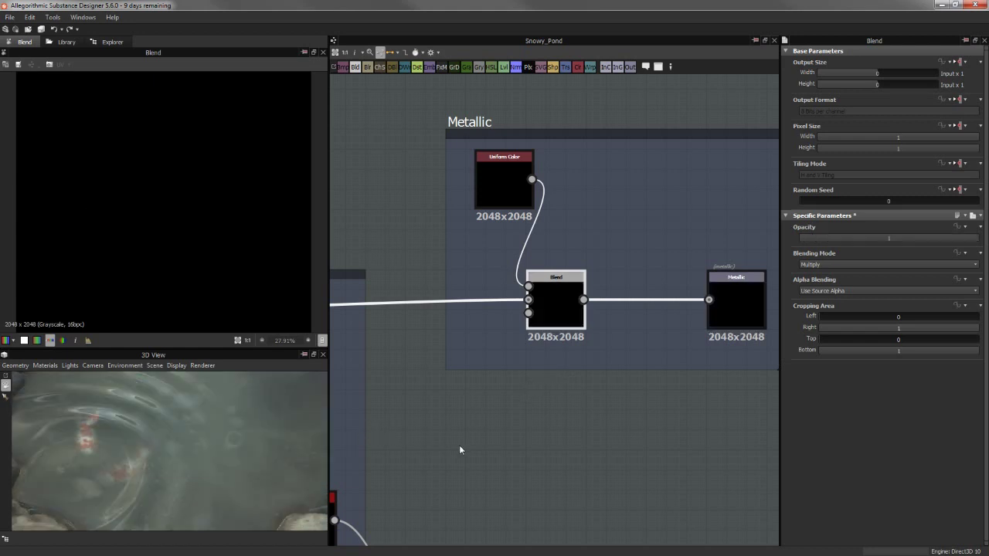
{"action": "key", "text": "ctrl+y"}
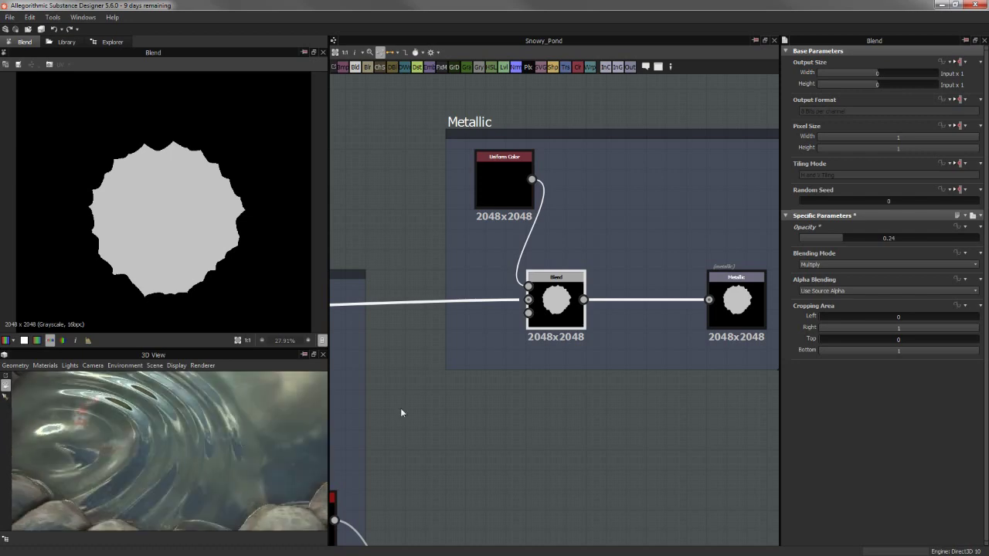
{"action": "left_click", "coordinate": [822, 238]}
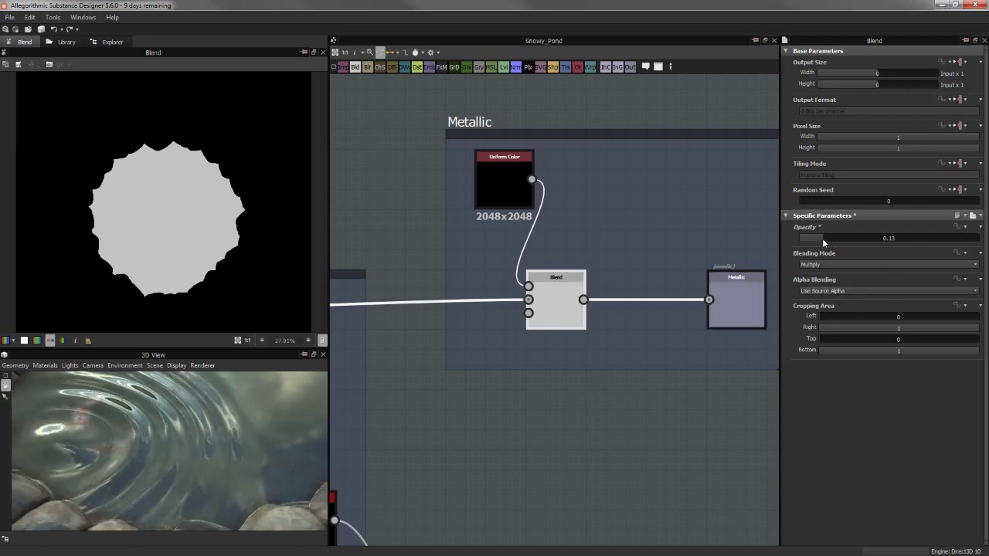
{"action": "mouse_move", "coordinate": [239, 491]}
{"action": "left_mouse_down"}
{"action": "mouse_move", "coordinate": [229, 507]}
{"action": "mouse_move", "coordinate": [224, 484]}
{"action": "left_mouse_up"}
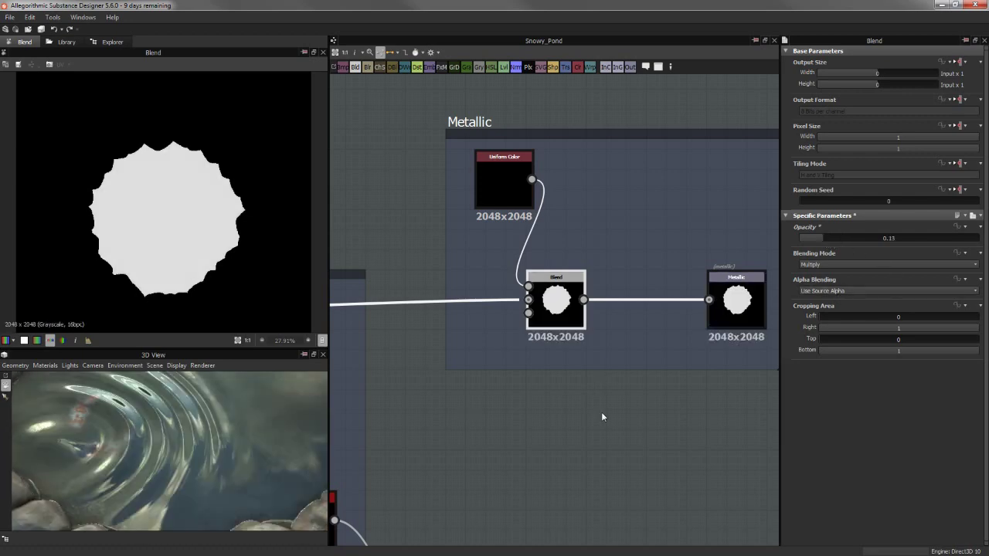
{"action": "key", "text": "ctrl+z"}
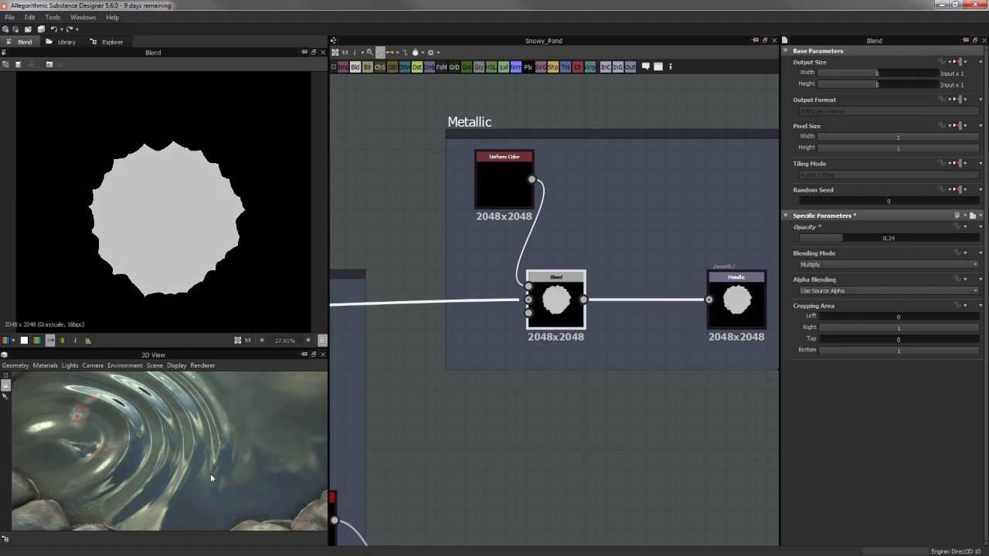
{"action": "mouse_move", "coordinate": [210, 474]}
{"action": "left_mouse_down"}
{"action": "mouse_move", "coordinate": [213, 430]}
{"action": "mouse_move", "coordinate": [231, 466]}
{"action": "left_mouse_up"}
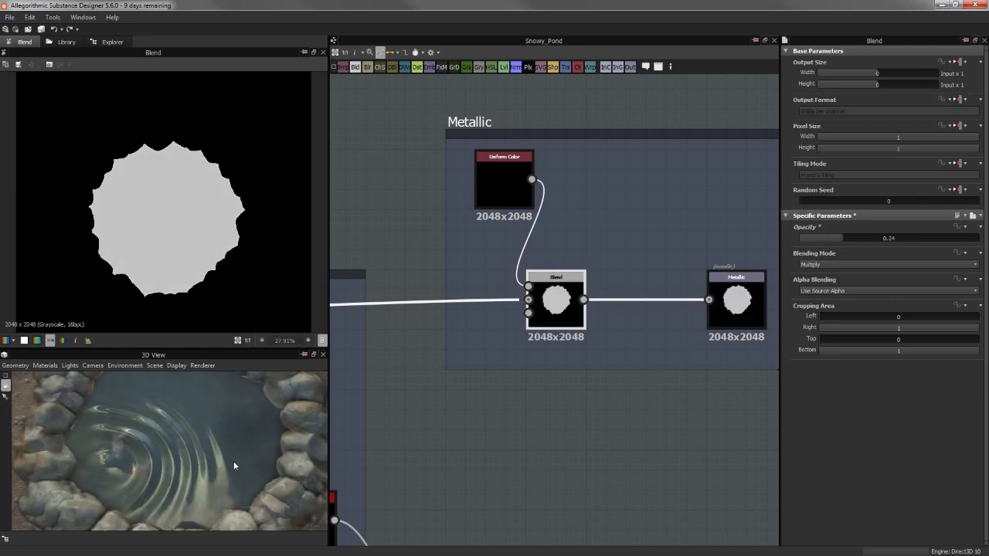
{"action": "scroll", "coordinate": [234, 462], "scroll_direction": "down", "scroll_amount": 3}
Zoom out and pan the Snowy_Pond graph up to show all the node frames
{"action": "scroll", "coordinate": [711, 389], "scroll_direction": "down", "scroll_amount": 2}
{"action": "scroll", "coordinate": [711, 389], "scroll_direction": "down", "scroll_amount": 2}
{"action": "middle_click_drag", "start_coordinate": [711, 390], "coordinate": [587, 394]}
{"action": "scroll", "coordinate": [589, 405], "scroll_direction": "down", "scroll_amount": 3}
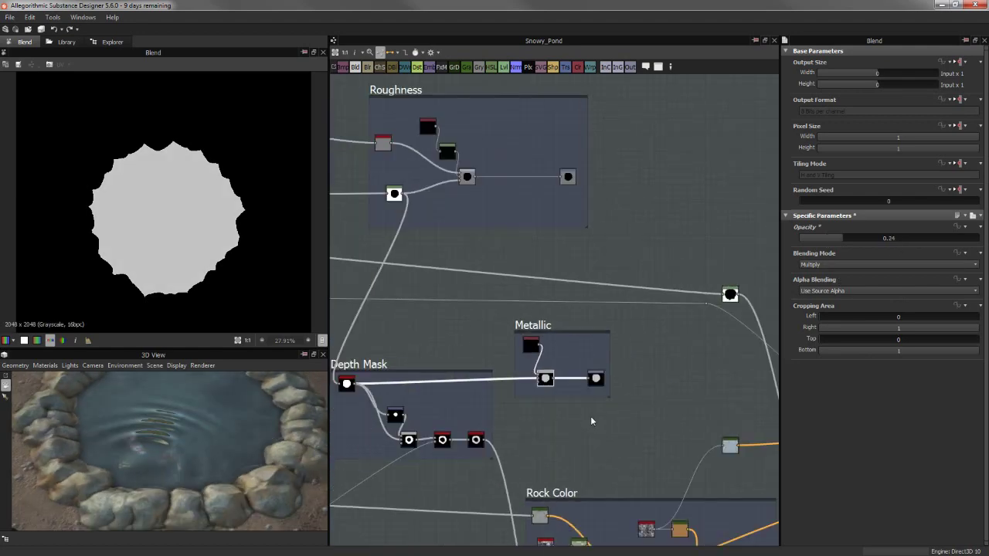
{"action": "scroll", "coordinate": [595, 425], "scroll_direction": "down", "scroll_amount": 2}
{"action": "scroll", "coordinate": [723, 329], "scroll_direction": "up", "scroll_amount": 1}
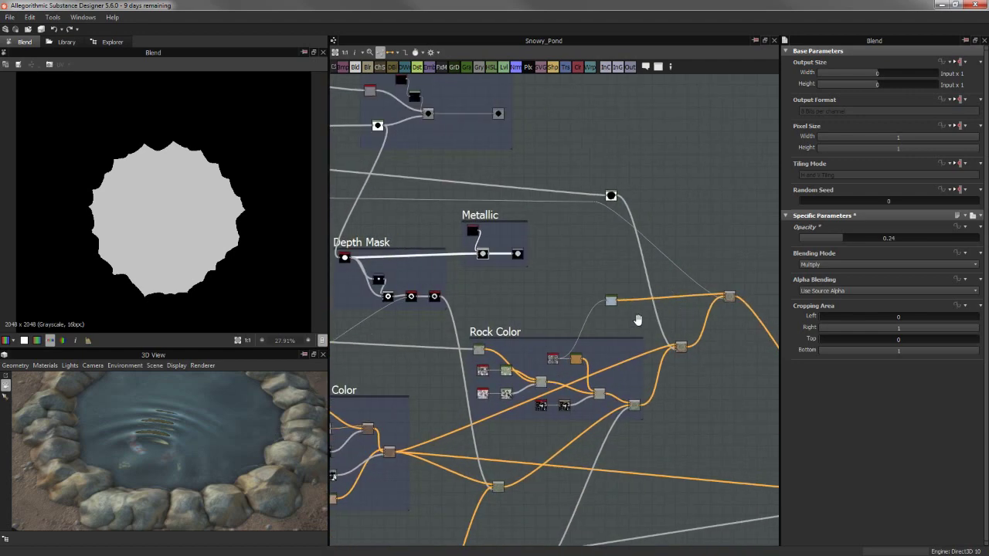
{"action": "scroll", "coordinate": [513, 323], "scroll_direction": "down", "scroll_amount": 2}
{"action": "middle_click_drag", "start_coordinate": [513, 323], "coordinate": [531, 162]}
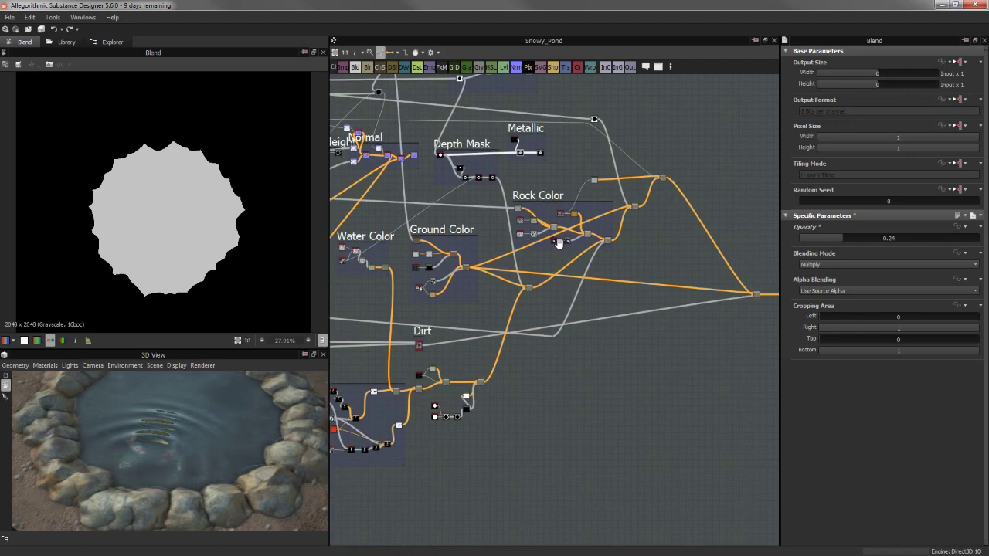
{"action": "scroll", "coordinate": [565, 294], "scroll_direction": "down", "scroll_amount": 1}
{"action": "scroll", "coordinate": [565, 294], "scroll_direction": "down", "scroll_amount": 1}
{"action": "scroll", "coordinate": [437, 266], "scroll_direction": "up", "scroll_amount": 2}
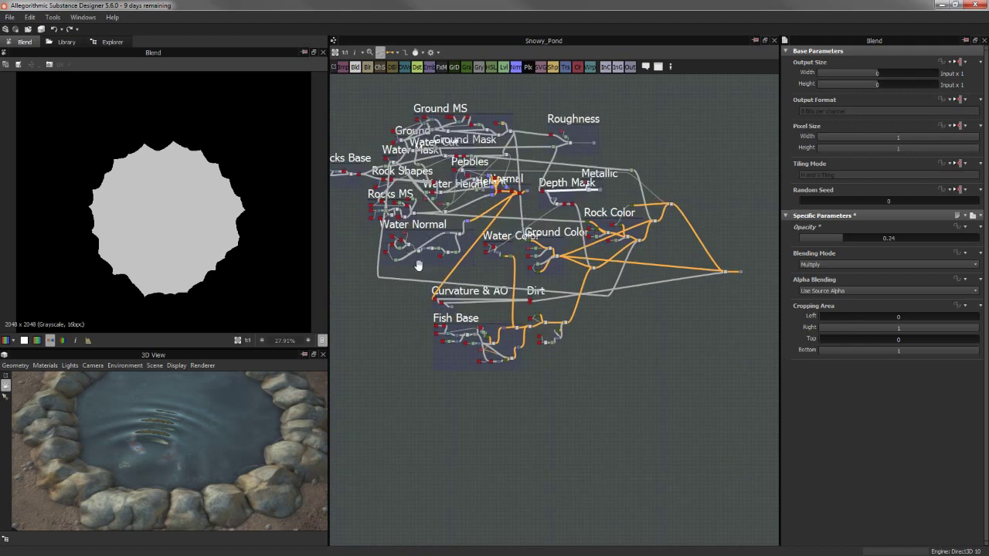
{"action": "scroll", "coordinate": [436, 265], "scroll_direction": "up", "scroll_amount": 1}
{"action": "scroll", "coordinate": [437, 265], "scroll_direction": "up", "scroll_amount": 1}
{"action": "scroll", "coordinate": [437, 265], "scroll_direction": "up", "scroll_amount": 2}
{"action": "scroll", "coordinate": [410, 208], "scroll_direction": "down", "scroll_amount": 1}
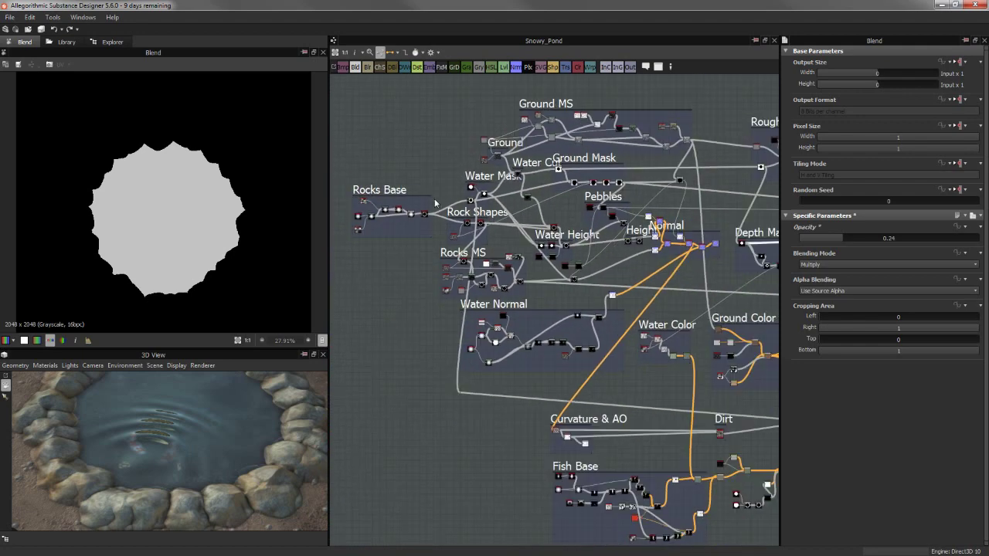
Pan past the Rocks Base, Rock Shapes and Ground frames, then zoom in on Height and Normal
{"action": "middle_click_drag", "start_coordinate": [464, 242], "coordinate": [428, 253]}
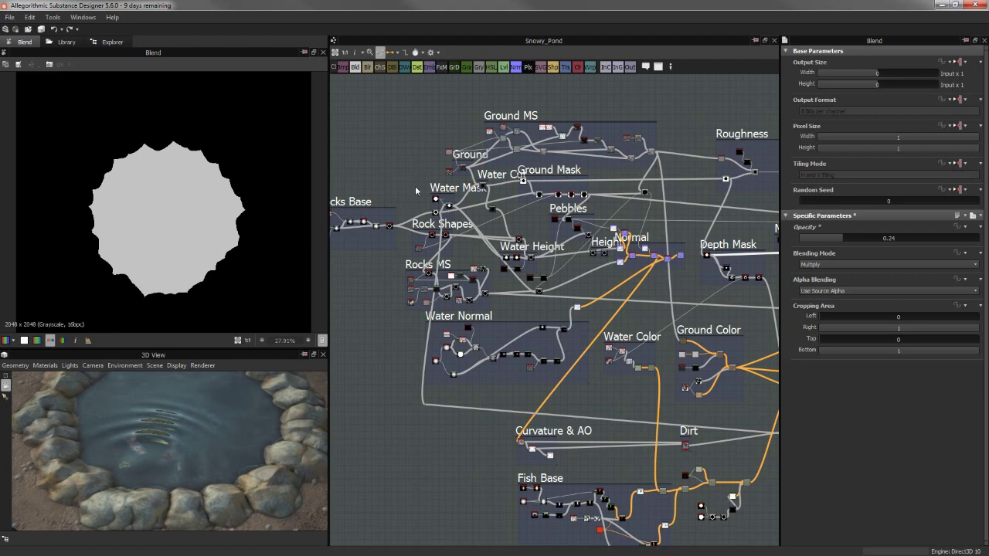
{"action": "middle_click_drag", "start_coordinate": [415, 185], "coordinate": [418, 189]}
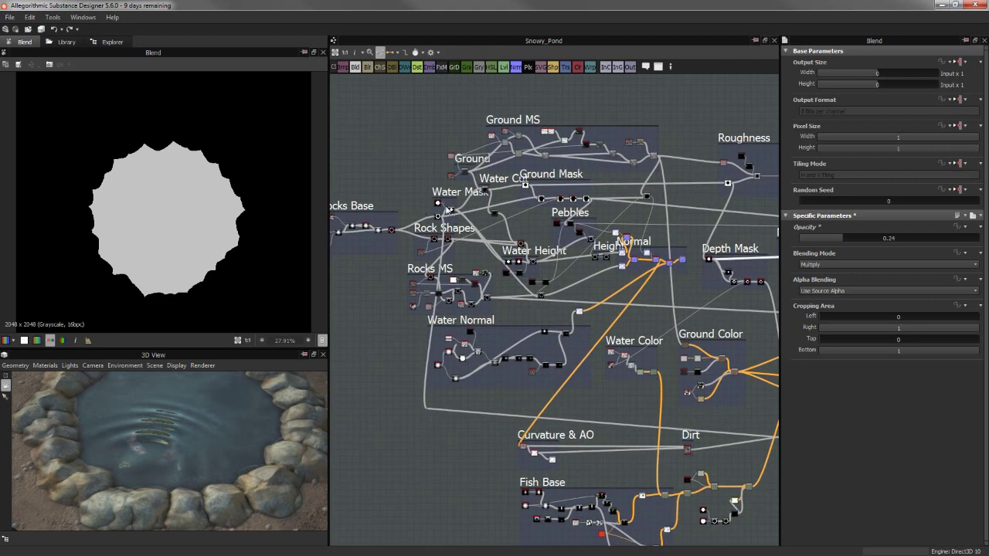
{"action": "middle_click_drag", "start_coordinate": [443, 207], "coordinate": [454, 214]}
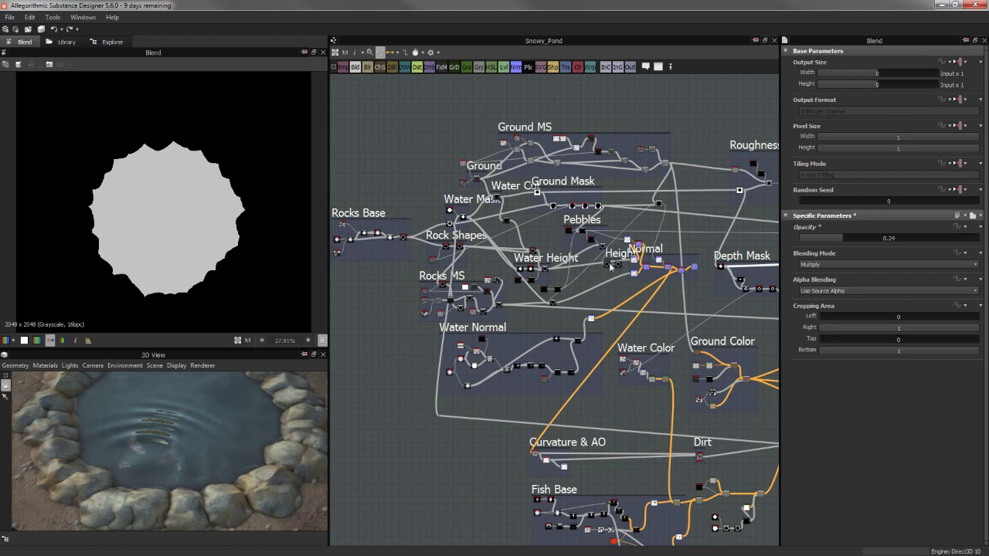
{"action": "scroll", "coordinate": [610, 266], "scroll_direction": "up", "scroll_amount": 2}
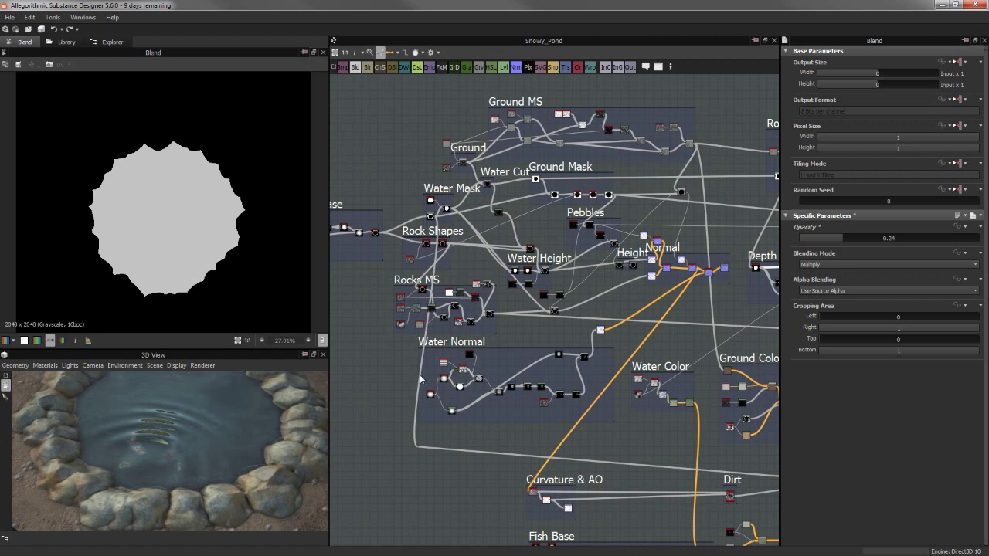
{"action": "middle_click_drag", "start_coordinate": [435, 342], "coordinate": [446, 361]}
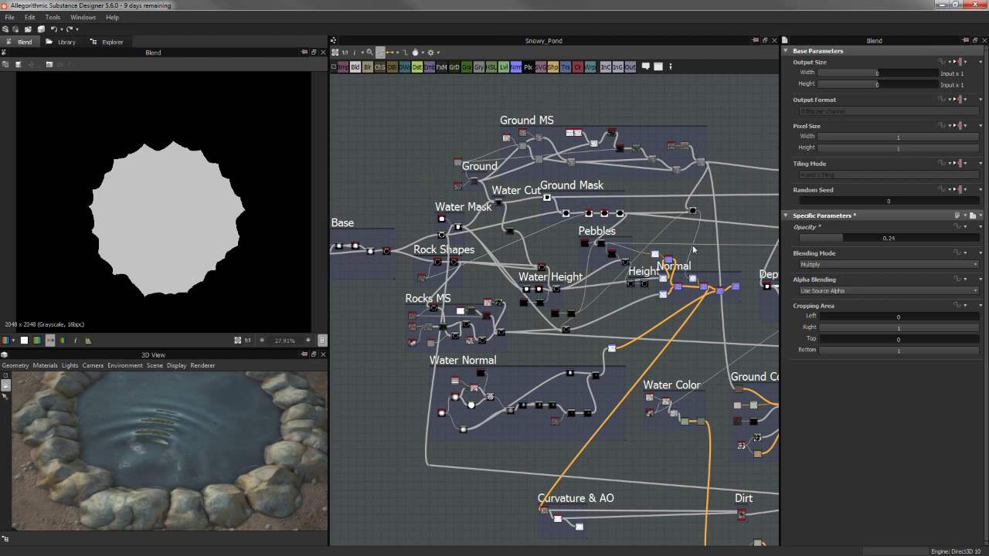
{"action": "scroll", "coordinate": [622, 301], "scroll_direction": "up", "scroll_amount": 1}
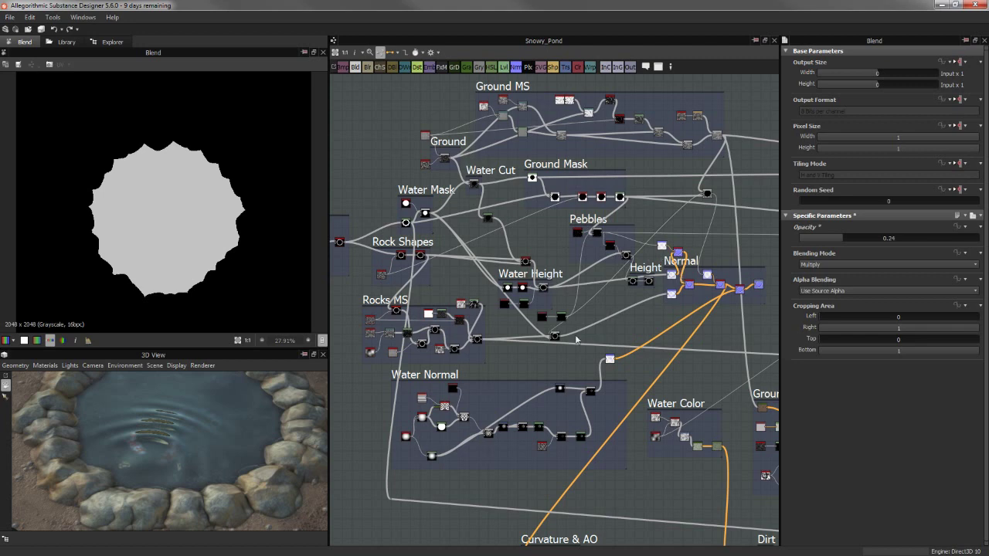
{"action": "scroll", "coordinate": [575, 339], "scroll_direction": "down", "scroll_amount": 1}
{"action": "scroll", "coordinate": [558, 274], "scroll_direction": "up", "scroll_amount": 1}
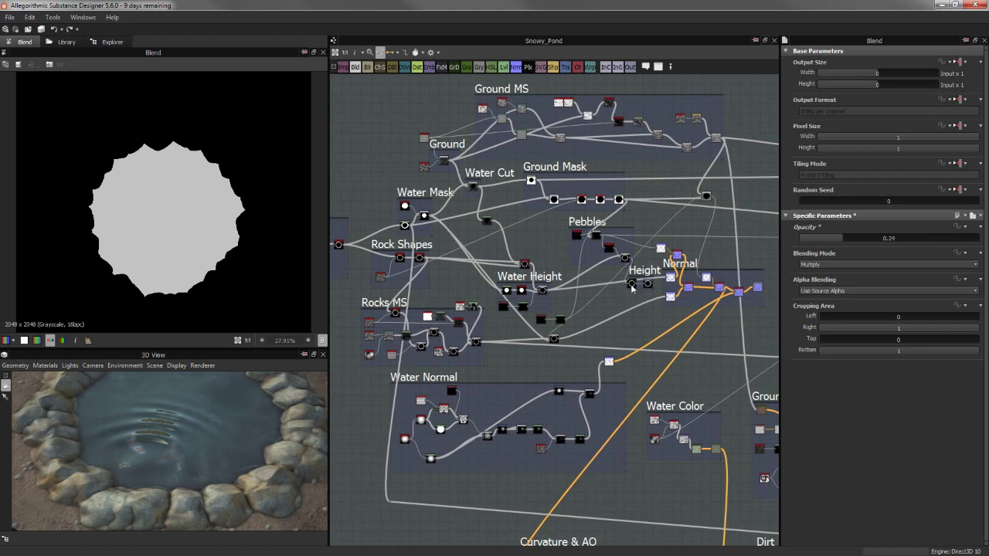
{"action": "scroll", "coordinate": [653, 280], "scroll_direction": "up", "scroll_amount": 2}
{"action": "scroll", "coordinate": [653, 279], "scroll_direction": "up", "scroll_amount": 2}
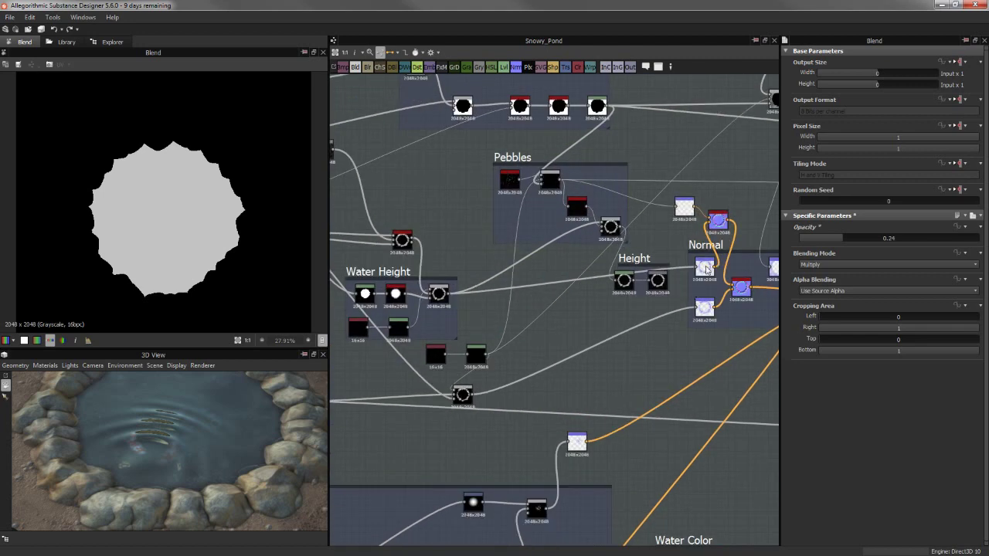
{"action": "left_click", "coordinate": [707, 269]}
{"action": "double_click", "coordinate": [707, 269]}
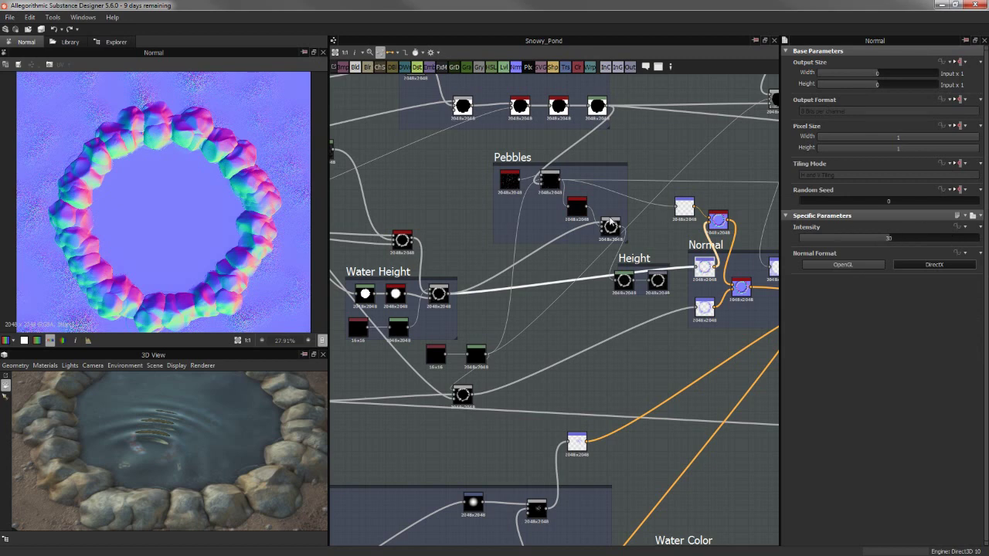
{"action": "middle_click_drag", "start_coordinate": [610, 226], "coordinate": [591, 228]}
{"action": "scroll", "coordinate": [194, 165], "scroll_direction": "up", "scroll_amount": 1}
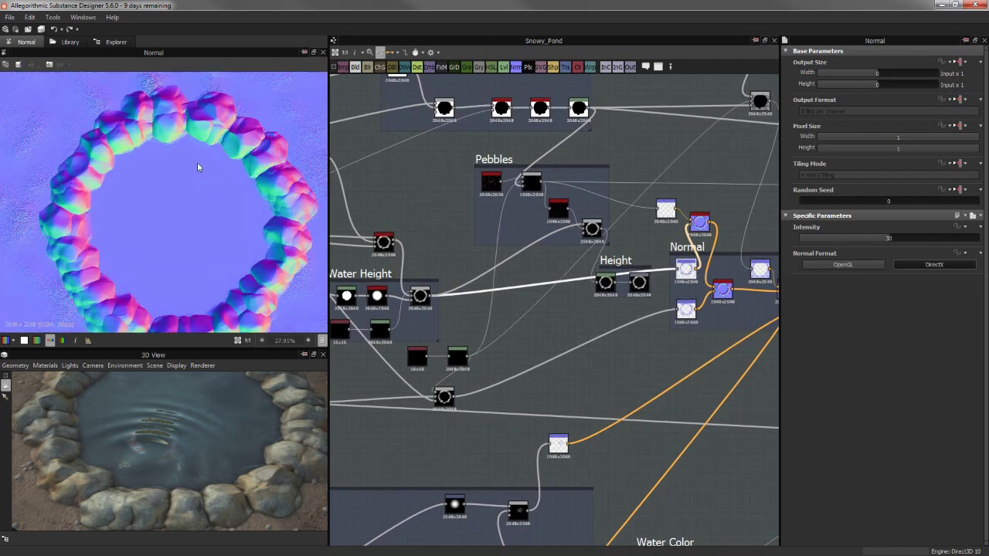
{"action": "scroll", "coordinate": [199, 256], "scroll_direction": "up", "scroll_amount": 2}
{"action": "scroll", "coordinate": [241, 186], "scroll_direction": "up", "scroll_amount": 2}
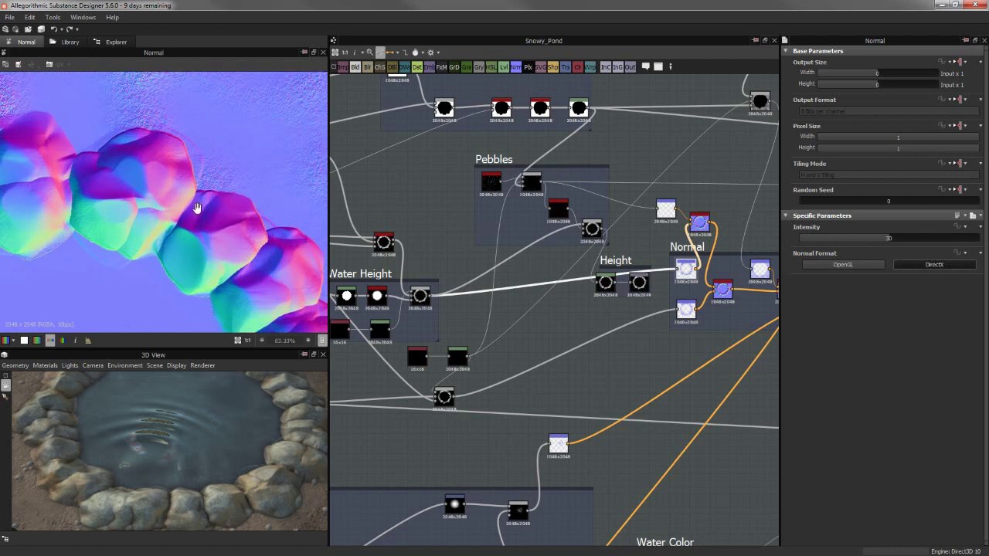
{"action": "scroll", "coordinate": [197, 208], "scroll_direction": "up", "scroll_amount": 3}
{"action": "scroll", "coordinate": [120, 226], "scroll_direction": "up", "scroll_amount": 2}
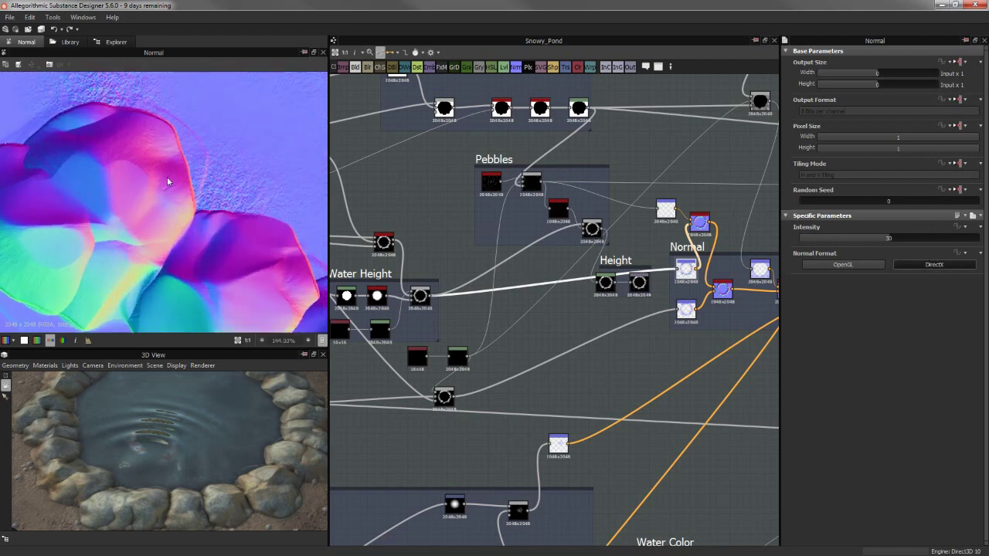
{"action": "scroll", "coordinate": [110, 232], "scroll_direction": "down", "scroll_amount": 3}
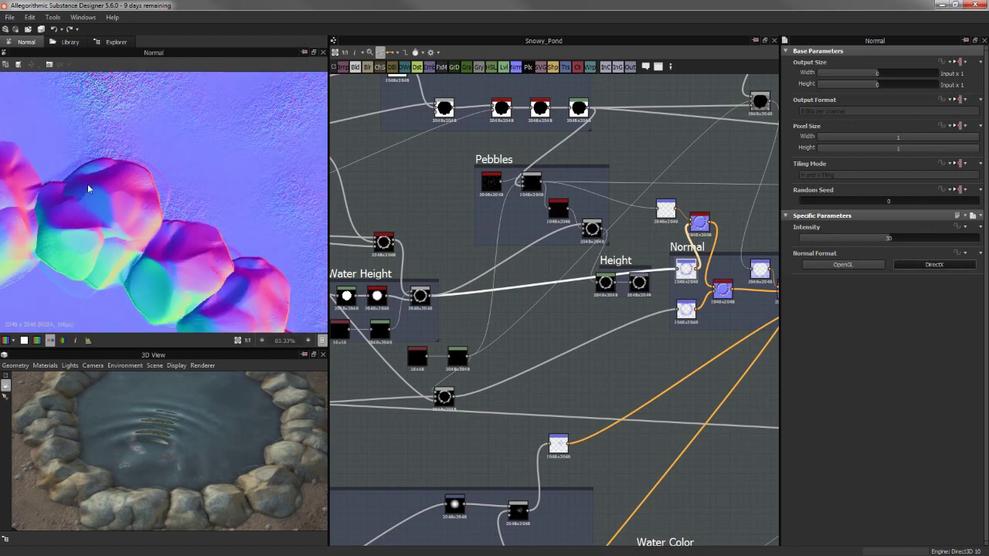
{"action": "mouse_move", "coordinate": [217, 299]}
{"action": "middle_mouse_down"}
{"action": "mouse_move", "coordinate": [178, 162]}
{"action": "mouse_move", "coordinate": [194, 205]}
{"action": "middle_mouse_up"}
{"action": "scroll", "coordinate": [172, 152], "scroll_direction": "up", "scroll_amount": 1}
{"action": "scroll", "coordinate": [172, 152], "scroll_direction": "up", "scroll_amount": 1}
{"action": "scroll", "coordinate": [172, 152], "scroll_direction": "up", "scroll_amount": 1}
{"action": "scroll", "coordinate": [194, 206], "scroll_direction": "down", "scroll_amount": 1}
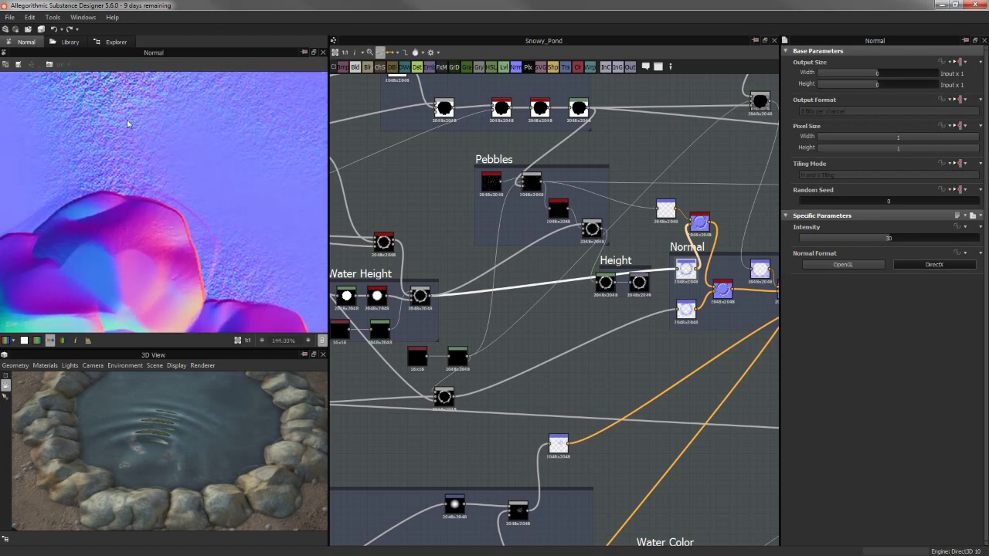
{"action": "middle_click_drag", "start_coordinate": [134, 191], "coordinate": [202, 133]}
{"action": "scroll", "coordinate": [191, 184], "scroll_direction": "up", "scroll_amount": 2}
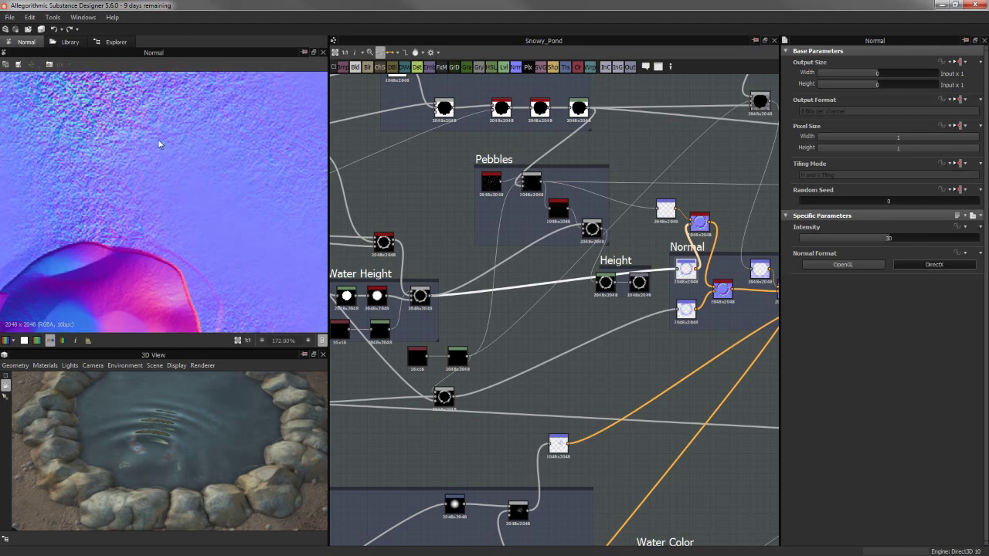
{"action": "scroll", "coordinate": [207, 260], "scroll_direction": "down", "scroll_amount": 5}
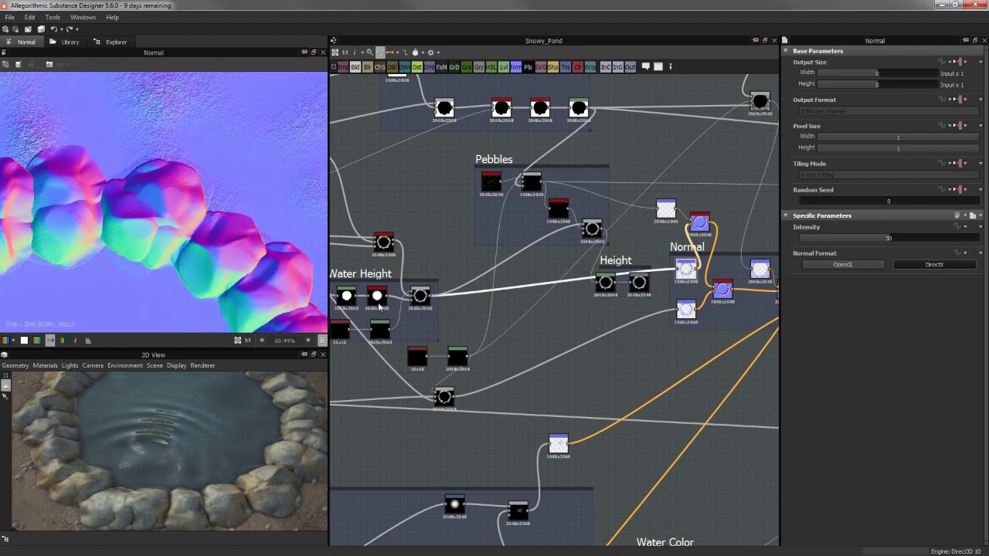
{"action": "scroll", "coordinate": [564, 307], "scroll_direction": "down", "scroll_amount": 3}
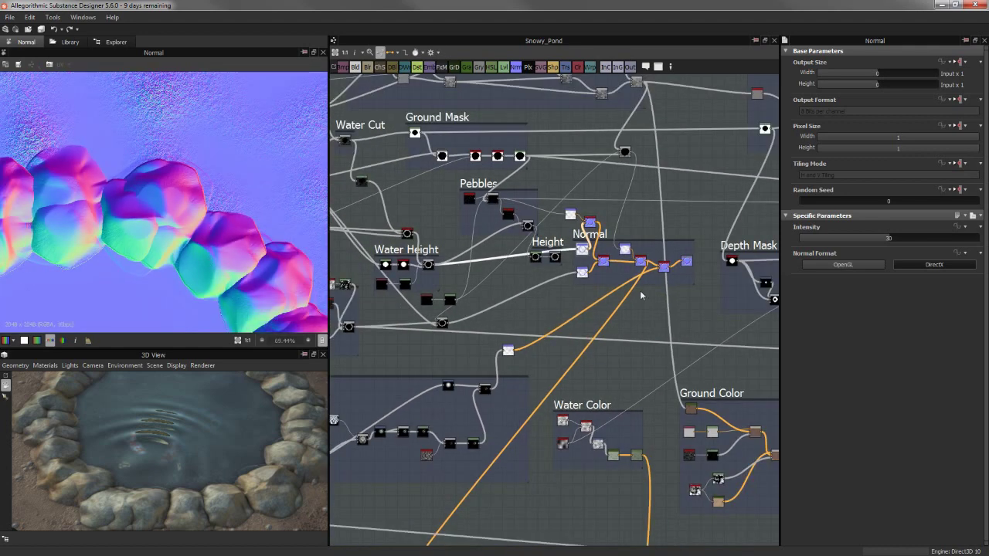
Pan the graph from the Water Normal frame to the Metallic, Rock and Rock Color frames
{"action": "scroll", "coordinate": [550, 357], "scroll_direction": "up", "scroll_amount": 1}
{"action": "scroll", "coordinate": [488, 230], "scroll_direction": "up", "scroll_amount": 1}
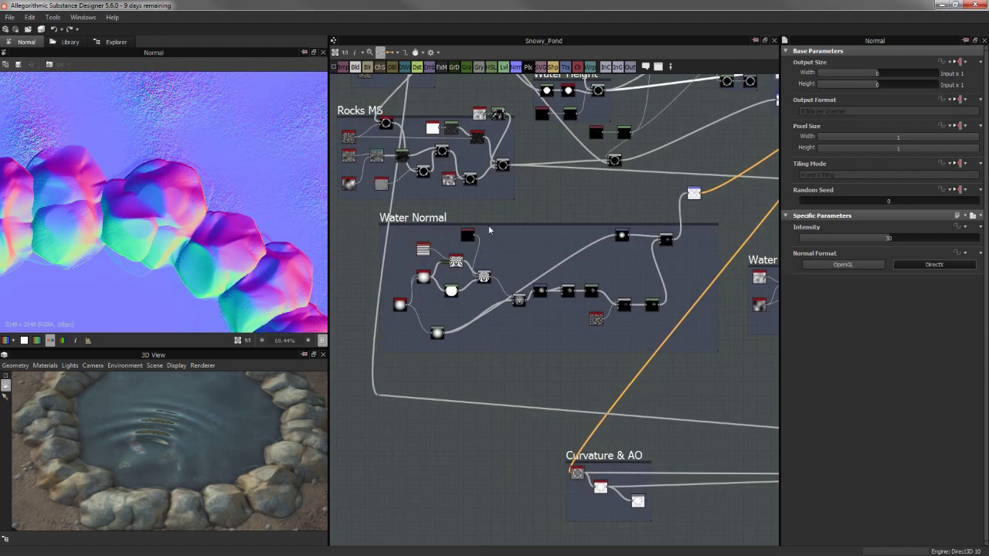
{"action": "middle_click_drag", "start_coordinate": [583, 327], "coordinate": [548, 344]}
{"action": "scroll", "coordinate": [144, 426], "scroll_direction": "up", "scroll_amount": 2}
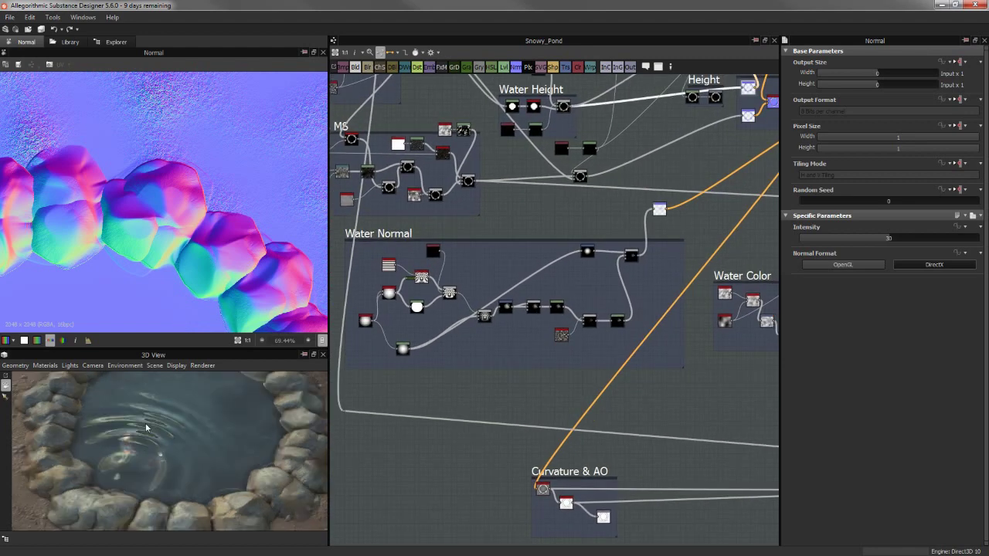
{"action": "scroll", "coordinate": [155, 424], "scroll_direction": "up", "scroll_amount": 1}
{"action": "scroll", "coordinate": [141, 427], "scroll_direction": "up", "scroll_amount": 2}
{"action": "mouse_move", "coordinate": [142, 427]}
{"action": "left_mouse_down"}
{"action": "mouse_move", "coordinate": [124, 450]}
{"action": "mouse_move", "coordinate": [189, 433]}
{"action": "left_mouse_up"}
{"action": "scroll", "coordinate": [518, 355], "scroll_direction": "down", "scroll_amount": 3}
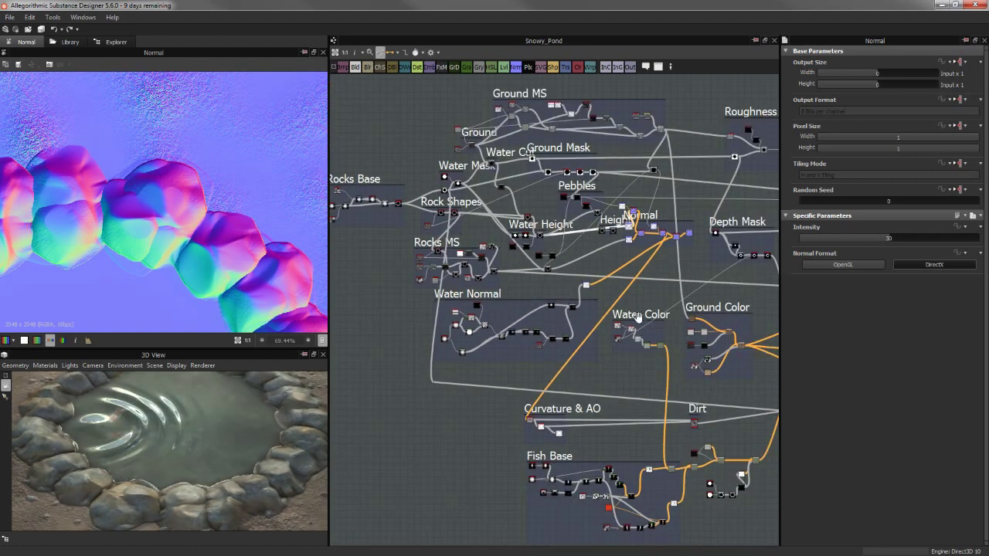
{"action": "mouse_move", "coordinate": [638, 317]}
{"action": "middle_mouse_down"}
{"action": "mouse_move", "coordinate": [628, 248]}
{"action": "mouse_move", "coordinate": [559, 246]}
{"action": "middle_mouse_up"}
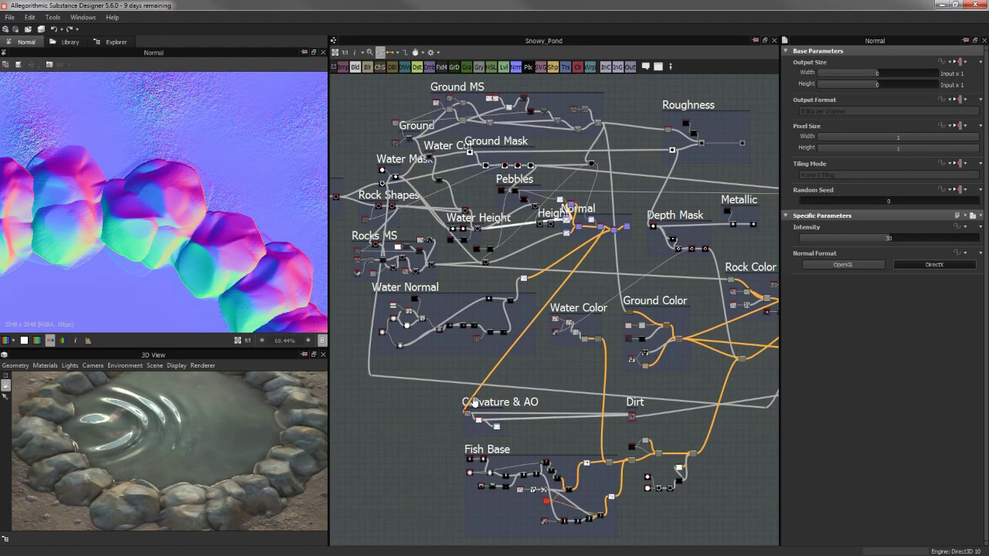
{"action": "mouse_move", "coordinate": [463, 387]}
{"action": "middle_mouse_down"}
{"action": "mouse_move", "coordinate": [425, 382]}
{"action": "mouse_move", "coordinate": [421, 359]}
{"action": "mouse_move", "coordinate": [444, 399]}
{"action": "middle_mouse_up"}
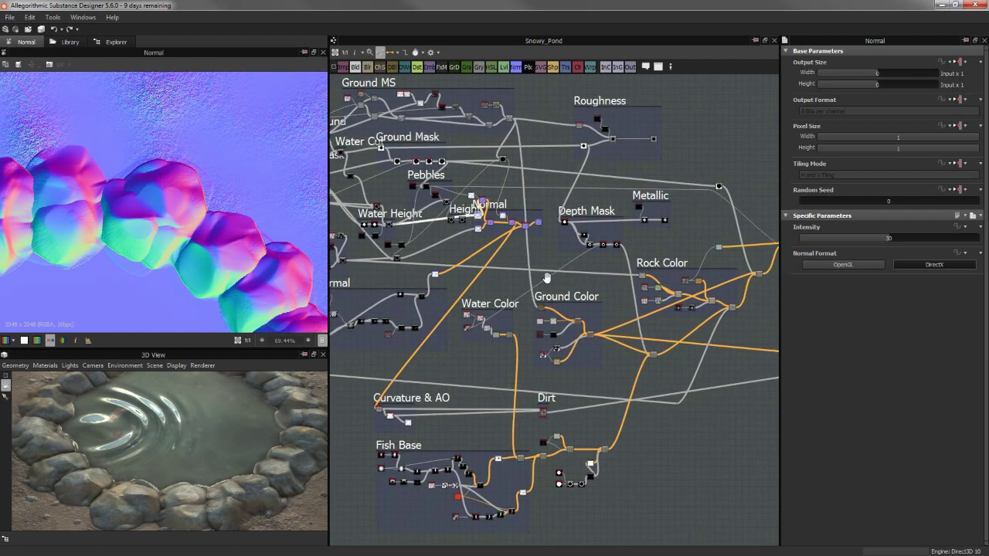
{"action": "middle_click_drag", "start_coordinate": [548, 242], "coordinate": [563, 261]}
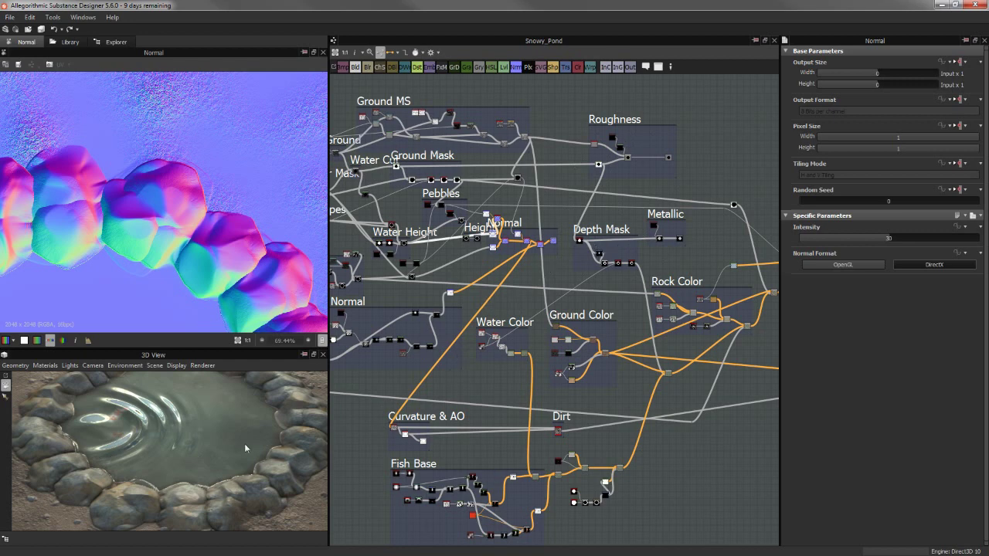
Orbit the 3D view from top-down to an angled view of the rippled pond
{"action": "left_click_drag", "start_coordinate": [244, 443], "coordinate": [235, 445]}
{"action": "mouse_move", "coordinate": [222, 479]}
{"action": "left_mouse_down"}
{"action": "mouse_move", "coordinate": [208, 488]}
{"action": "mouse_move", "coordinate": [214, 513]}
{"action": "mouse_move", "coordinate": [205, 399]}
{"action": "left_mouse_up"}
{"action": "left_click_drag", "start_coordinate": [185, 464], "coordinate": [193, 433]}
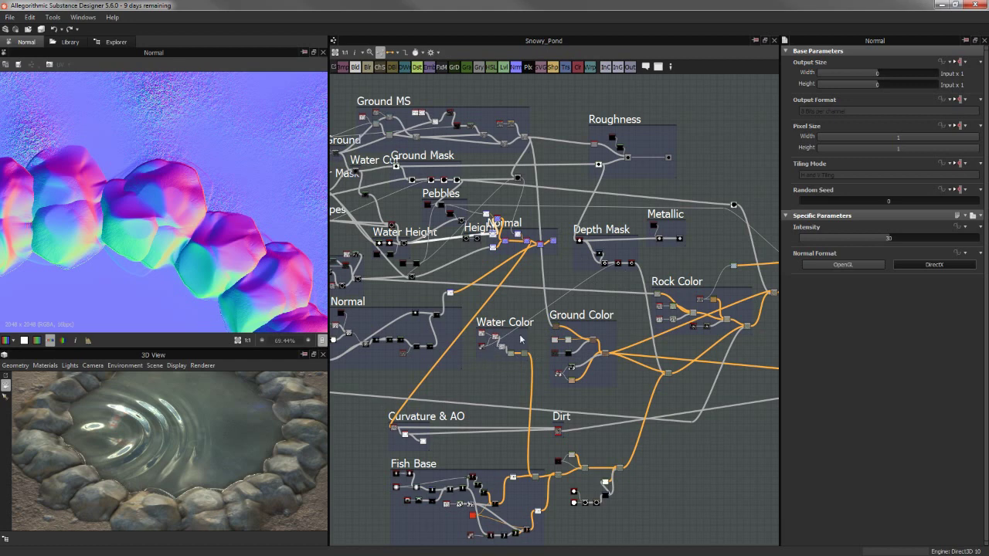
{"action": "scroll", "coordinate": [500, 349], "scroll_direction": "up", "scroll_amount": 1}
{"action": "scroll", "coordinate": [507, 431], "scroll_direction": "down", "scroll_amount": 2}
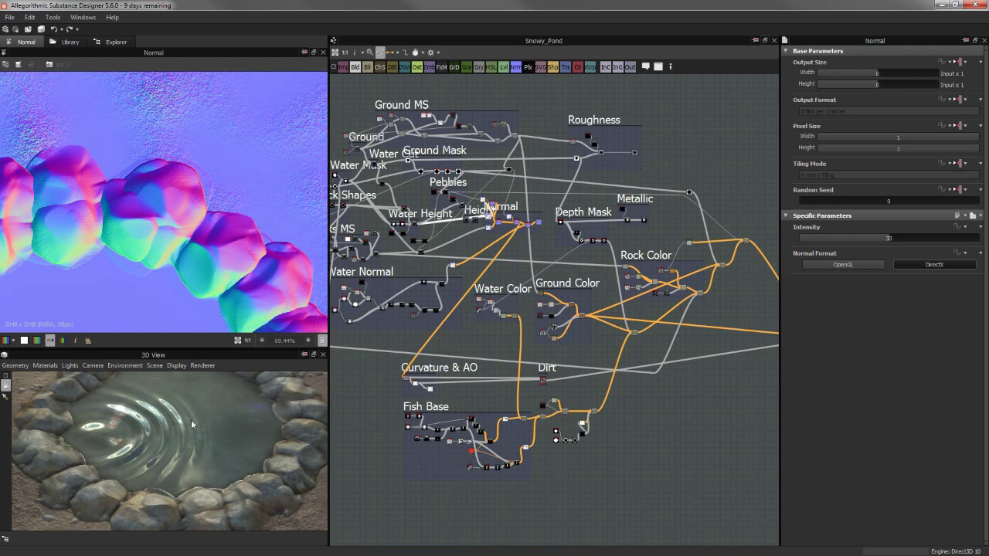
{"action": "scroll", "coordinate": [170, 440], "scroll_direction": "up", "scroll_amount": 3}
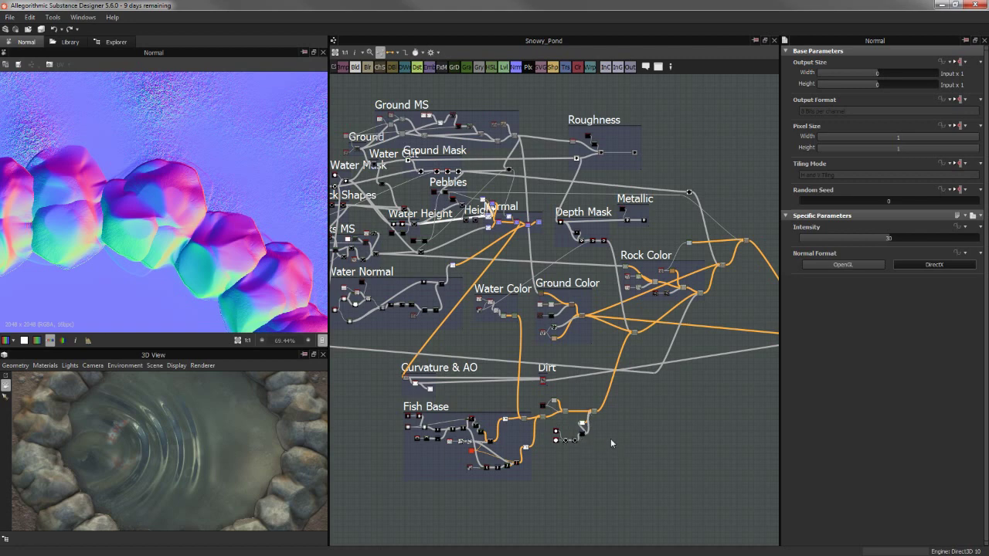
Pan the graph right to reveal the output nodes beyond Rock Color
{"action": "middle_click_drag", "start_coordinate": [610, 438], "coordinate": [590, 444]}
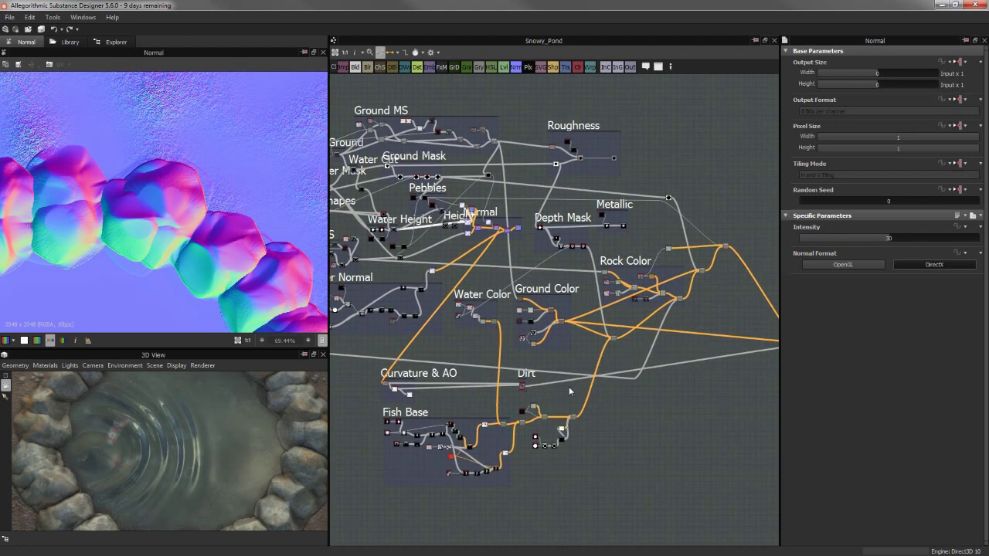
{"action": "middle_click_drag", "start_coordinate": [569, 390], "coordinate": [561, 389]}
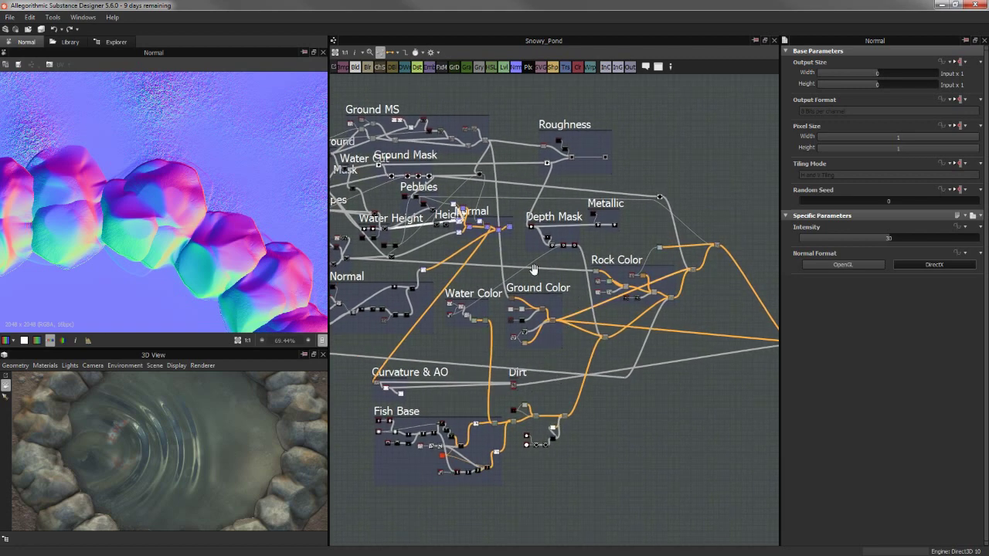
{"action": "mouse_move", "coordinate": [621, 268]}
{"action": "middle_mouse_down"}
{"action": "mouse_move", "coordinate": [590, 268]}
{"action": "mouse_move", "coordinate": [603, 276]}
{"action": "middle_mouse_up"}
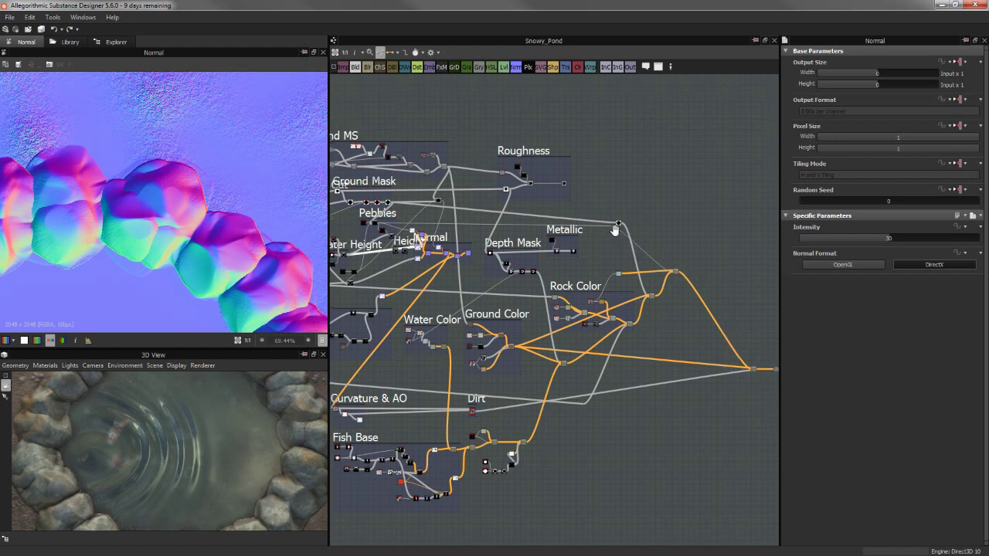
{"action": "middle_click_drag", "start_coordinate": [746, 339], "coordinate": [723, 331]}
{"action": "middle_click_drag", "start_coordinate": [649, 306], "coordinate": [574, 290]}
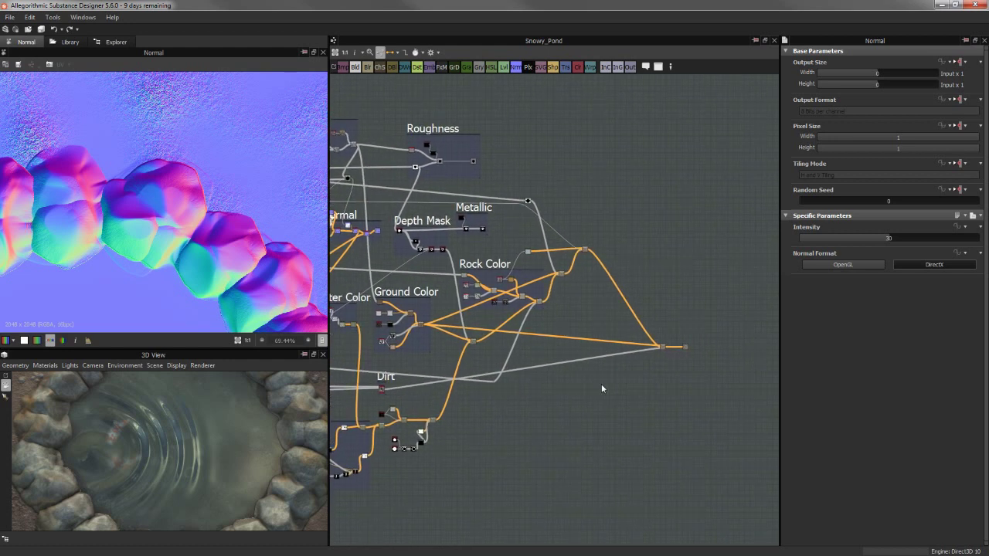
{"action": "double_click", "coordinate": [154, 356]}
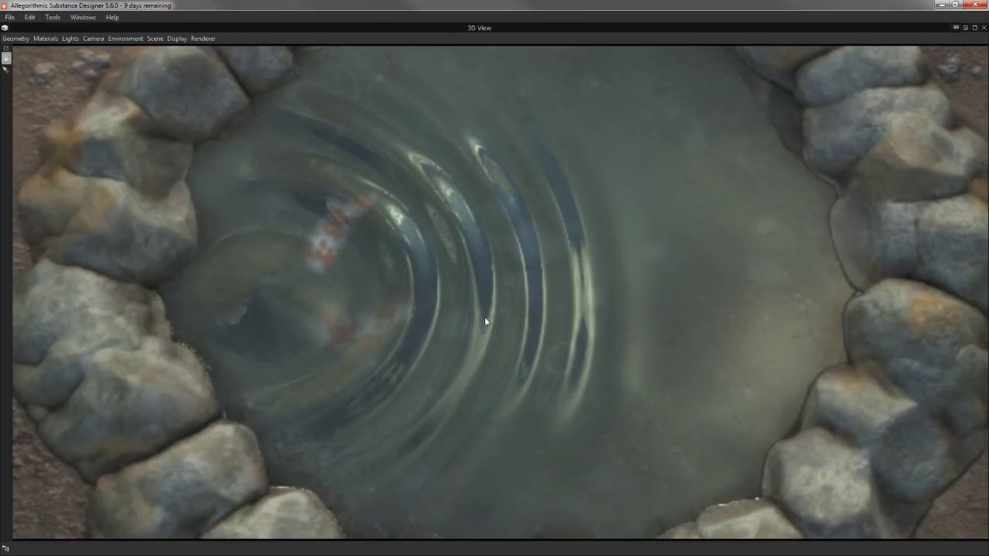
{"action": "scroll", "coordinate": [490, 314], "scroll_direction": "down", "scroll_amount": 5}
{"action": "mouse_move", "coordinate": [490, 314]}
{"action": "left_mouse_down"}
{"action": "mouse_move", "coordinate": [550, 272]}
{"action": "mouse_move", "coordinate": [433, 299]}
{"action": "mouse_move", "coordinate": [525, 315]}
{"action": "mouse_move", "coordinate": [340, 323]}
{"action": "mouse_move", "coordinate": [414, 329]}
{"action": "mouse_move", "coordinate": [344, 320]}
{"action": "mouse_move", "coordinate": [336, 308]}
{"action": "mouse_move", "coordinate": [364, 318]}
{"action": "left_mouse_up"}
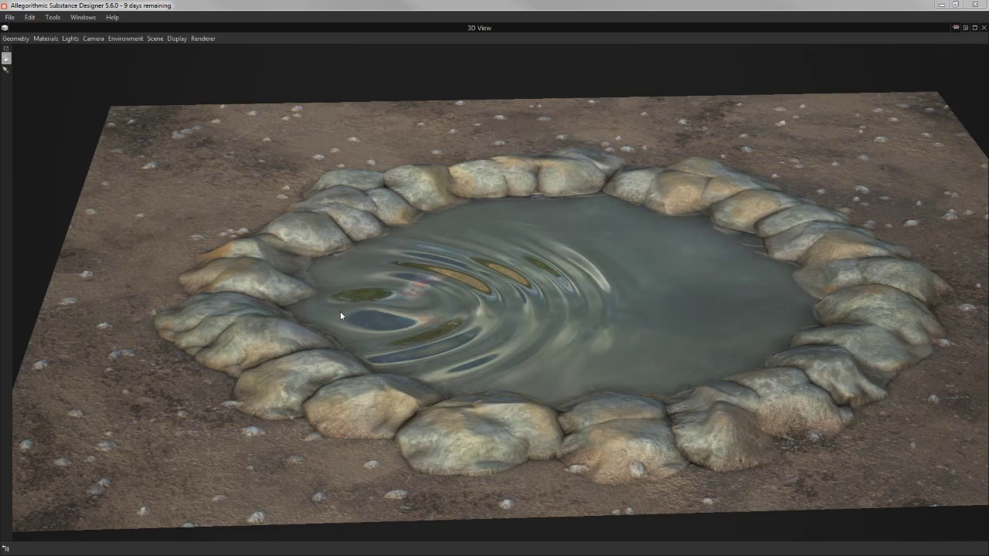
{"action": "mouse_move", "coordinate": [360, 360]}
{"action": "left_mouse_down"}
{"action": "mouse_move", "coordinate": [366, 376]}
{"action": "mouse_move", "coordinate": [389, 369]}
{"action": "mouse_move", "coordinate": [375, 345]}
{"action": "mouse_move", "coordinate": [398, 347]}
{"action": "left_mouse_up"}
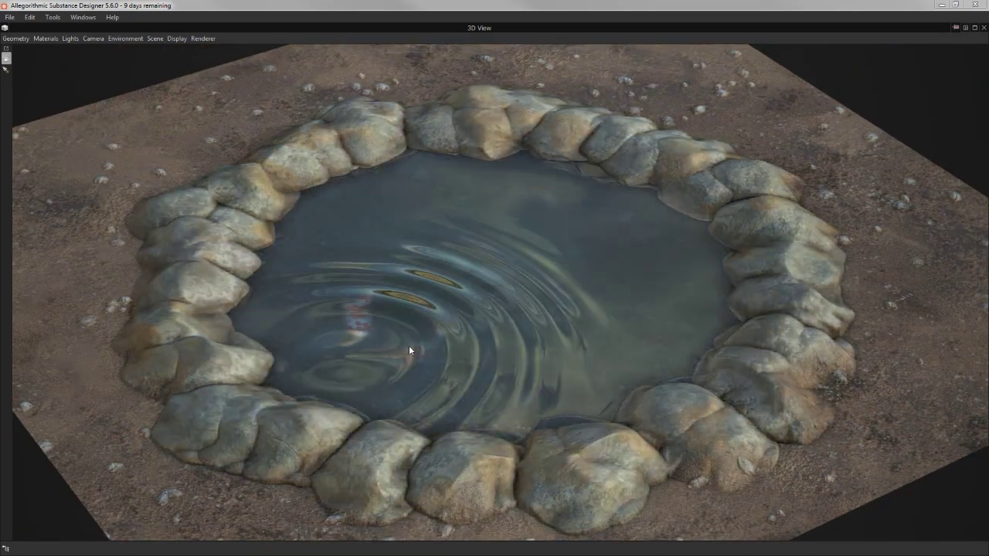
{"action": "mouse_move", "coordinate": [379, 391]}
{"action": "left_mouse_down"}
{"action": "mouse_move", "coordinate": [381, 374]}
{"action": "mouse_move", "coordinate": [408, 351]}
{"action": "mouse_move", "coordinate": [464, 364]}
{"action": "mouse_move", "coordinate": [407, 349]}
{"action": "mouse_move", "coordinate": [398, 336]}
{"action": "mouse_move", "coordinate": [475, 350]}
{"action": "mouse_move", "coordinate": [604, 243]}
{"action": "left_mouse_up"}
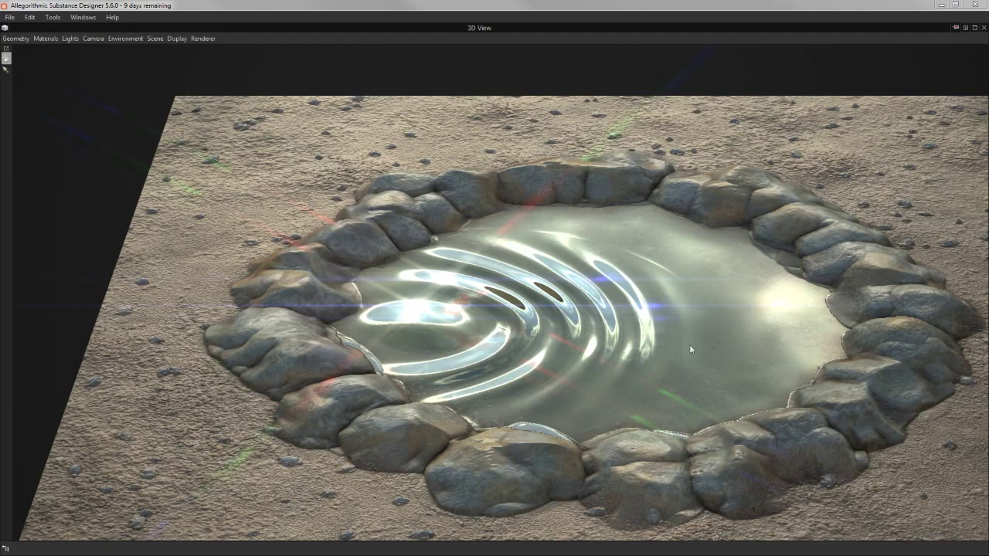
{"action": "left_click_drag", "start_coordinate": [689, 344], "coordinate": [674, 364]}
{"action": "left_click_drag", "start_coordinate": [629, 297], "coordinate": [585, 237]}
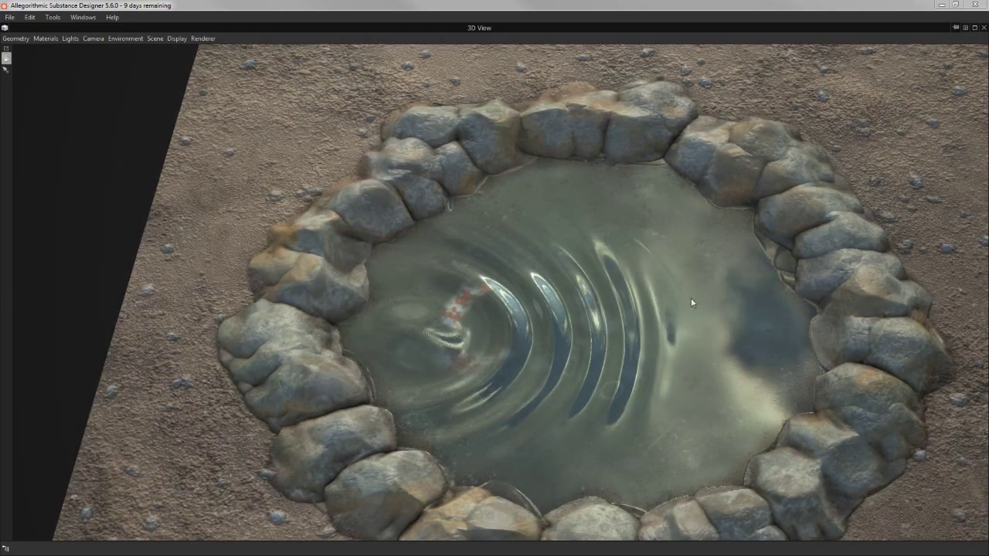
{"action": "mouse_move", "coordinate": [691, 302]}
{"action": "left_mouse_down"}
{"action": "mouse_move", "coordinate": [655, 279]}
{"action": "mouse_move", "coordinate": [678, 309]}
{"action": "mouse_move", "coordinate": [729, 314]}
{"action": "mouse_move", "coordinate": [559, 329]}
{"action": "mouse_move", "coordinate": [538, 346]}
{"action": "mouse_move", "coordinate": [547, 348]}
{"action": "mouse_move", "coordinate": [534, 343]}
{"action": "left_mouse_up"}
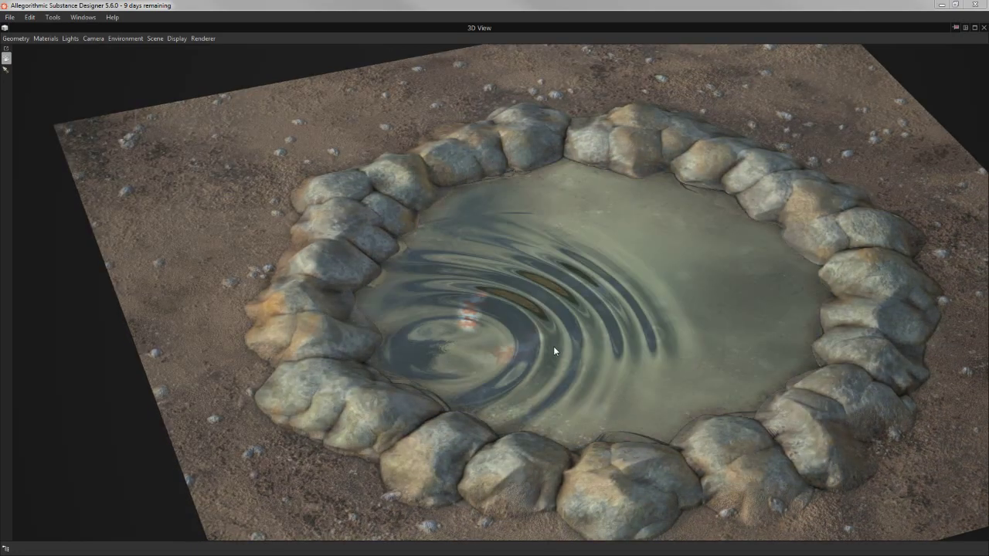
{"action": "scroll", "coordinate": [497, 348], "scroll_direction": "down", "scroll_amount": 3}
{"action": "scroll", "coordinate": [526, 324], "scroll_direction": "up", "scroll_amount": 1}
{"action": "scroll", "coordinate": [510, 356], "scroll_direction": "up", "scroll_amount": 3}
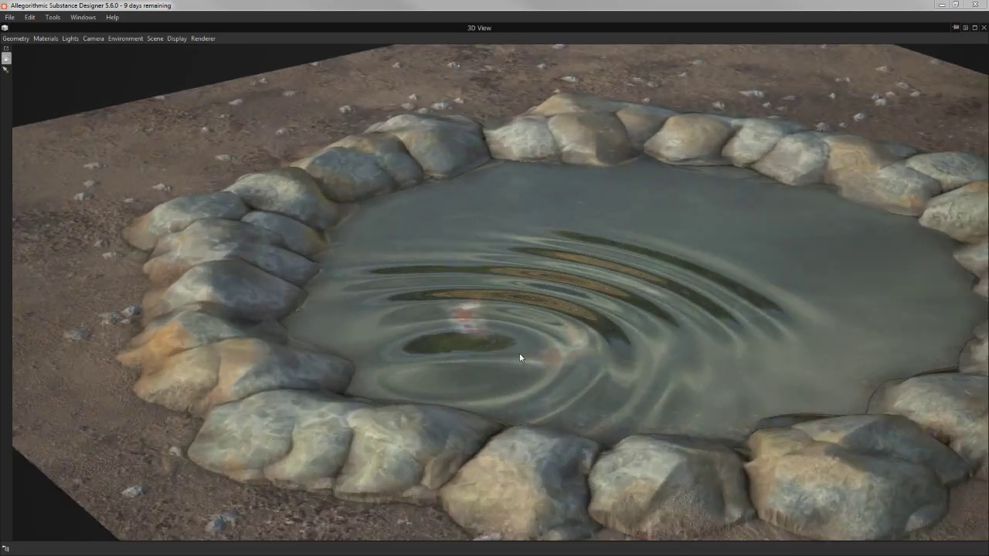
{"action": "scroll", "coordinate": [519, 353], "scroll_direction": "up", "scroll_amount": 4}
{"action": "mouse_move", "coordinate": [516, 414]}
{"action": "left_mouse_down"}
{"action": "mouse_move", "coordinate": [528, 389]}
{"action": "mouse_move", "coordinate": [490, 358]}
{"action": "mouse_move", "coordinate": [547, 325]}
{"action": "mouse_move", "coordinate": [491, 320]}
{"action": "mouse_move", "coordinate": [532, 278]}
{"action": "mouse_move", "coordinate": [466, 184]}
{"action": "left_mouse_up"}
{"action": "scroll", "coordinate": [537, 320], "scroll_direction": "down", "scroll_amount": 2}
{"action": "scroll", "coordinate": [491, 320], "scroll_direction": "down", "scroll_amount": 2}
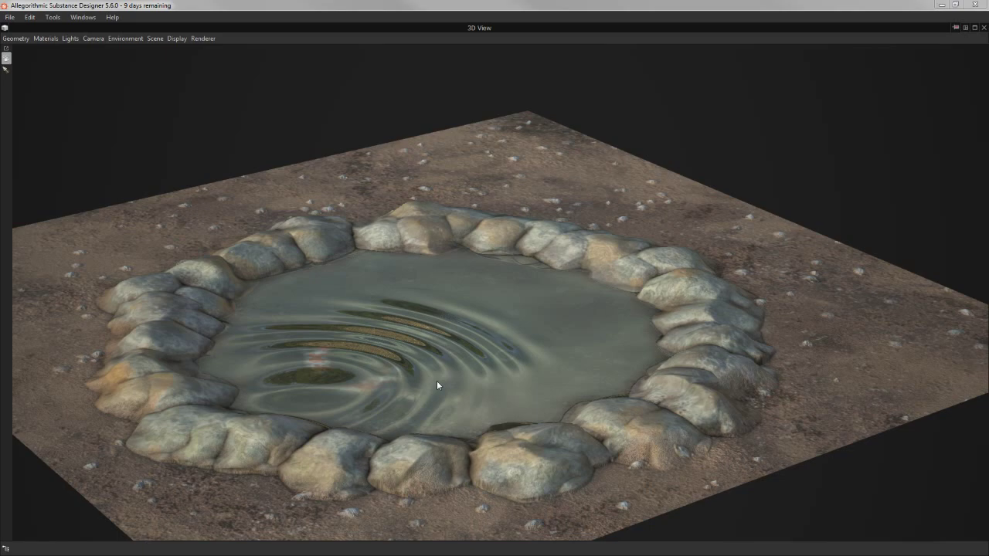
{"action": "mouse_move", "coordinate": [437, 380]}
{"action": "left_mouse_down"}
{"action": "mouse_move", "coordinate": [434, 389]}
{"action": "mouse_move", "coordinate": [432, 375]}
{"action": "mouse_move", "coordinate": [412, 364]}
{"action": "left_mouse_up"}
{"action": "scroll", "coordinate": [435, 386], "scroll_direction": "up", "scroll_amount": 2}
{"action": "scroll", "coordinate": [438, 371], "scroll_direction": "up", "scroll_amount": 3}
{"action": "left_click_drag", "start_coordinate": [452, 268], "coordinate": [458, 230]}
{"action": "mouse_move", "coordinate": [431, 265]}
{"action": "left_mouse_down"}
{"action": "mouse_move", "coordinate": [420, 263]}
{"action": "mouse_move", "coordinate": [433, 249]}
{"action": "mouse_move", "coordinate": [441, 268]}
{"action": "mouse_move", "coordinate": [401, 234]}
{"action": "mouse_move", "coordinate": [417, 239]}
{"action": "left_mouse_up"}
{"action": "mouse_move", "coordinate": [591, 300]}
{"action": "left_mouse_down"}
{"action": "mouse_move", "coordinate": [515, 294]}
{"action": "mouse_move", "coordinate": [475, 311]}
{"action": "mouse_move", "coordinate": [416, 303]}
{"action": "mouse_move", "coordinate": [455, 330]}
{"action": "mouse_move", "coordinate": [464, 352]}
{"action": "mouse_move", "coordinate": [415, 344]}
{"action": "mouse_move", "coordinate": [517, 134]}
{"action": "left_mouse_up"}
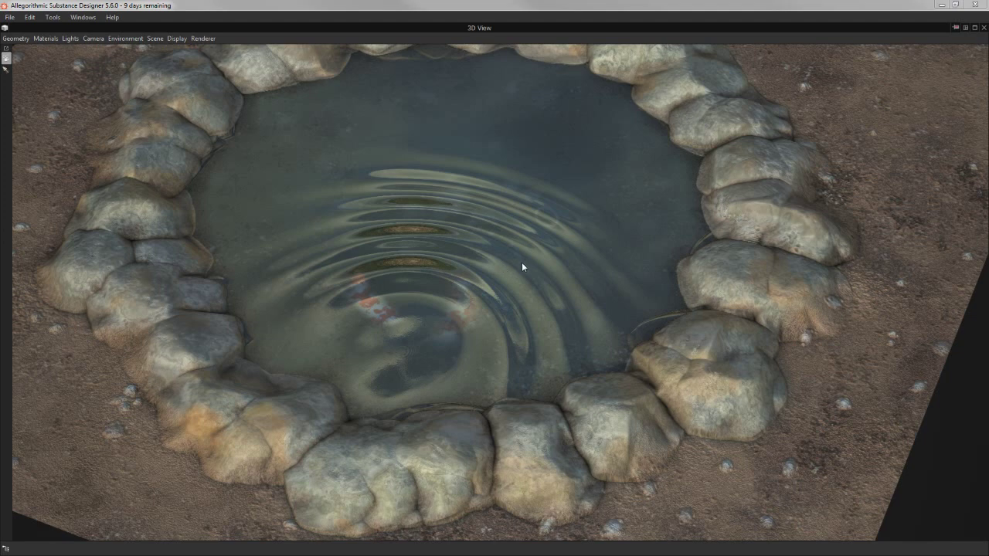
{"action": "scroll", "coordinate": [522, 267], "scroll_direction": "down", "scroll_amount": 3}
{"action": "left_click_drag", "start_coordinate": [523, 270], "coordinate": [517, 252]}
{"action": "scroll", "coordinate": [572, 278], "scroll_direction": "up", "scroll_amount": 3}
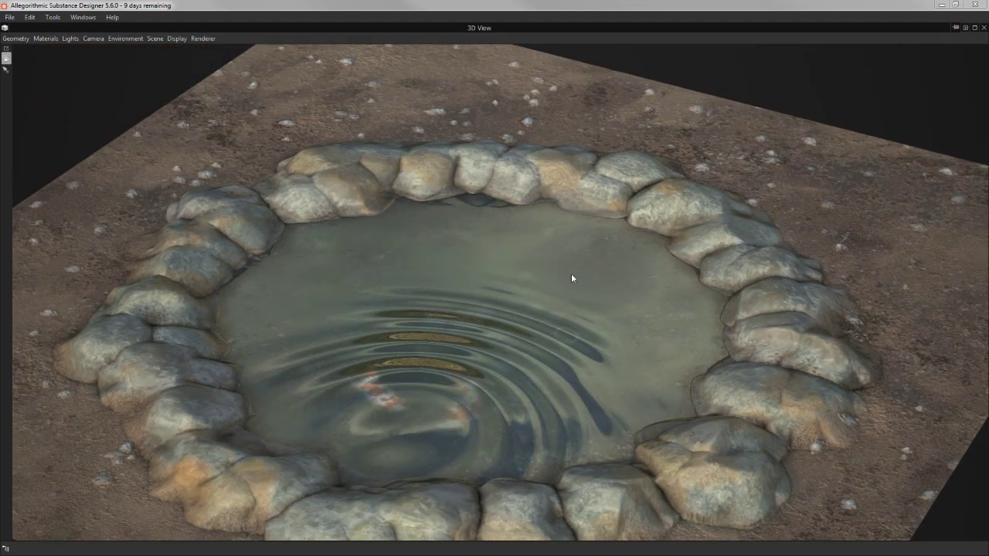
{"action": "left_click_drag", "start_coordinate": [572, 278], "coordinate": [495, 380]}
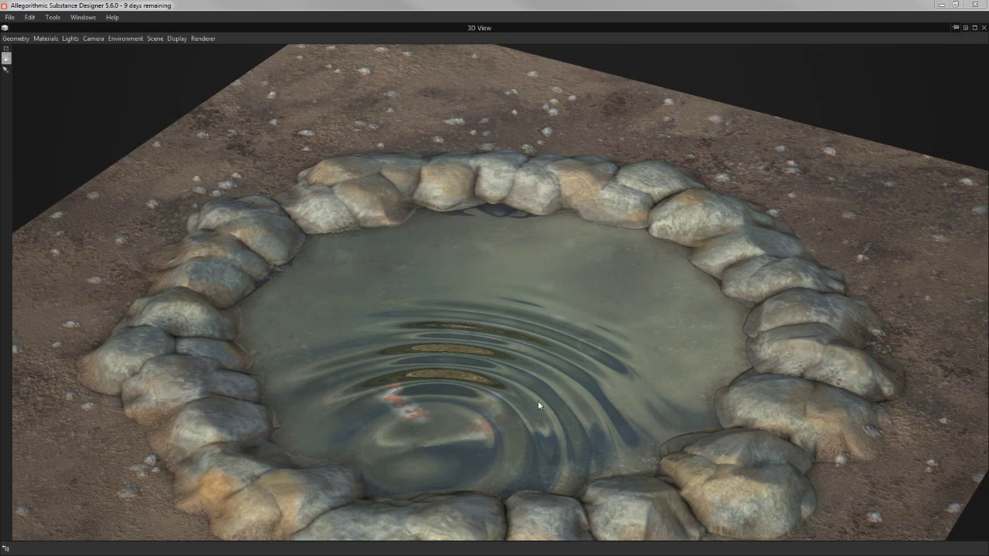
{"action": "mouse_move", "coordinate": [538, 400]}
{"action": "left_mouse_down"}
{"action": "mouse_move", "coordinate": [499, 419]}
{"action": "mouse_move", "coordinate": [461, 334]}
{"action": "left_mouse_up"}
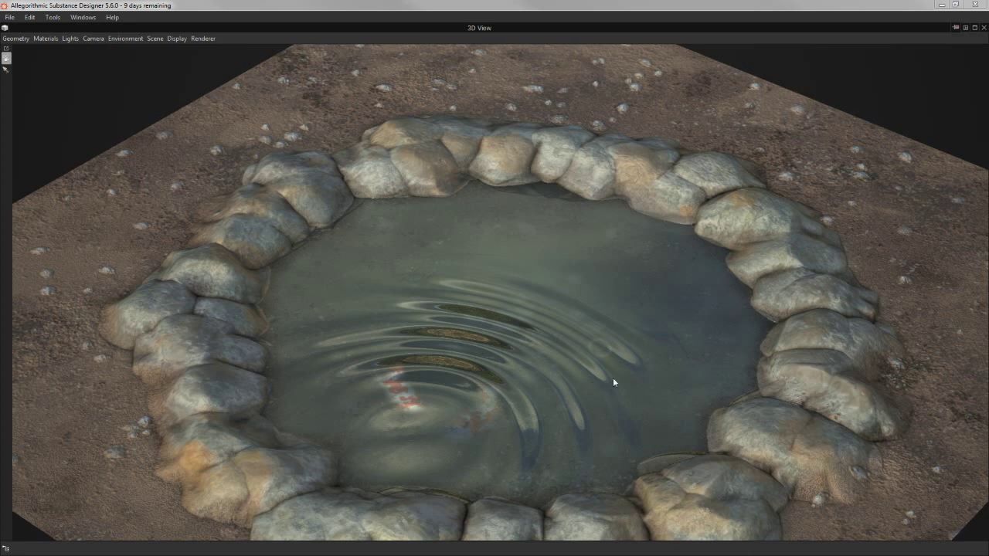
{"action": "mouse_move", "coordinate": [613, 382]}
{"action": "left_mouse_down"}
{"action": "mouse_move", "coordinate": [625, 371]}
{"action": "mouse_move", "coordinate": [698, 386]}
{"action": "mouse_move", "coordinate": [729, 364]}
{"action": "mouse_move", "coordinate": [703, 380]}
{"action": "mouse_move", "coordinate": [619, 380]}
{"action": "mouse_move", "coordinate": [581, 366]}
{"action": "left_mouse_up"}
{"action": "scroll", "coordinate": [703, 379], "scroll_direction": "up", "scroll_amount": 2}
{"action": "scroll", "coordinate": [702, 380], "scroll_direction": "up", "scroll_amount": 2}
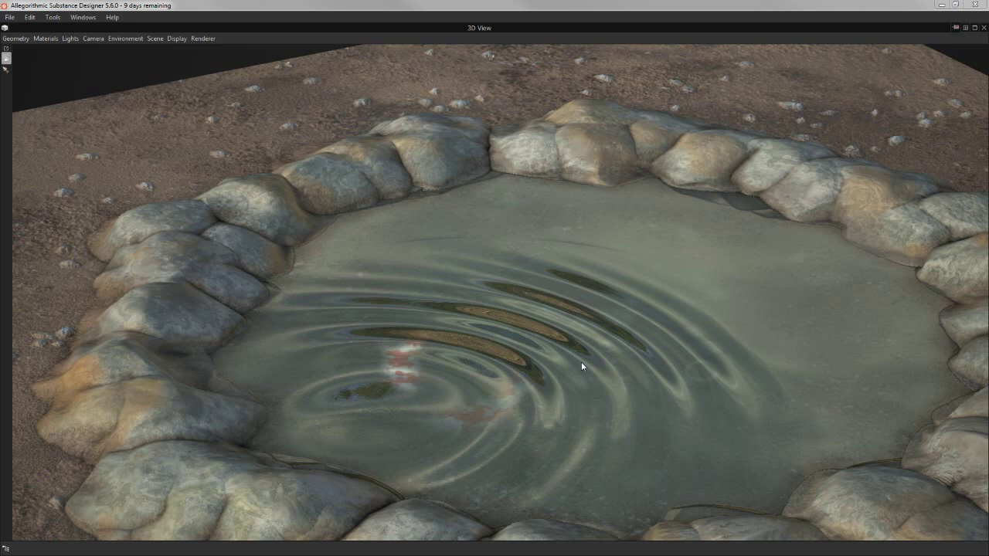
{"action": "left_click_drag", "start_coordinate": [581, 366], "coordinate": [587, 384]}
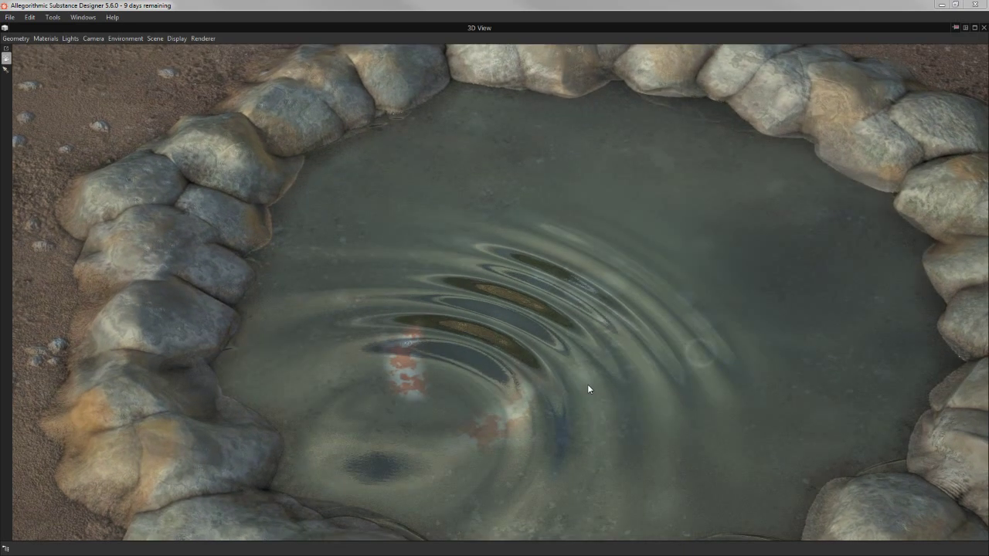
{"action": "scroll", "coordinate": [445, 370], "scroll_direction": "down", "scroll_amount": 3}
{"action": "left_click_drag", "start_coordinate": [445, 370], "coordinate": [476, 411]}
{"action": "scroll", "coordinate": [463, 406], "scroll_direction": "up", "scroll_amount": 3}
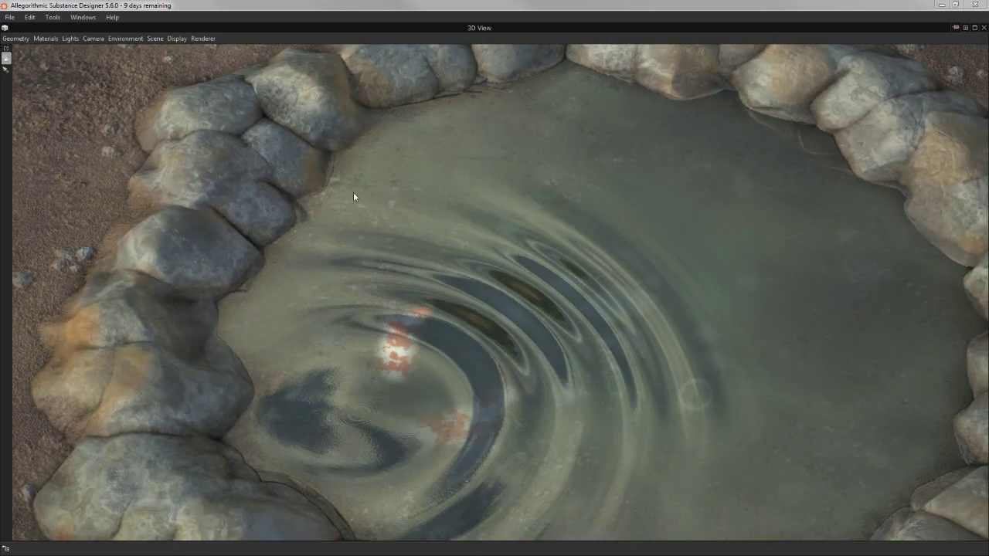
{"action": "scroll", "coordinate": [550, 334], "scroll_direction": "down", "scroll_amount": 2}
{"action": "mouse_move", "coordinate": [512, 321]}
{"action": "left_mouse_down"}
{"action": "mouse_move", "coordinate": [540, 393]}
{"action": "mouse_move", "coordinate": [584, 395]}
{"action": "mouse_move", "coordinate": [564, 375]}
{"action": "mouse_move", "coordinate": [579, 309]}
{"action": "mouse_move", "coordinate": [585, 332]}
{"action": "left_mouse_up"}
{"action": "scroll", "coordinate": [583, 395], "scroll_direction": "up", "scroll_amount": 3}
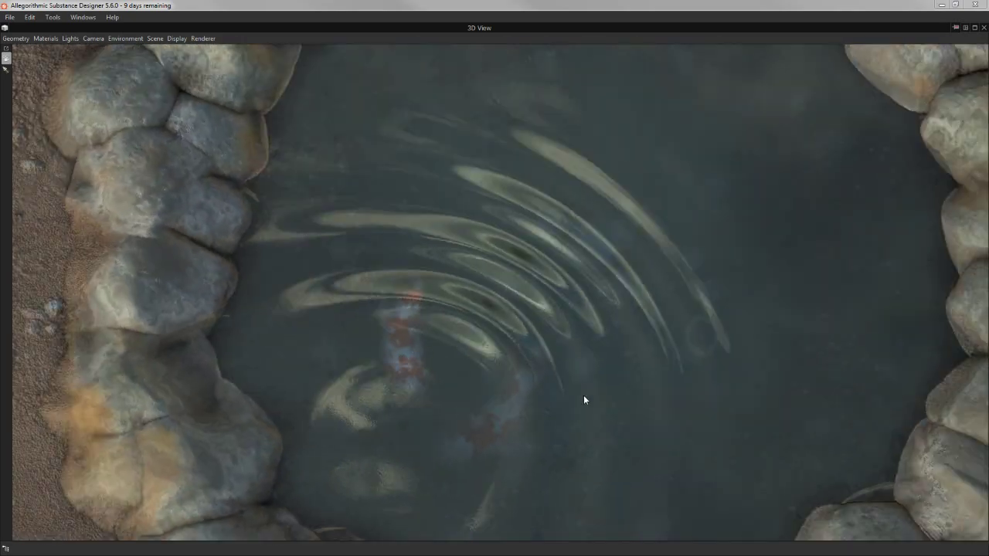
{"action": "scroll", "coordinate": [564, 377], "scroll_direction": "down", "scroll_amount": 2}
{"action": "scroll", "coordinate": [568, 374], "scroll_direction": "up", "scroll_amount": 2}
{"action": "scroll", "coordinate": [602, 240], "scroll_direction": "up", "scroll_amount": 2}
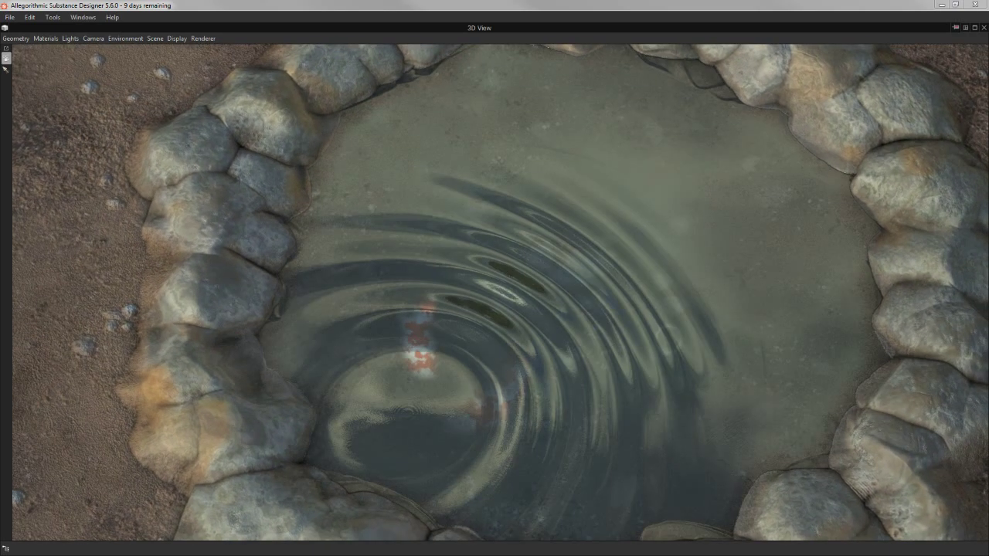
{"action": "scroll", "coordinate": [595, 224], "scroll_direction": "down", "scroll_amount": 2}
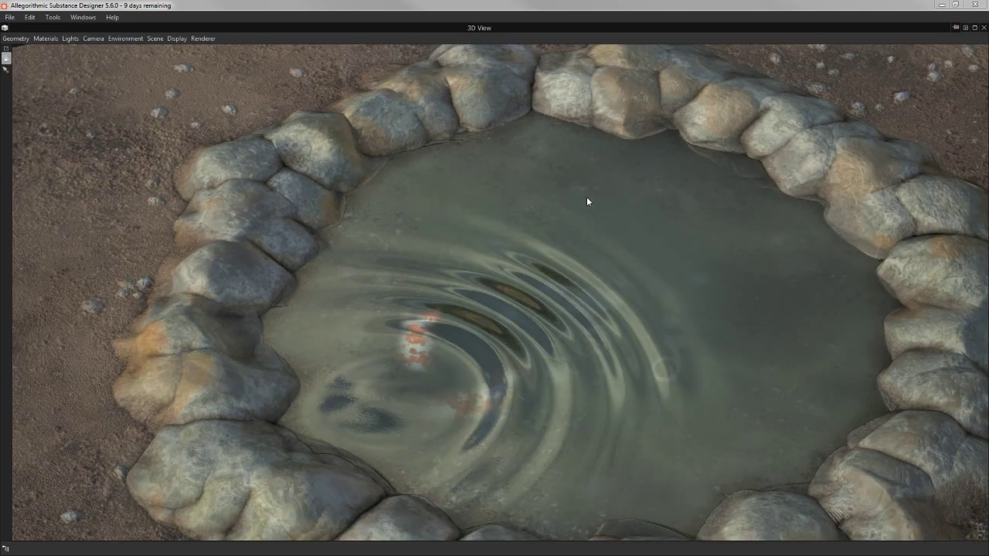
{"action": "left_click_drag", "start_coordinate": [587, 198], "coordinate": [590, 200]}
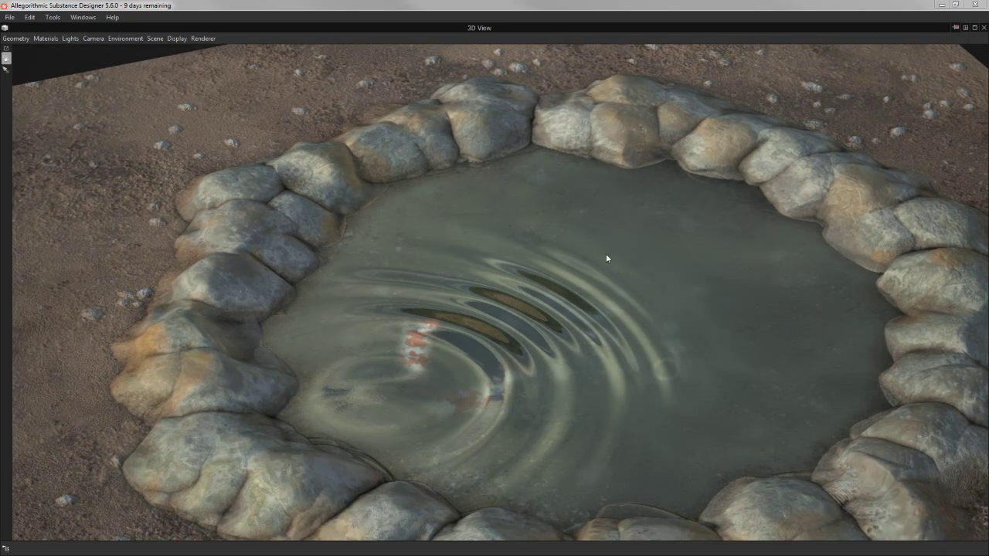
{"action": "left_click_drag", "start_coordinate": [606, 256], "coordinate": [675, 216]}
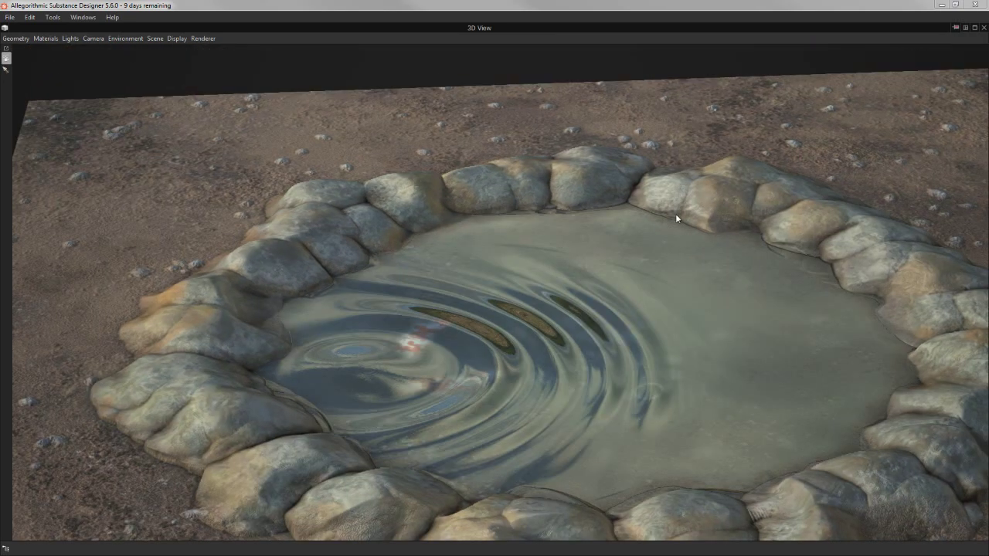
{"action": "left_click_drag", "start_coordinate": [676, 214], "coordinate": [698, 231]}
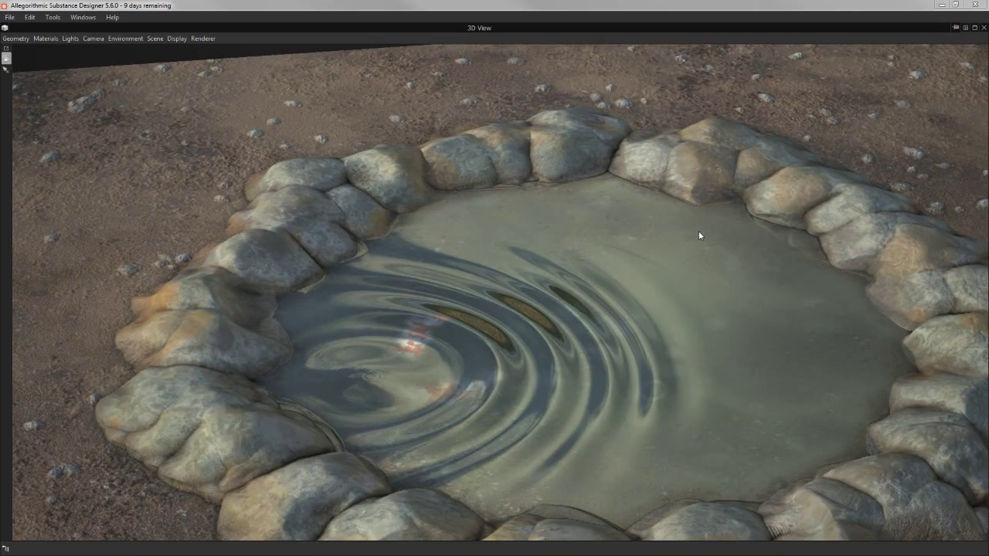
{"action": "mouse_move", "coordinate": [770, 289]}
{"action": "left_mouse_down"}
{"action": "mouse_move", "coordinate": [784, 289]}
{"action": "mouse_move", "coordinate": [678, 274]}
{"action": "mouse_move", "coordinate": [770, 286]}
{"action": "left_mouse_up"}
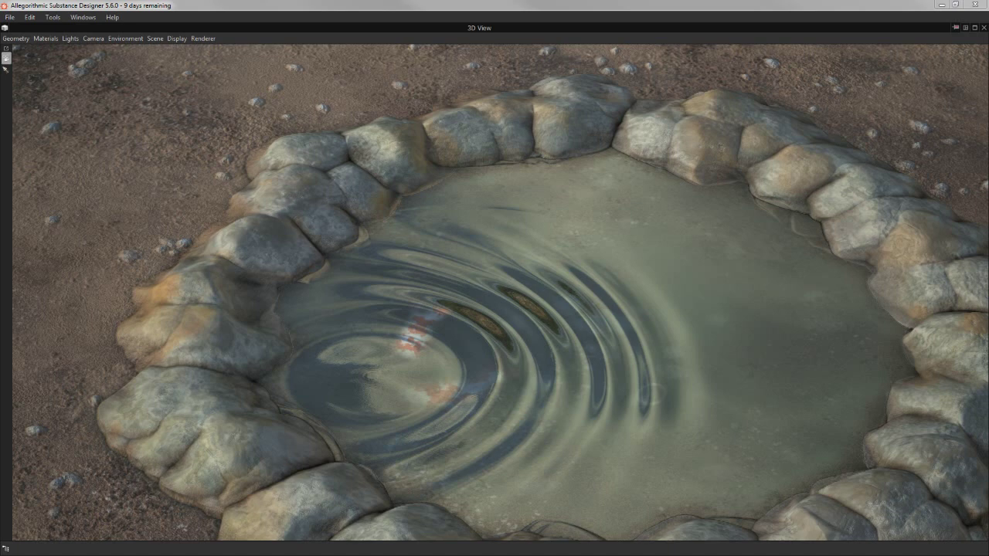
{"action": "mouse_move", "coordinate": [482, 219]}
{"action": "left_mouse_down"}
{"action": "mouse_move", "coordinate": [491, 218]}
{"action": "mouse_move", "coordinate": [450, 214]}
{"action": "mouse_move", "coordinate": [427, 195]}
{"action": "mouse_move", "coordinate": [501, 187]}
{"action": "left_mouse_up"}
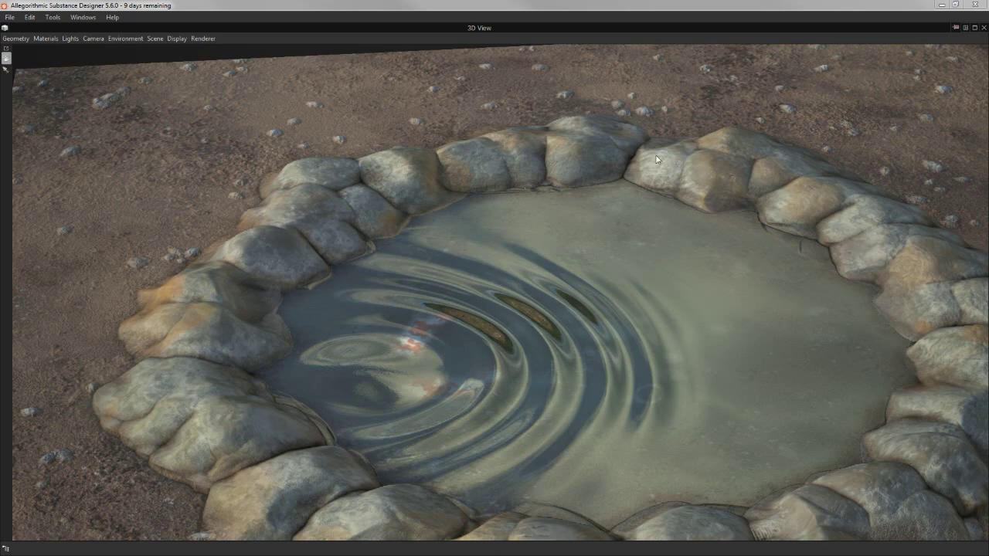
{"action": "mouse_move", "coordinate": [722, 147]}
{"action": "left_mouse_down"}
{"action": "mouse_move", "coordinate": [752, 198]}
{"action": "mouse_move", "coordinate": [768, 185]}
{"action": "mouse_move", "coordinate": [724, 200]}
{"action": "mouse_move", "coordinate": [702, 143]}
{"action": "left_mouse_up"}
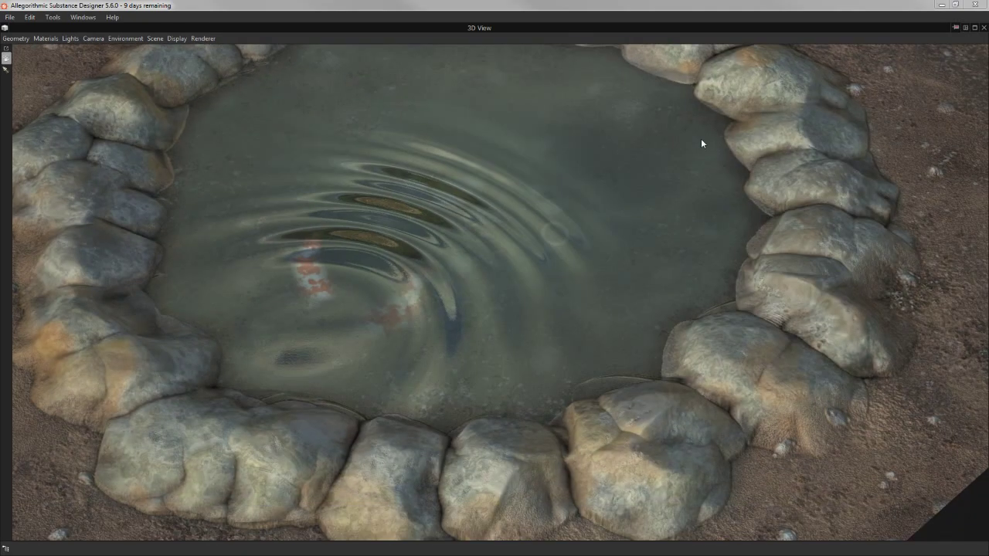
{"action": "mouse_move", "coordinate": [654, 193]}
{"action": "left_mouse_down"}
{"action": "mouse_move", "coordinate": [561, 168]}
{"action": "mouse_move", "coordinate": [506, 177]}
{"action": "mouse_move", "coordinate": [485, 165]}
{"action": "mouse_move", "coordinate": [561, 221]}
{"action": "mouse_move", "coordinate": [456, 311]}
{"action": "left_mouse_up"}
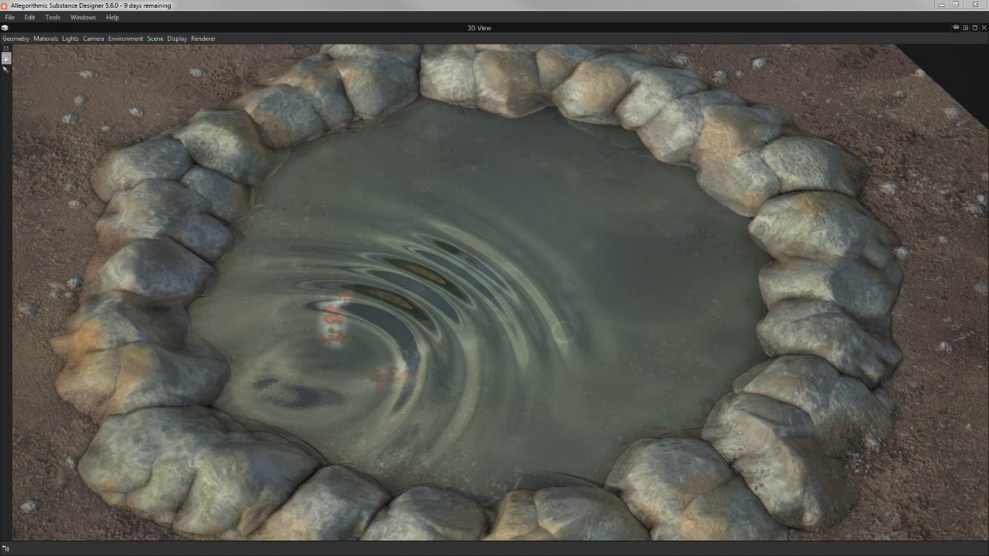
{"action": "mouse_move", "coordinate": [534, 291]}
{"action": "left_mouse_down"}
{"action": "mouse_move", "coordinate": [541, 282]}
{"action": "mouse_move", "coordinate": [322, 242]}
{"action": "left_mouse_up"}
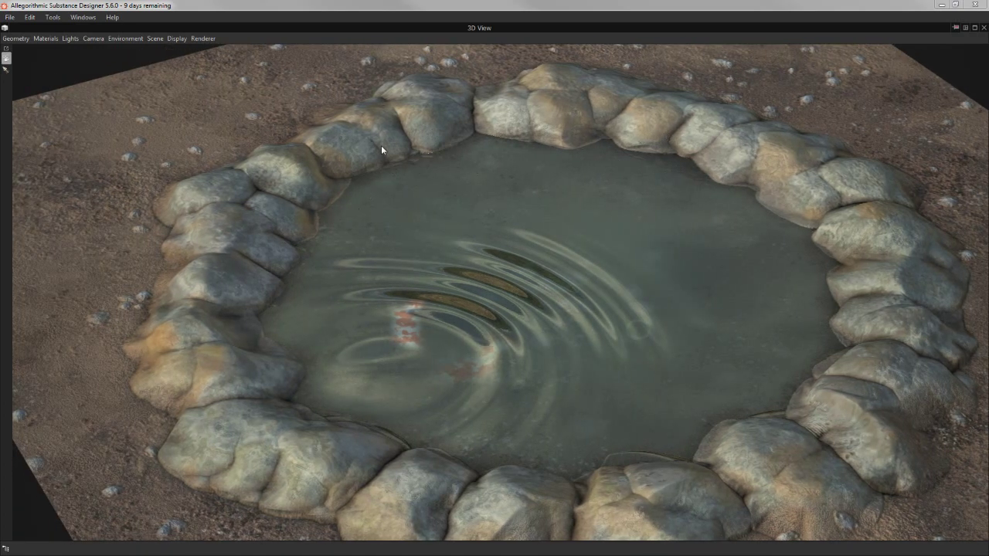
{"action": "mouse_move", "coordinate": [461, 132]}
{"action": "left_mouse_down"}
{"action": "mouse_move", "coordinate": [395, 256]}
{"action": "mouse_move", "coordinate": [630, 340]}
{"action": "left_mouse_up"}
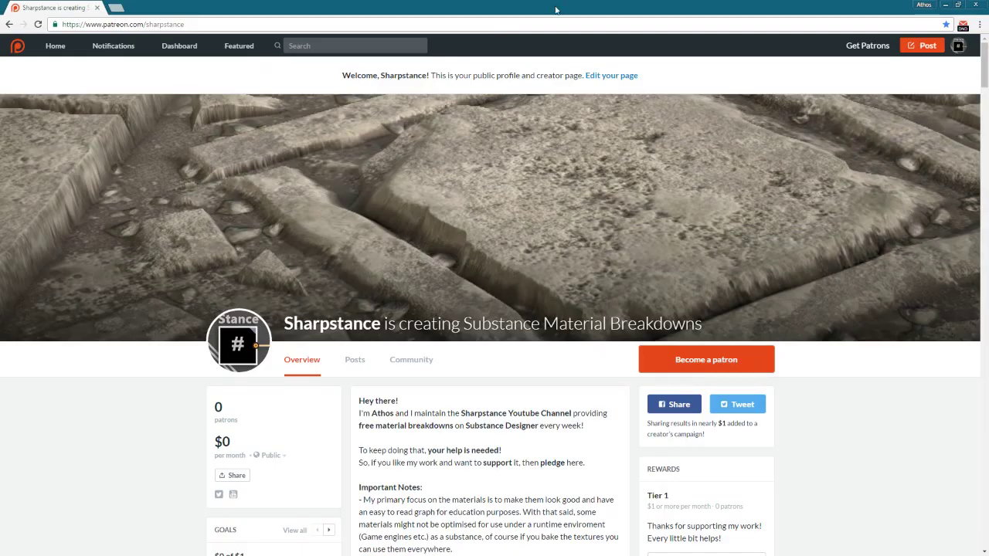
Go to the creator's Posts tab and scroll through the material breakdown posts
{"action": "scroll", "coordinate": [509, 176], "scroll_direction": "down", "scroll_amount": 2}
{"action": "scroll", "coordinate": [512, 193], "scroll_direction": "down", "scroll_amount": 3}
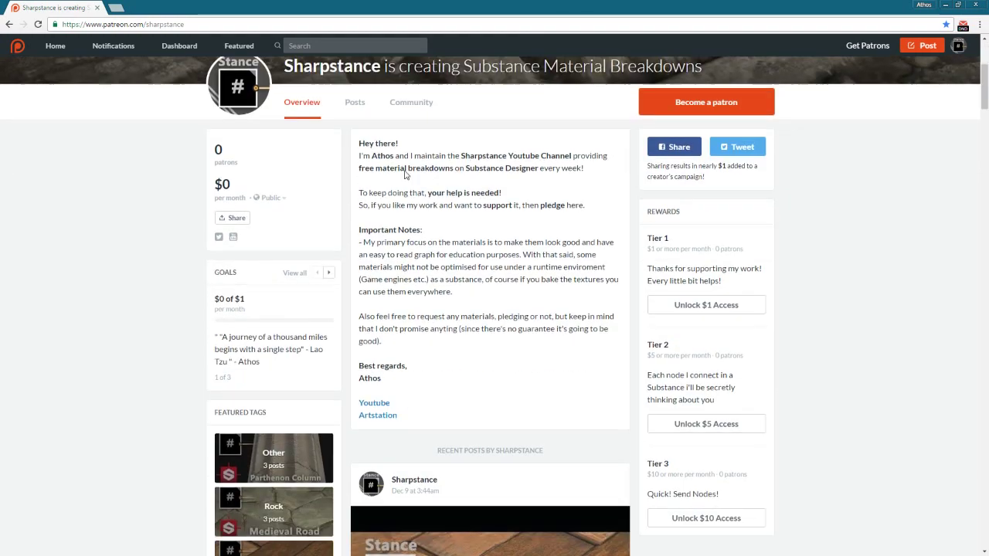
{"action": "scroll", "coordinate": [357, 132], "scroll_direction": "up", "scroll_amount": 3}
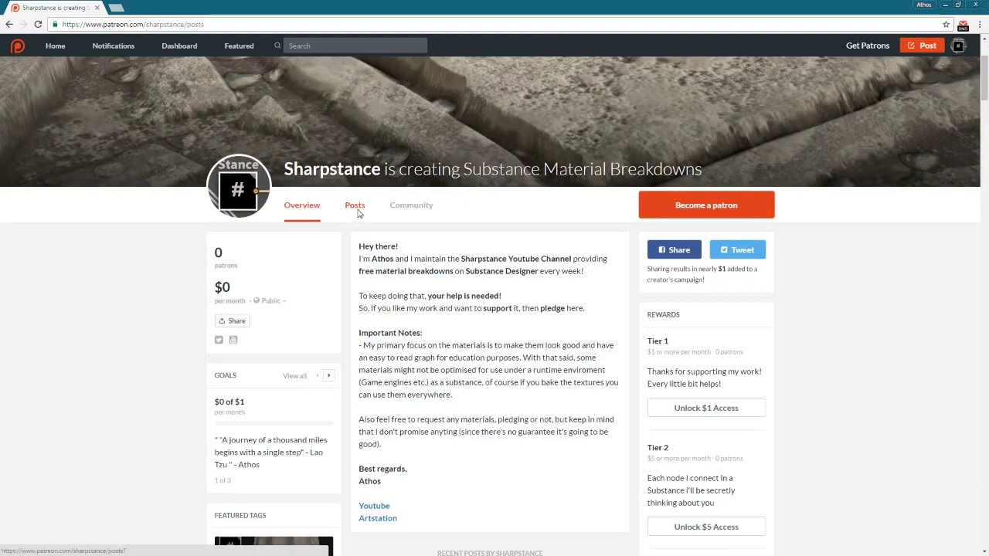
{"action": "left_click", "coordinate": [355, 214]}
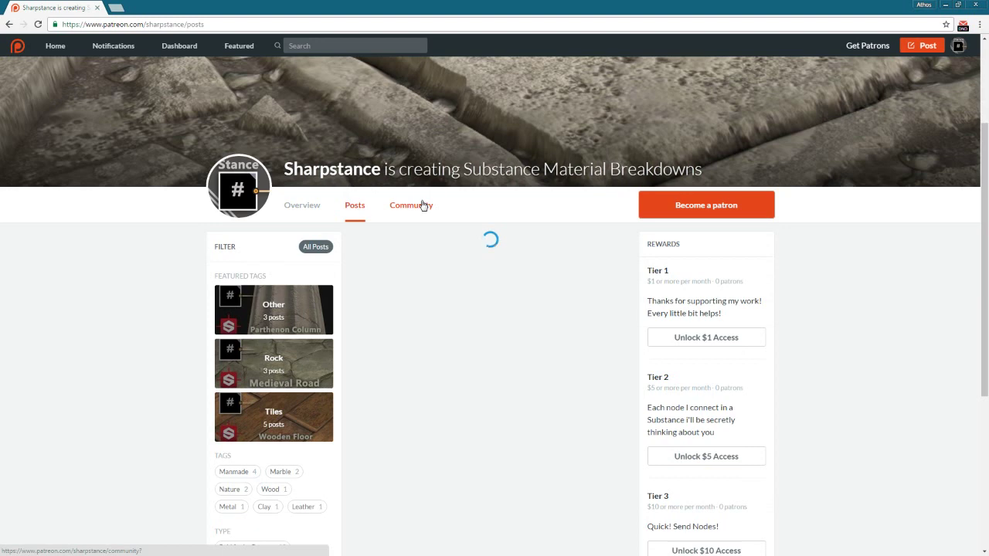
{"action": "scroll", "coordinate": [423, 205], "scroll_direction": "down", "scroll_amount": 1}
{"action": "scroll", "coordinate": [423, 205], "scroll_direction": "down", "scroll_amount": 2}
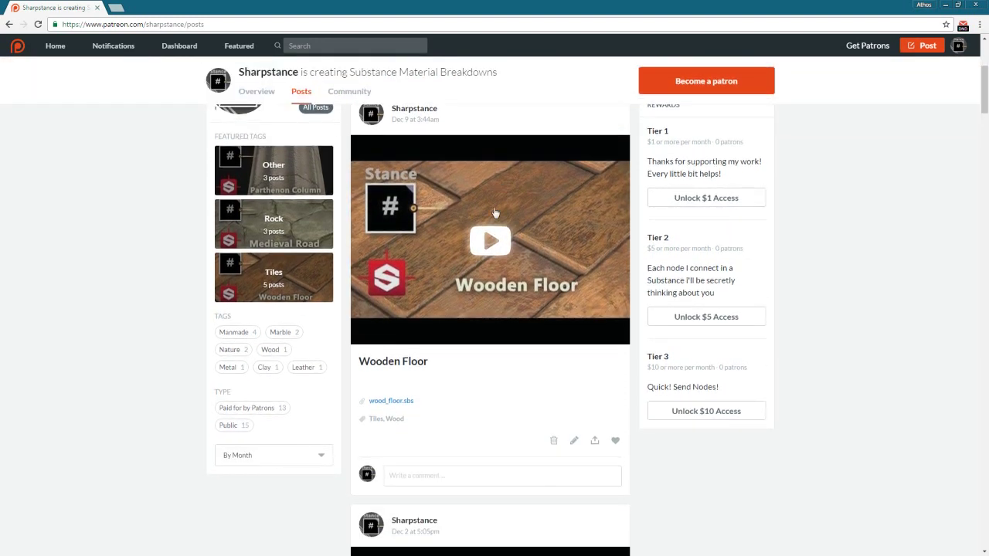
{"action": "scroll", "coordinate": [410, 218], "scroll_direction": "down", "scroll_amount": 2}
{"action": "scroll", "coordinate": [390, 393], "scroll_direction": "up", "scroll_amount": 2}
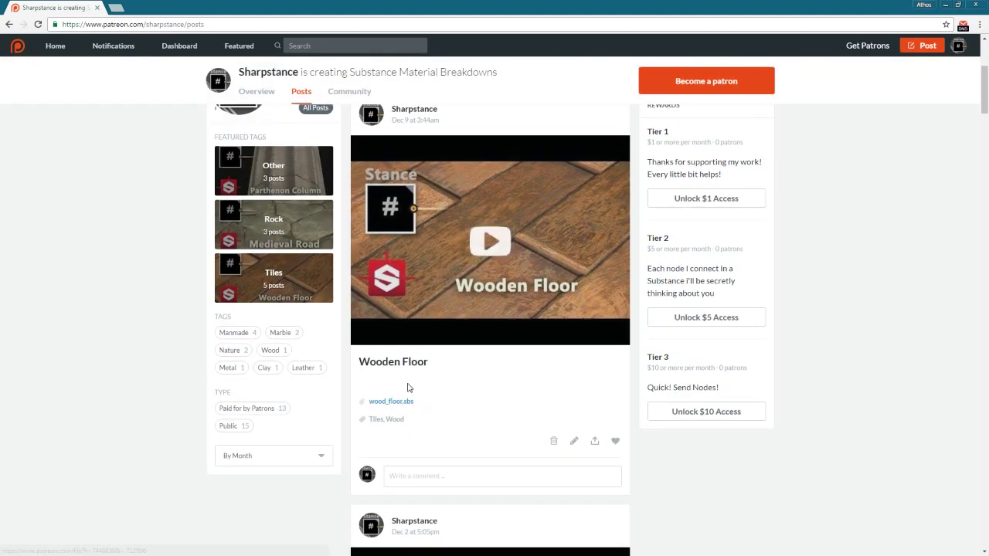
{"action": "scroll", "coordinate": [405, 388], "scroll_direction": "down", "scroll_amount": 1}
{"action": "scroll", "coordinate": [399, 393], "scroll_direction": "down", "scroll_amount": 3}
{"action": "scroll", "coordinate": [399, 392], "scroll_direction": "down", "scroll_amount": 2}
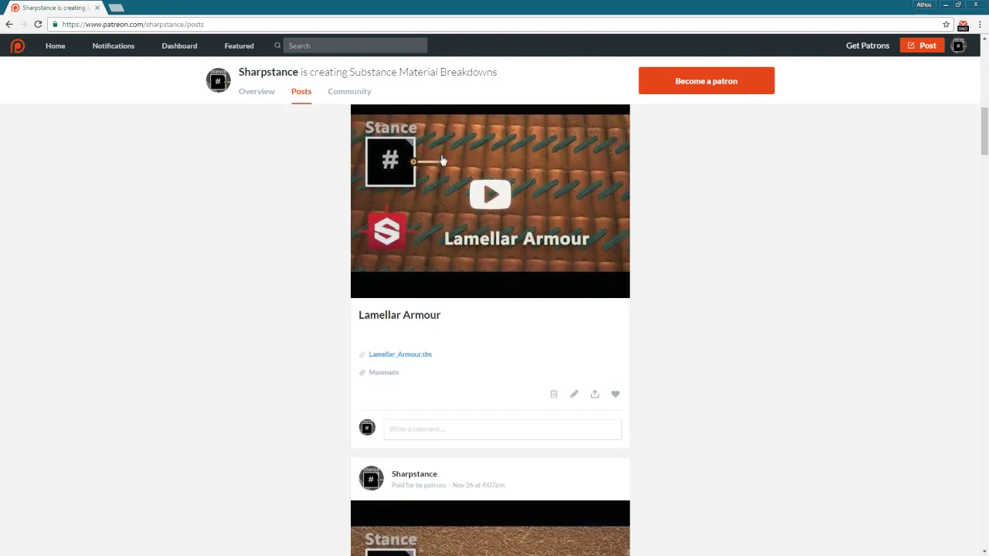
{"action": "scroll", "coordinate": [453, 225], "scroll_direction": "down", "scroll_amount": 4}
{"action": "scroll", "coordinate": [581, 290], "scroll_direction": "down", "scroll_amount": 4}
{"action": "scroll", "coordinate": [581, 290], "scroll_direction": "down", "scroll_amount": 3}
{"action": "scroll", "coordinate": [552, 276], "scroll_direction": "up", "scroll_amount": 7}
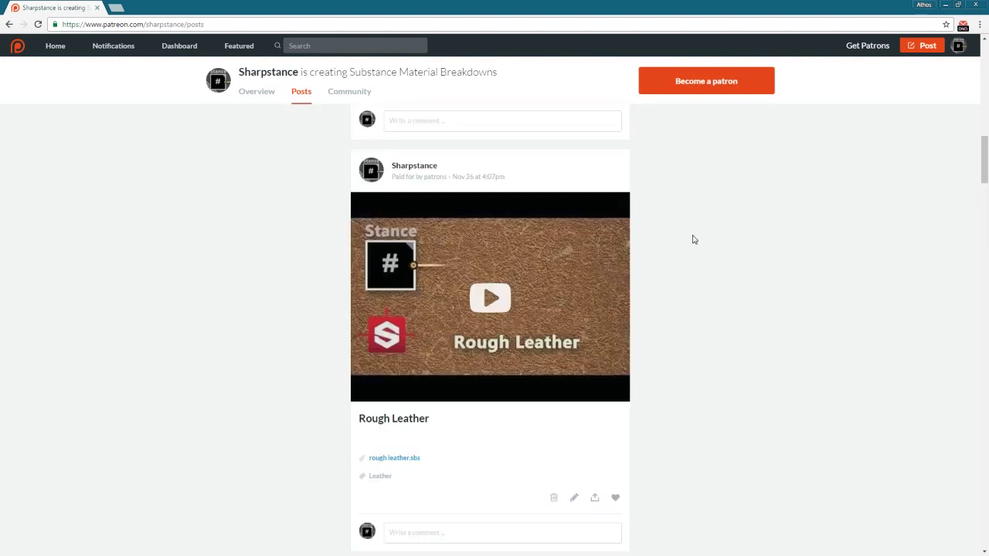
{"action": "scroll", "coordinate": [690, 239], "scroll_direction": "up", "scroll_amount": 7}
{"action": "scroll", "coordinate": [636, 260], "scroll_direction": "up", "scroll_amount": 3}
{"action": "scroll", "coordinate": [467, 282], "scroll_direction": "up", "scroll_amount": 4}
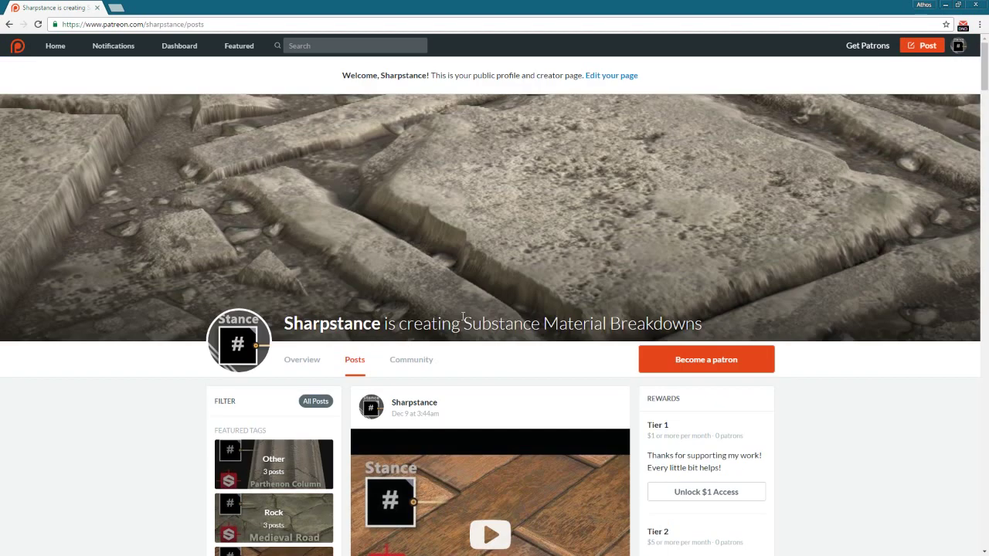
{"action": "scroll", "coordinate": [701, 419], "scroll_direction": "down", "scroll_amount": 1}
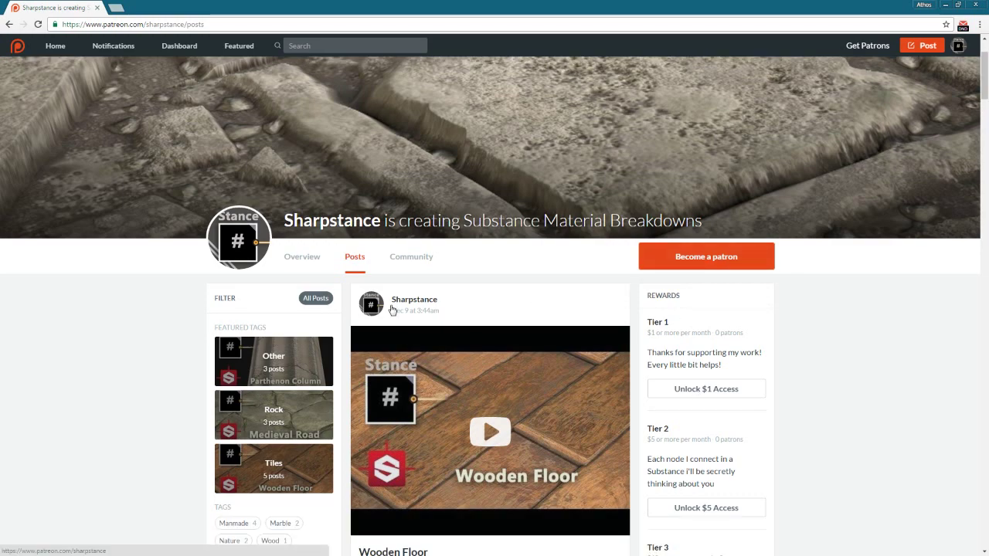
Return to the Overview and scroll through the introduction and reward tiers
{"action": "left_click", "coordinate": [324, 271]}
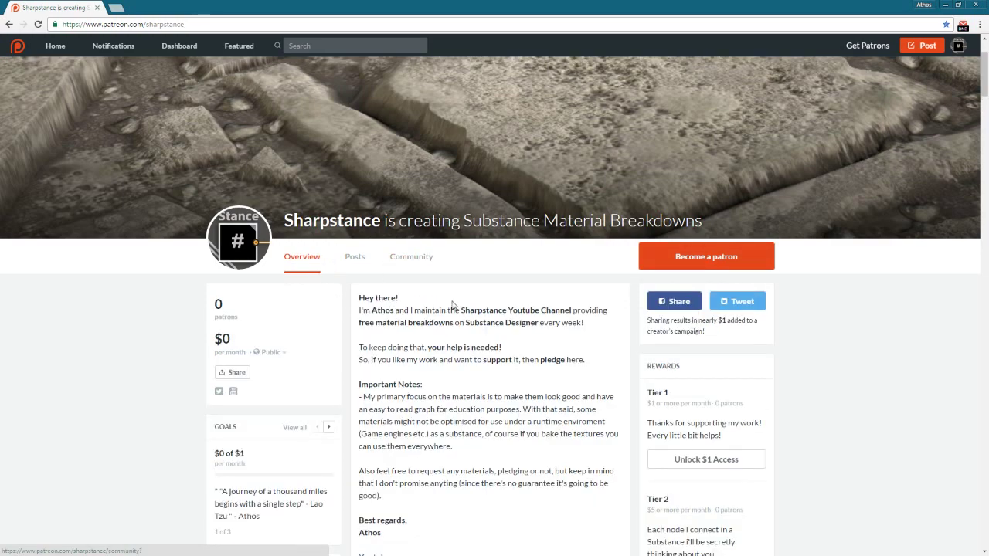
{"action": "scroll", "coordinate": [257, 397], "scroll_direction": "down", "scroll_amount": 3}
{"action": "scroll", "coordinate": [293, 398], "scroll_direction": "down", "scroll_amount": 3}
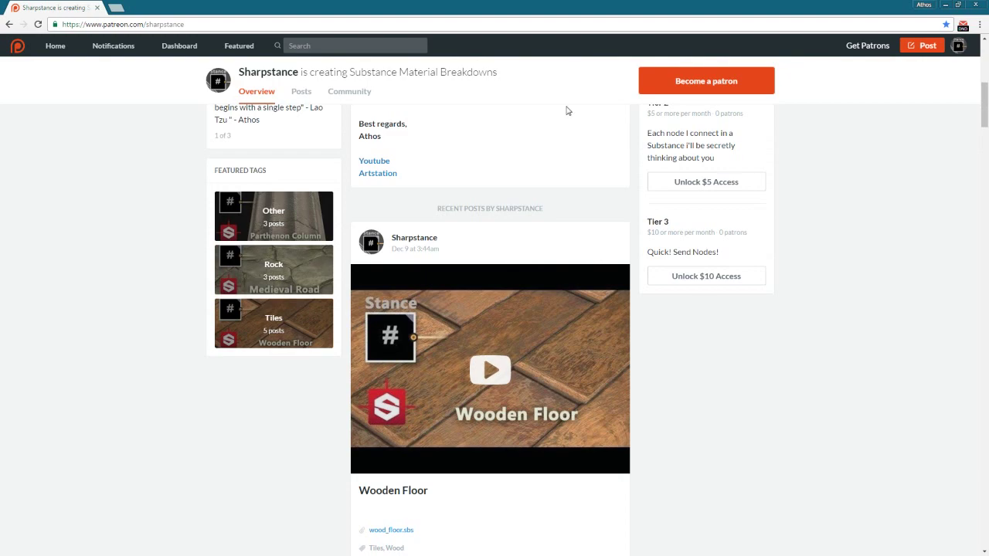
{"action": "scroll", "coordinate": [840, 353], "scroll_direction": "up", "scroll_amount": 1}
{"action": "scroll", "coordinate": [885, 242], "scroll_direction": "up", "scroll_amount": 2}
{"action": "scroll", "coordinate": [886, 242], "scroll_direction": "up", "scroll_amount": 3}
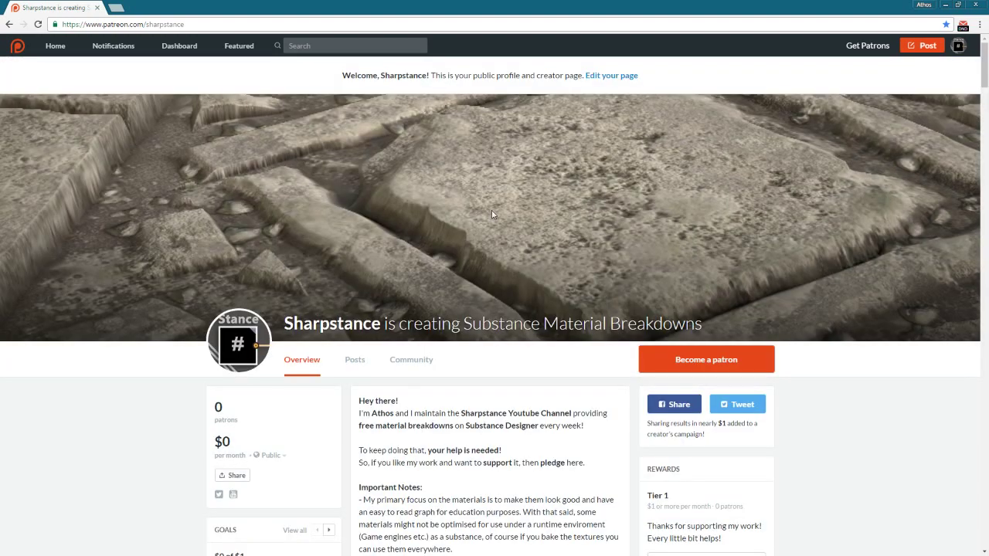
{"action": "scroll", "coordinate": [493, 220], "scroll_direction": "down", "scroll_amount": 2}
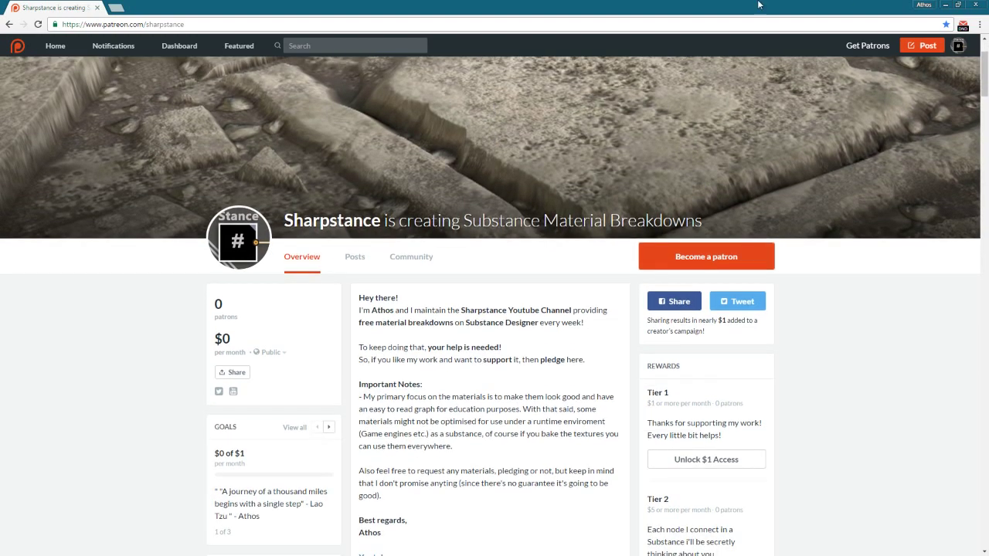